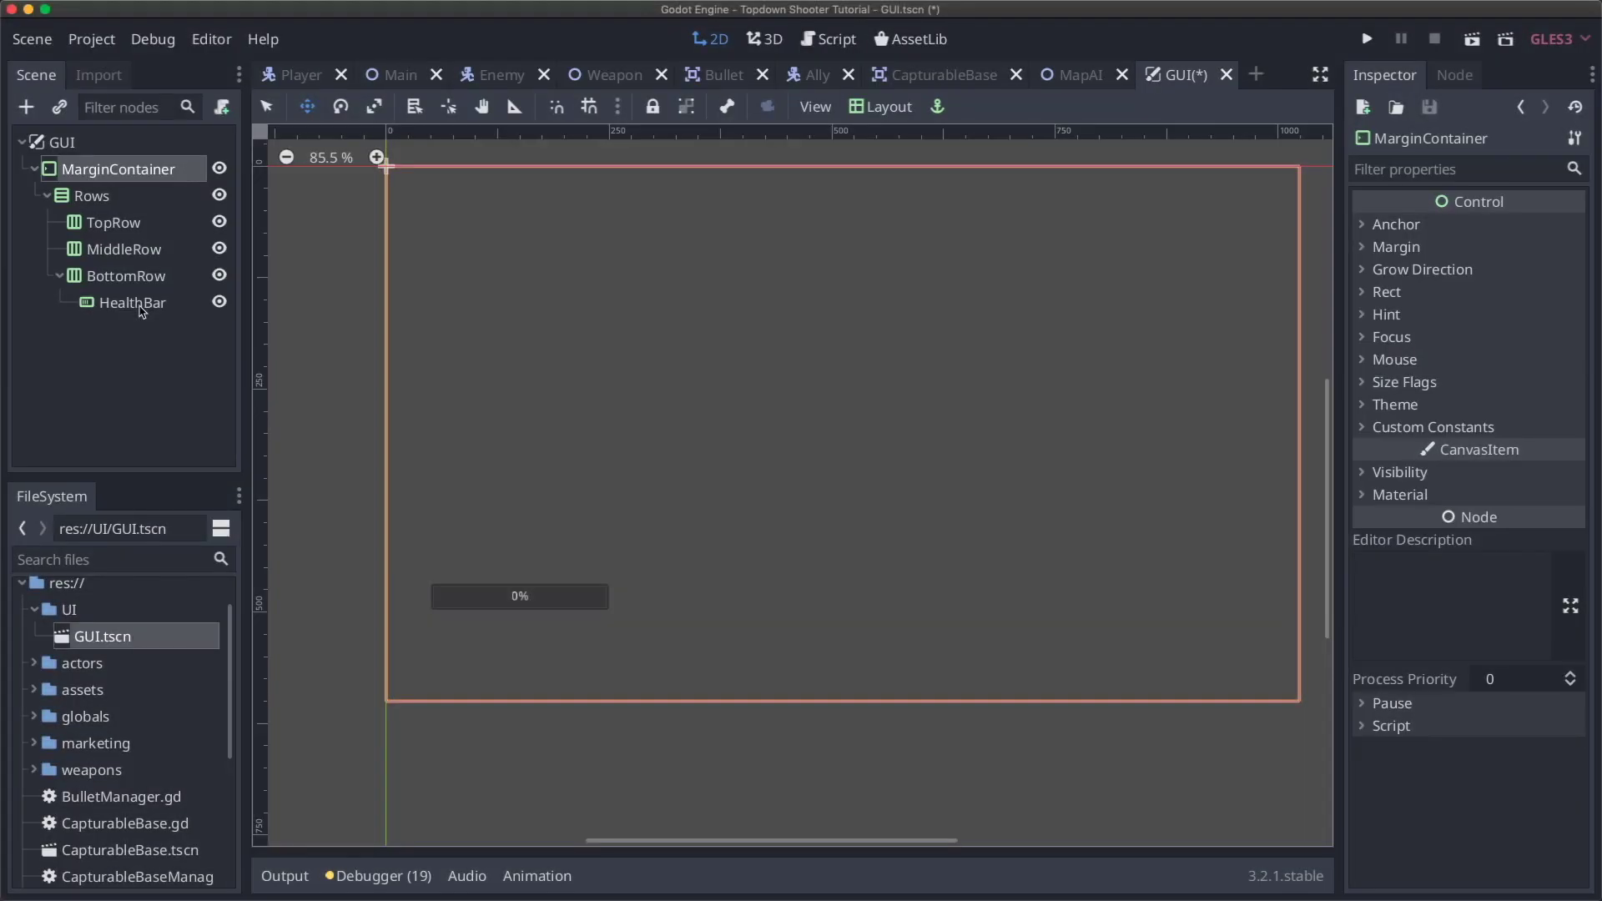
- Select the HealthBar node under BottomRow in the open GUI.tscn scene
click(141, 305)
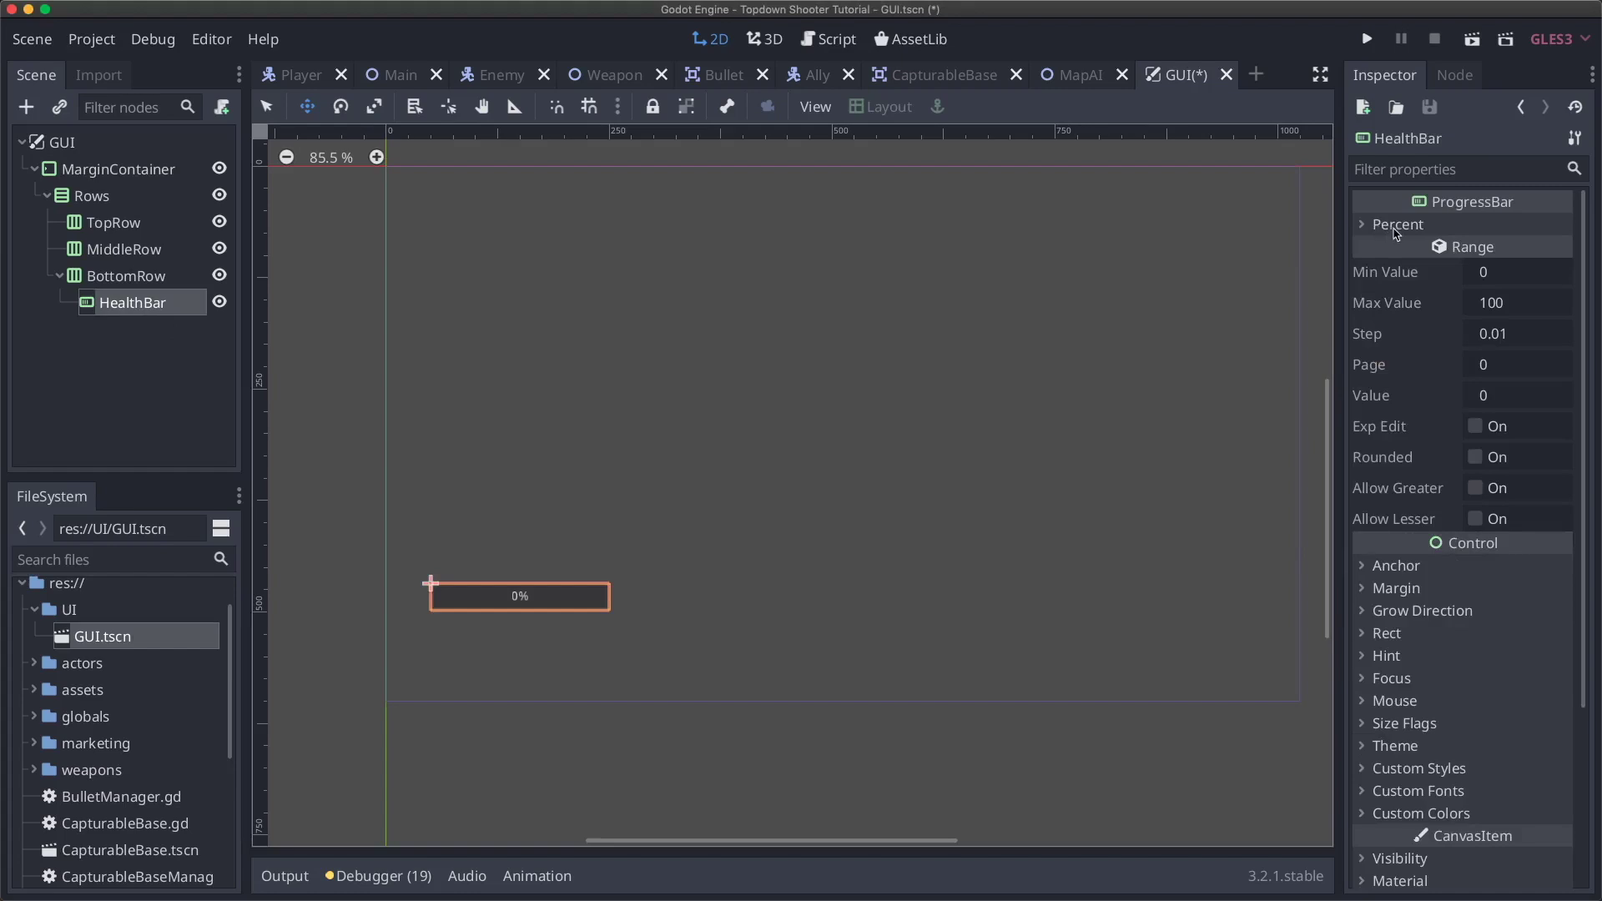
- Turn off the HealthBar's percent text, preview values 50 and 43, then reset to 0
click(1394, 225)
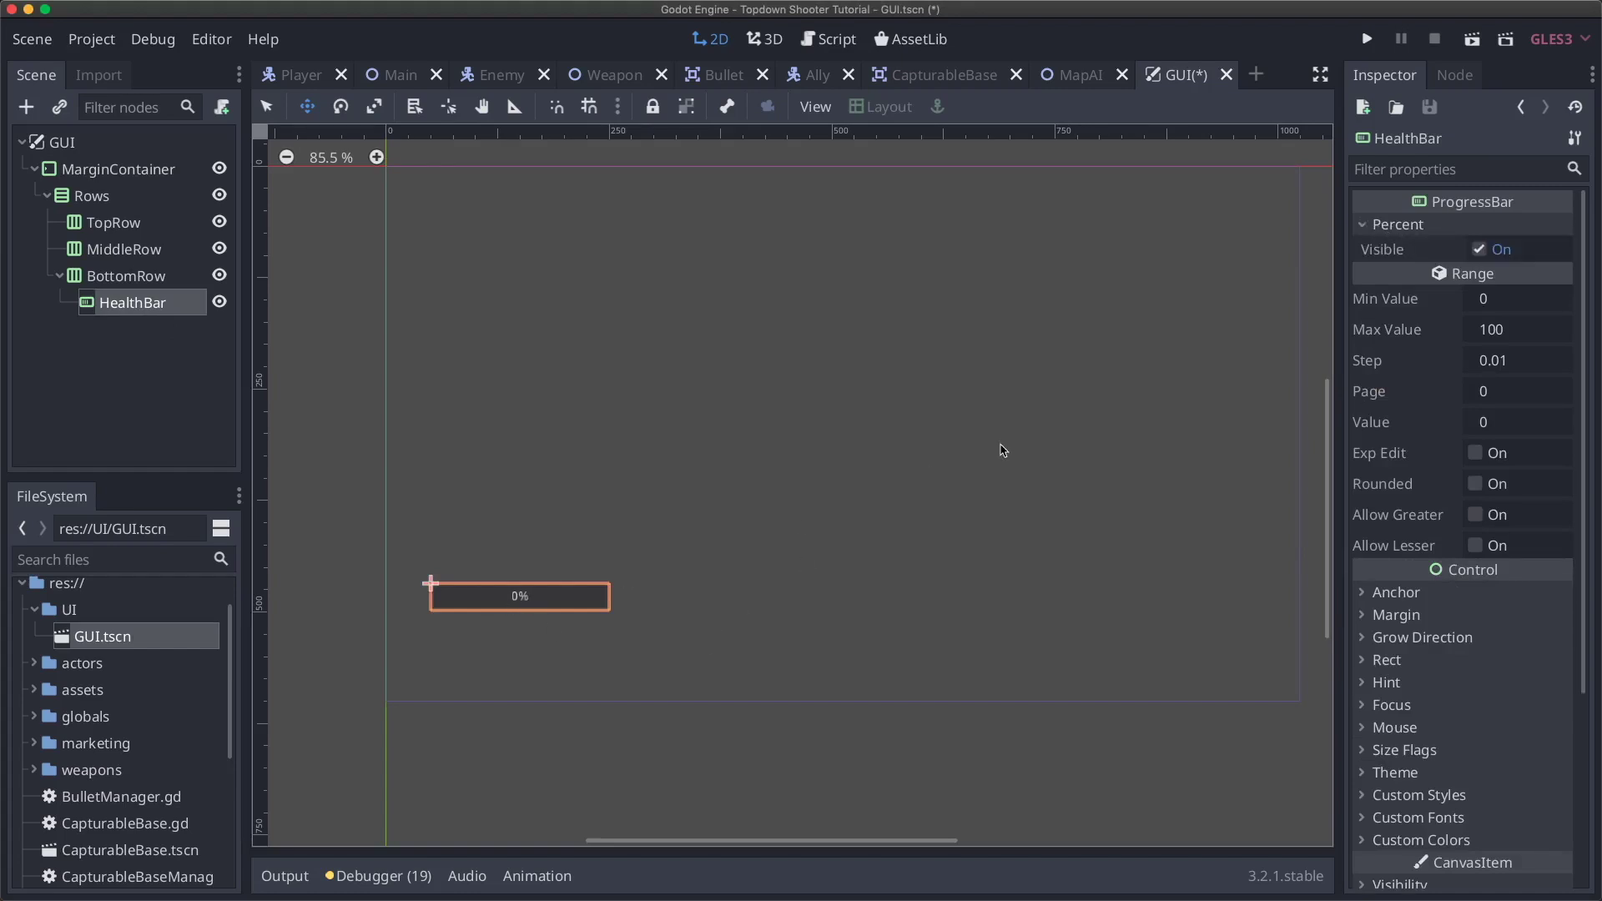
click(1480, 250)
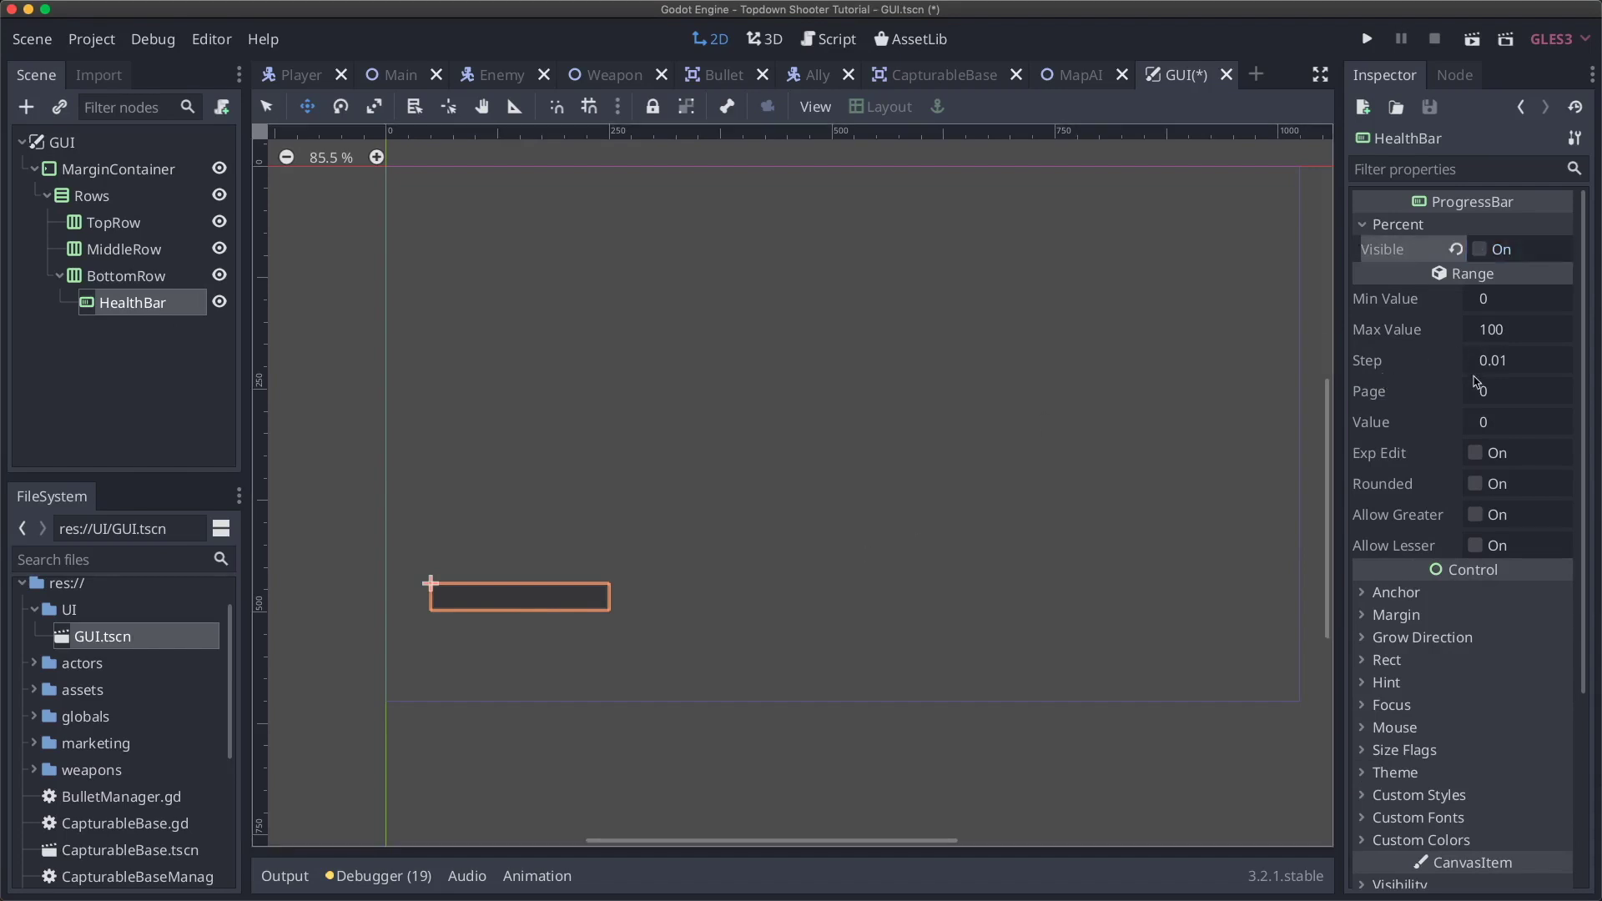
click(1492, 423)
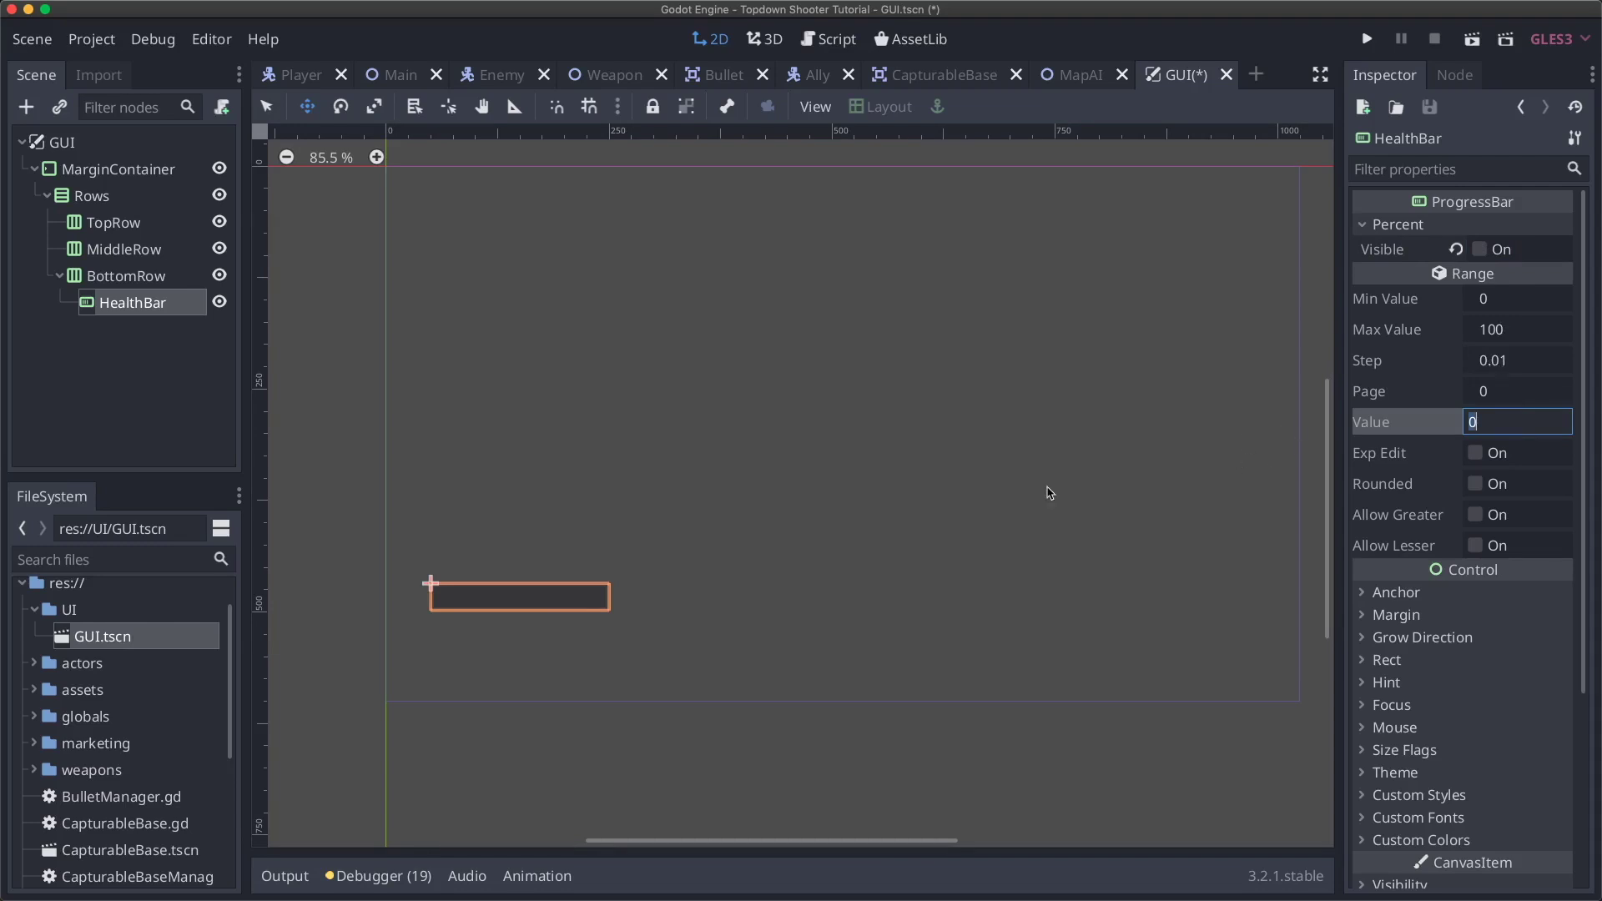
text(50)
key(Return)
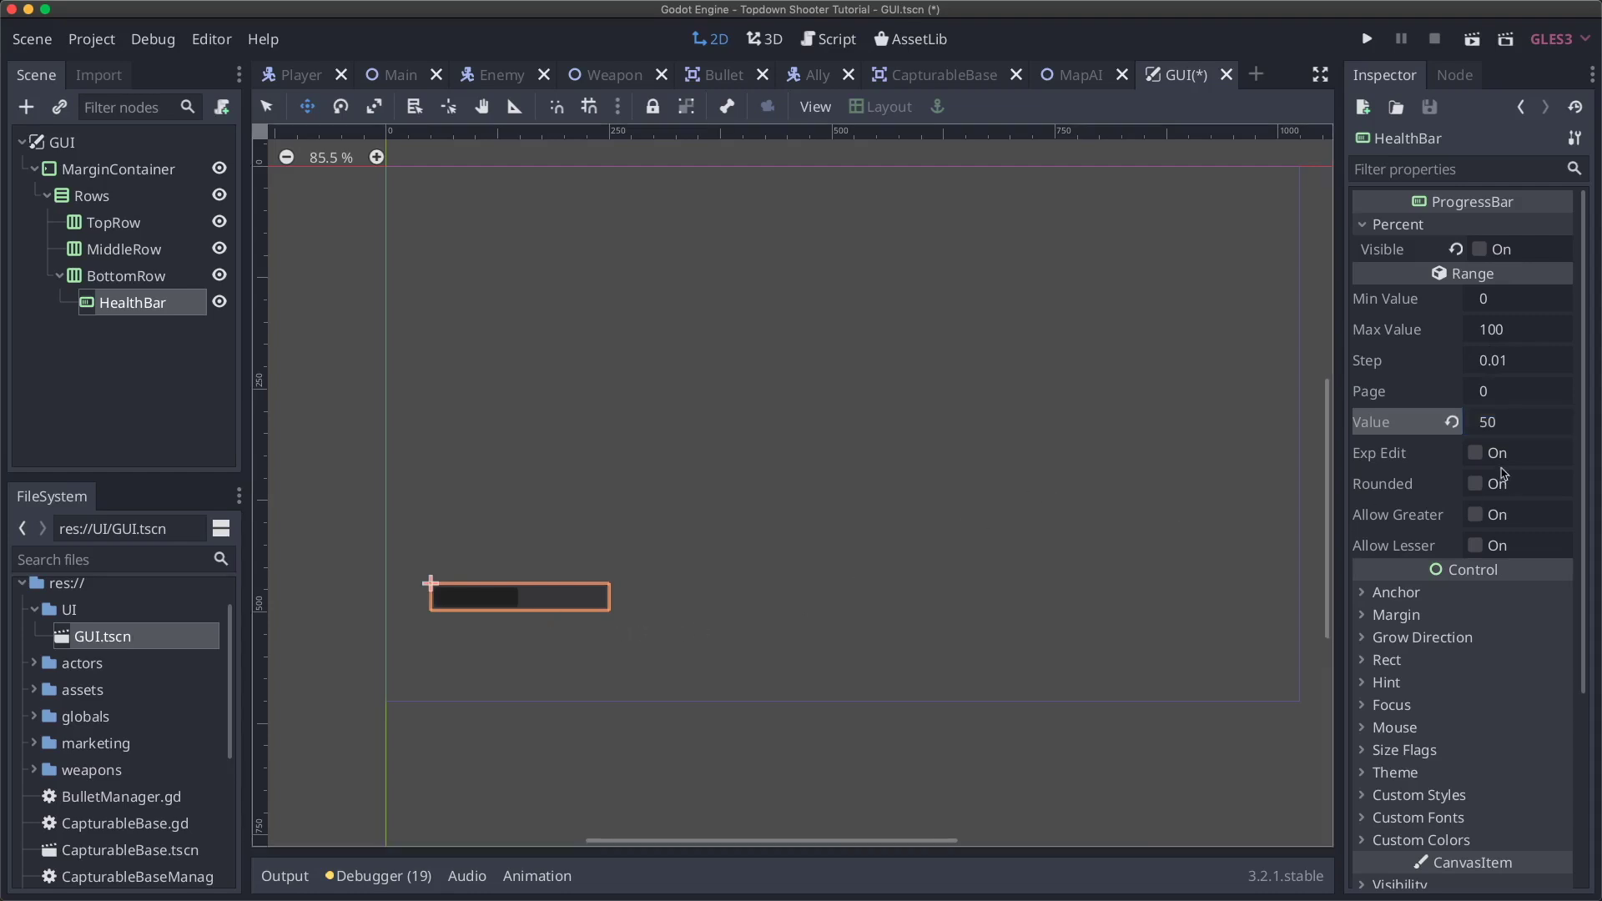
click(1496, 424)
text(4)
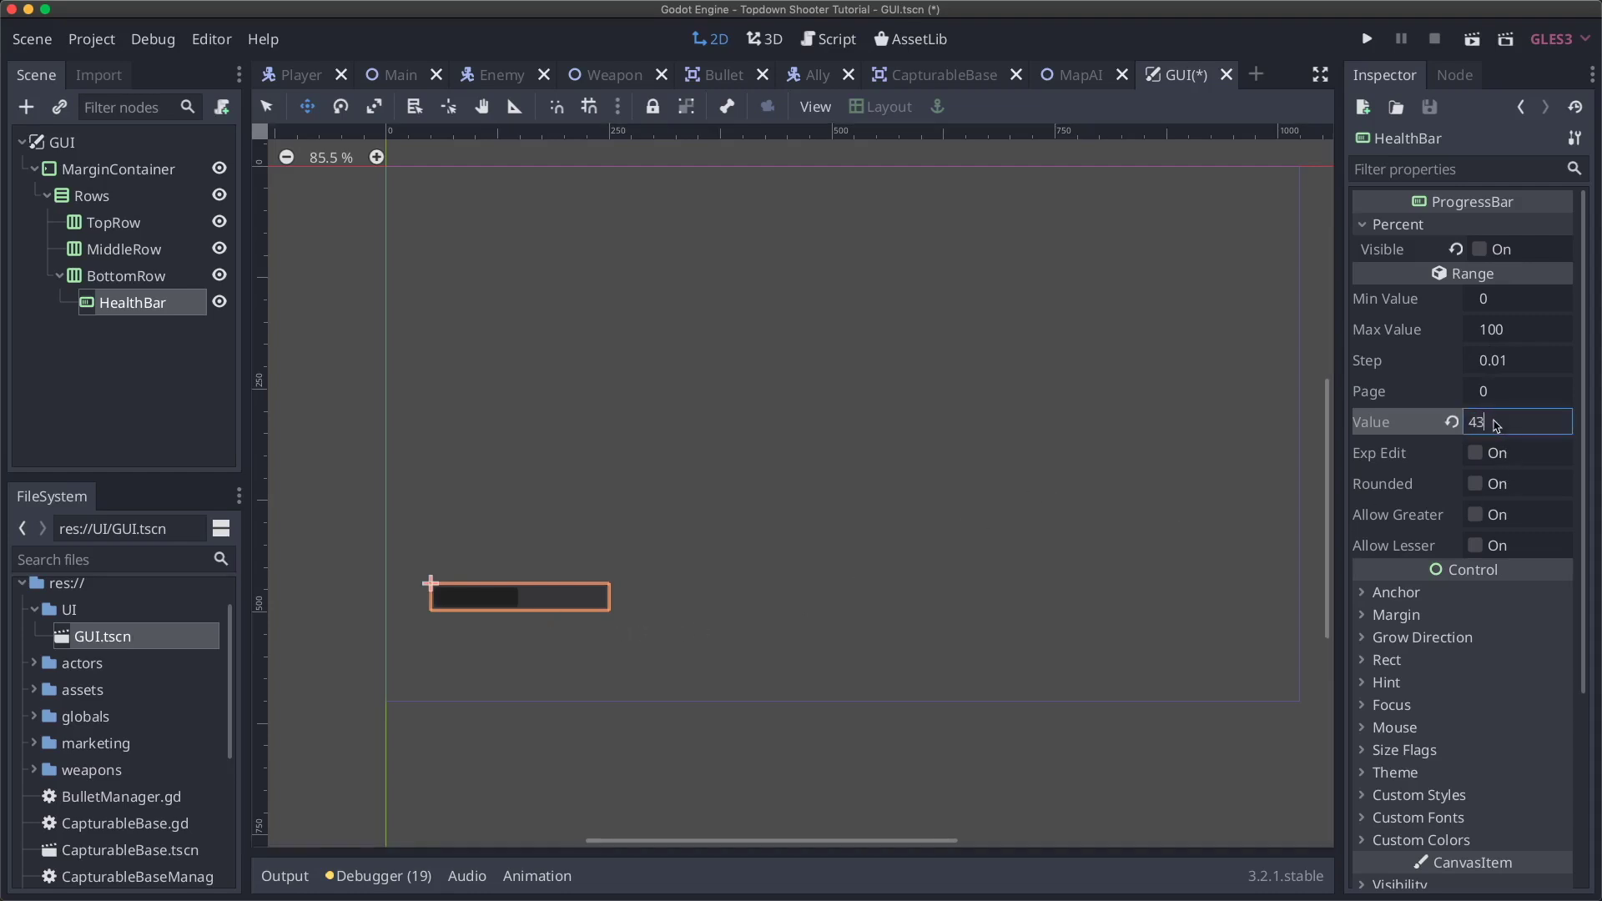
text(3)
key(Return)
click(1452, 422)
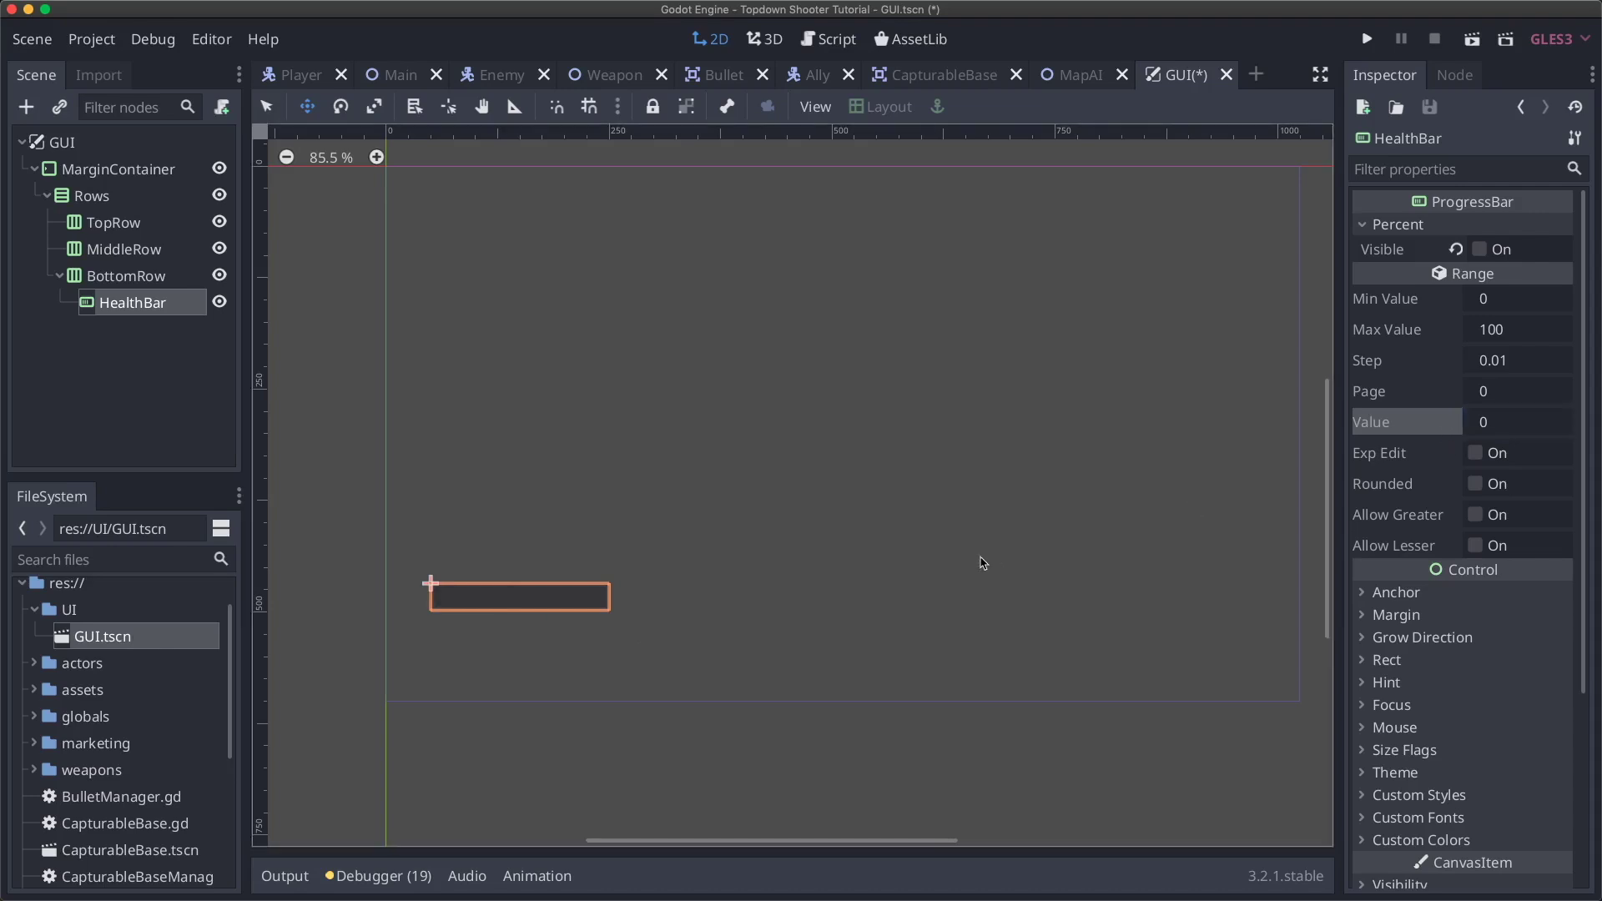
- Scroll the Inspector down and expand the HealthBar's Custom Styles section
scroll(983, 563, down, 3)
scroll(983, 563, left, 2)
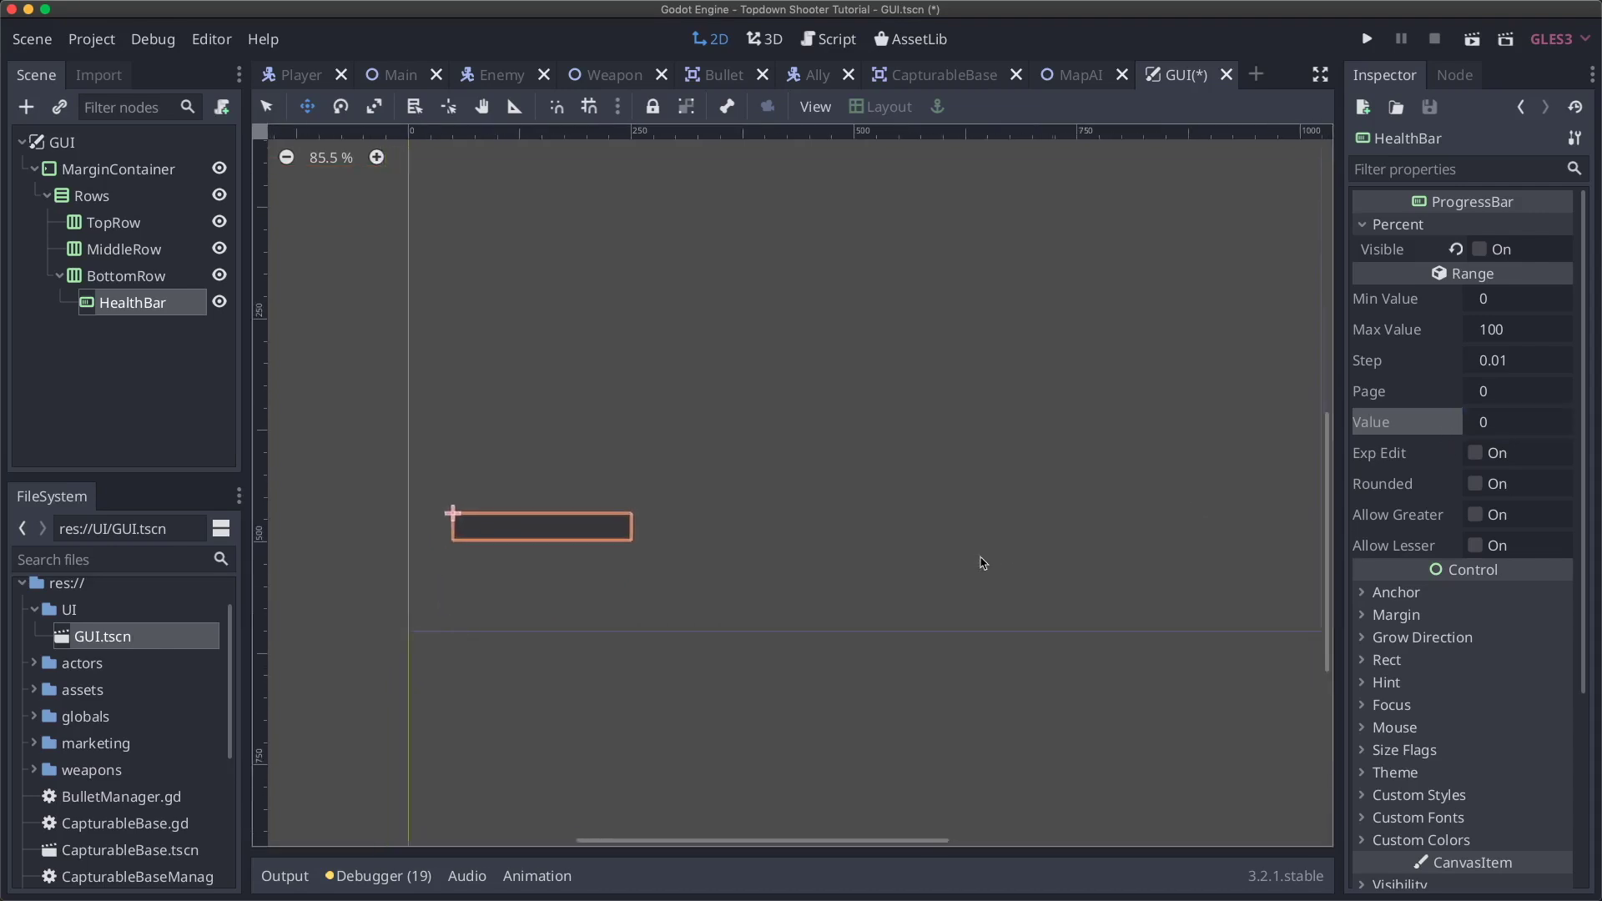
scroll(1437, 680, down, 4)
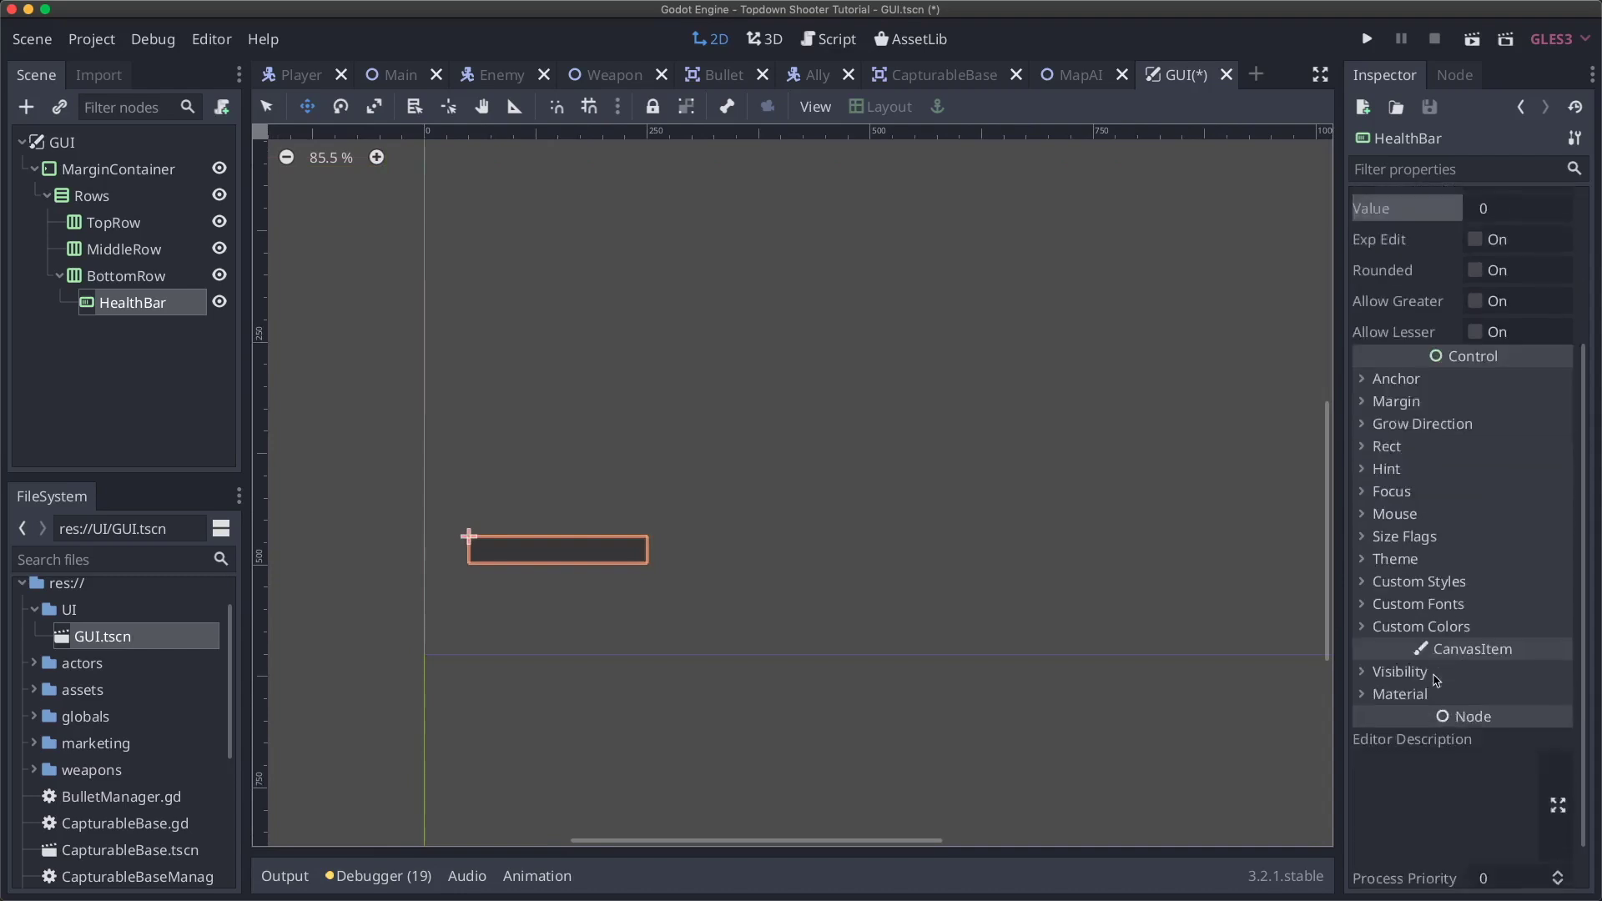
click(1434, 532)
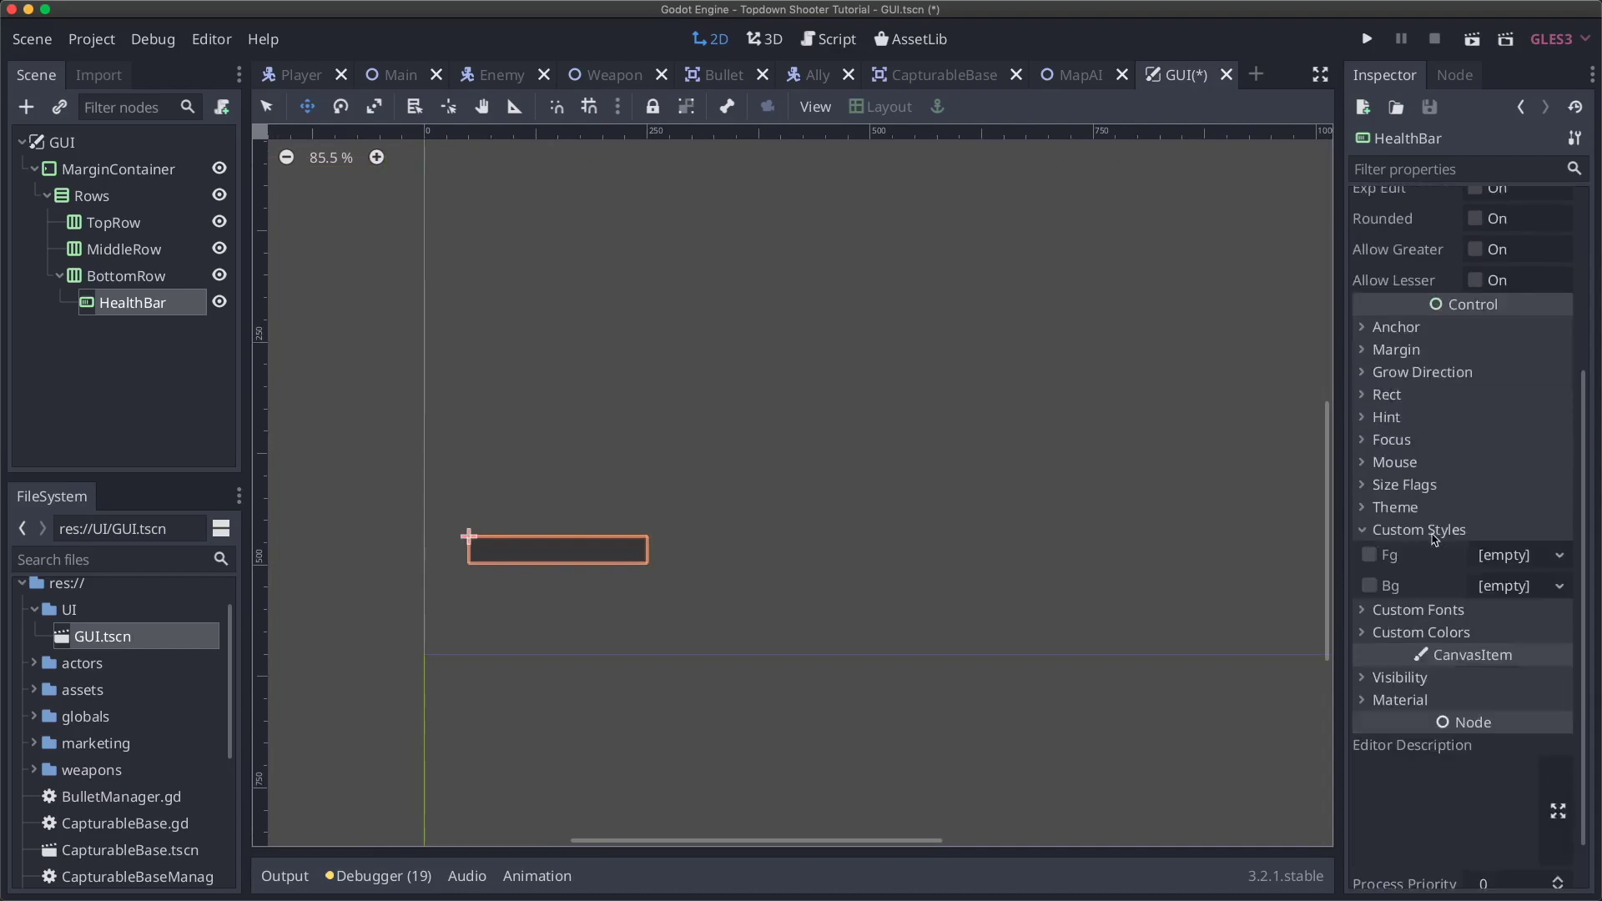
- Toggle the Fg and Bg style overrides, reselecting the HealthBar, leaving Fg off
click(1370, 555)
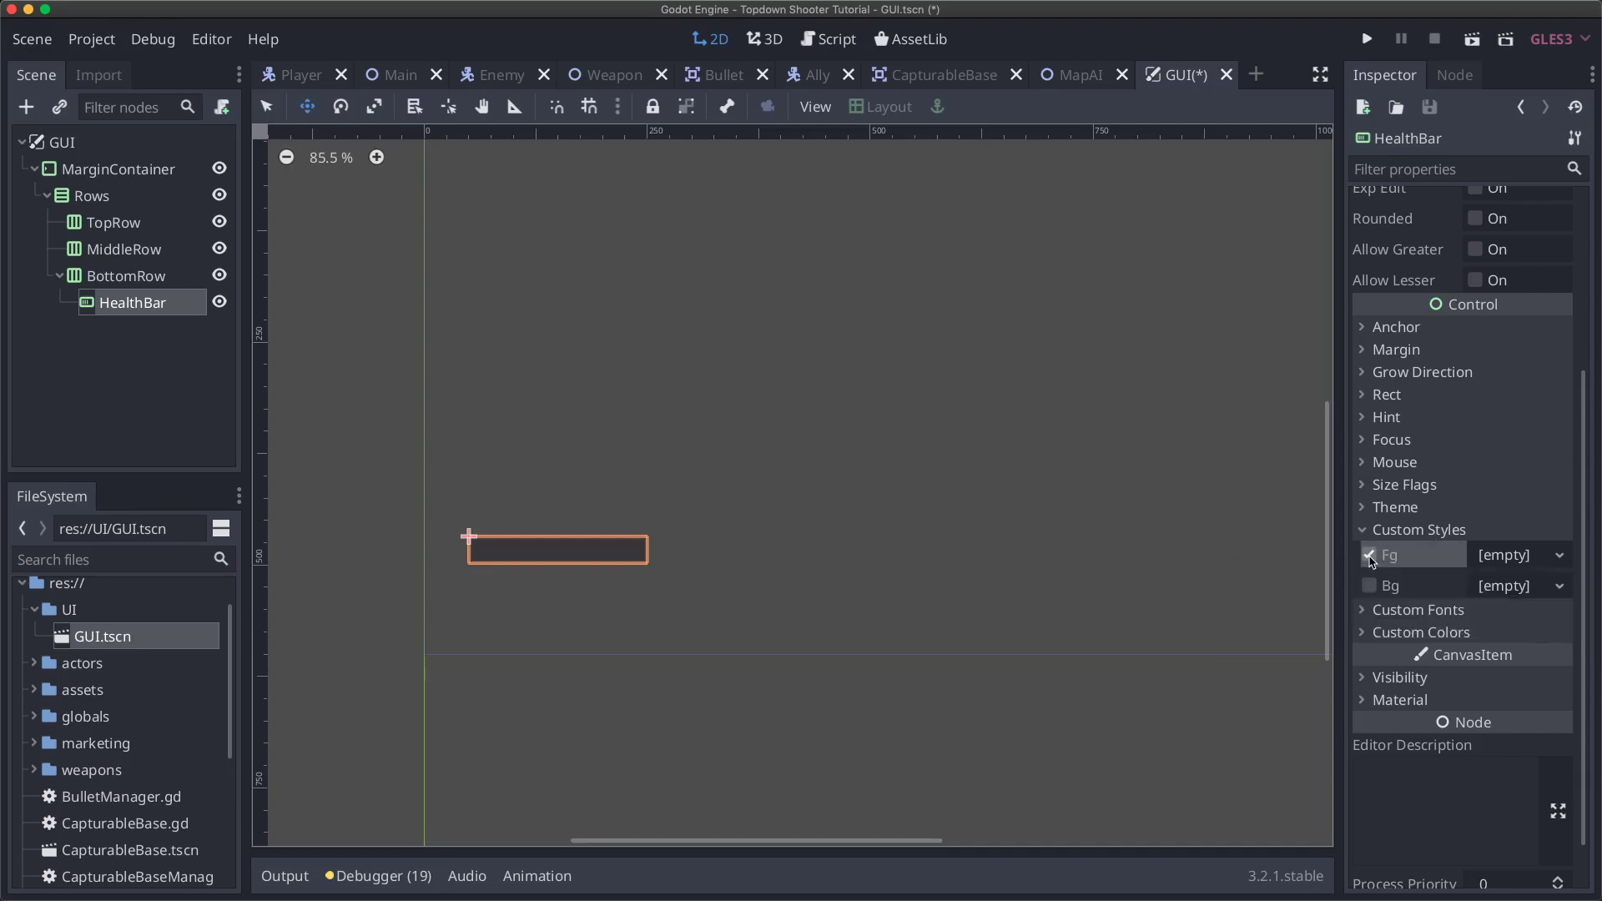
click(1369, 586)
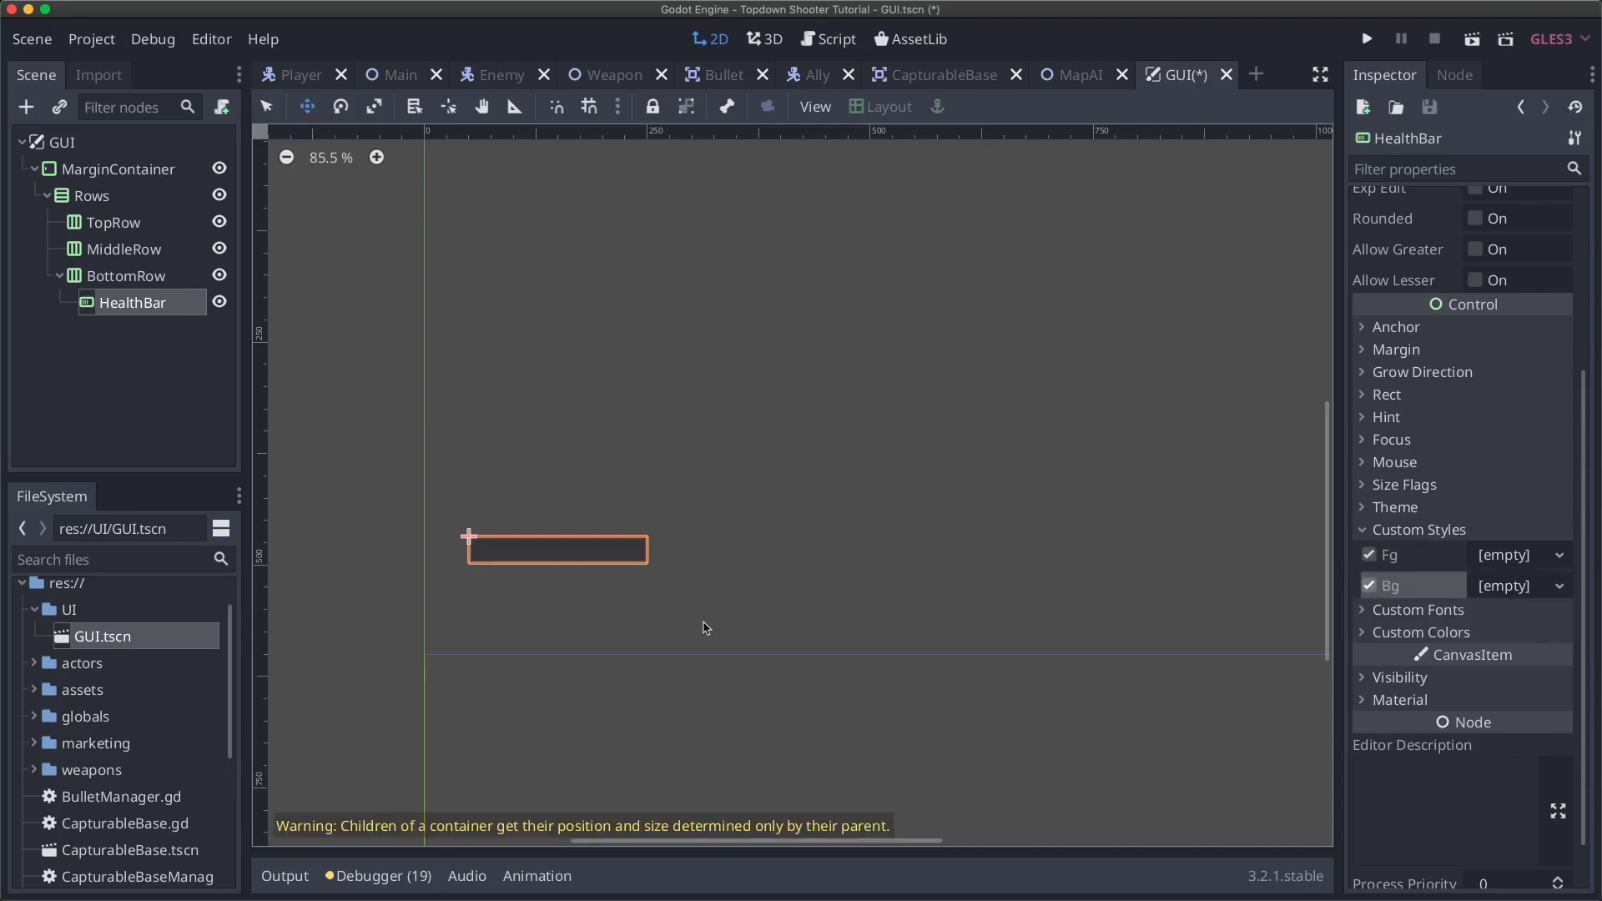
click(130, 277)
click(134, 303)
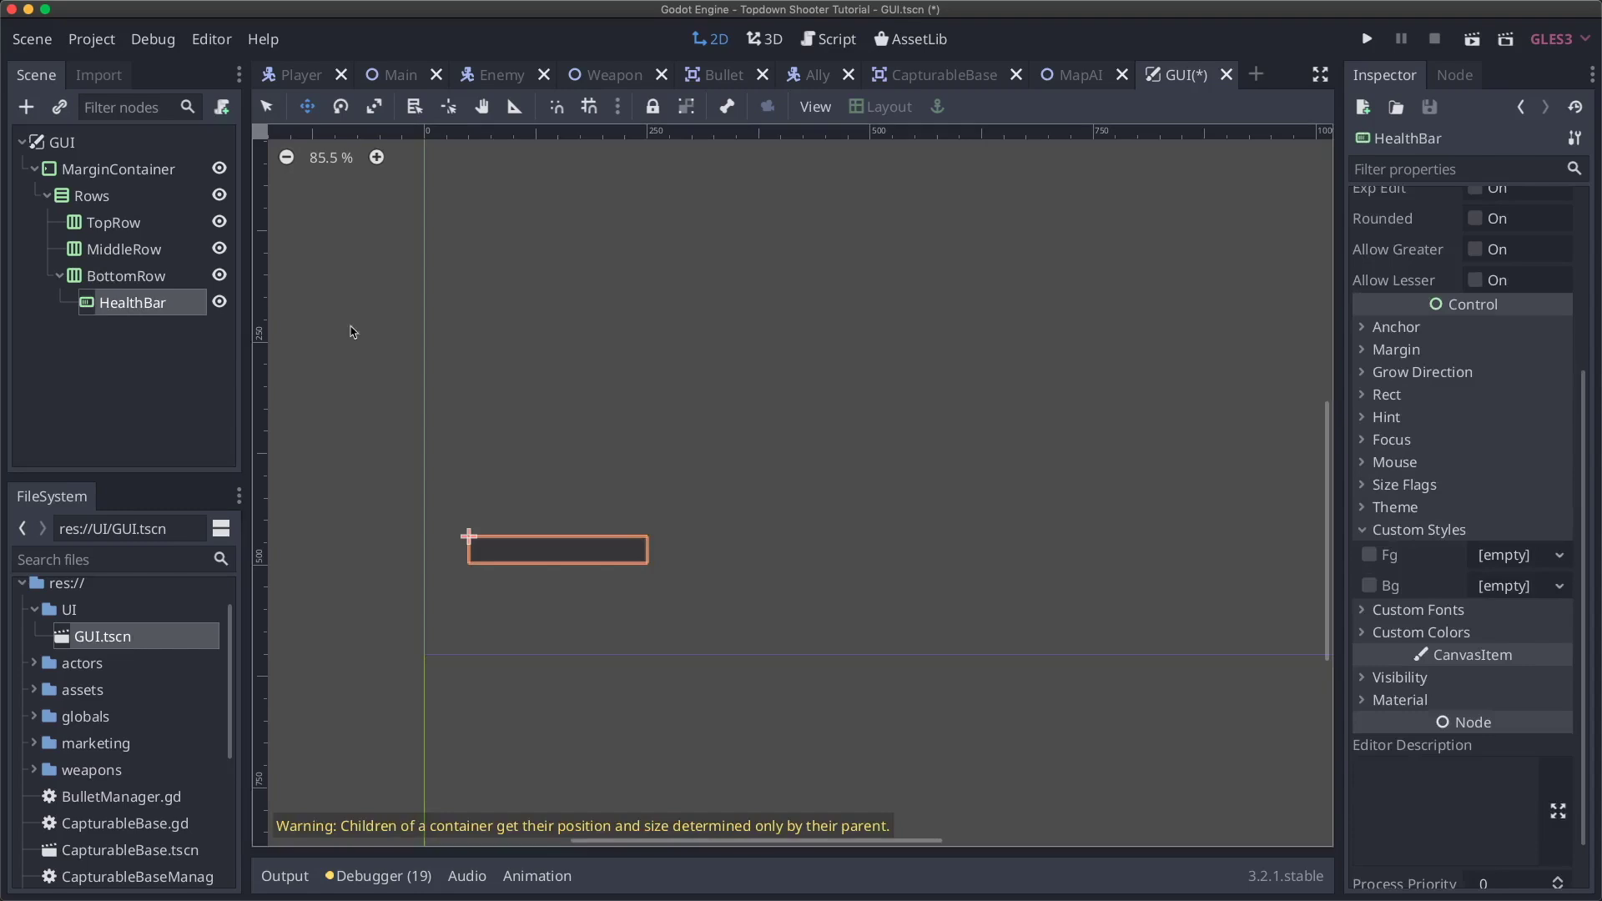
click(1369, 555)
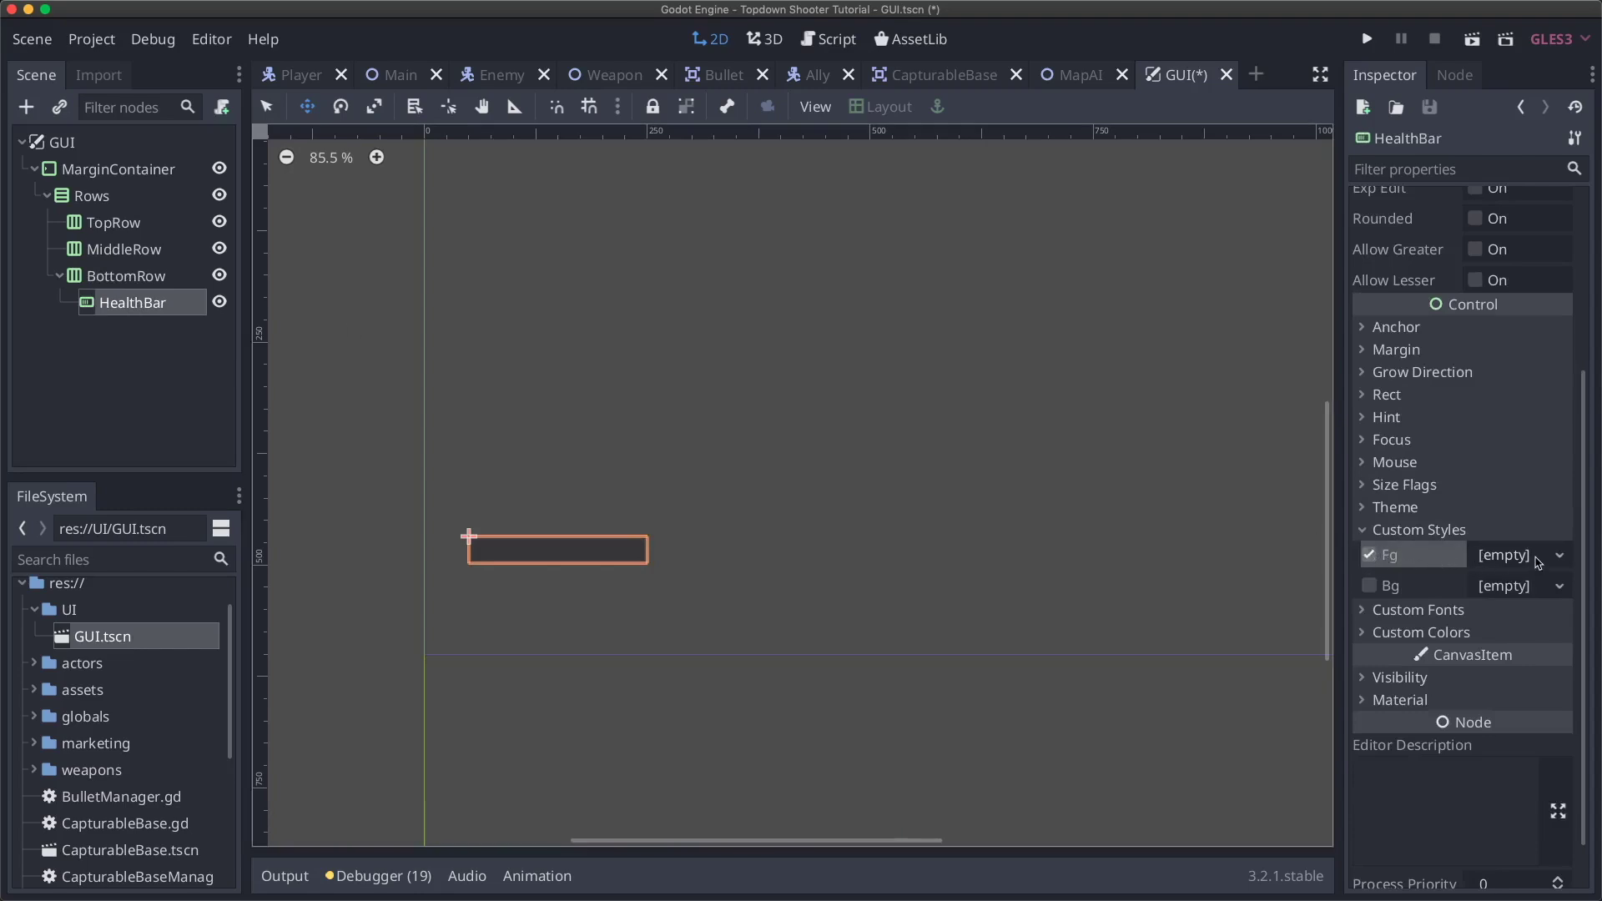
click(1369, 555)
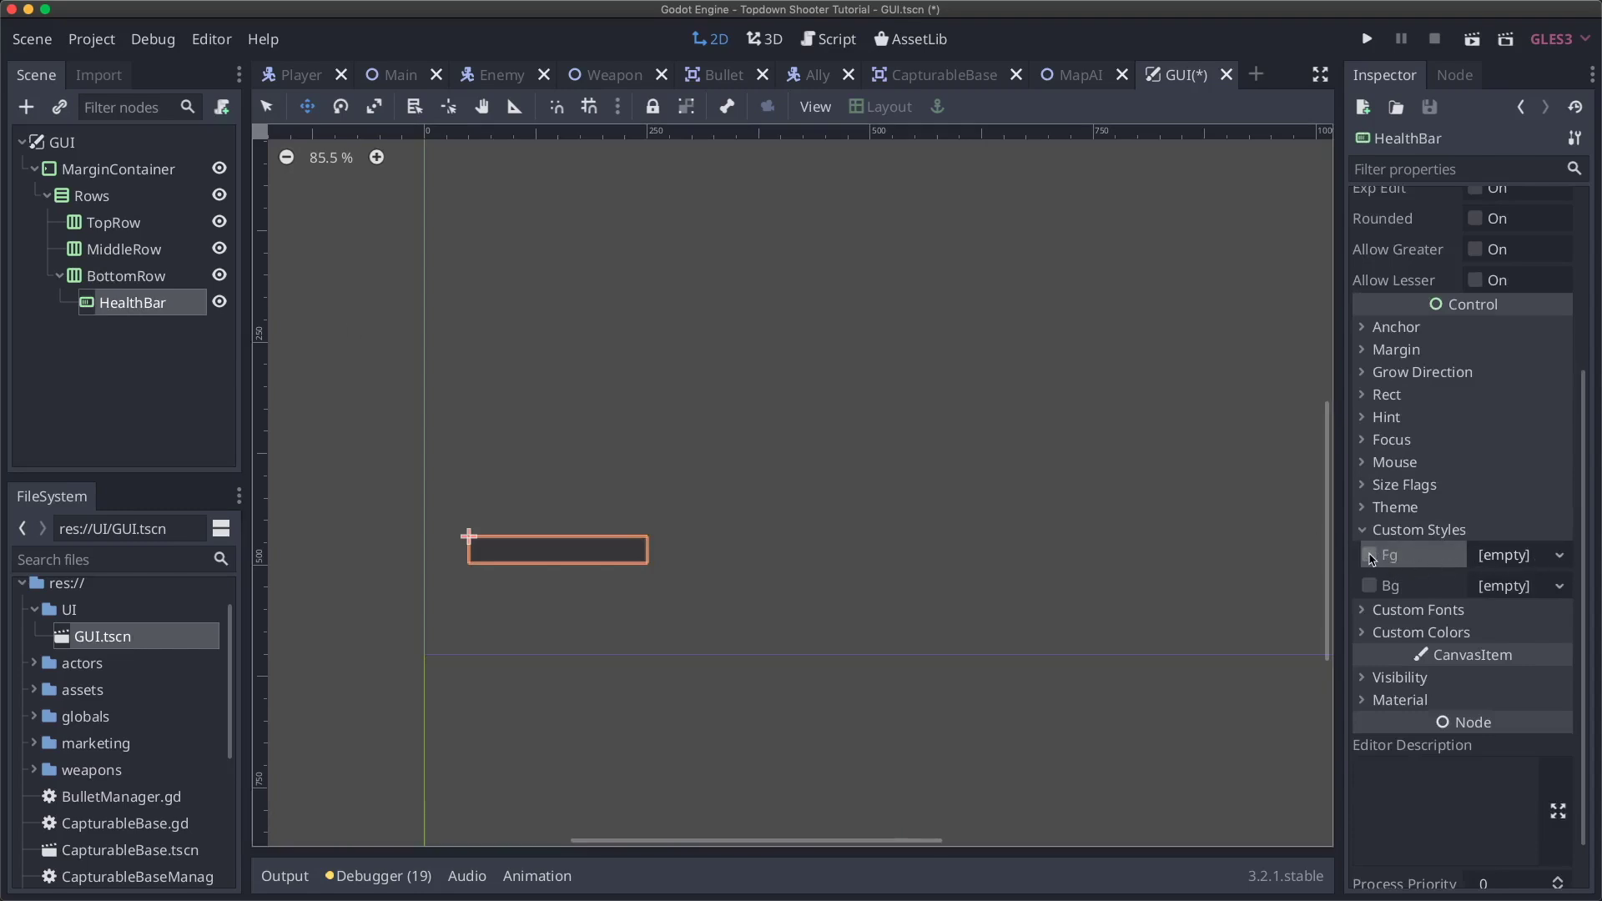
- Assign a new StyleBoxFlat to both the Fg and Bg custom styles
click(1554, 555)
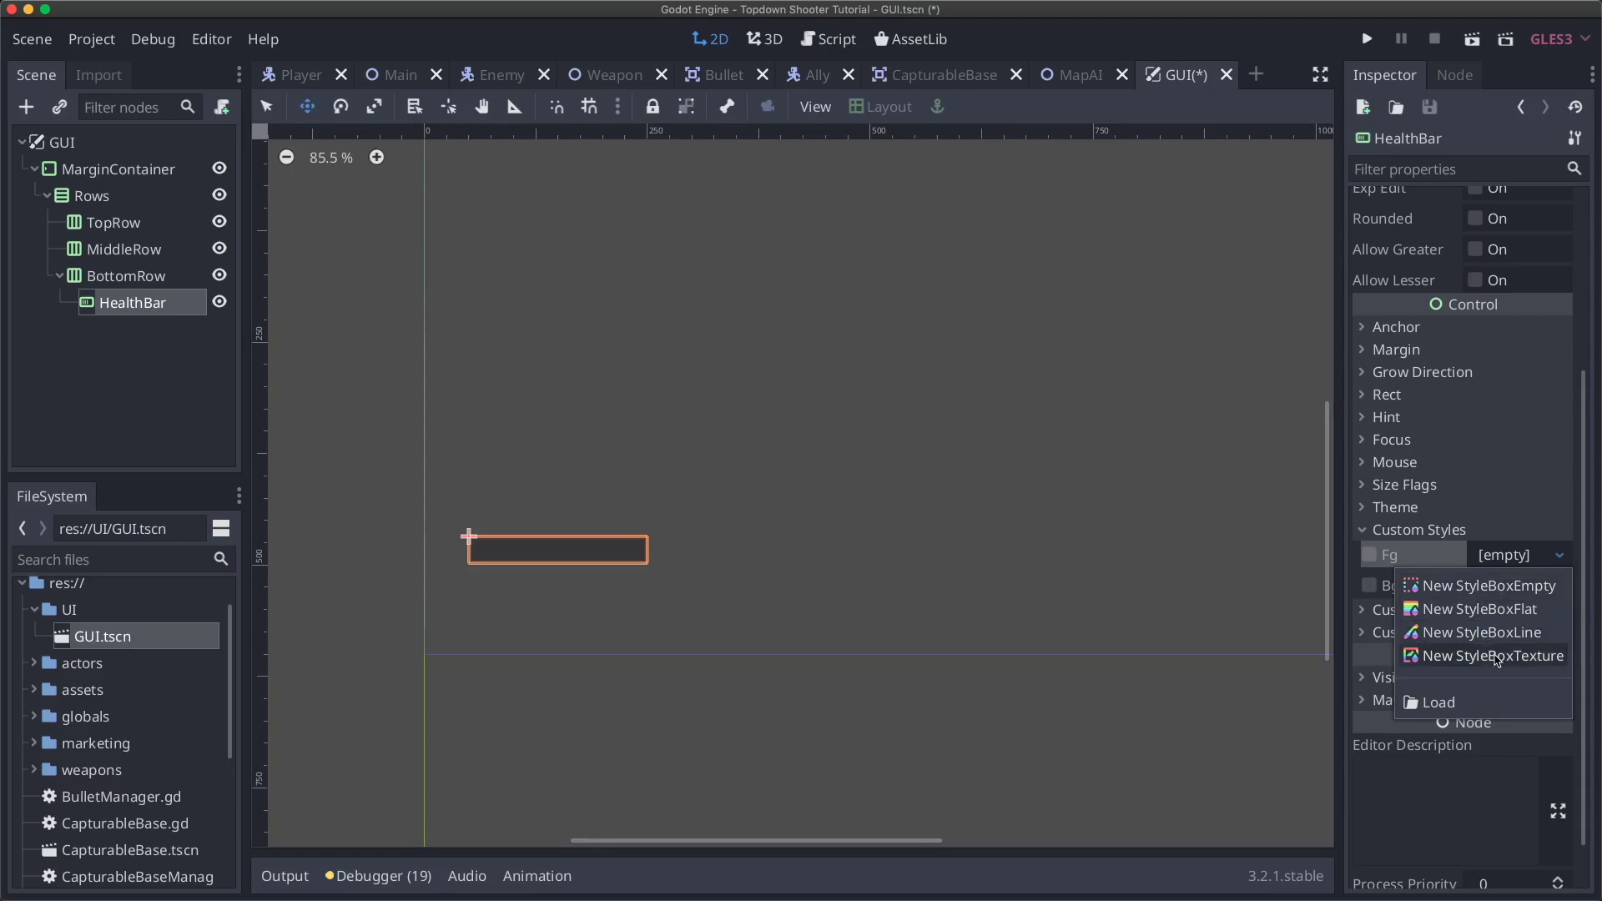
click(1469, 610)
click(1514, 556)
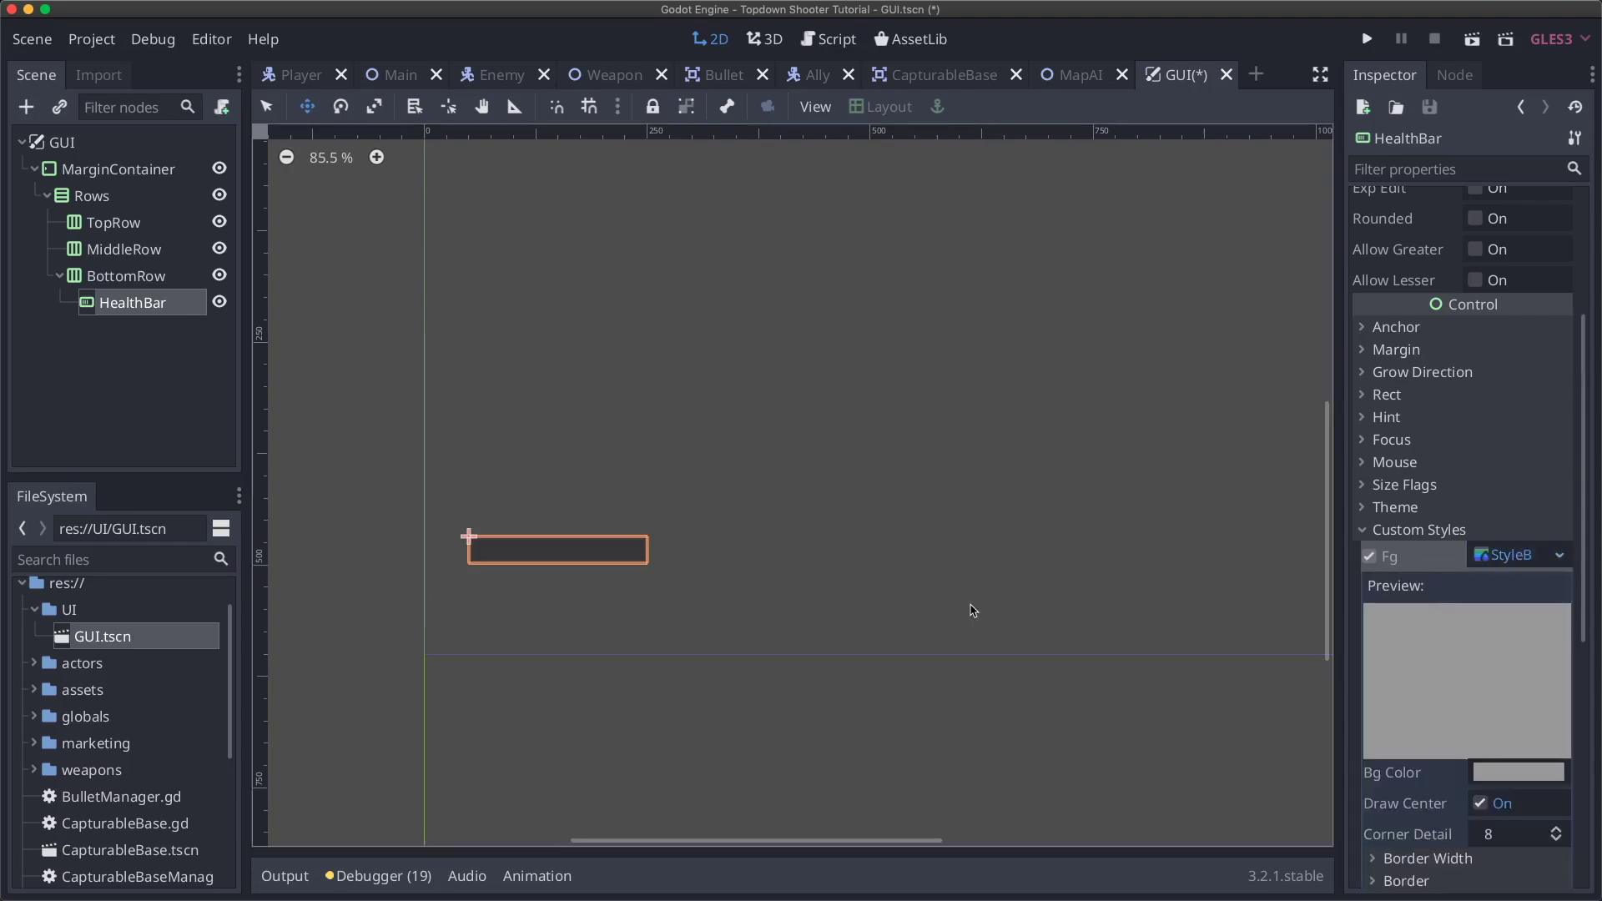
scroll(973, 610, down, 3)
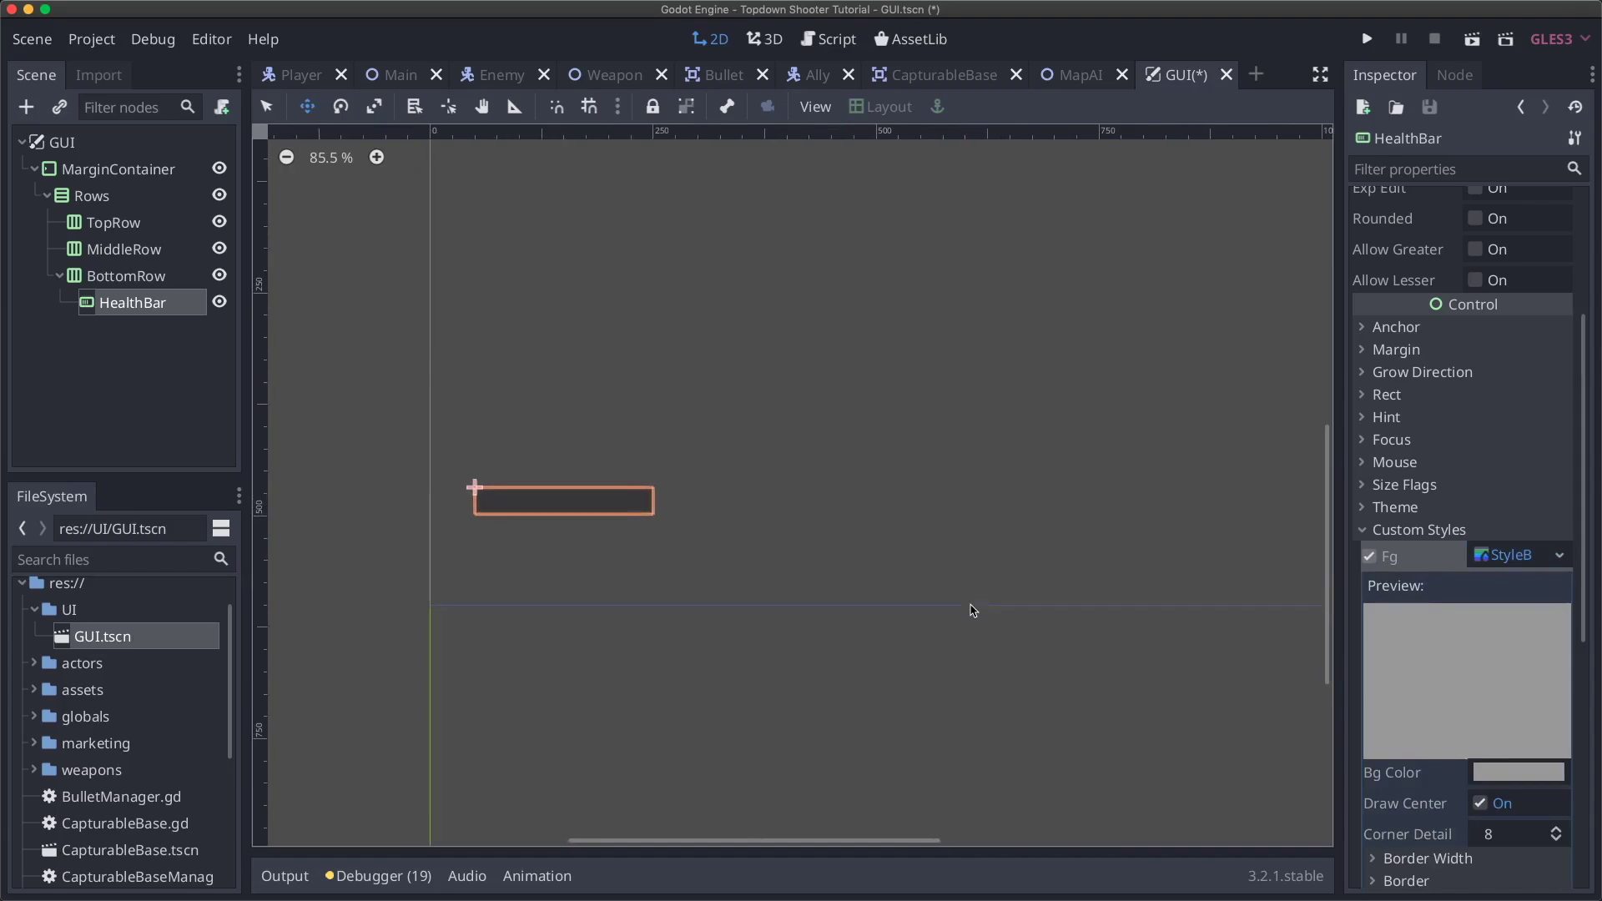
scroll(972, 610, left, 2)
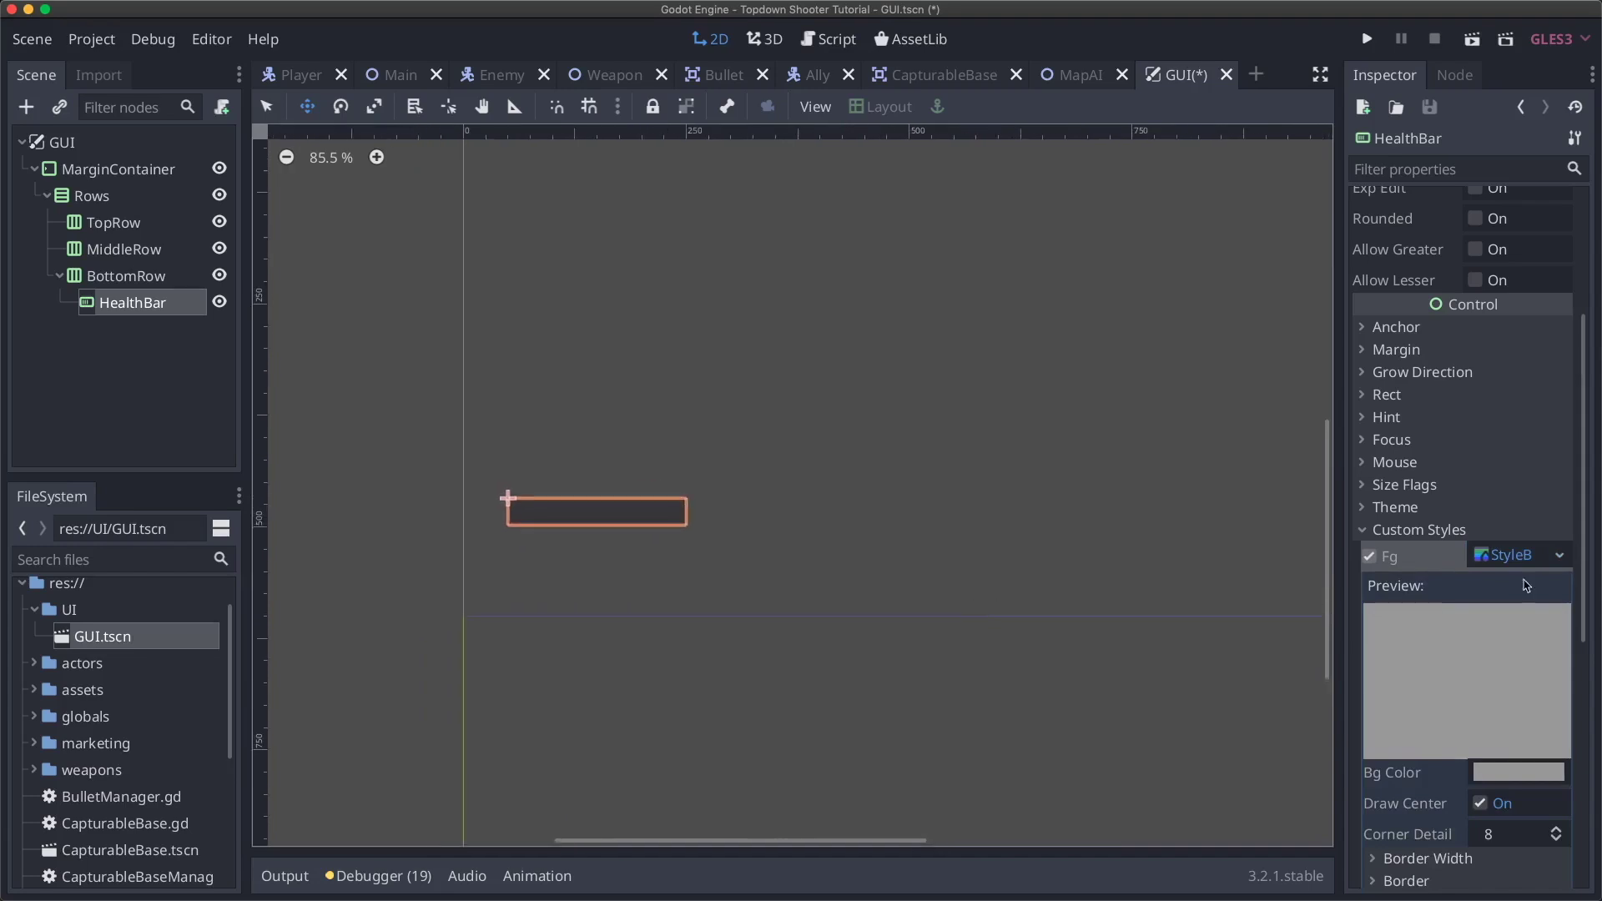
scroll(1508, 600, down, 2)
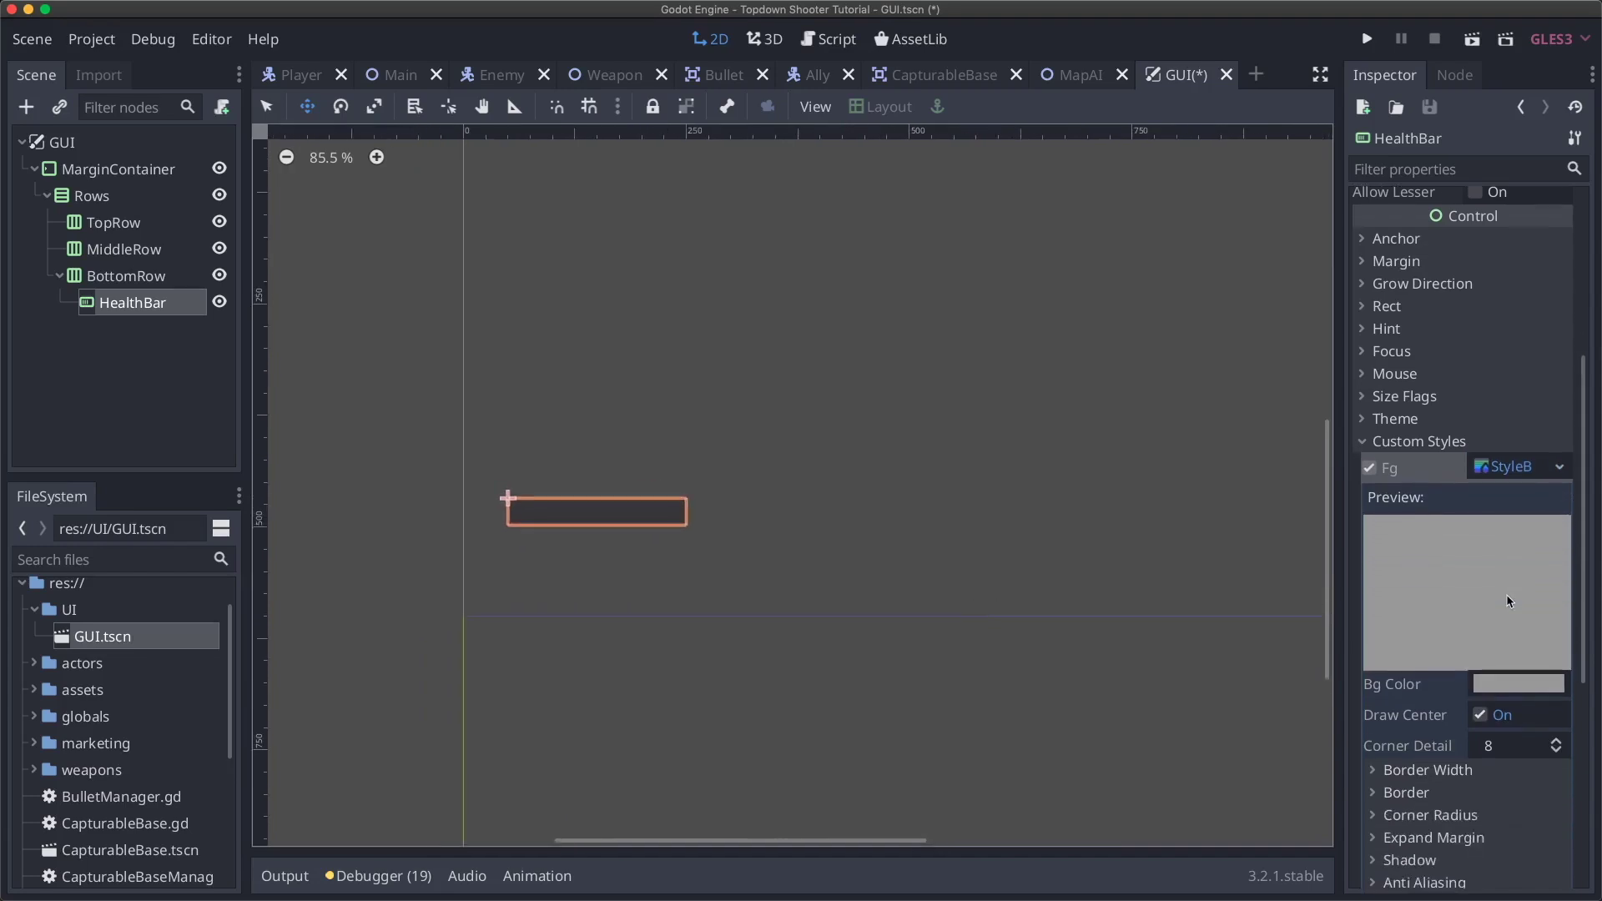
click(1504, 465)
click(1506, 530)
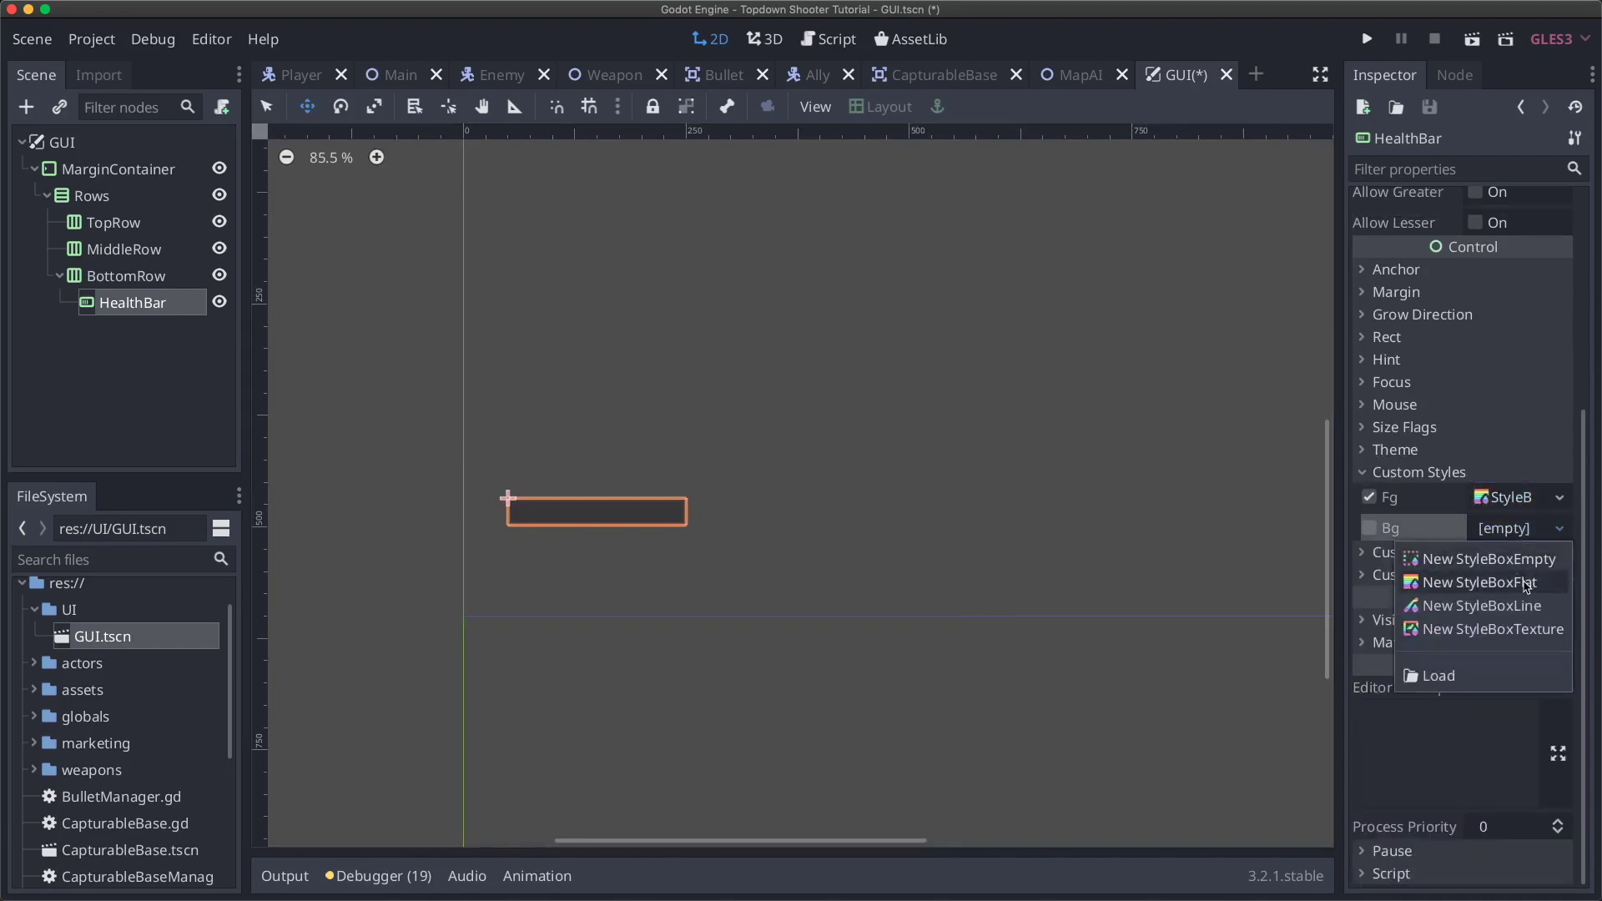
click(1526, 584)
- Set the Fg StyleBoxFlat's Bg Color to dark red
click(1499, 501)
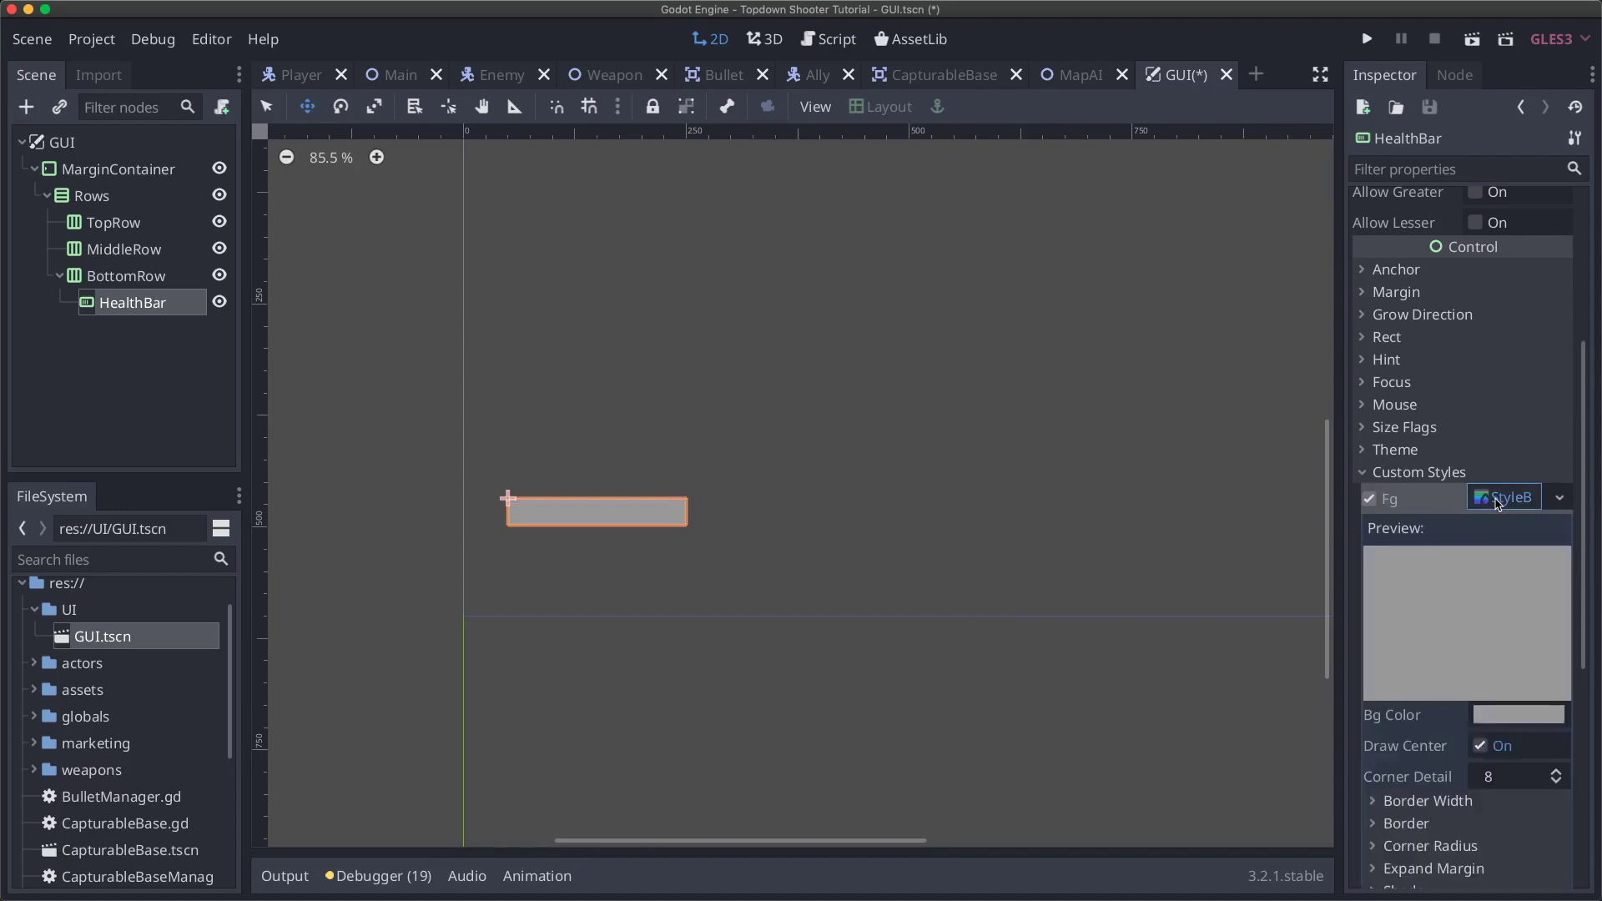
scroll(1499, 500, down, 3)
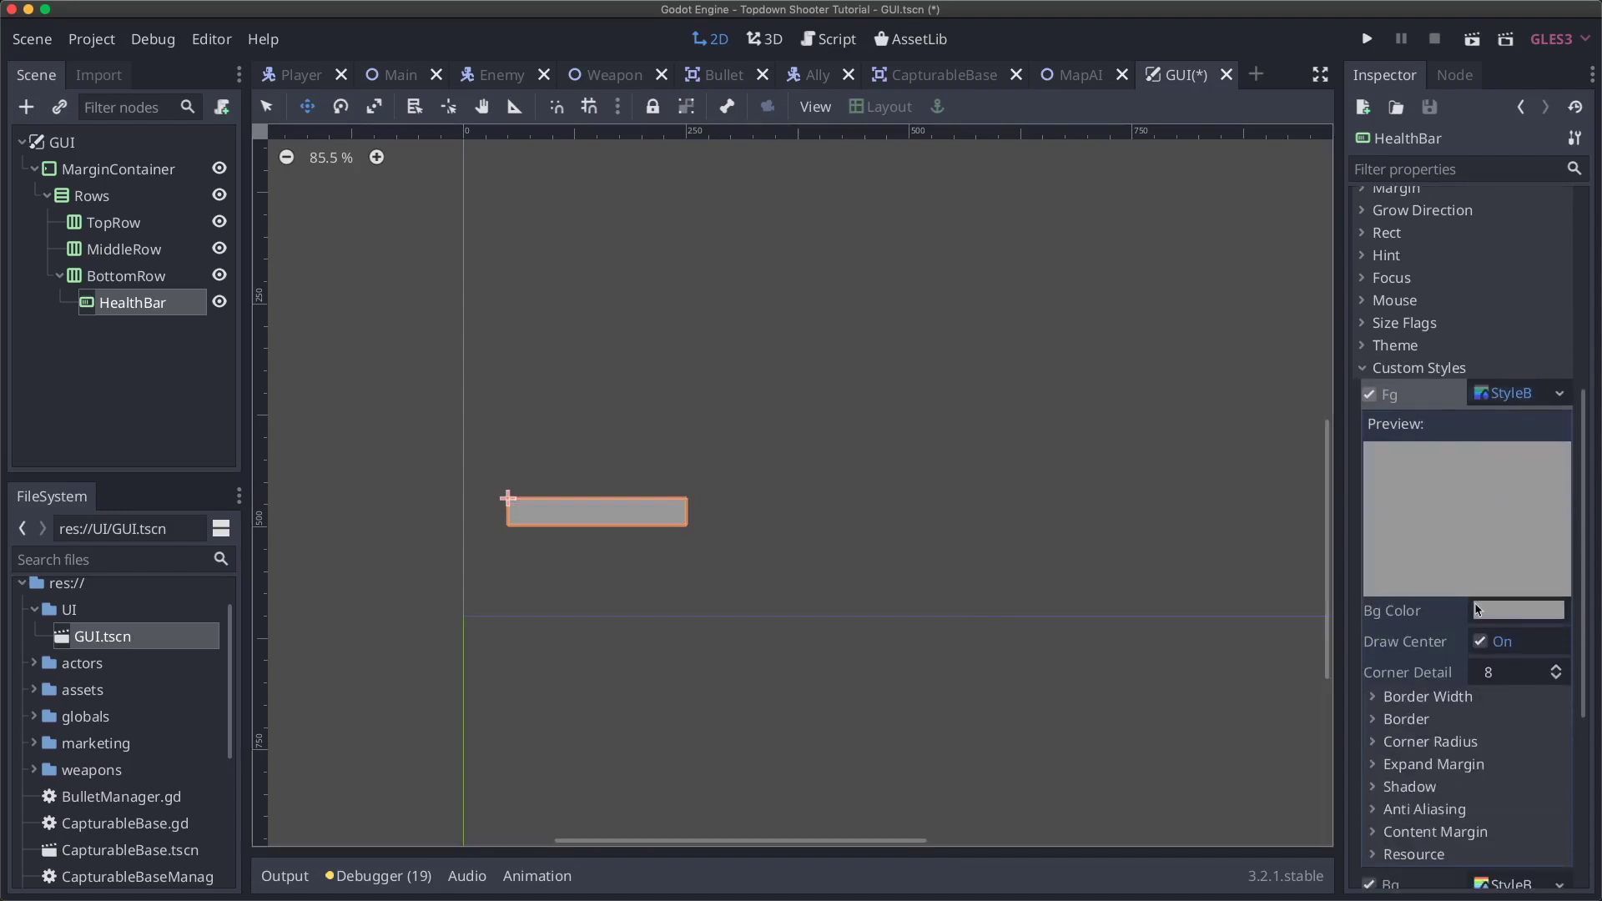
click(1494, 611)
drag(1365, 273, 1373, 279)
click(1010, 515)
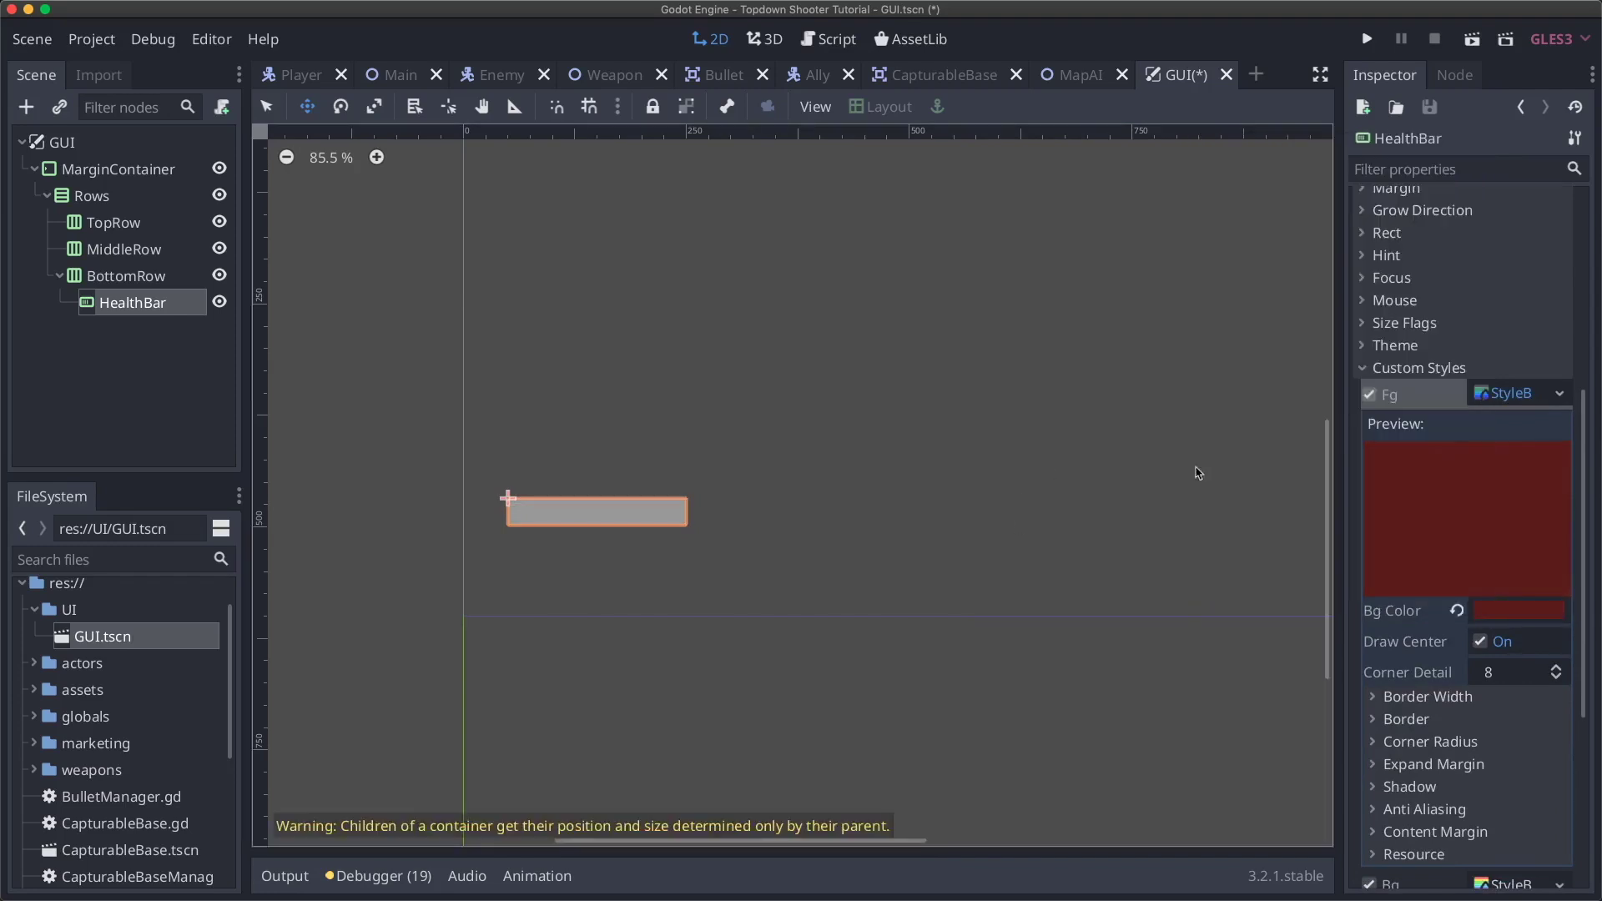
click(1501, 396)
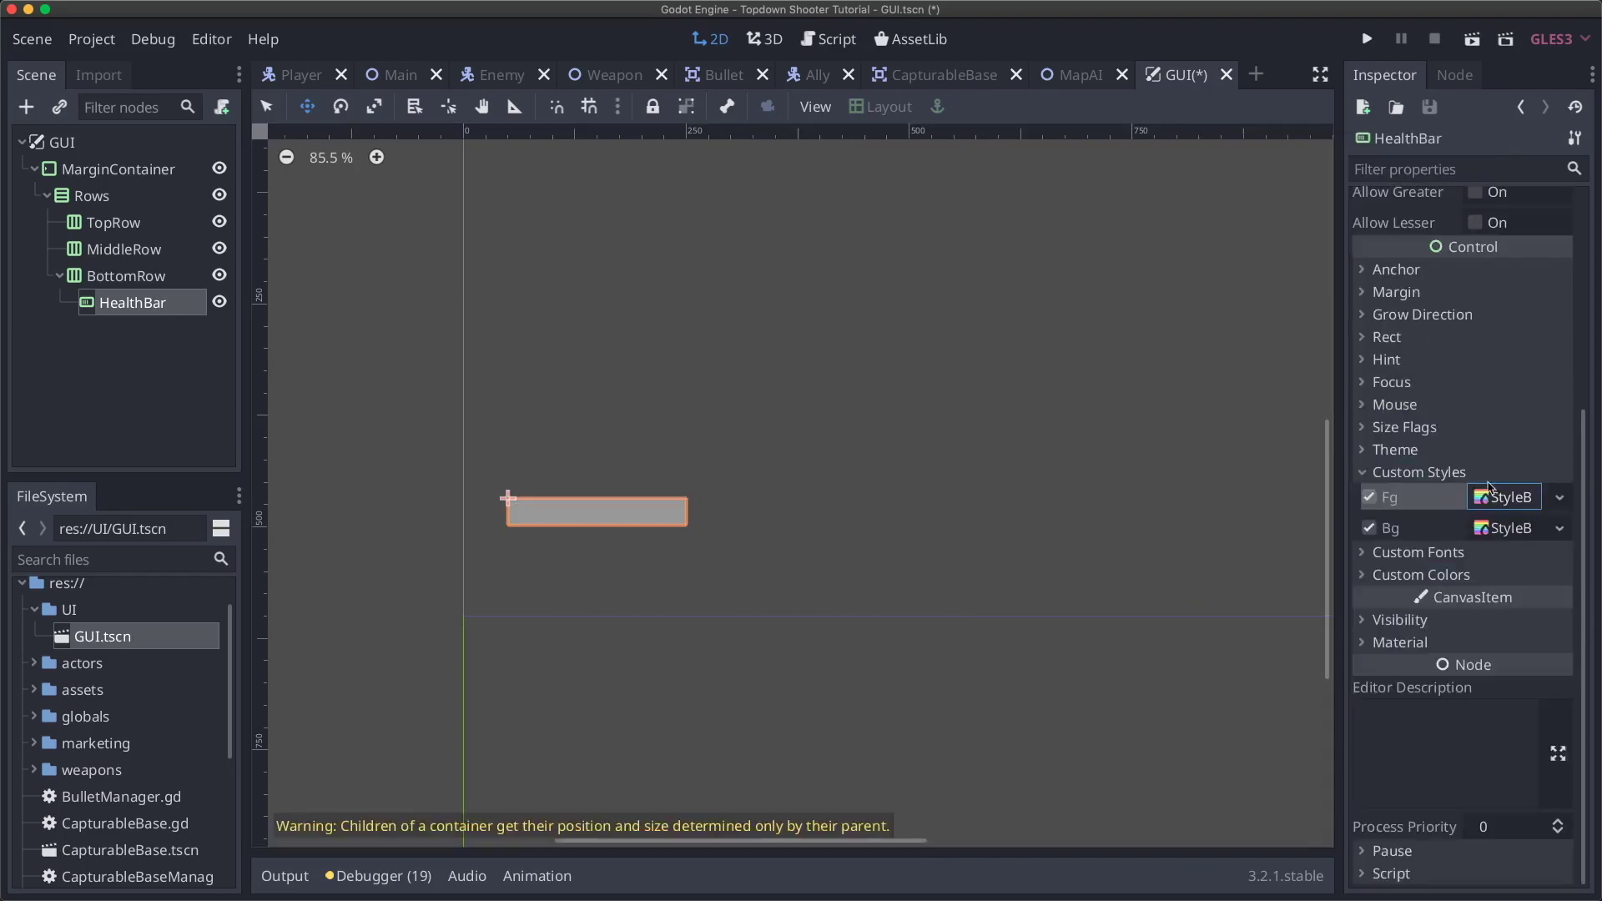
- Set the Bg StyleBoxFlat's Bg Color to black
click(1514, 528)
click(1510, 747)
mouse_move(1369, 395)
mouse_down()
mouse_move(1327, 351)
mouse_move(1298, 404)
mouse_move(1303, 354)
mouse_move(1195, 509)
mouse_up()
click(1028, 644)
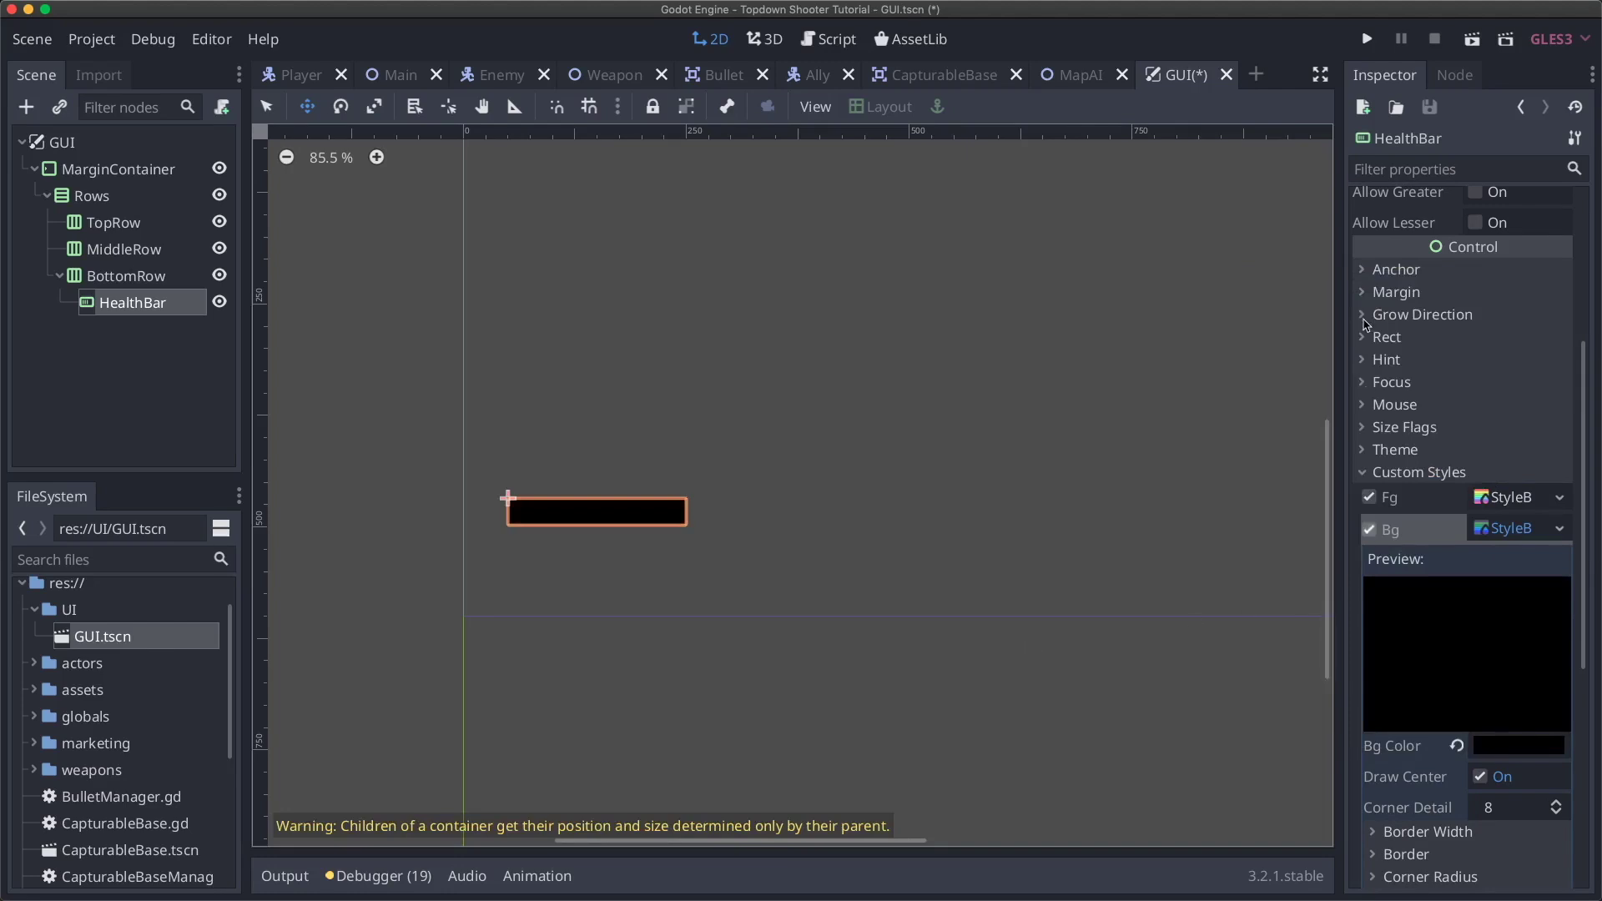
- Set the HealthBar's value to 50 so it shows half full
scroll(1385, 309, up, 5)
click(1509, 415)
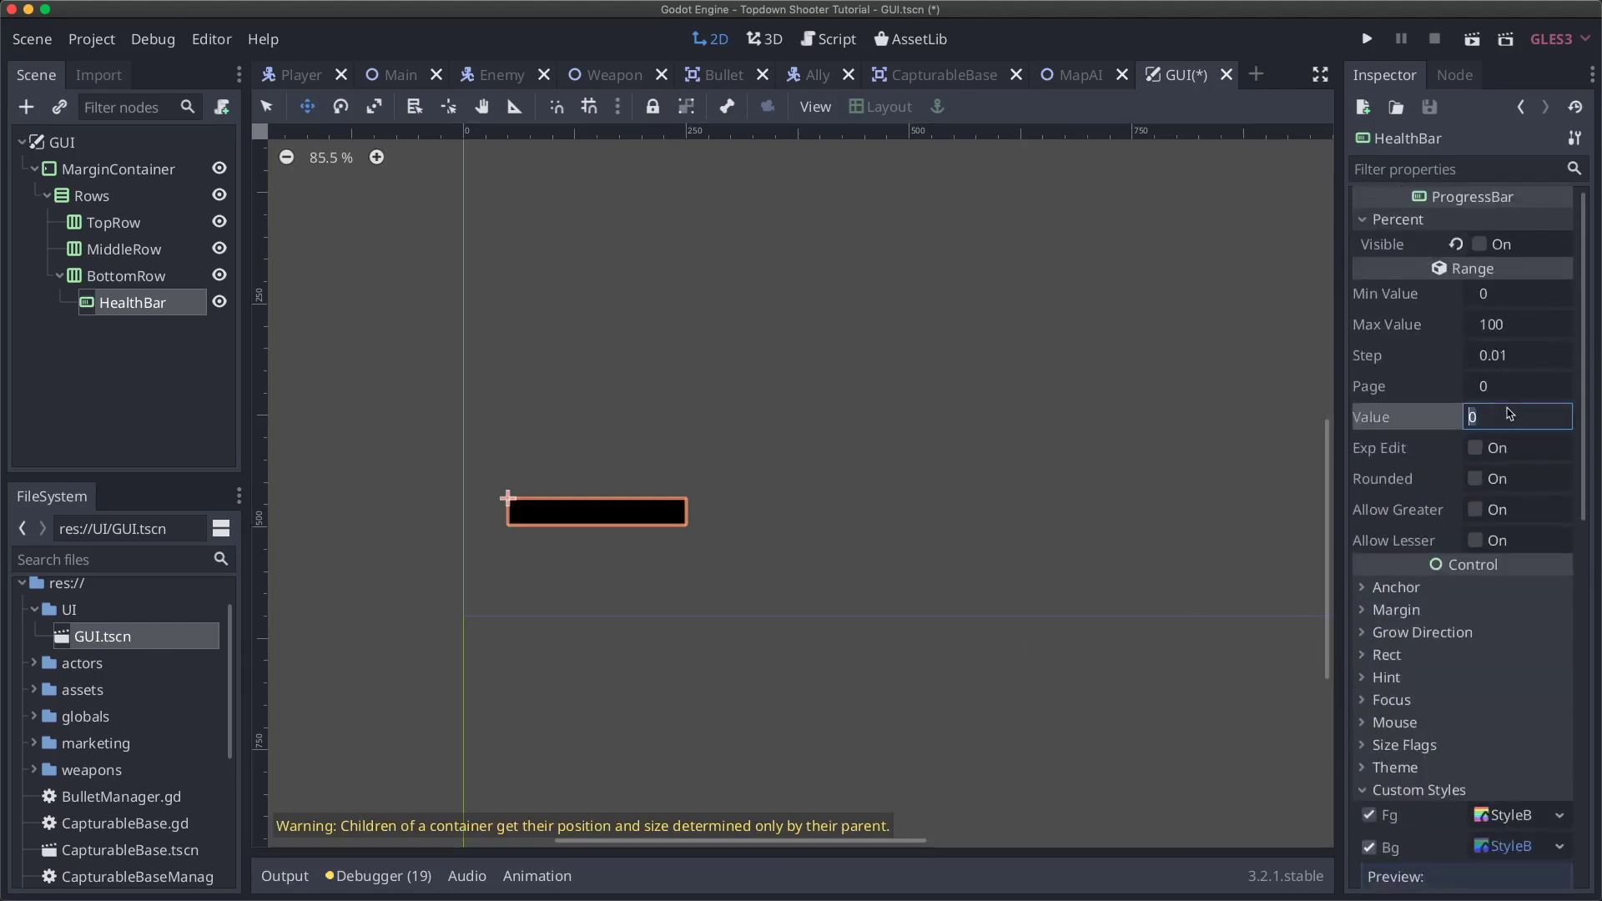
text(50)
key(Return)
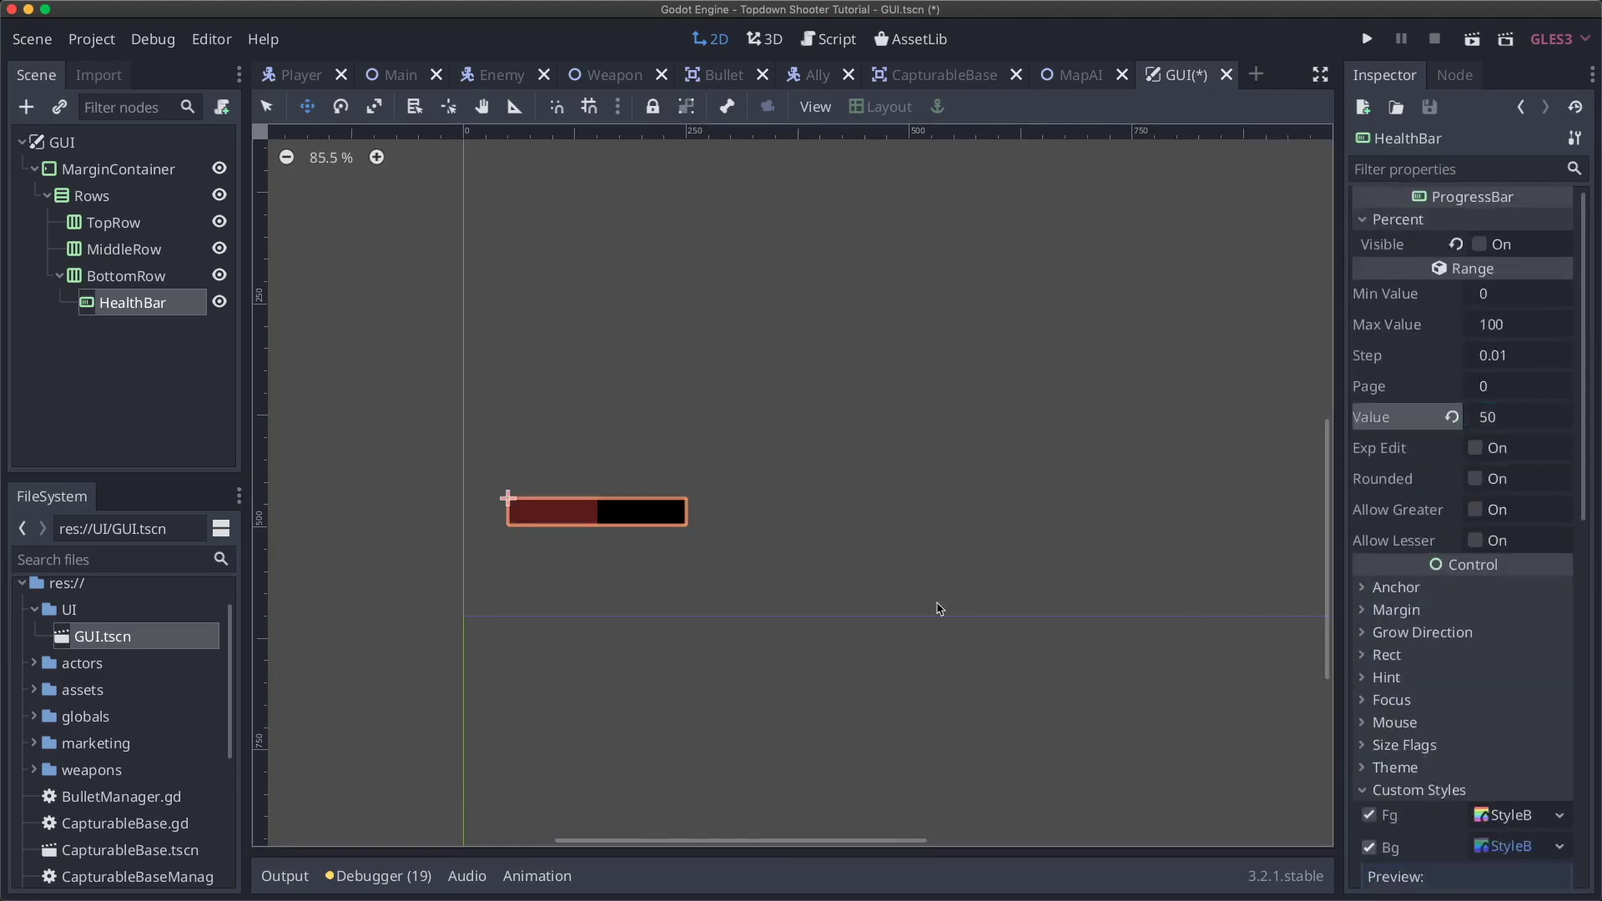
click(129, 278)
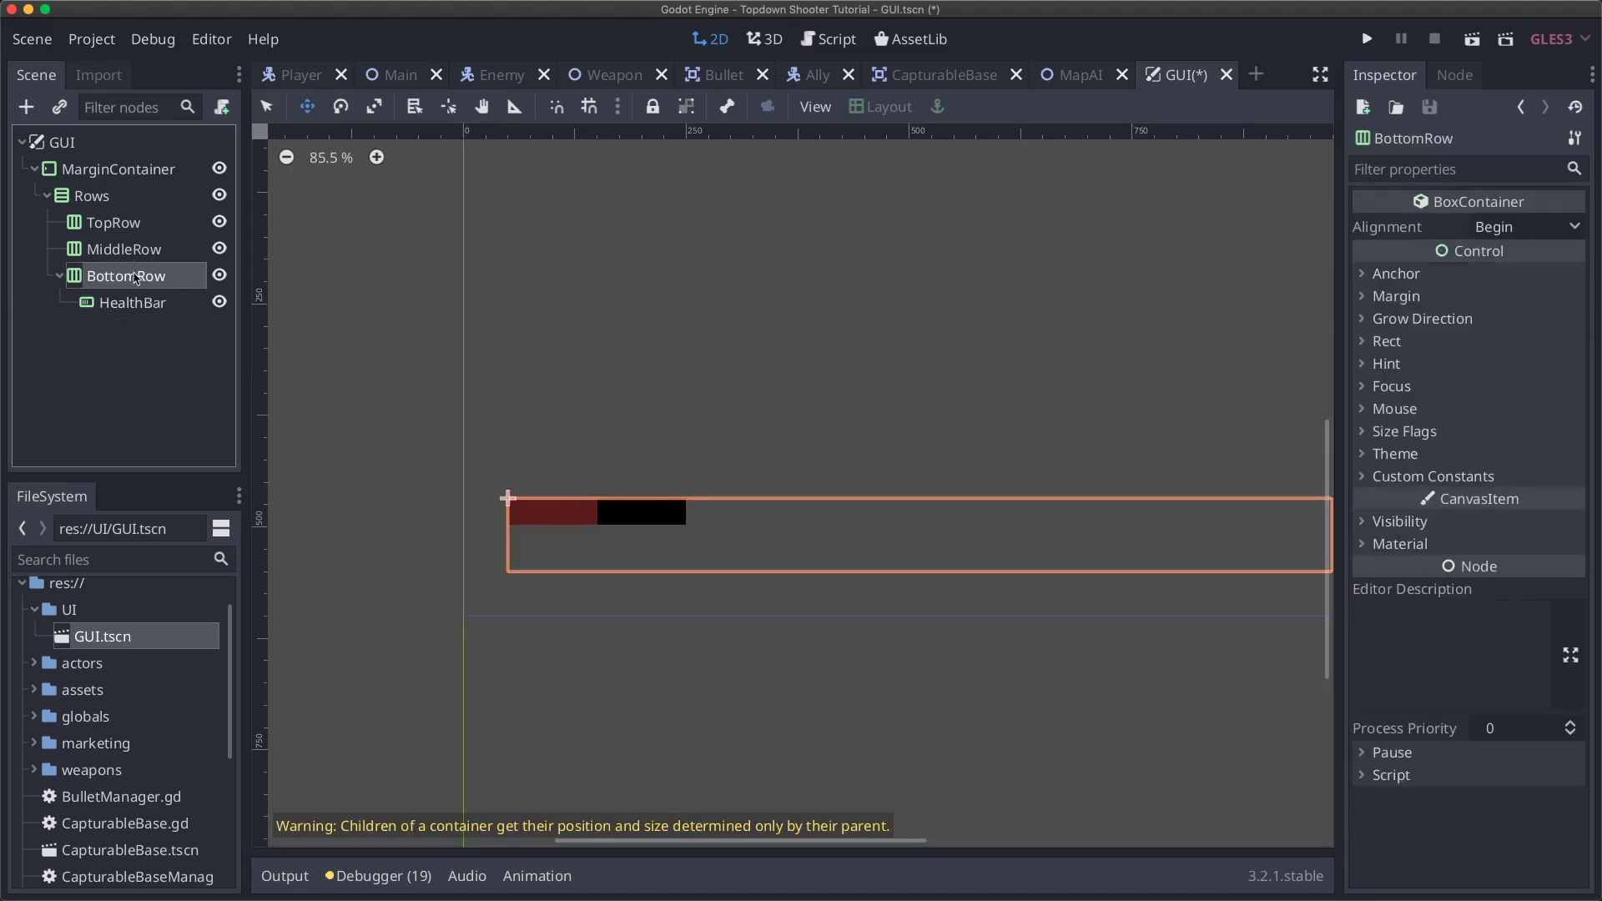
click(87, 147)
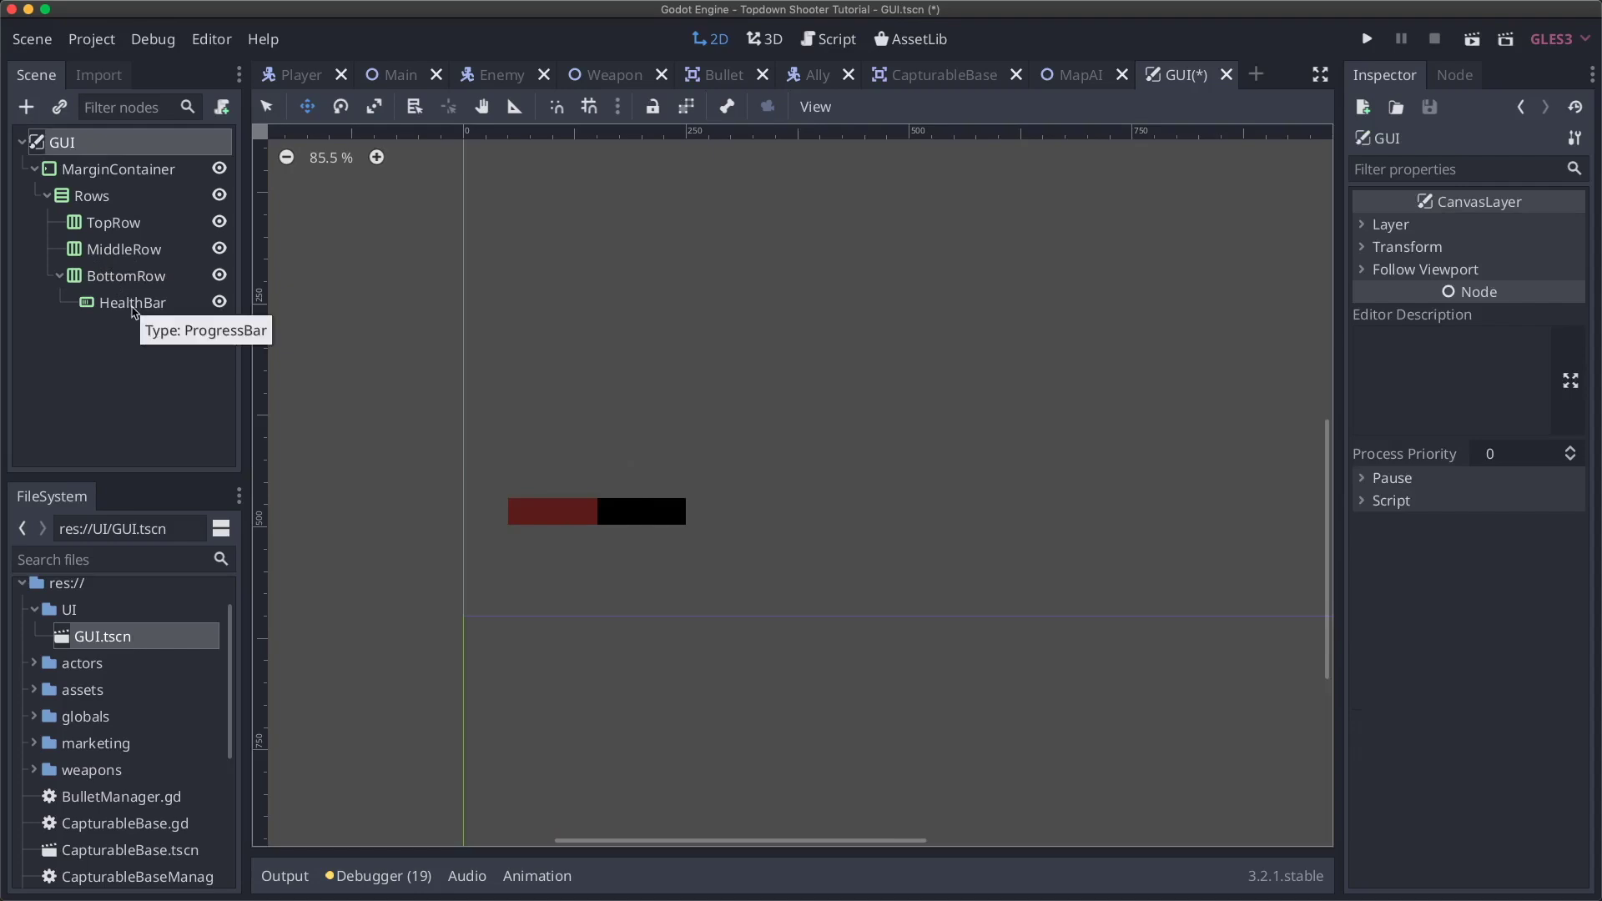
- Change the HealthBar background StyleBox's Bg Color to dark grey 353535
click(135, 311)
scroll(1494, 707, down, 10)
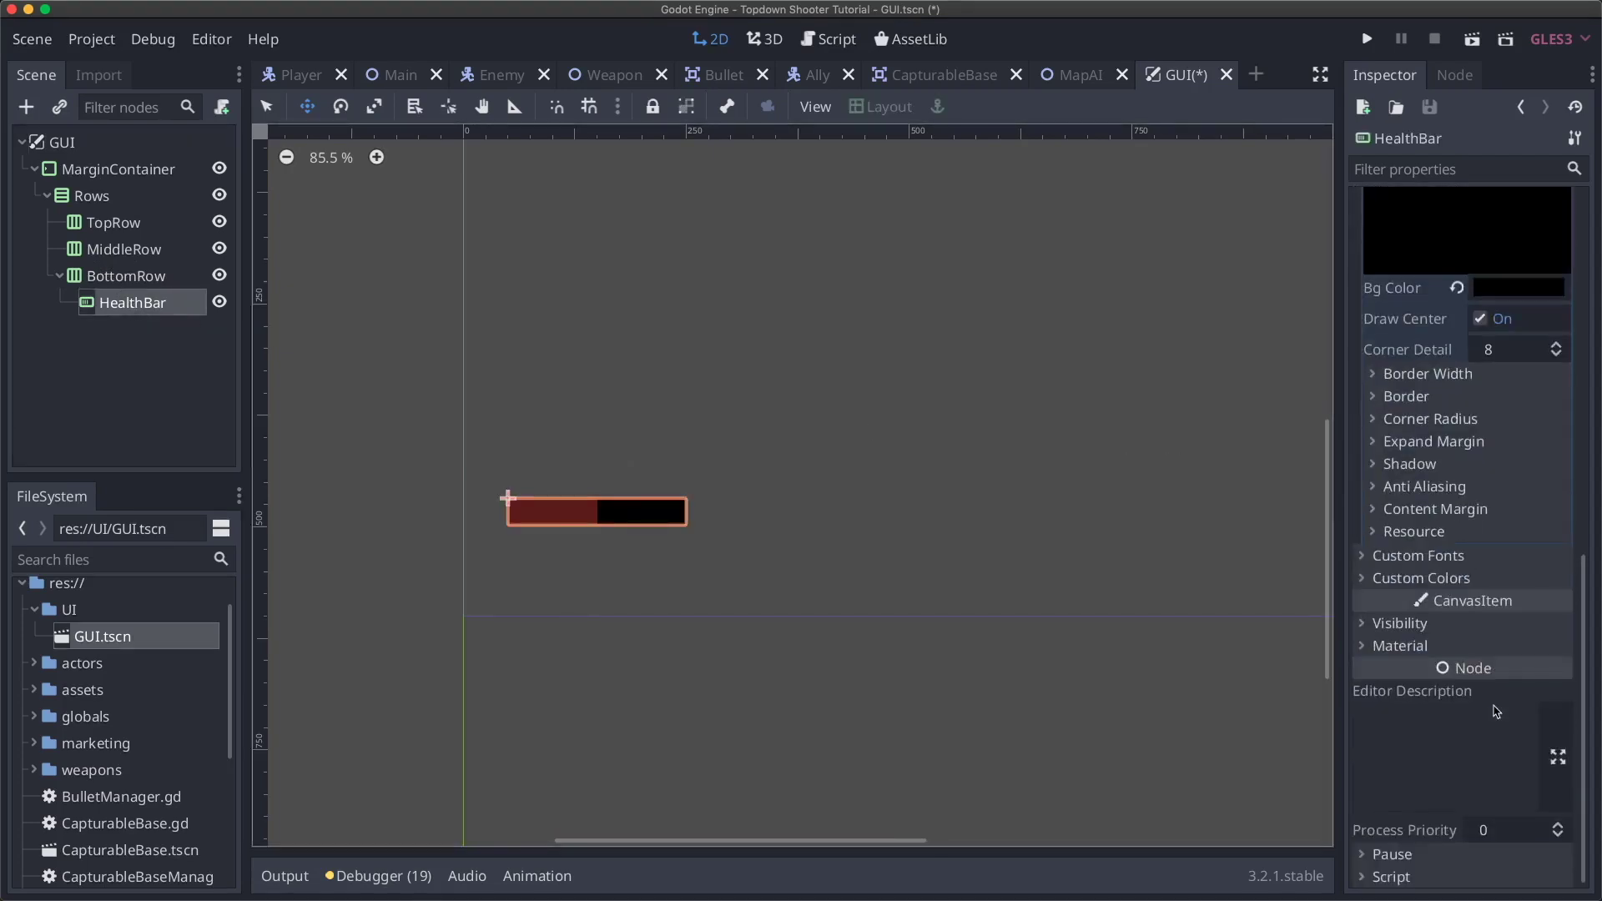
scroll(1497, 711, up, 4)
click(1510, 683)
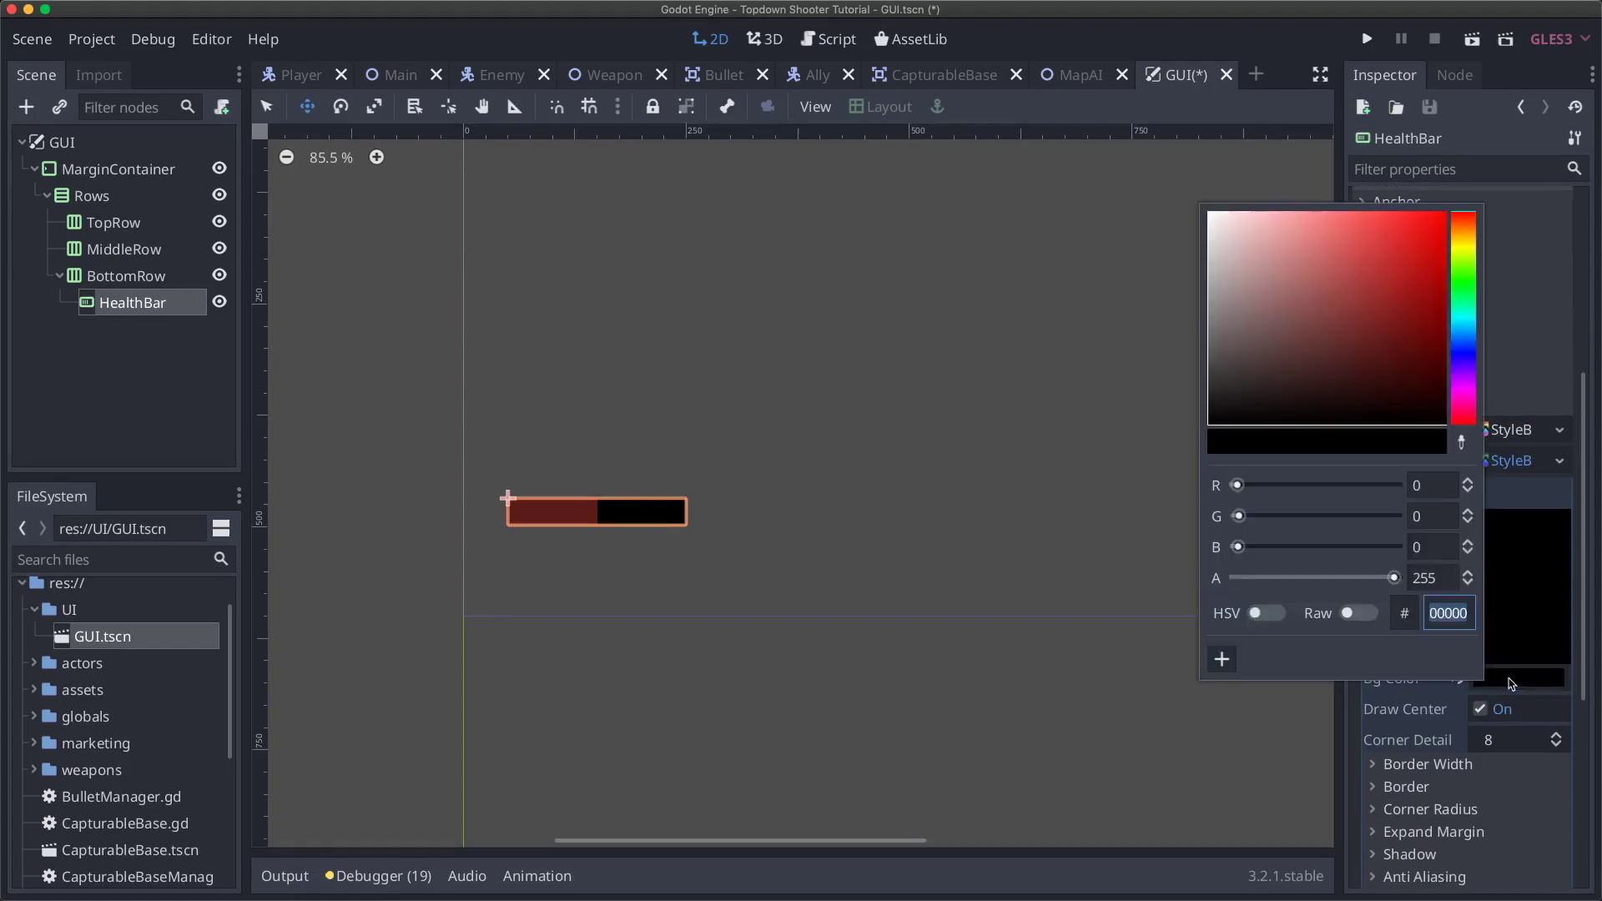
drag(1225, 353, 1186, 384)
click(1186, 384)
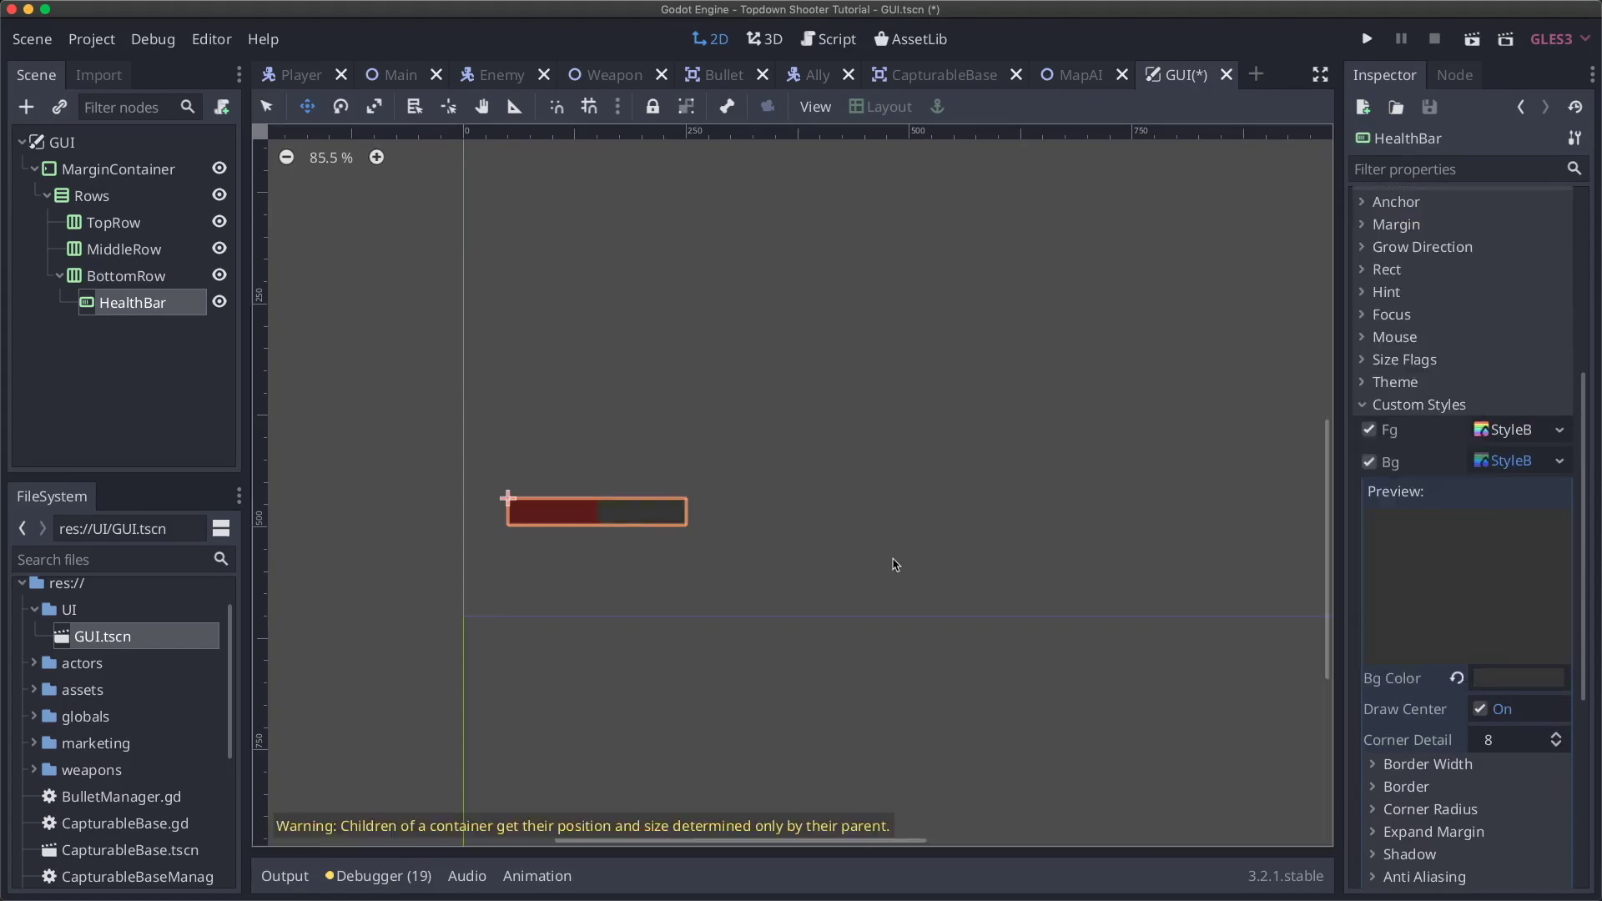
- Set the background StyleBox's Border Color to black
scroll(1446, 608, down, 4)
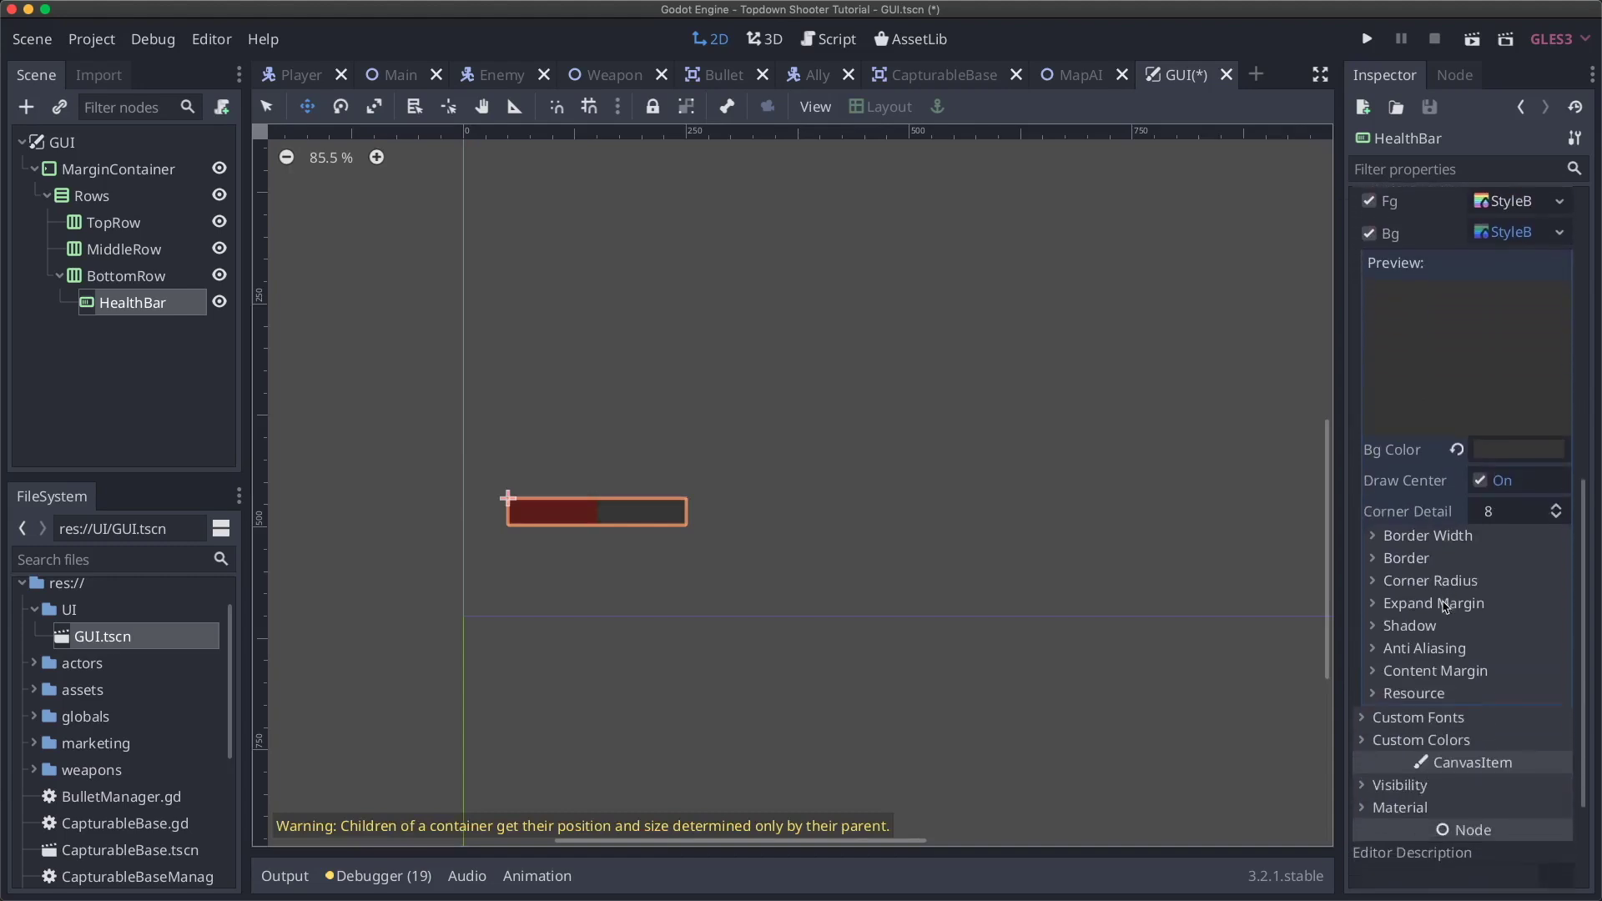
click(1443, 524)
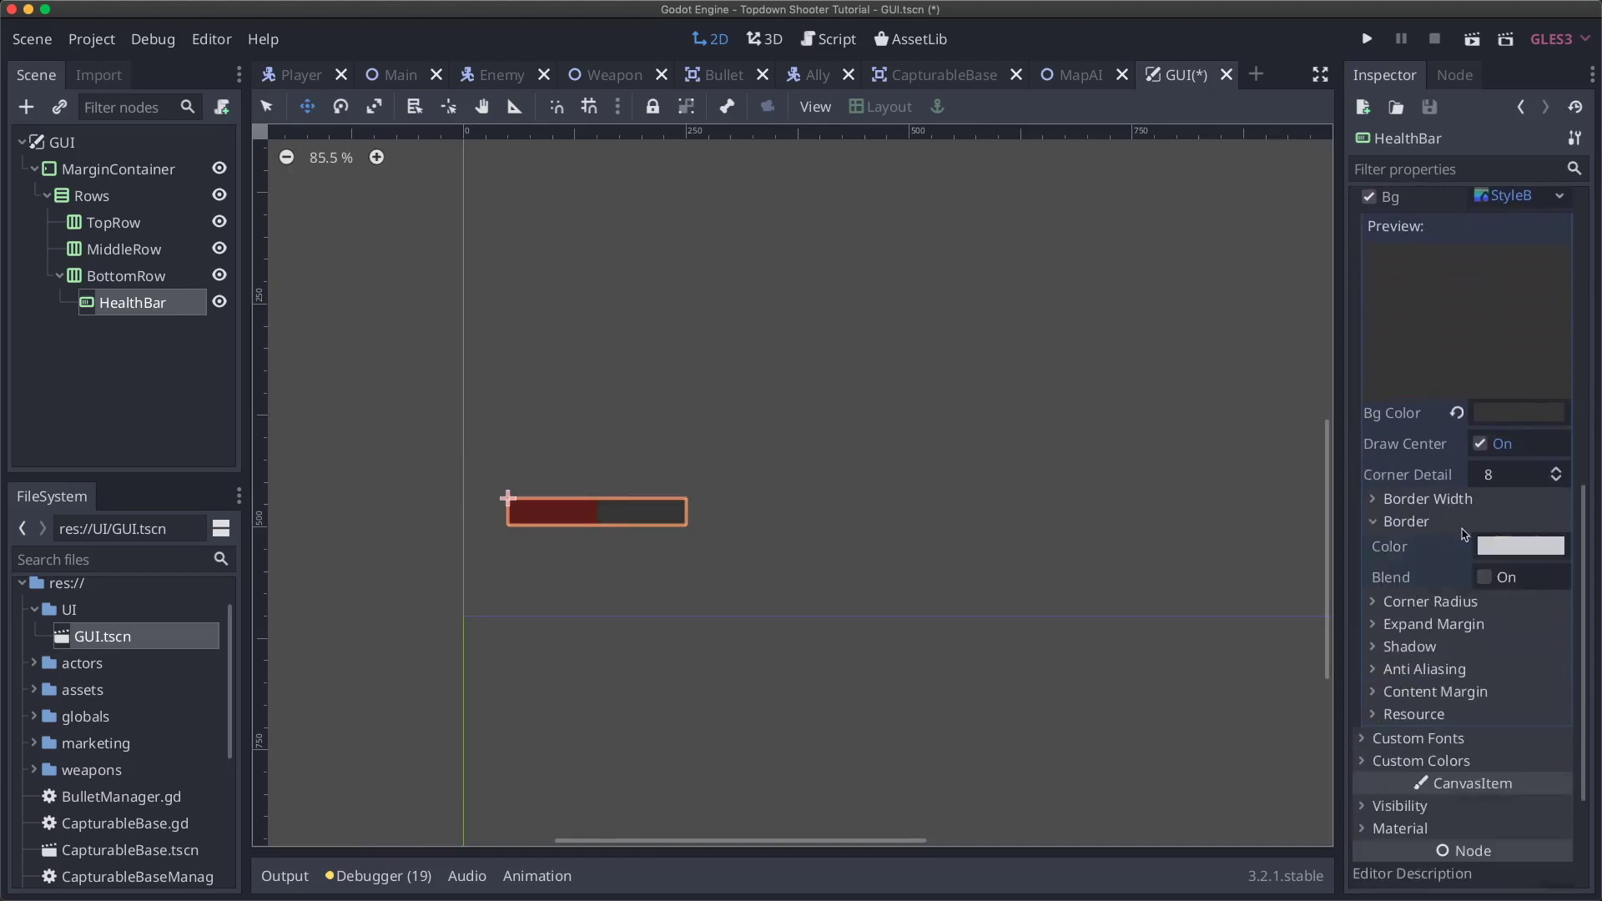
click(1493, 547)
drag(1300, 261, 1048, 375)
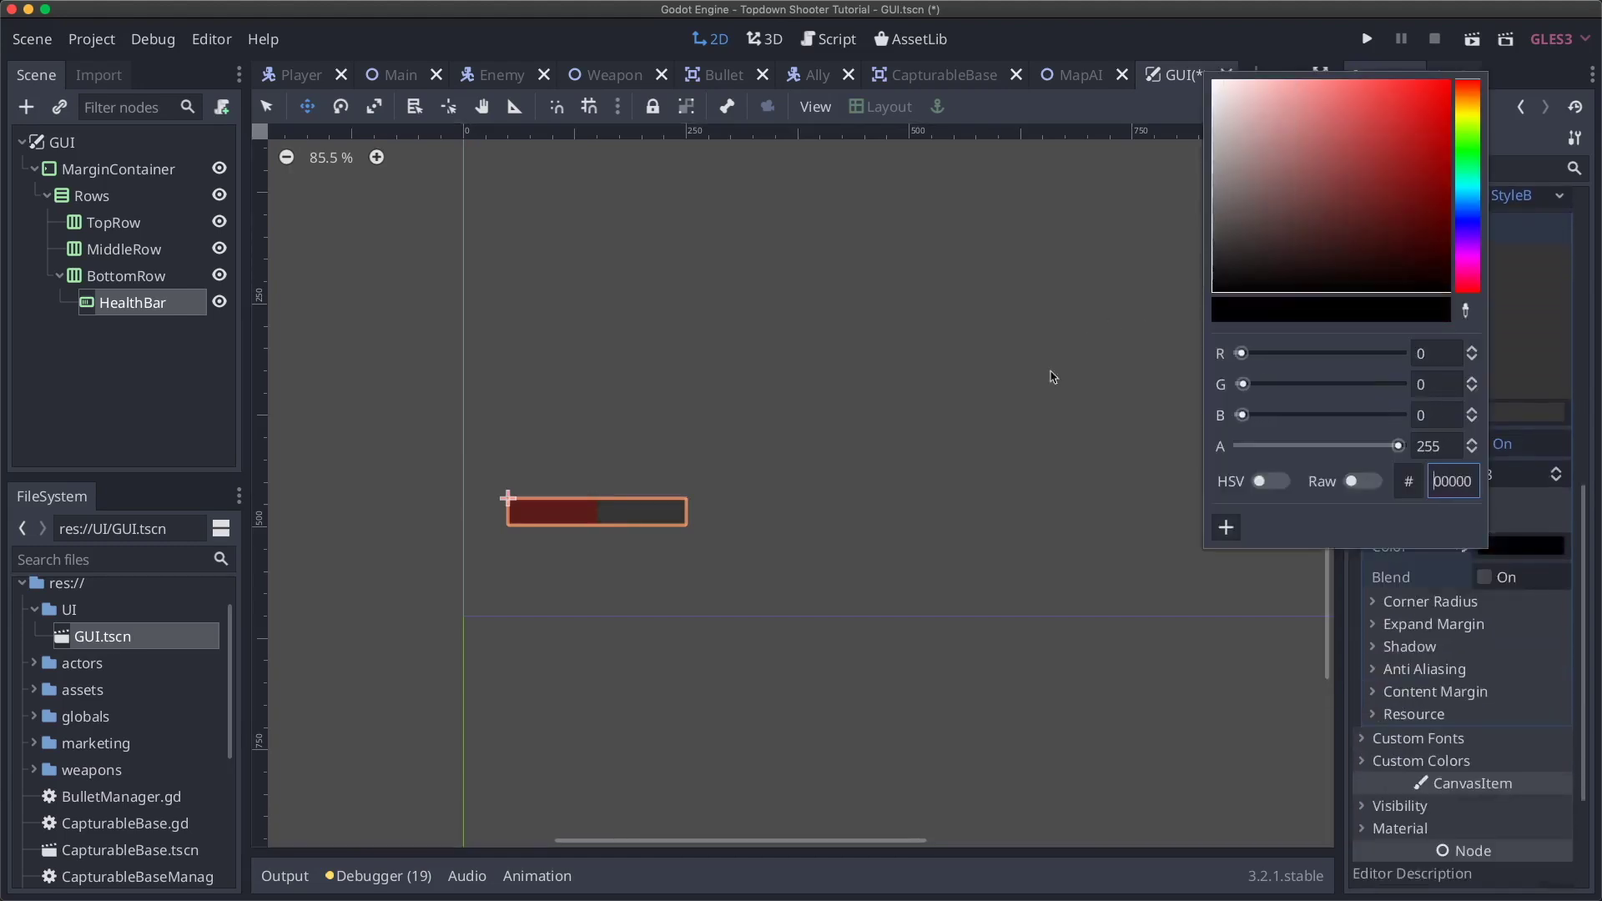
click(1049, 375)
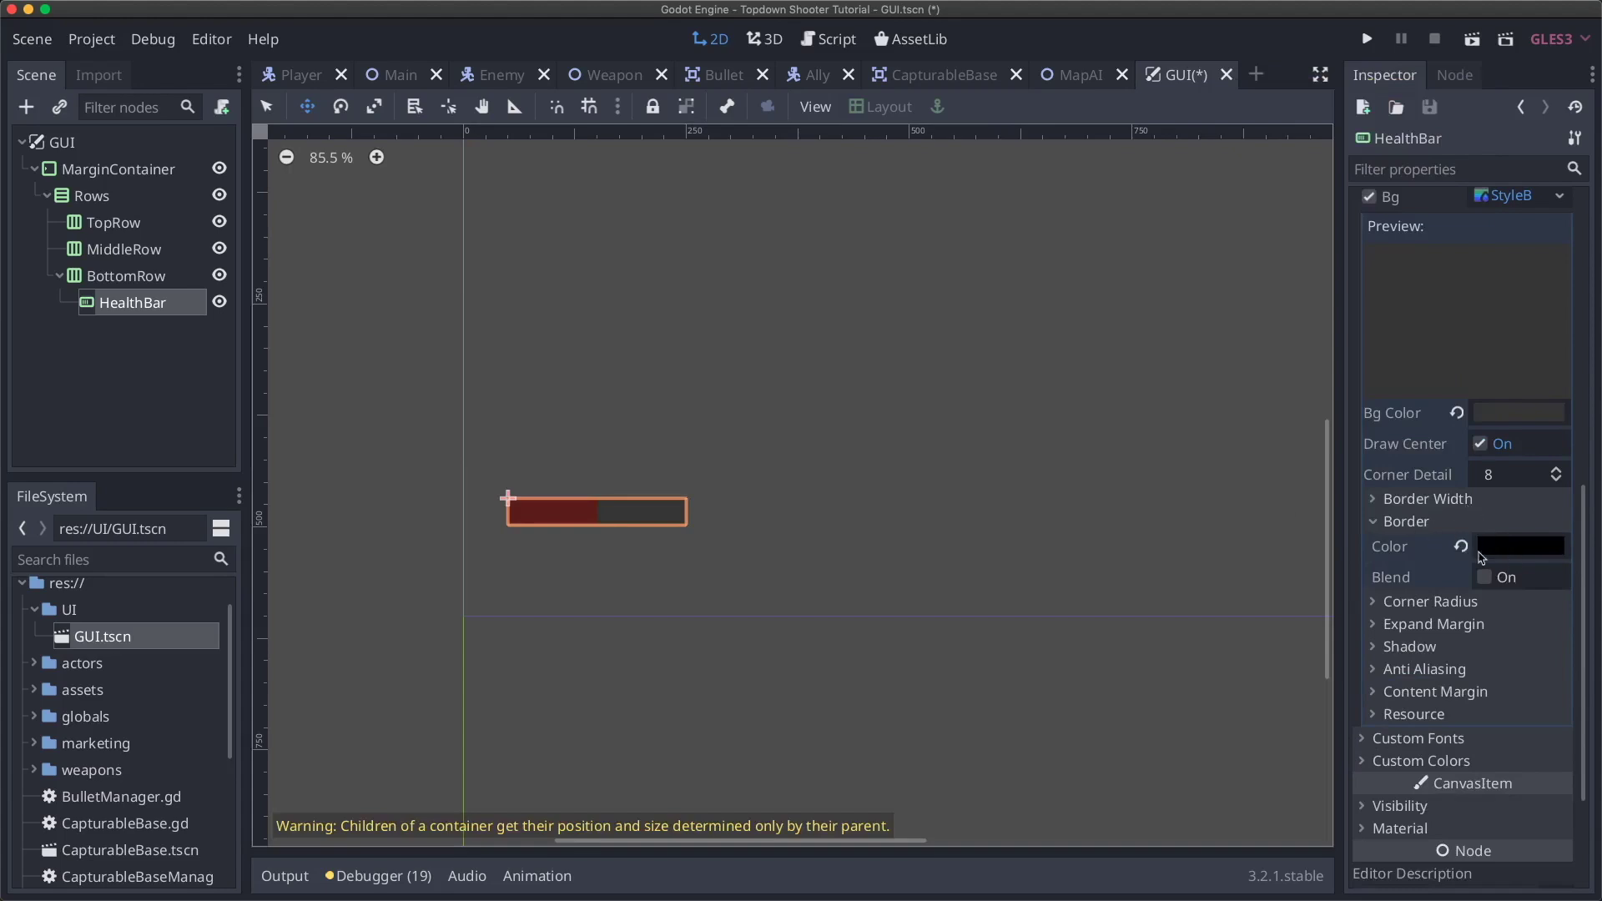
- Set the background border width to 1 pixel on left, top, right and bottom
click(1445, 501)
click(1498, 524)
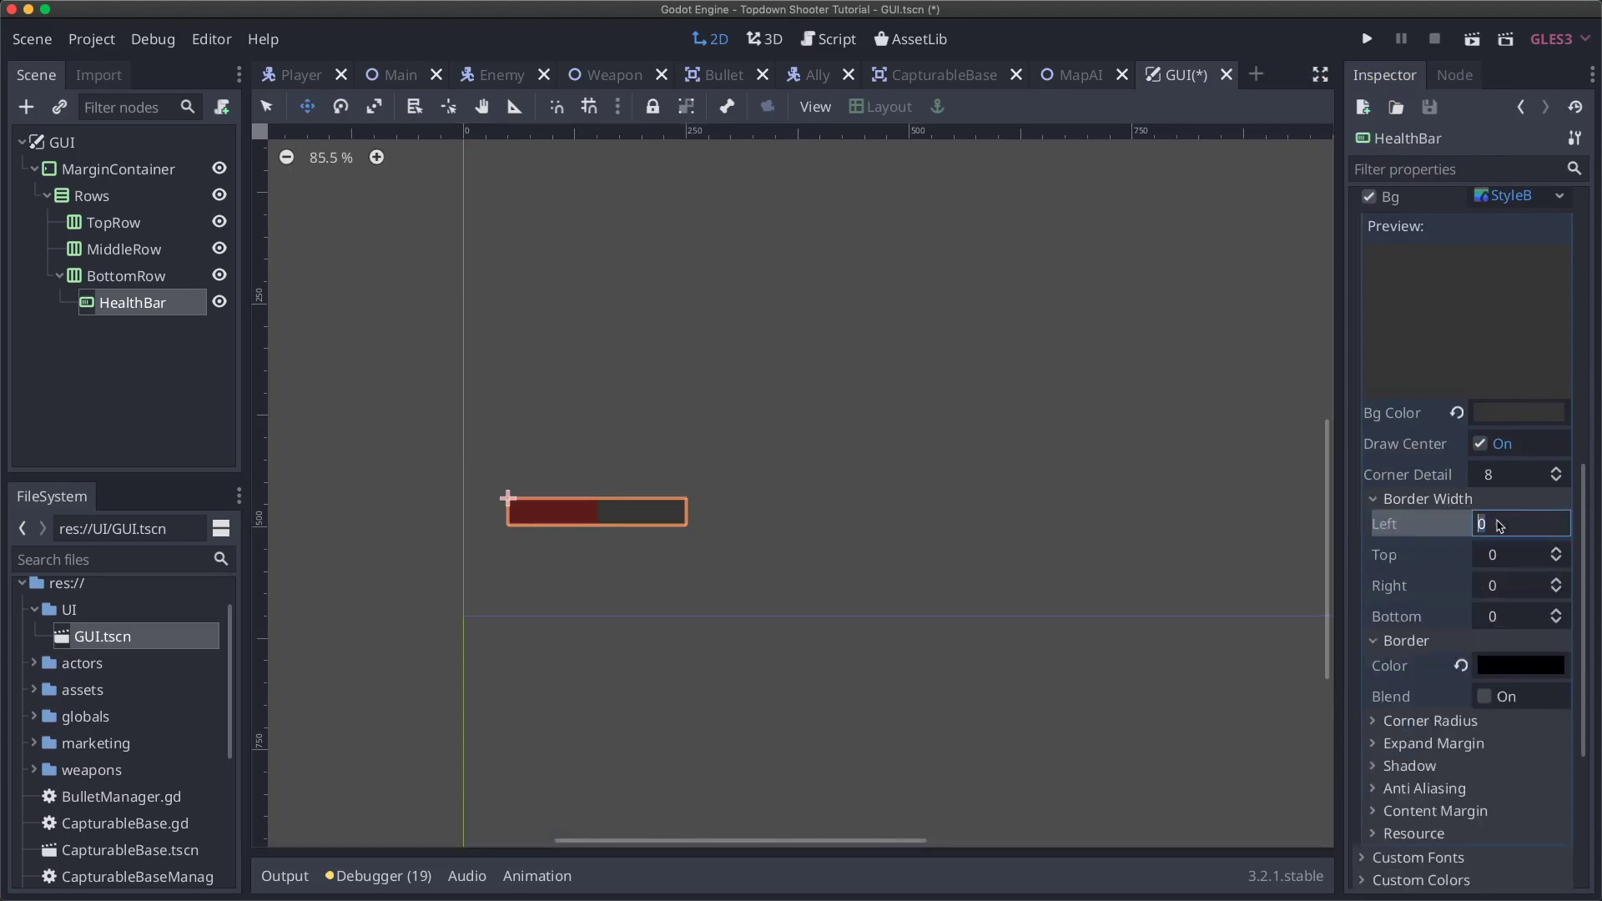
text(1)
key(Tab)
text(1)
key(Tab)
text(1)
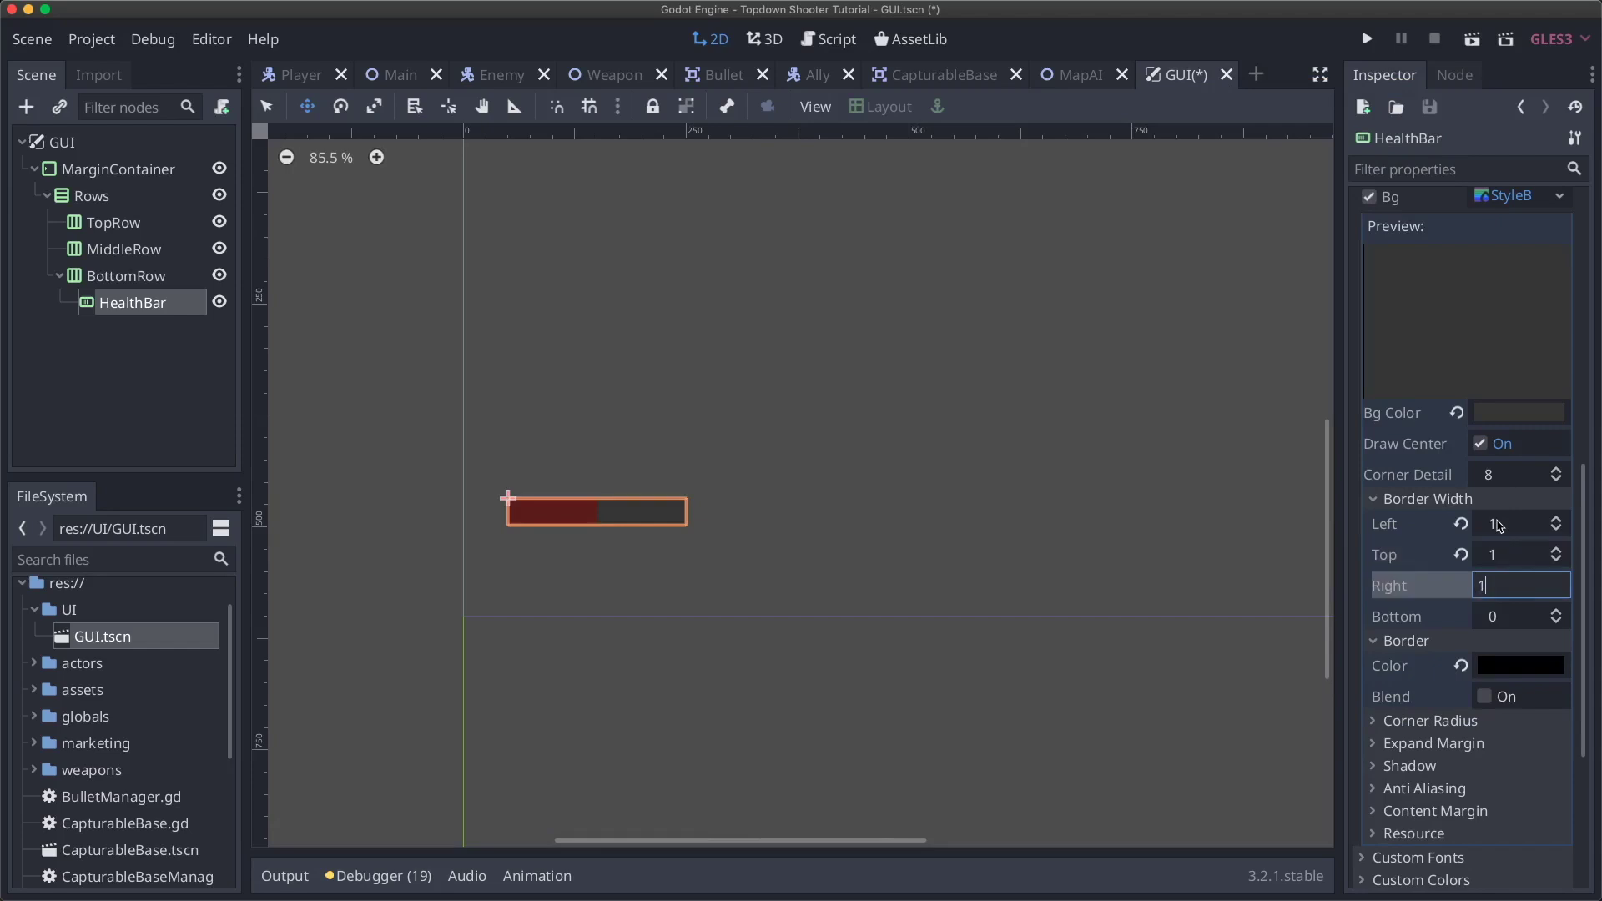
key(Tab)
text(1)
key(Return)
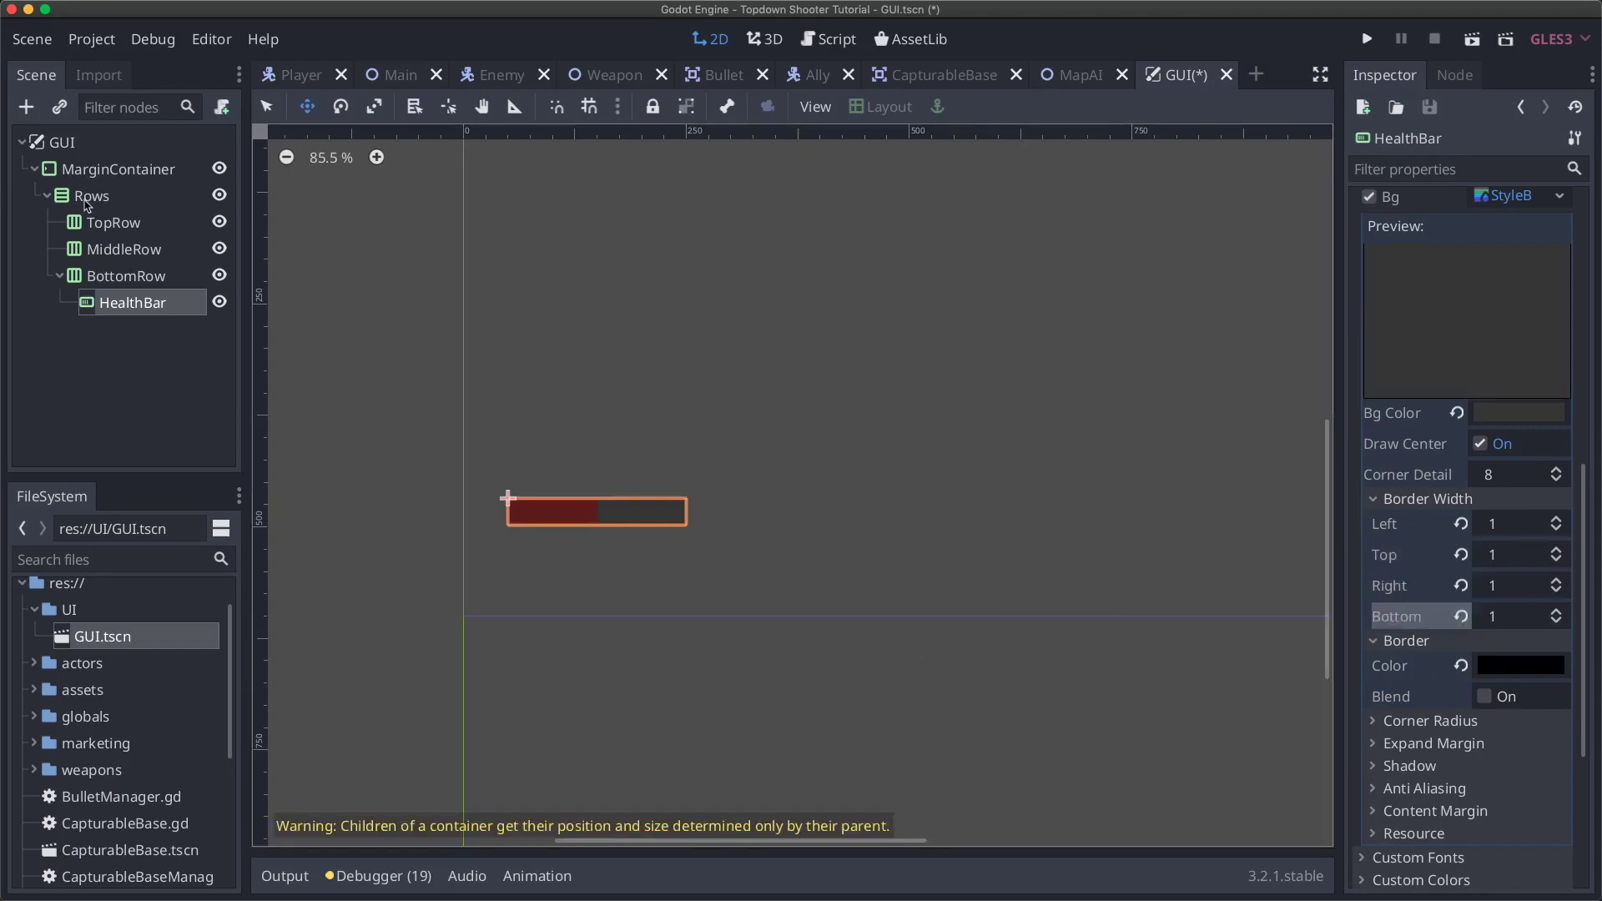
click(139, 275)
click(133, 303)
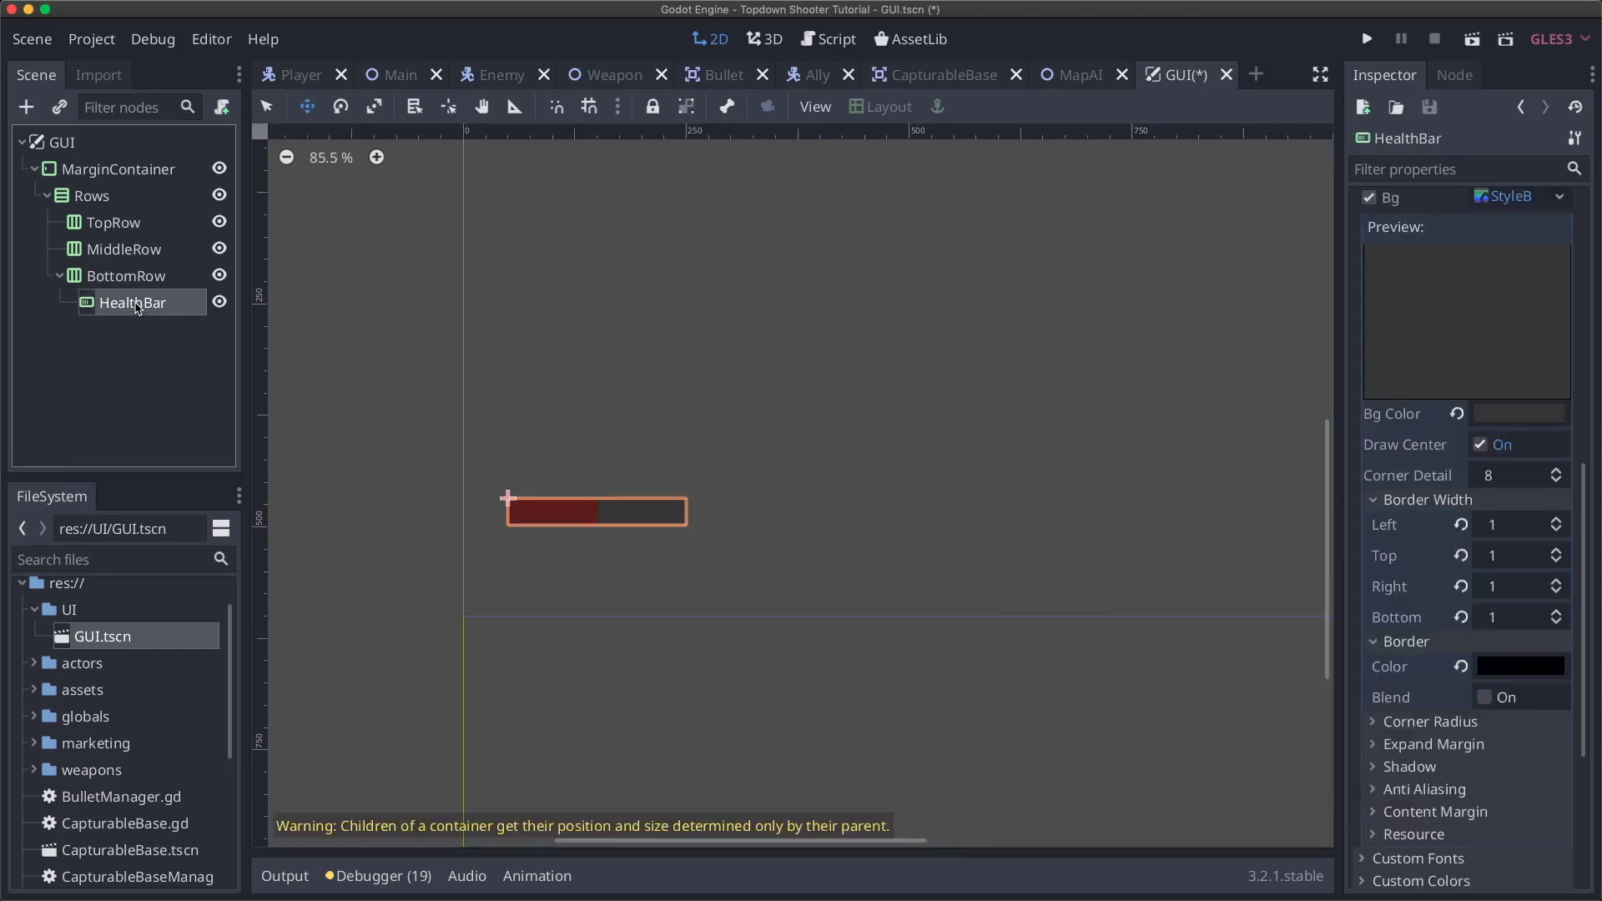
- Set the HealthBar's Fg StyleBox Border Color to black
click(124, 175)
scroll(612, 398, up, 5)
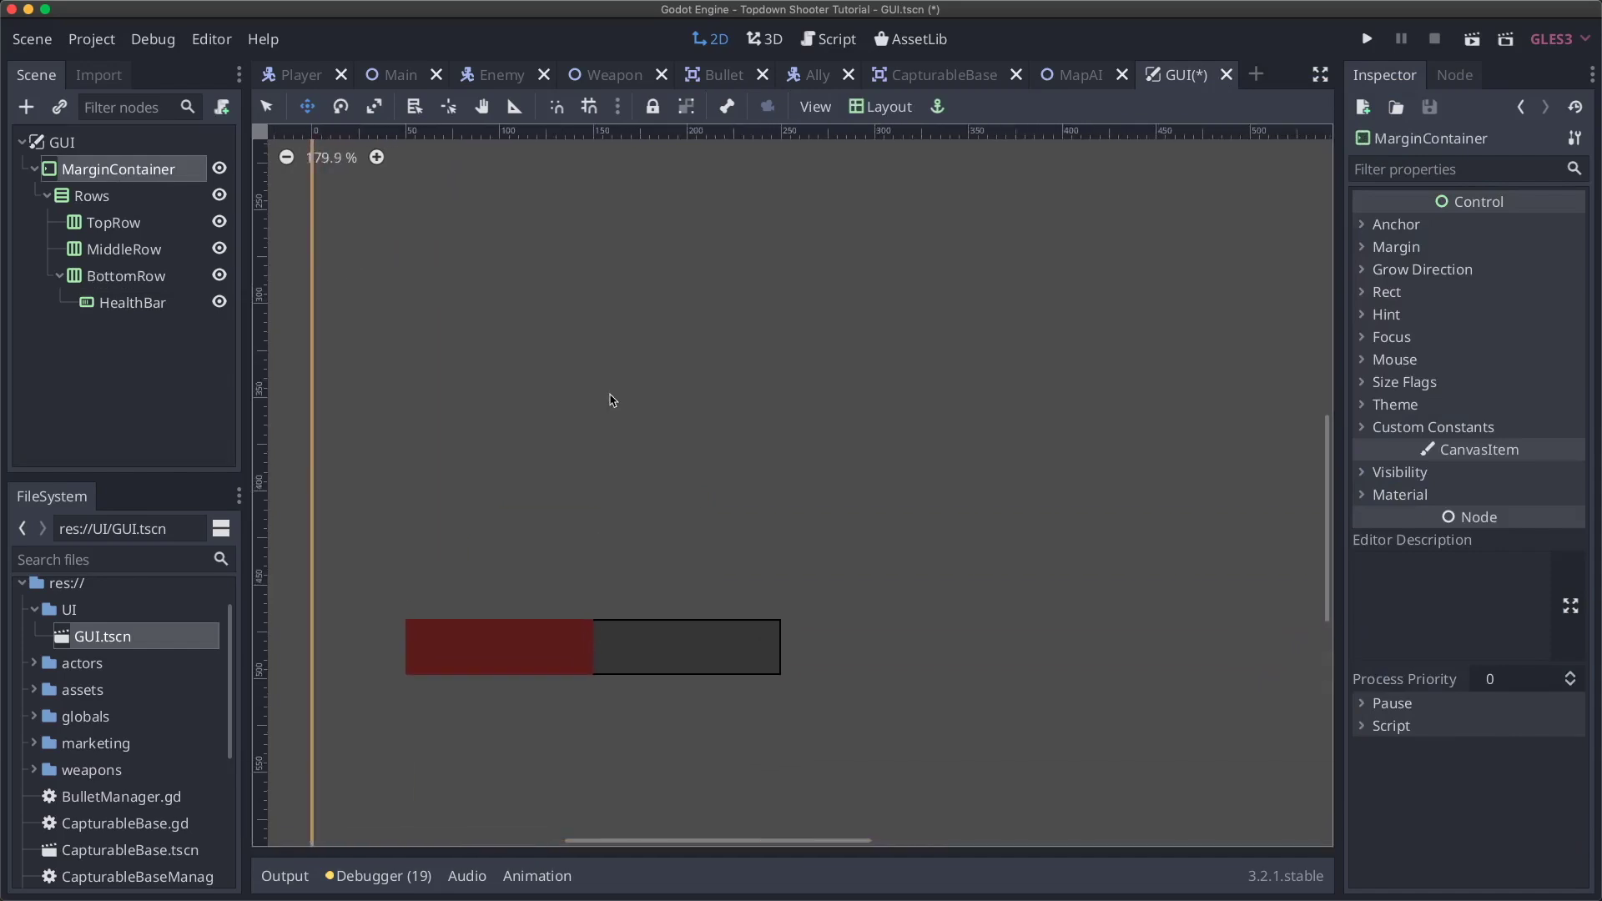
scroll(709, 609, down, 1)
scroll(708, 609, down, 1)
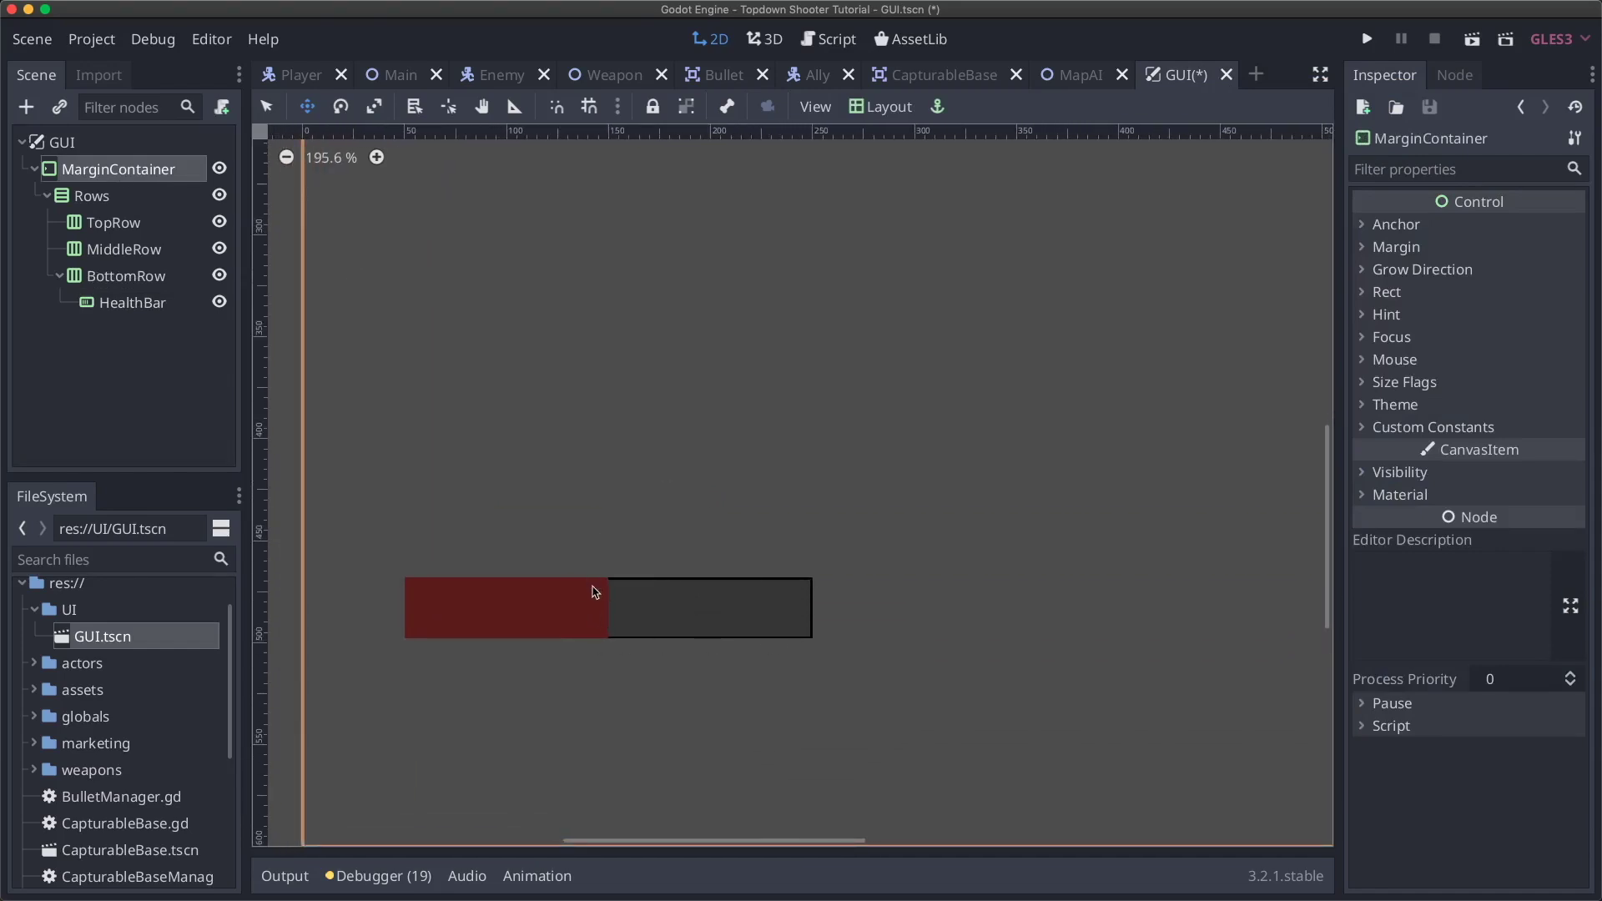
scroll(597, 591, down, 2)
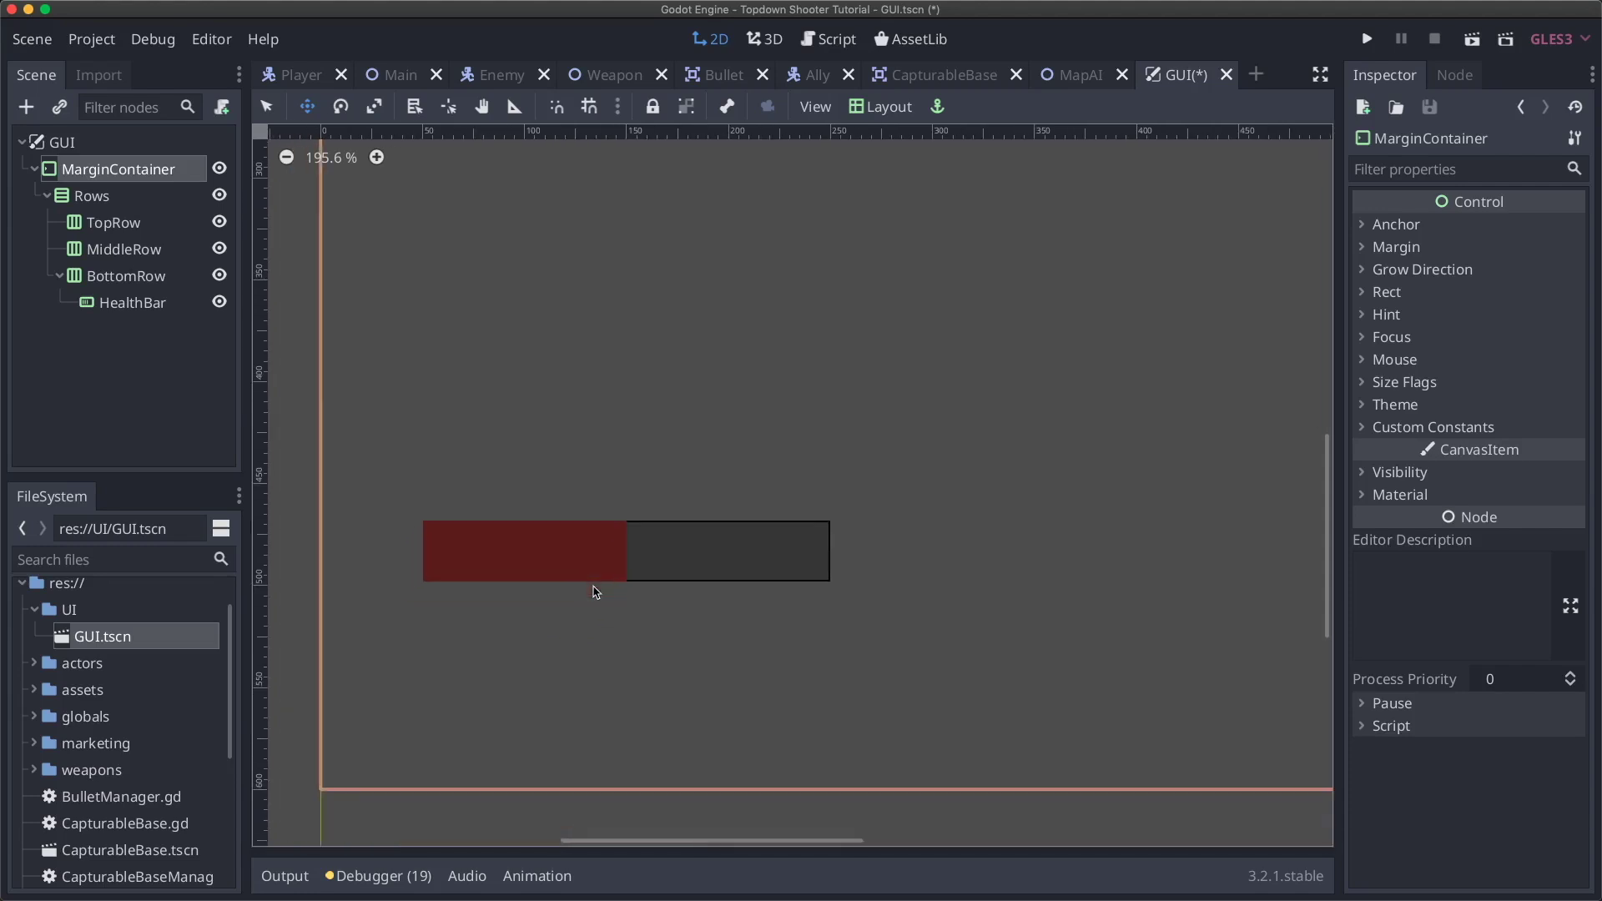
click(133, 303)
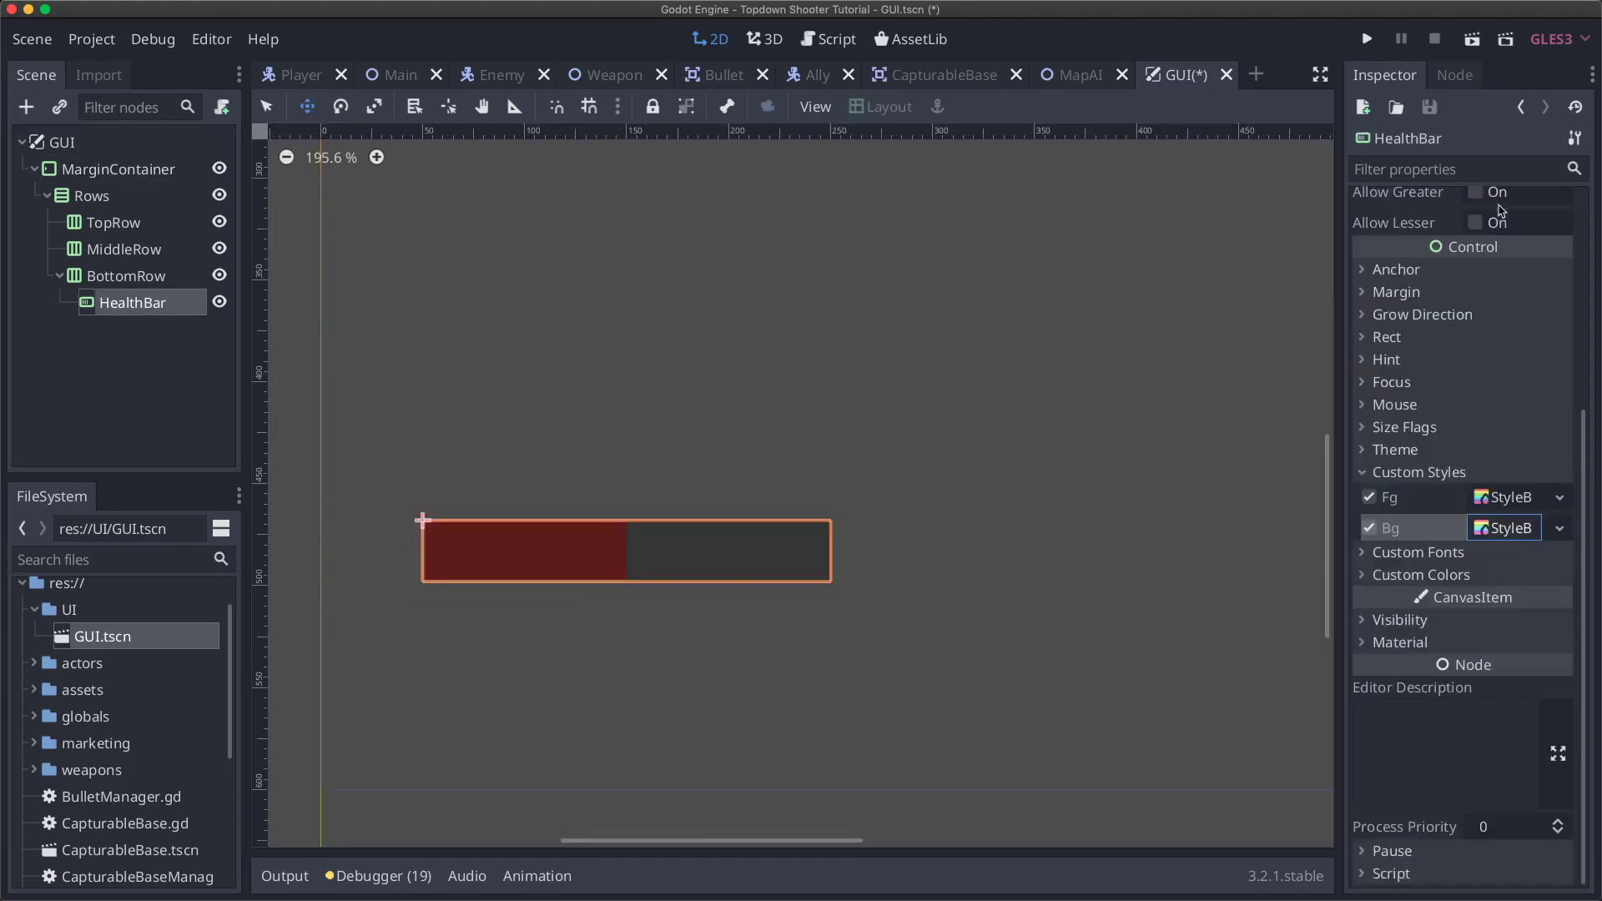
click(1506, 497)
scroll(1475, 575, down, 5)
click(1419, 364)
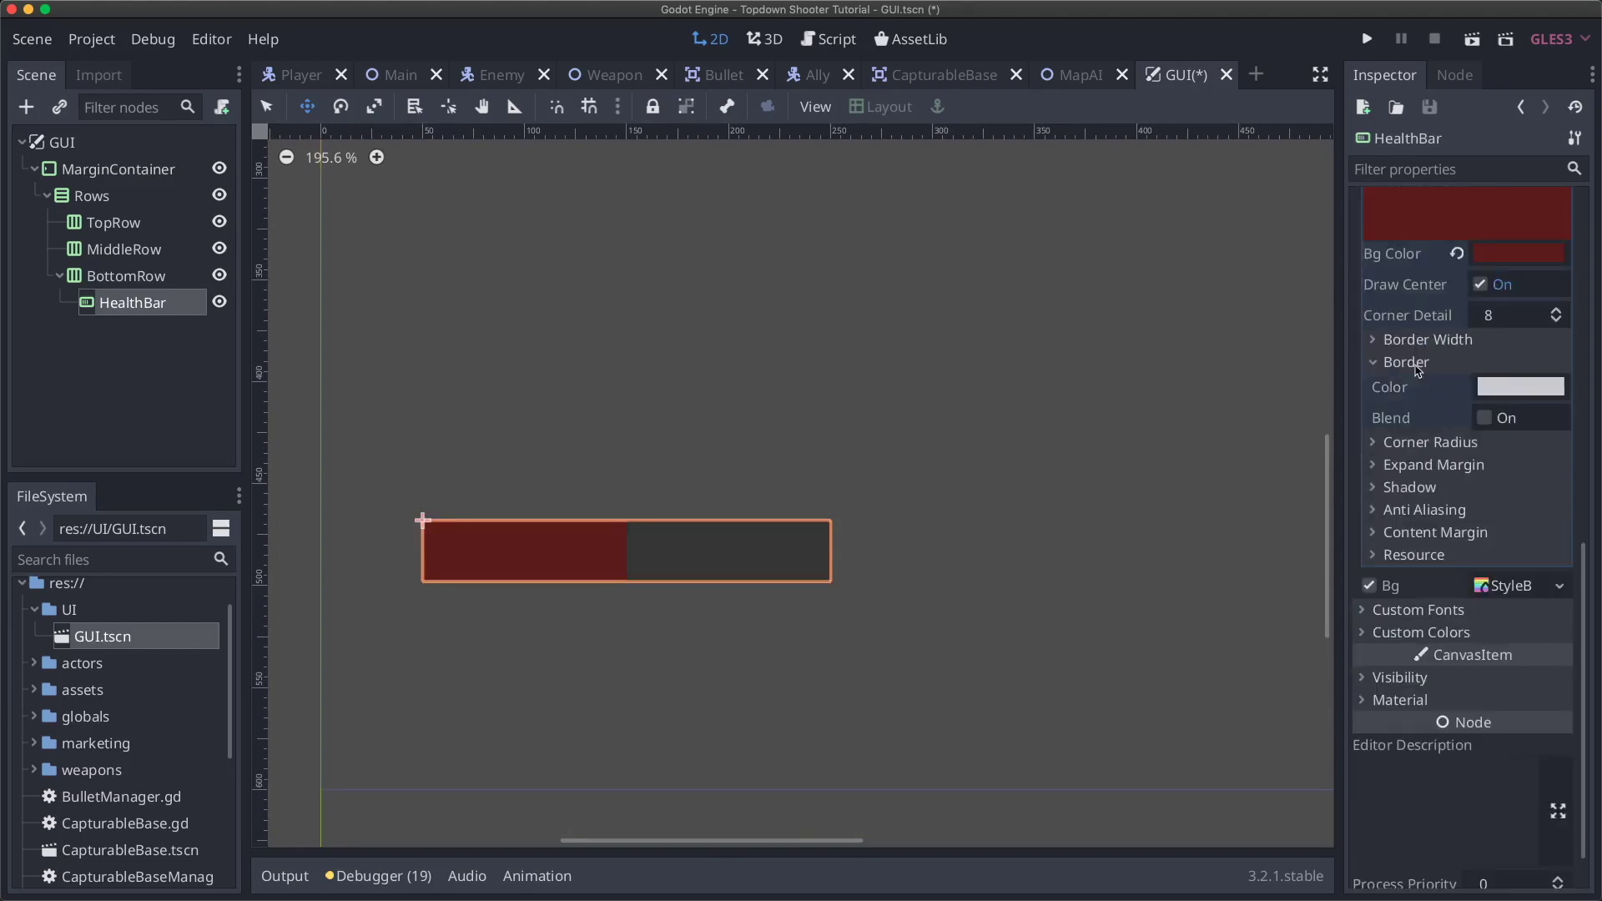
click(1492, 388)
click(1256, 207)
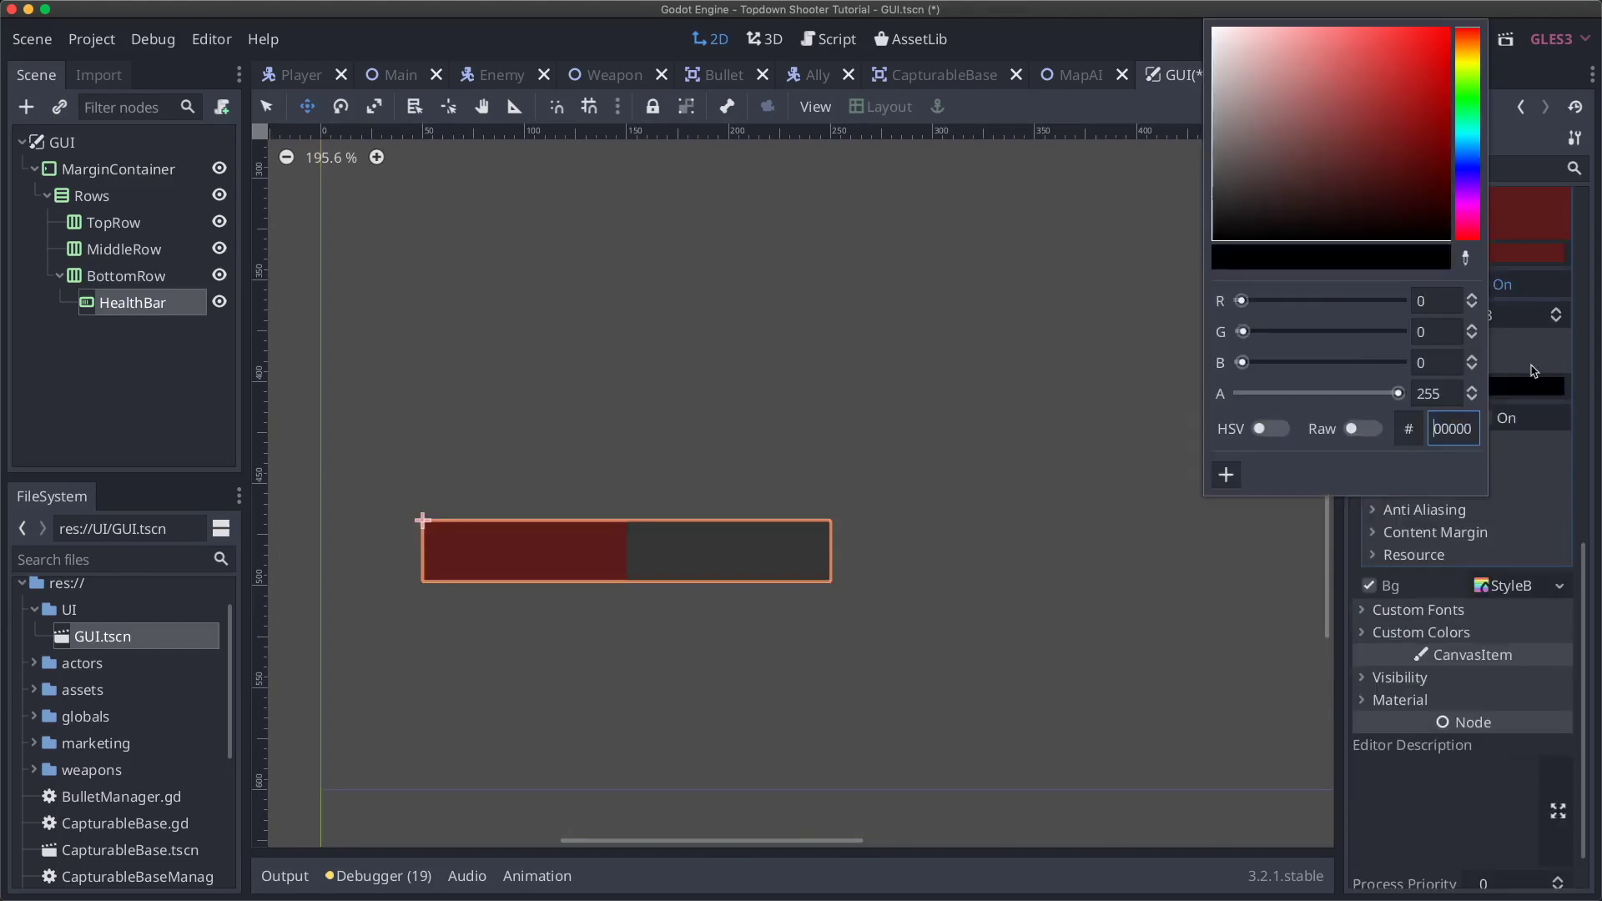
click(1163, 261)
- Set the Fg StyleBox border width to 1 pixel on all four sides
scroll(1540, 374, up, 8)
scroll(1539, 374, down, 8)
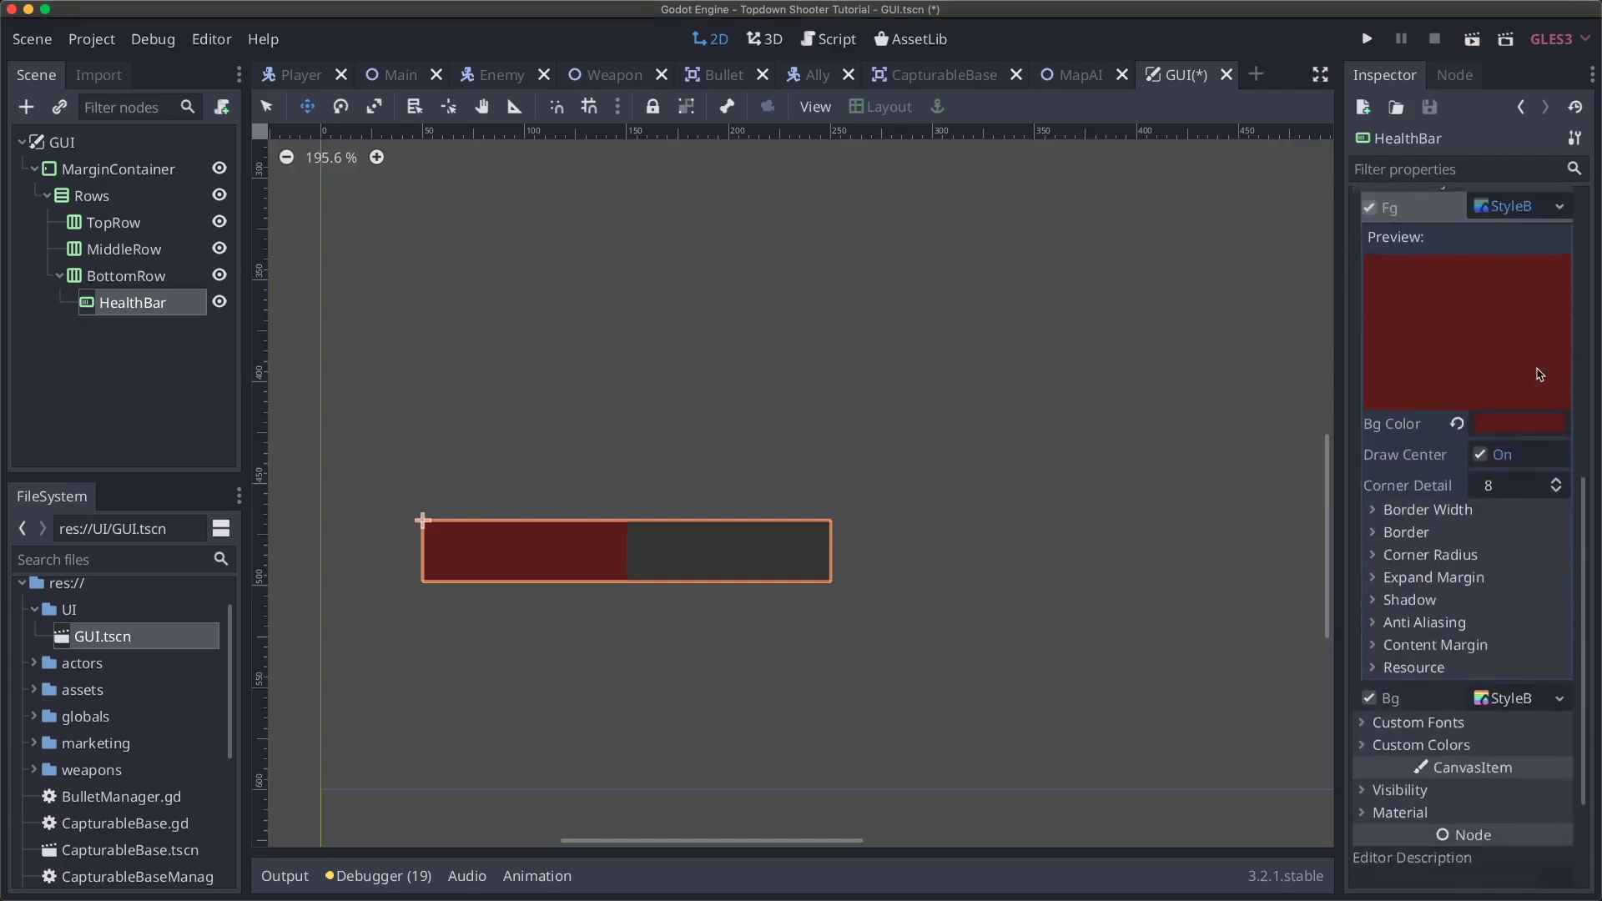
click(1467, 474)
click(1447, 456)
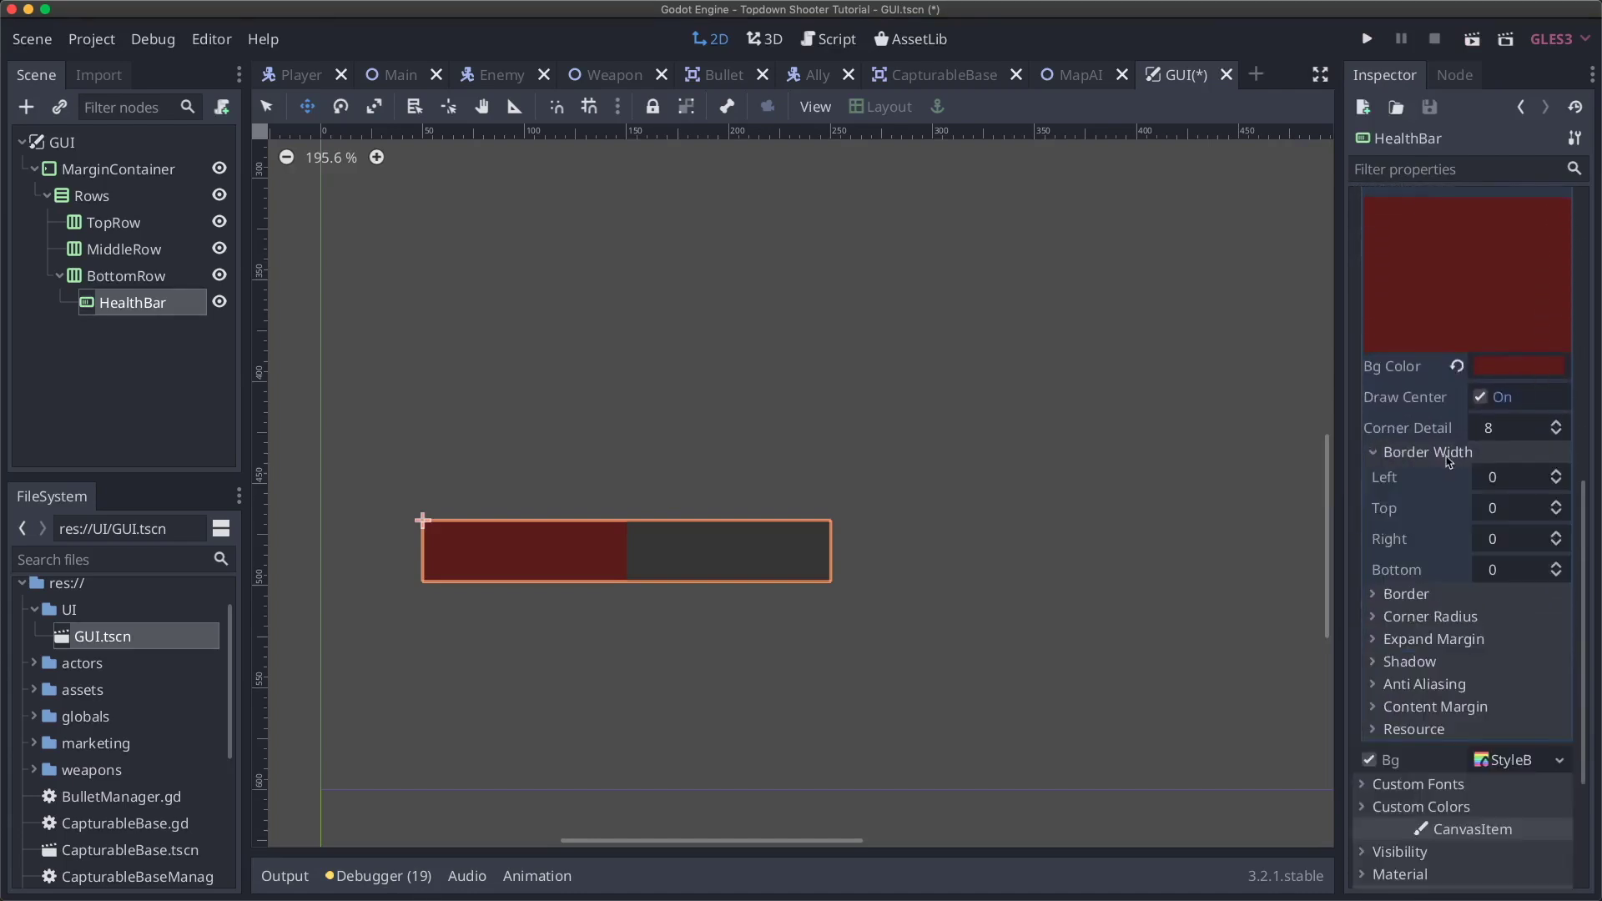
click(1488, 475)
text(1)
key(Tab)
text(1)
key(Tab)
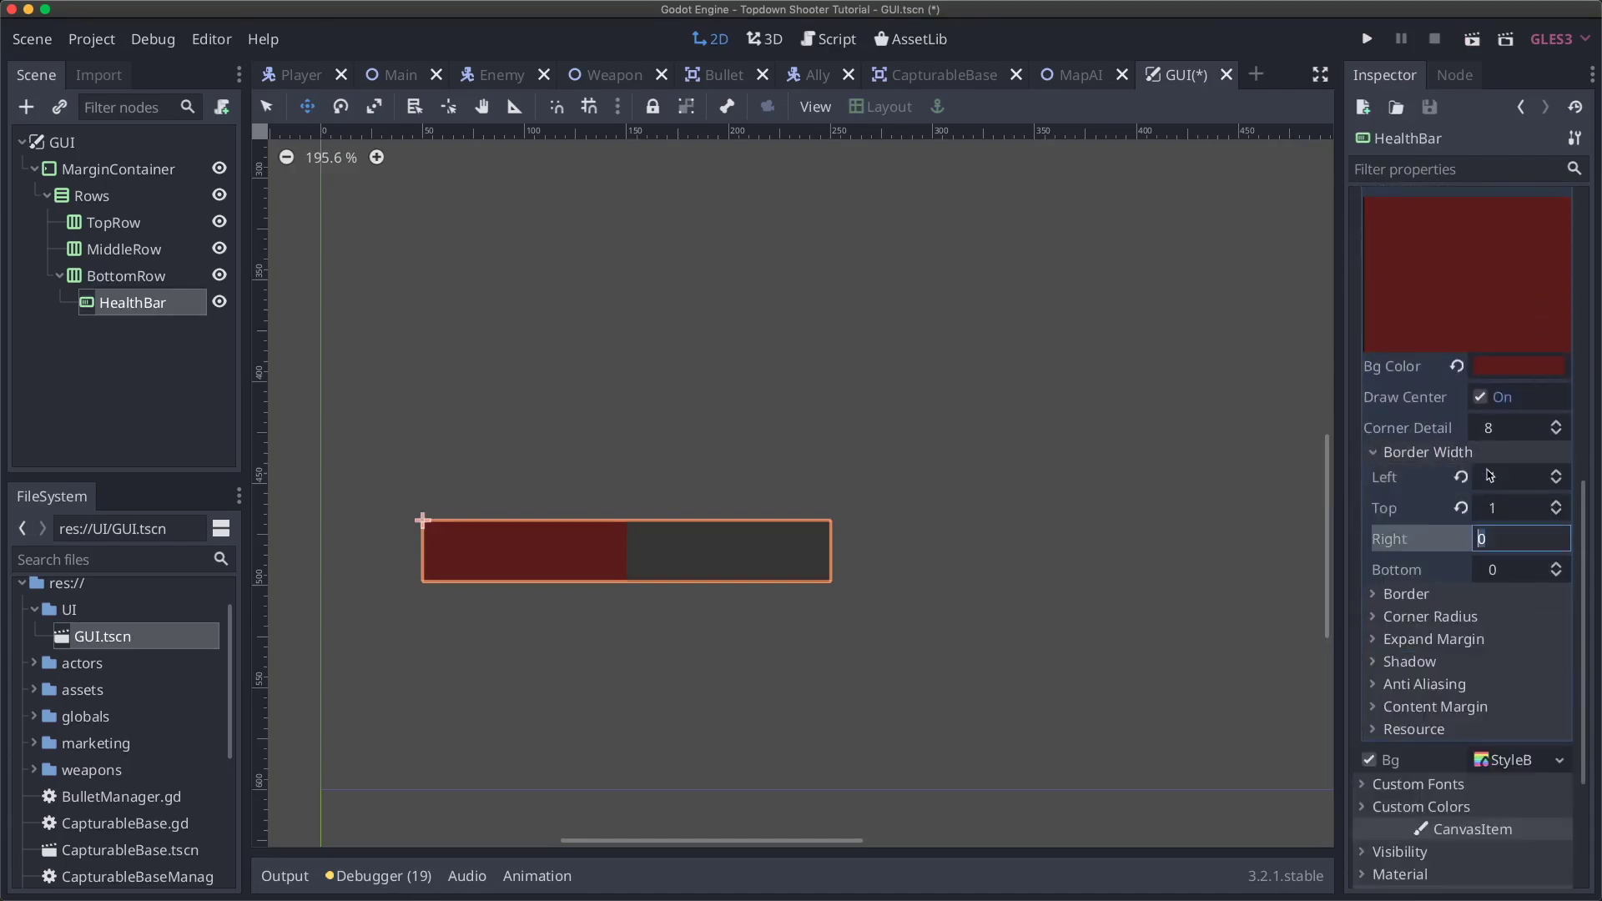
text(1)
key(Tab)
text(1)
key(Return)
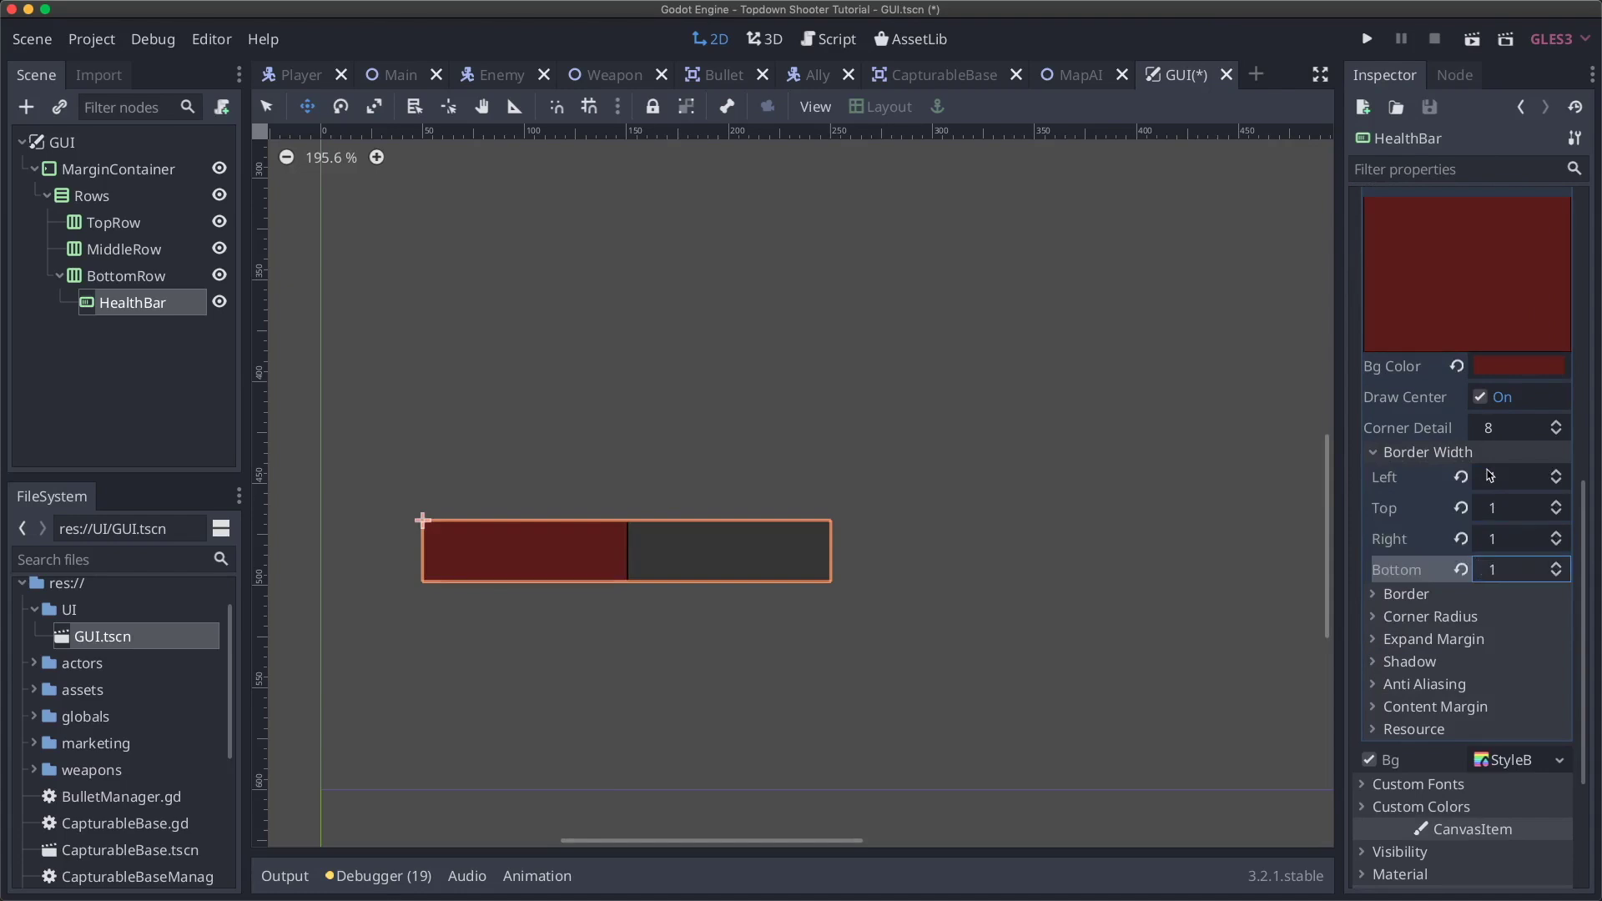
click(116, 147)
scroll(631, 413, down, 1)
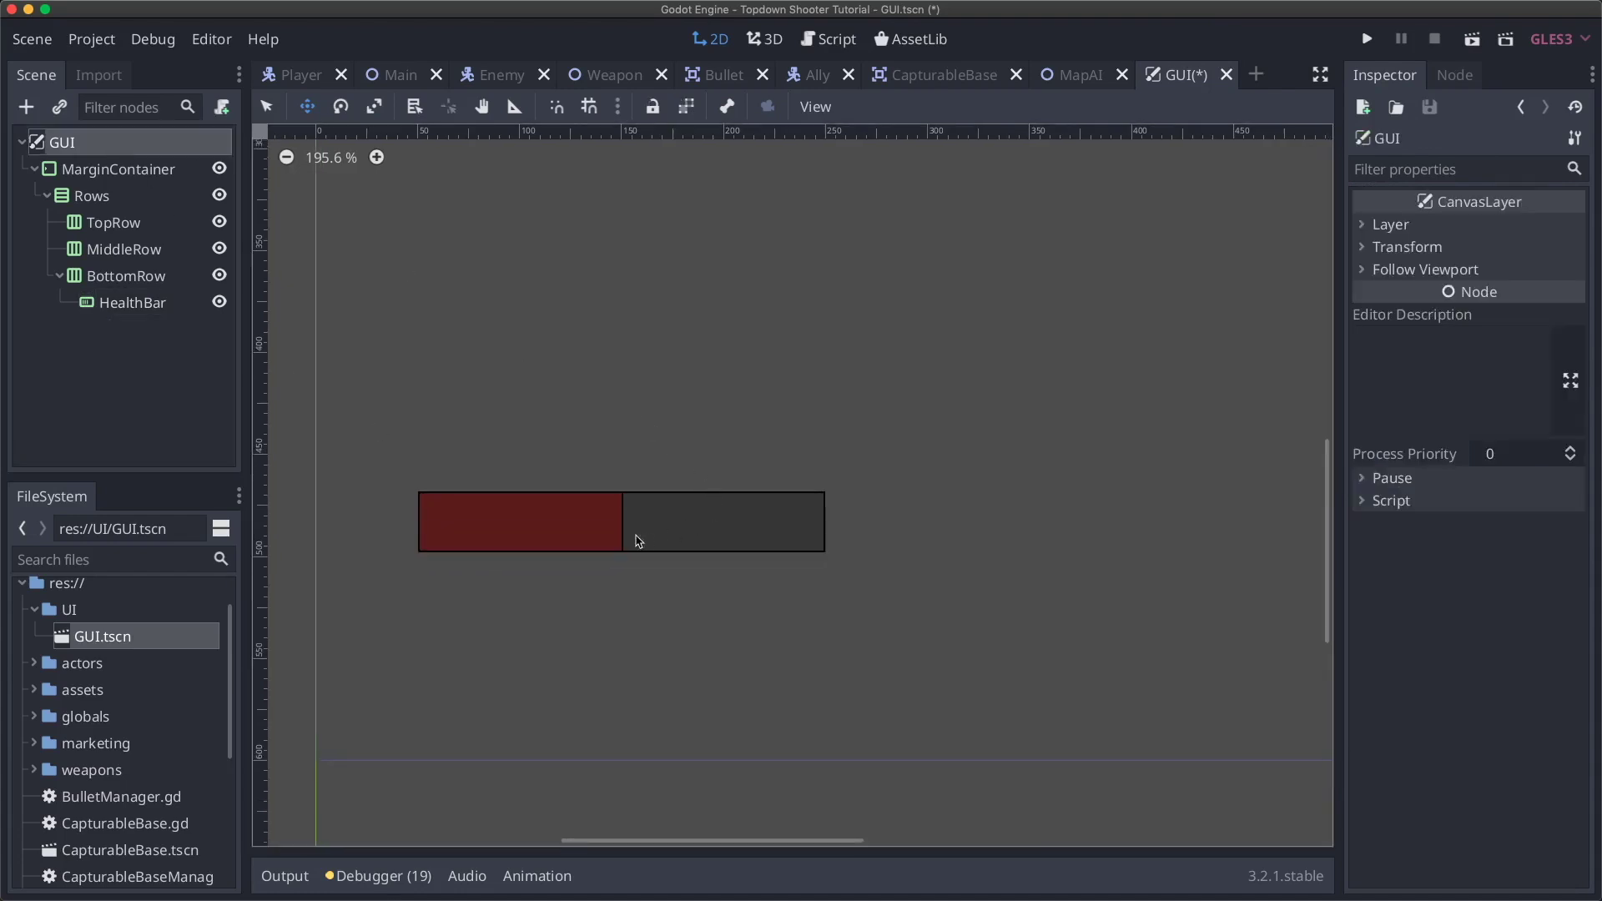
scroll(783, 512, down, 10)
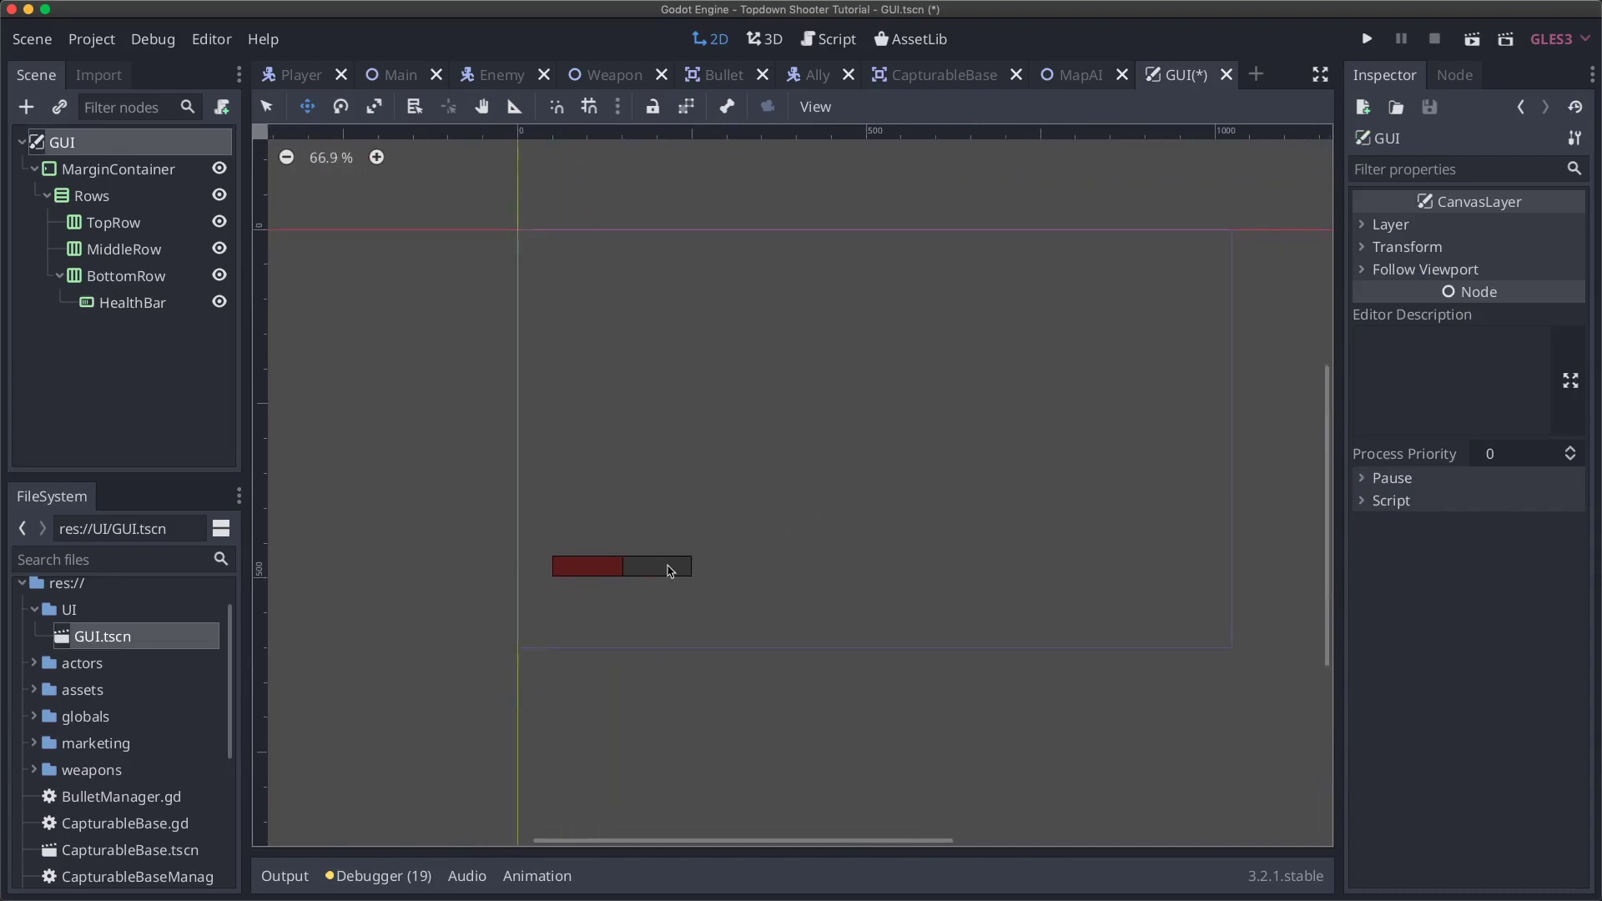
scroll(672, 565, up, 6)
scroll(677, 559, down, 2)
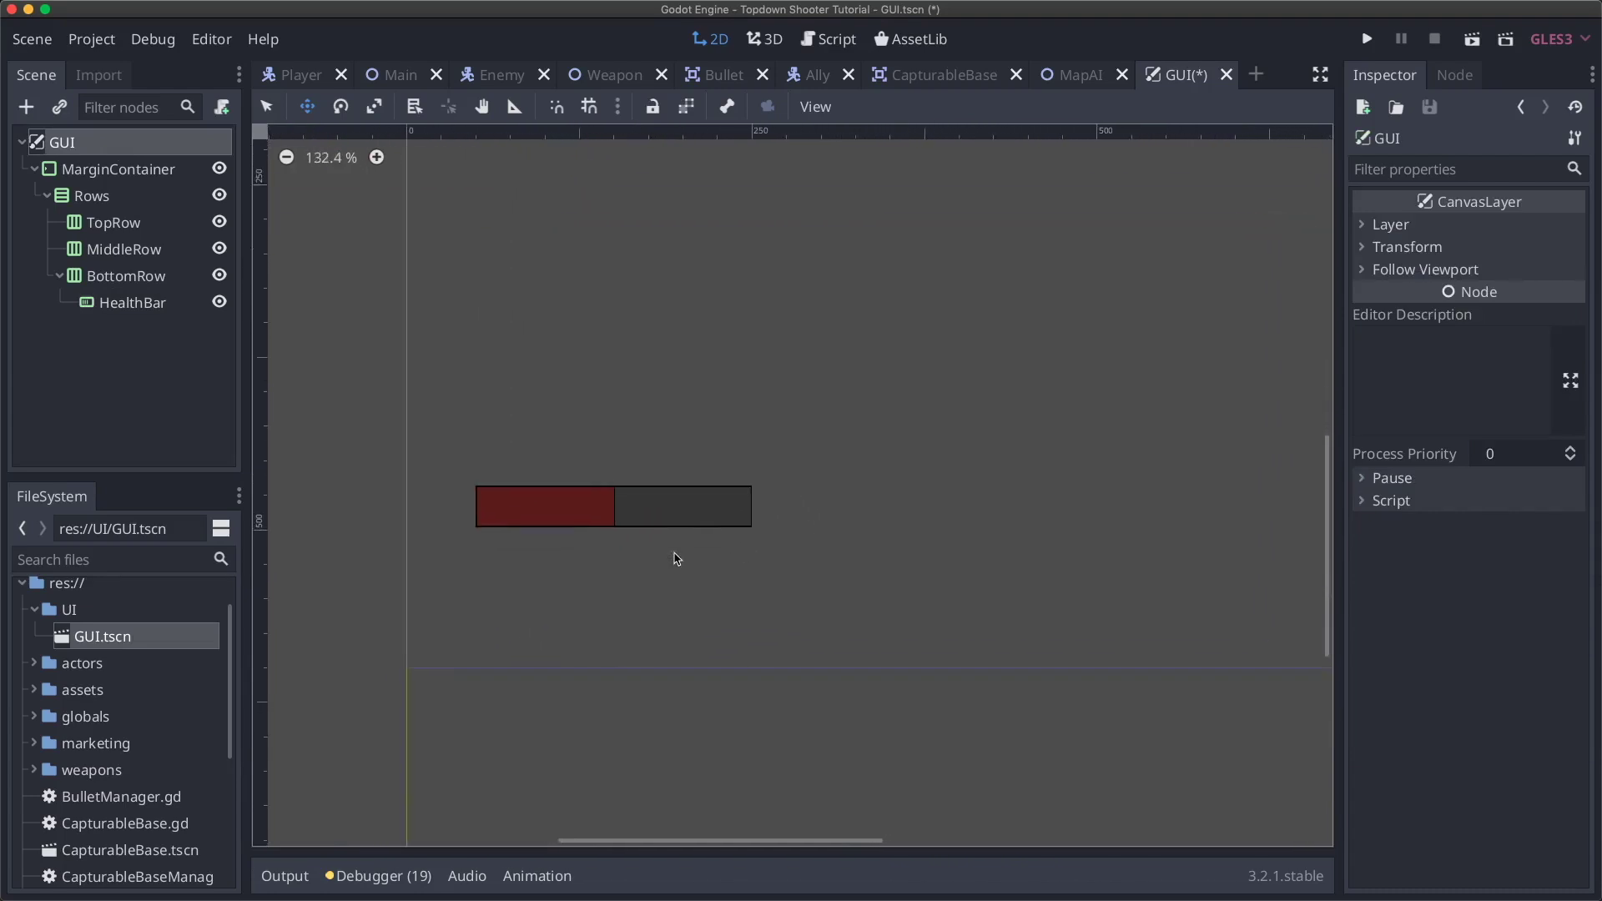
click(147, 303)
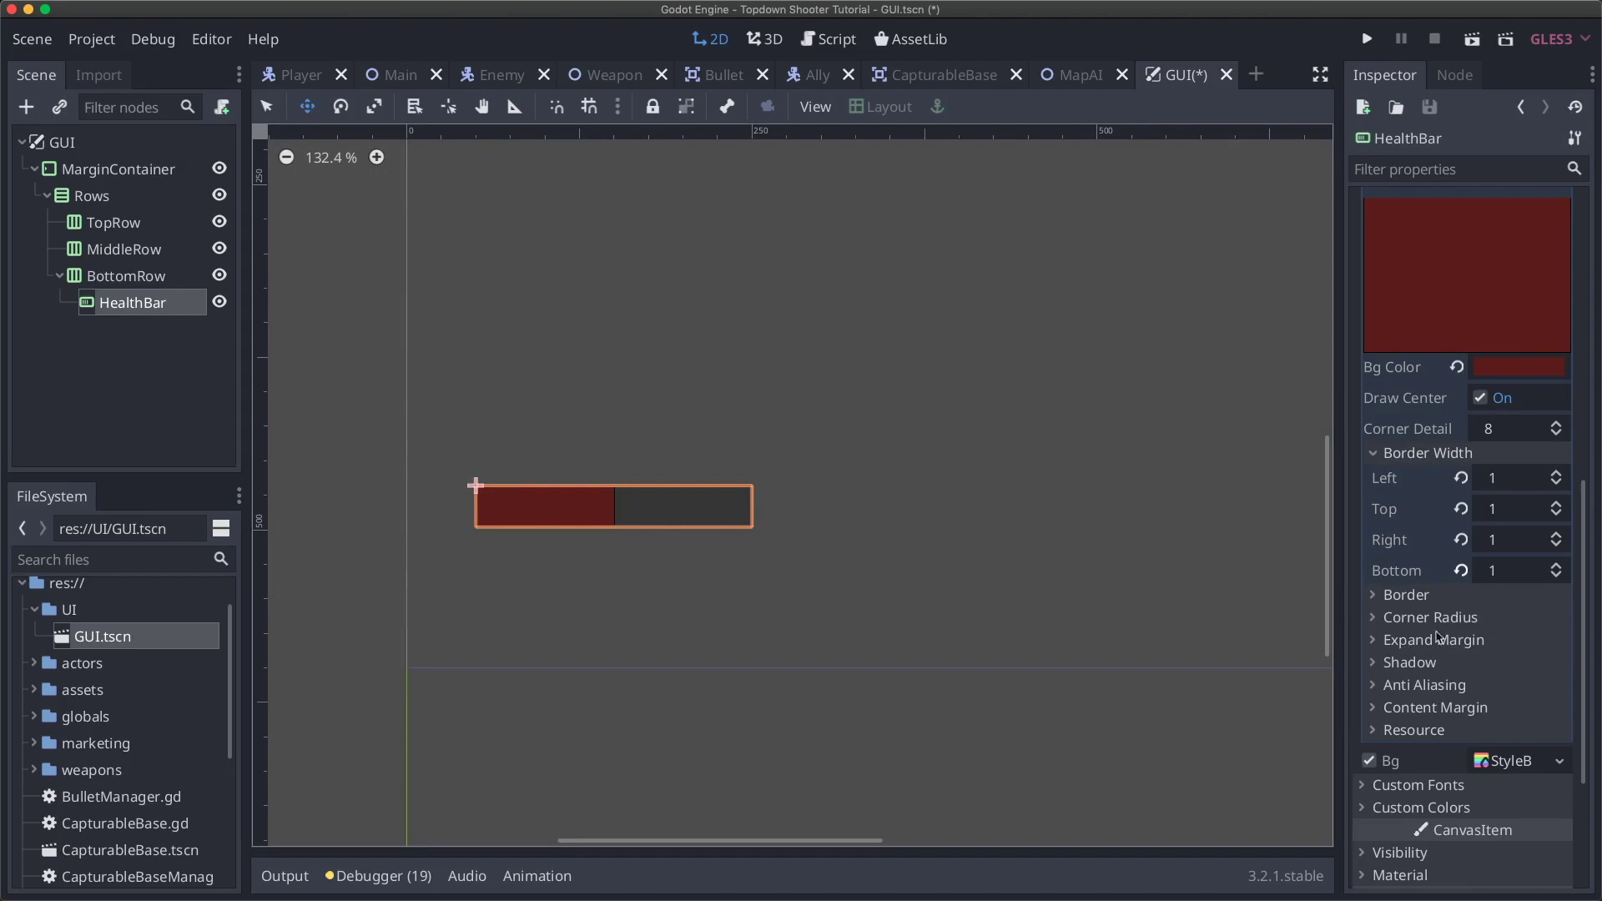
click(1436, 459)
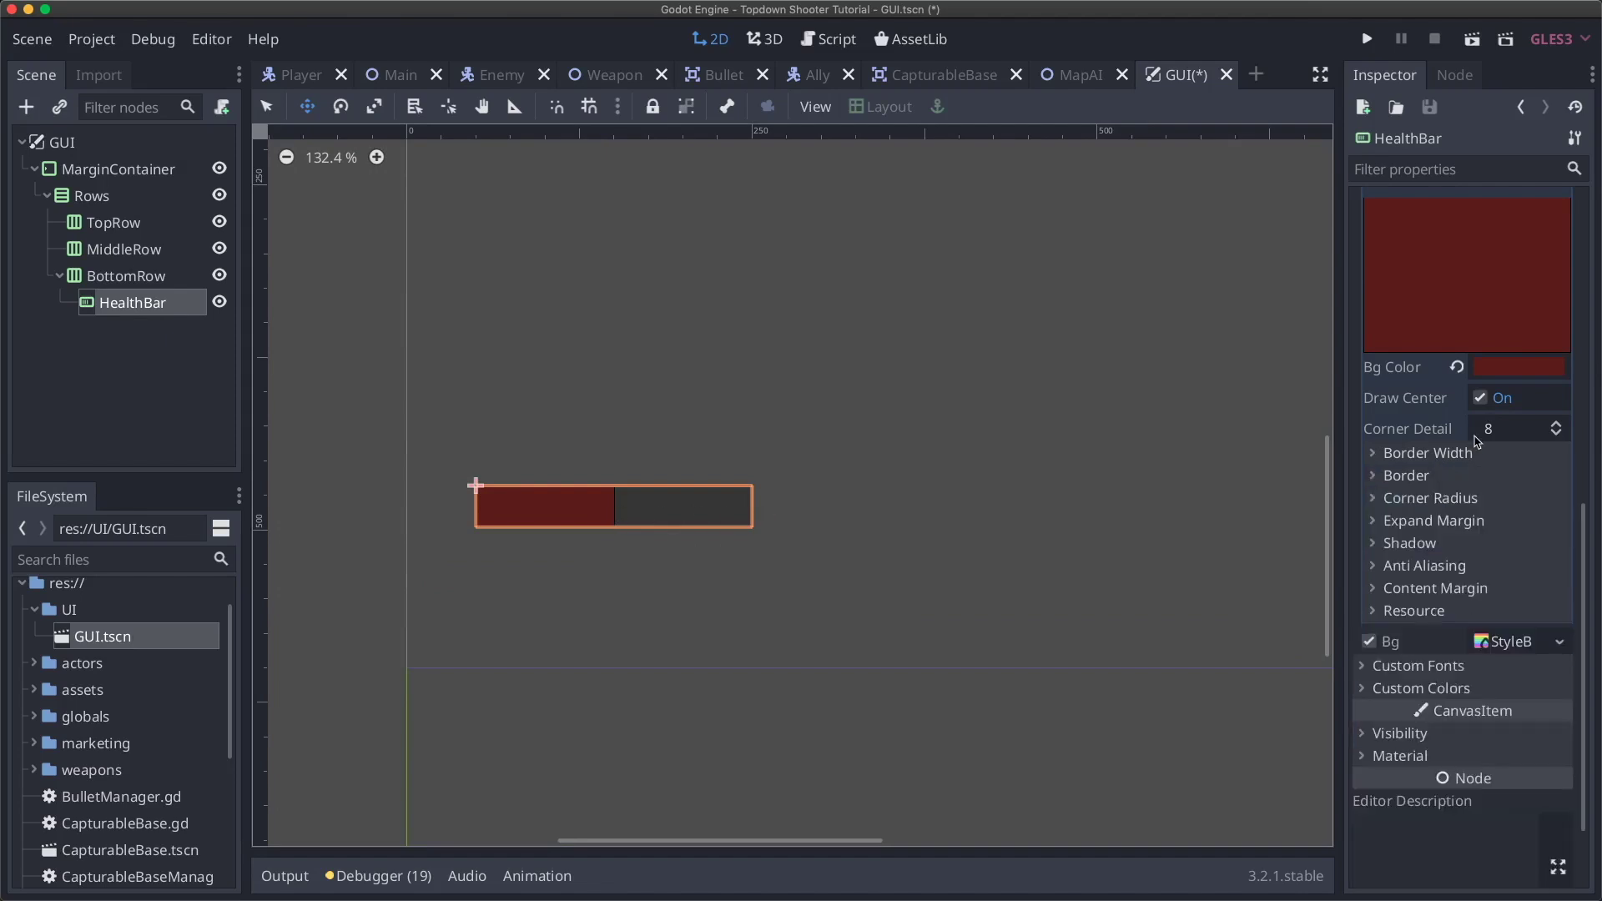
scroll(1460, 422, up, 3)
scroll(1460, 422, down, 3)
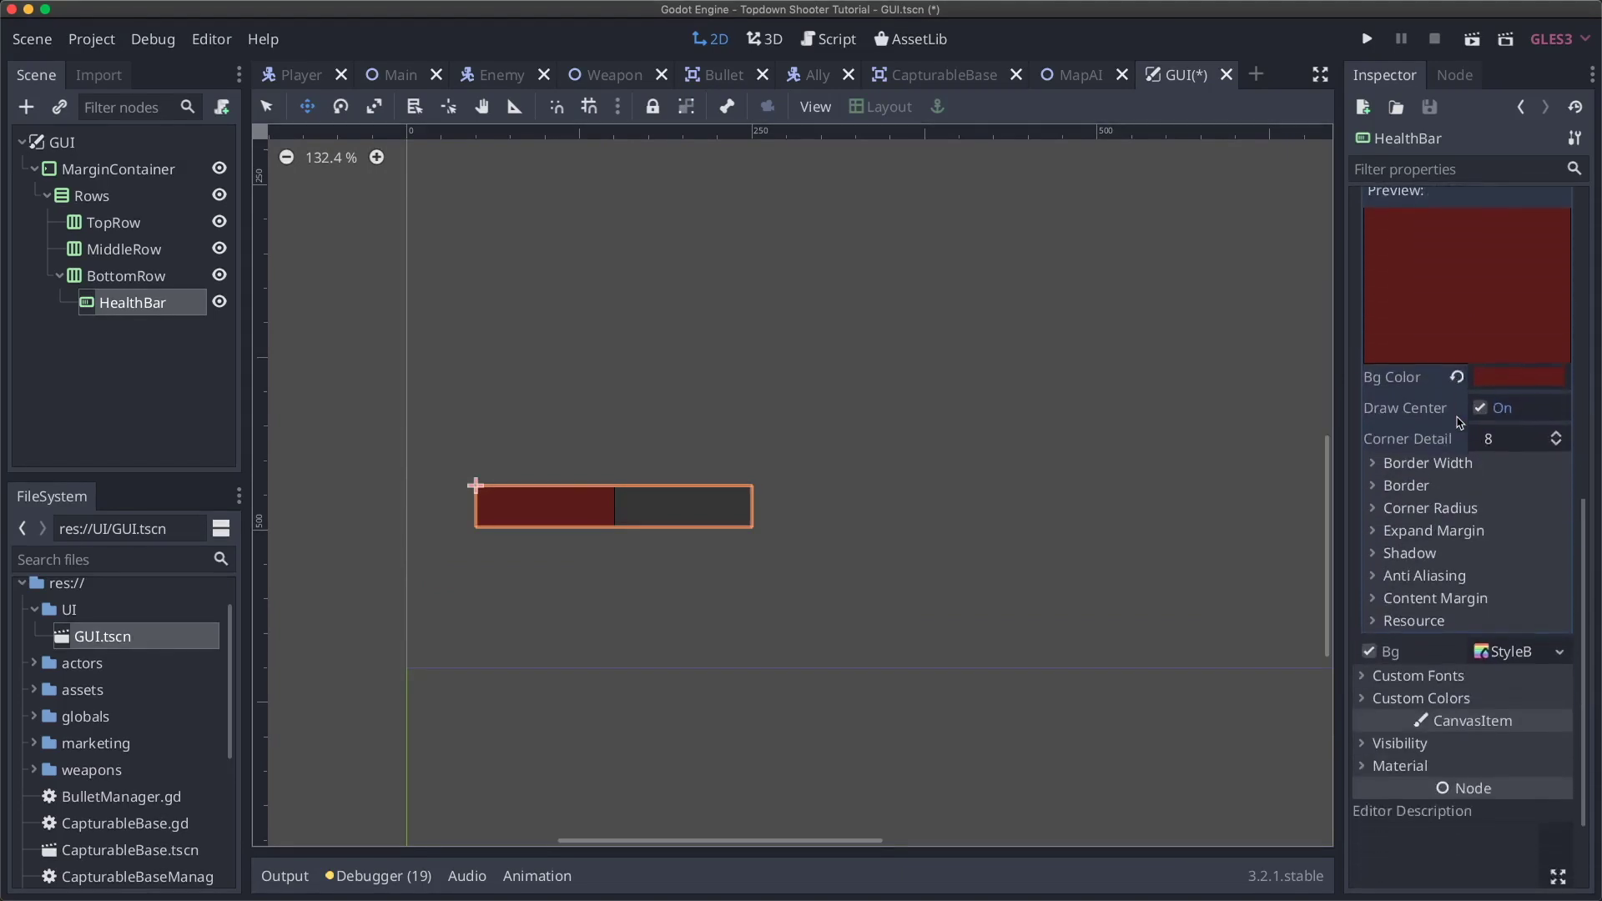
click(1430, 545)
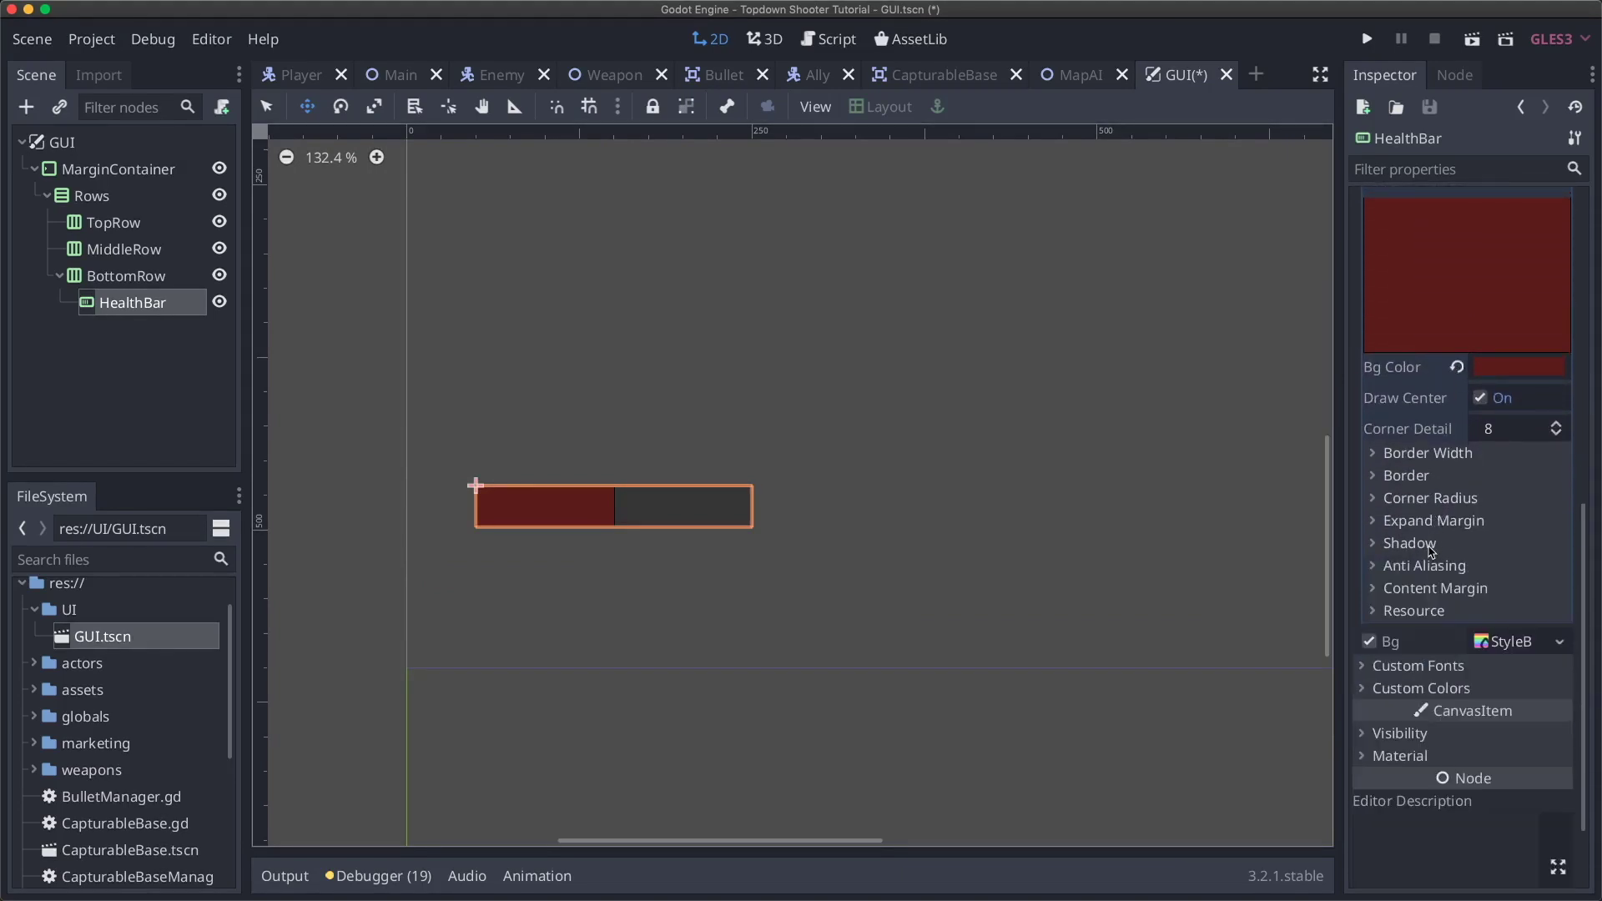
click(1429, 499)
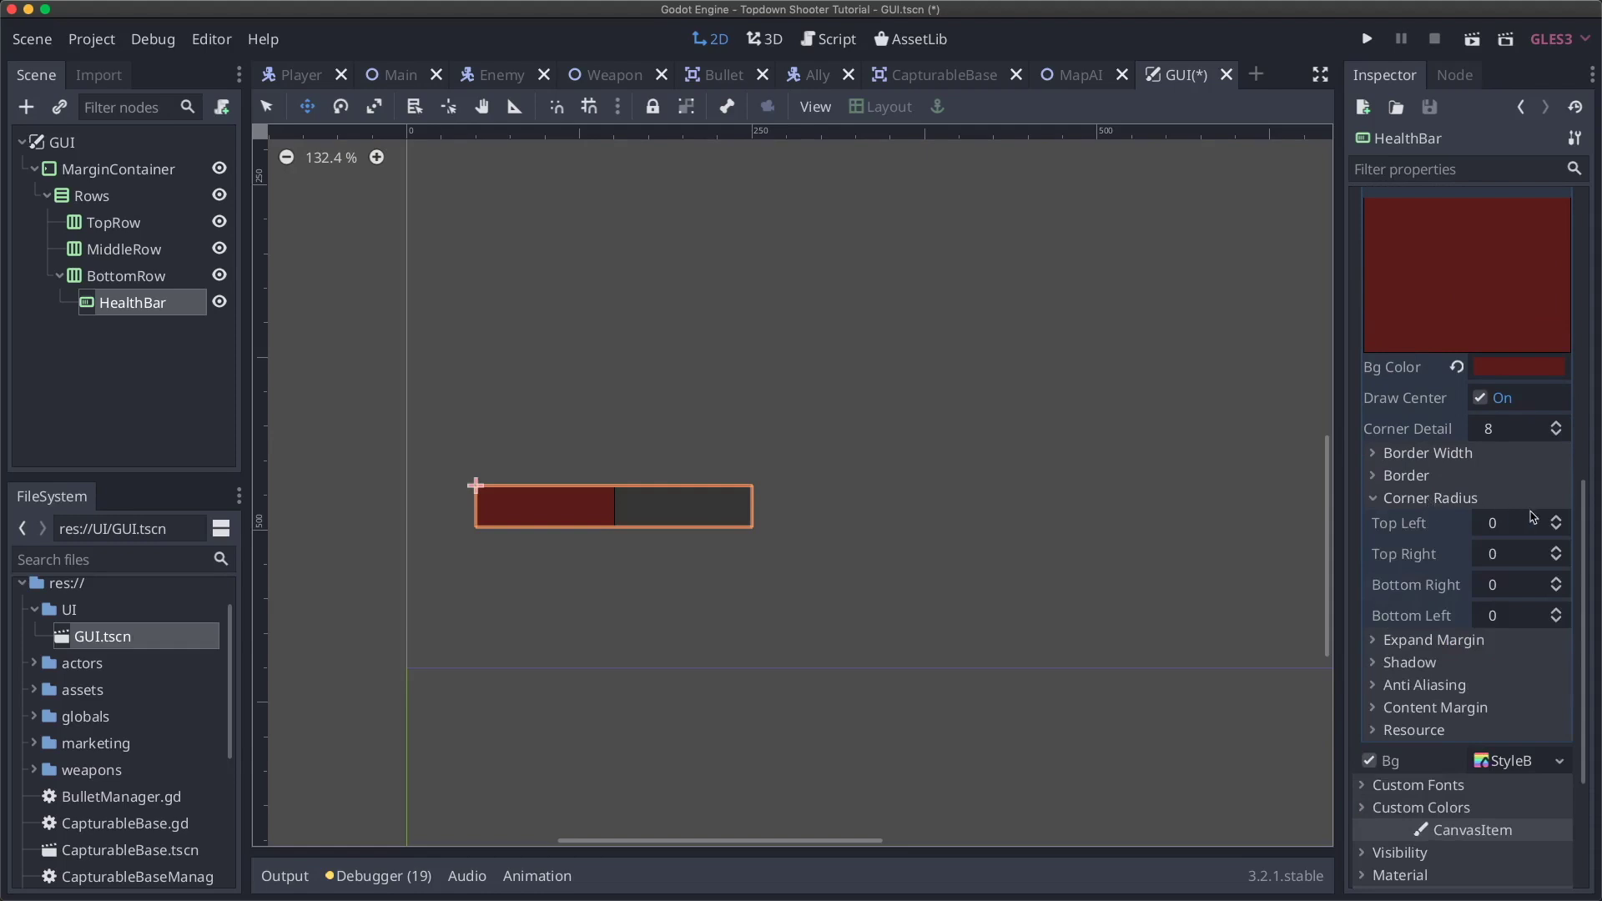
click(1486, 500)
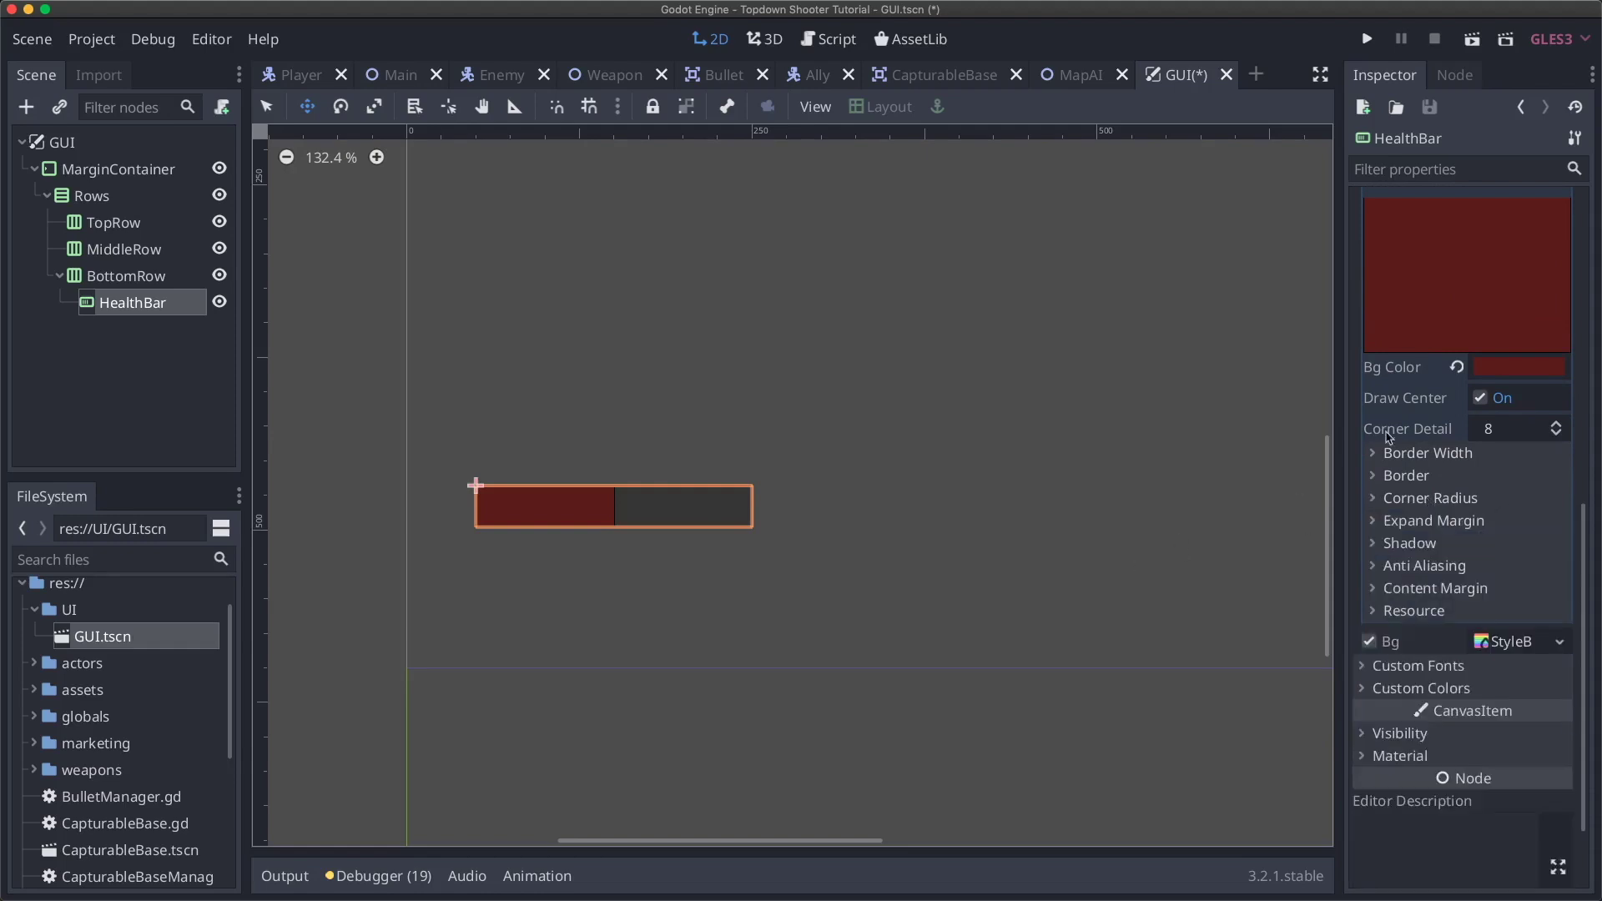
scroll(1405, 429, up, 5)
click(1500, 601)
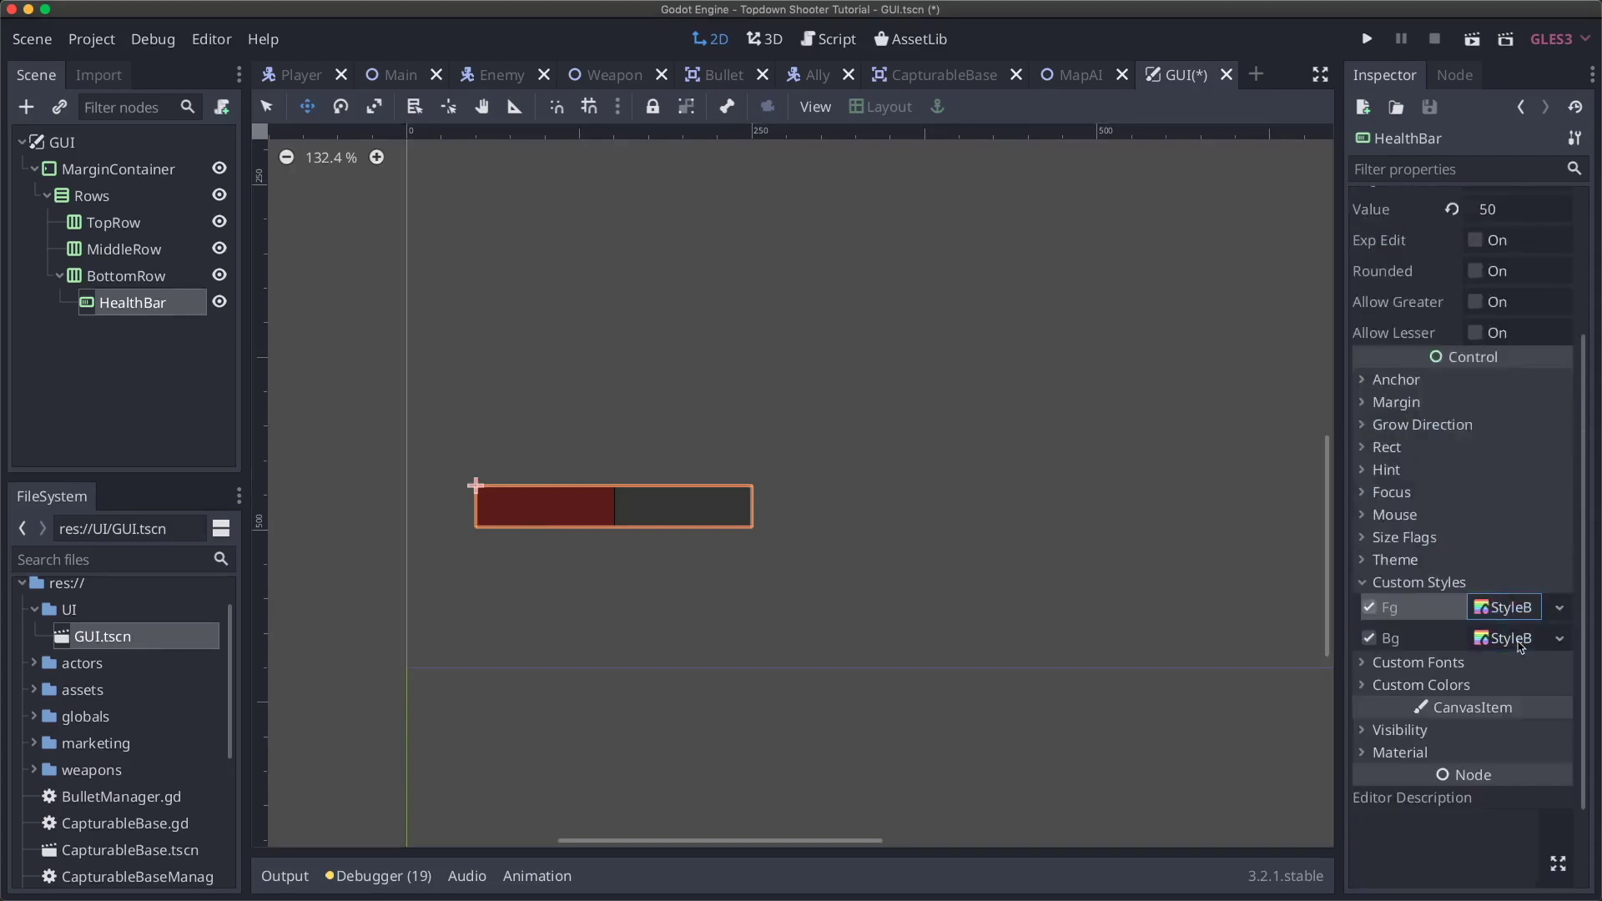
click(1429, 584)
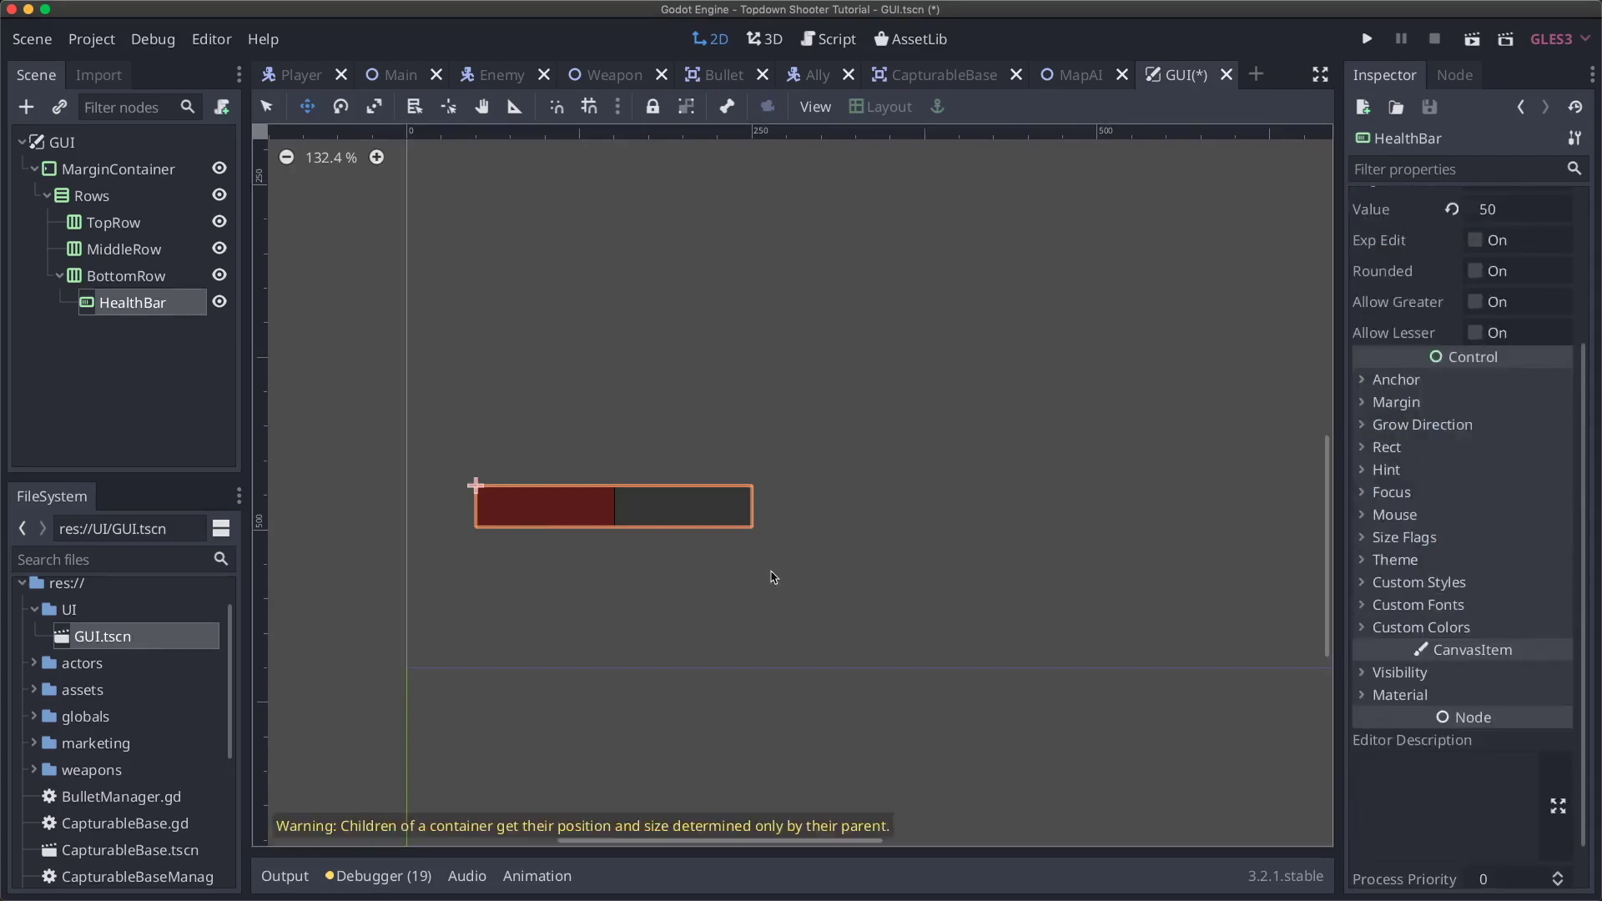
scroll(958, 582, down, 2)
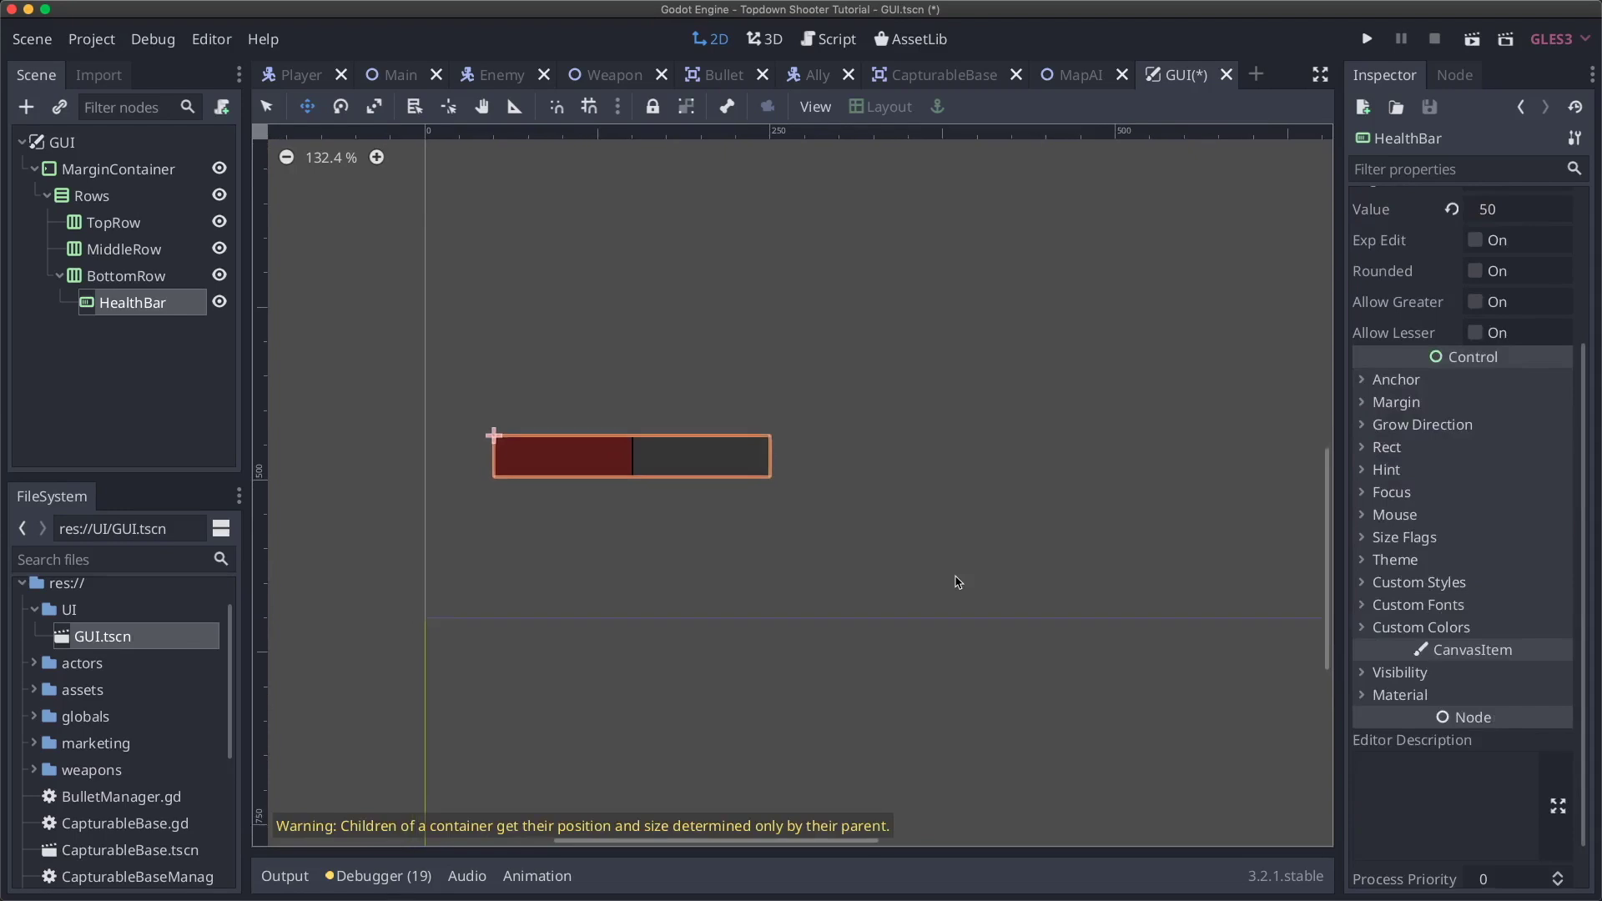
click(1474, 606)
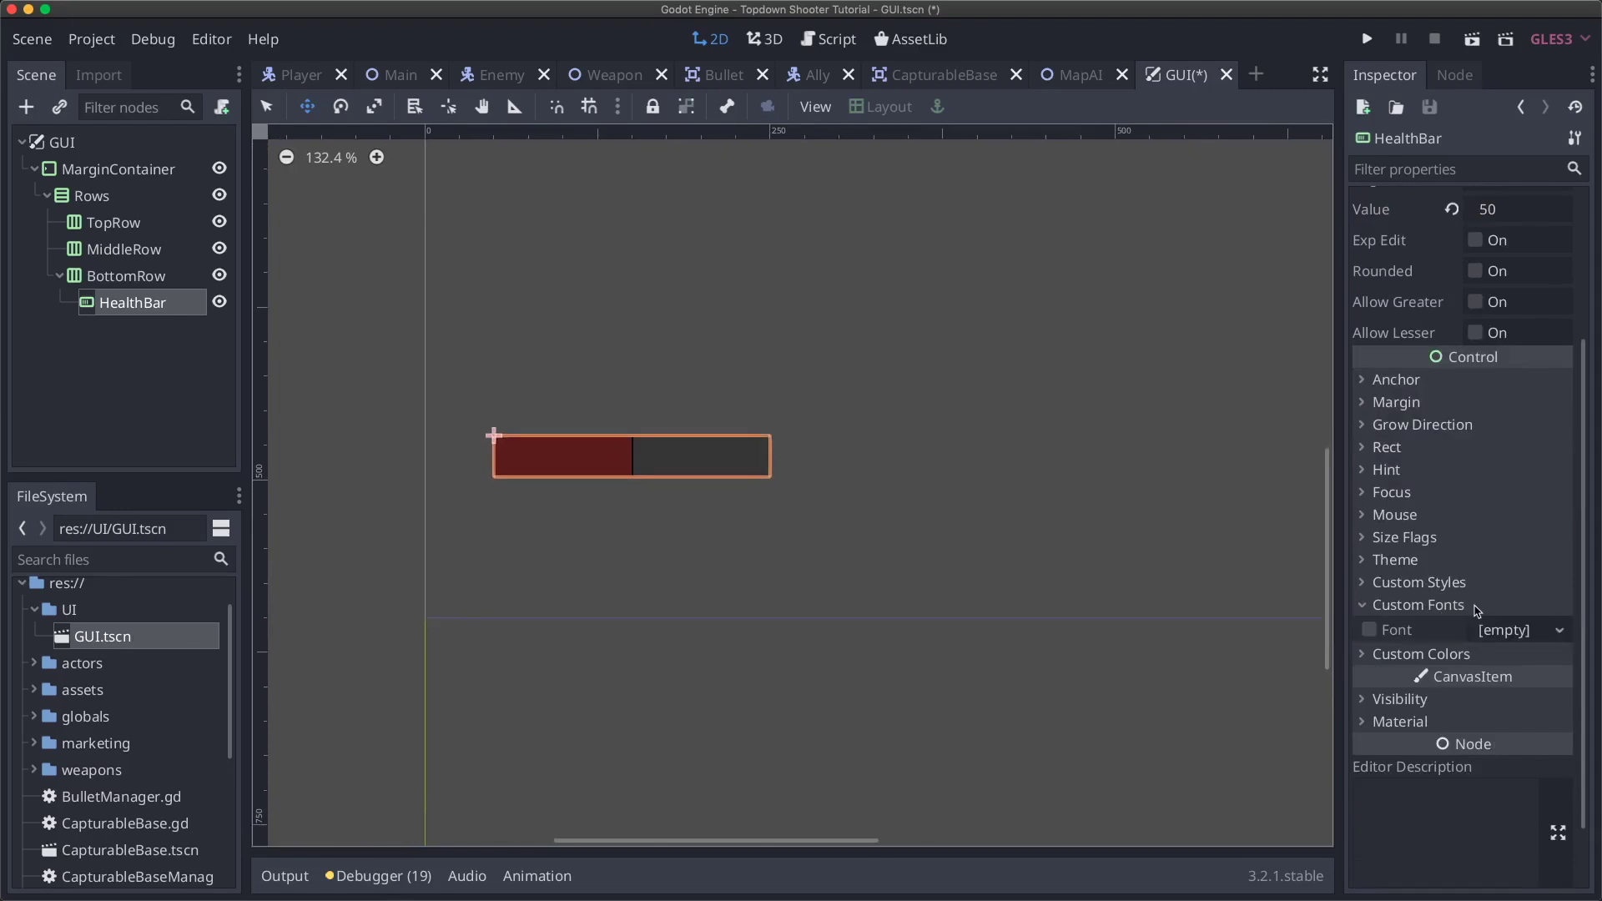
click(1477, 610)
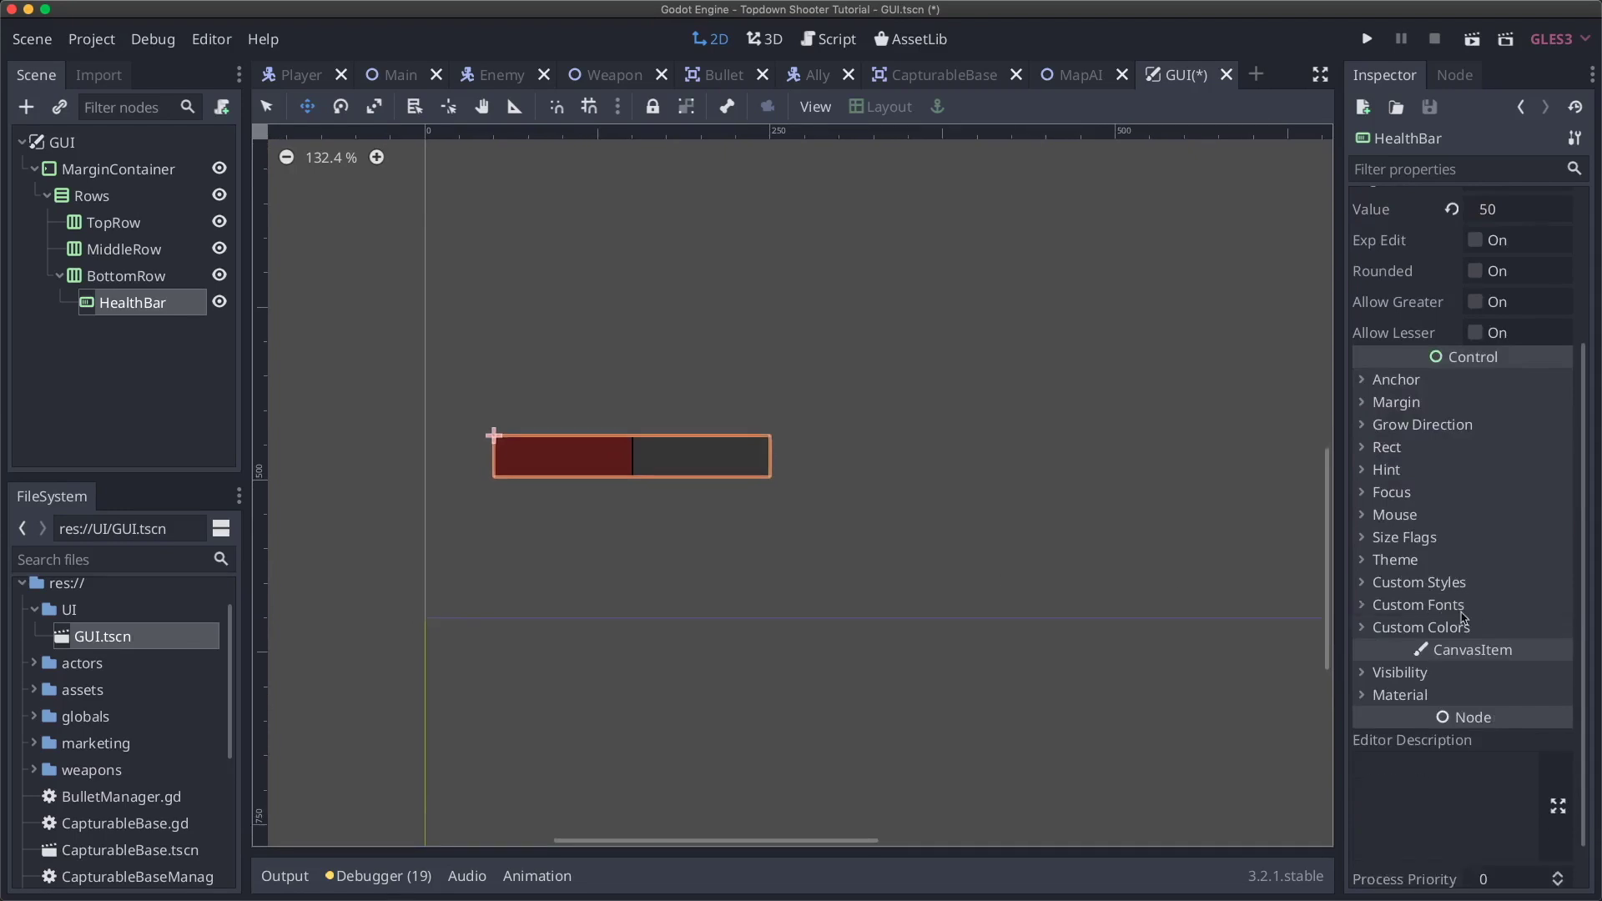
click(1473, 627)
scroll(1423, 592, down, 2)
click(1446, 571)
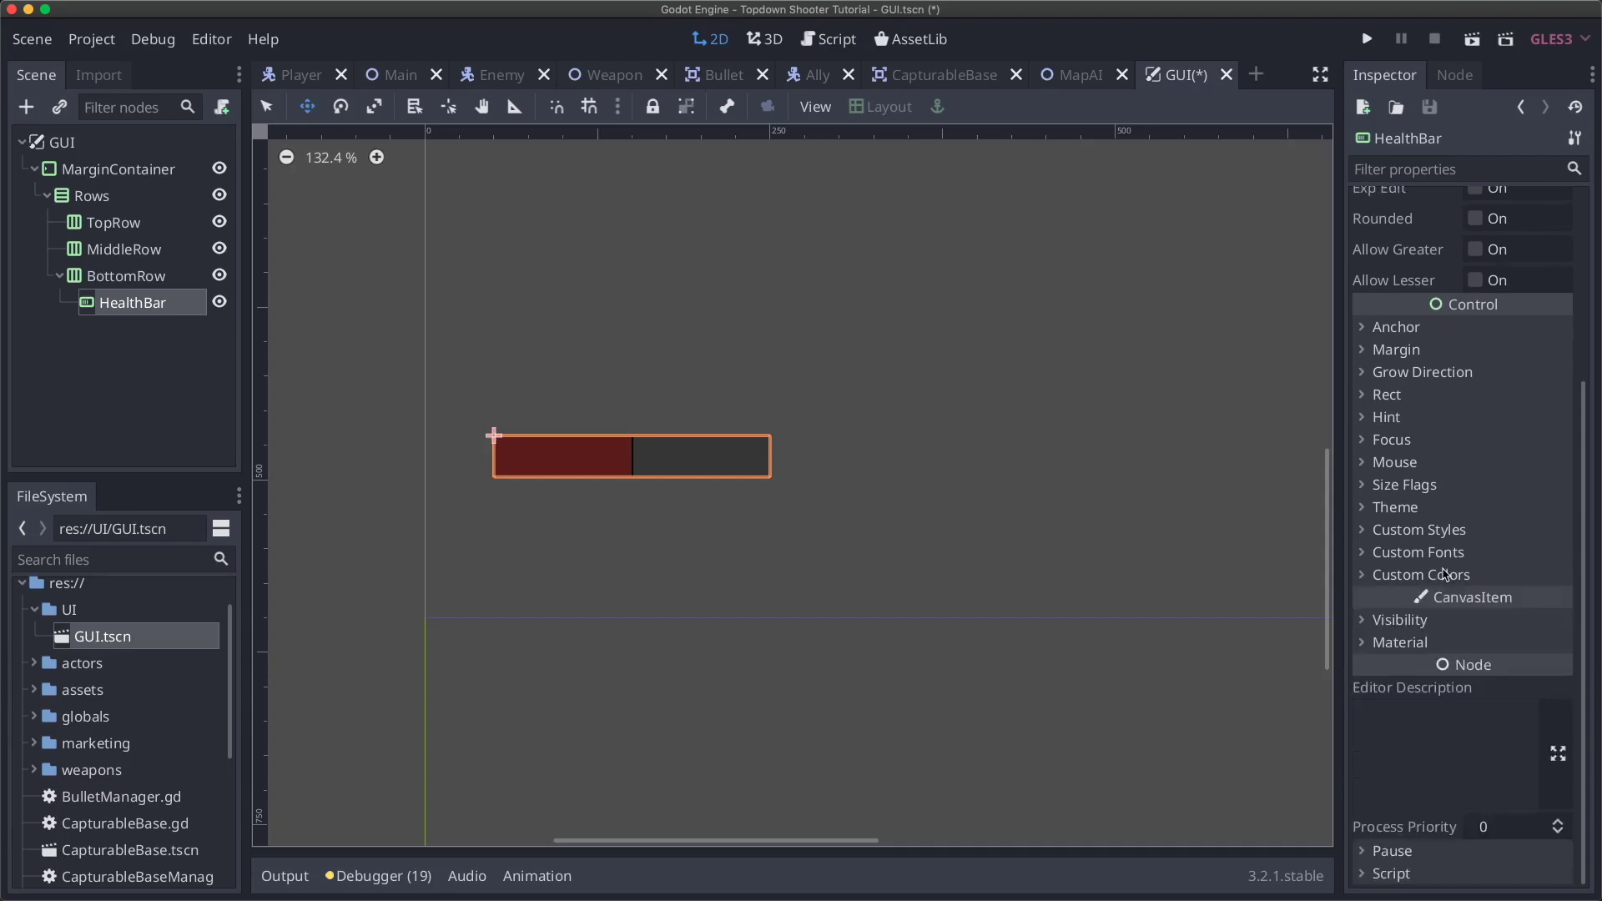
click(1418, 533)
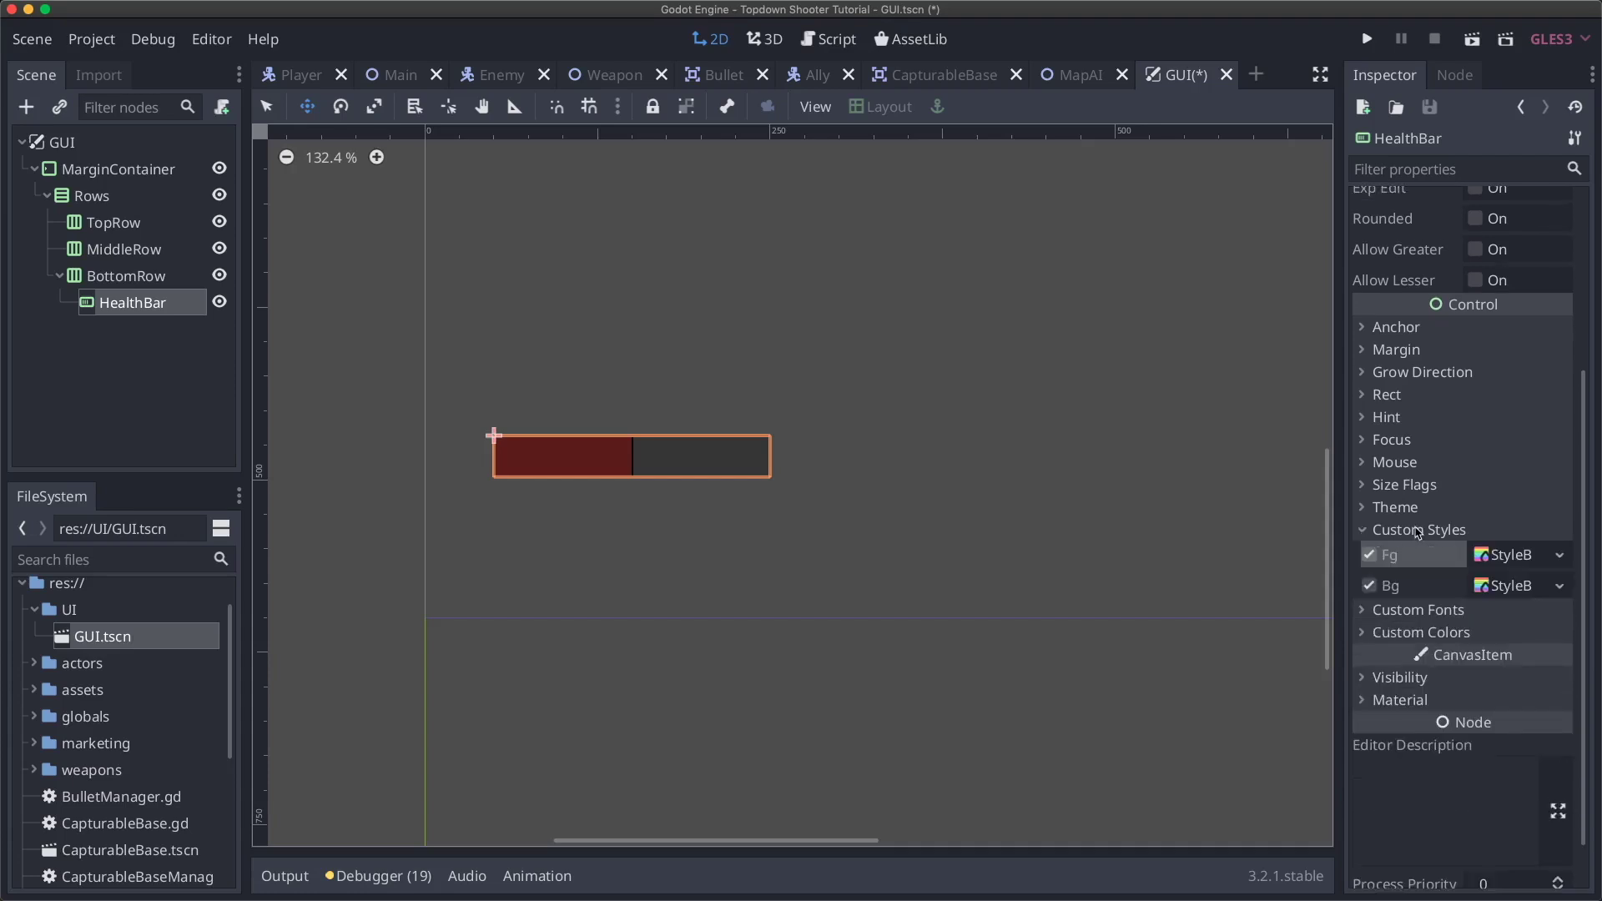
click(153, 284)
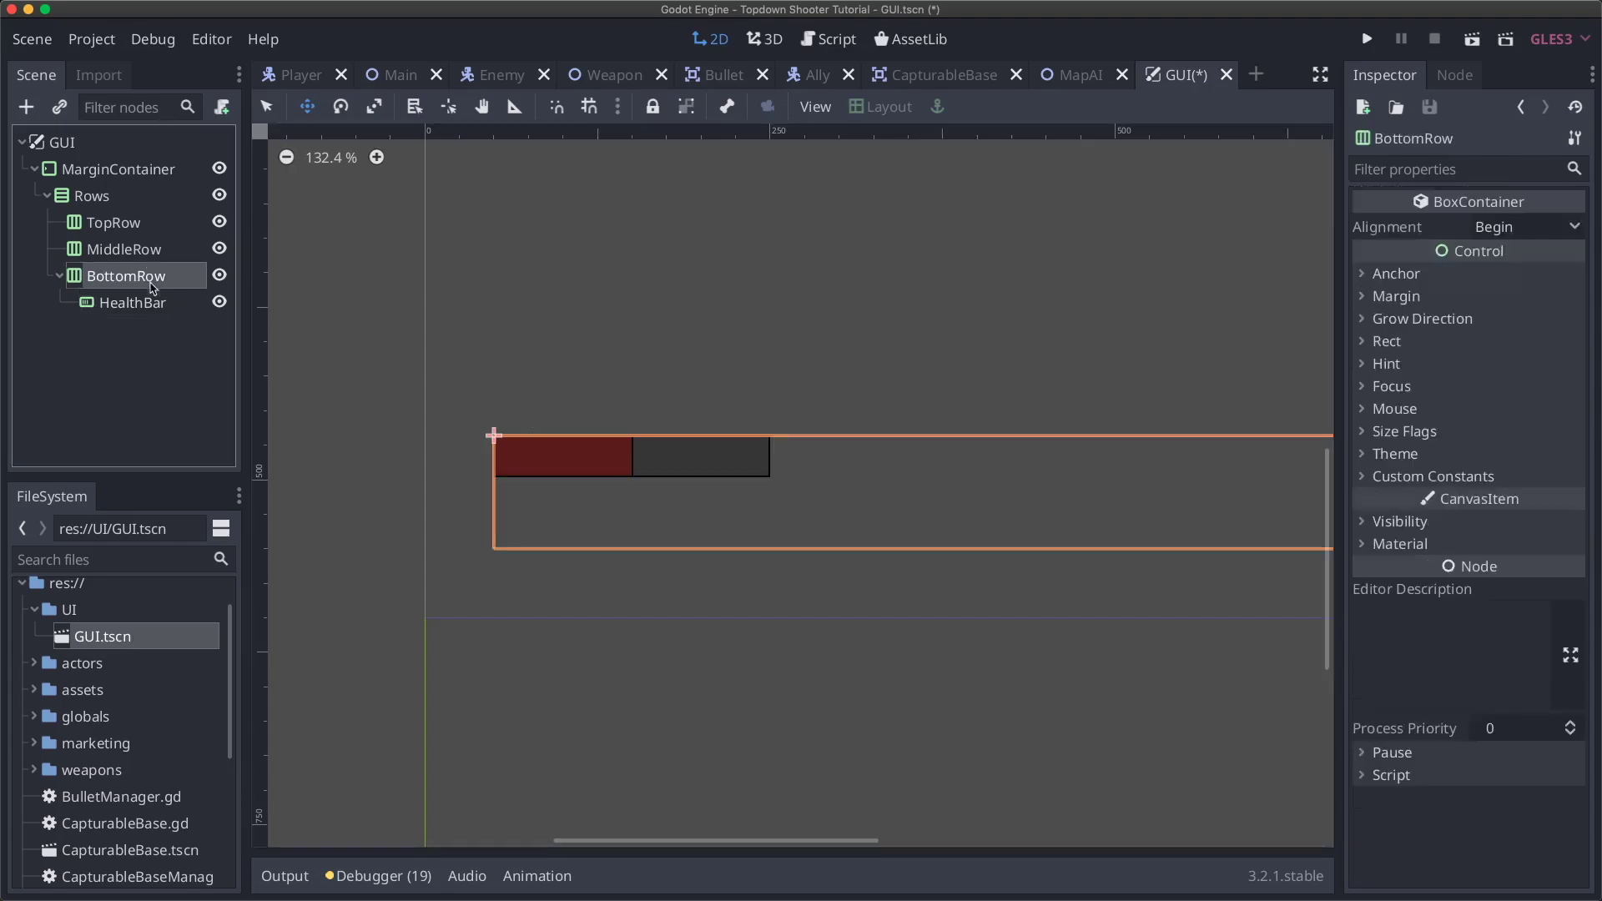
scroll(693, 429, up, 2)
scroll(692, 429, right, 4)
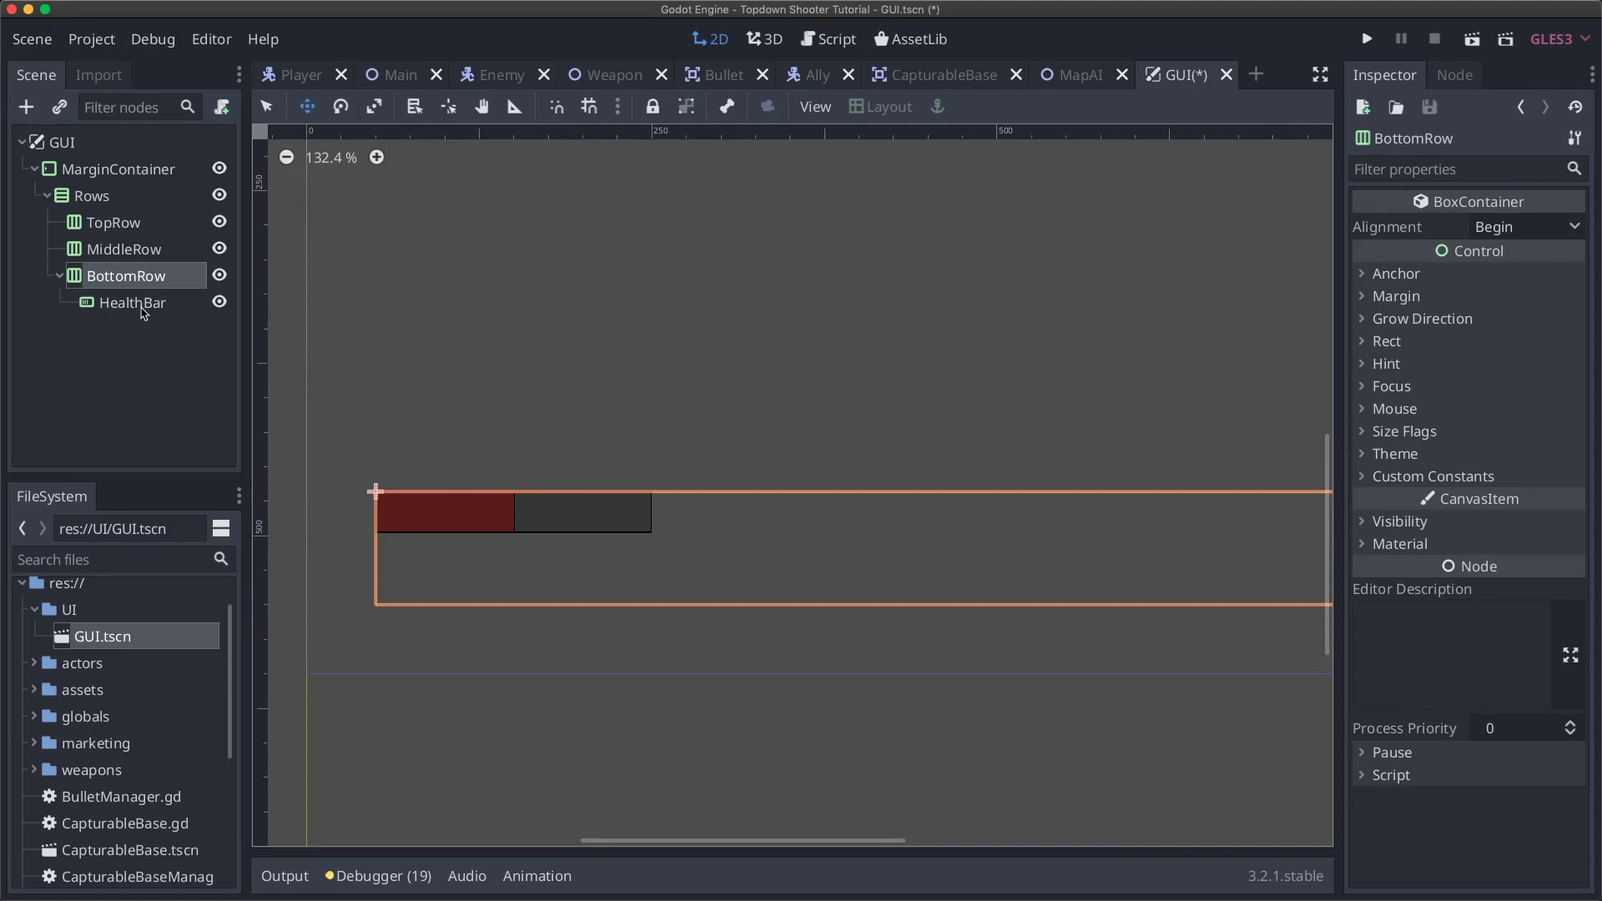
click(140, 305)
- Add a Label node under BottomRow after the HealthBar and name it CurrentAmmo
click(26, 107)
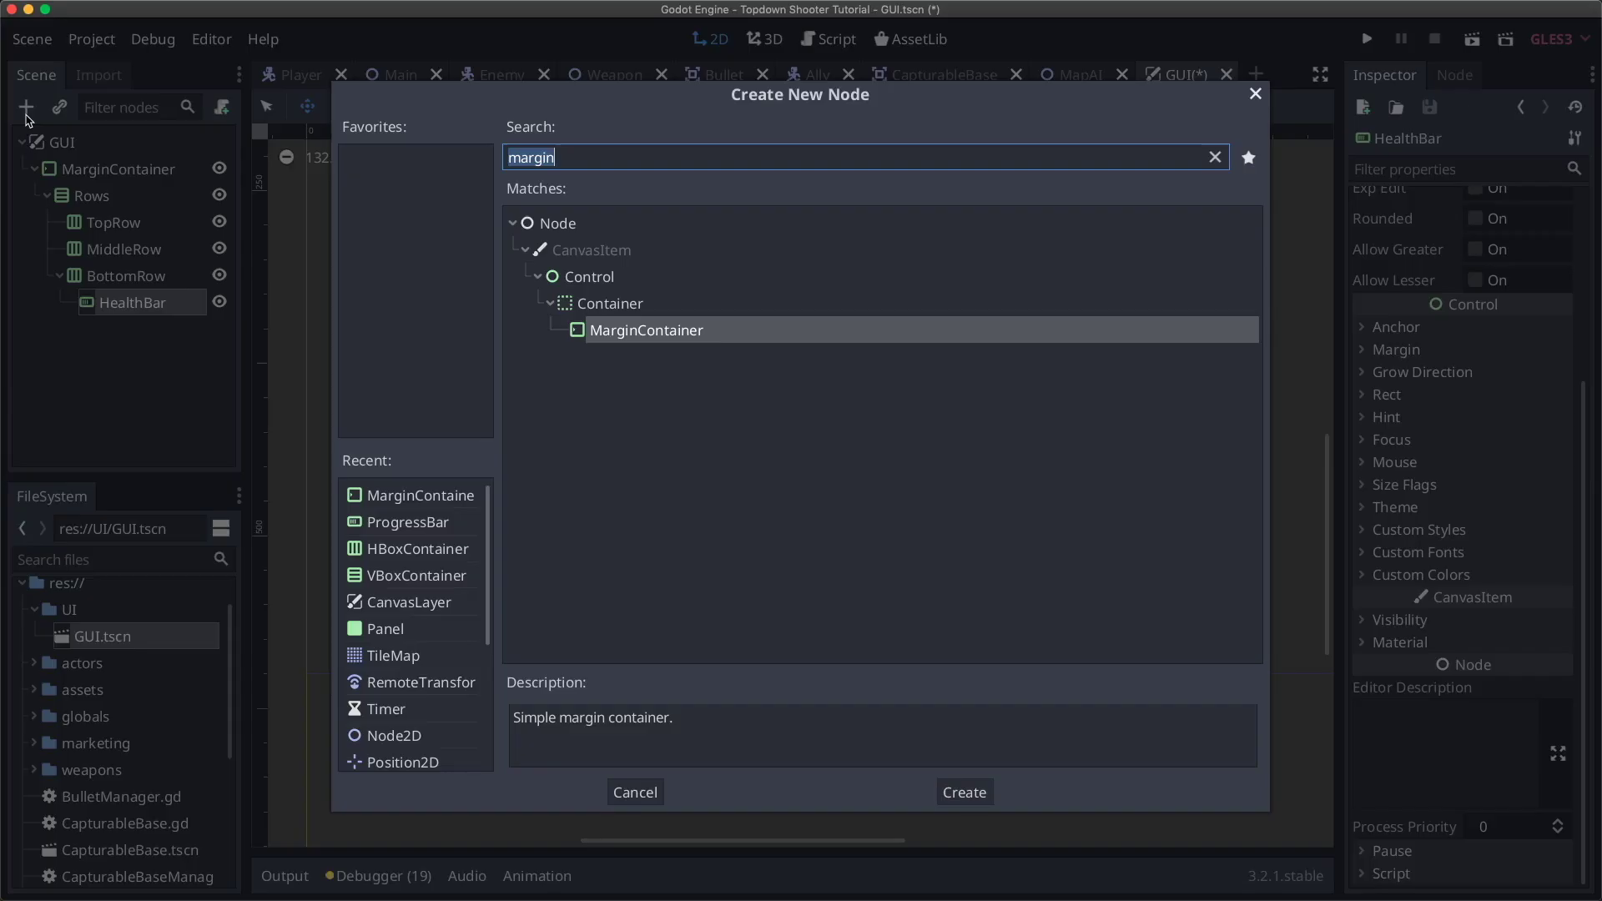
text(label)
key(Return)
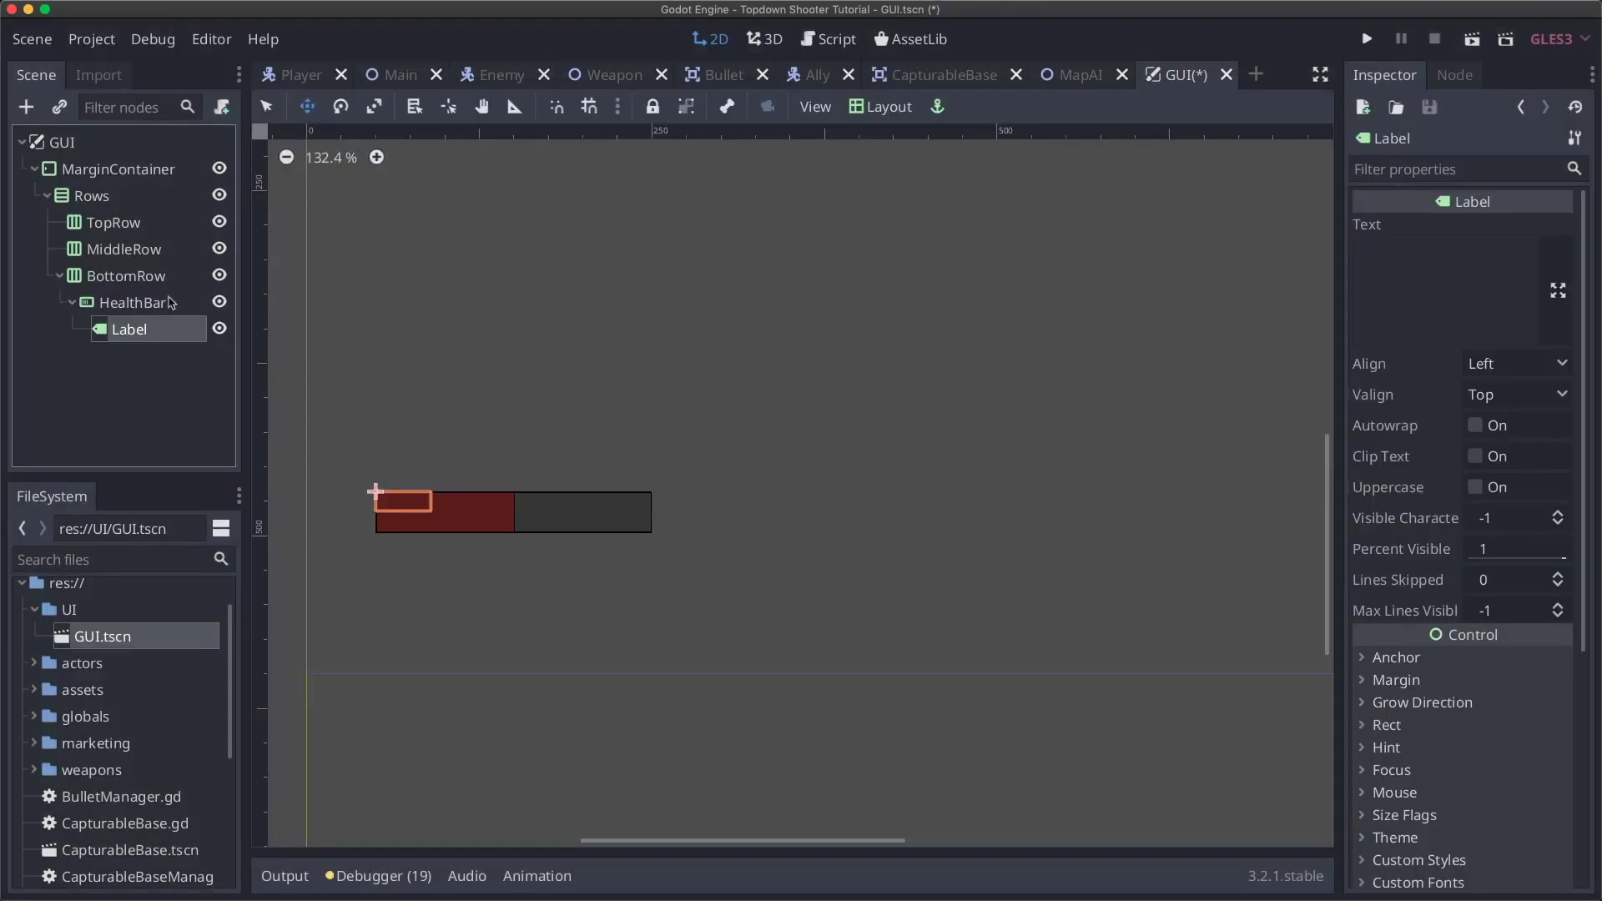
mouse_move(150, 331)
mouse_down()
mouse_move(127, 298)
mouse_move(124, 343)
mouse_up()
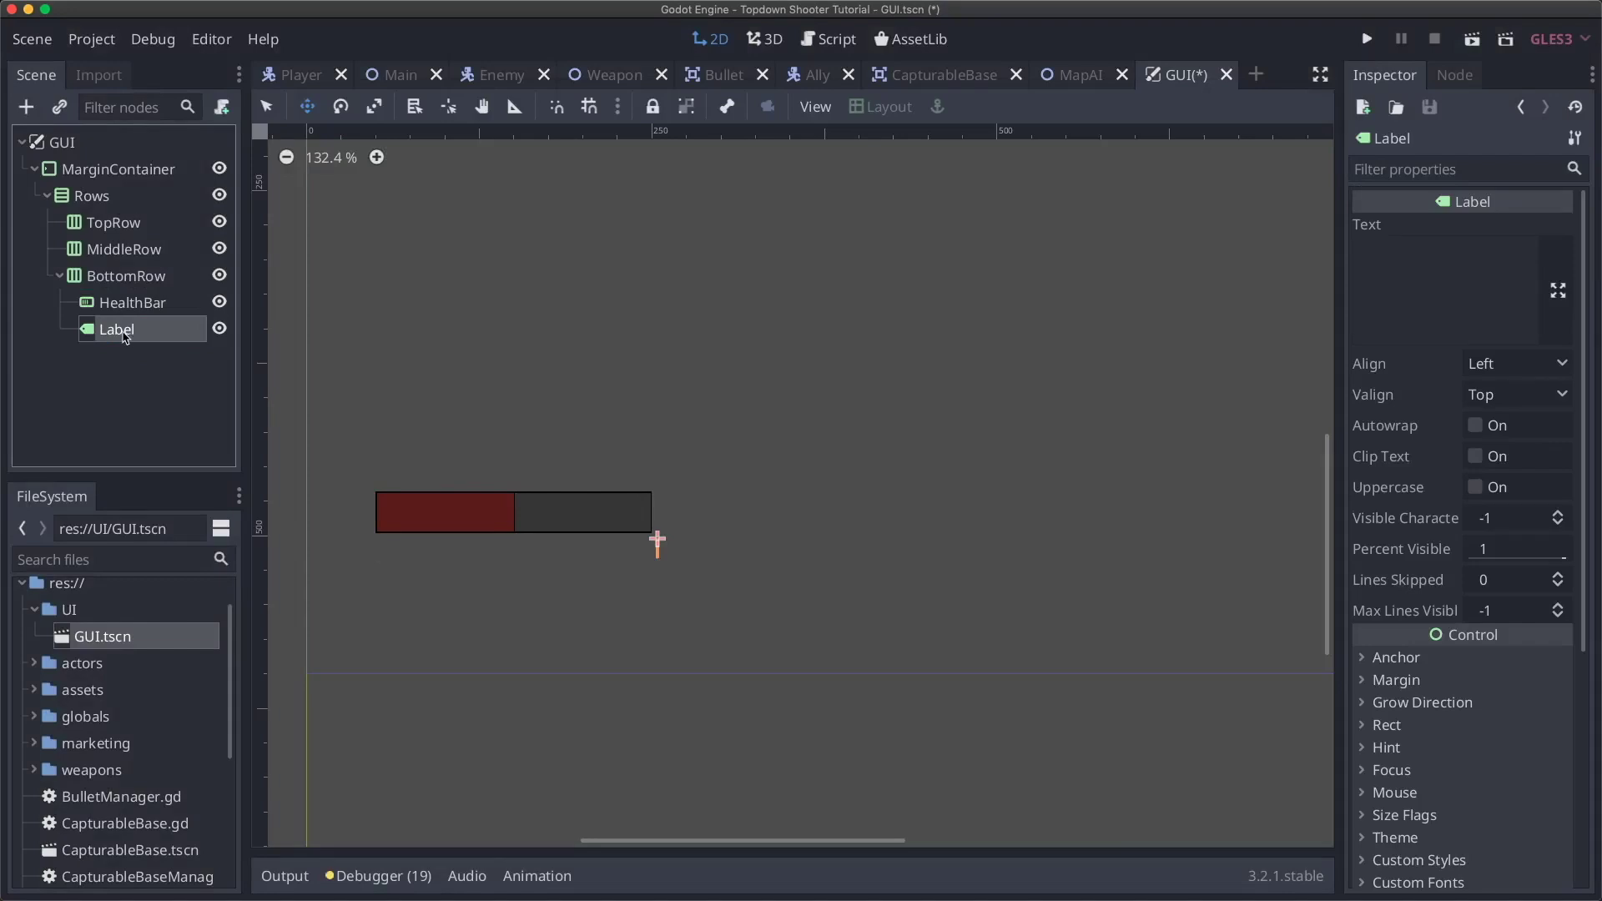
double_click(123, 331)
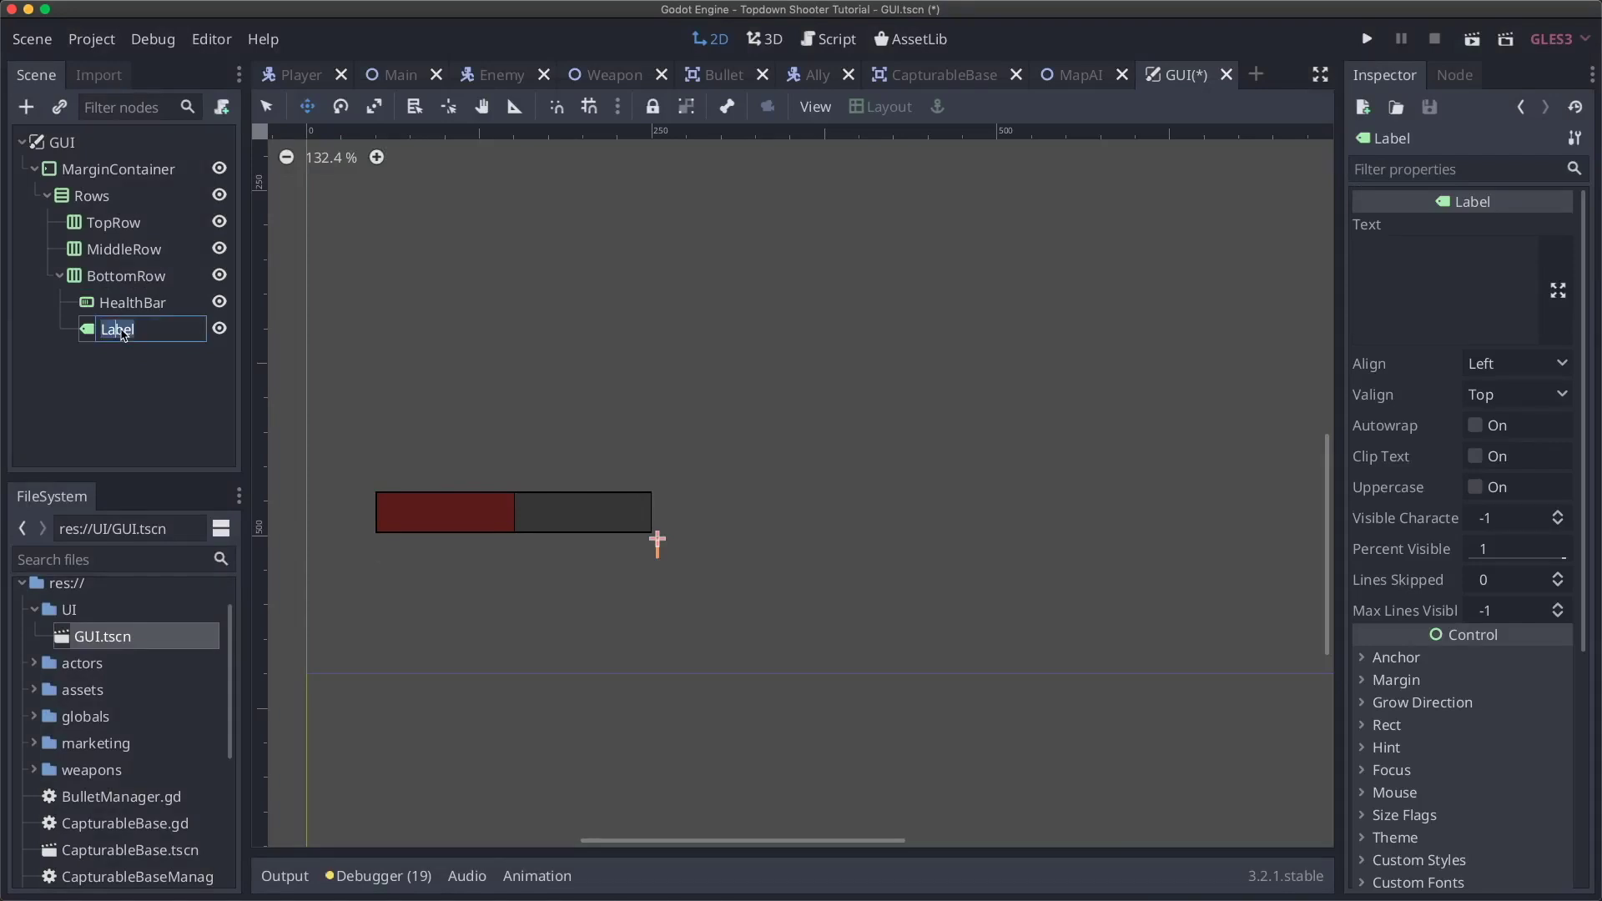
text(CurrentAmmo)
key(Return)
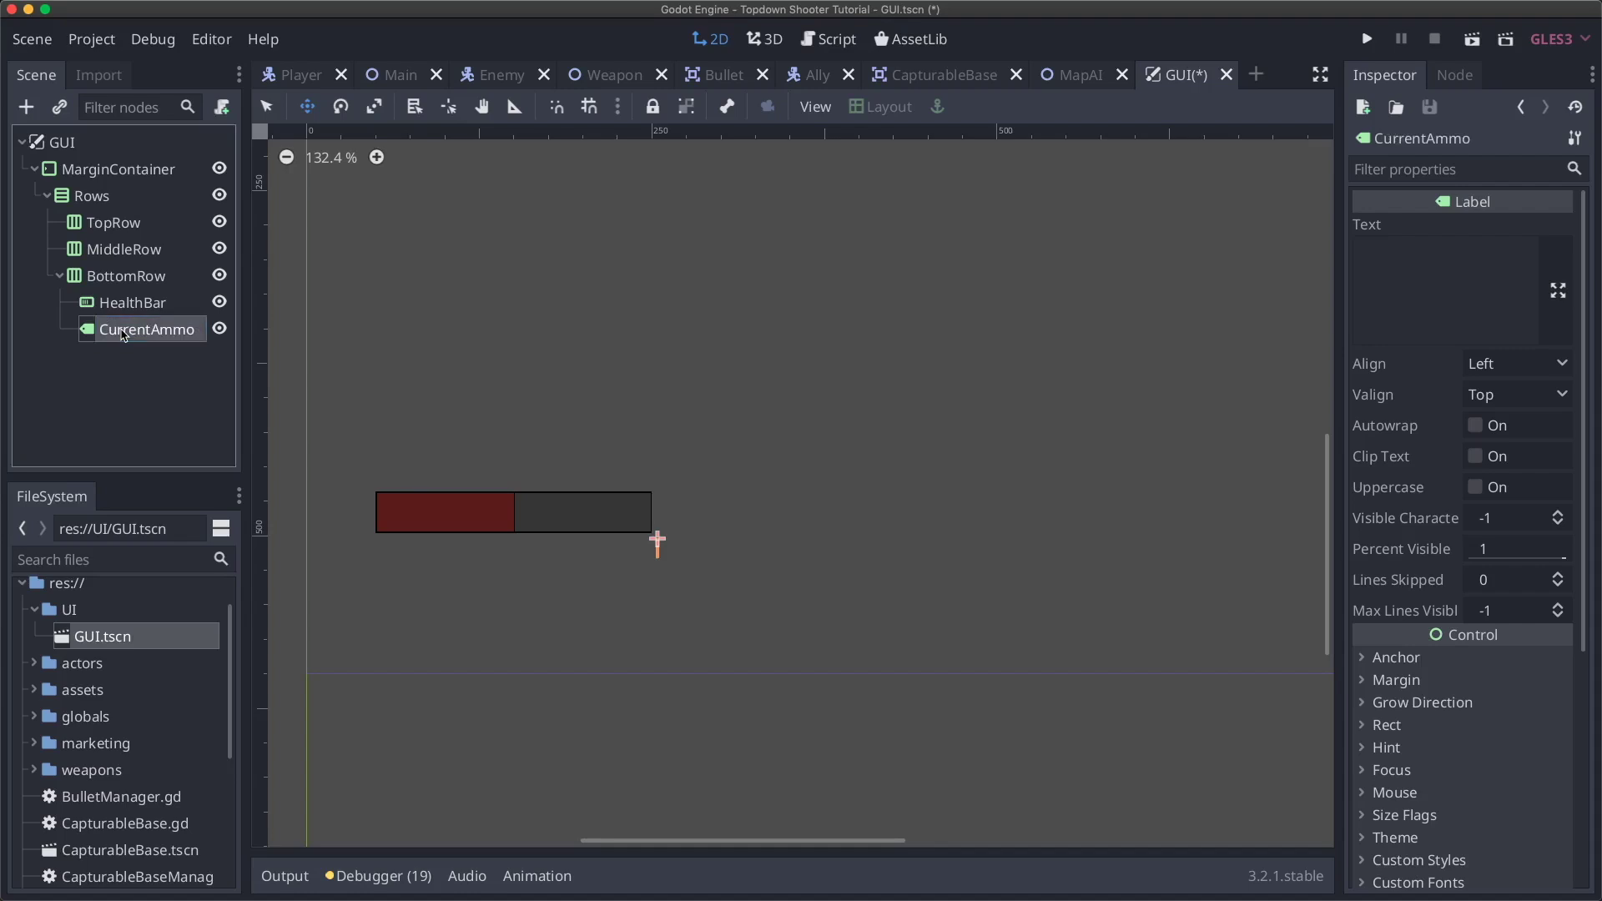
- Duplicate CurrentAmmo, rename the copy AmmoSeparator, then delete that node
key(super+d)
key(super+d)
double_click(149, 355)
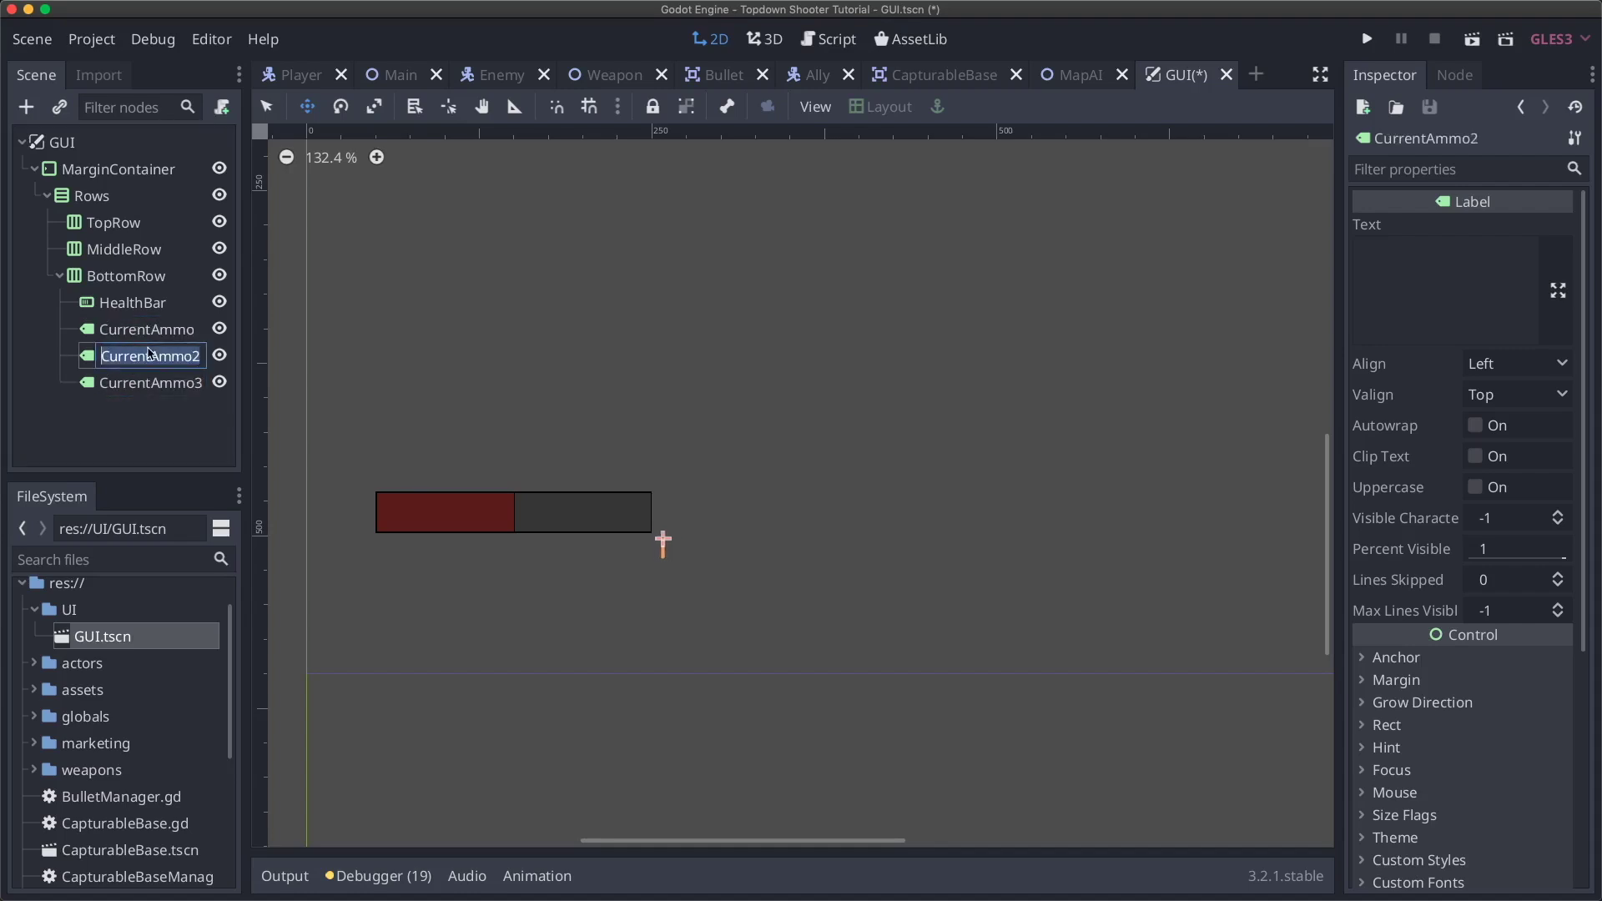
text(AmmoSepar)
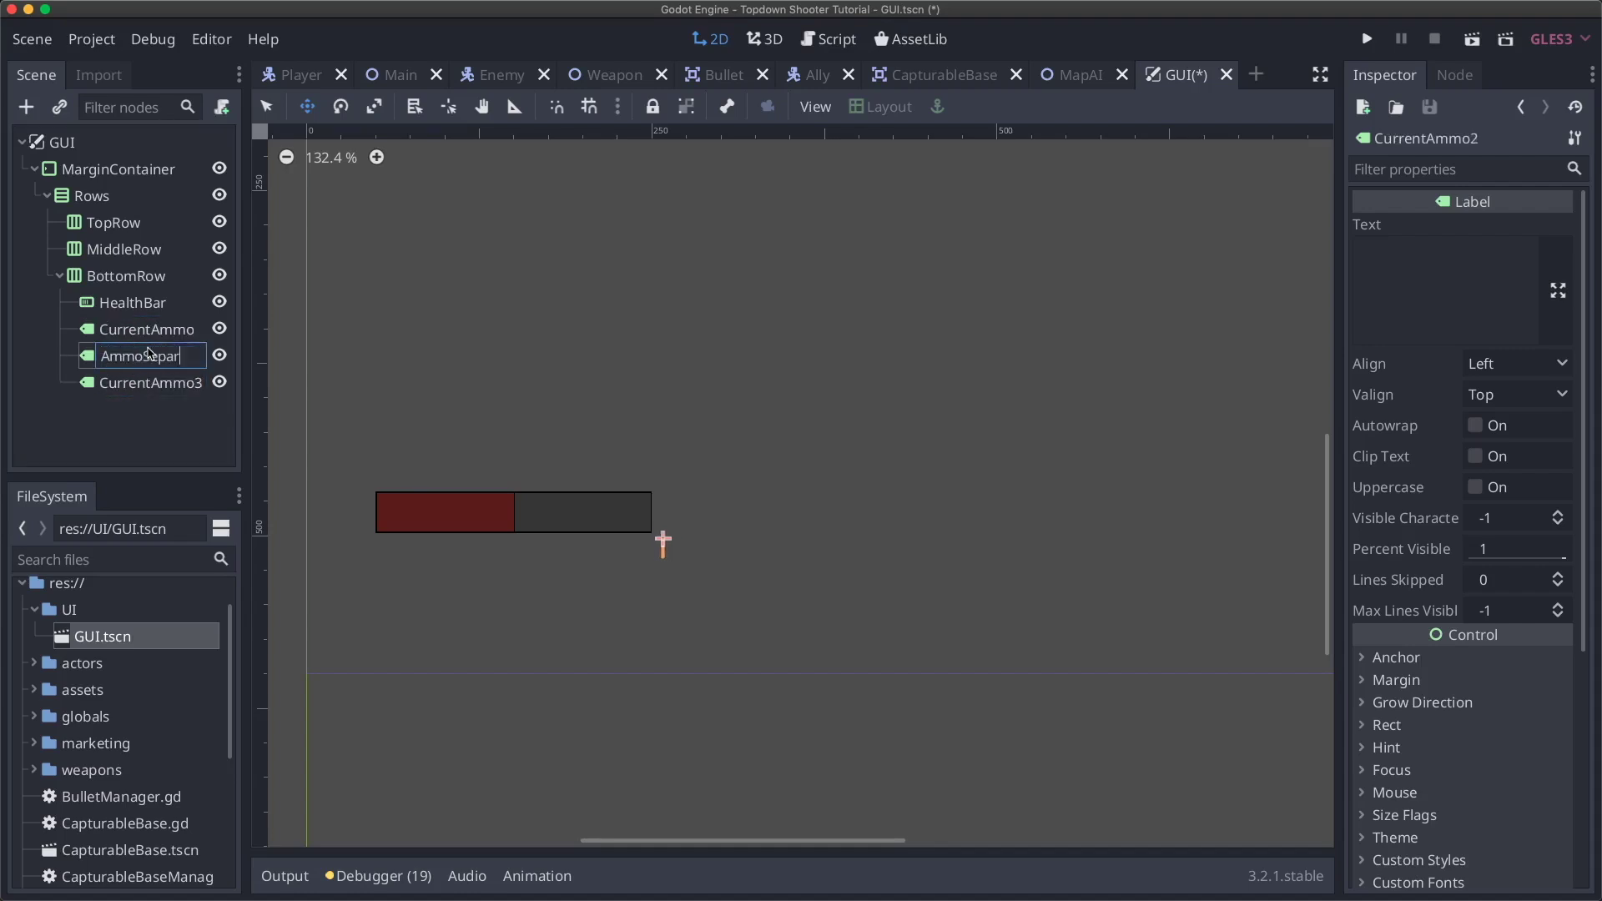
text(ator)
key(Return)
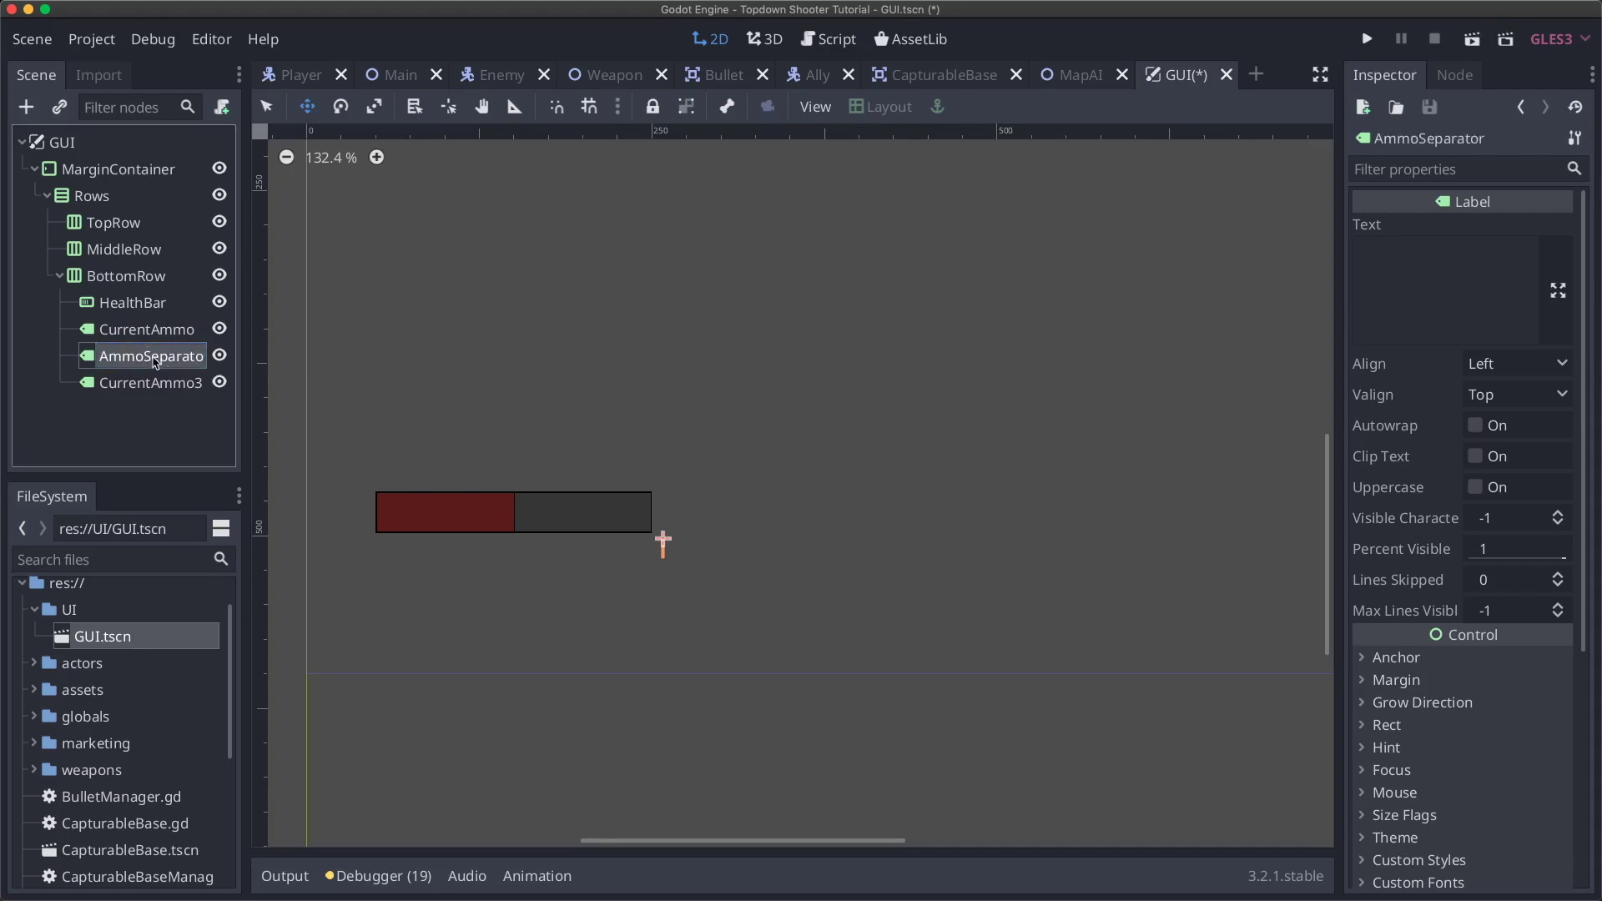
key(Delete)
key(Return)
- Add a VSeparator node and place it between CurrentAmmo and CurrentAmmo3
click(153, 334)
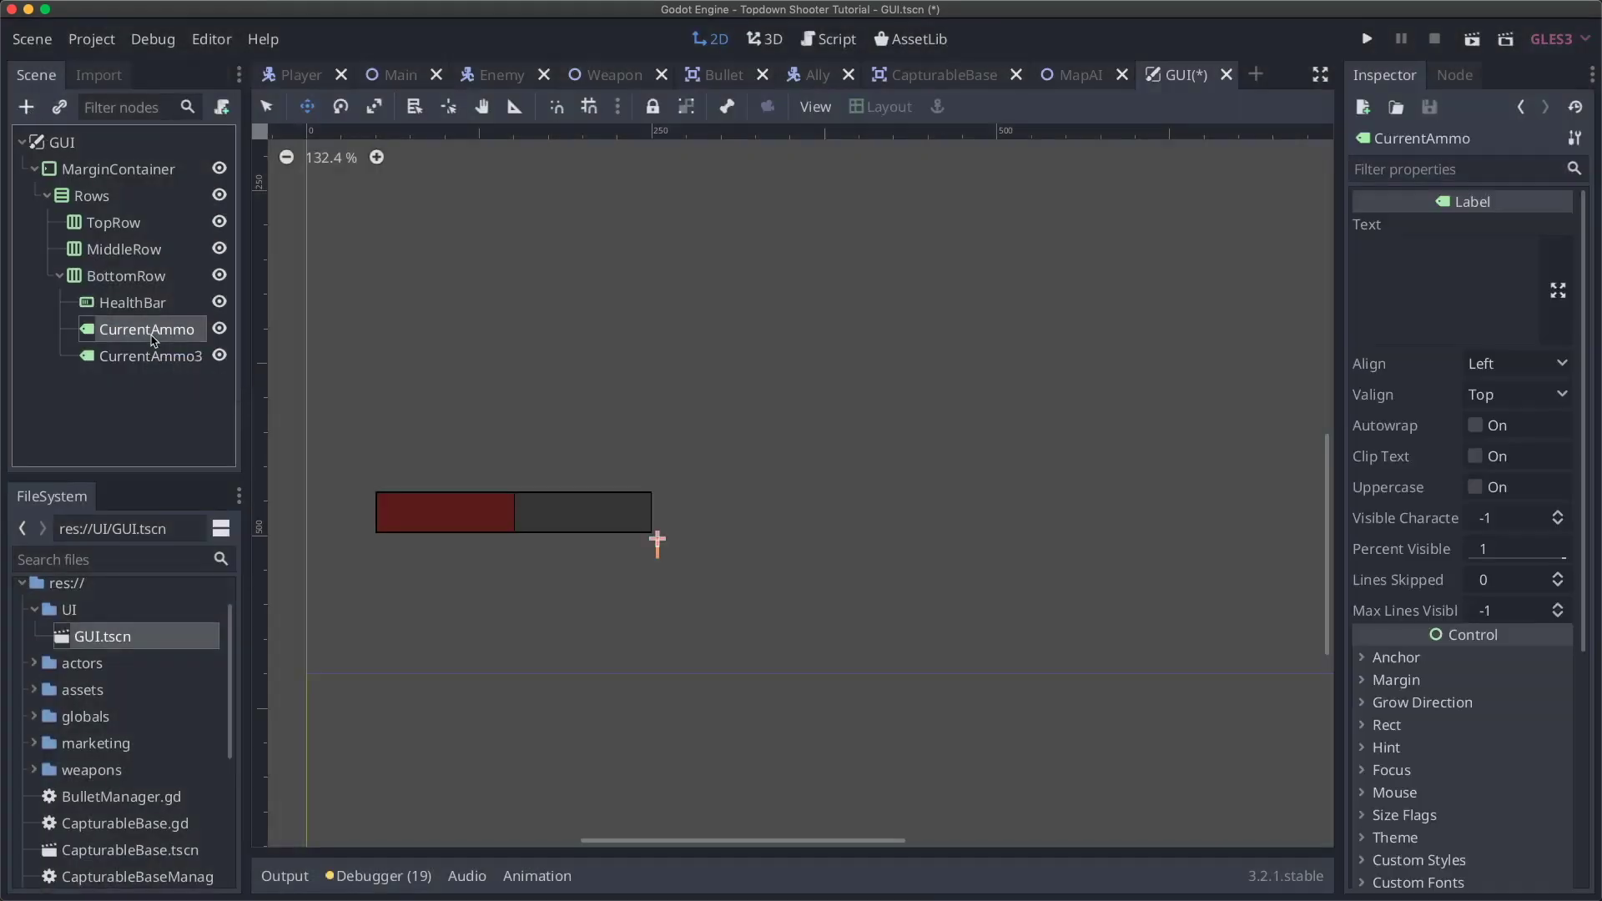
click(26, 107)
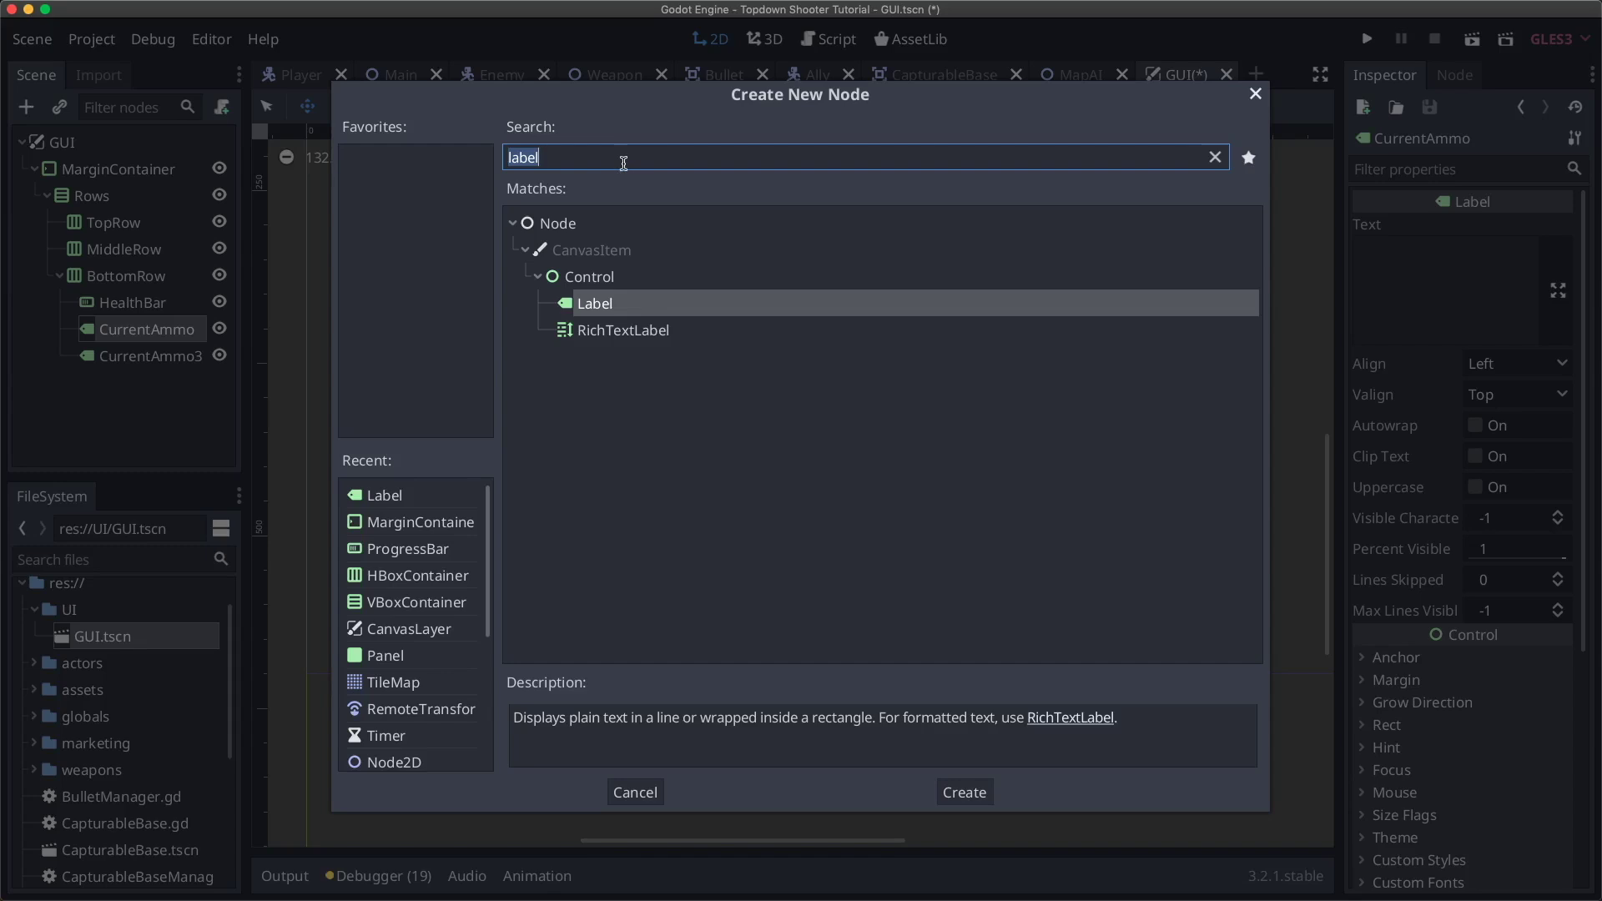
text(vsep)
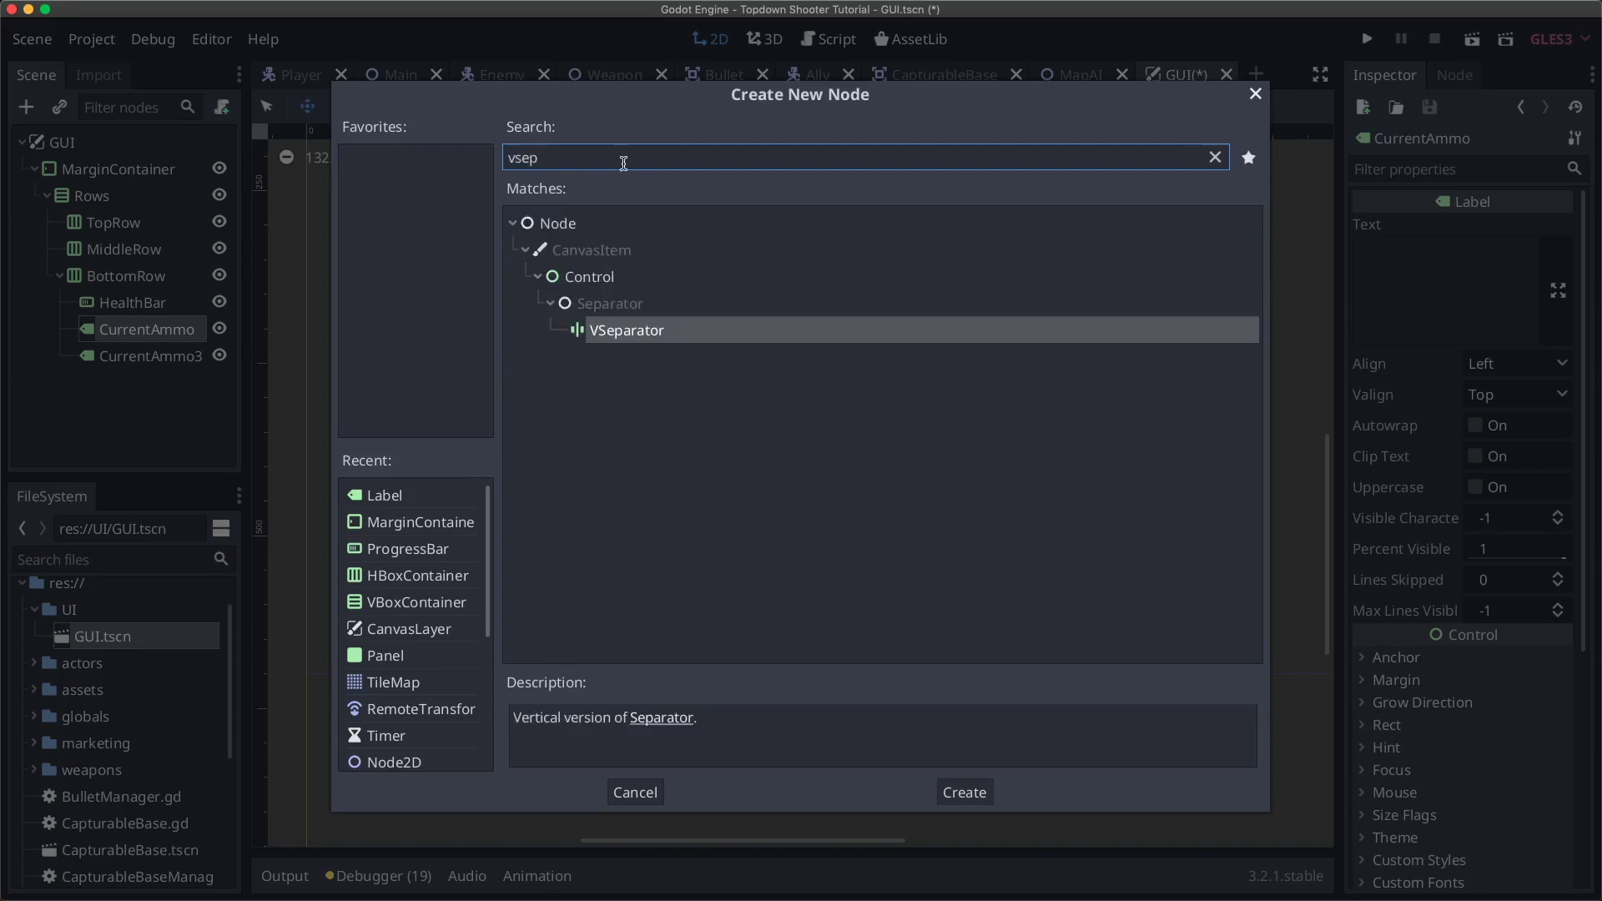
key(Return)
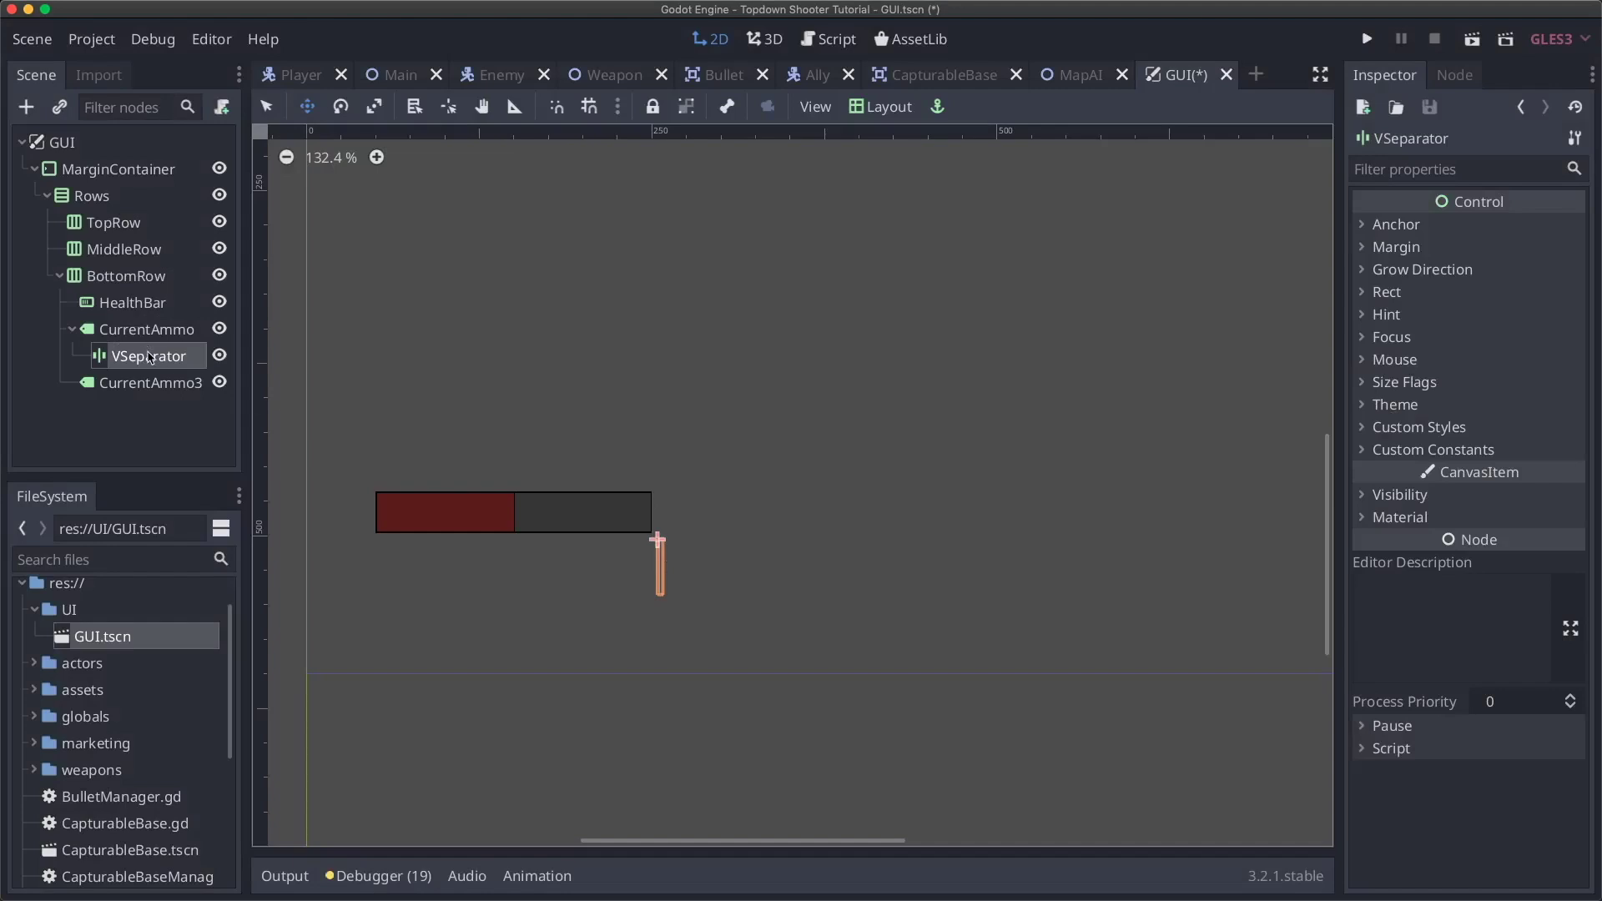
mouse_move(153, 358)
mouse_down()
mouse_move(144, 320)
mouse_move(147, 371)
mouse_up()
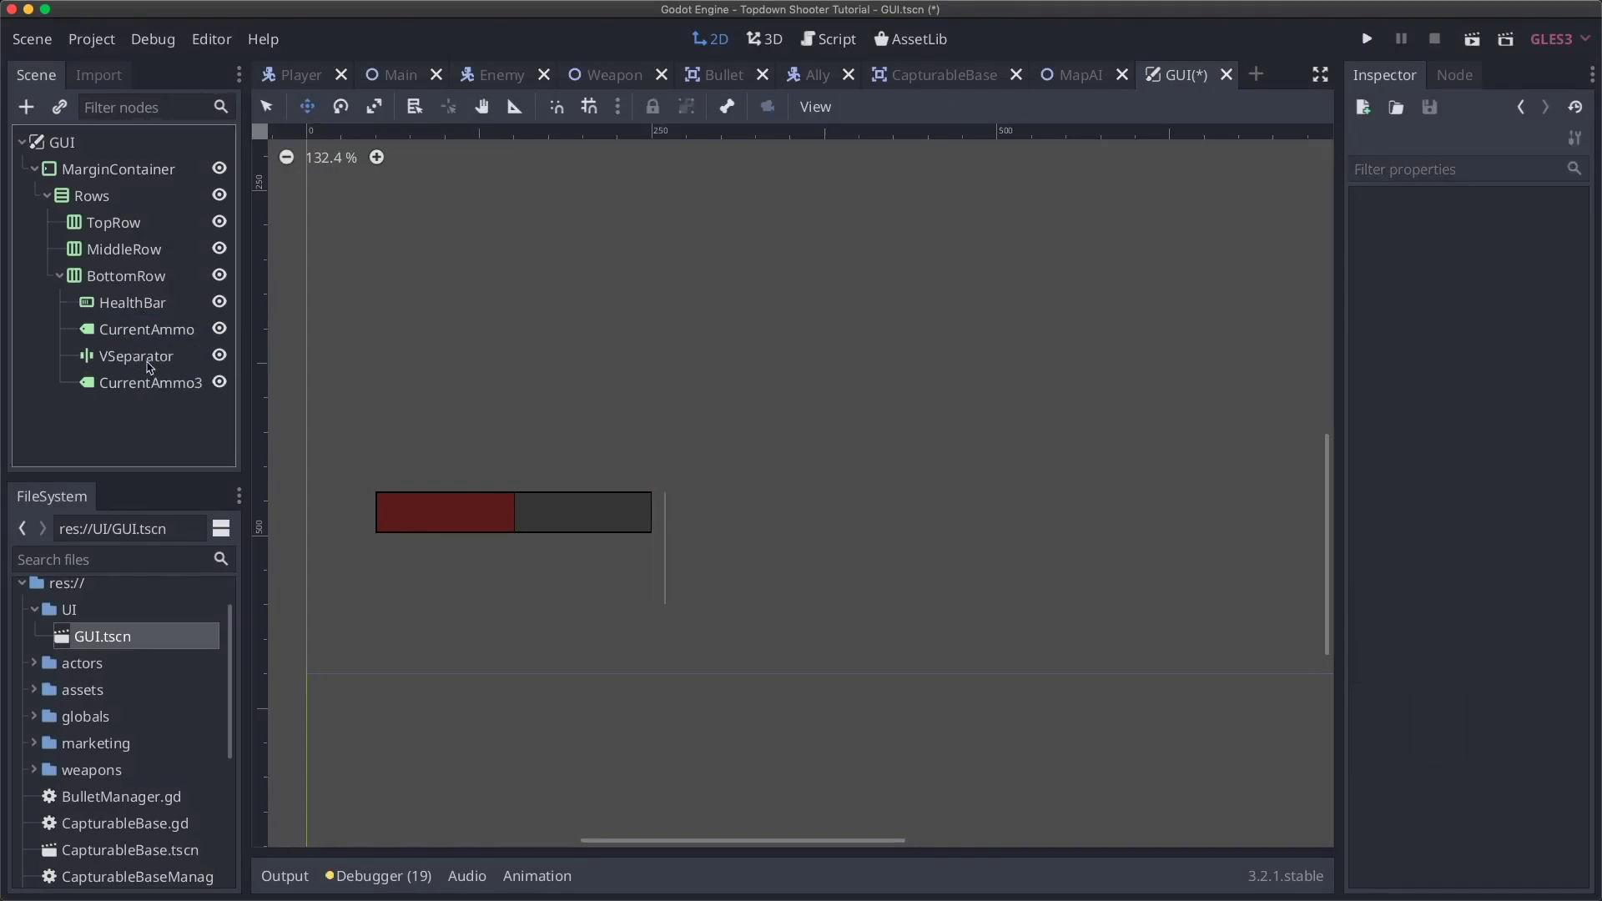
- Give the VSeparator's Separator style a new StyleBoxFlat with a white Bg Color
click(1424, 429)
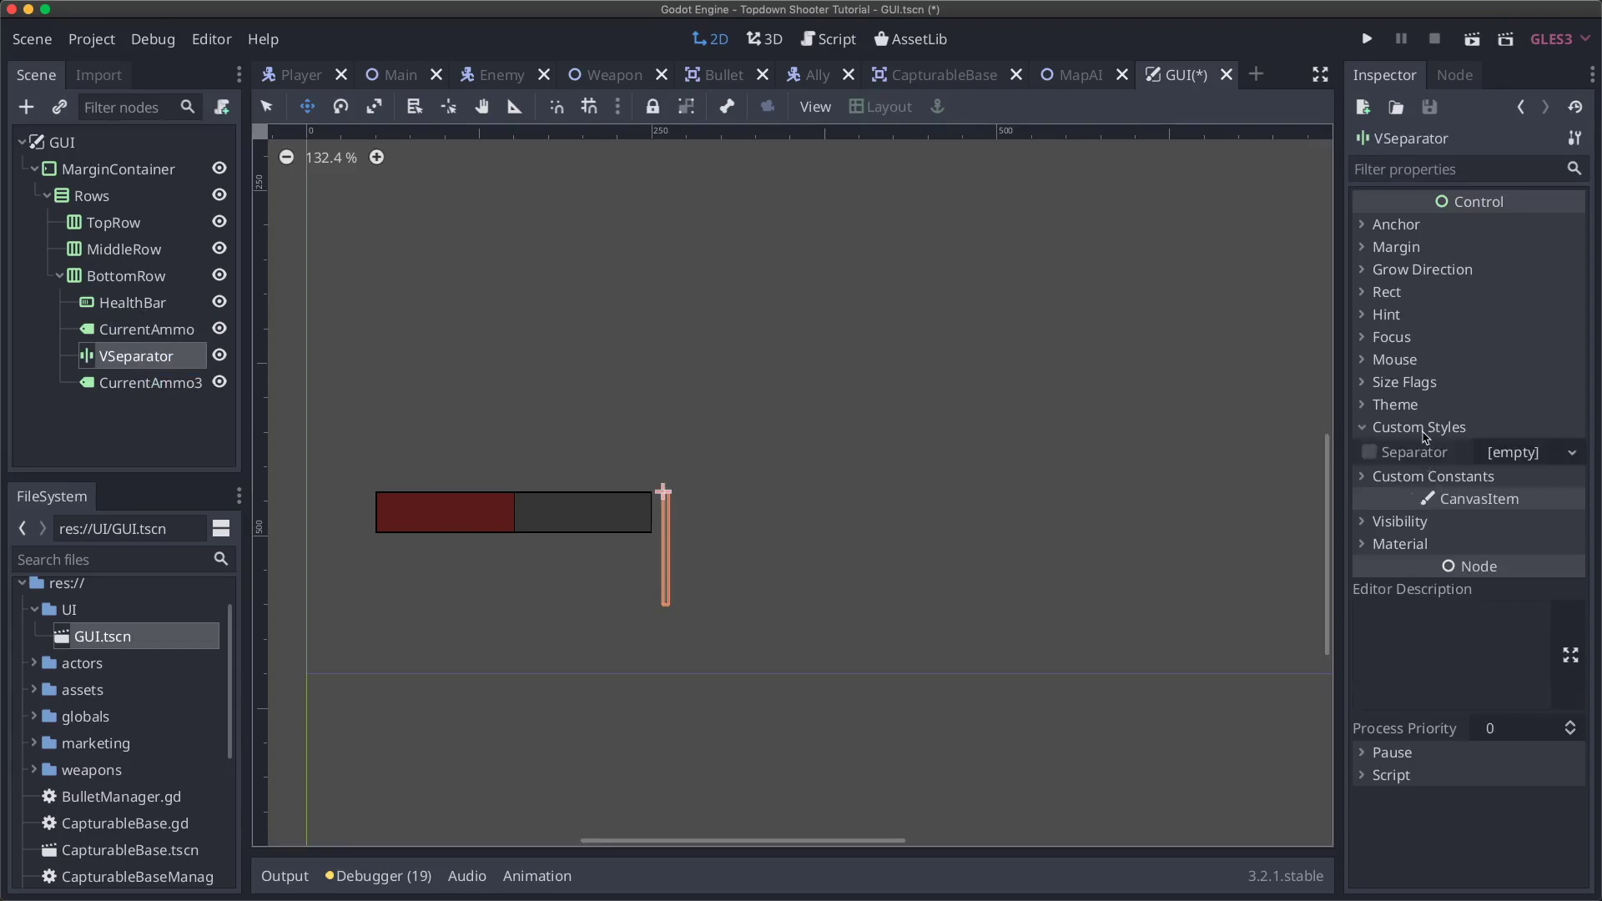
click(1494, 456)
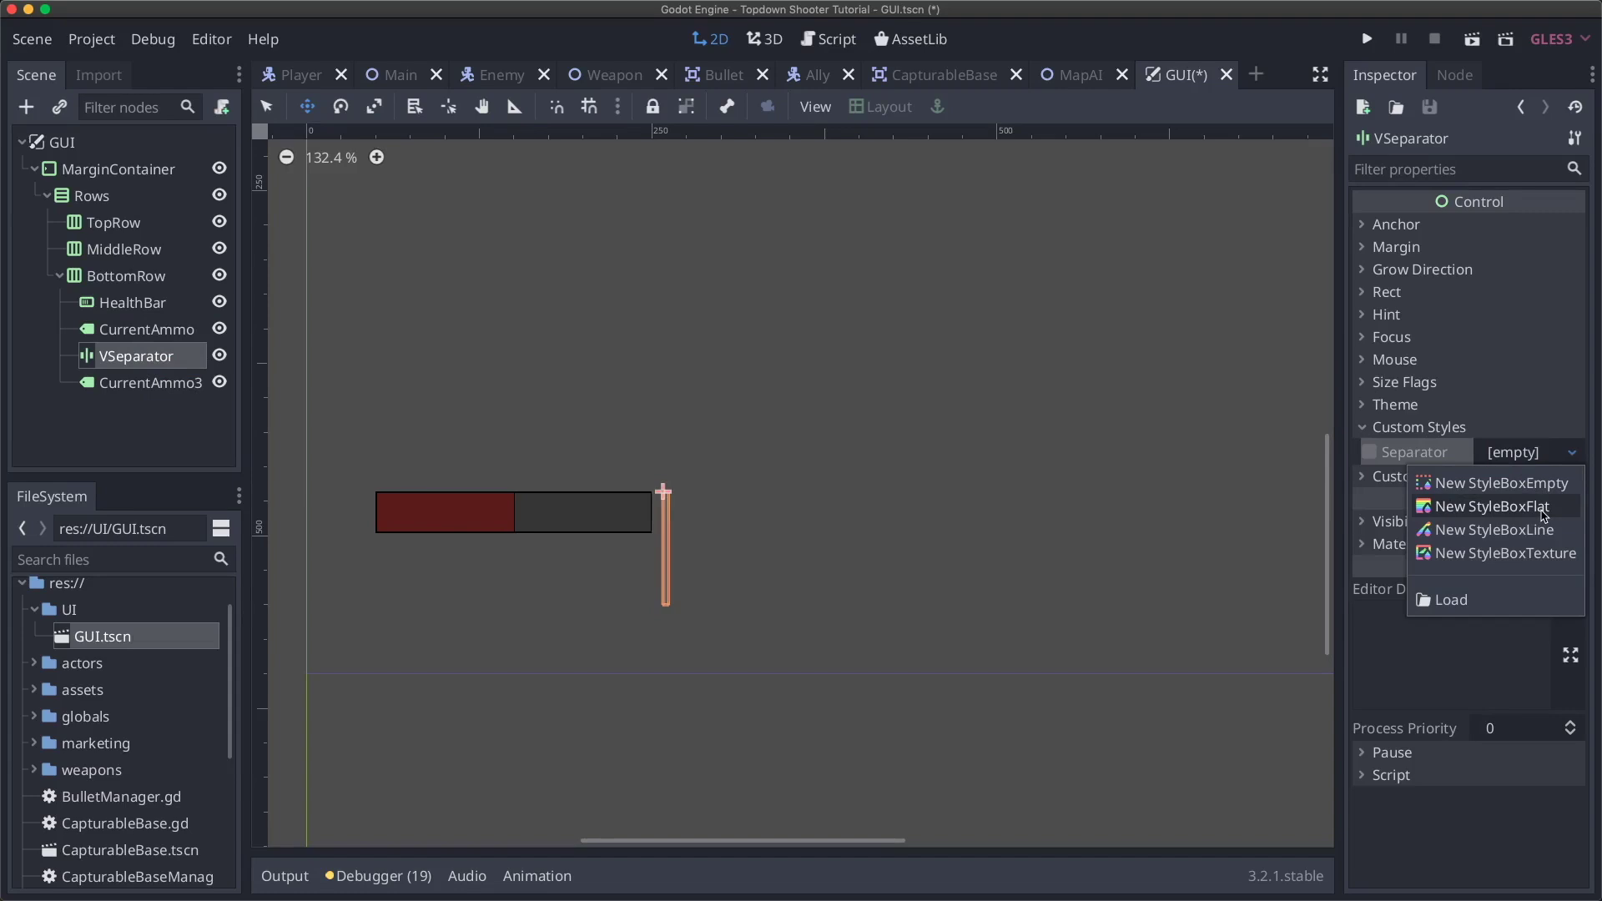
click(1545, 517)
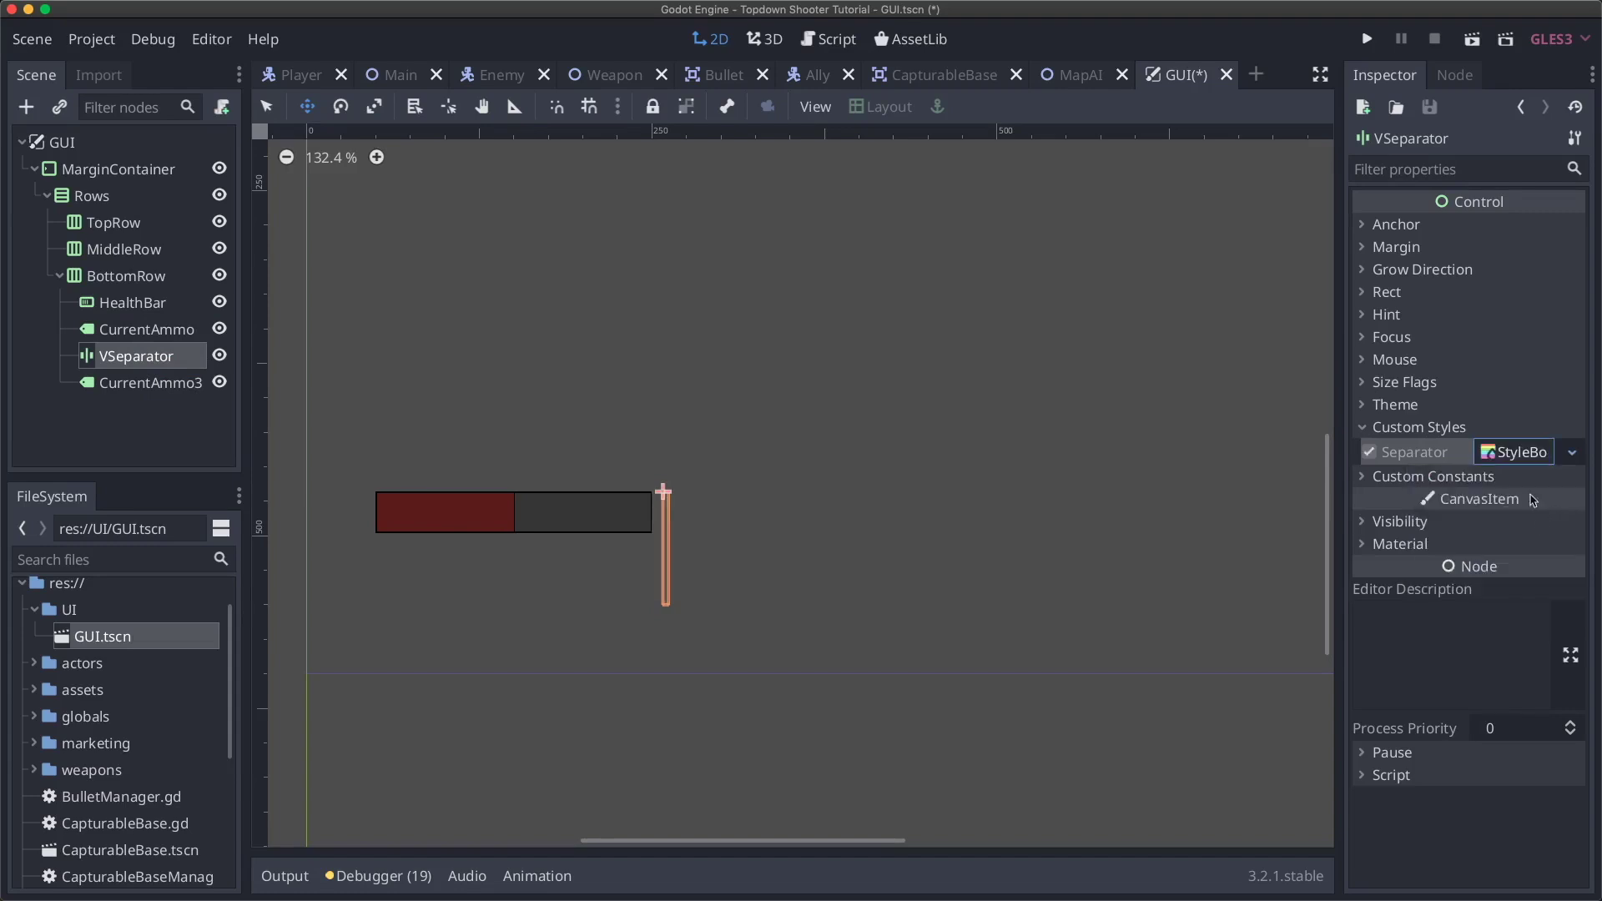
click(1512, 460)
click(1512, 458)
click(1504, 453)
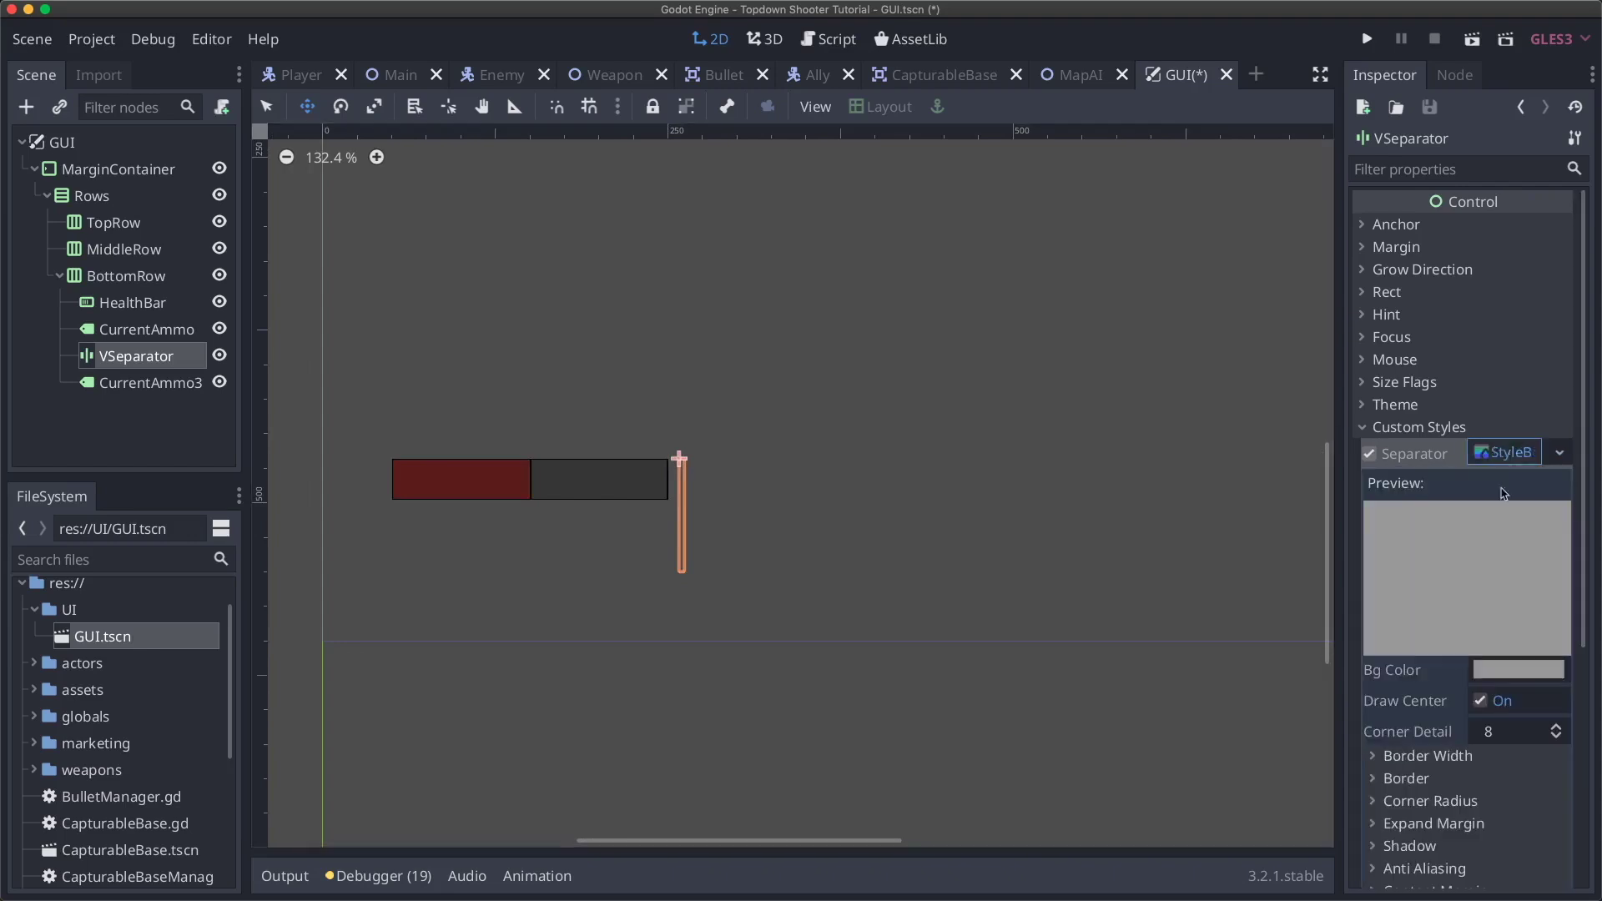
click(1509, 681)
drag(1269, 348, 1191, 118)
click(930, 643)
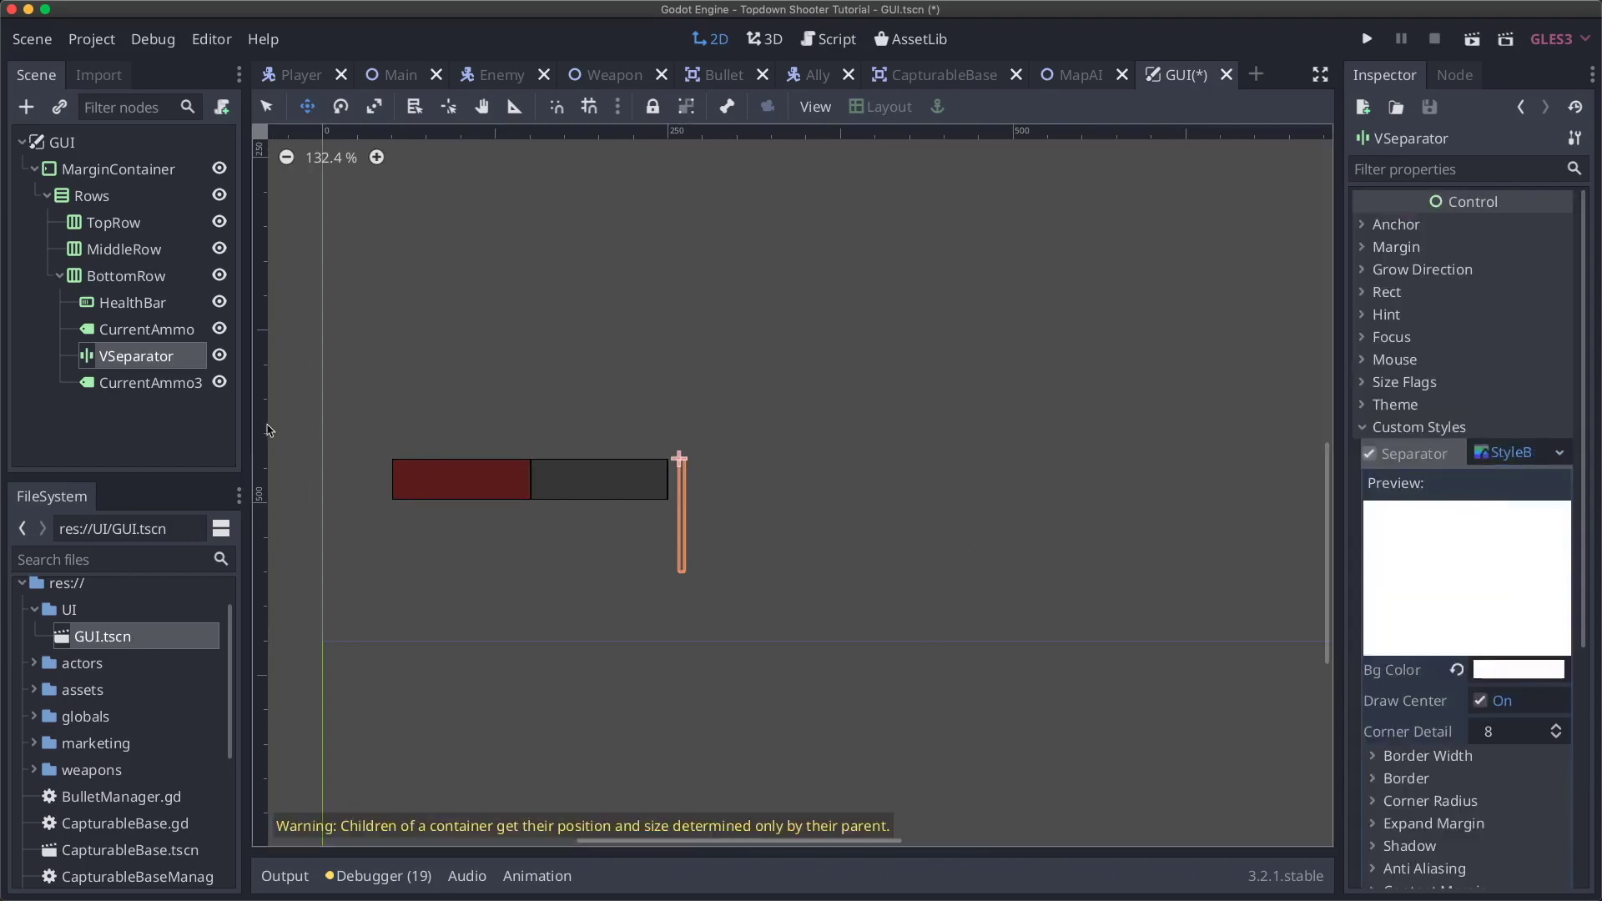
click(156, 334)
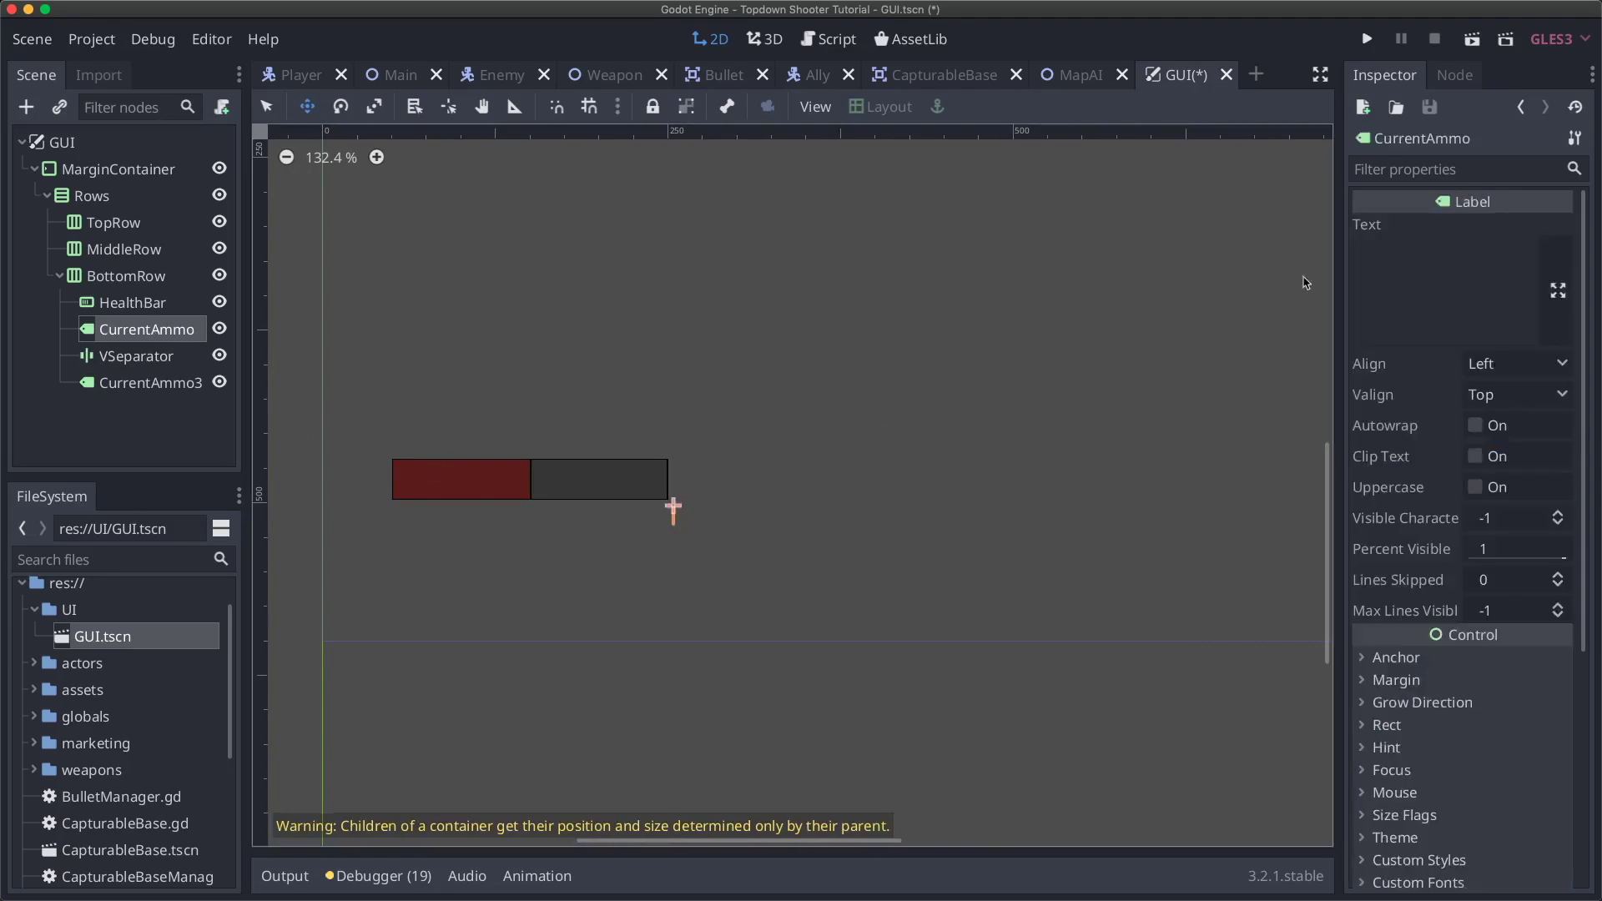
click(1436, 270)
- Set the Text of both CurrentAmmo and CurrentAmmo3 to 30
text(30)
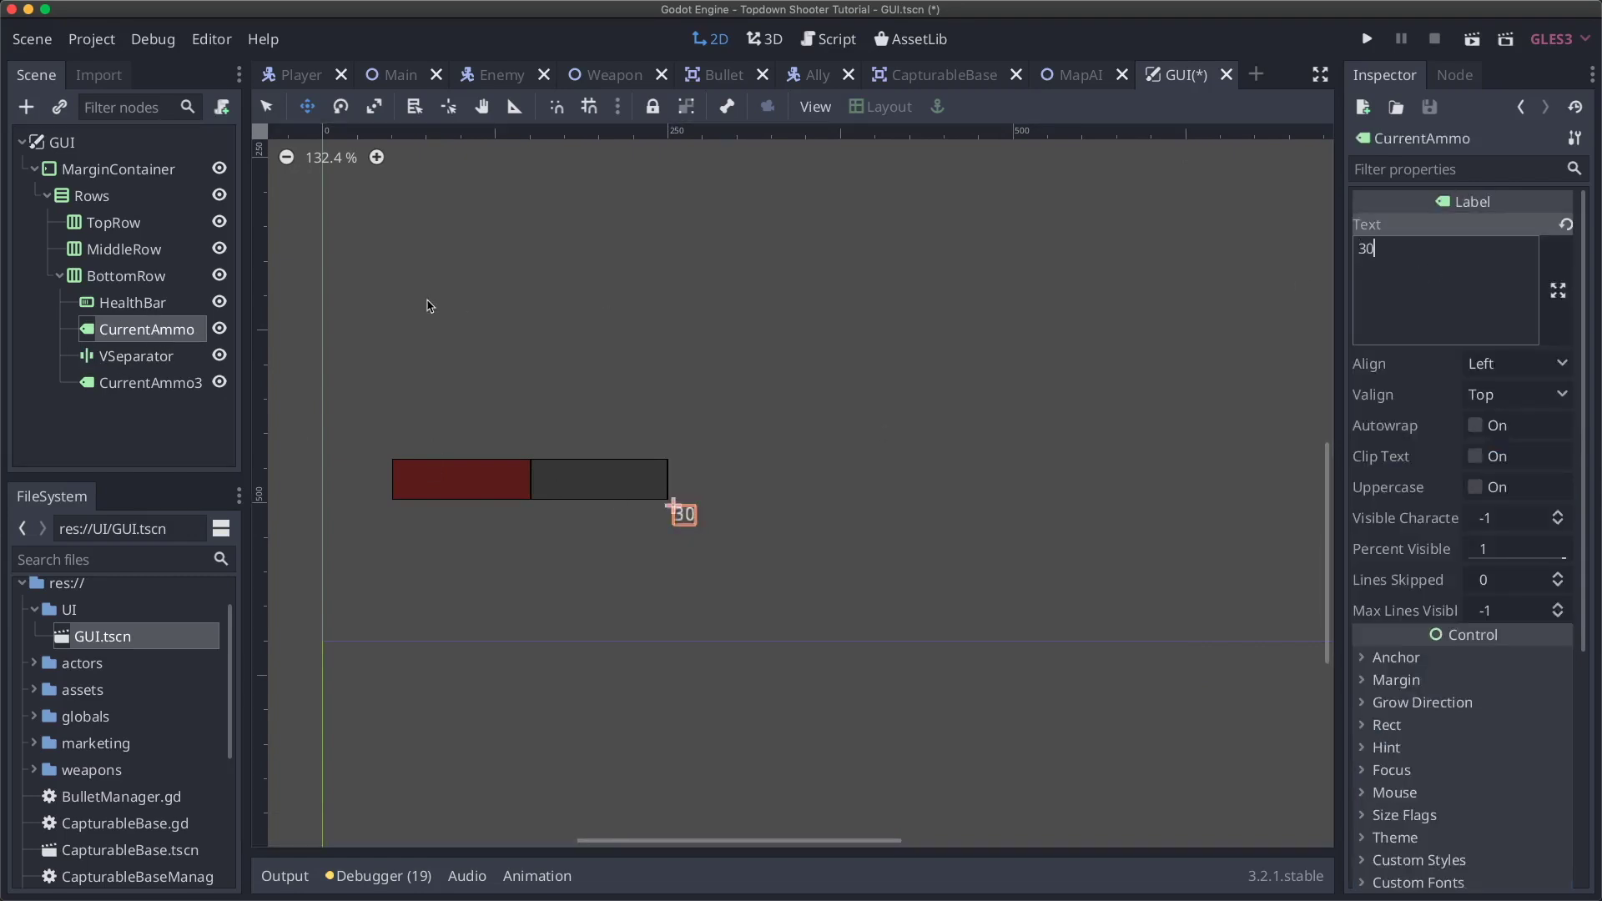
click(156, 385)
click(1462, 286)
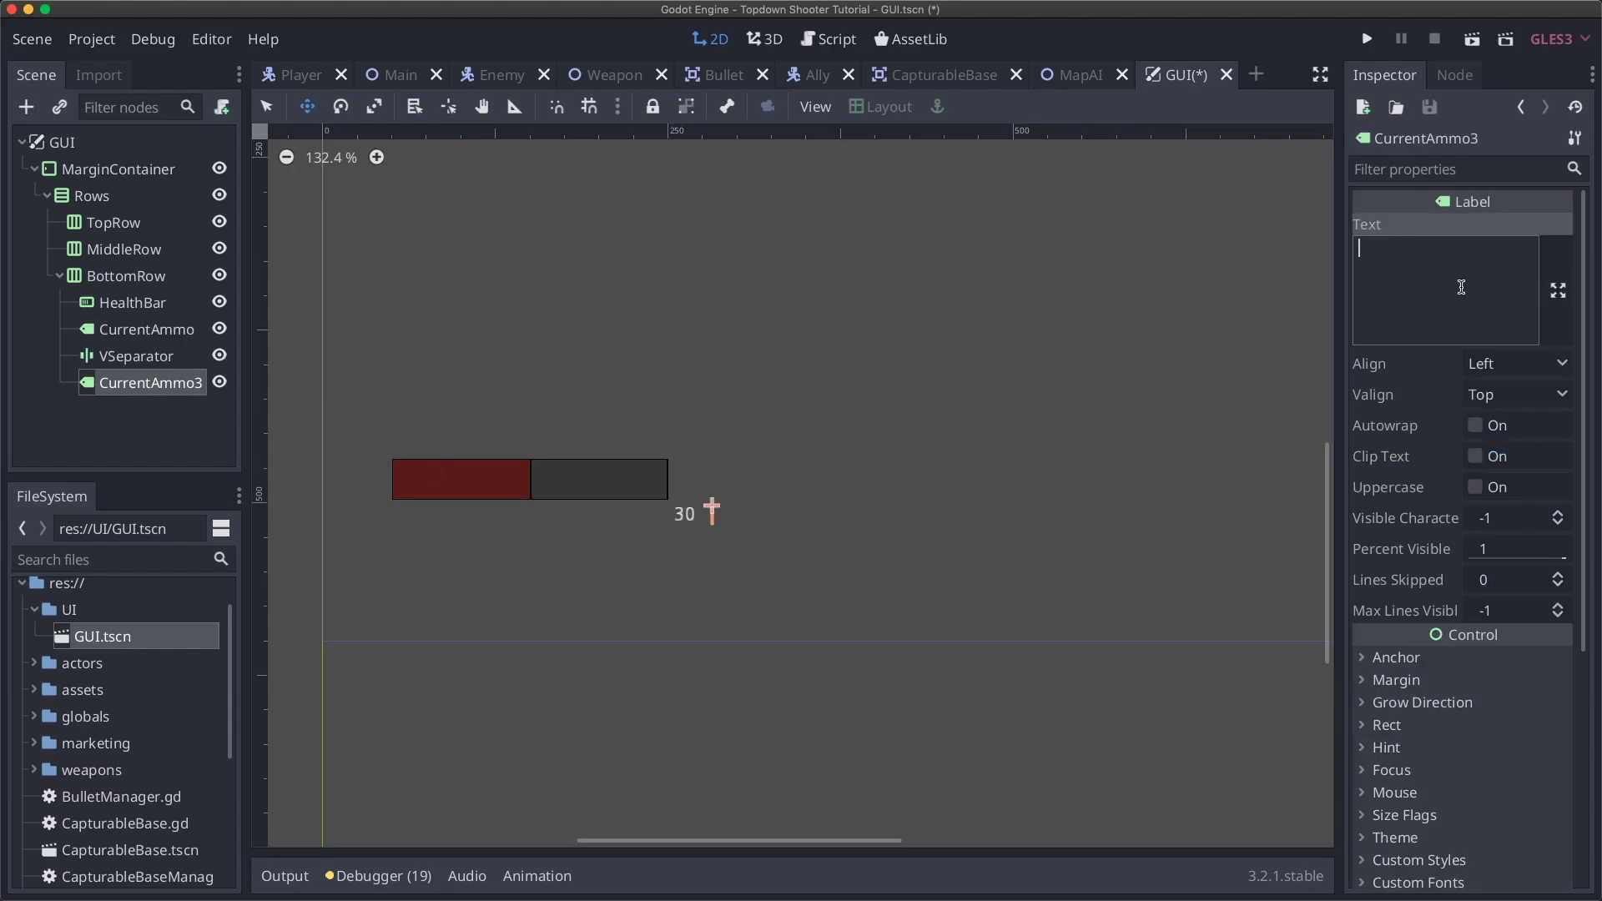
text(30)
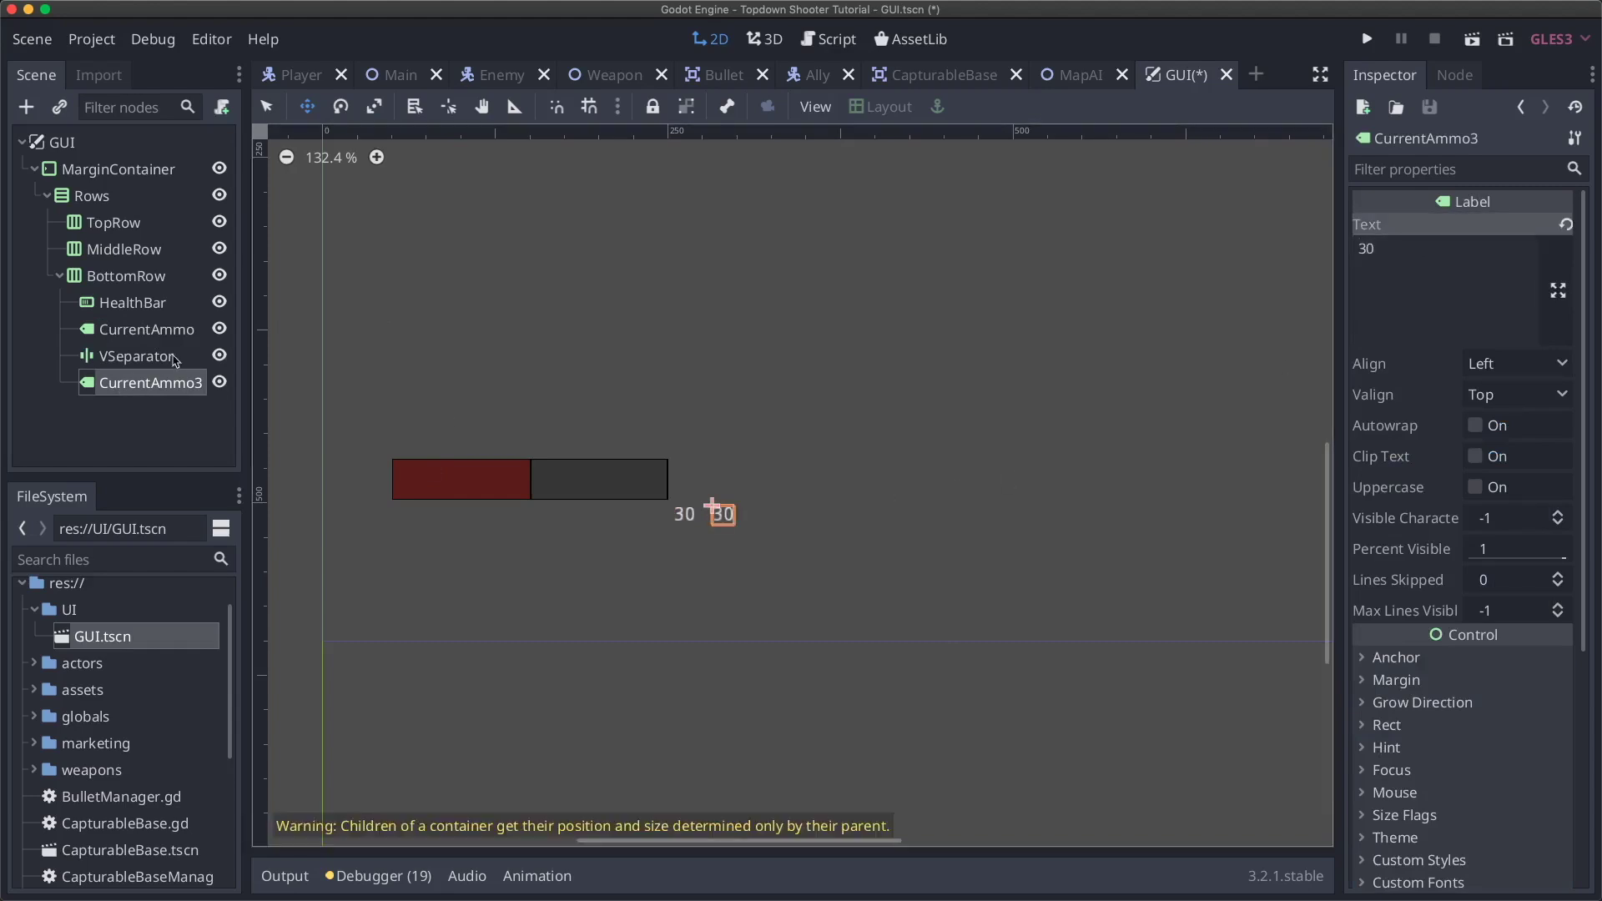
- Rename CurrentAmmo3 to MaxAmmo and check both ammo labels read 30
double_click(163, 383)
text(MaxAmmo)
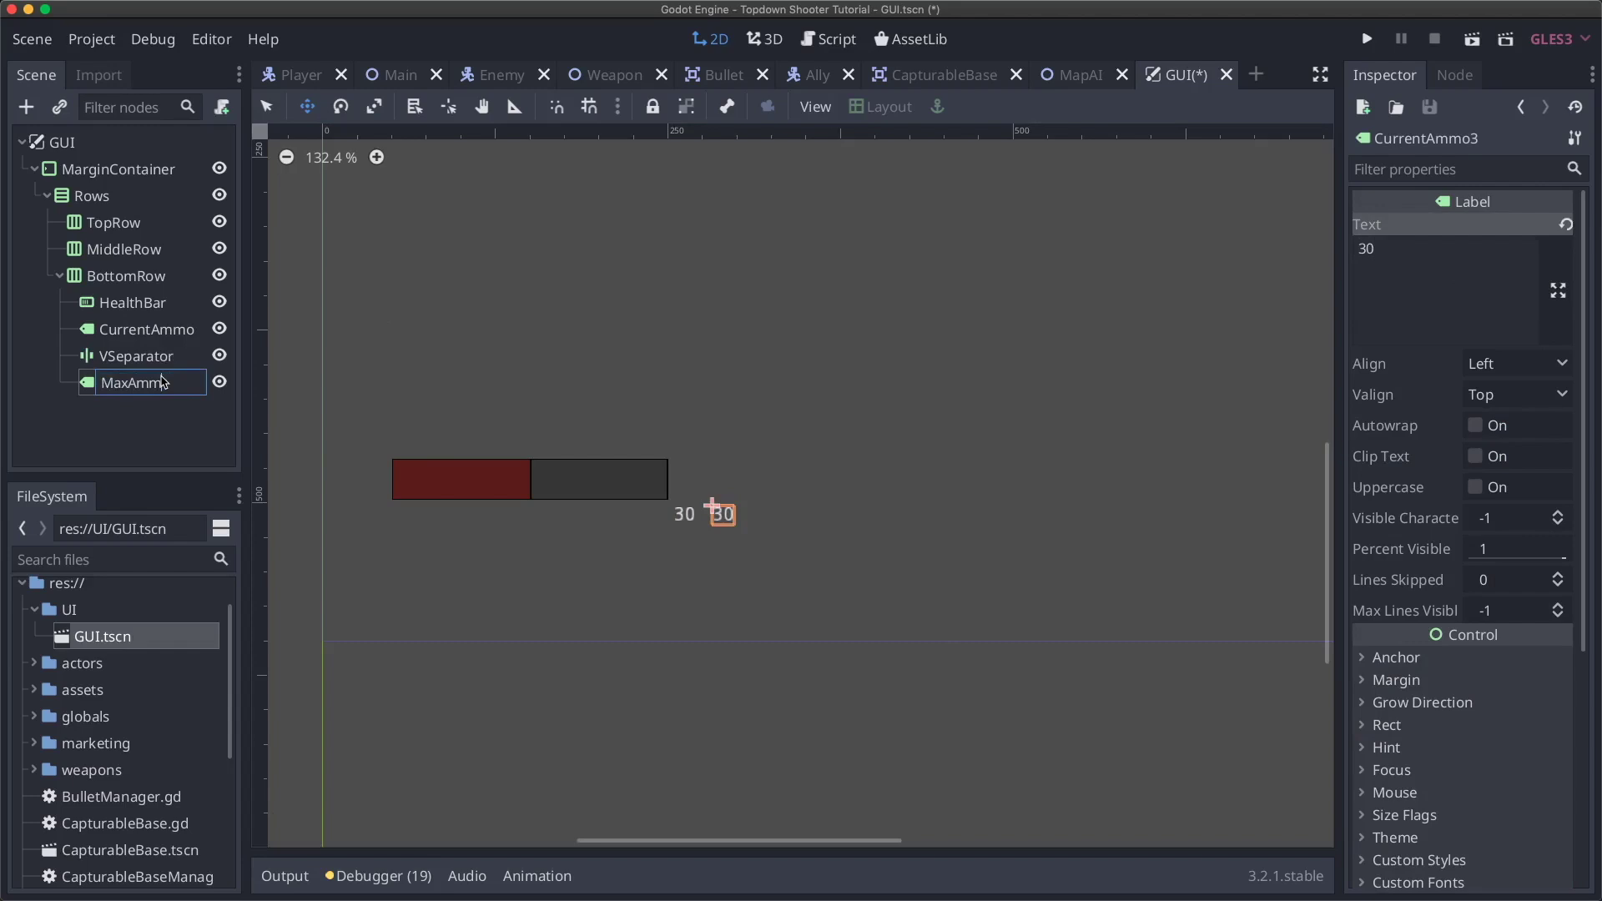
key(Return)
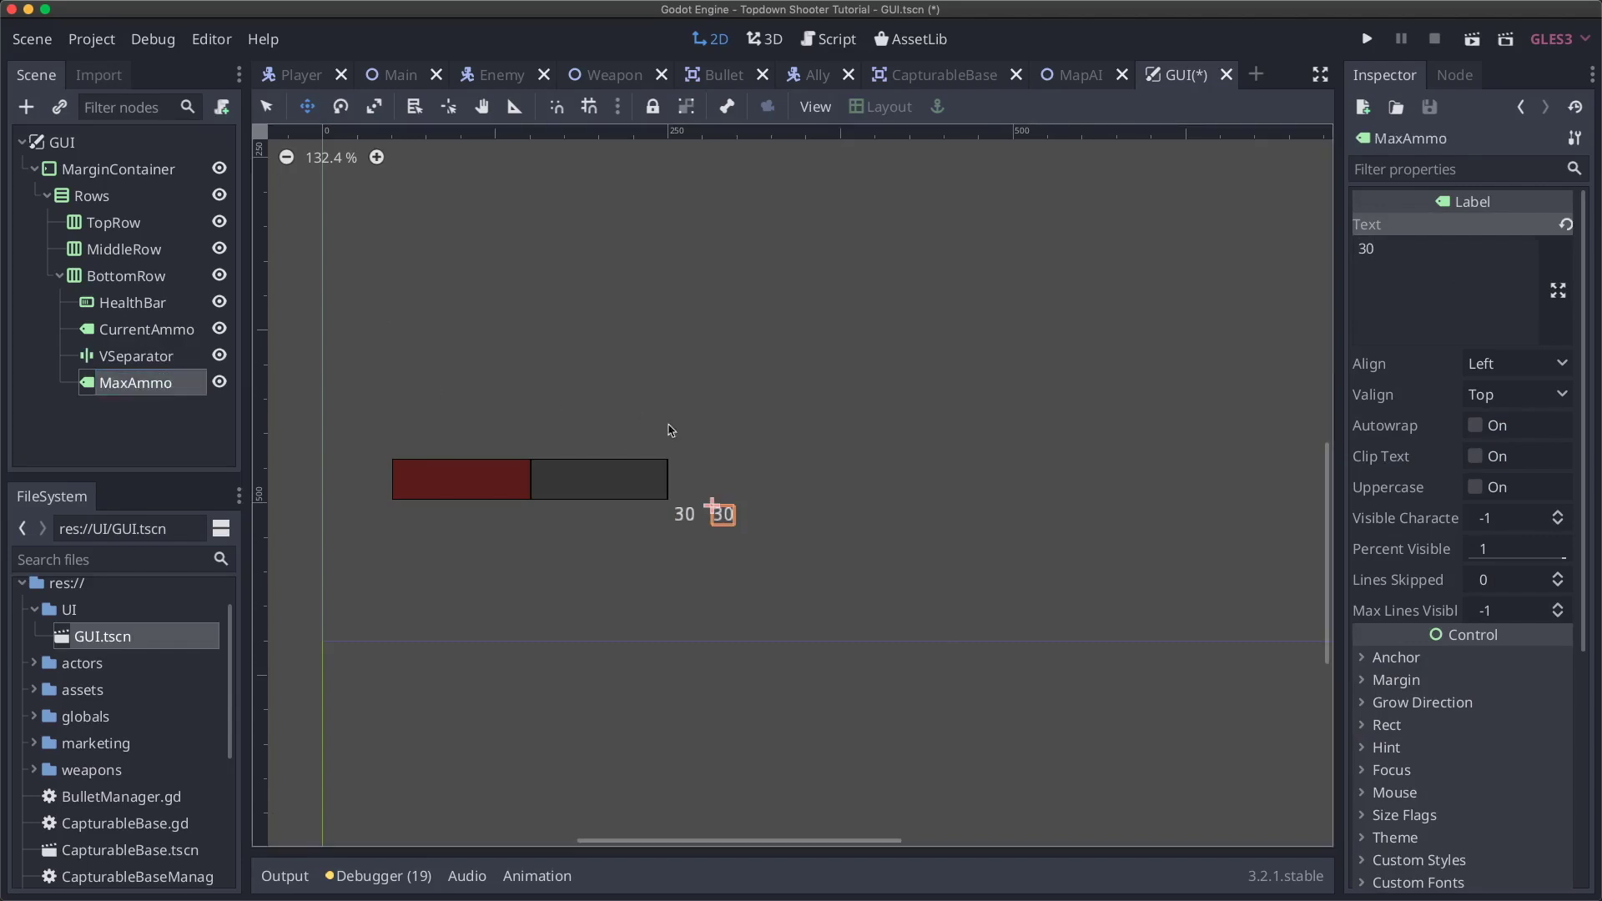
click(166, 334)
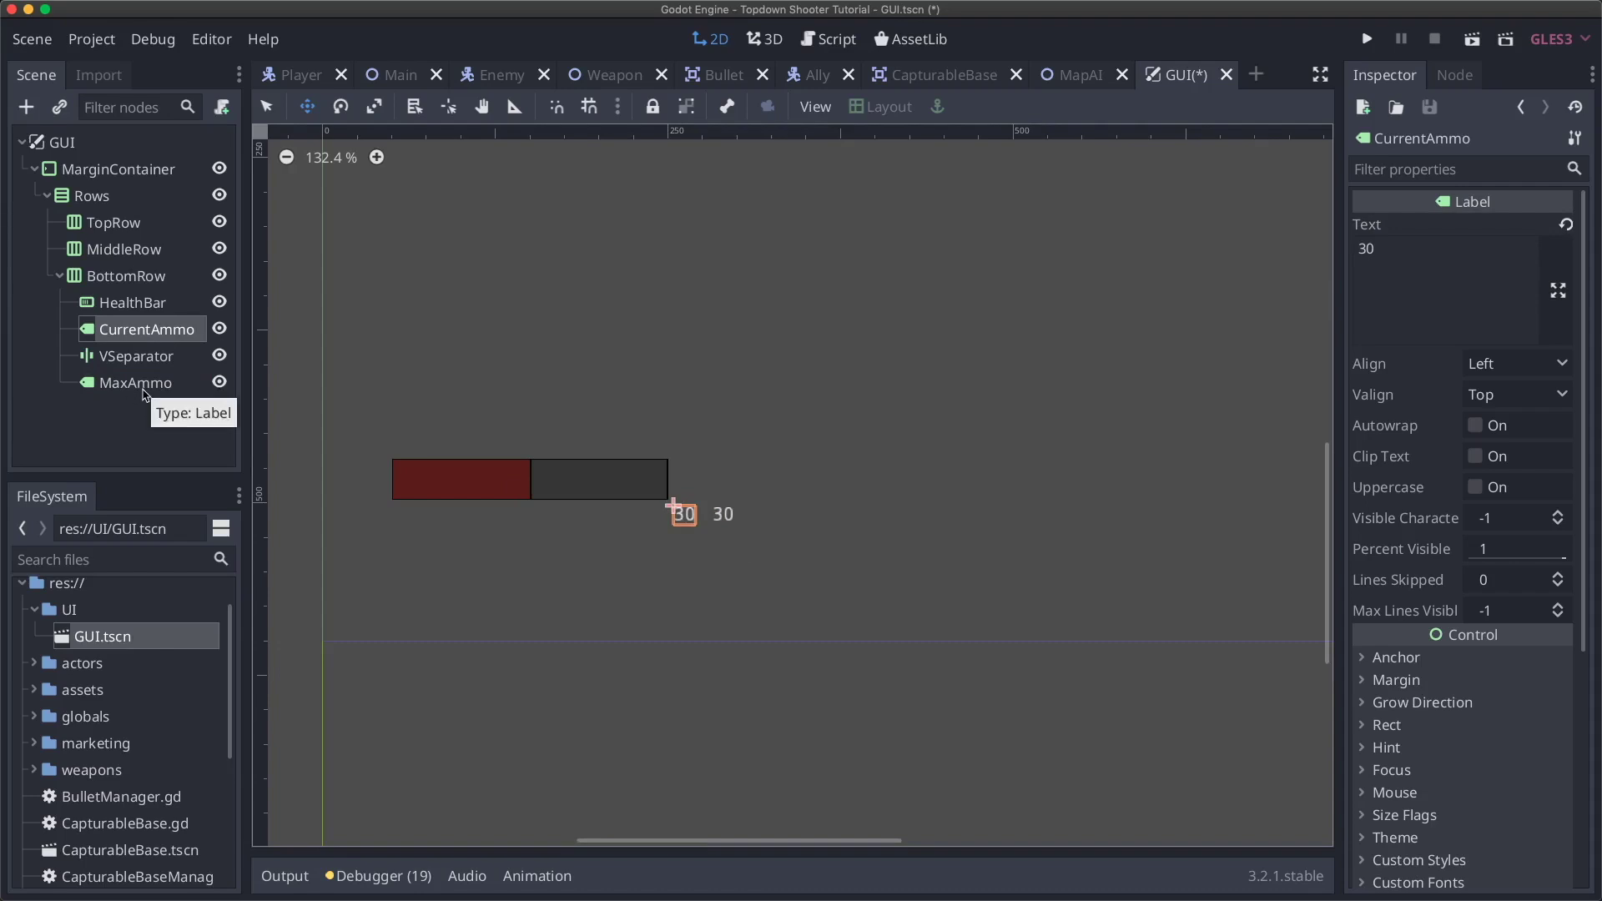
click(143, 389)
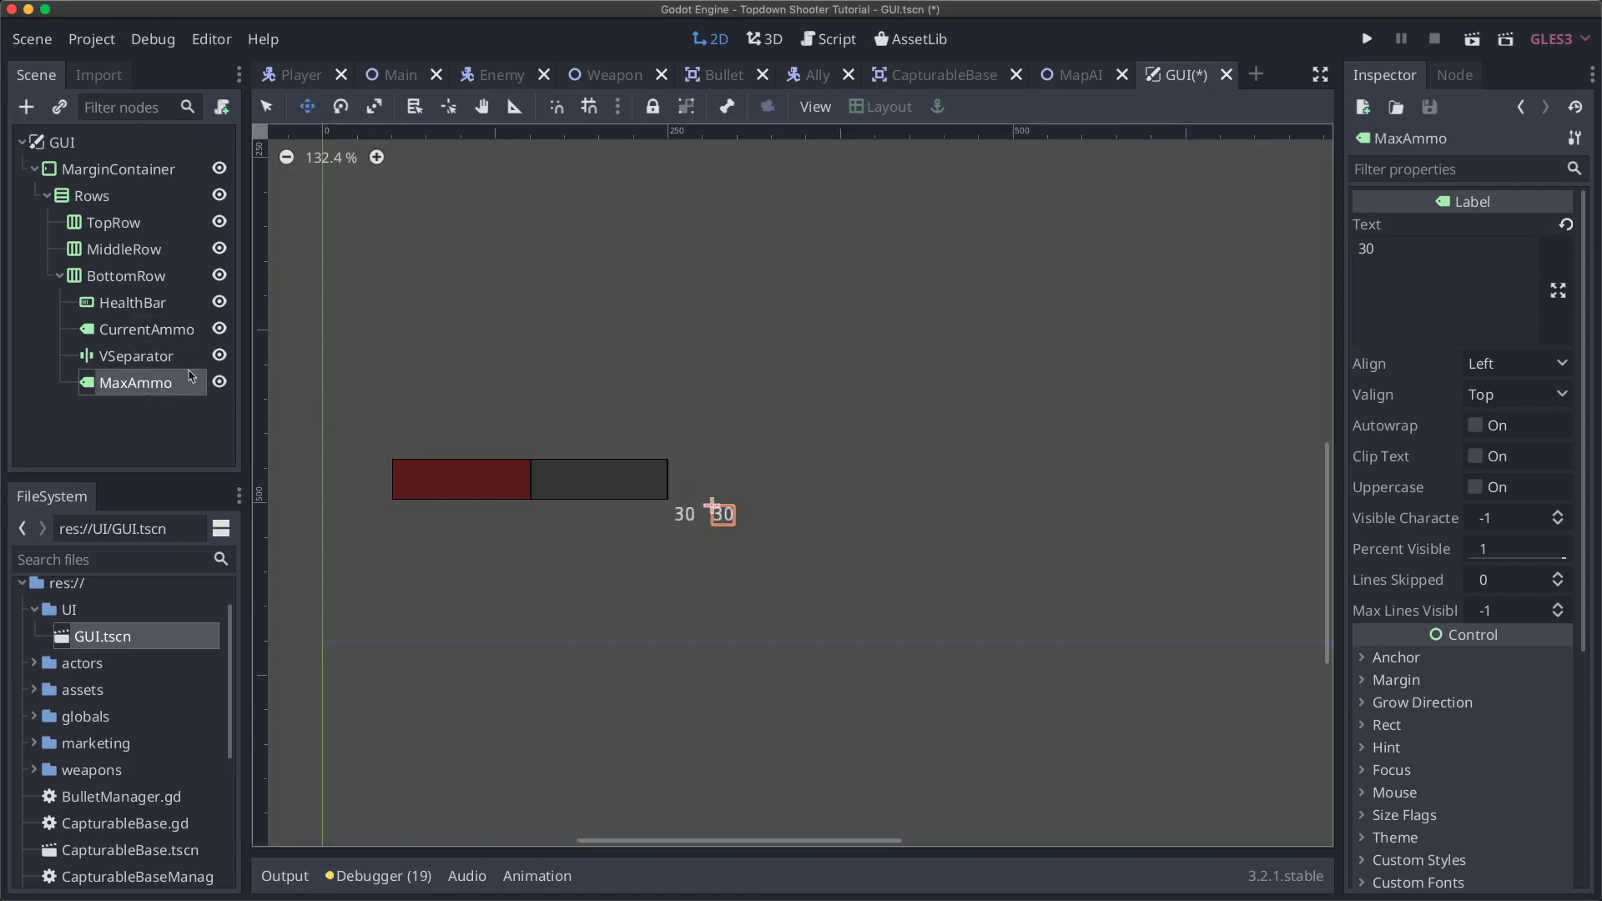
click(159, 332)
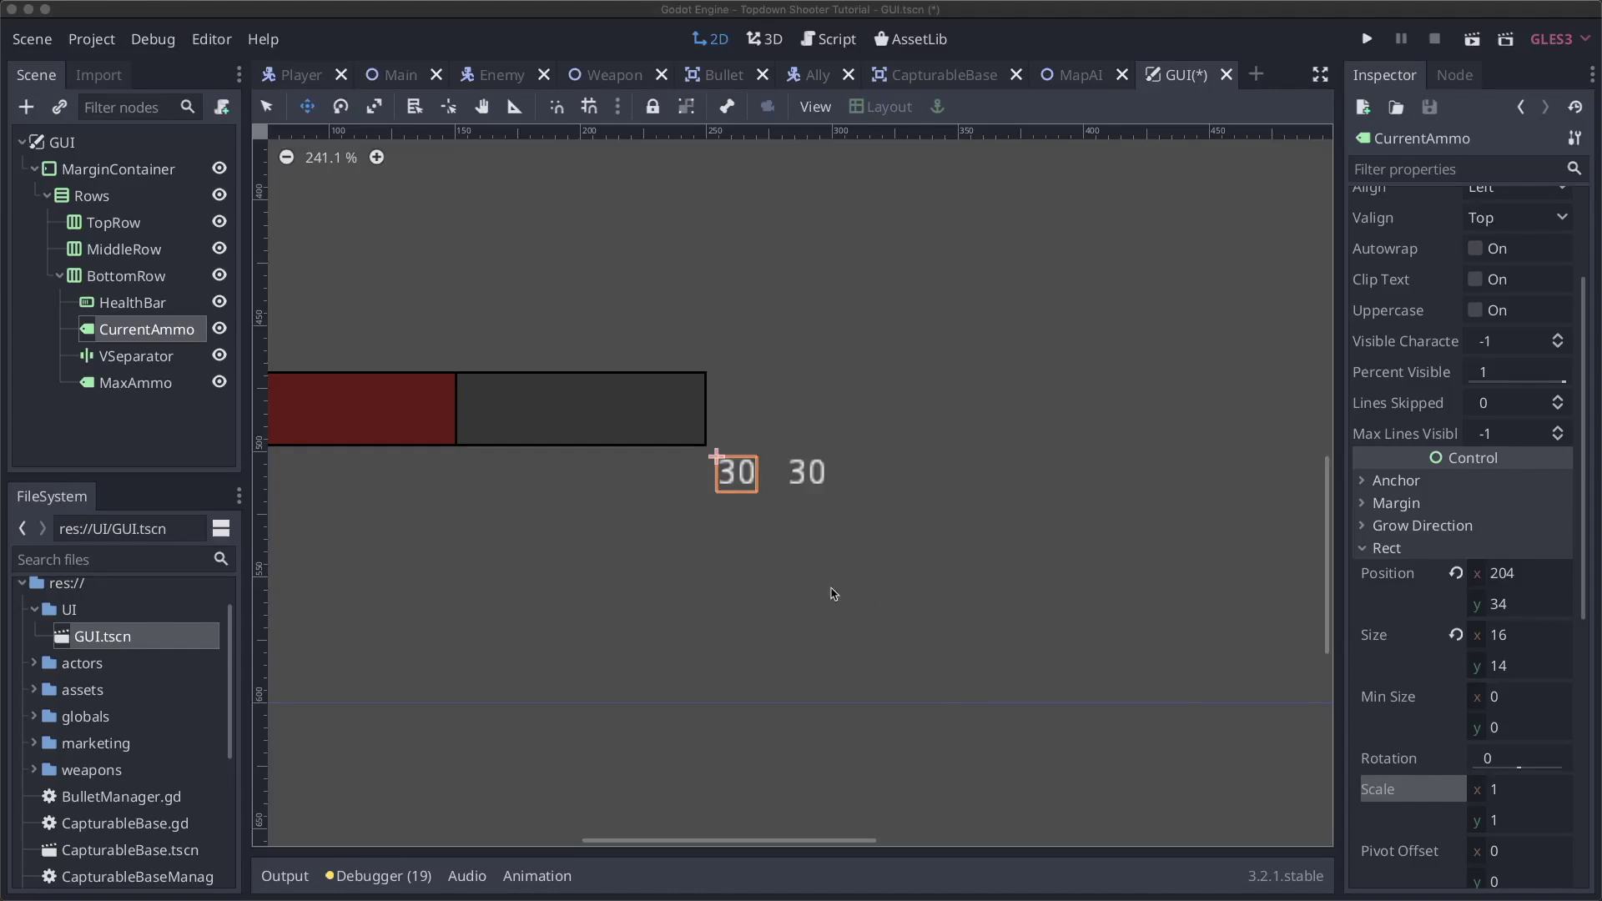
scroll(826, 593, down, 5)
scroll(824, 592, up, 4)
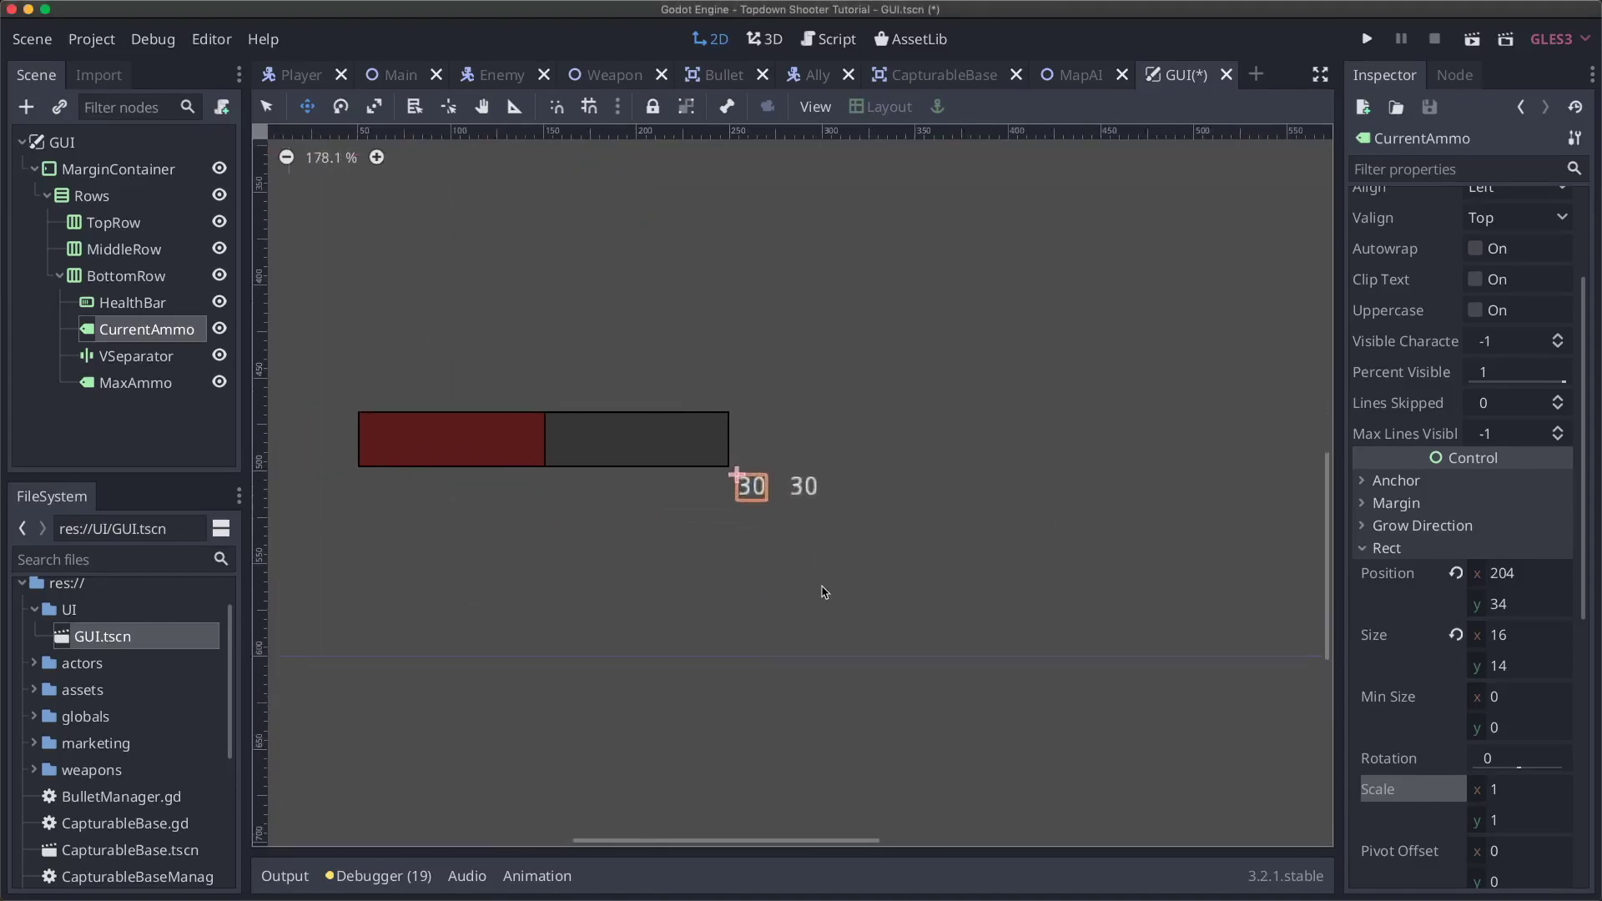
click(1509, 791)
text(2)
key(Tab)
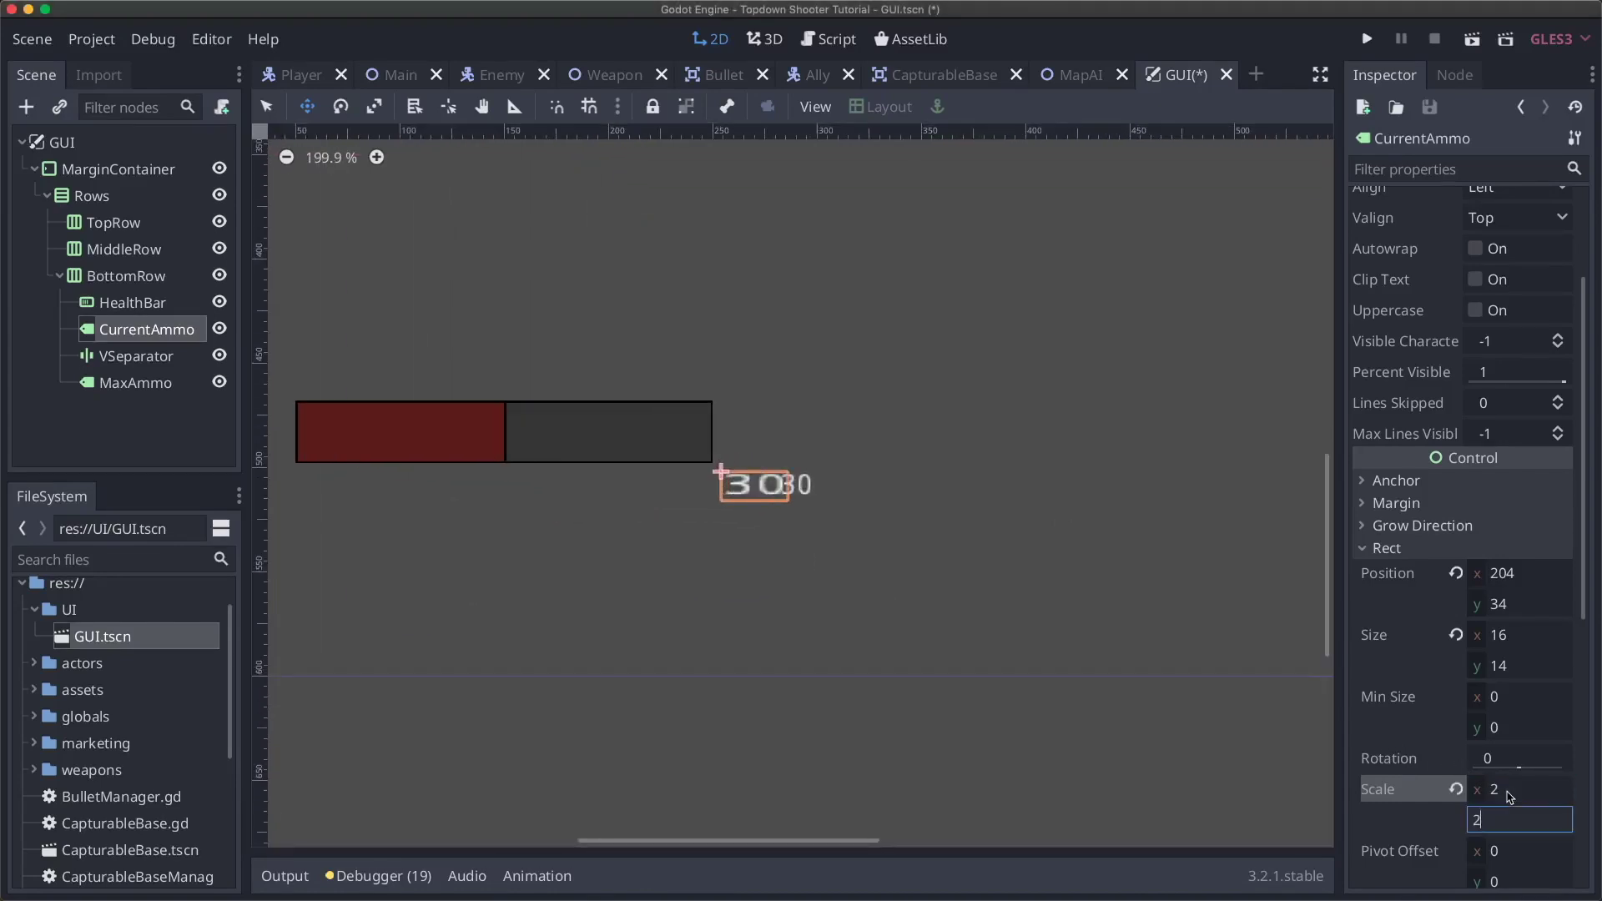
text(2)
key(Return)
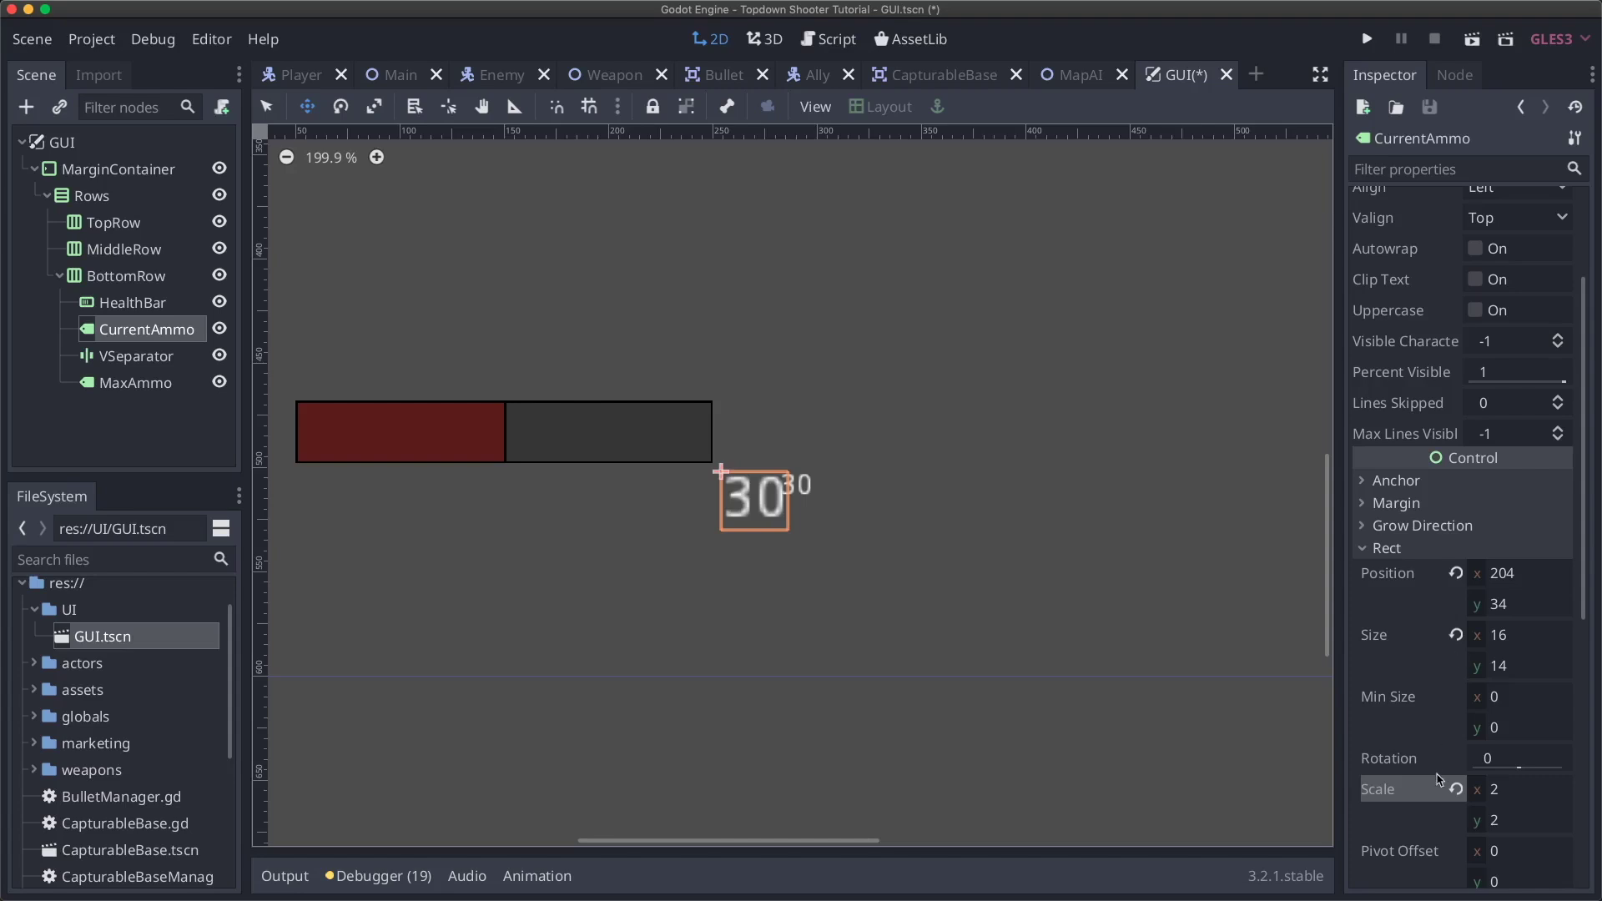
click(1457, 790)
scroll(1441, 458, up, 4)
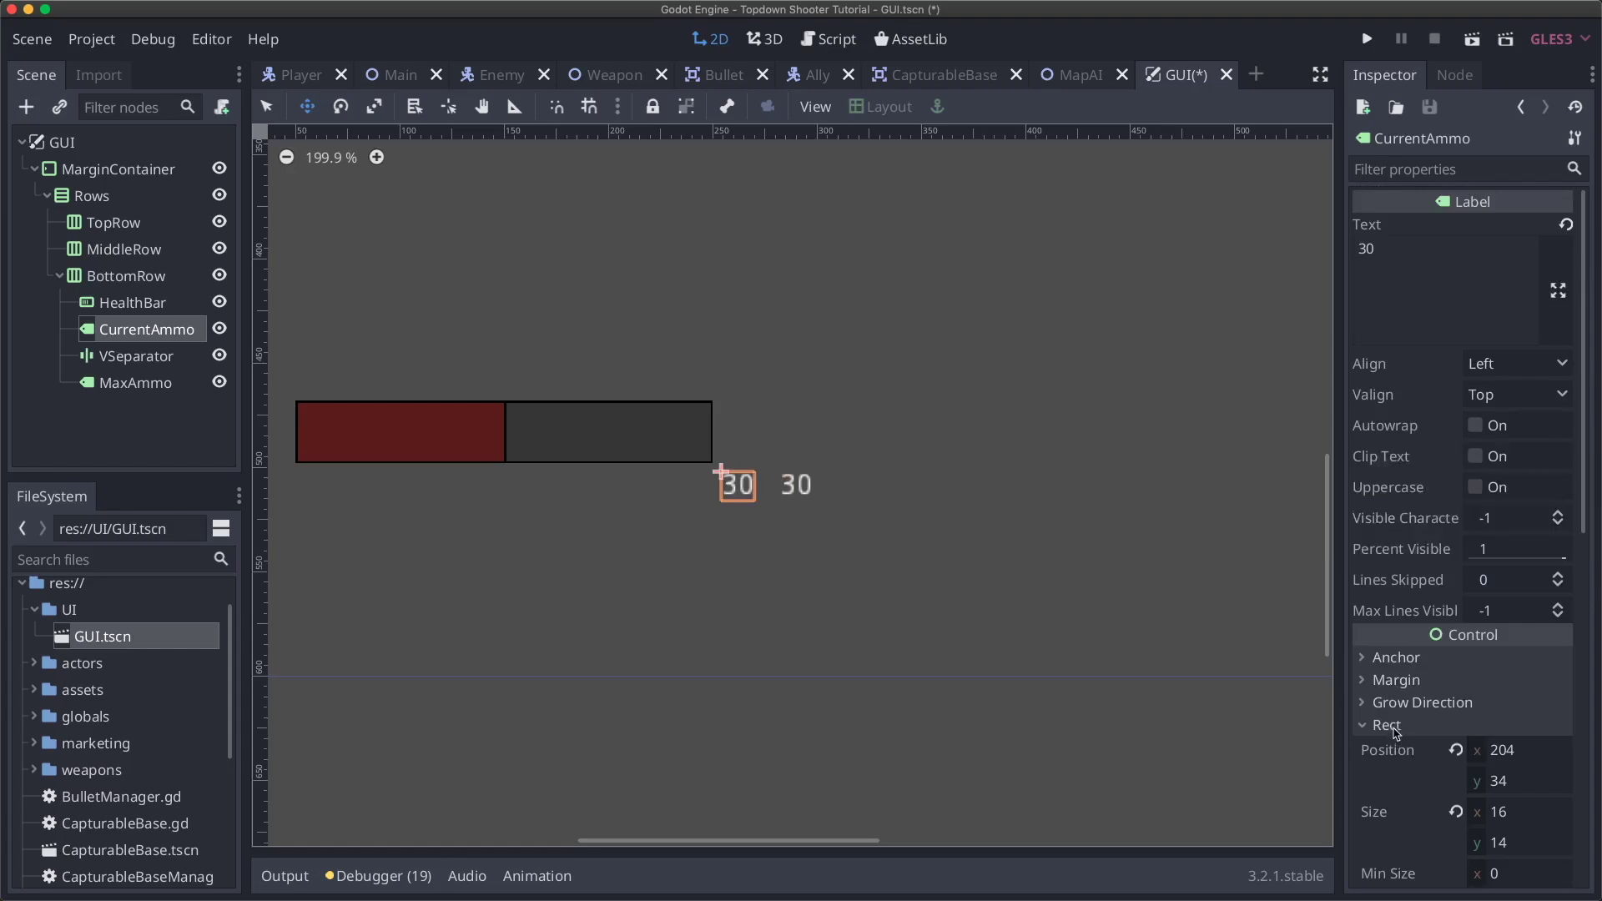
scroll(1396, 733, down, 12)
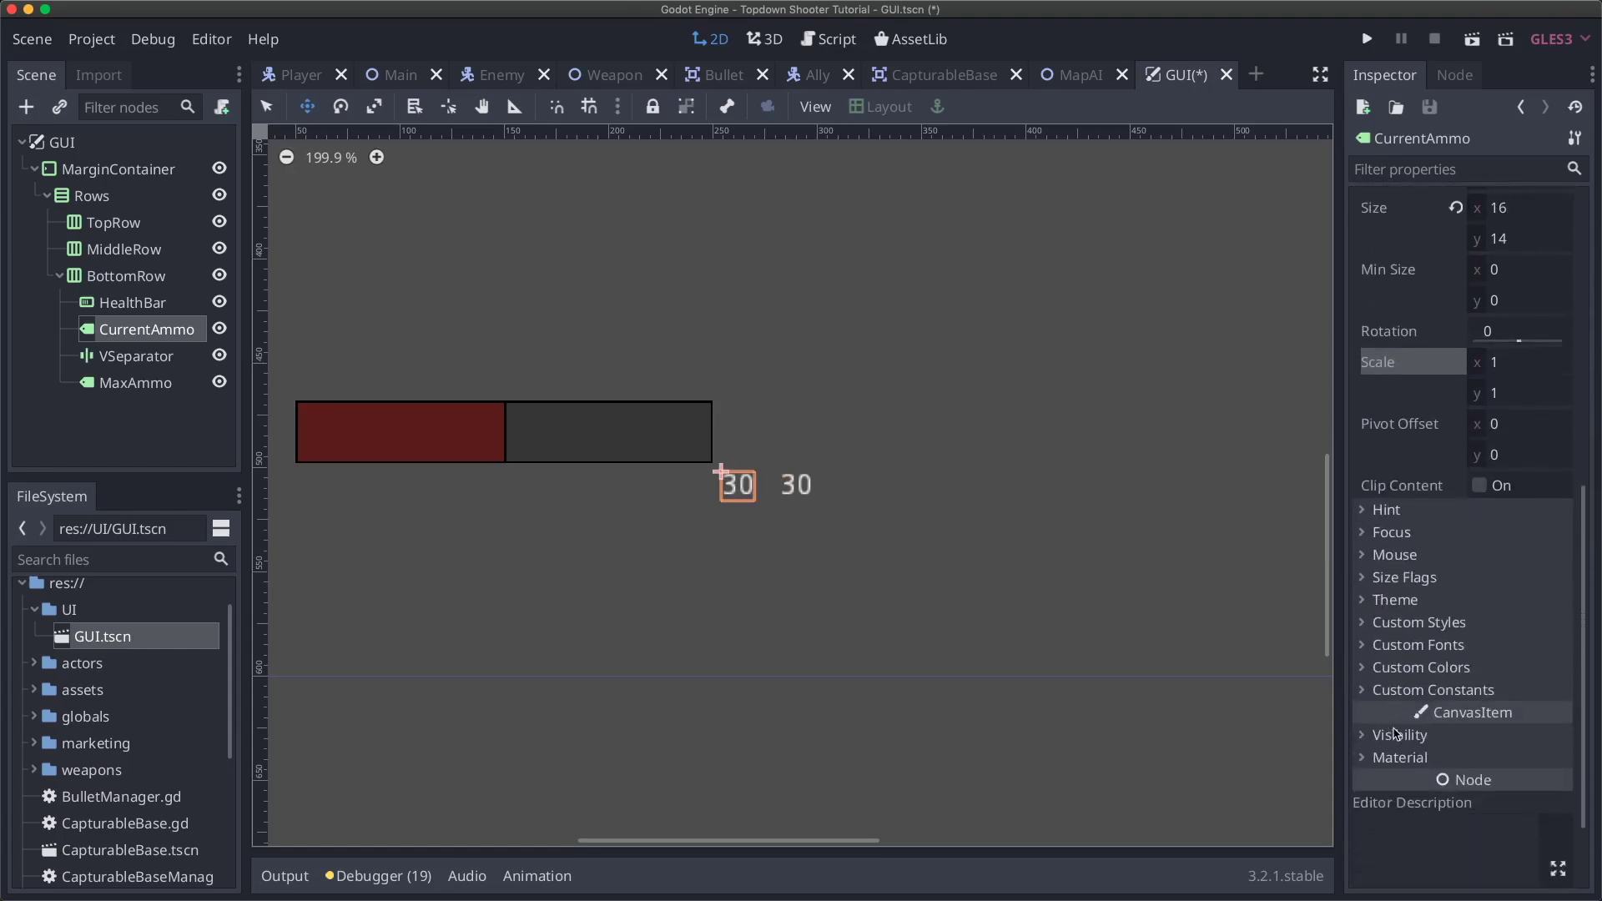
scroll(1396, 733, down, 1)
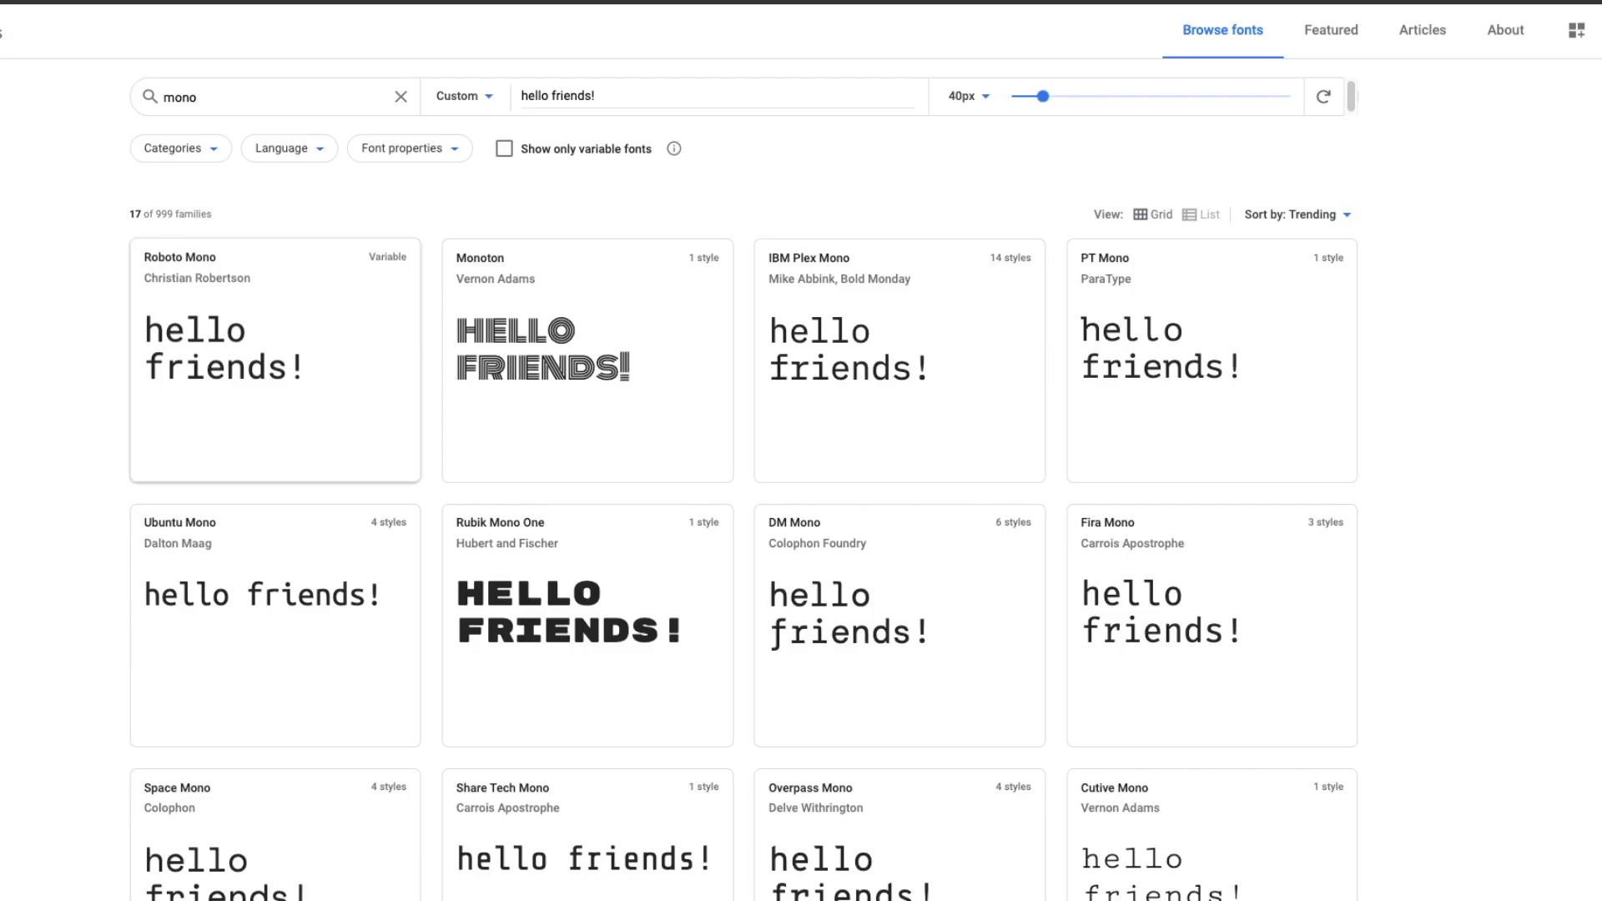
- Open the Roboto Mono family page and select its Regular 400 style
click(236, 336)
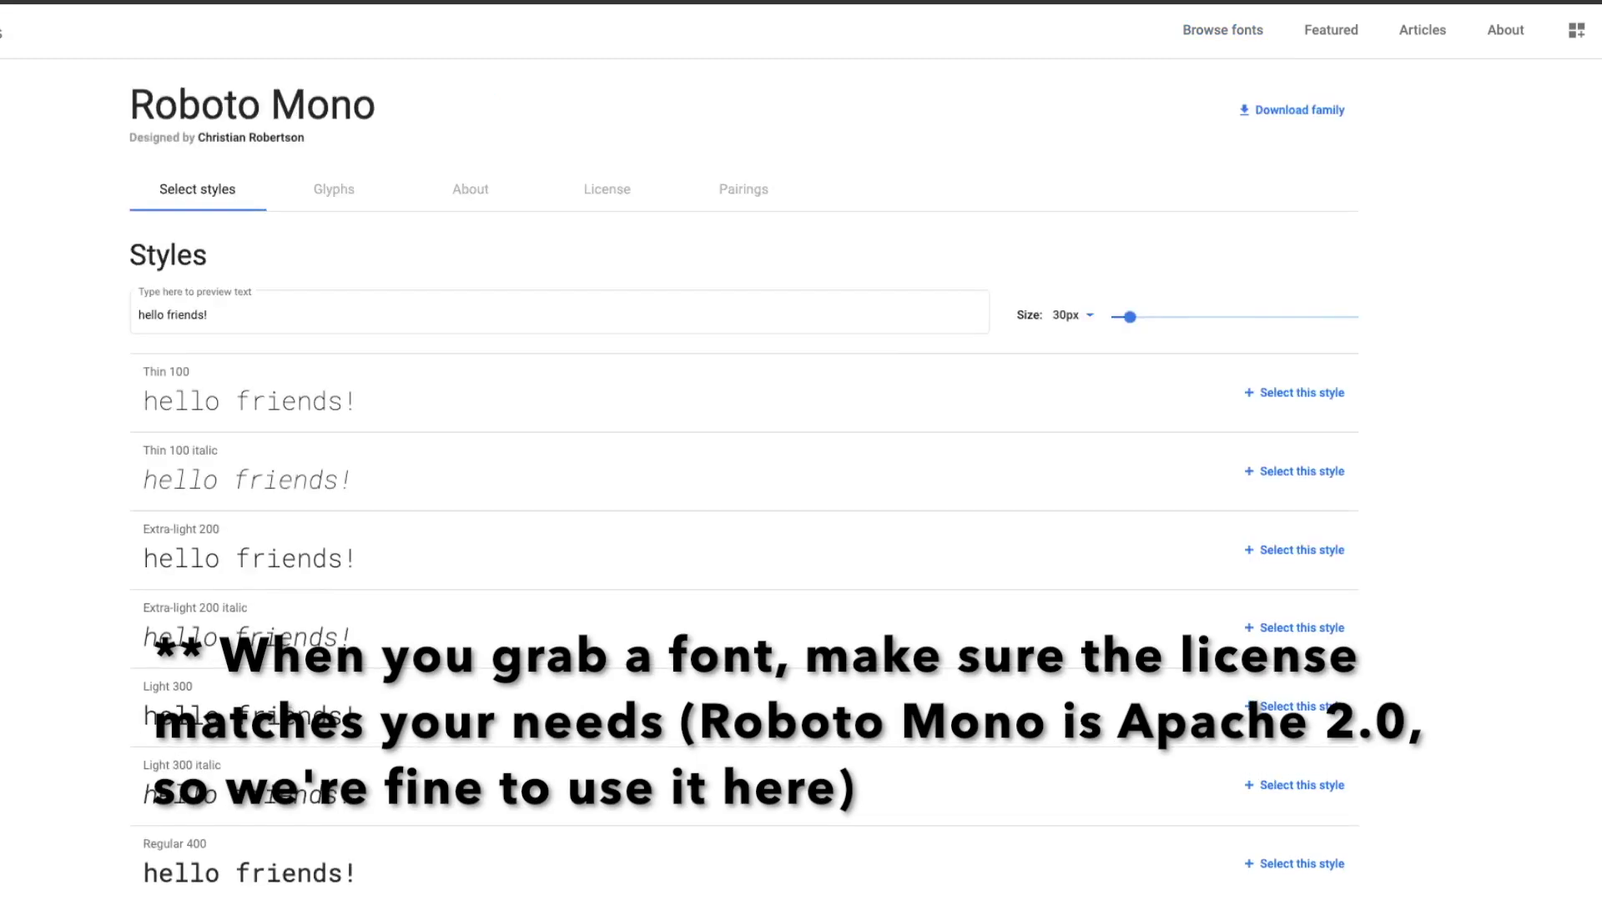
scroll(801, 451, down, 3)
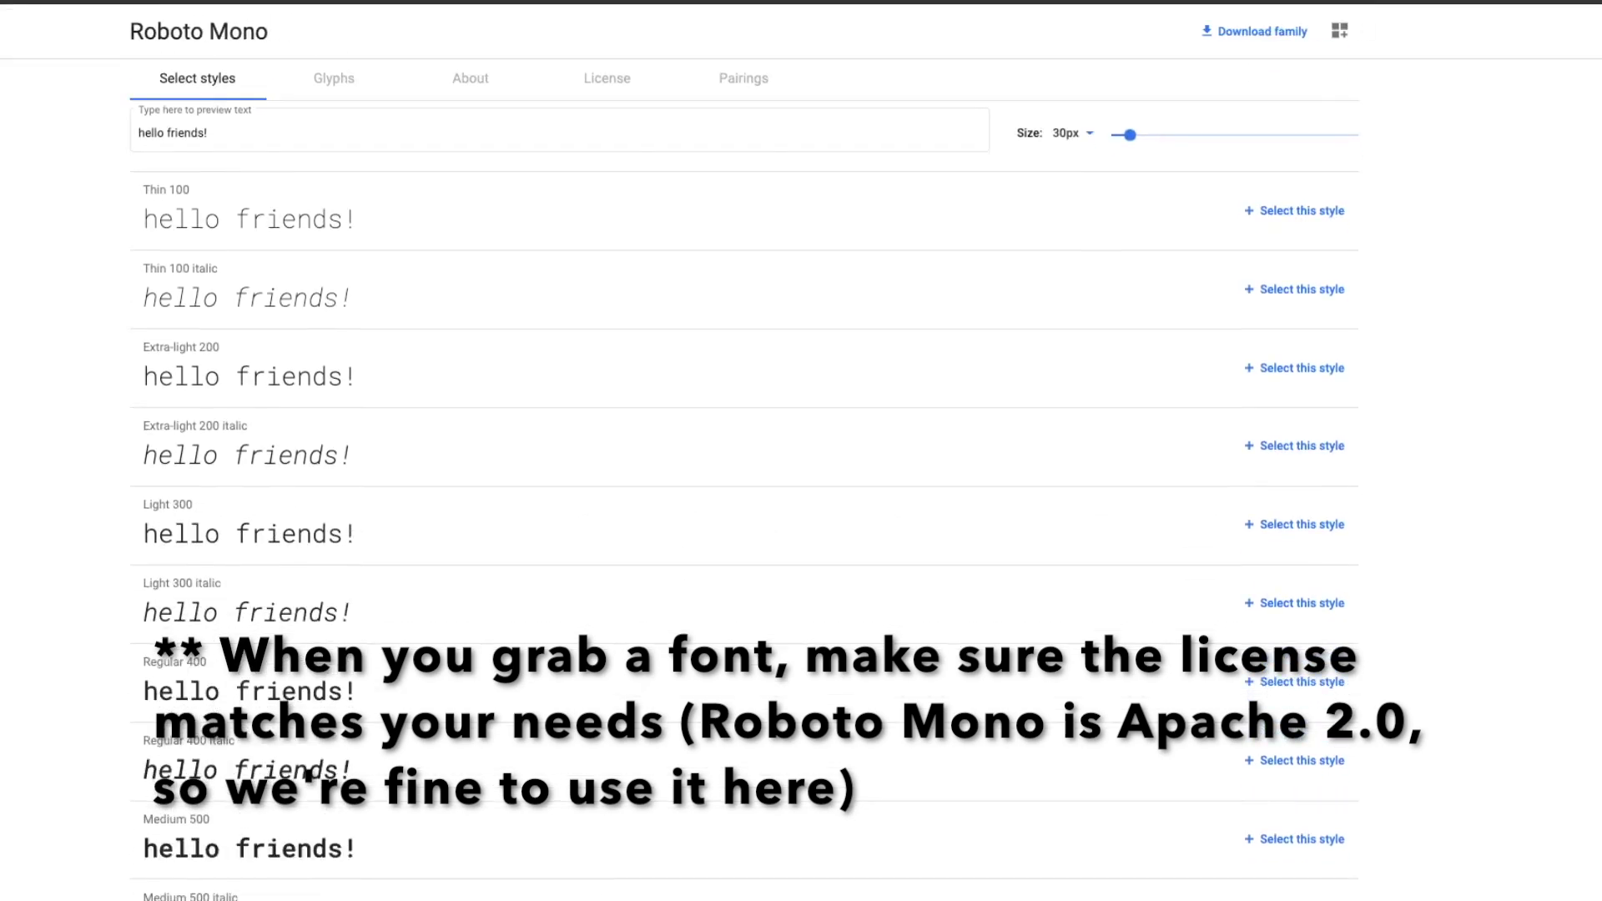
scroll(801, 450, down, 3)
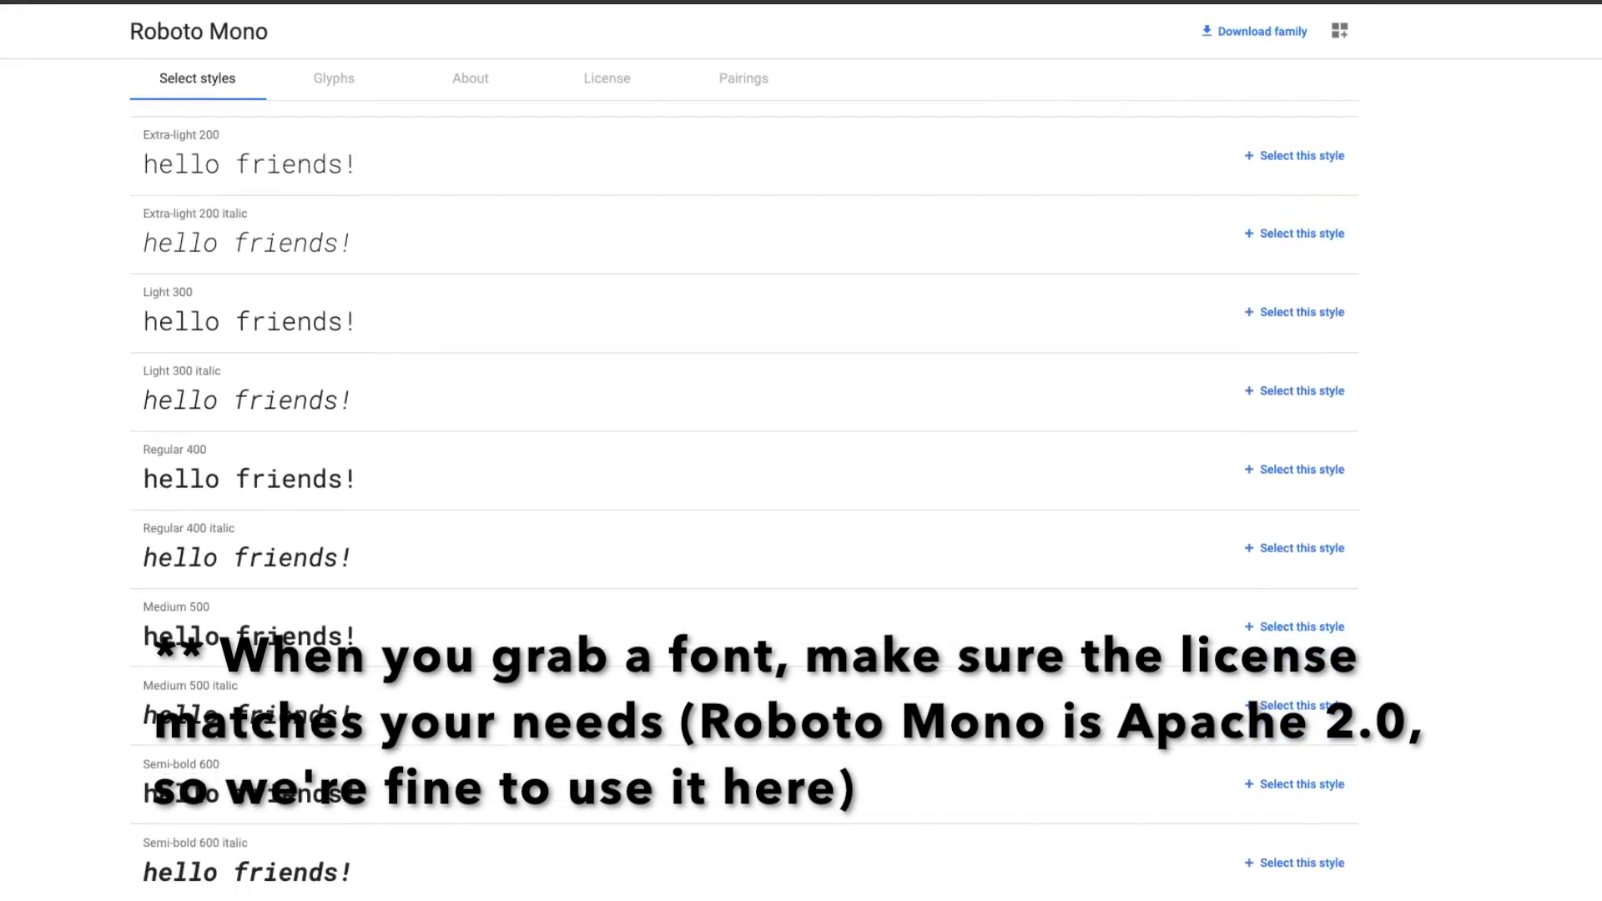
scroll(801, 450, up, 2)
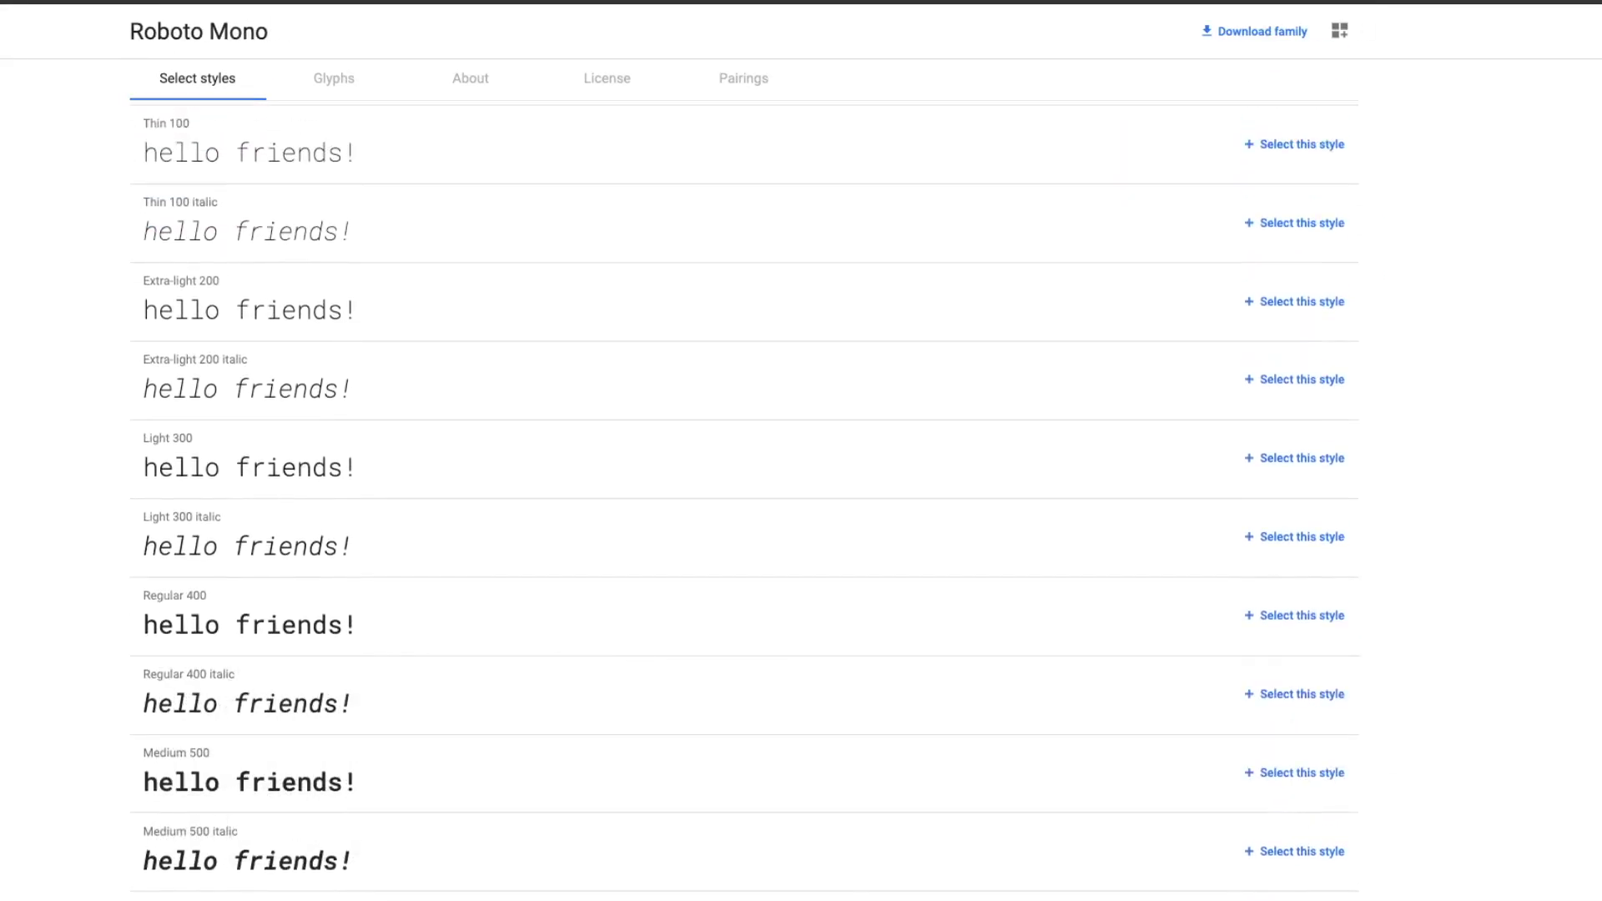
scroll(746, 501, up, 3)
scroll(746, 501, down, 7)
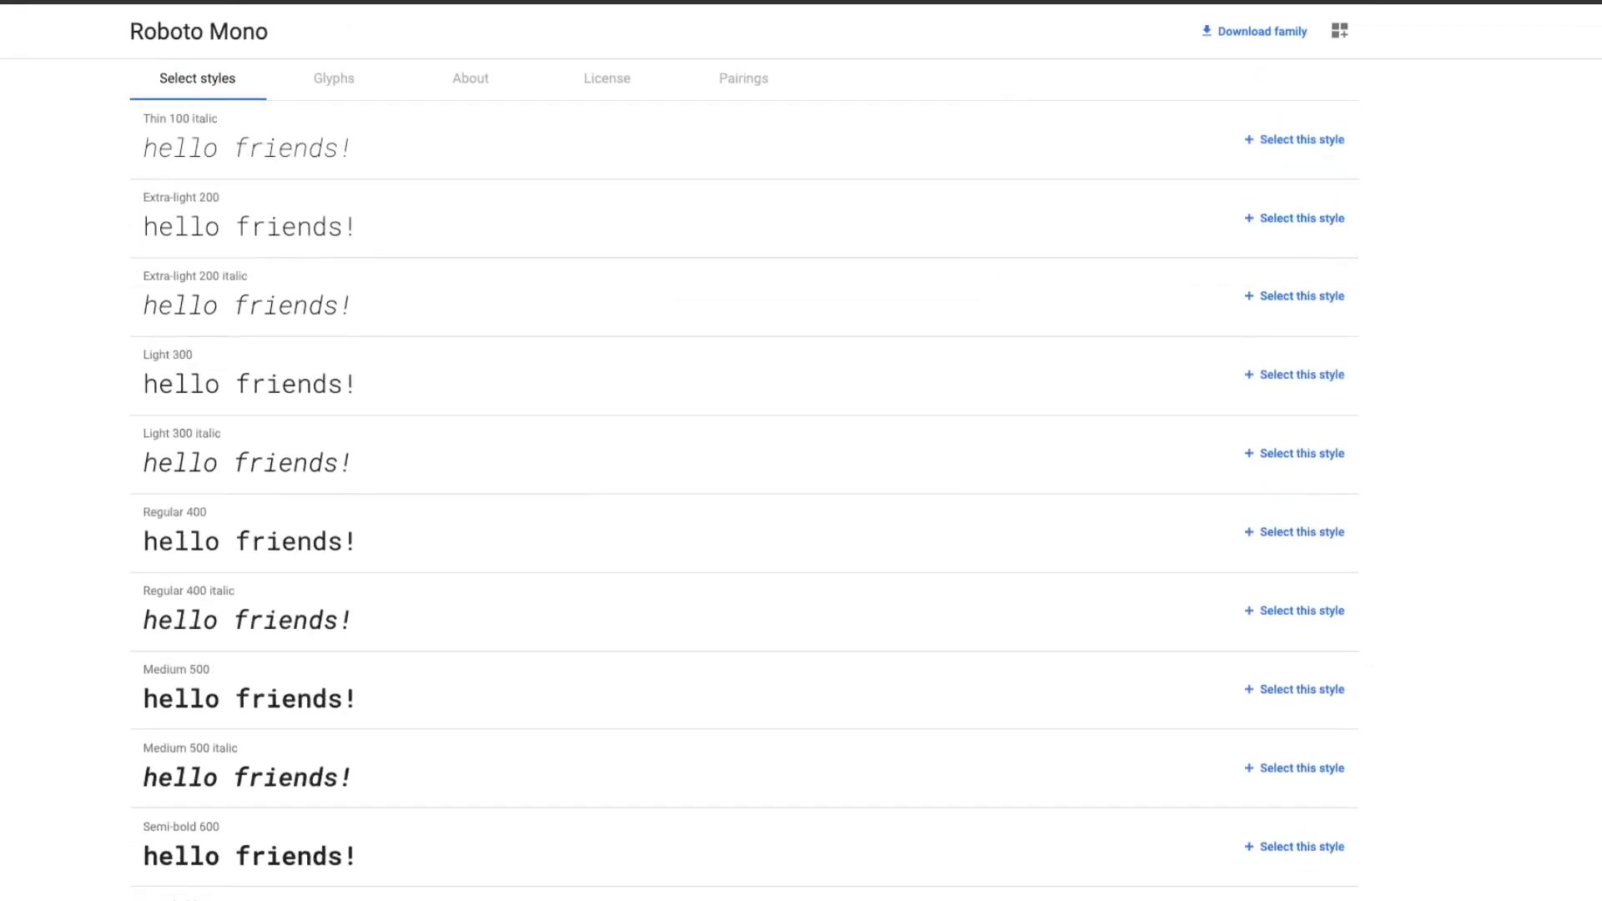
scroll(746, 501, down, 1)
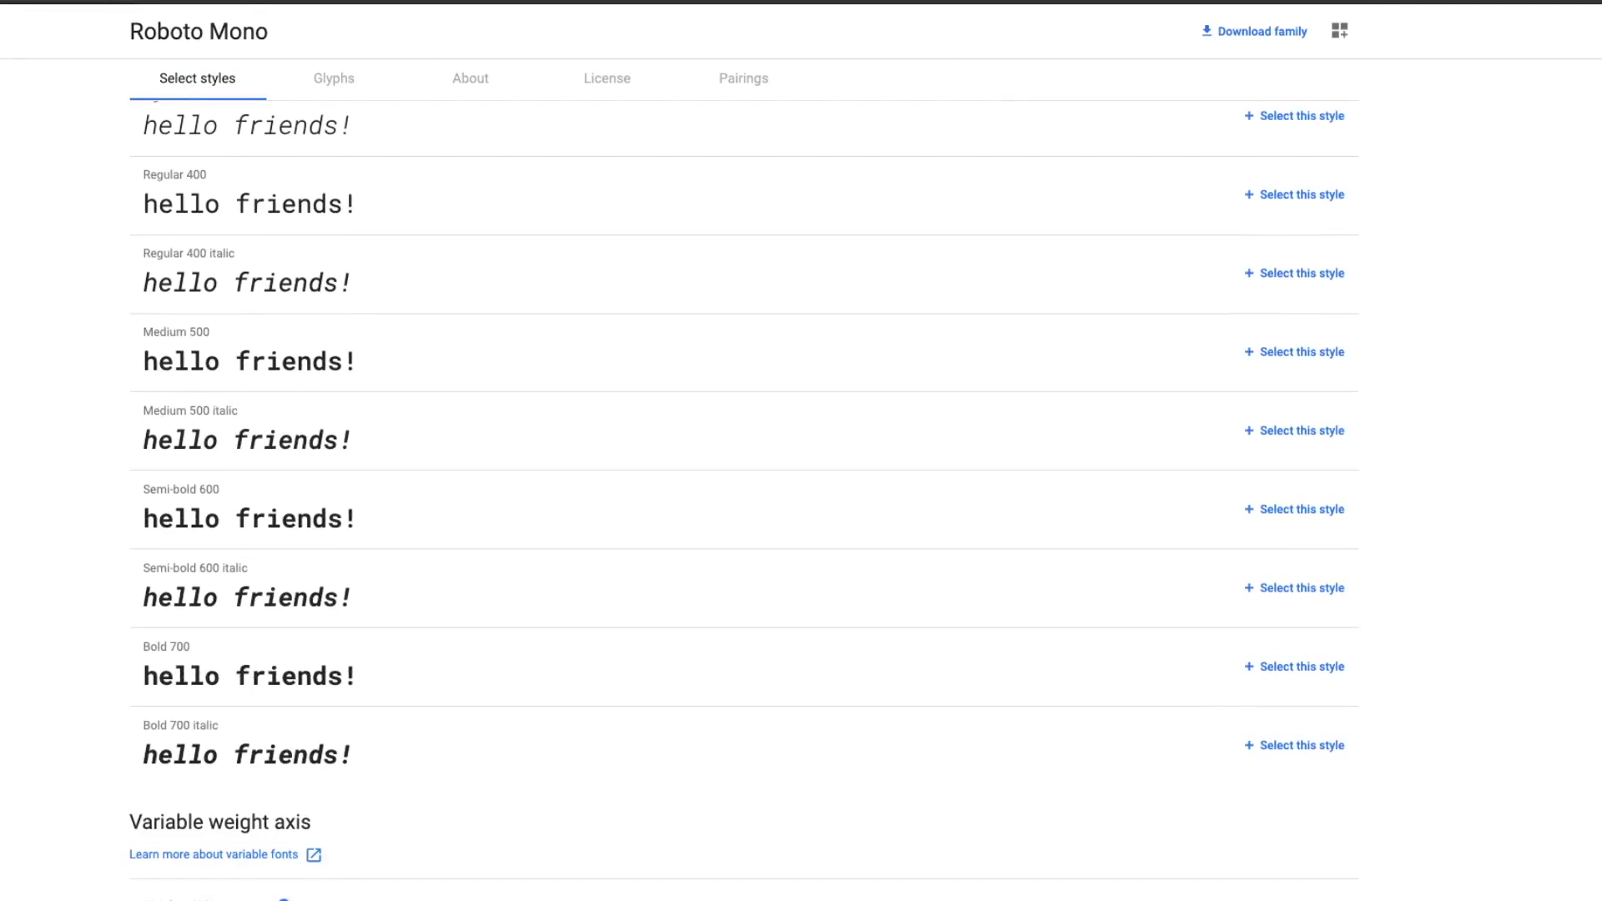
scroll(746, 501, up, 5)
scroll(746, 500, up, 2)
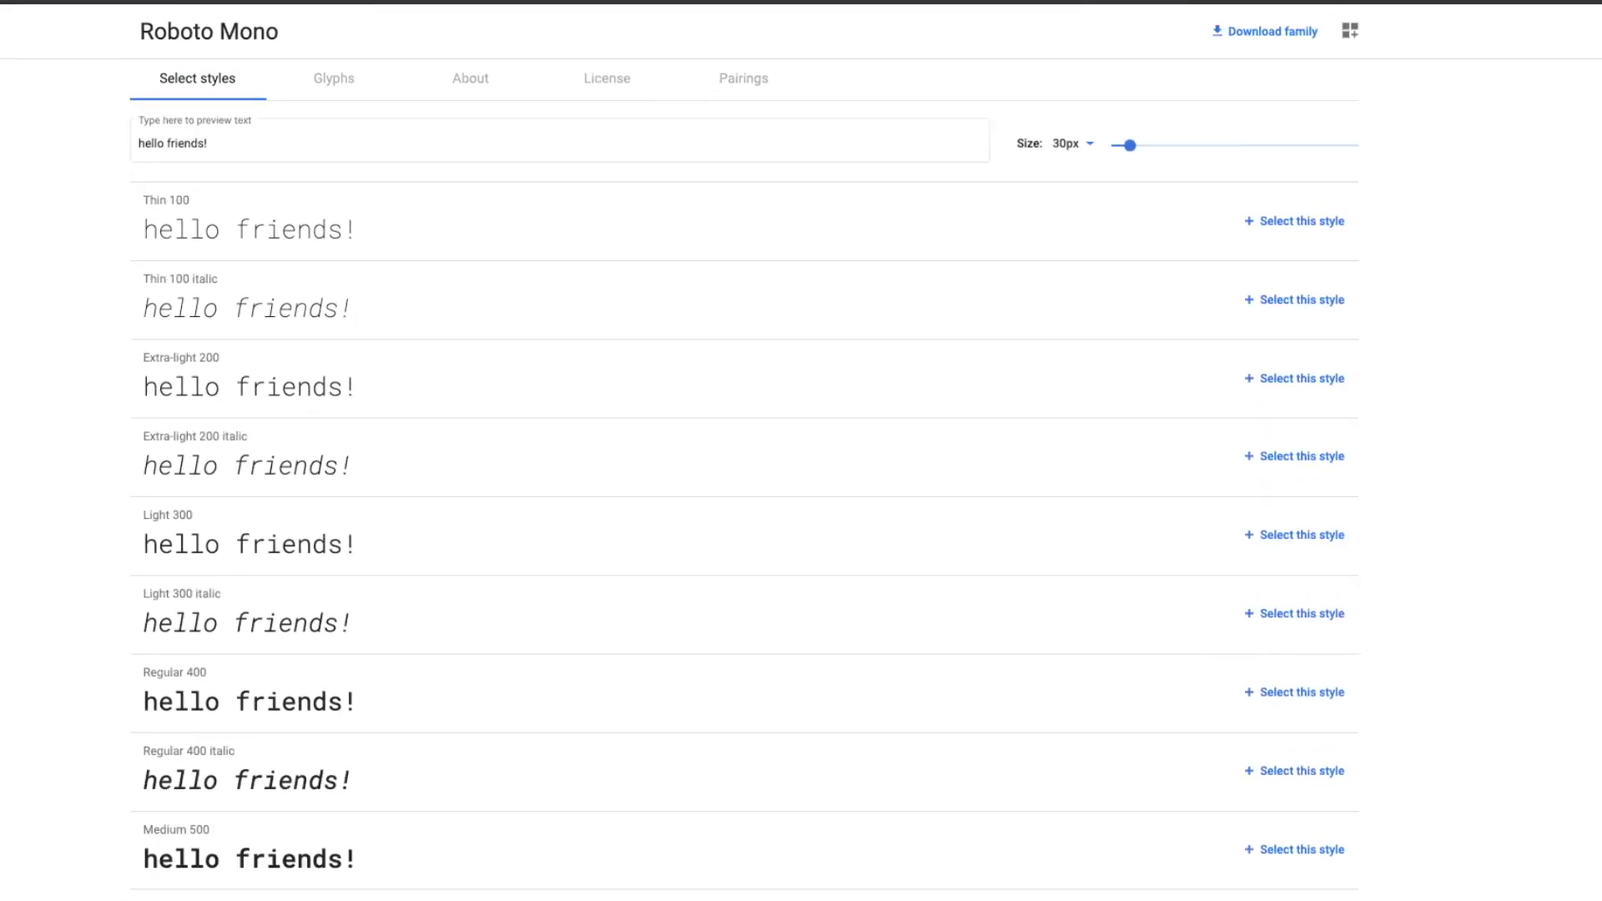
scroll(747, 501, down, 1)
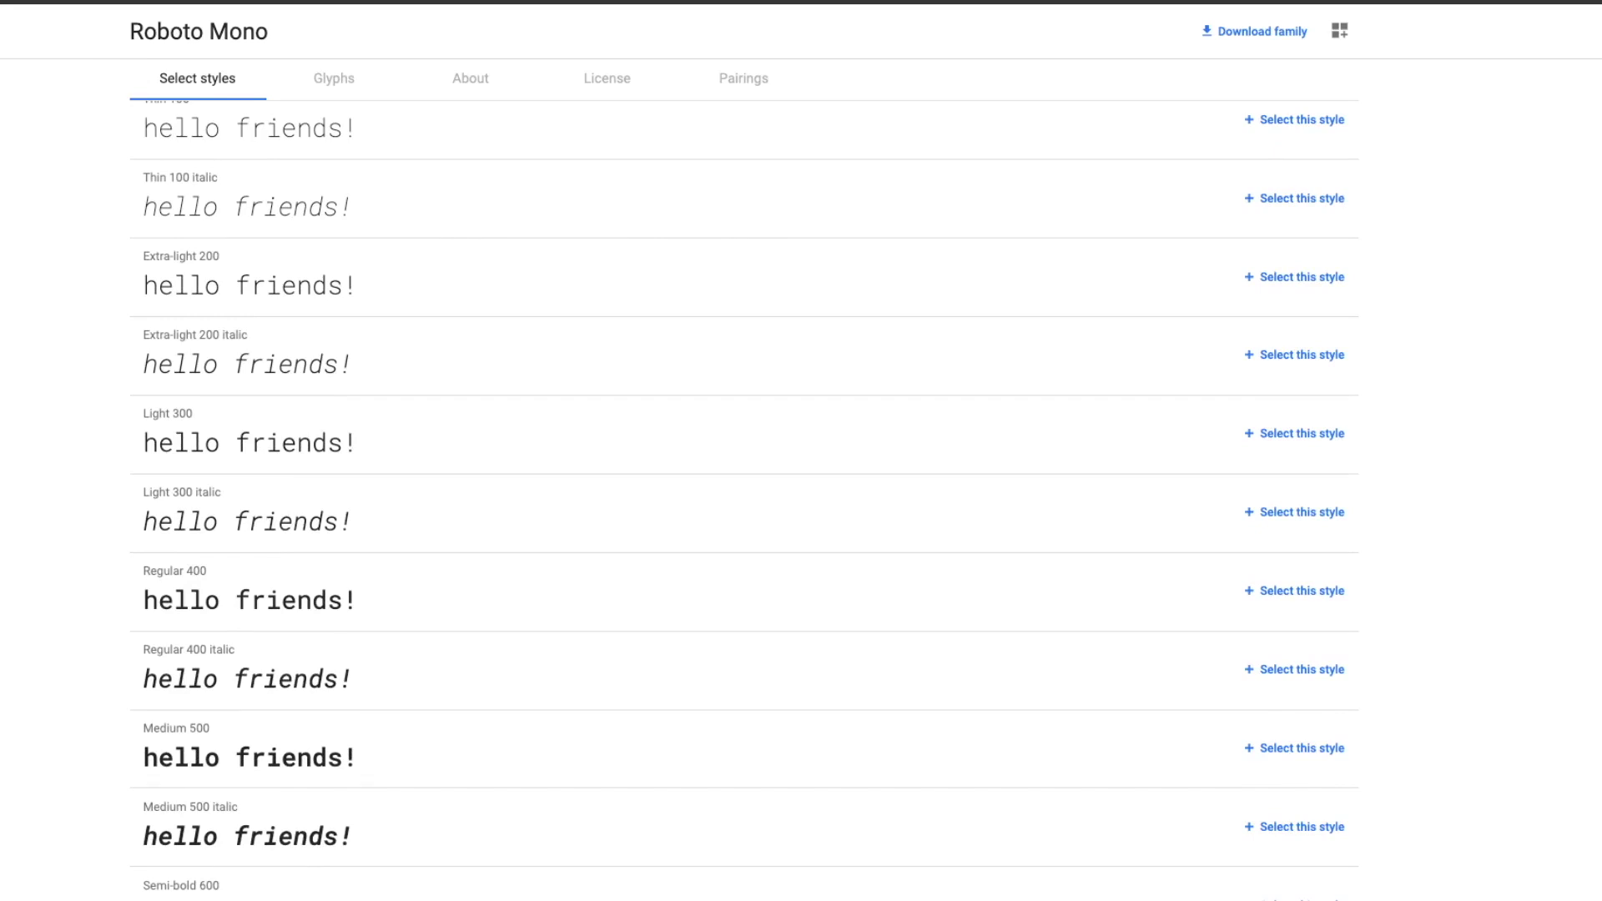
click(1302, 591)
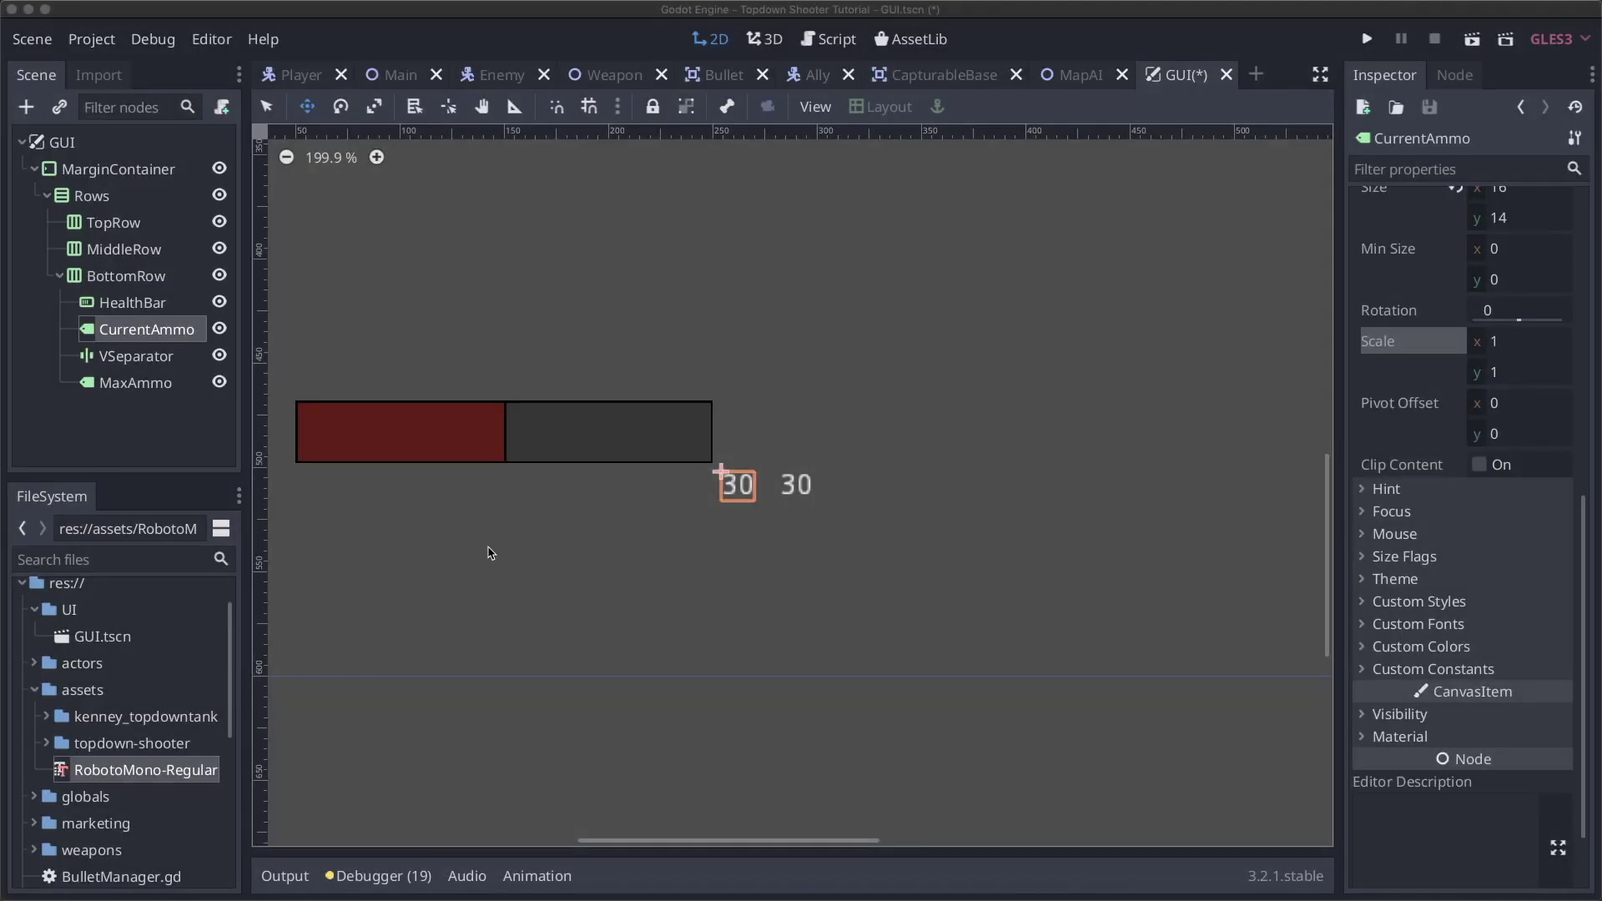
click(120, 774)
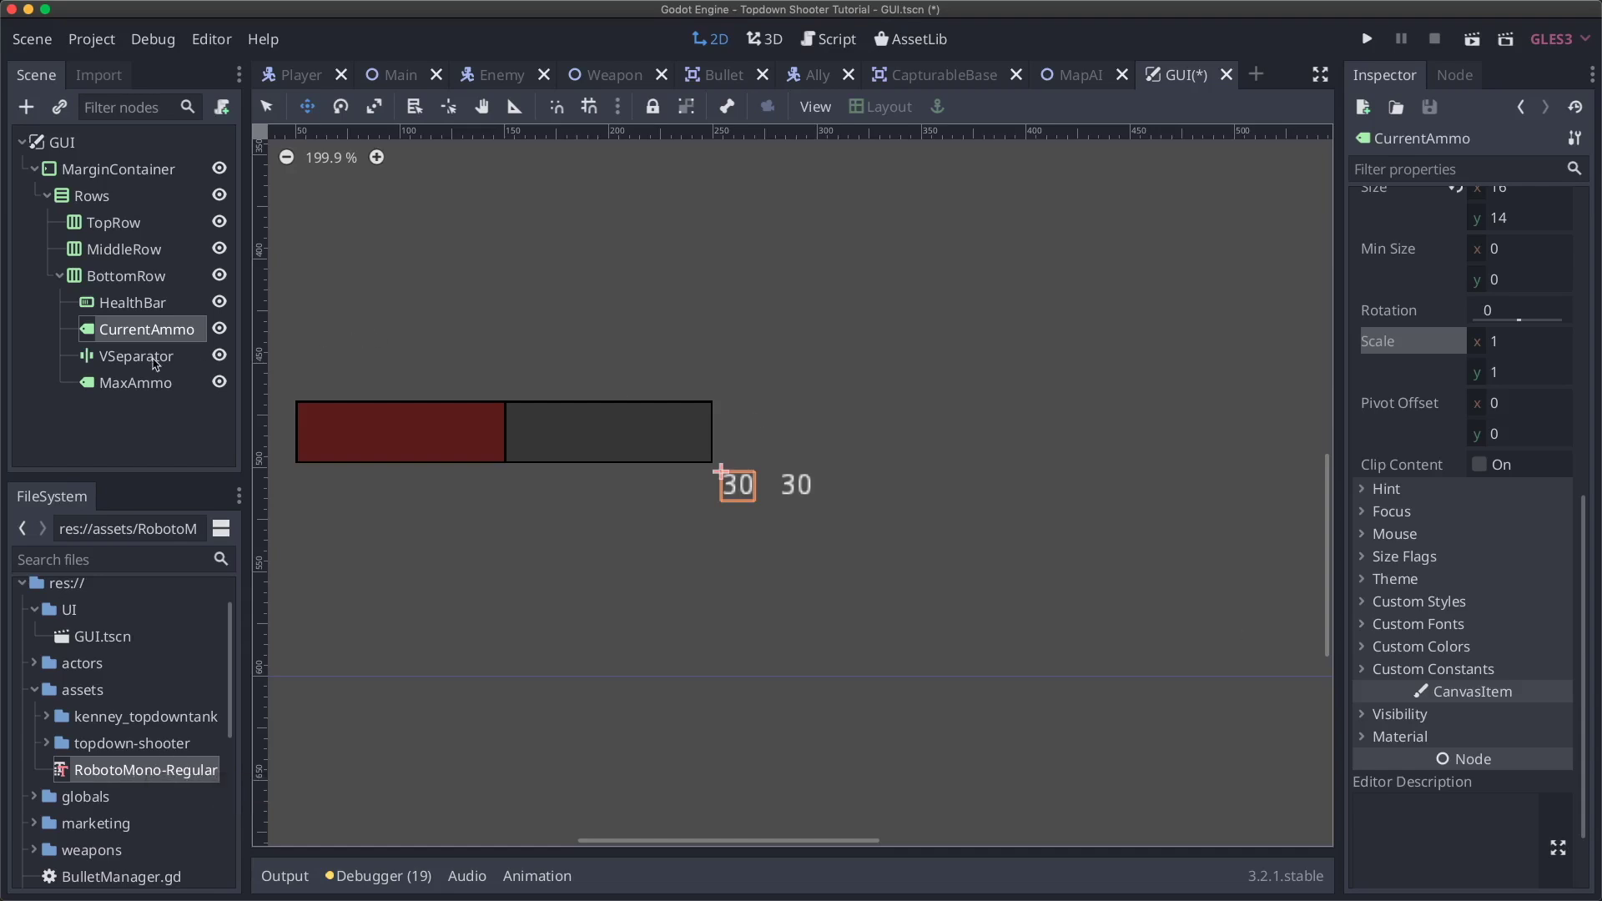
- Give CurrentAmmo a new dynamic font using RobotoMono-Regular as its font data
click(1462, 624)
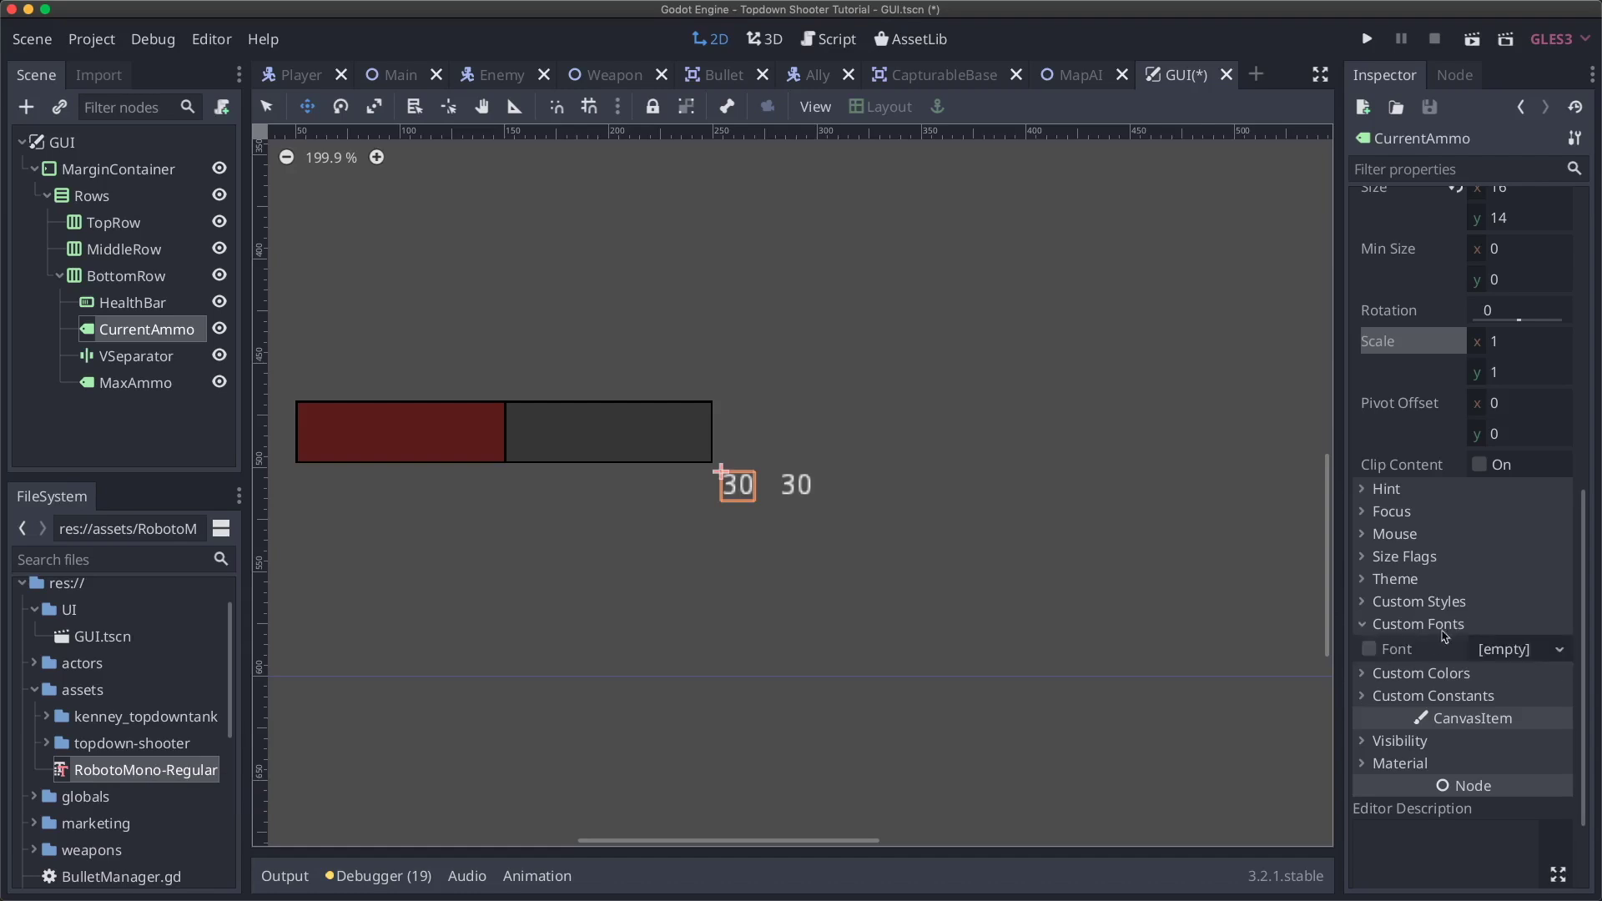
click(1477, 651)
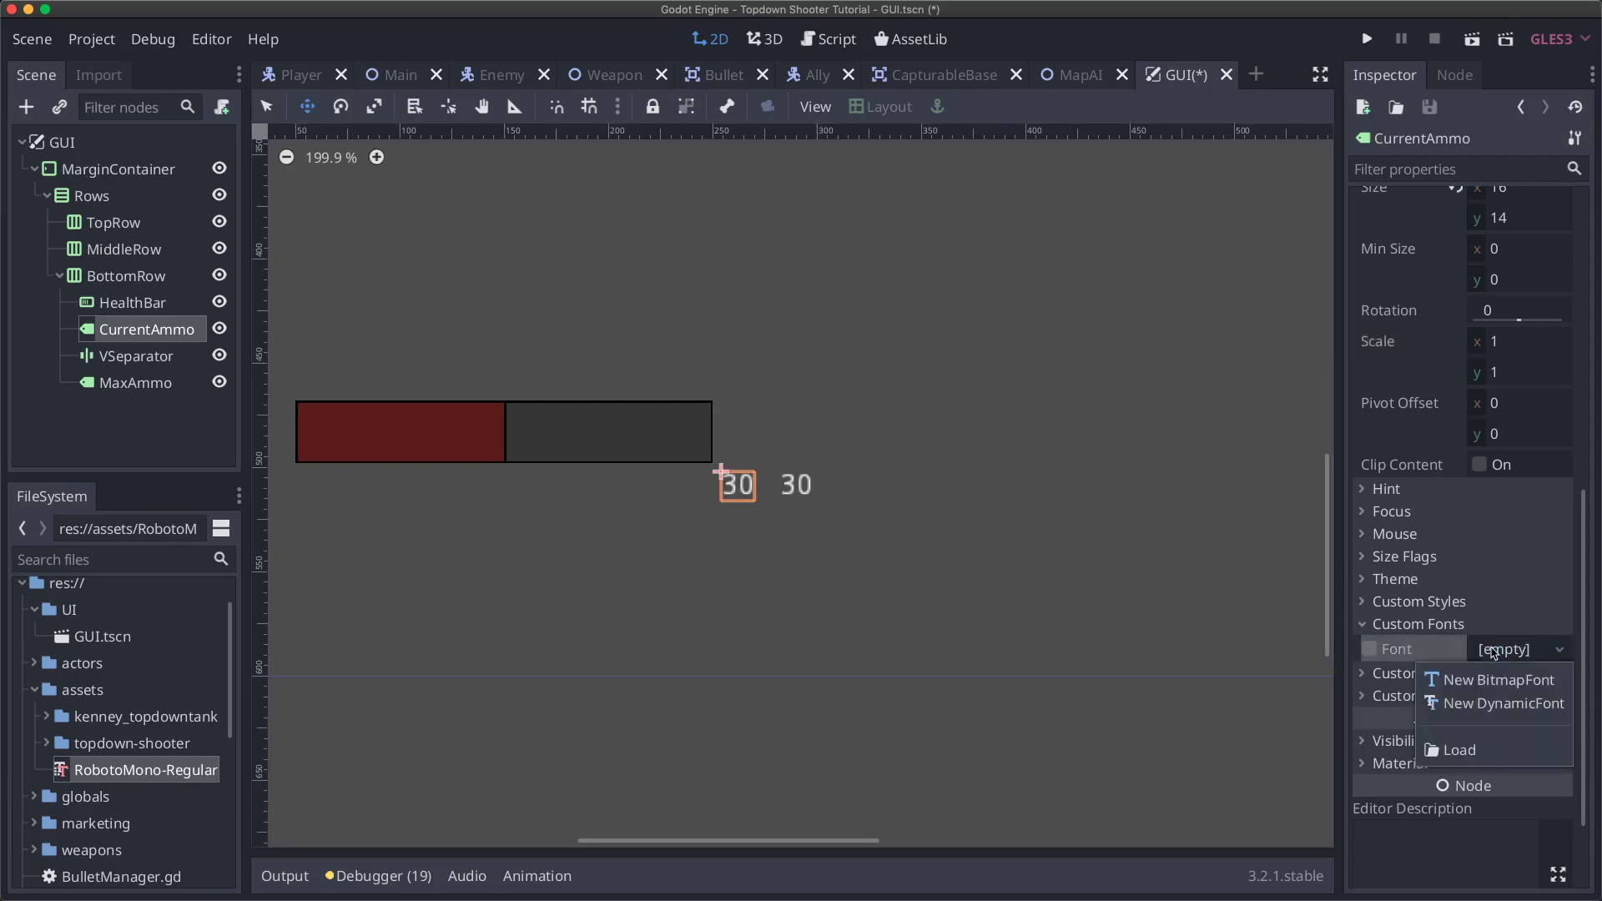
click(1518, 709)
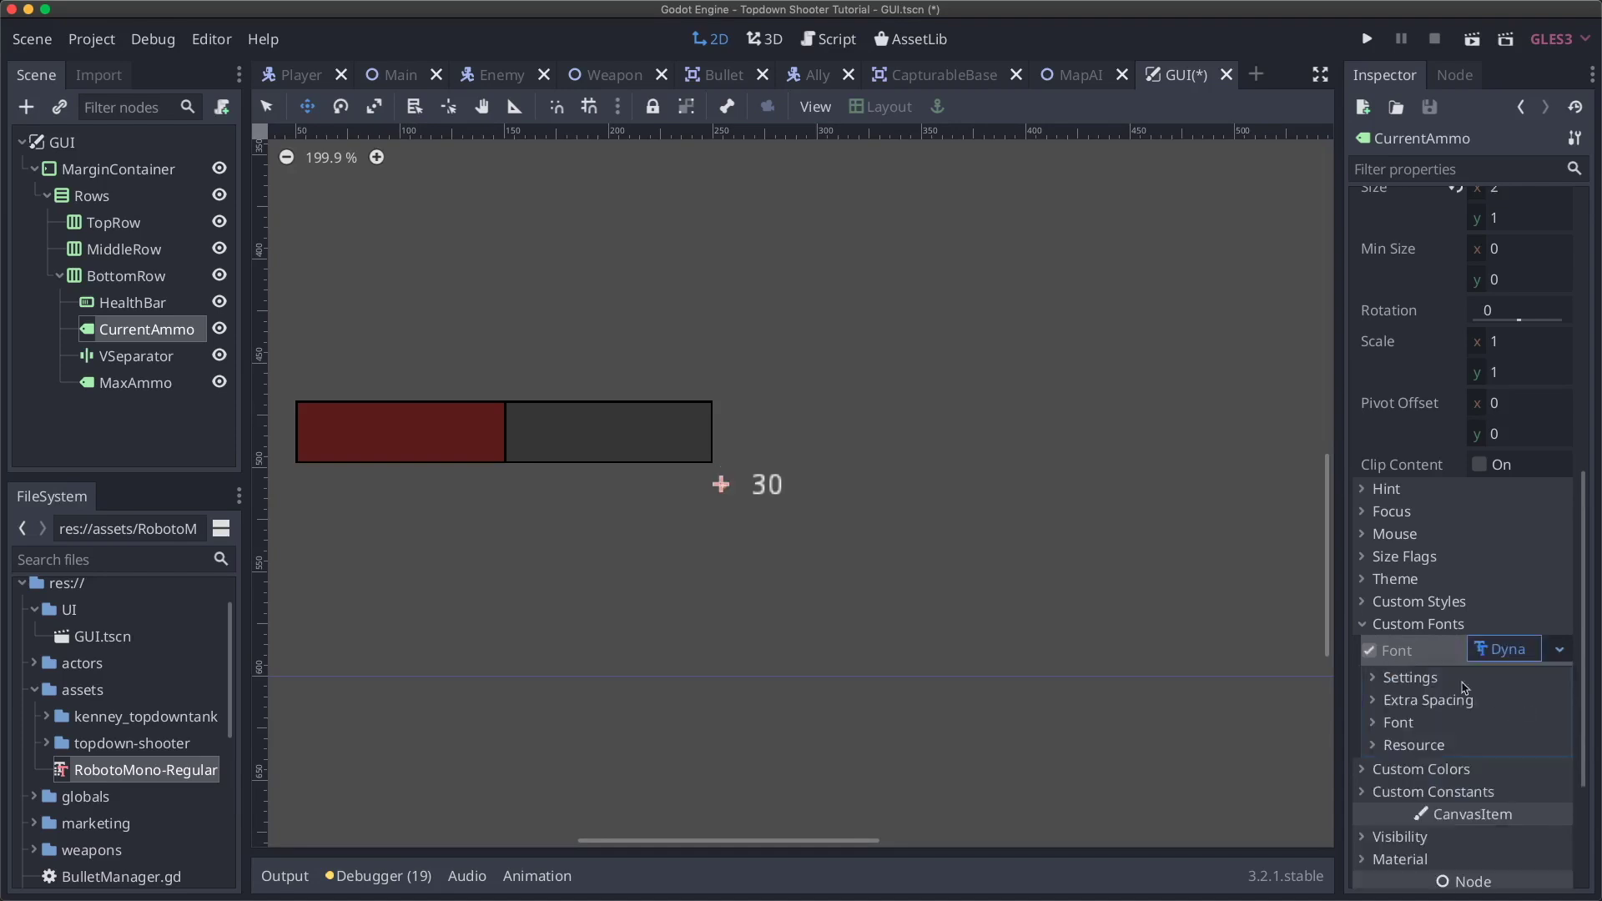
click(1412, 723)
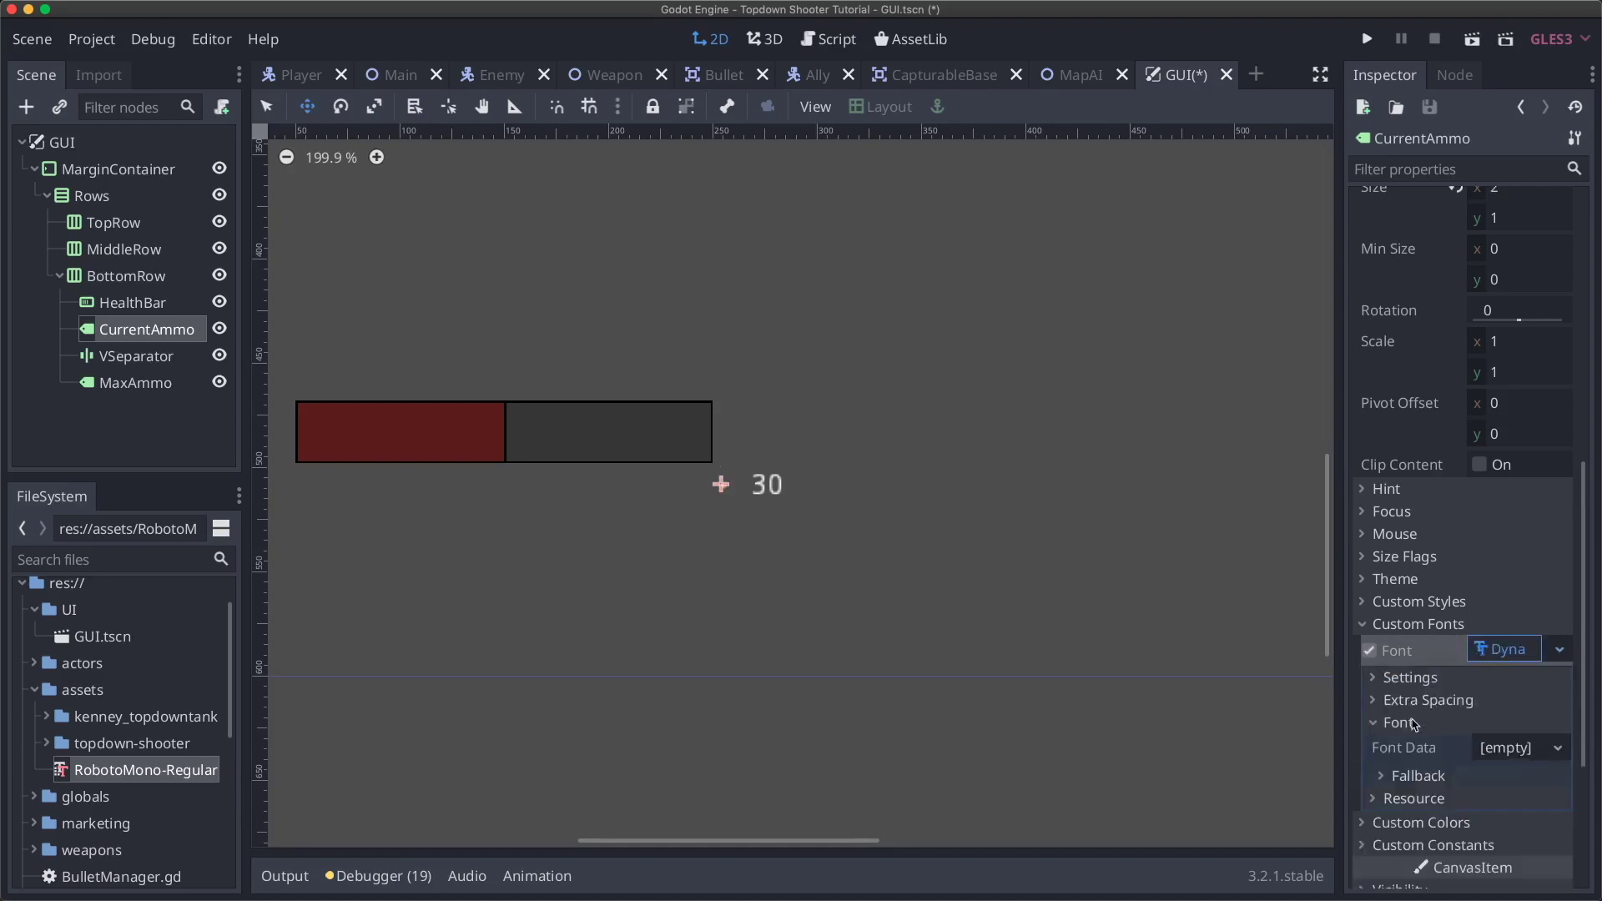
scroll(1434, 719, down, 3)
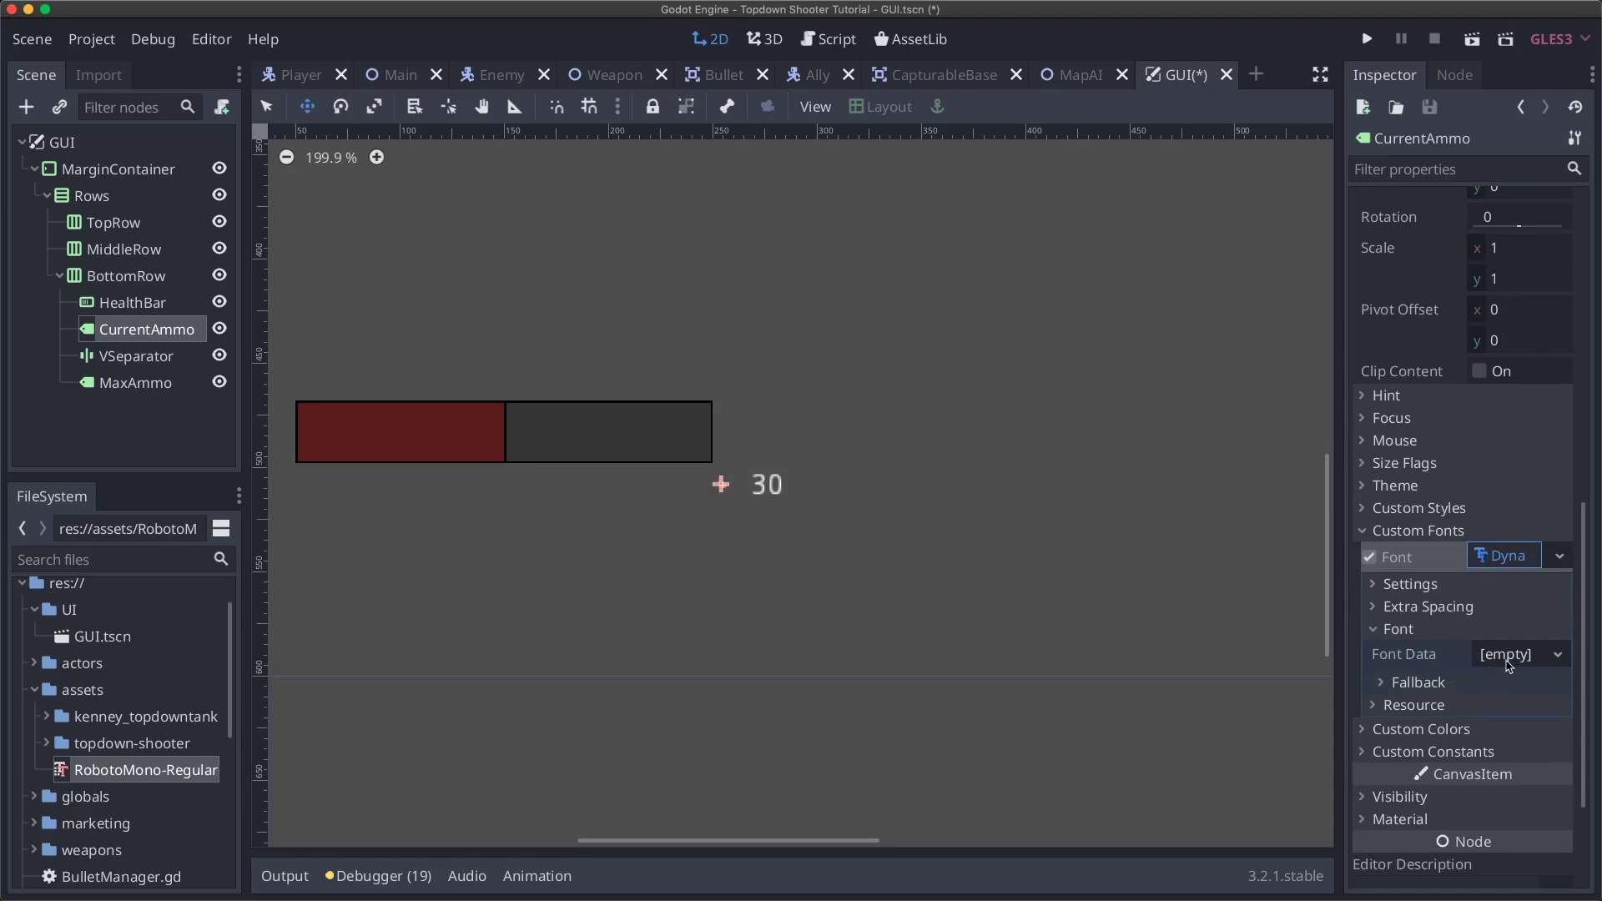
drag(152, 776, 1507, 651)
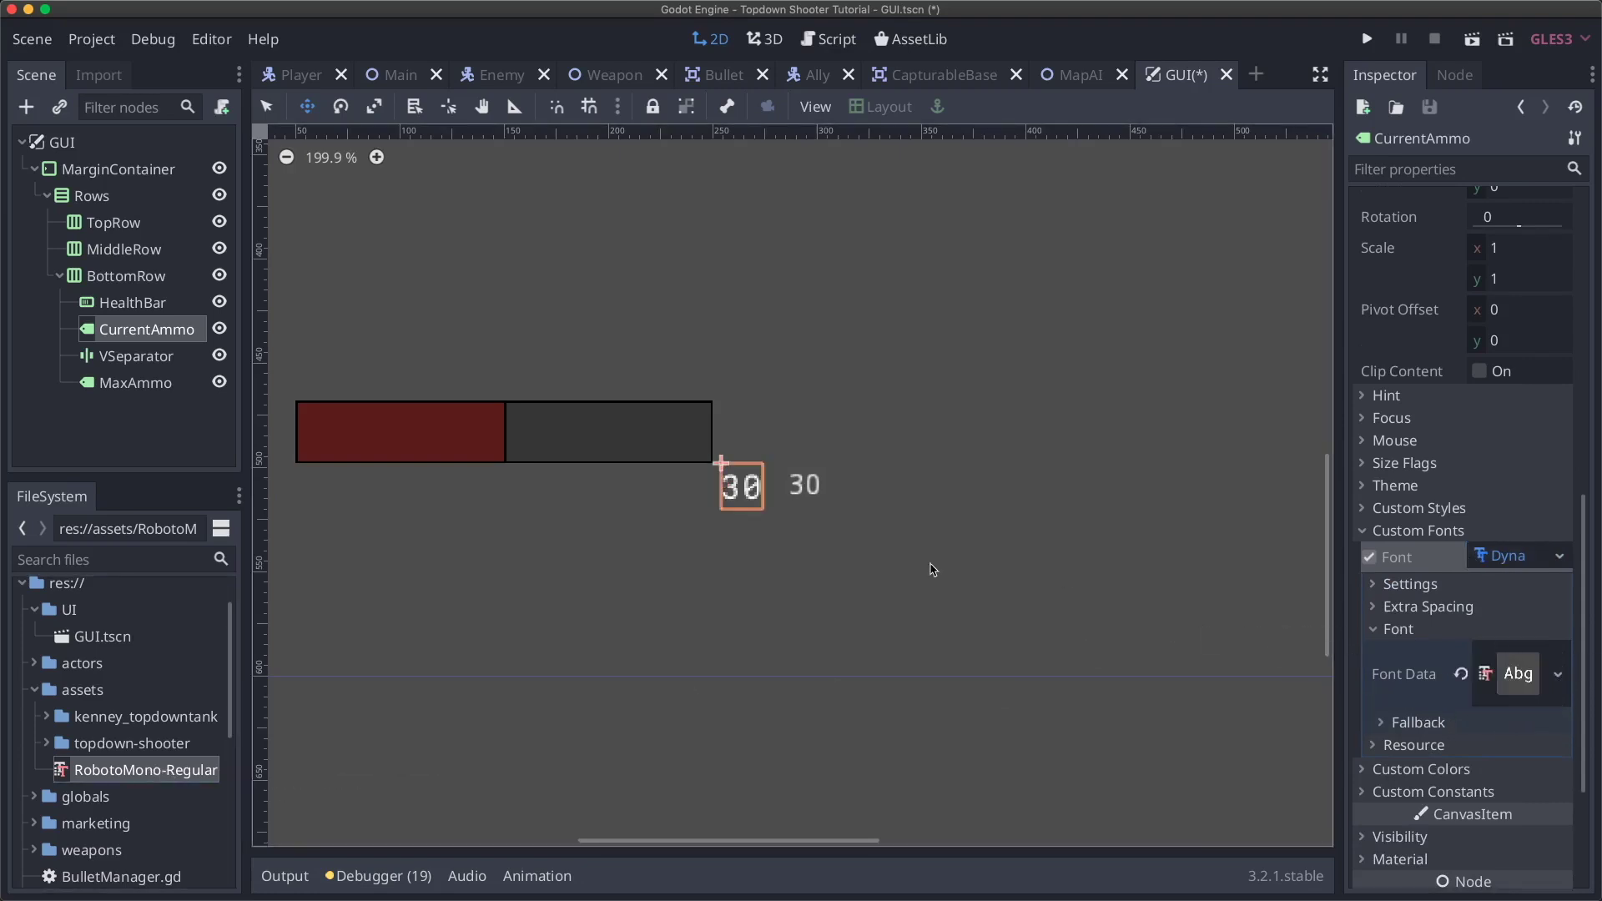
scroll(735, 518, up, 4)
scroll(732, 511, down, 3)
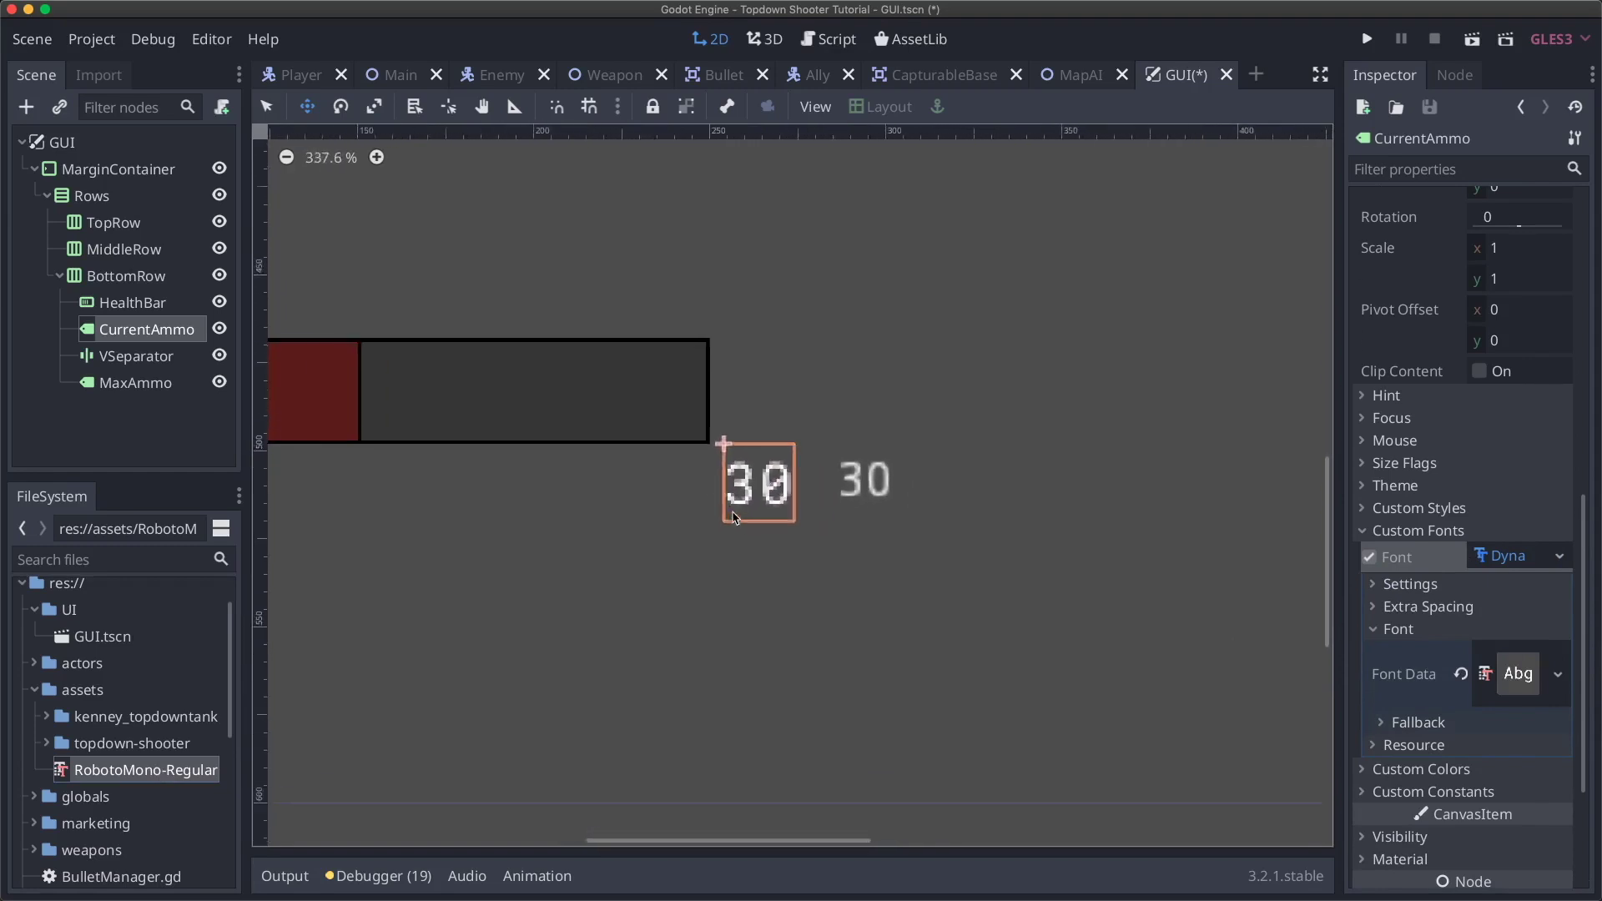
- Set the dynamic font's size to 32, then raise it to 36
click(1444, 586)
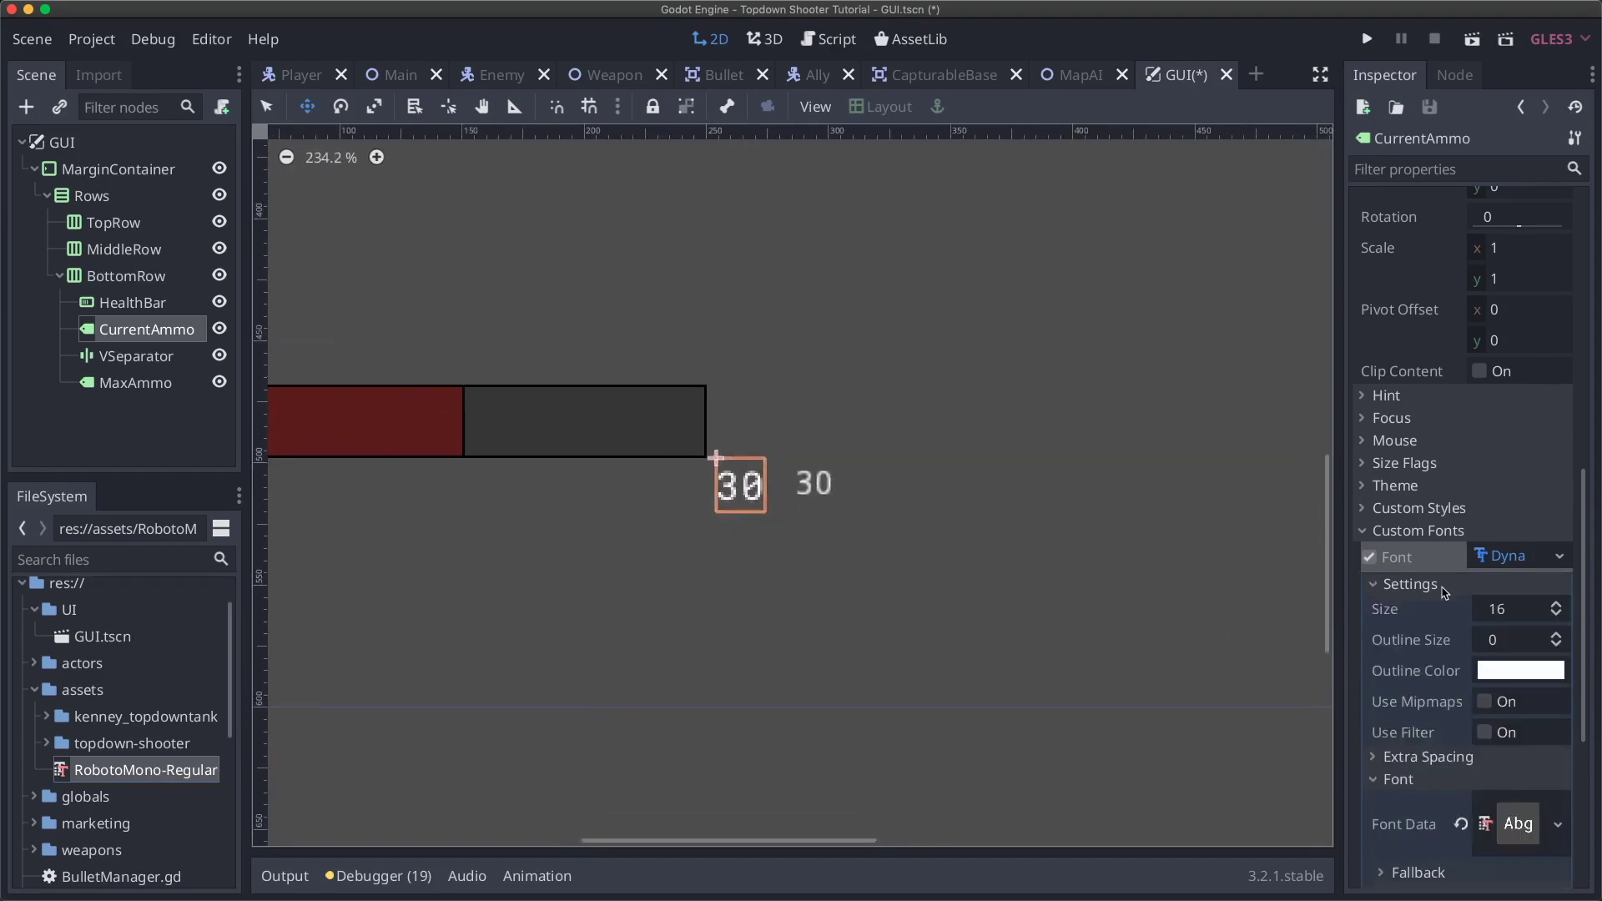
click(1520, 615)
text(32)
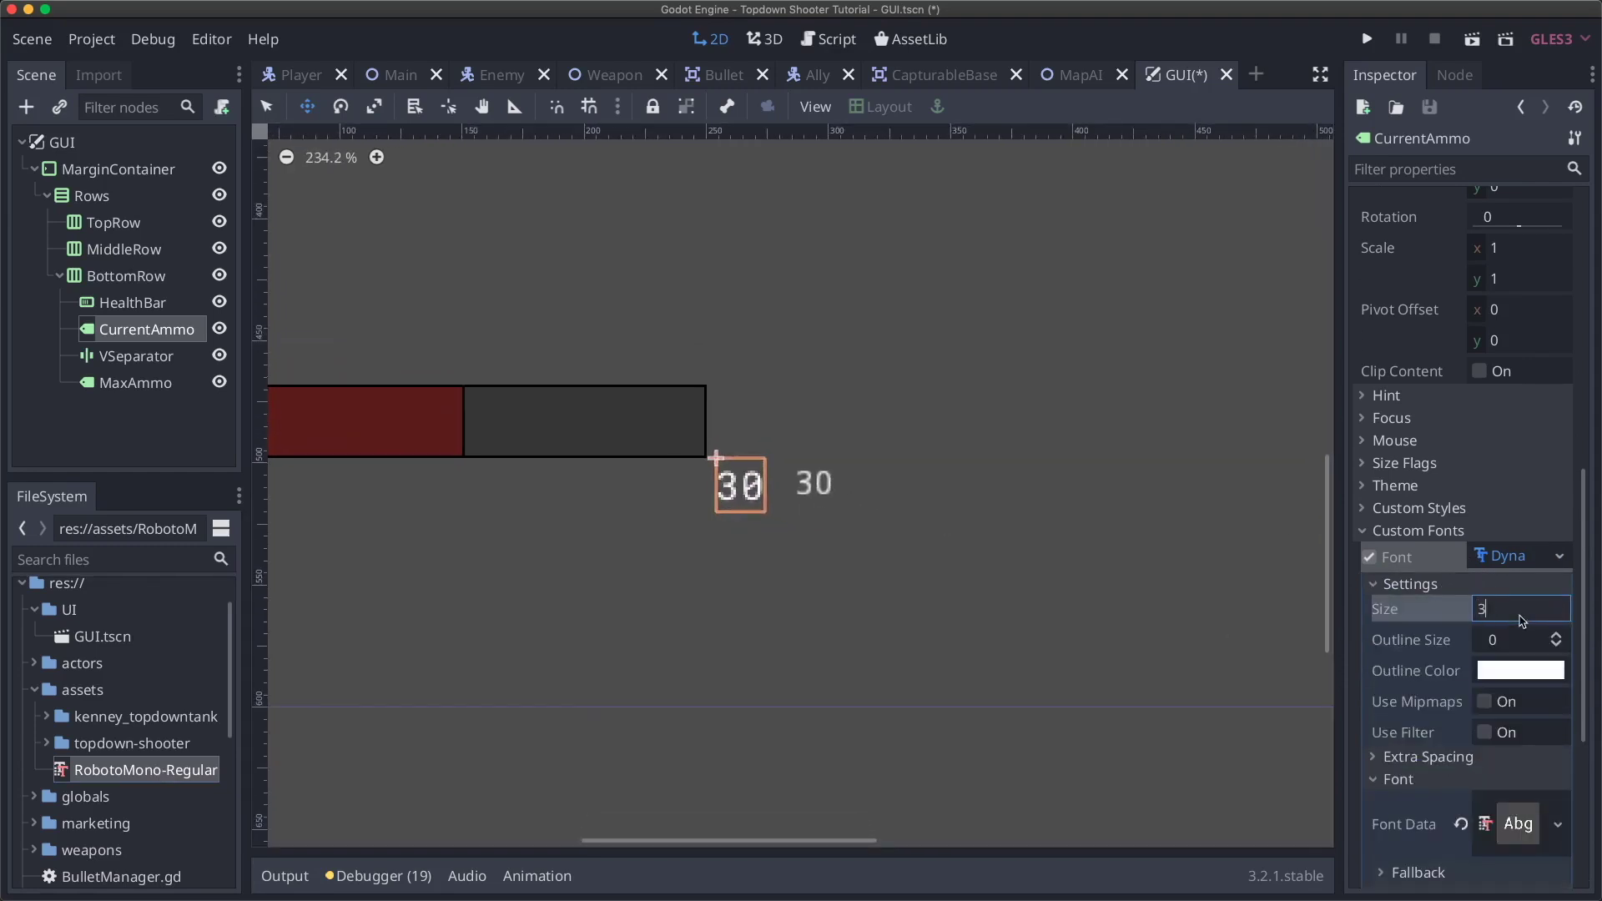
key(Return)
scroll(905, 598, down, 8)
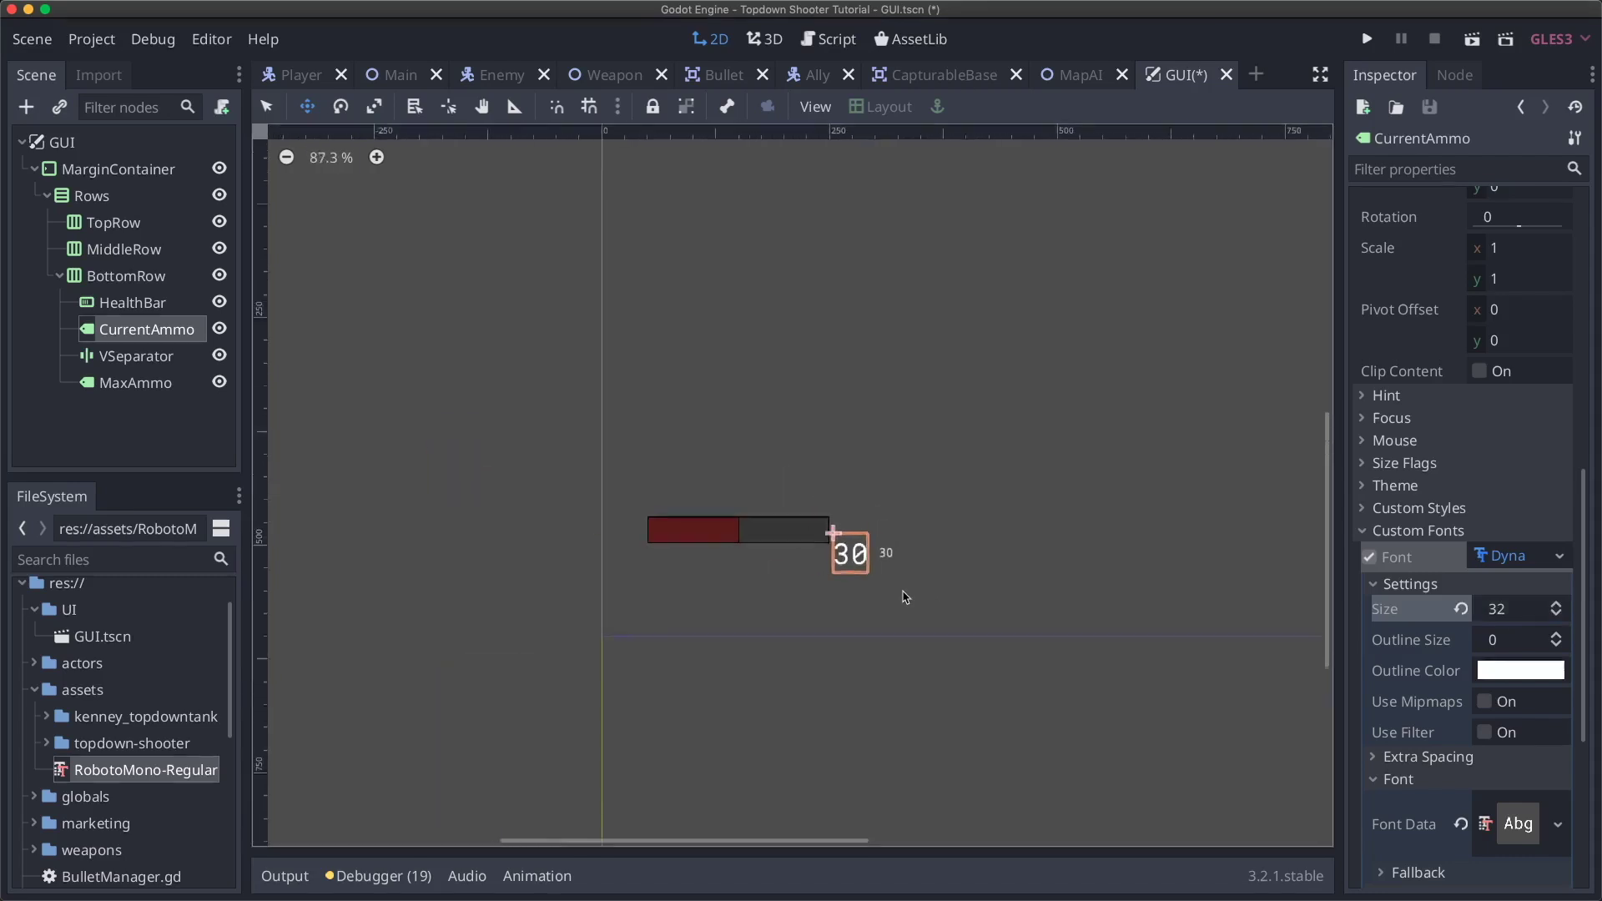
scroll(905, 597, up, 3)
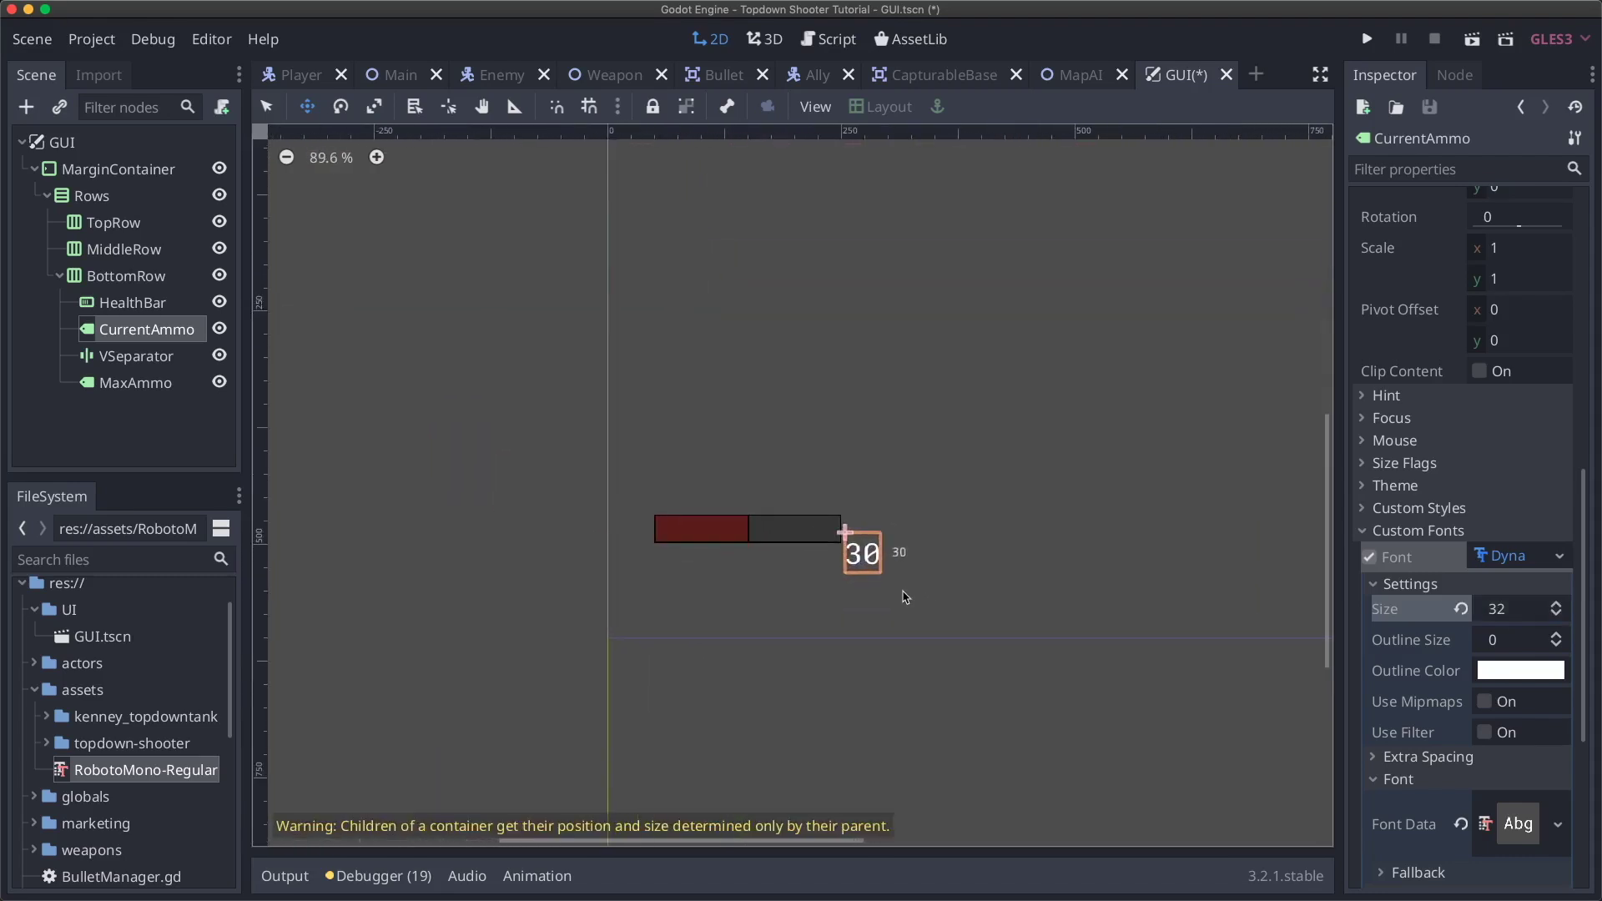
scroll(906, 597, down, 1)
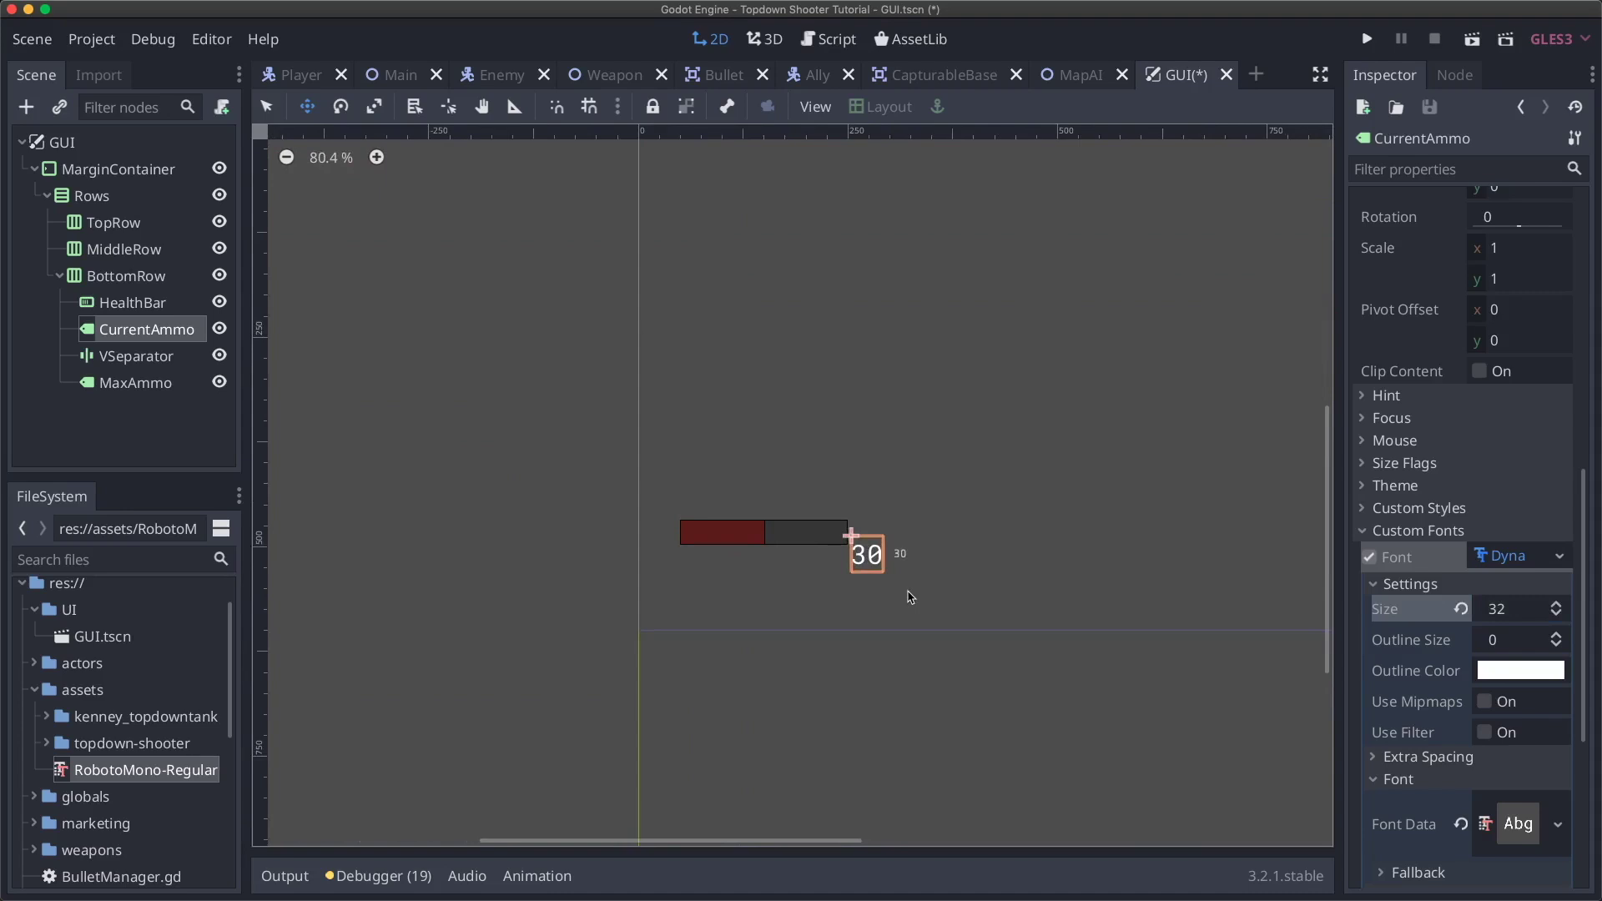
scroll(984, 567, right, 5)
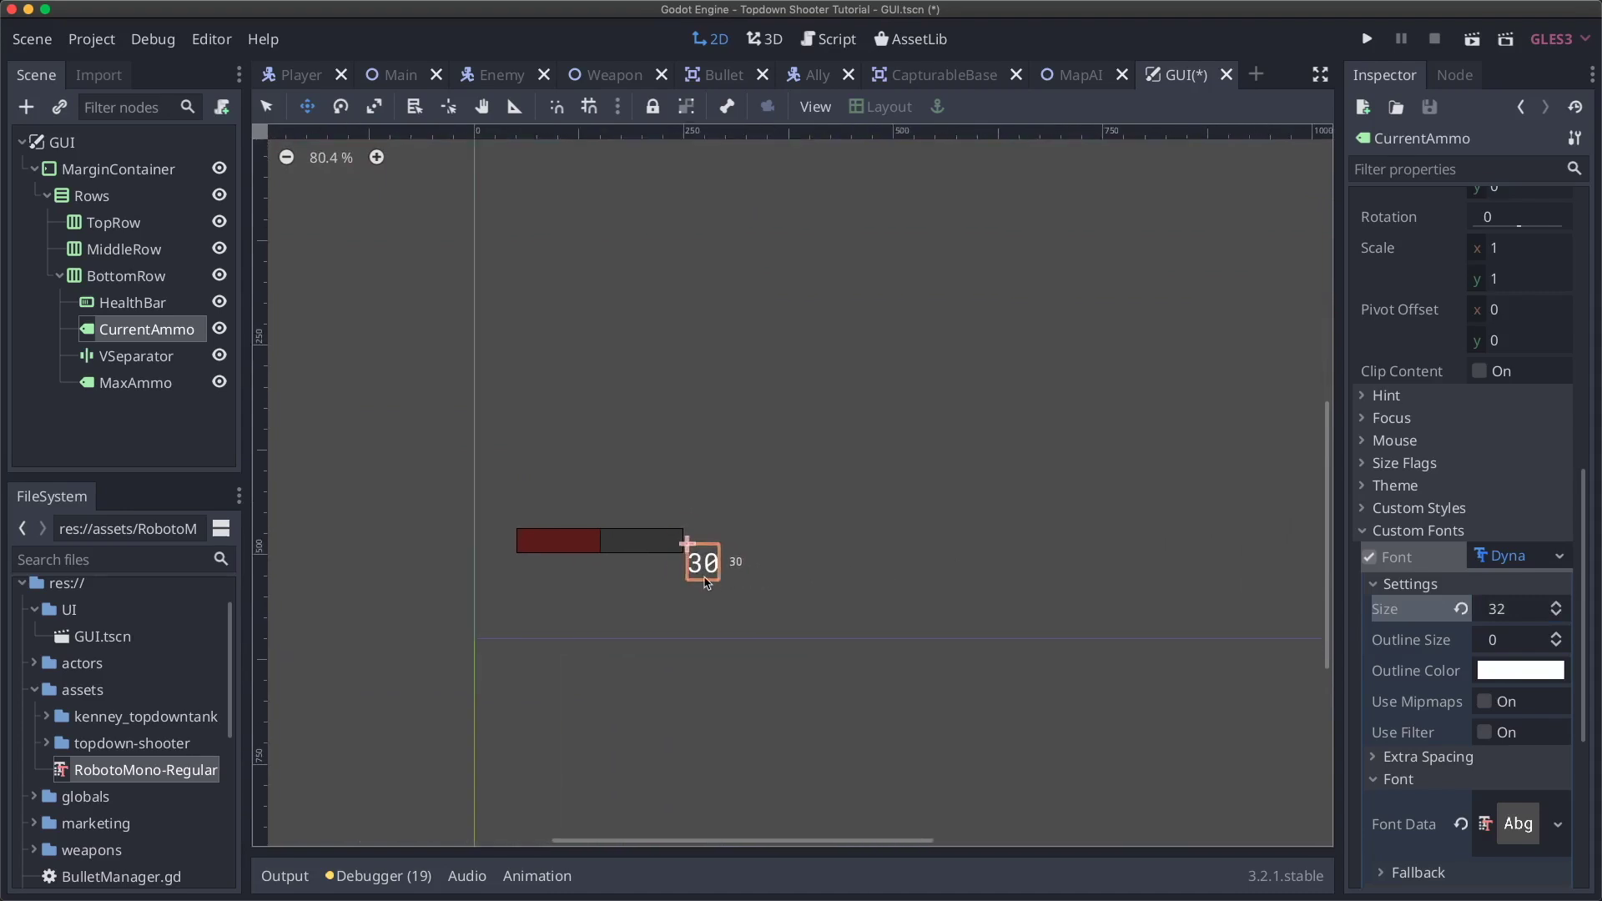
click(1509, 614)
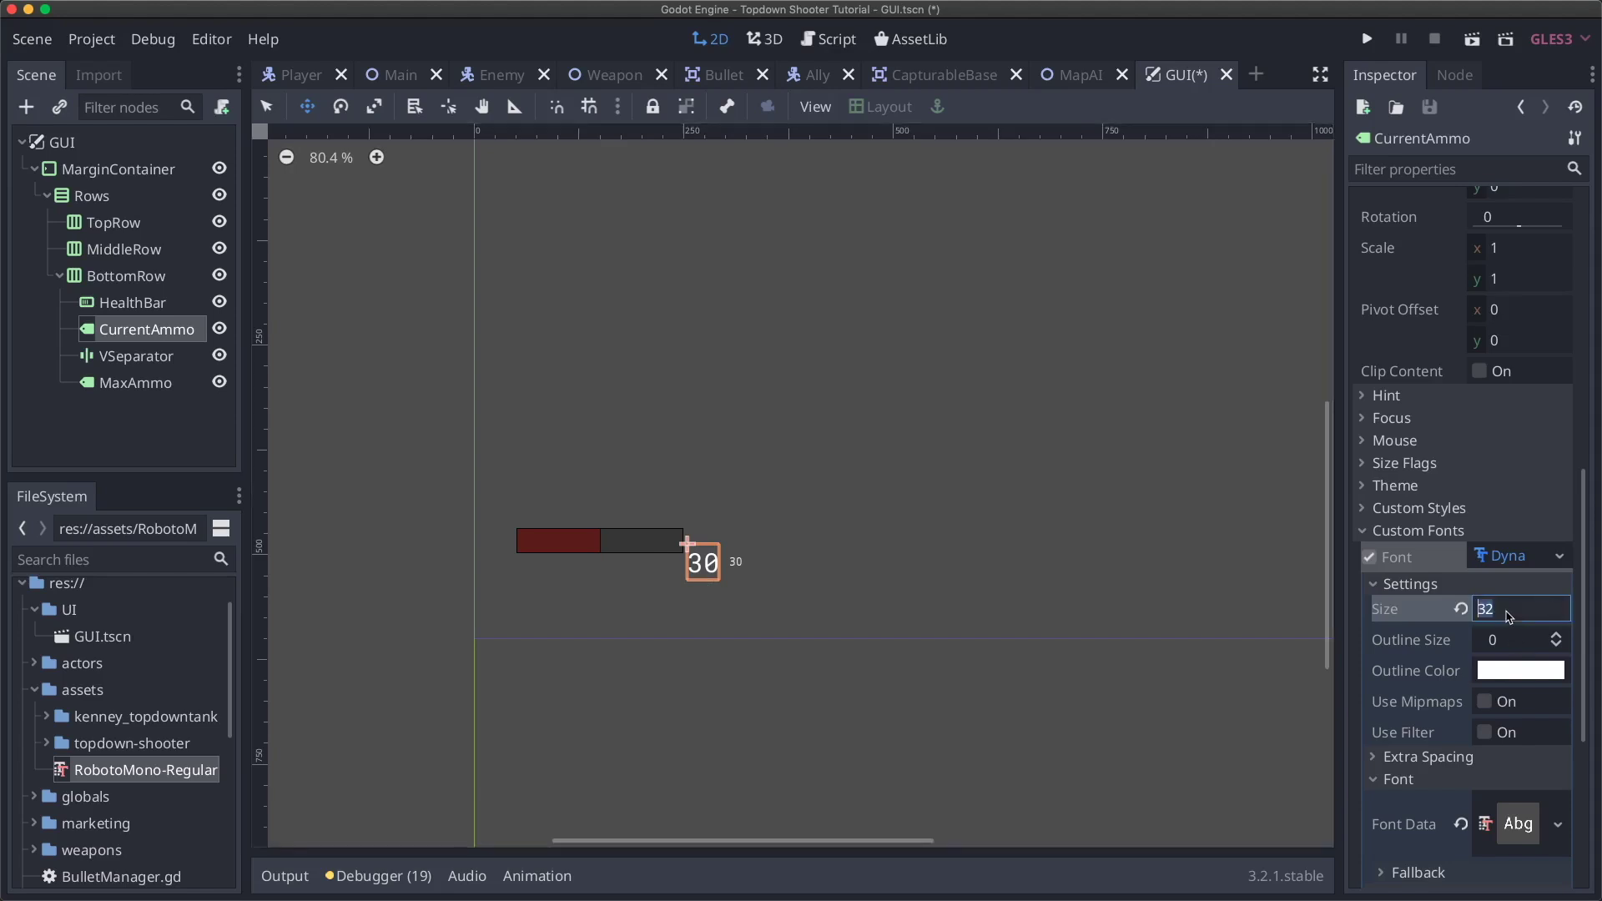
text(36)
key(Return)
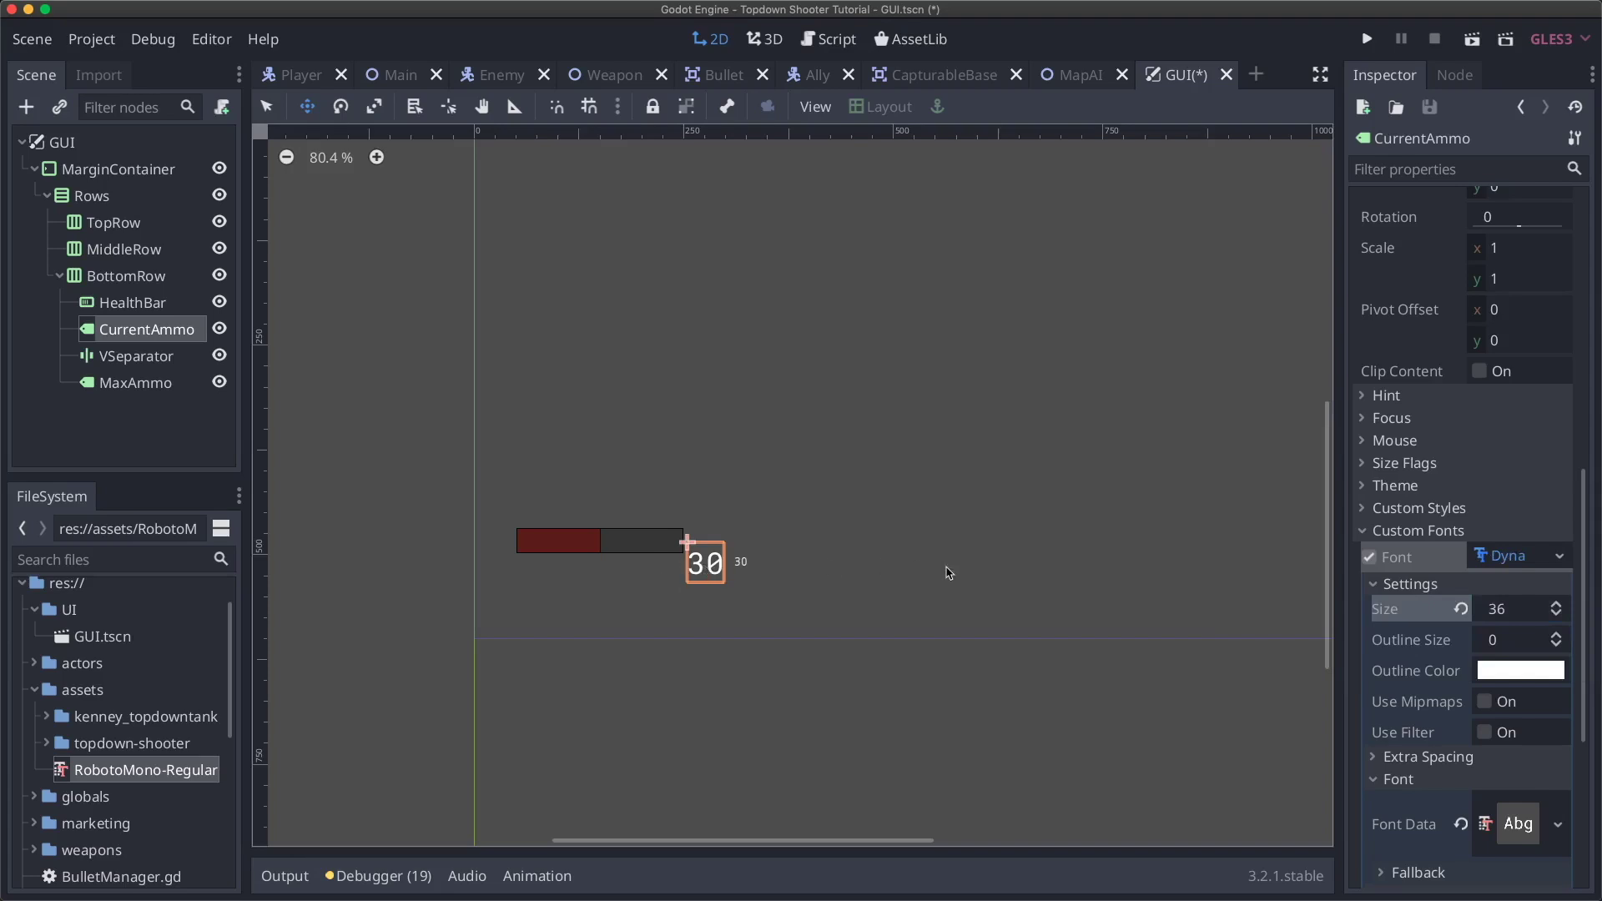
- Save the label's dynamic font resource as roboto_mono_36.tres in res://UI
right_click(1533, 559)
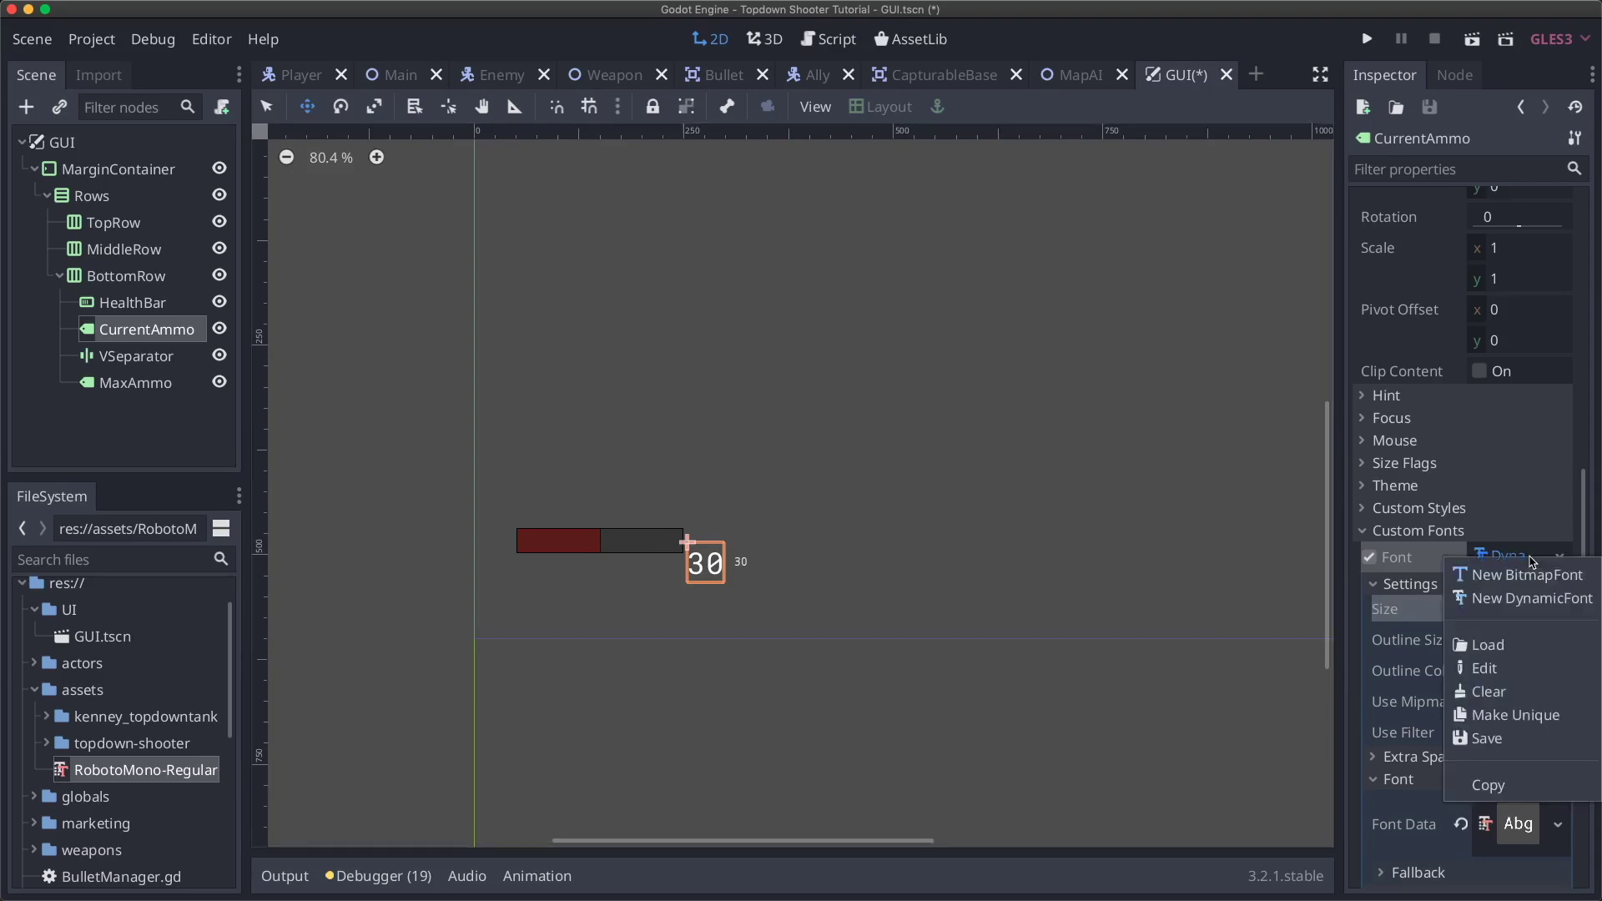
click(1490, 739)
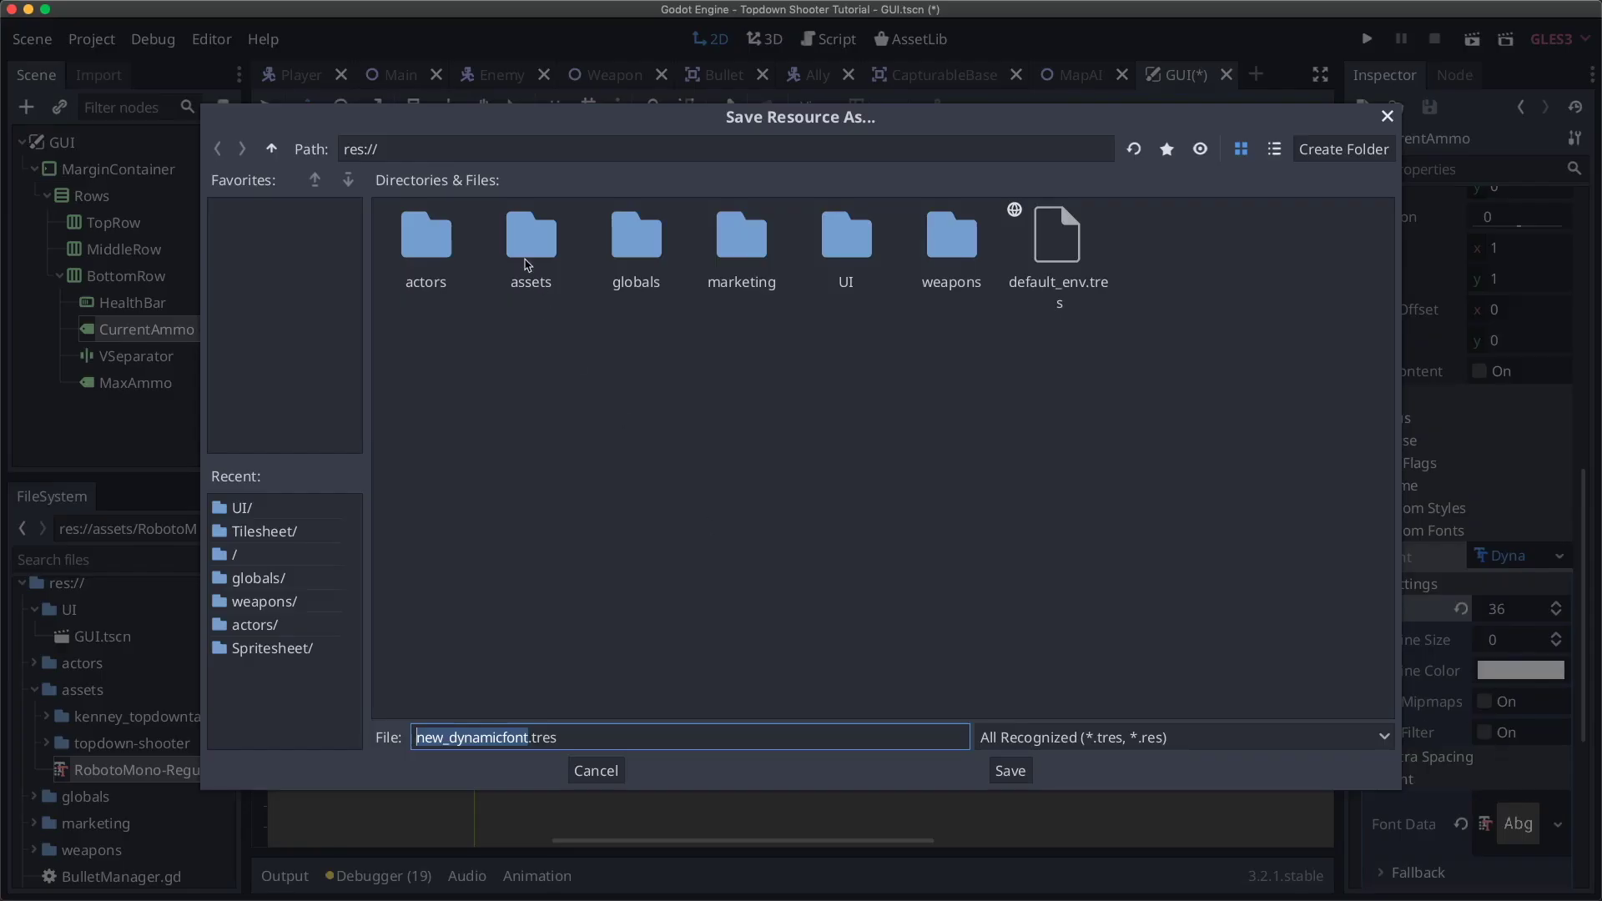
double_click(529, 263)
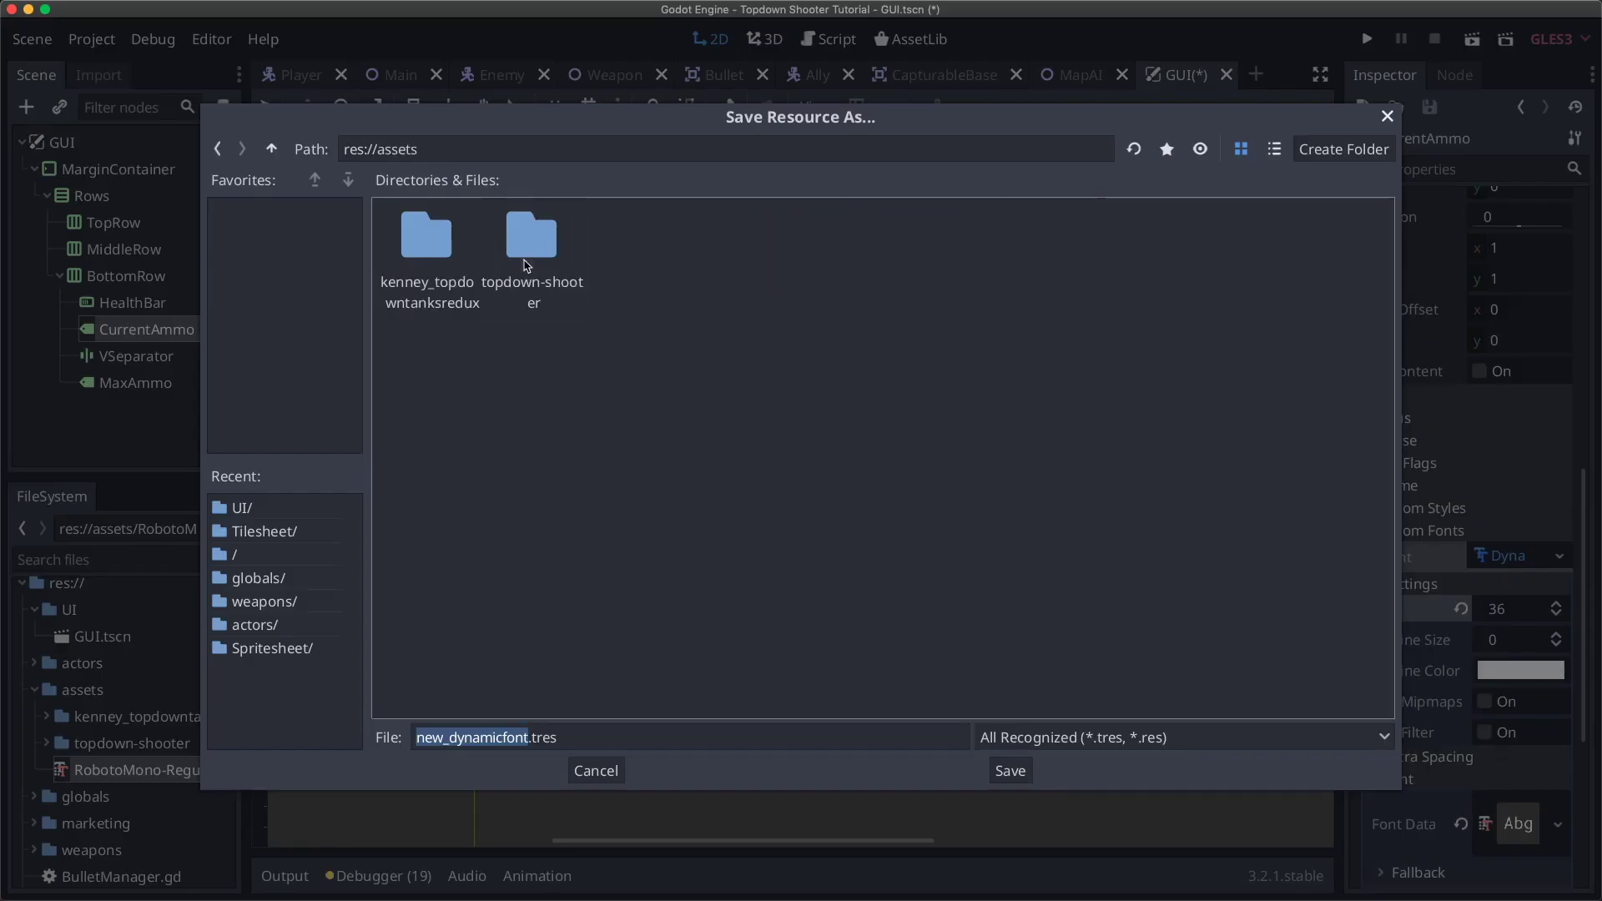
click(218, 148)
double_click(841, 250)
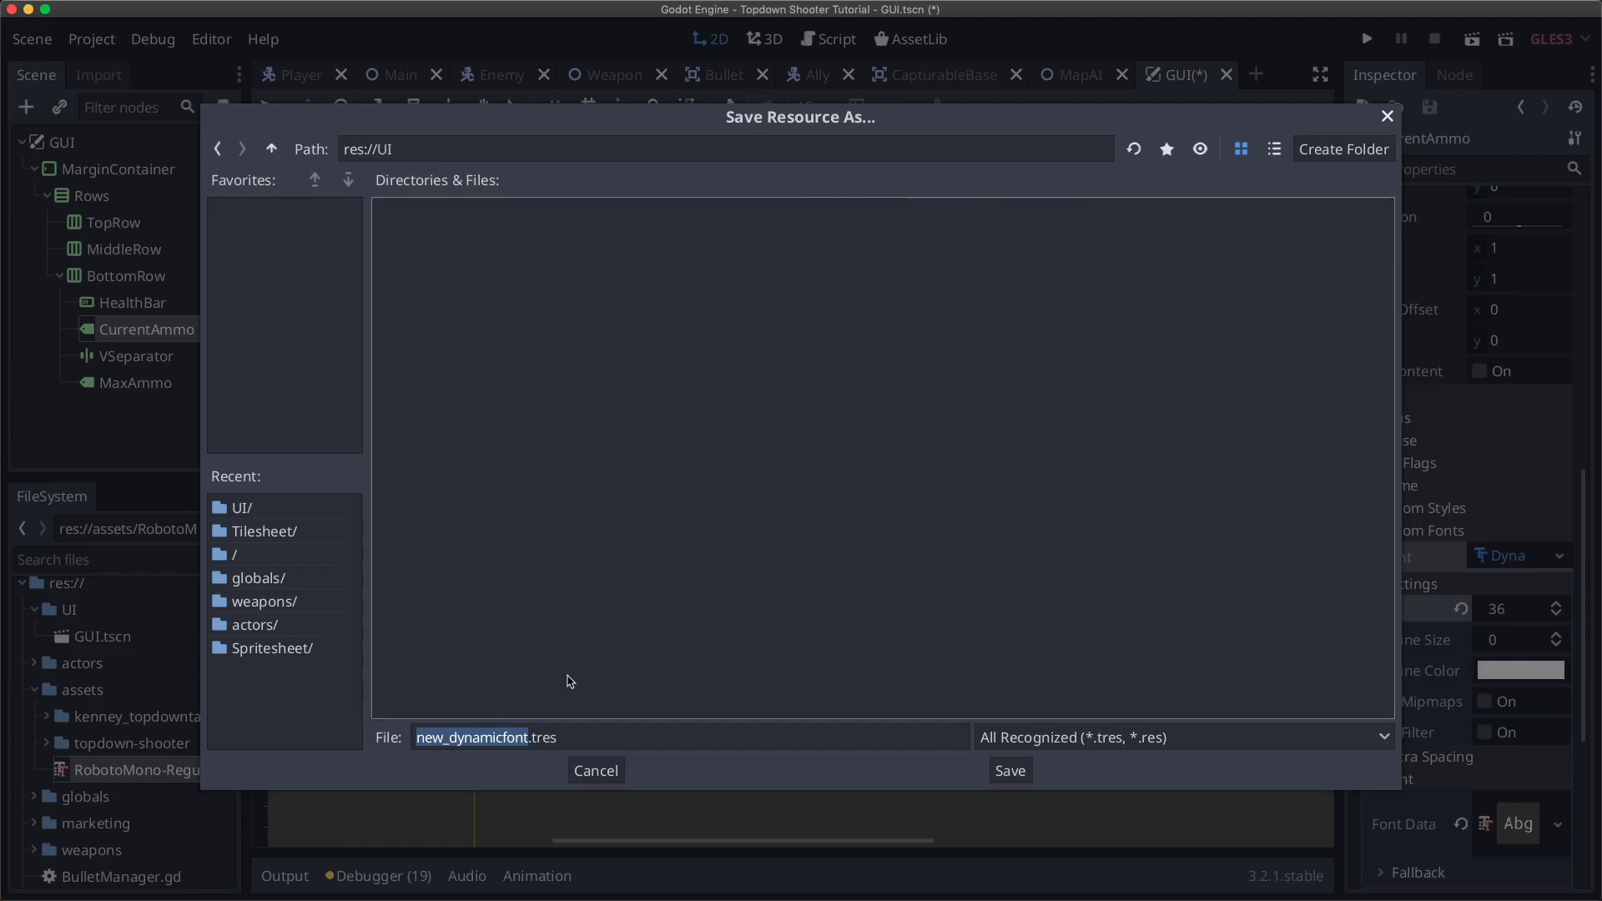
click(481, 738)
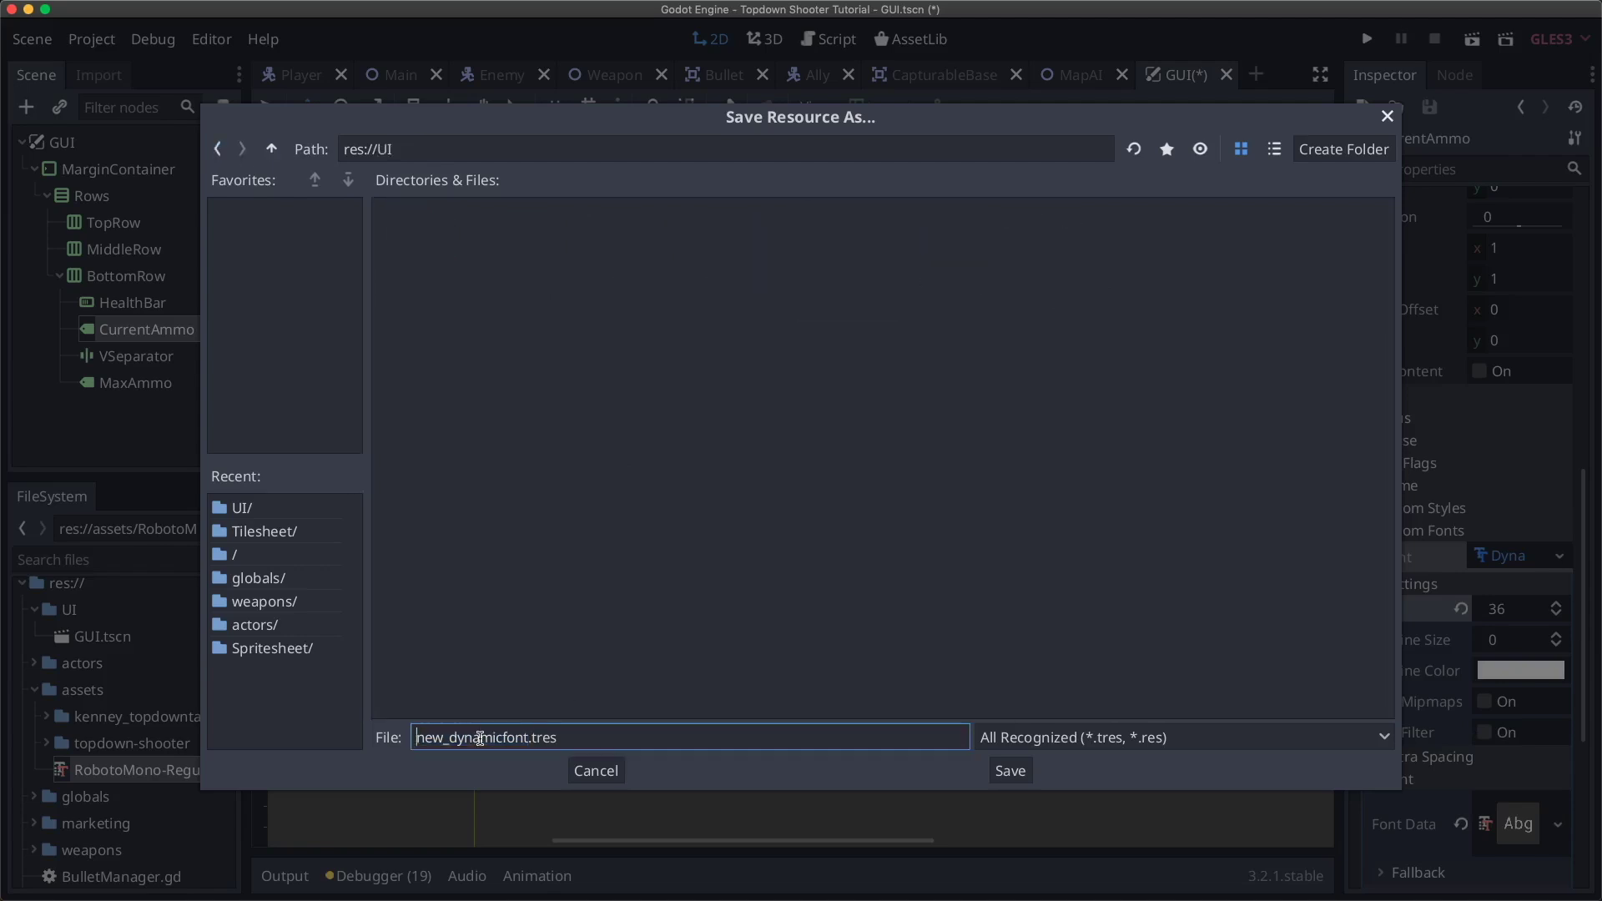
key(alt+BackSpace)
text(roboto_mono_36)
key(Return)
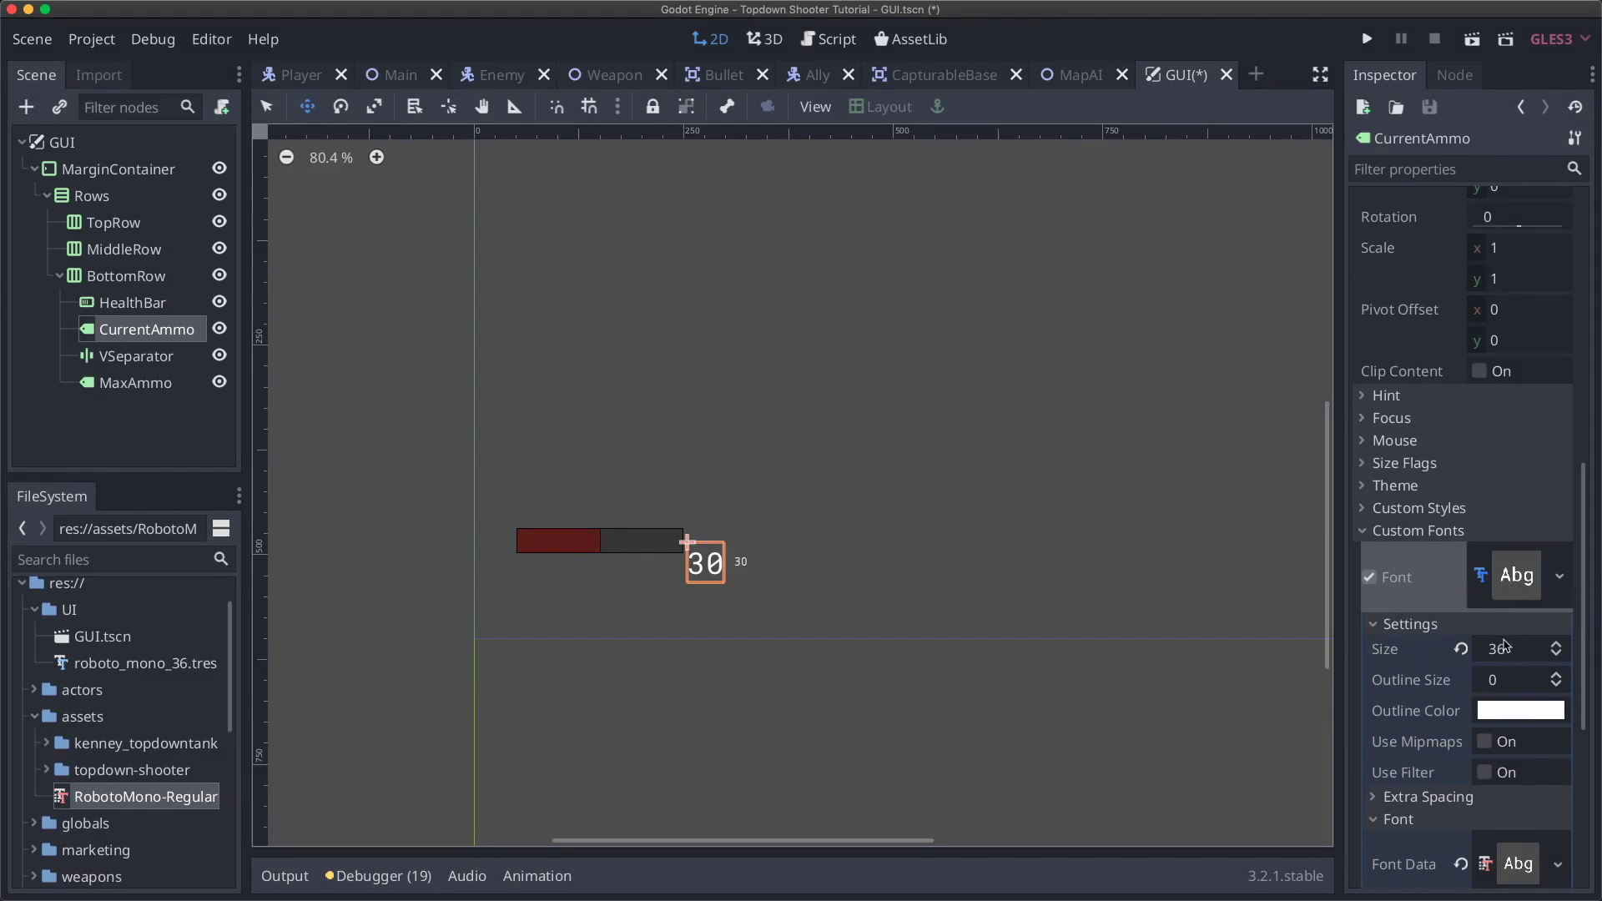
- Give roboto_mono_36.tres a black outline colour with outline size 1
click(144, 665)
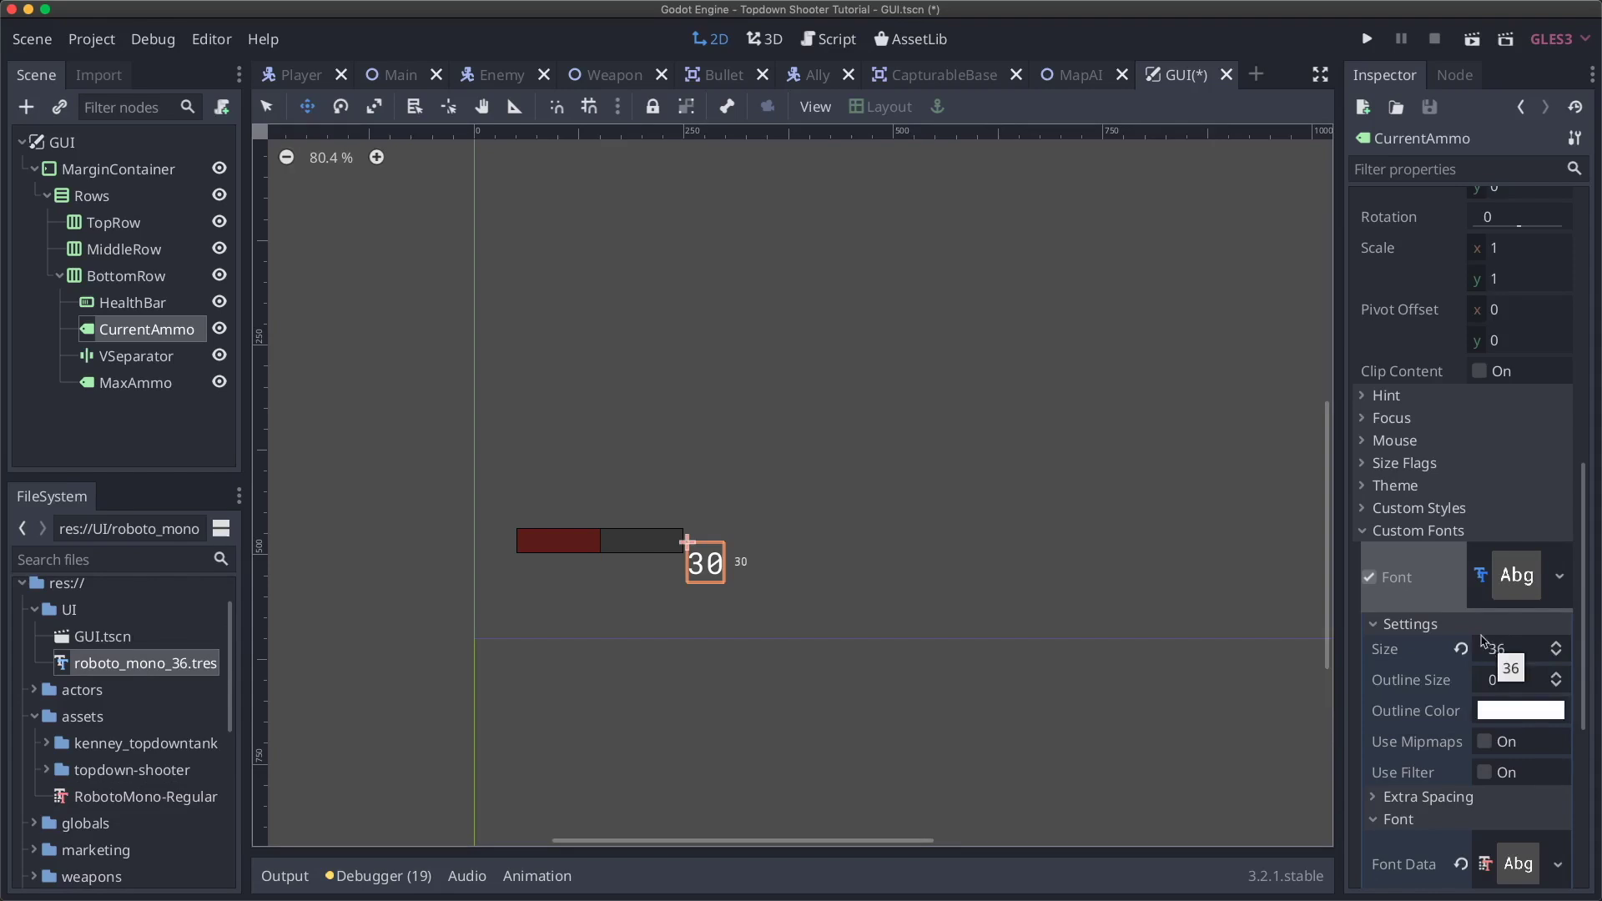
scroll(1486, 698, down, 4)
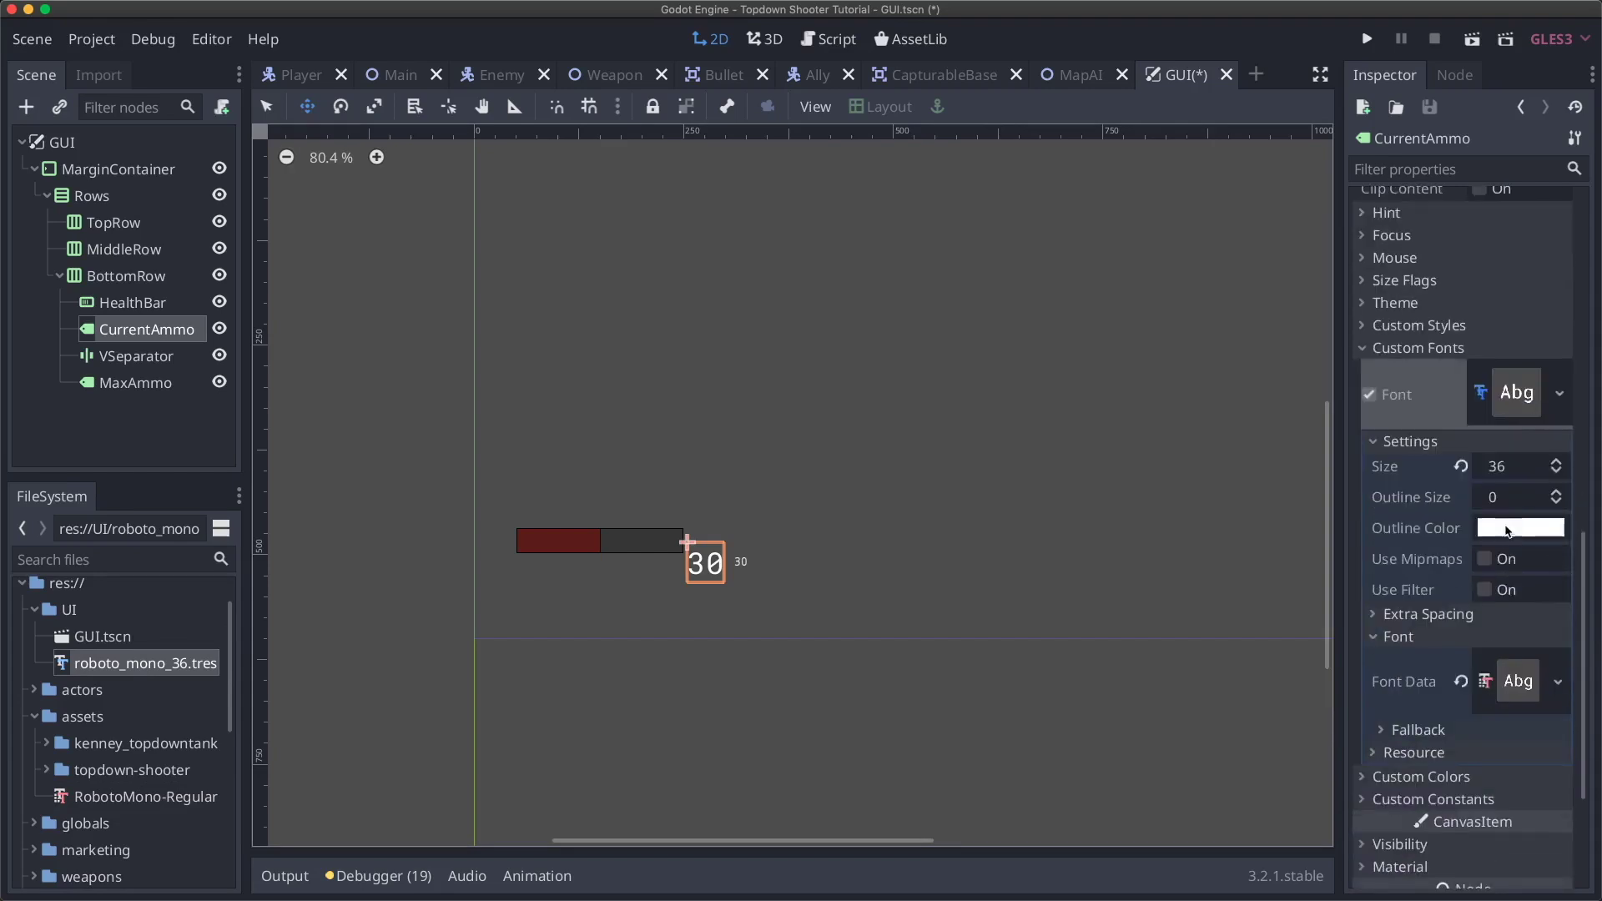
click(1517, 528)
drag(1240, 215, 1234, 273)
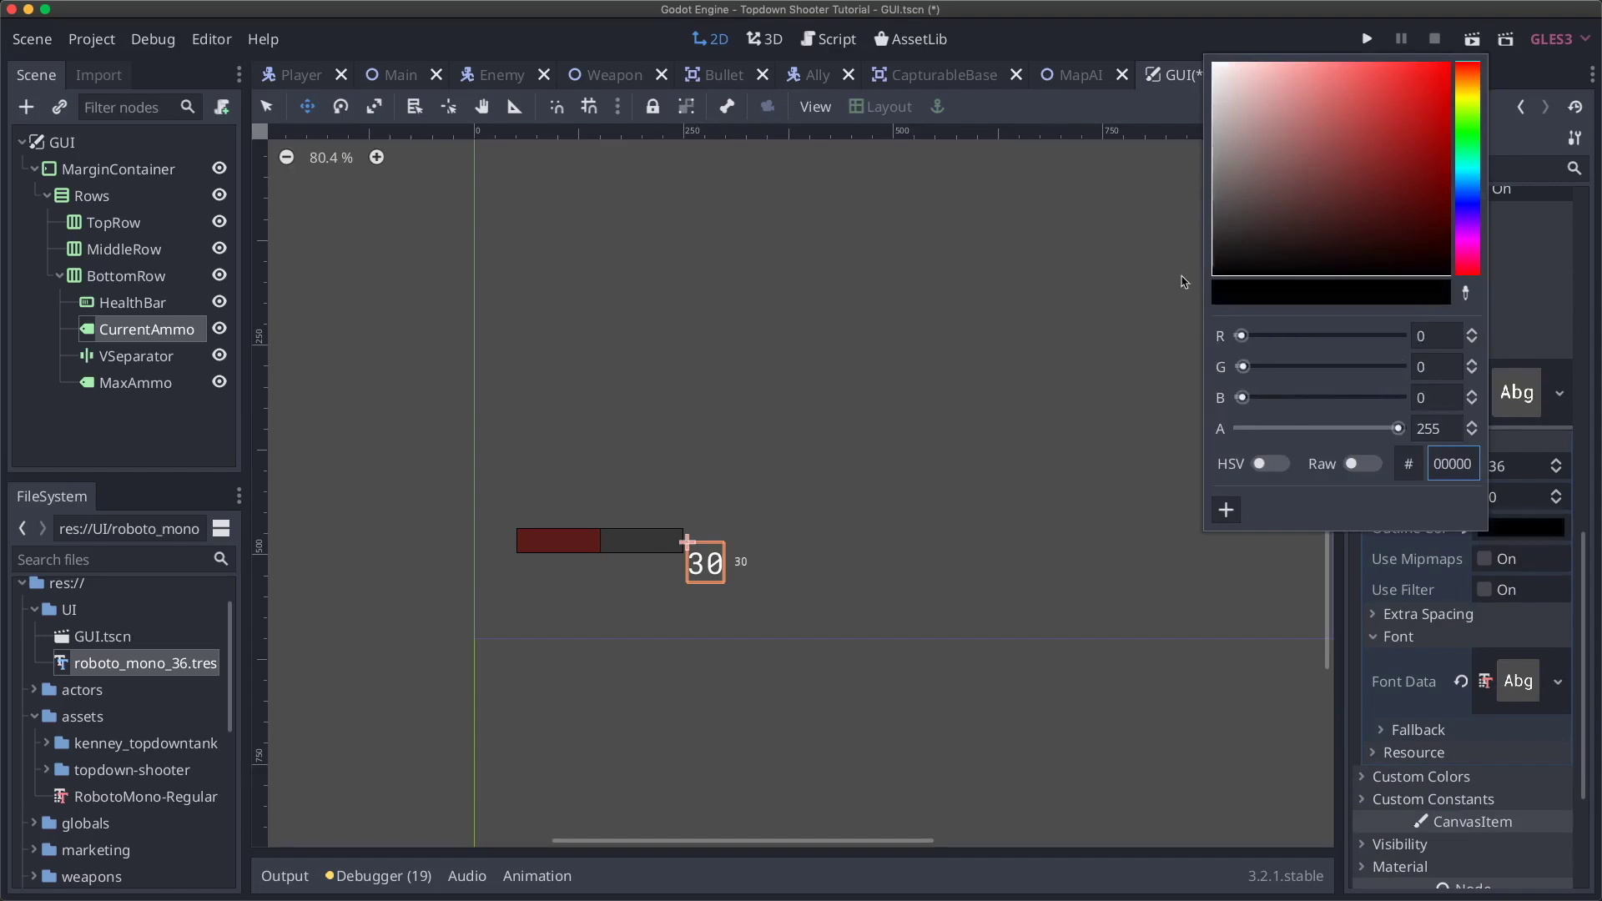
click(1556, 493)
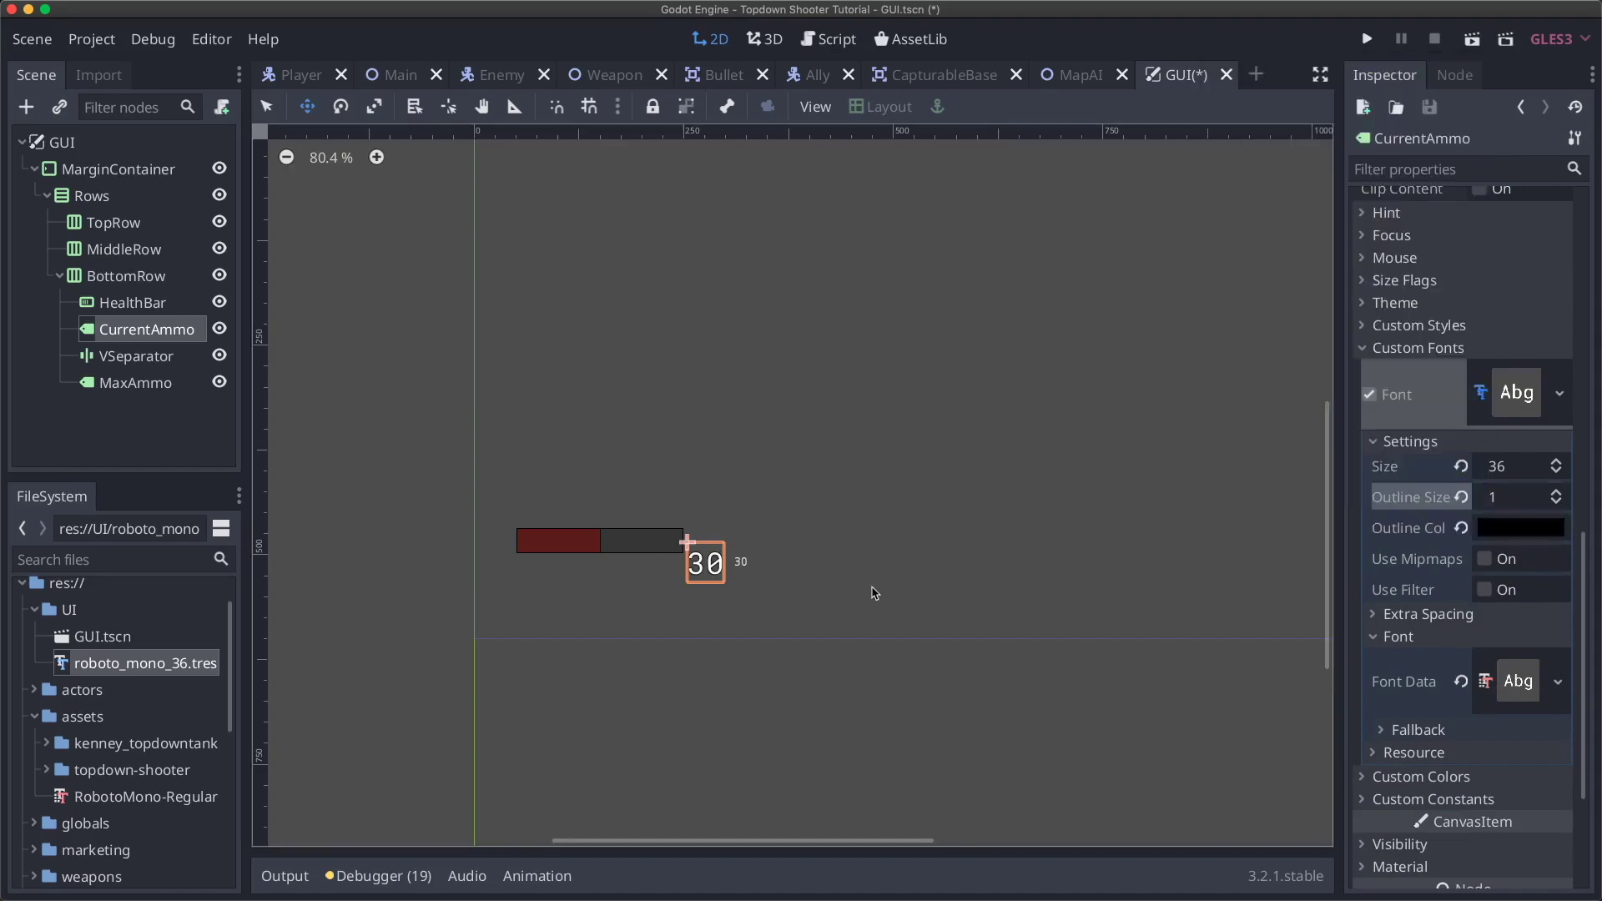
scroll(750, 568, up, 7)
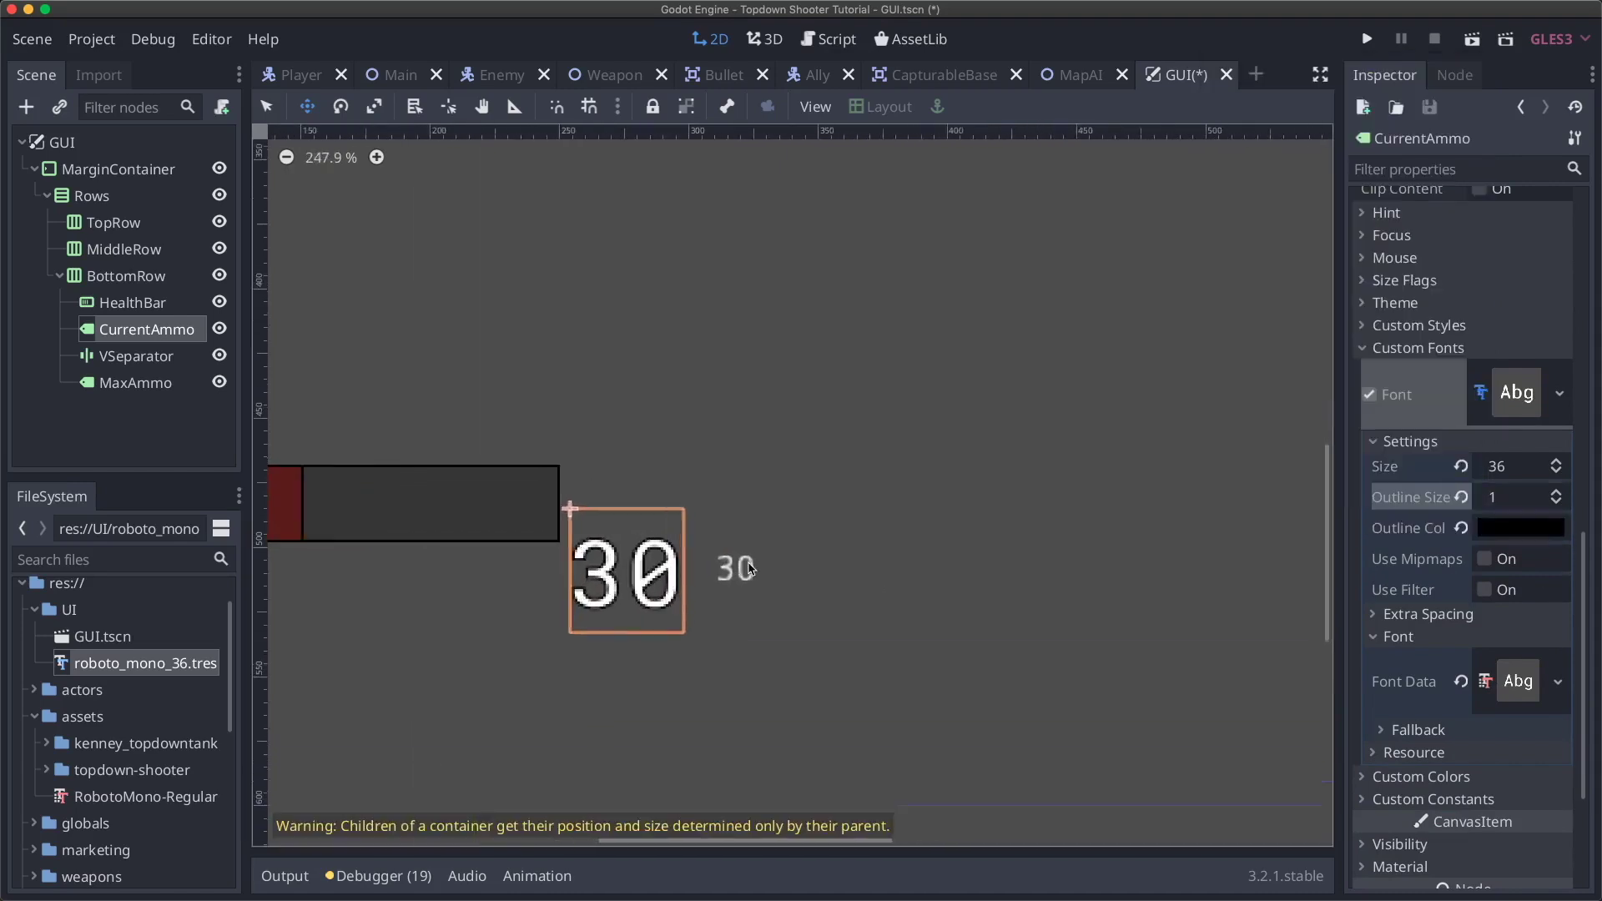
scroll(864, 578, down, 3)
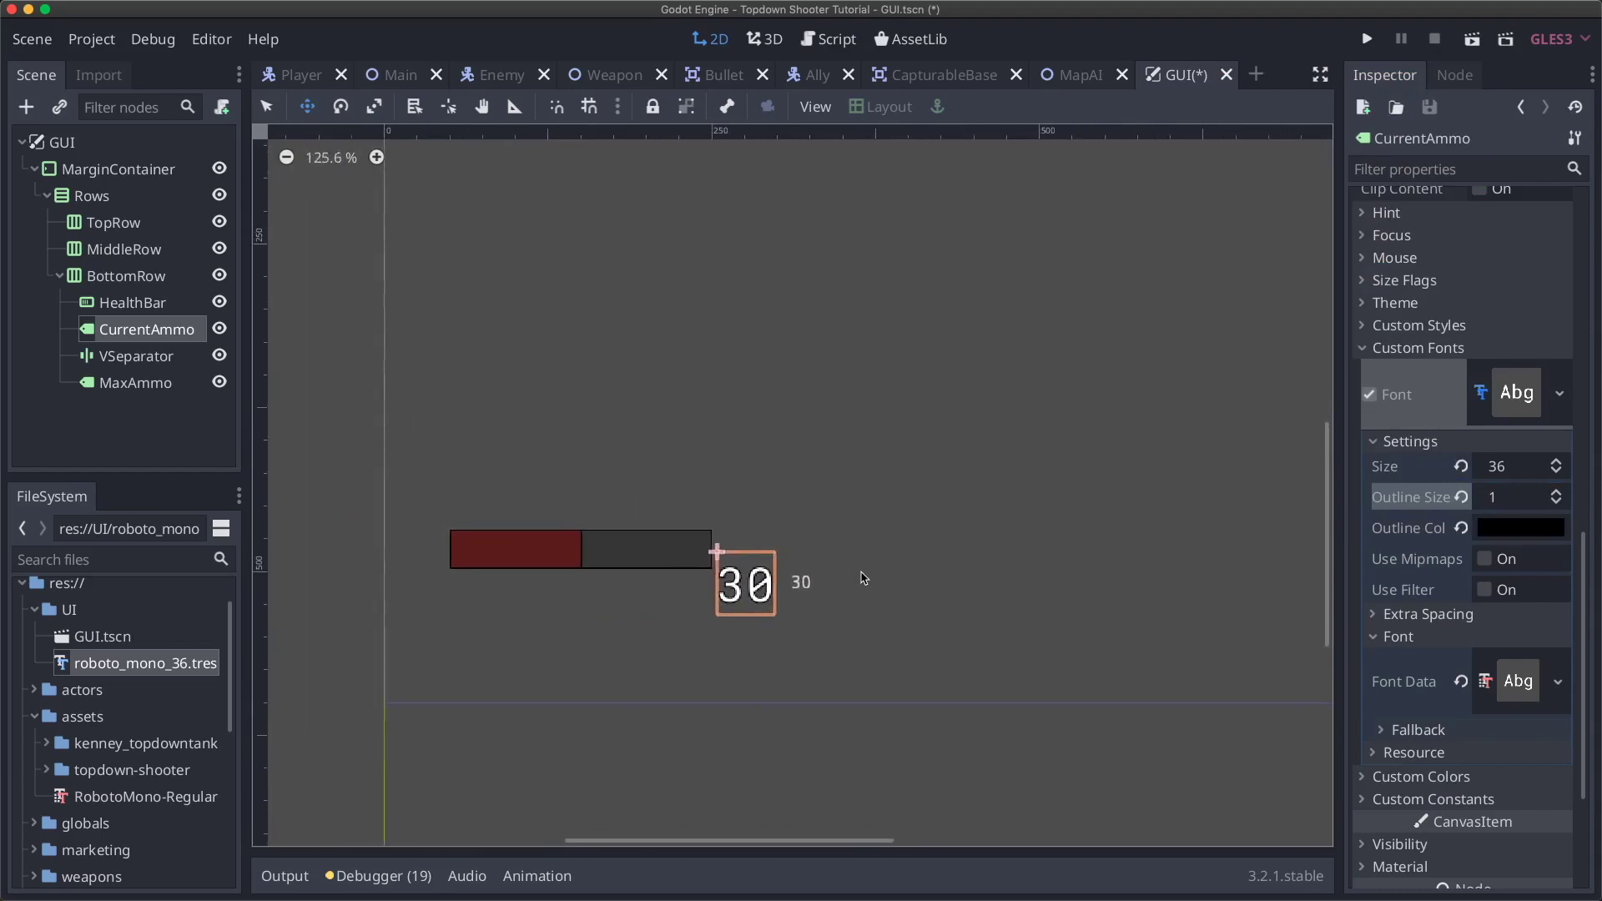
- Collapse the font's Settings, Extra Spacing, Font Data and Custom Fonts sections
click(1467, 444)
click(1446, 464)
click(1446, 464)
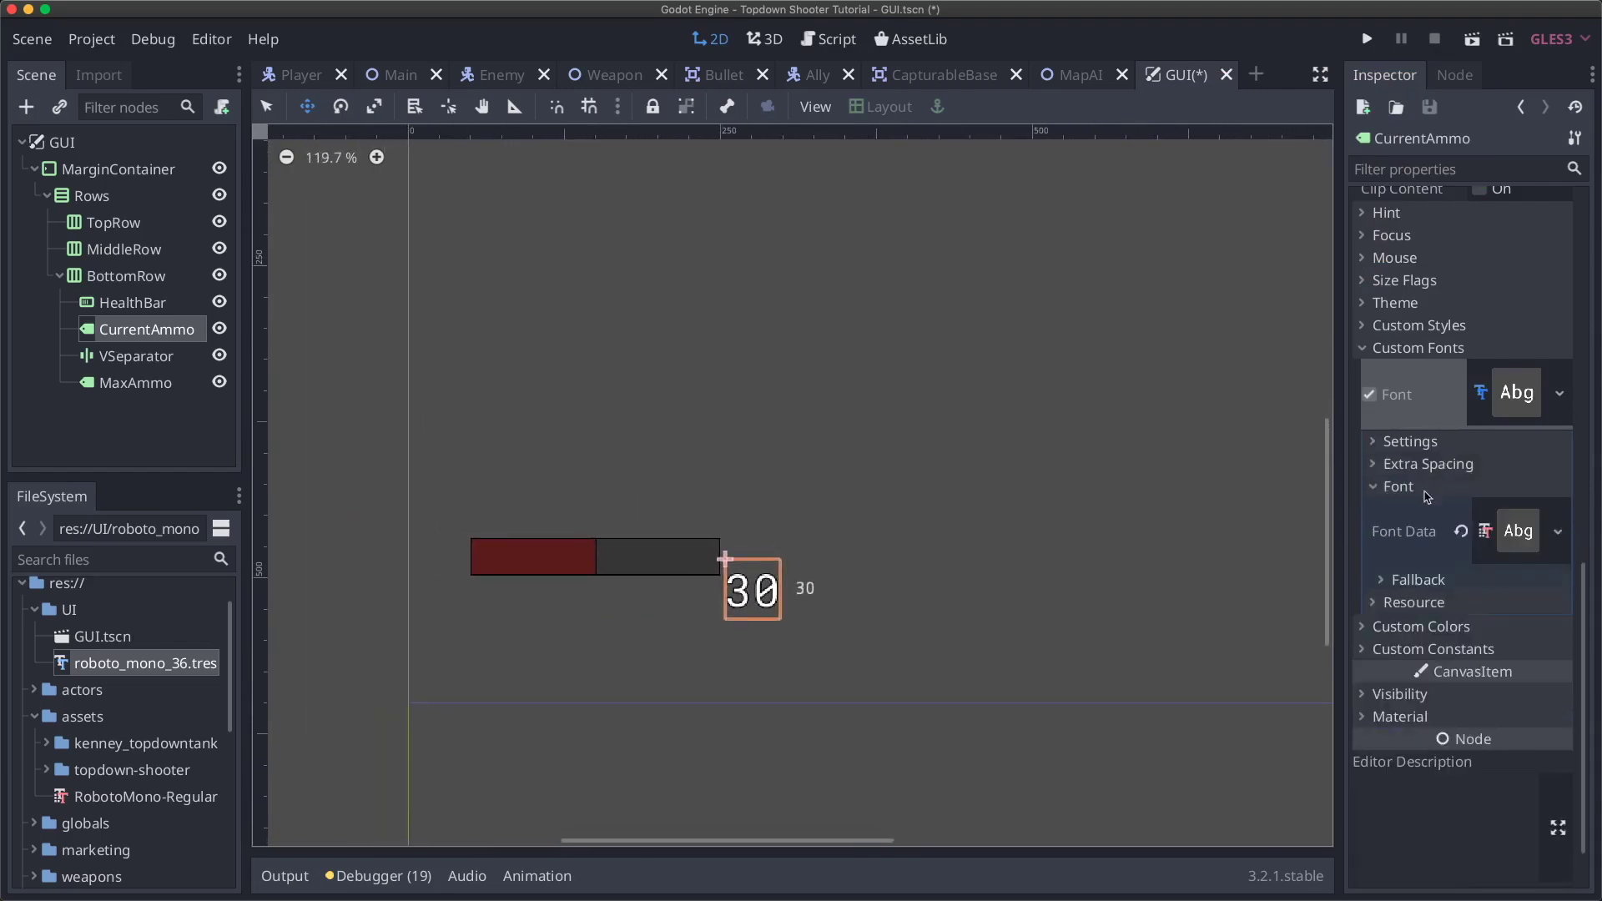
click(1410, 489)
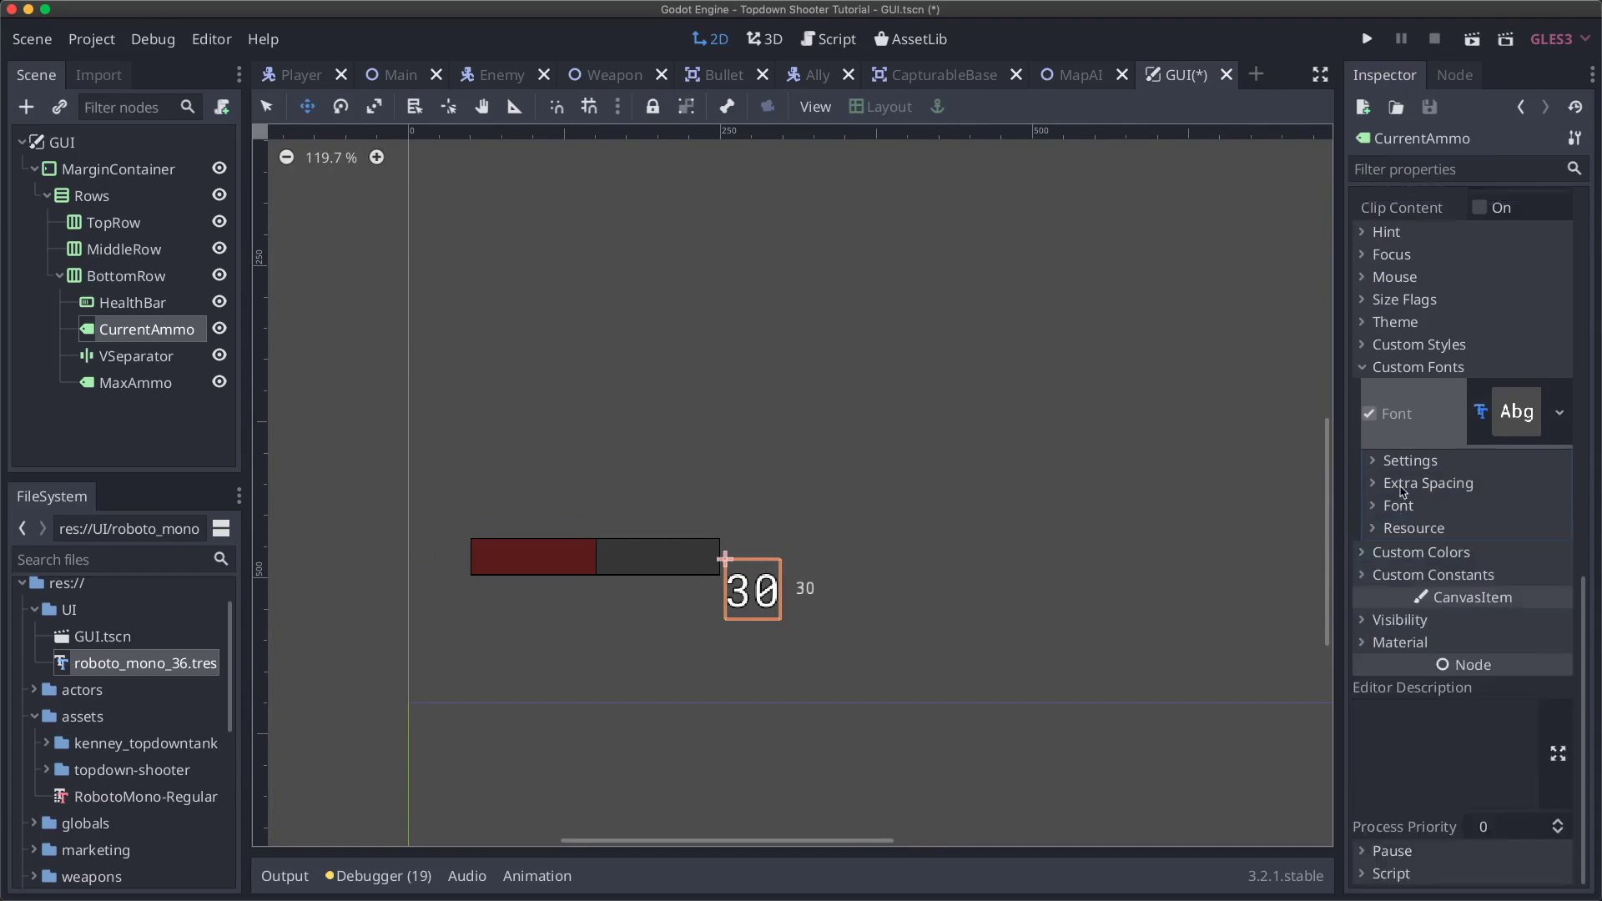
click(1415, 372)
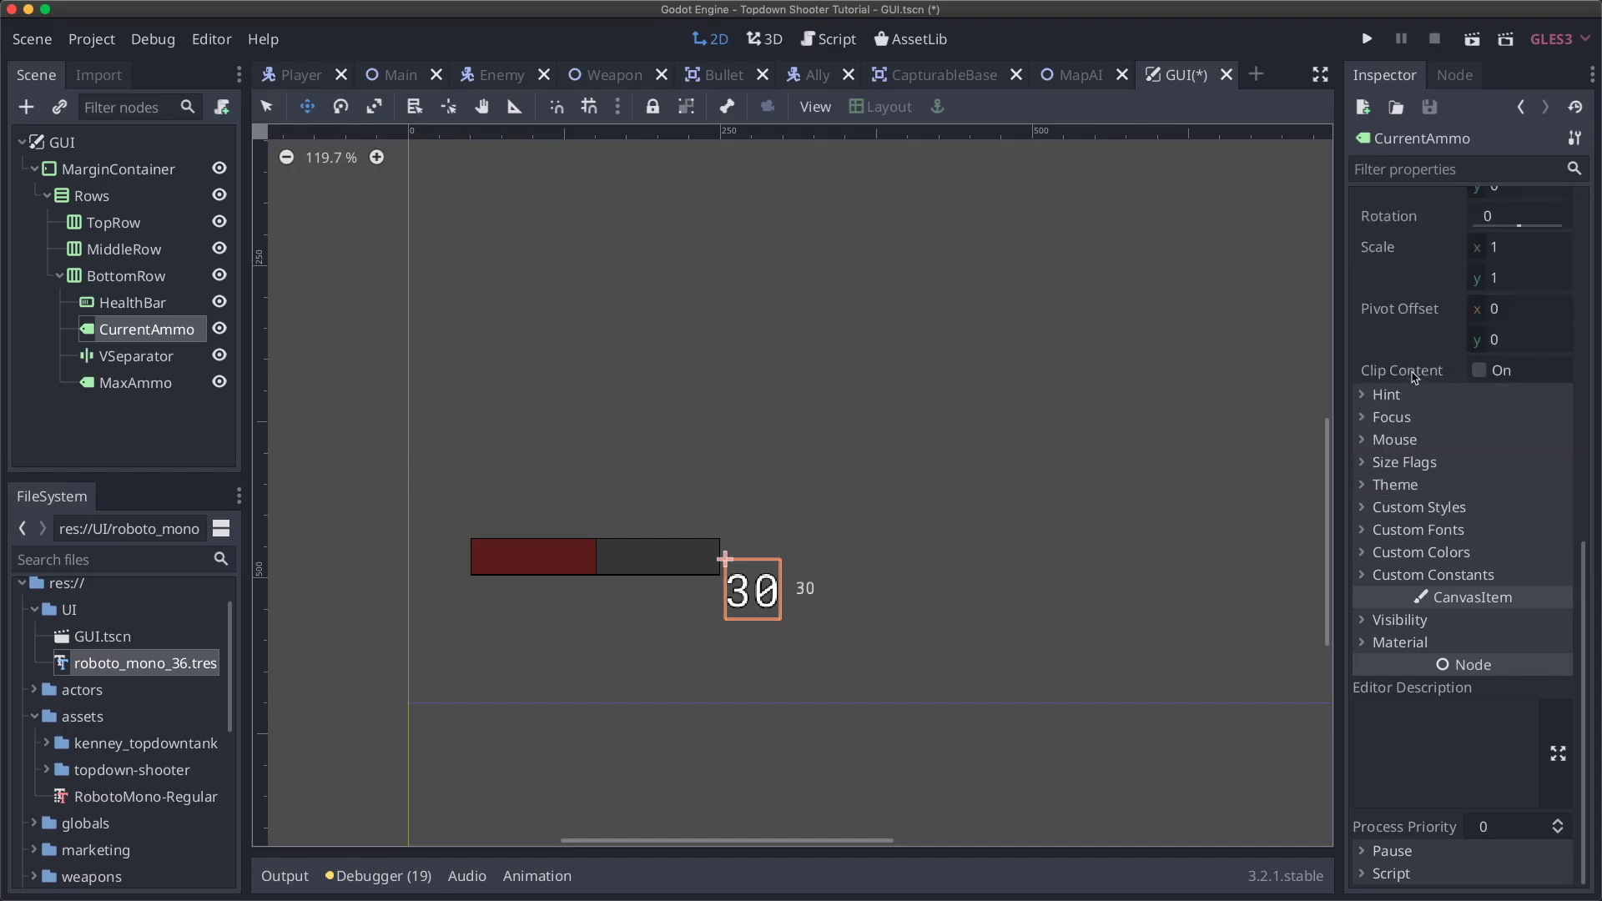
- Apply roboto_mono_36.tres as MaxAmmo's custom font and save the GUI scene
click(135, 382)
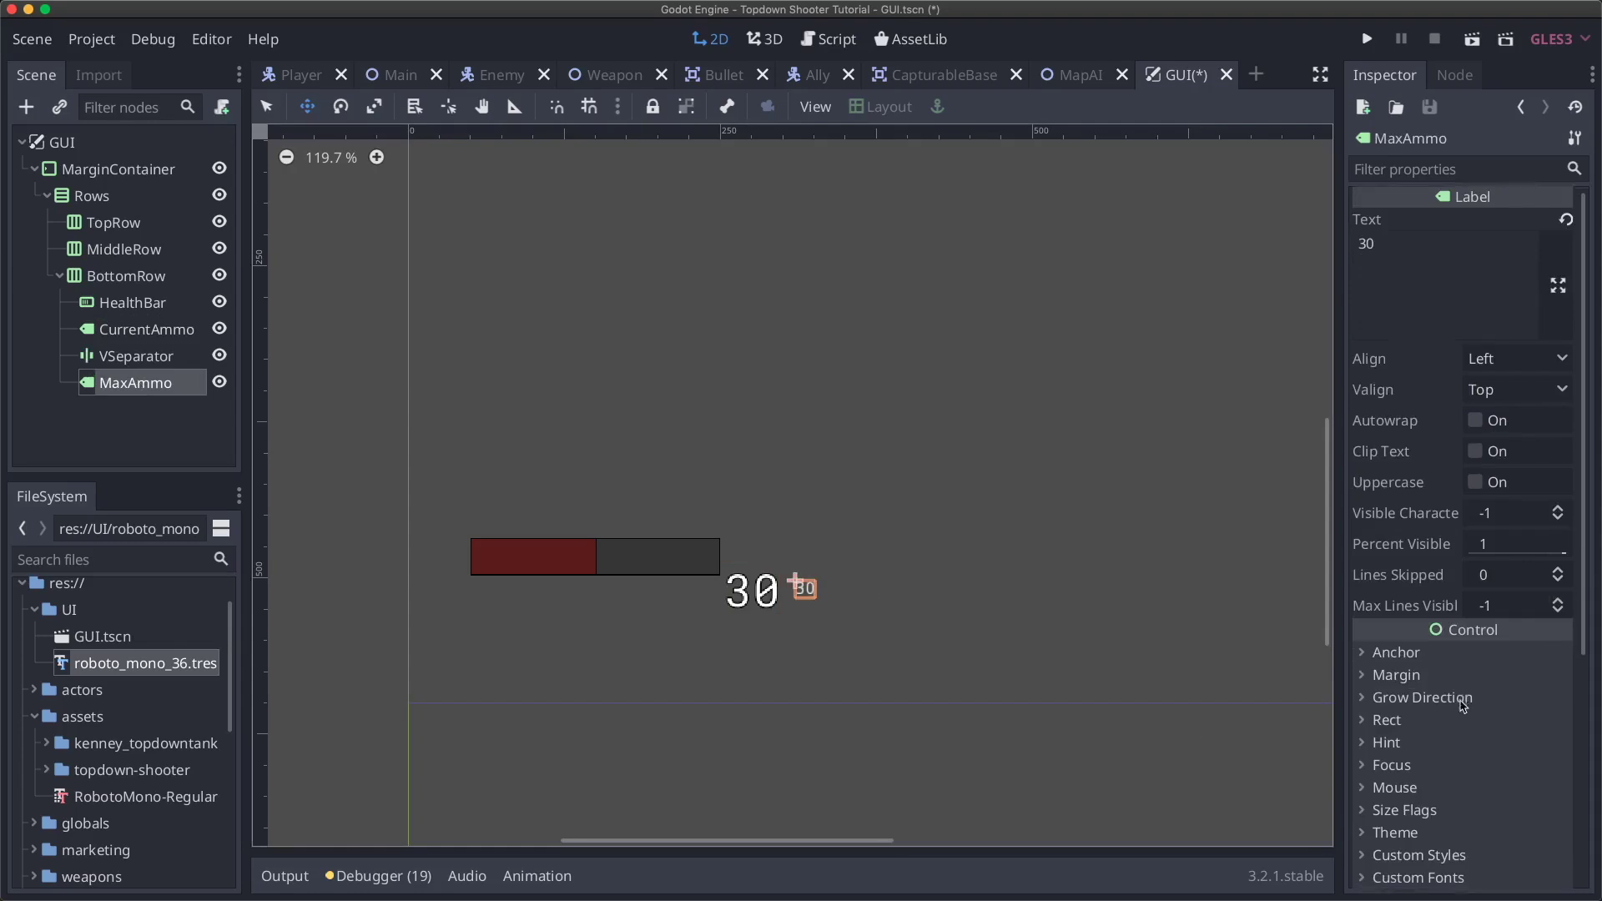
scroll(1460, 705, down, 3)
click(1423, 630)
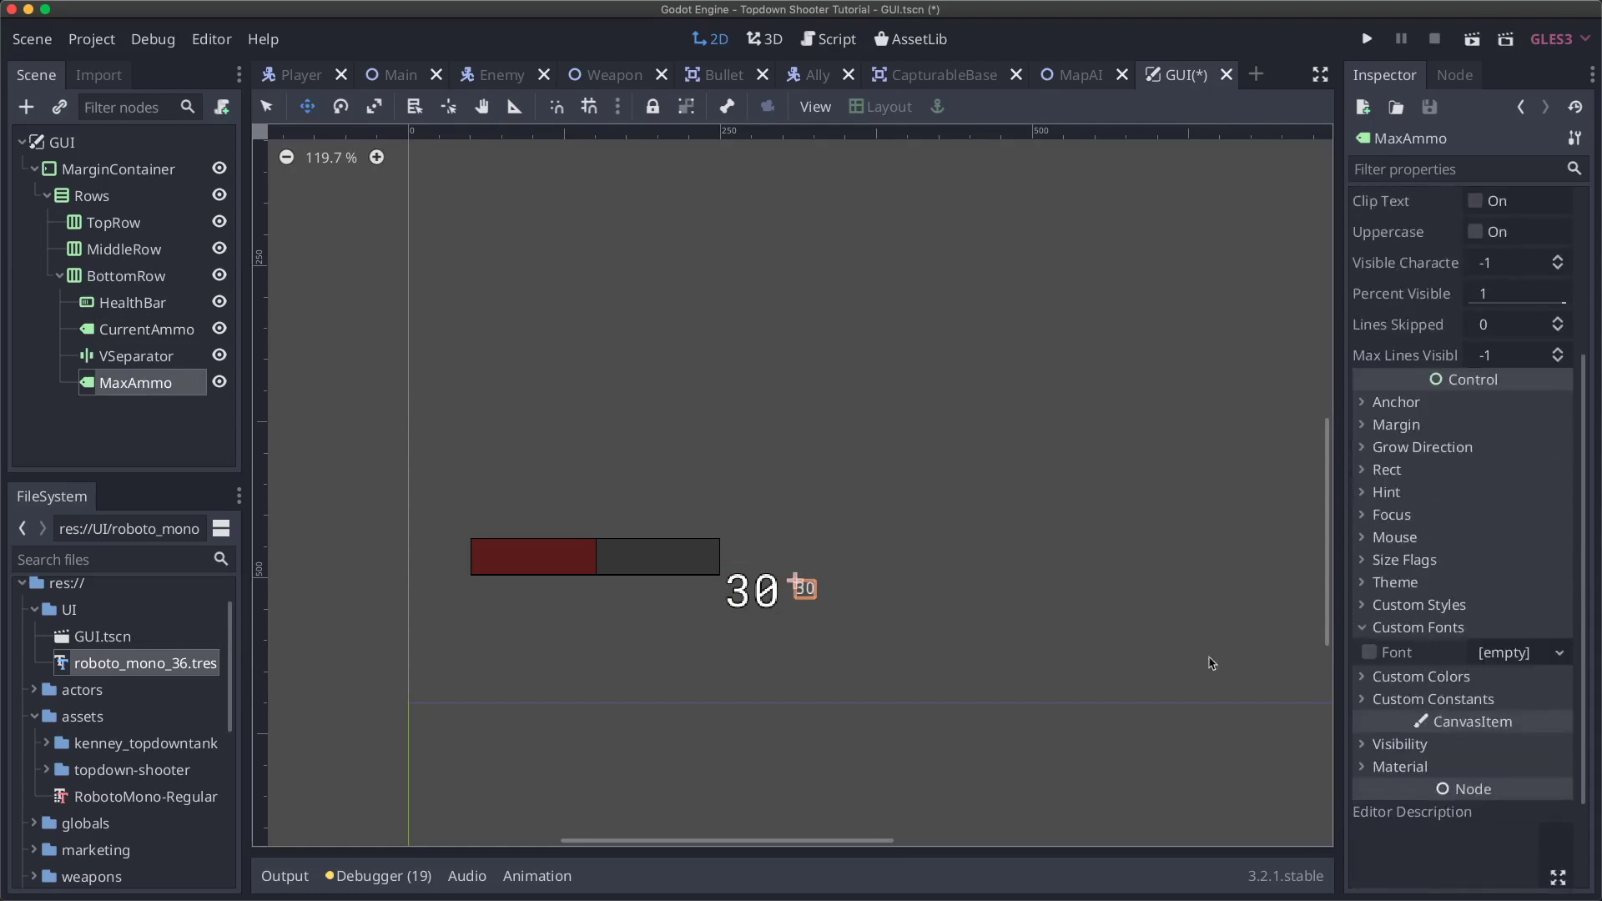
drag(184, 663, 1506, 655)
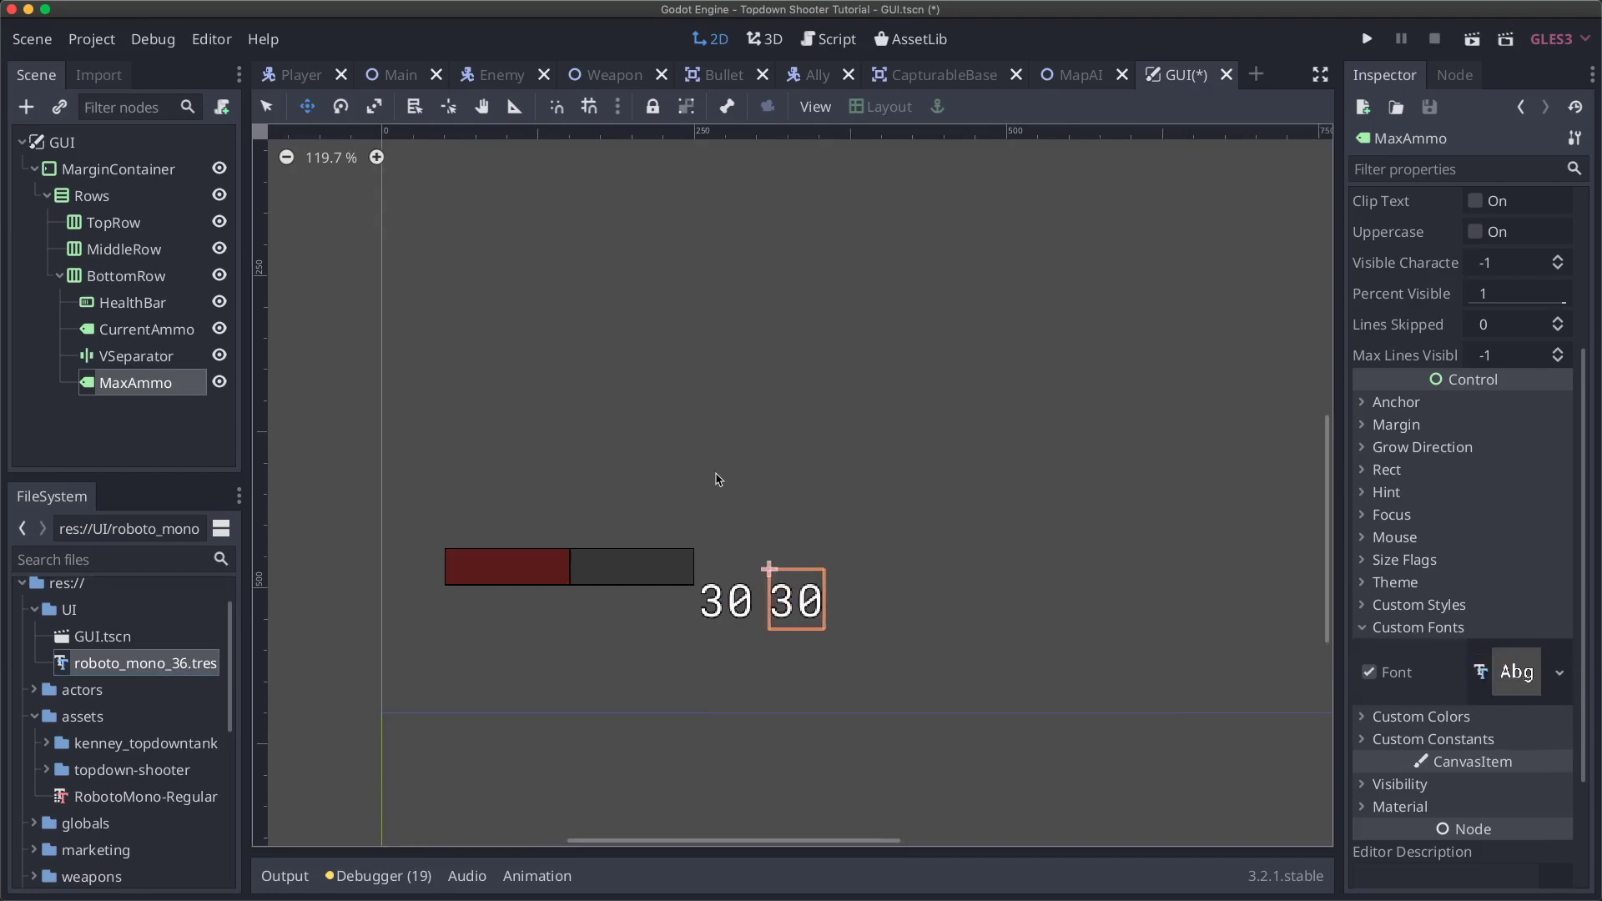
scroll(716, 480, down, 8)
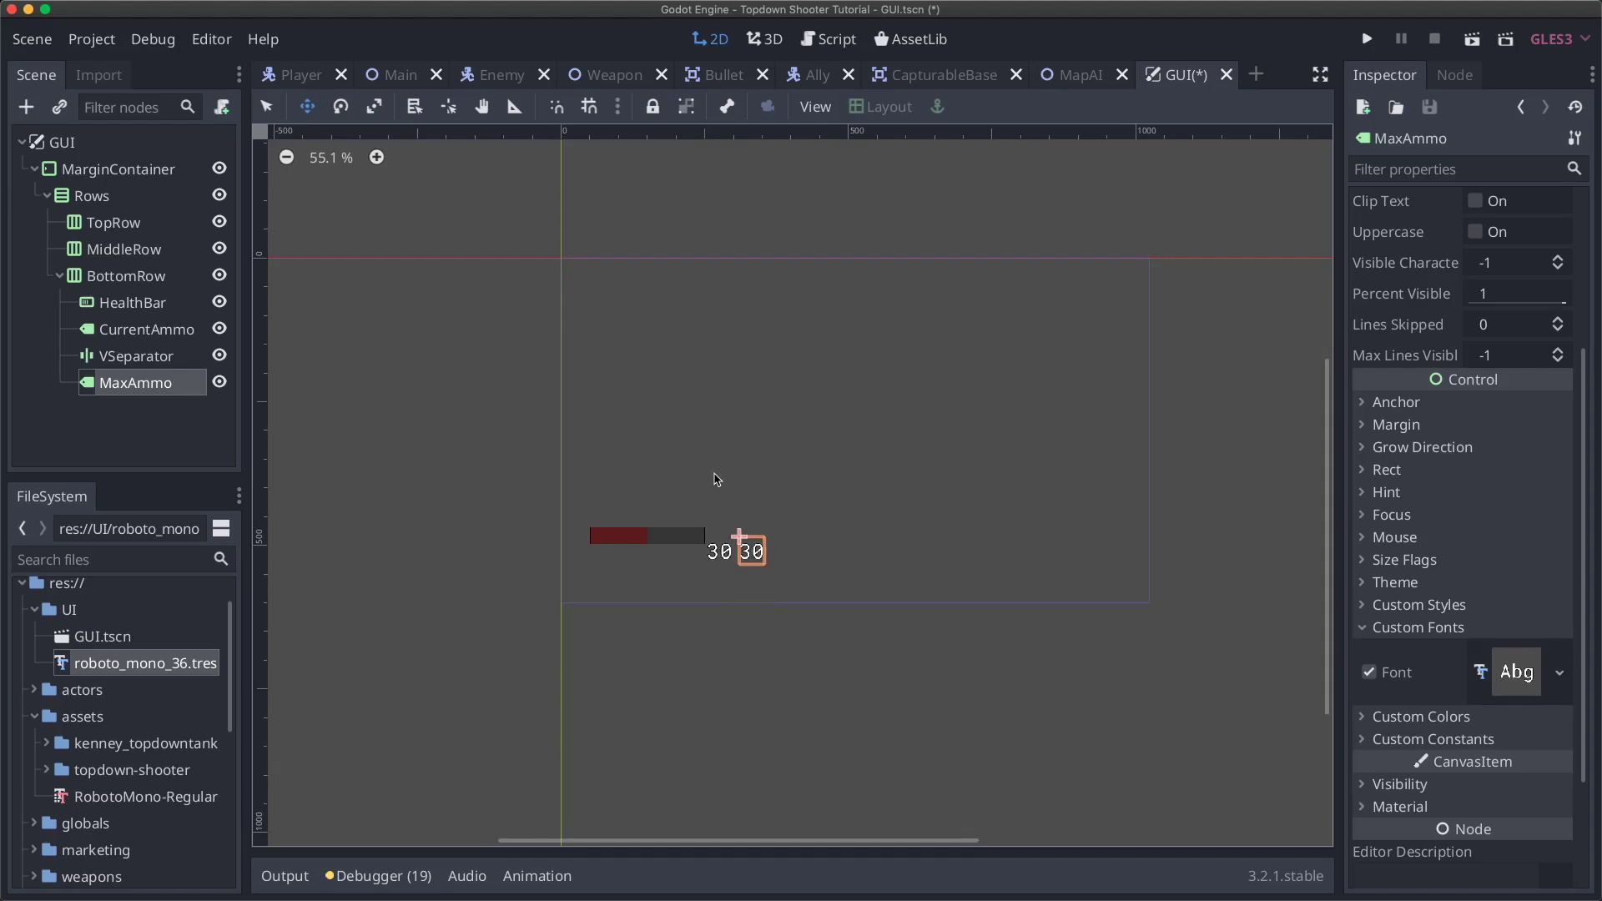
key(super+s)
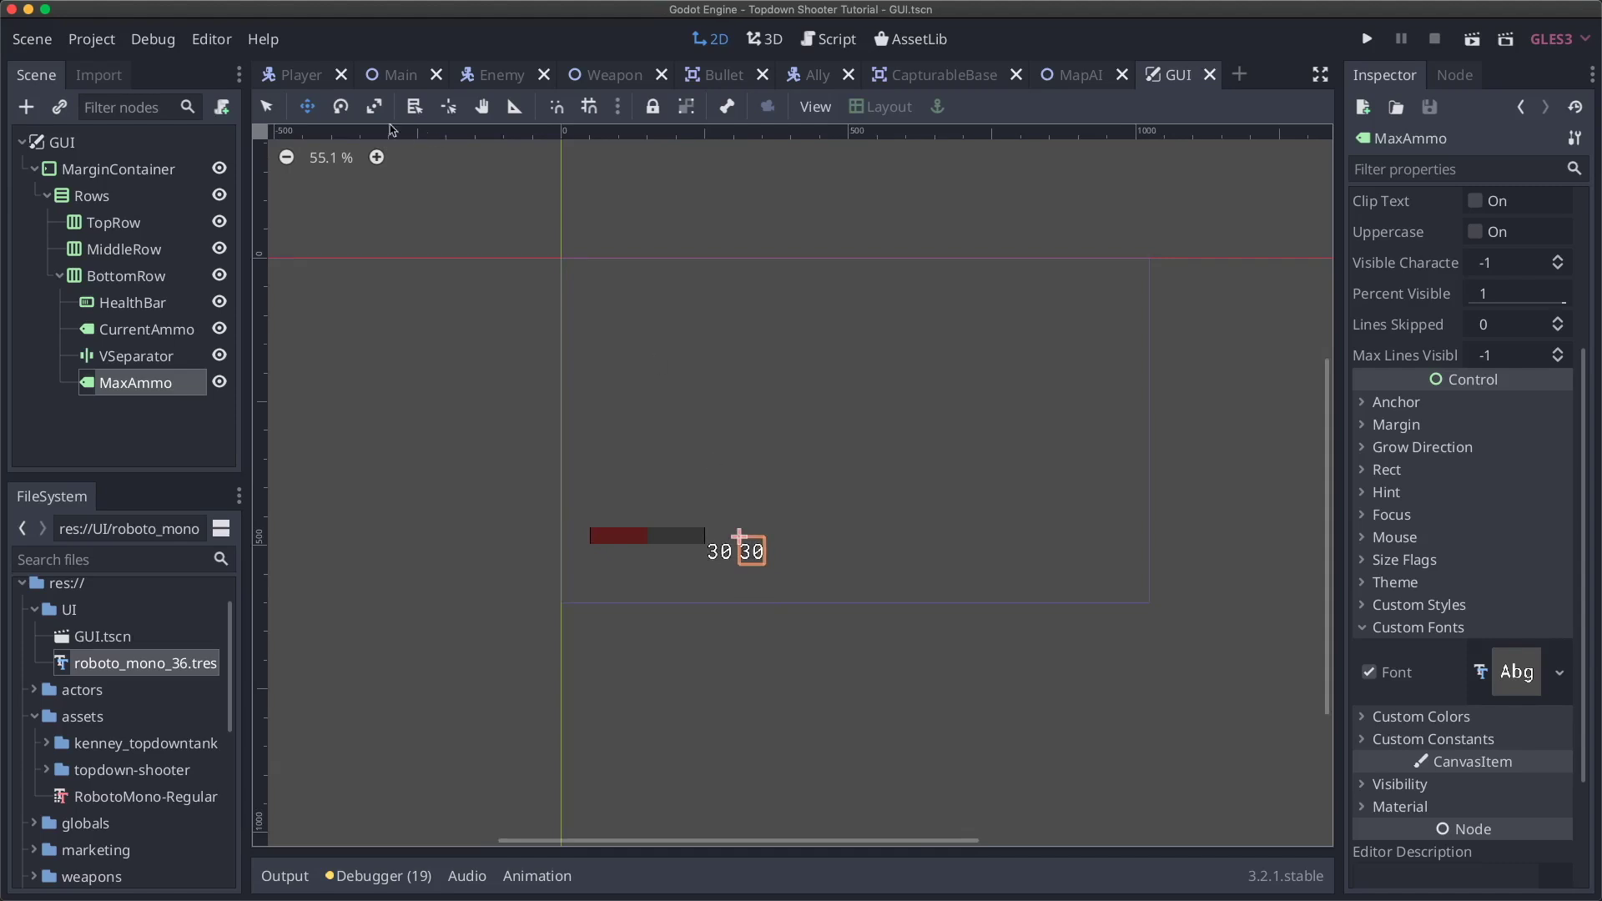
- Switch to the Main scene and zoom in to inspect the HUD over the map
click(396, 77)
scroll(618, 455, up, 5)
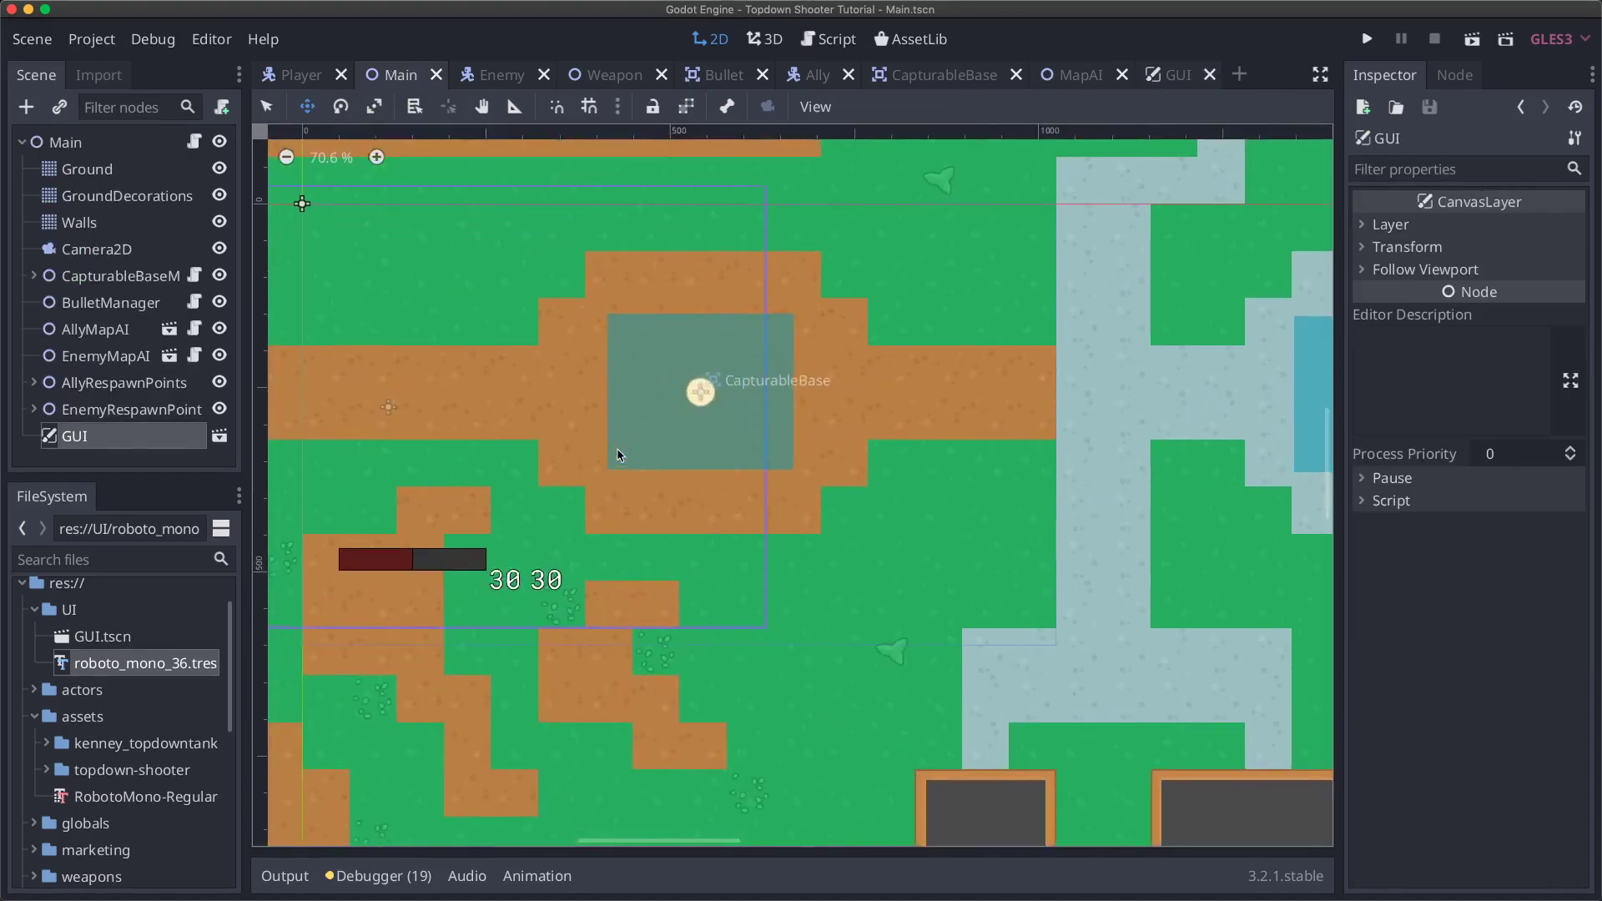
scroll(618, 455, down, 2)
scroll(617, 455, right, 4)
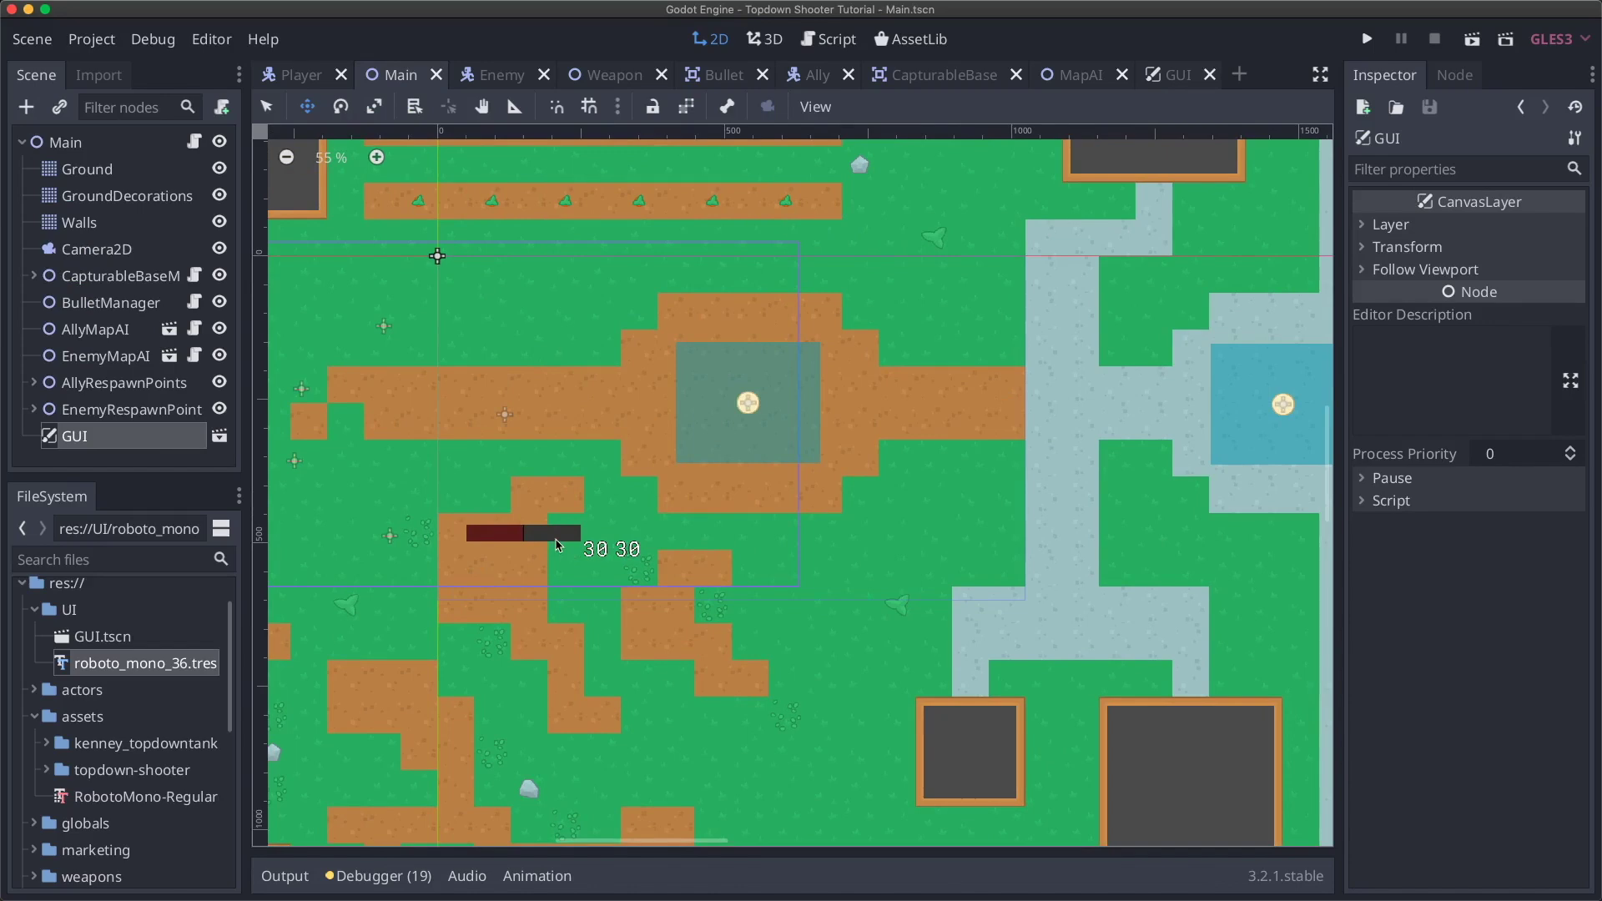
- Run the game, walk the player around with WASD to check the HUD, then stop it
key(super+b)
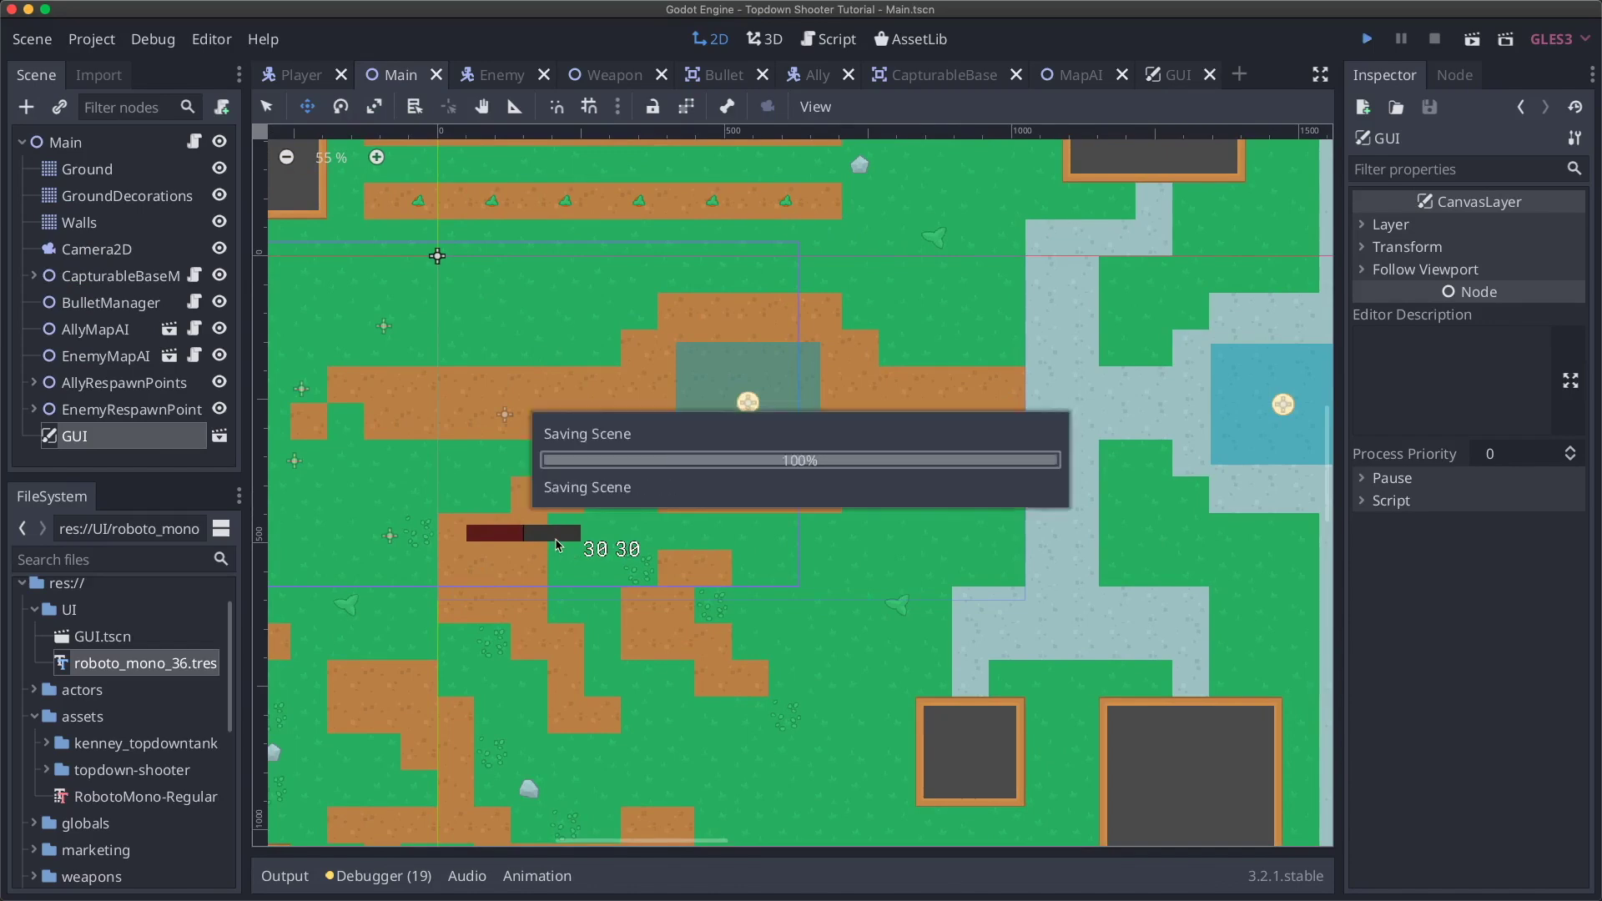
key(w)
key(d)
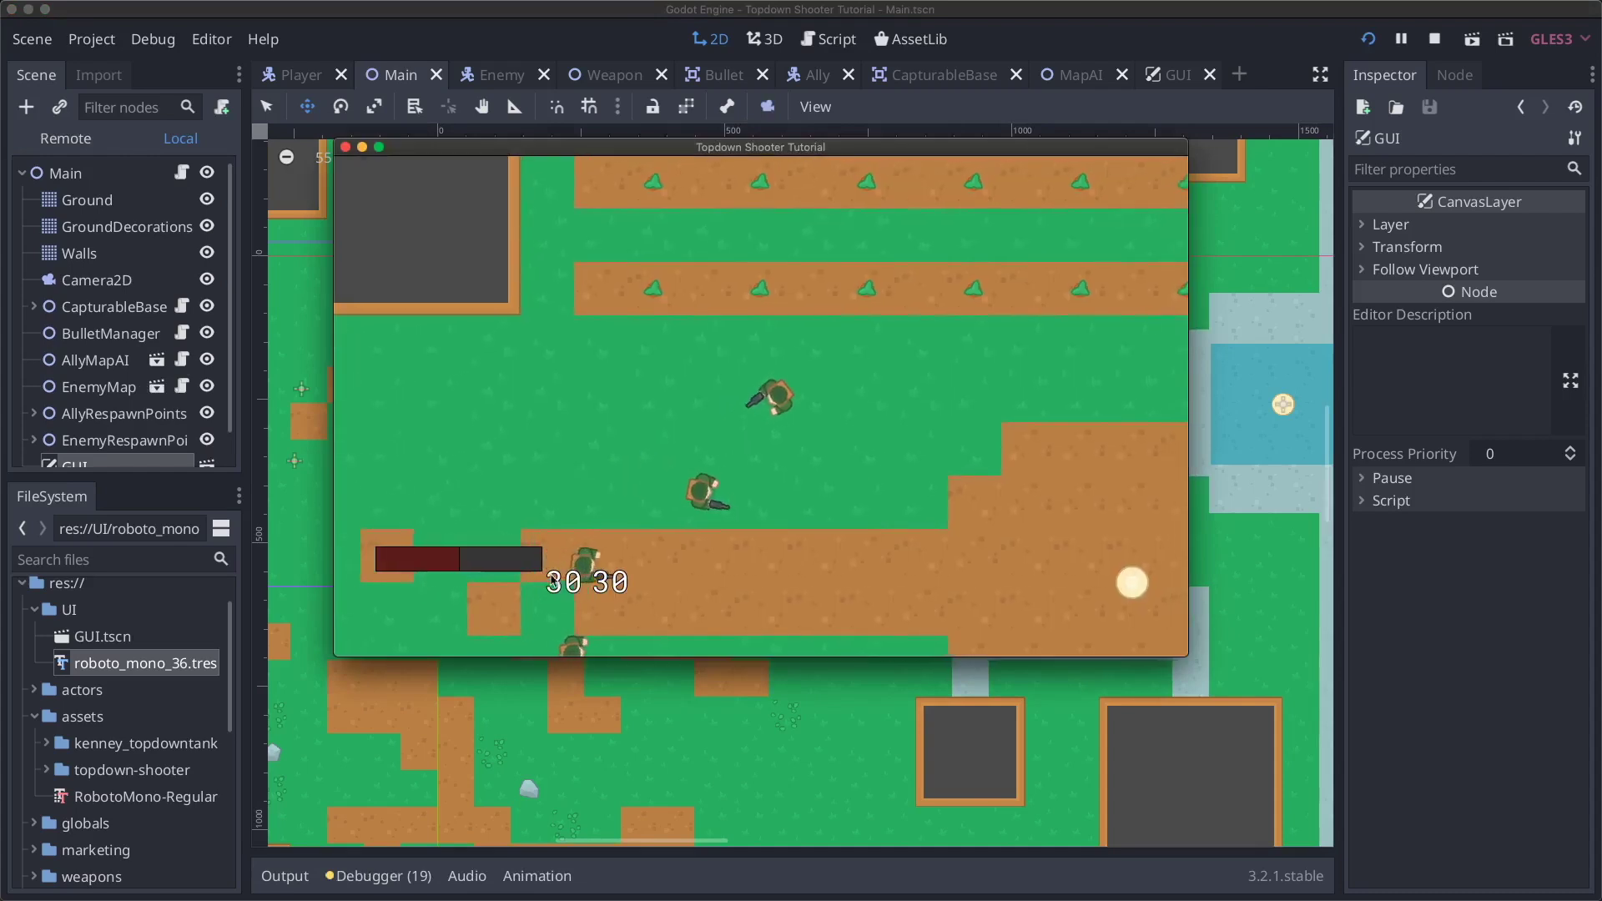
key(w)
key(d)
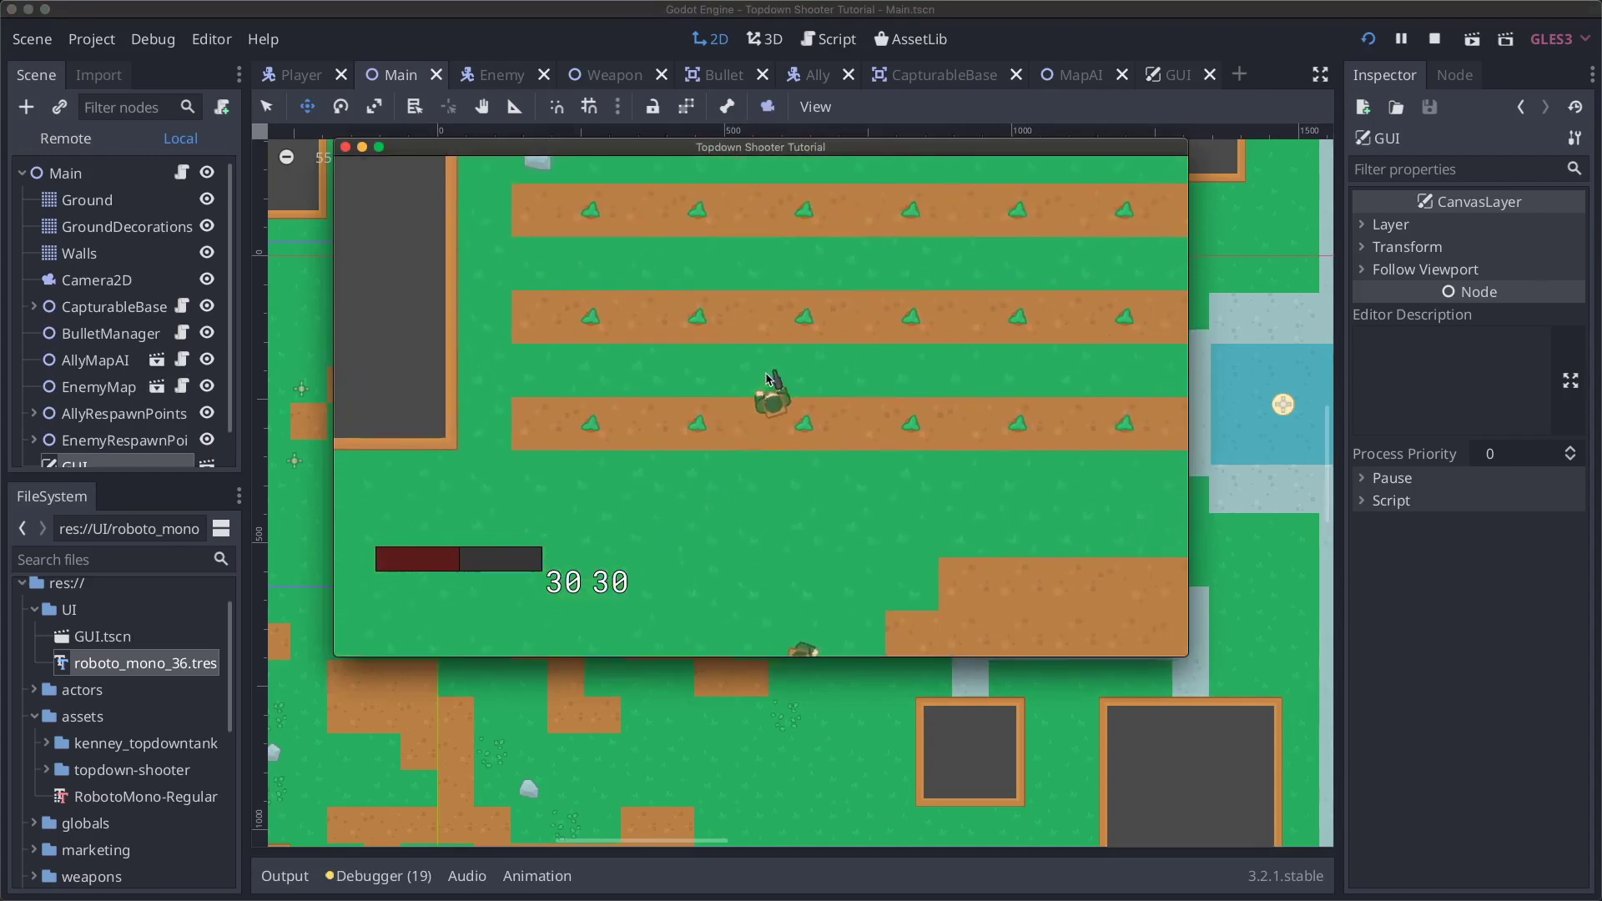
key(w)
key(d)
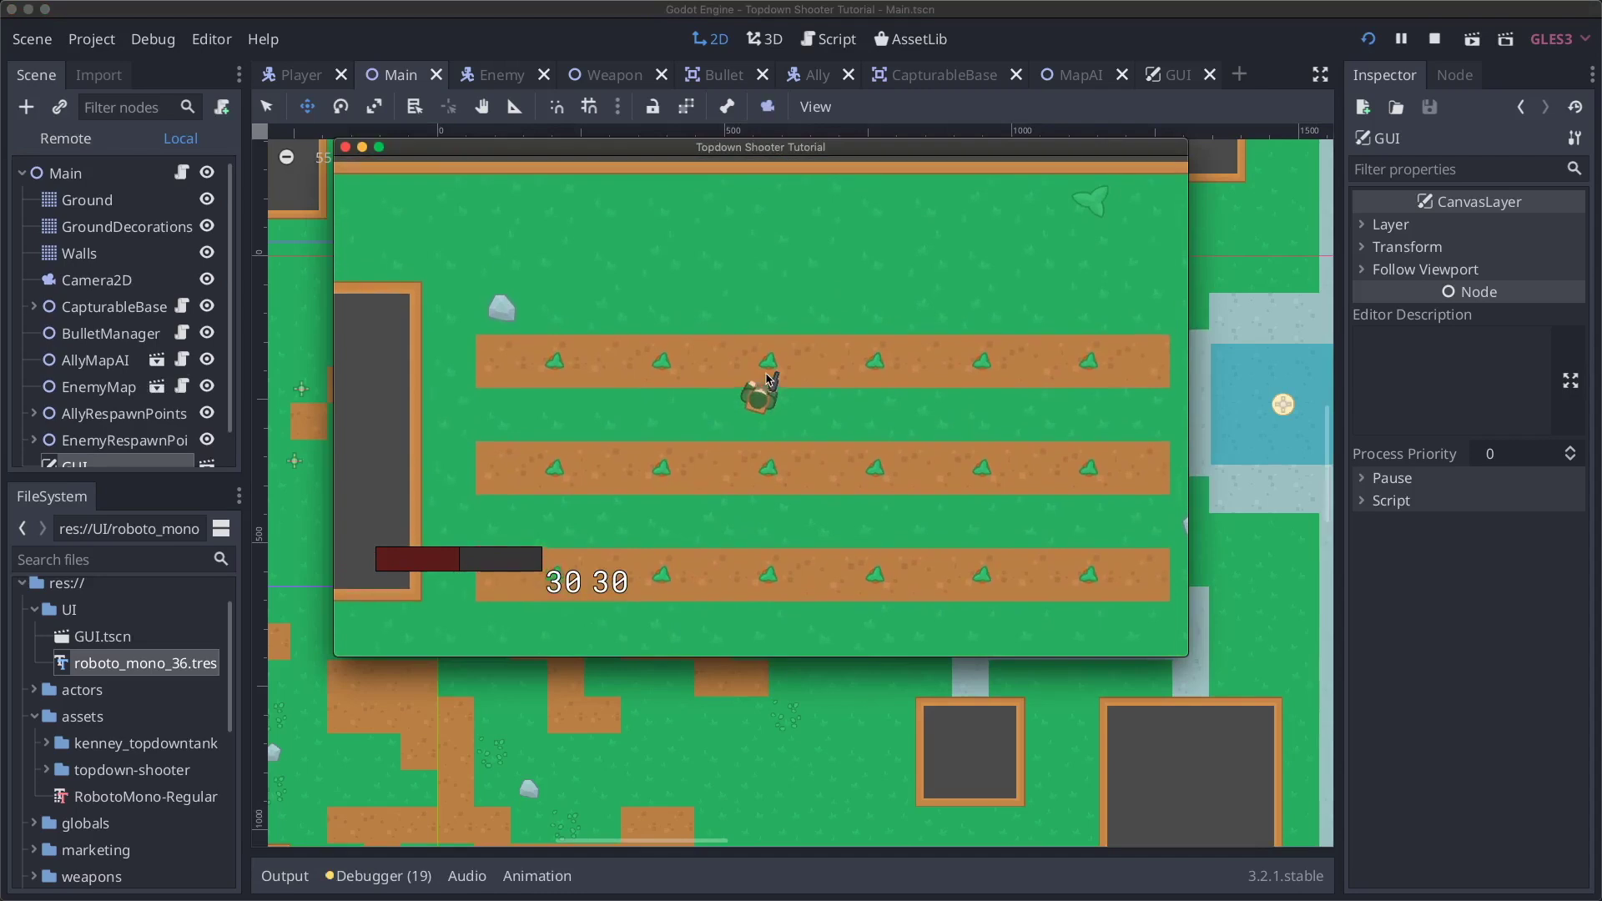
key(s)
key(d)
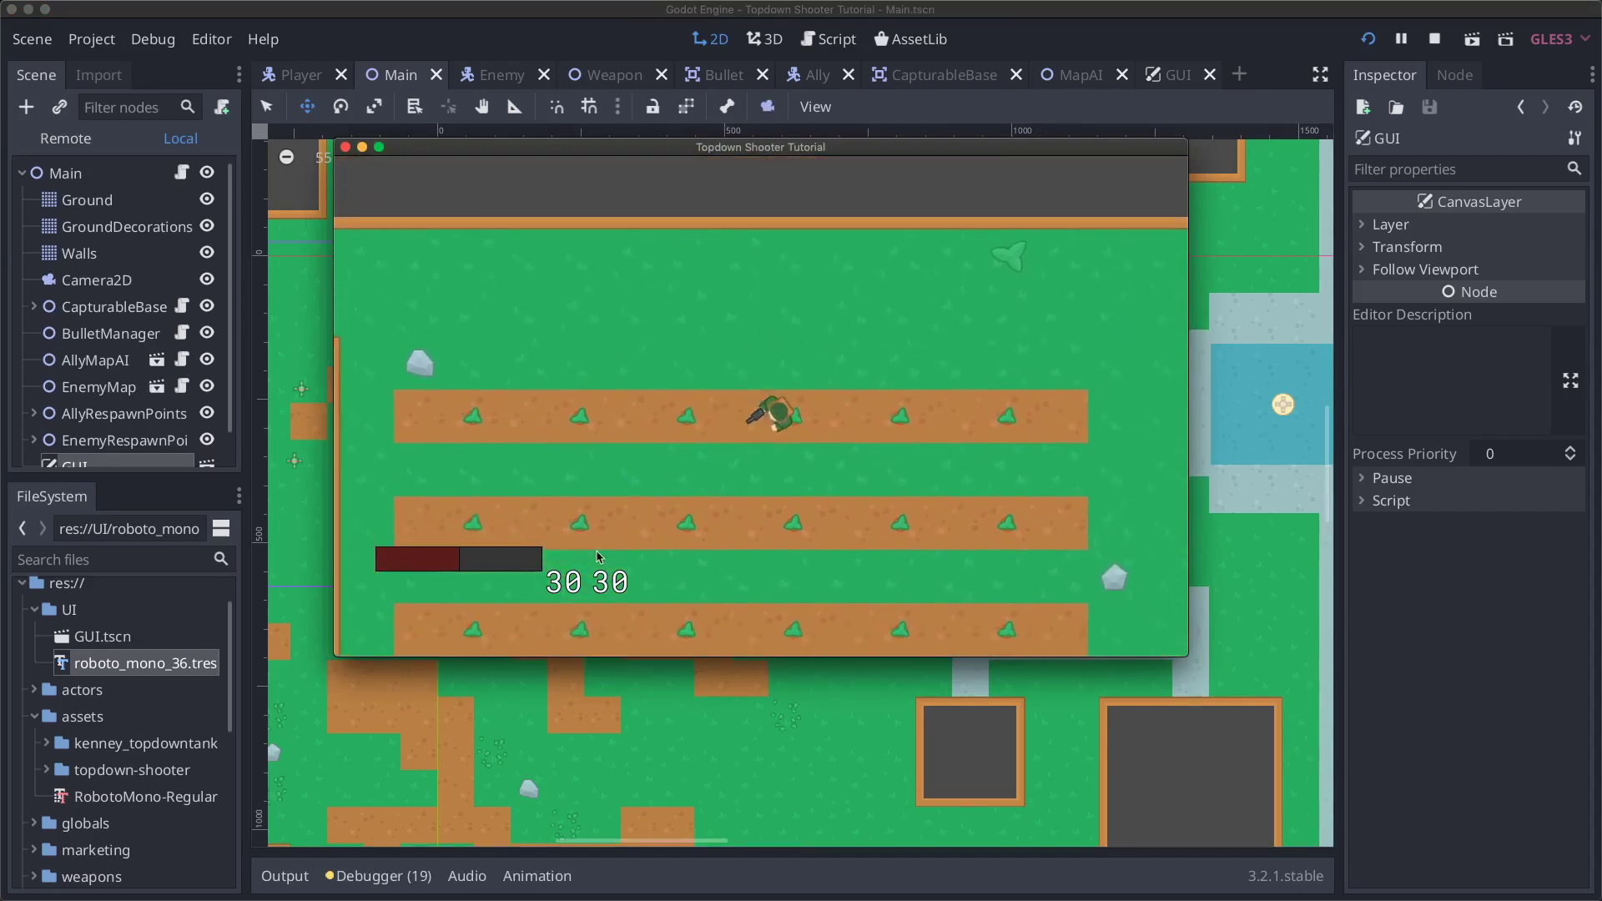
key(s)
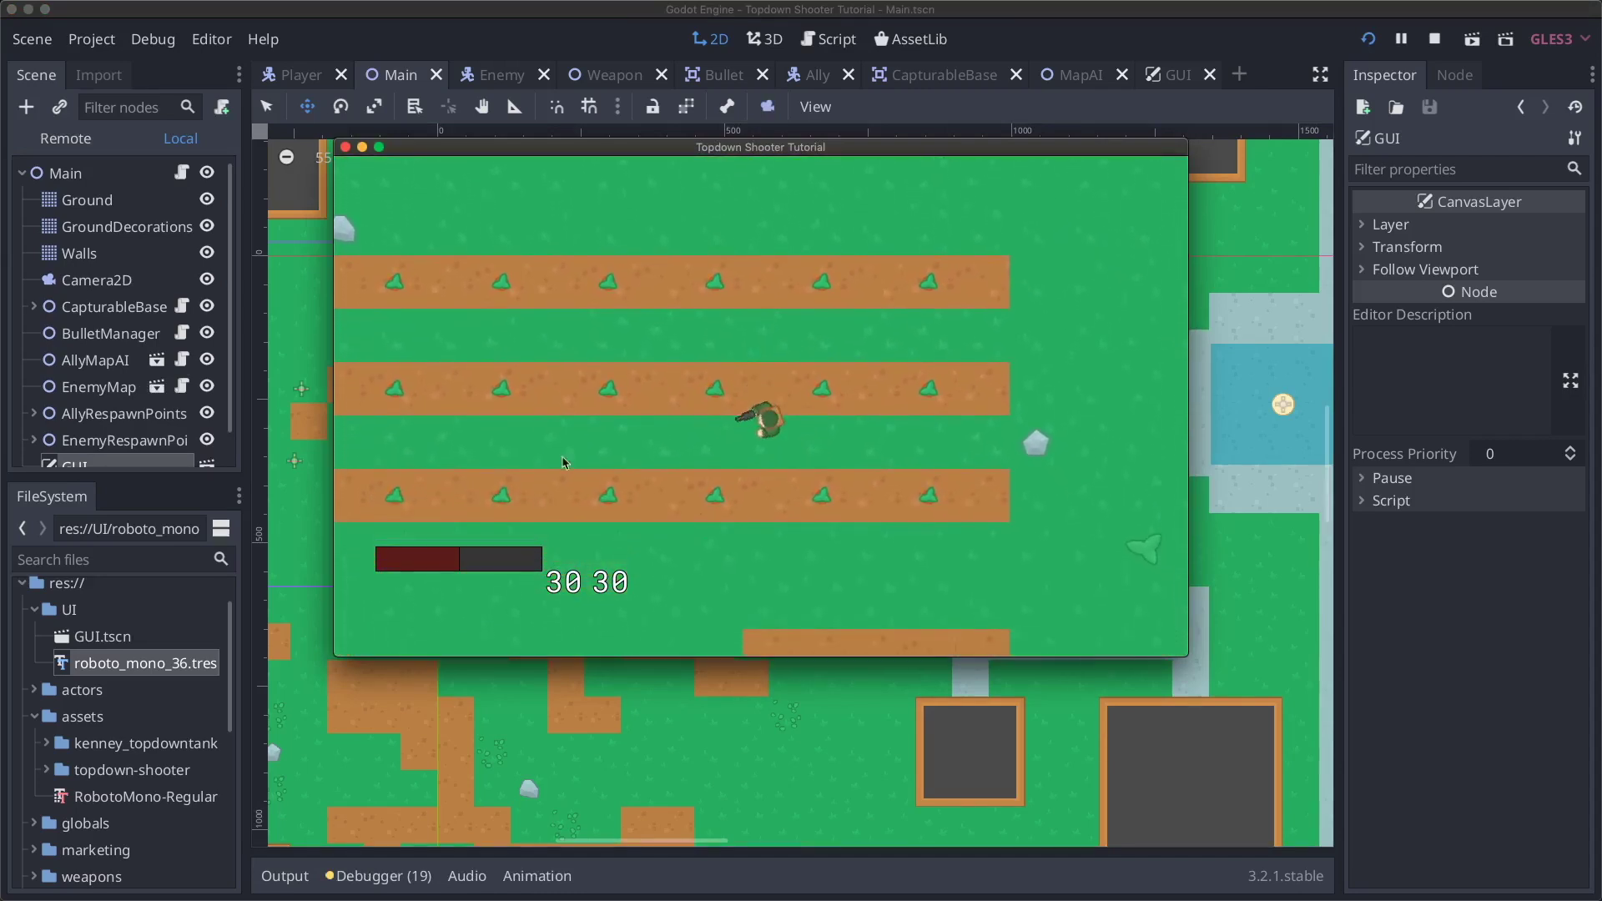
key(s)
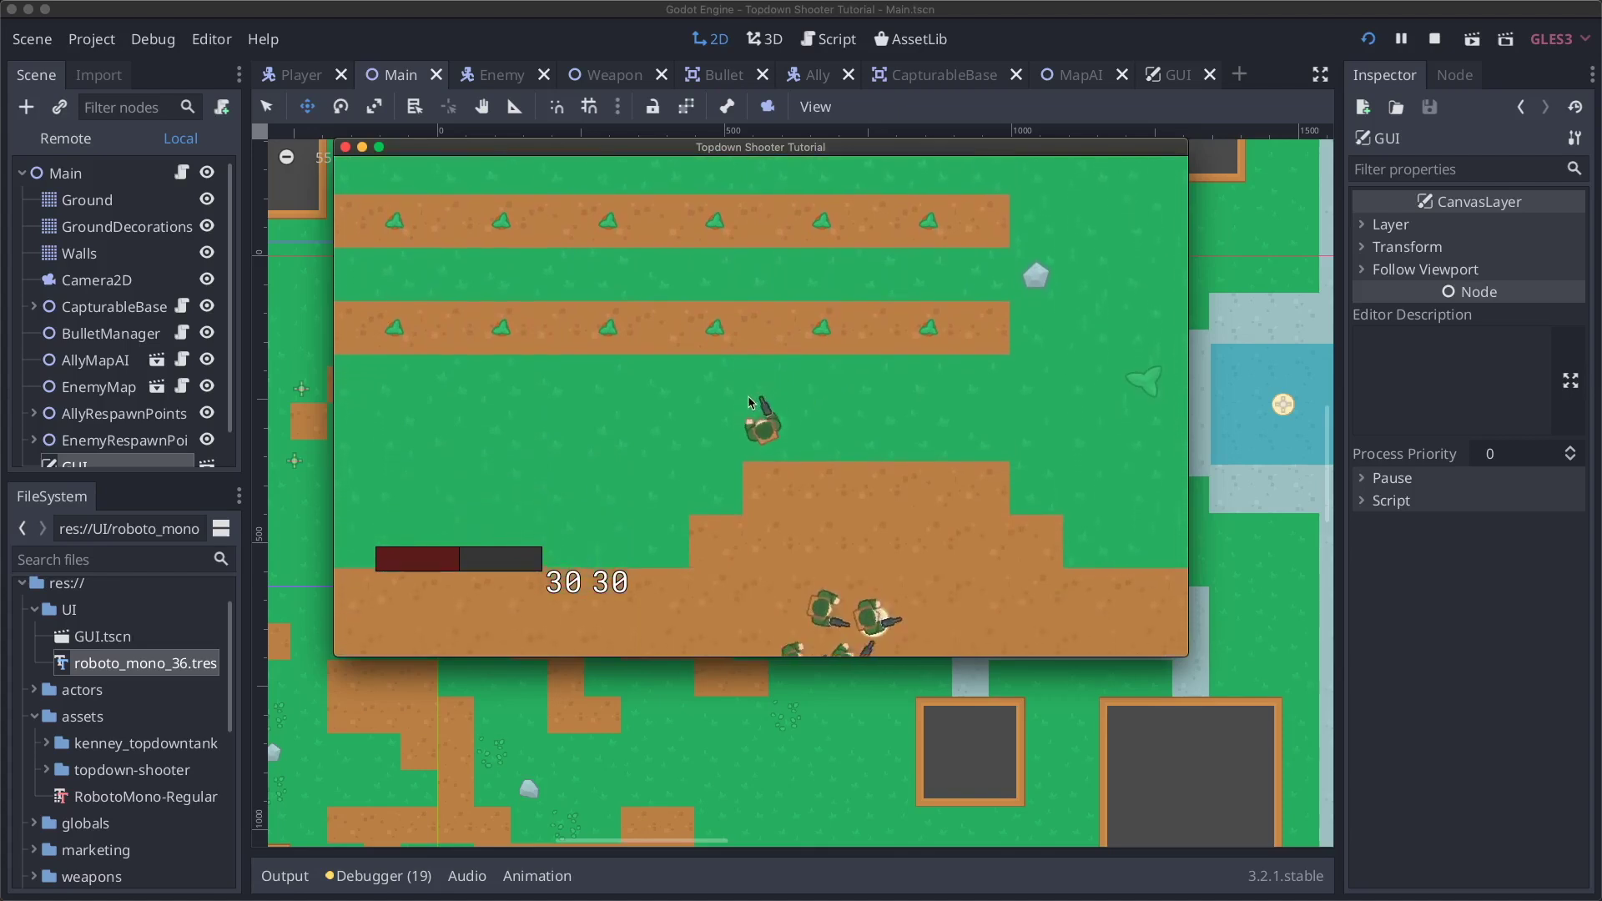
key(a)
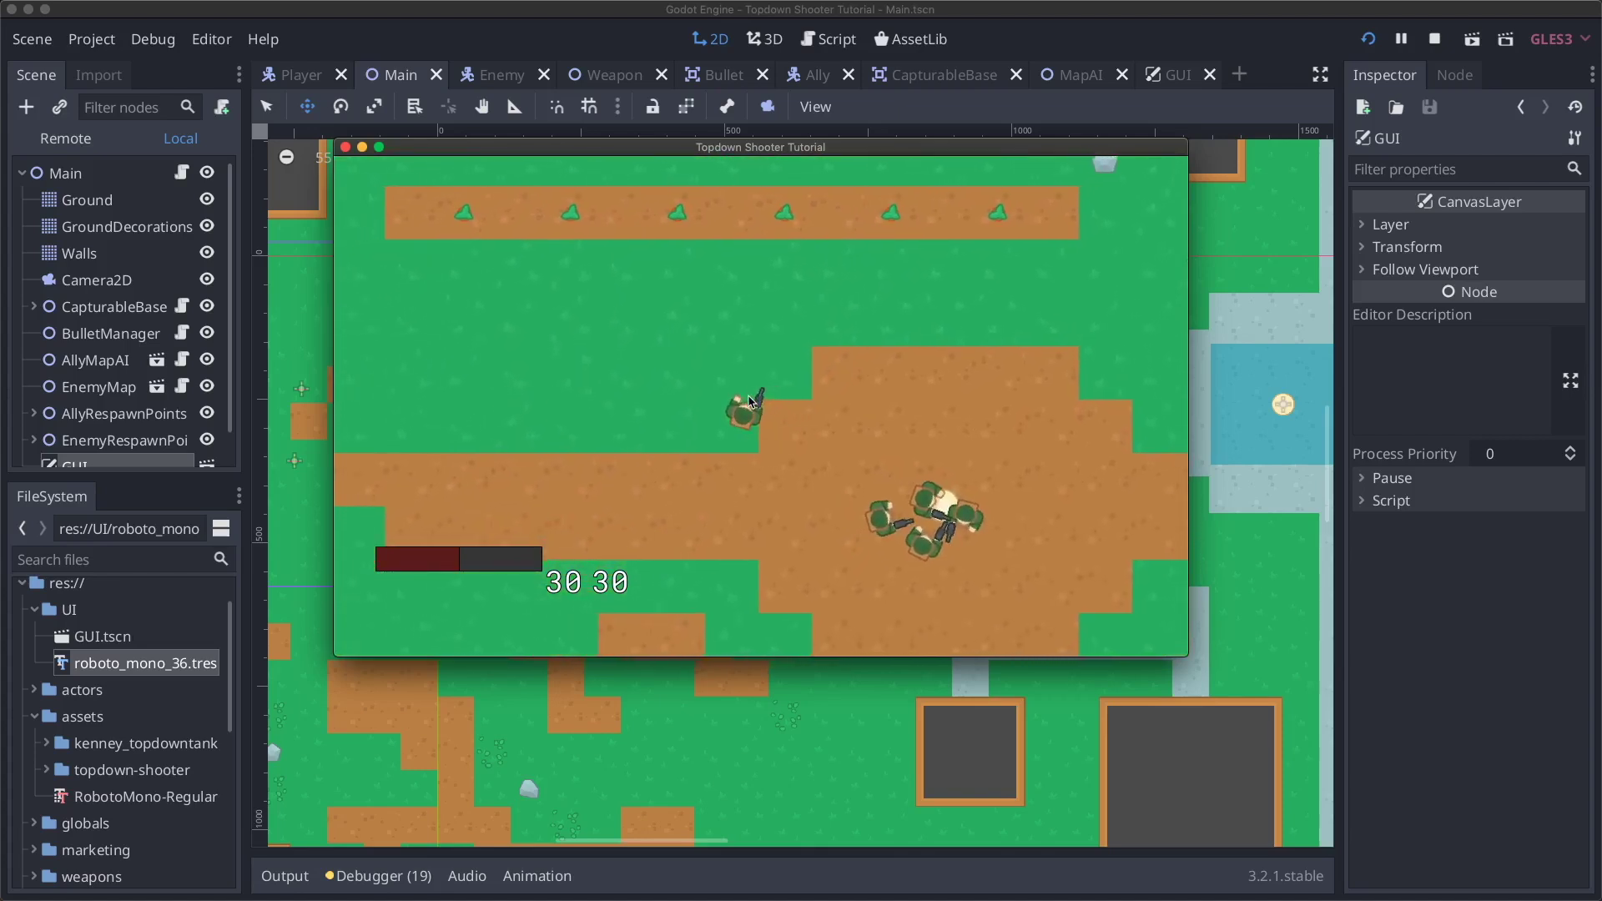
key(a)
key(w)
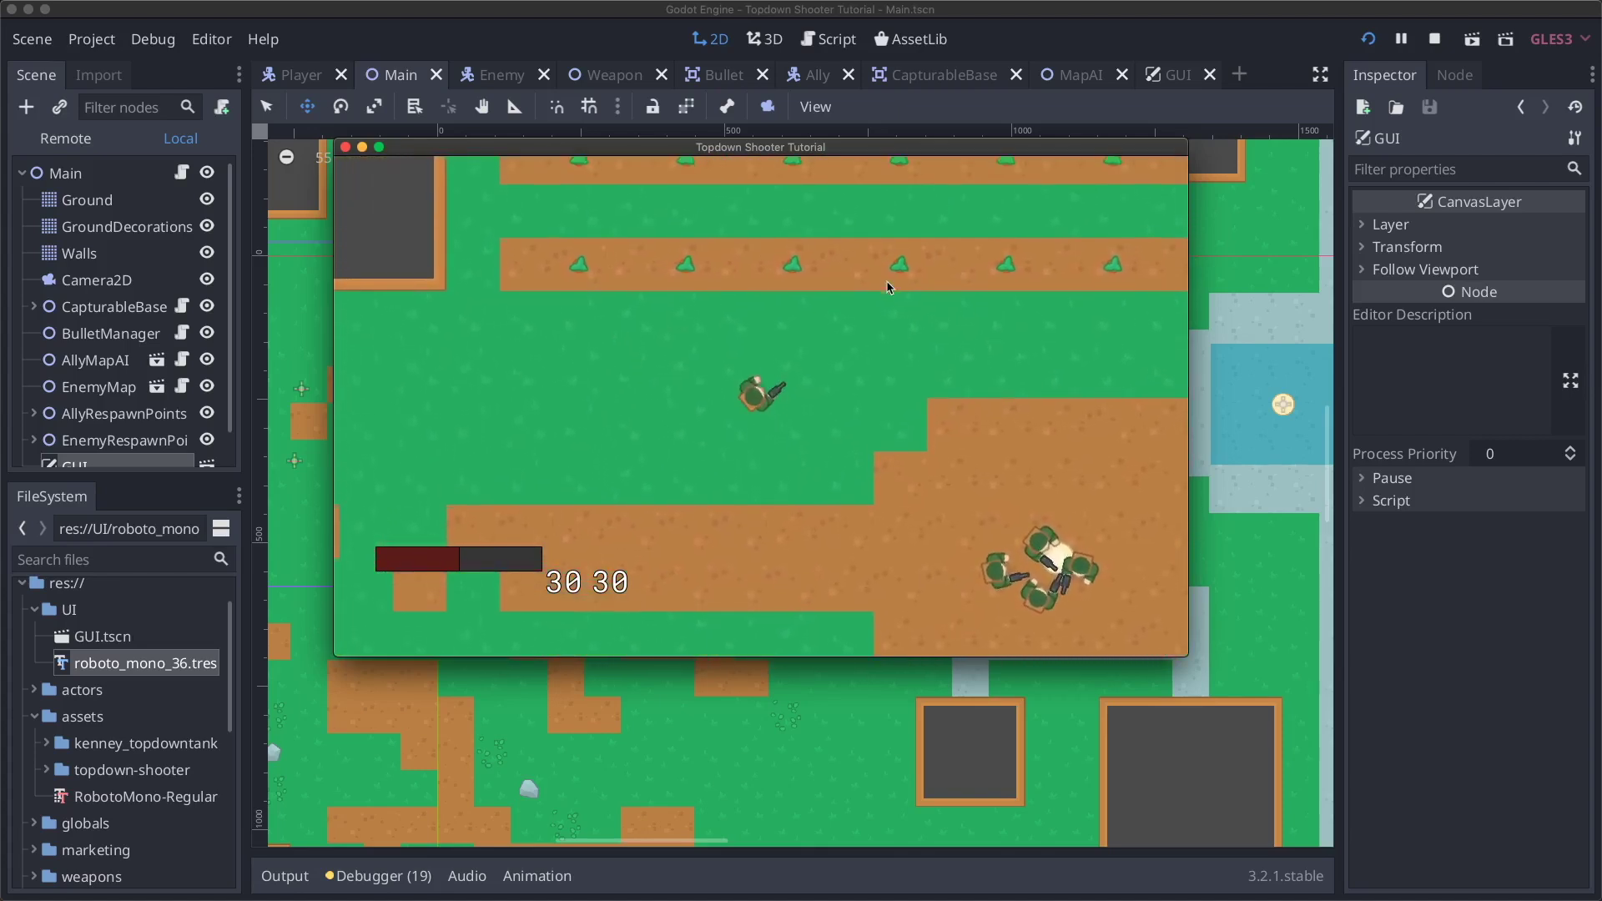
key(w)
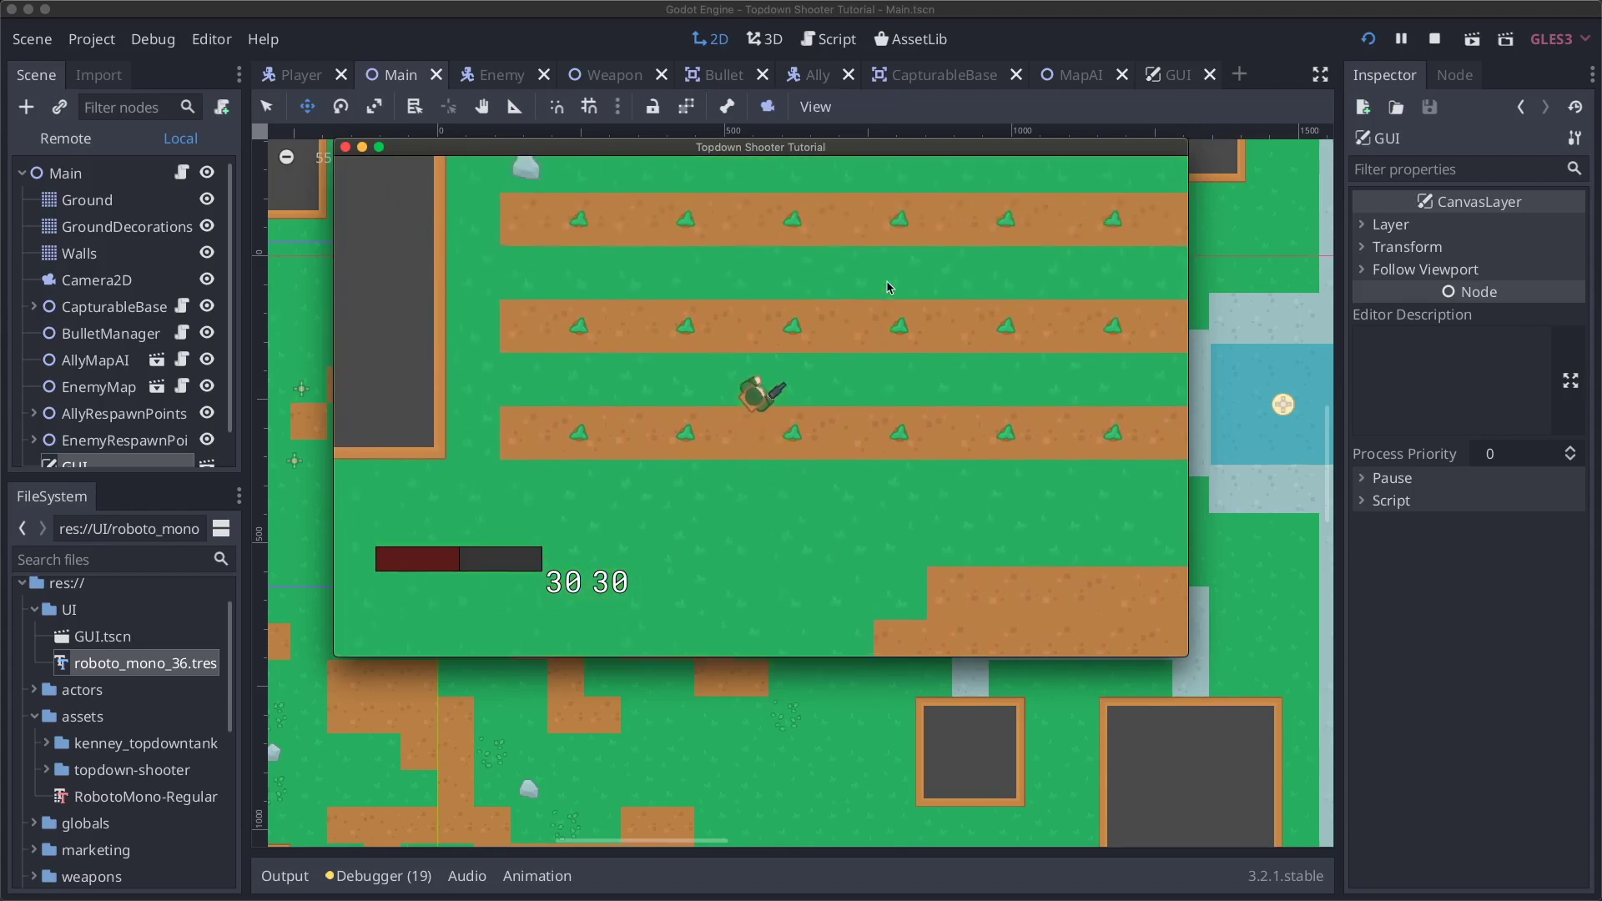
key(w)
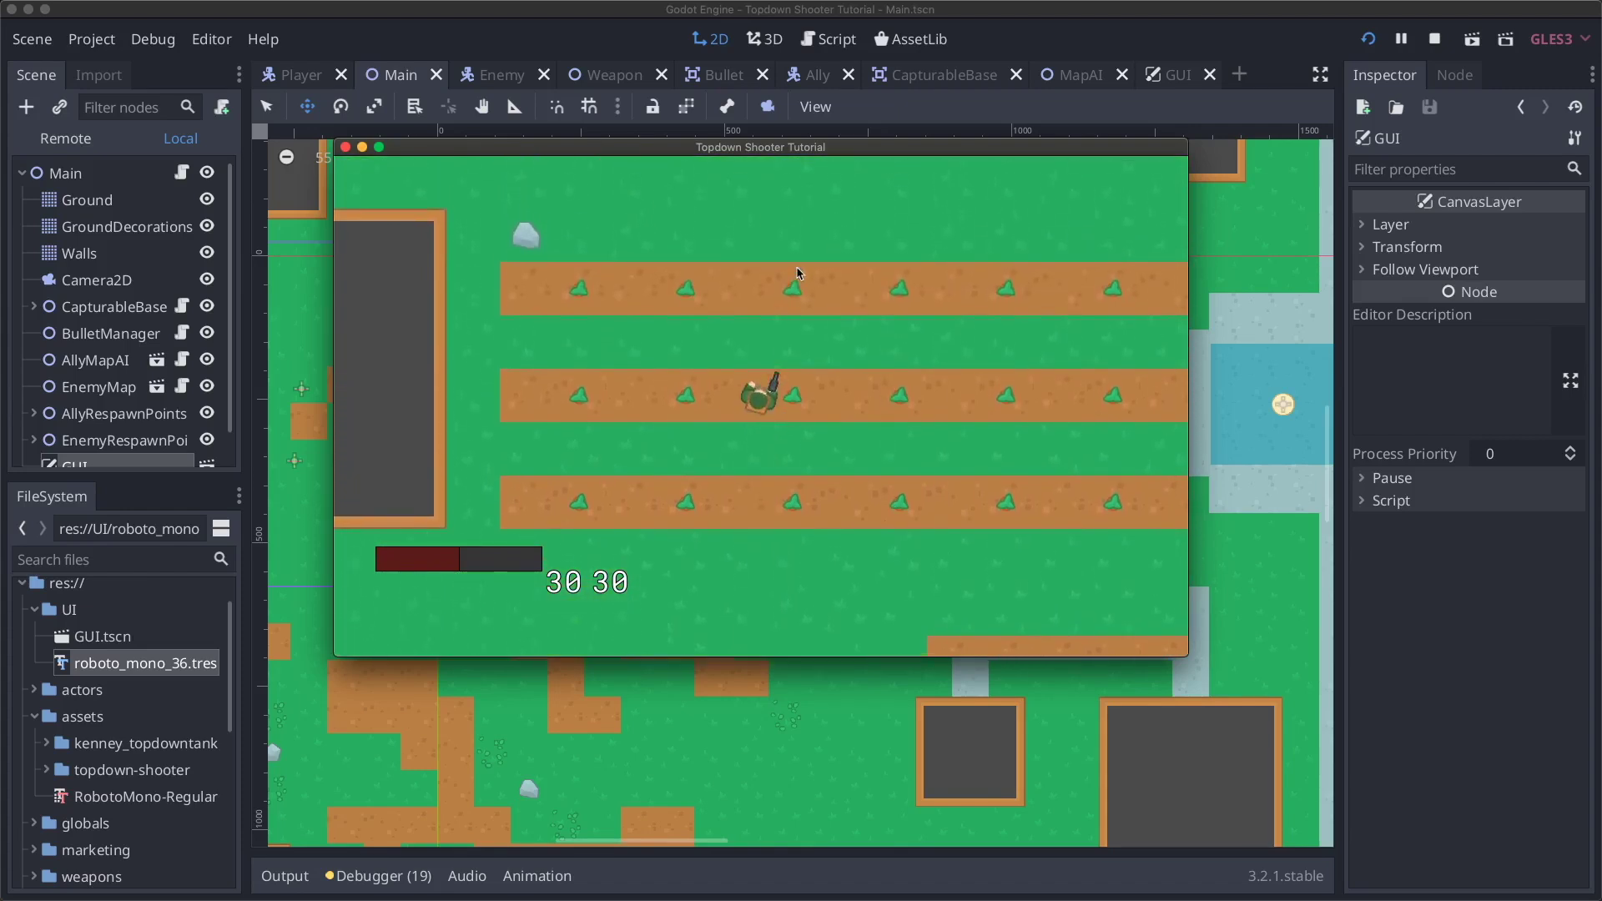
key(super+period)
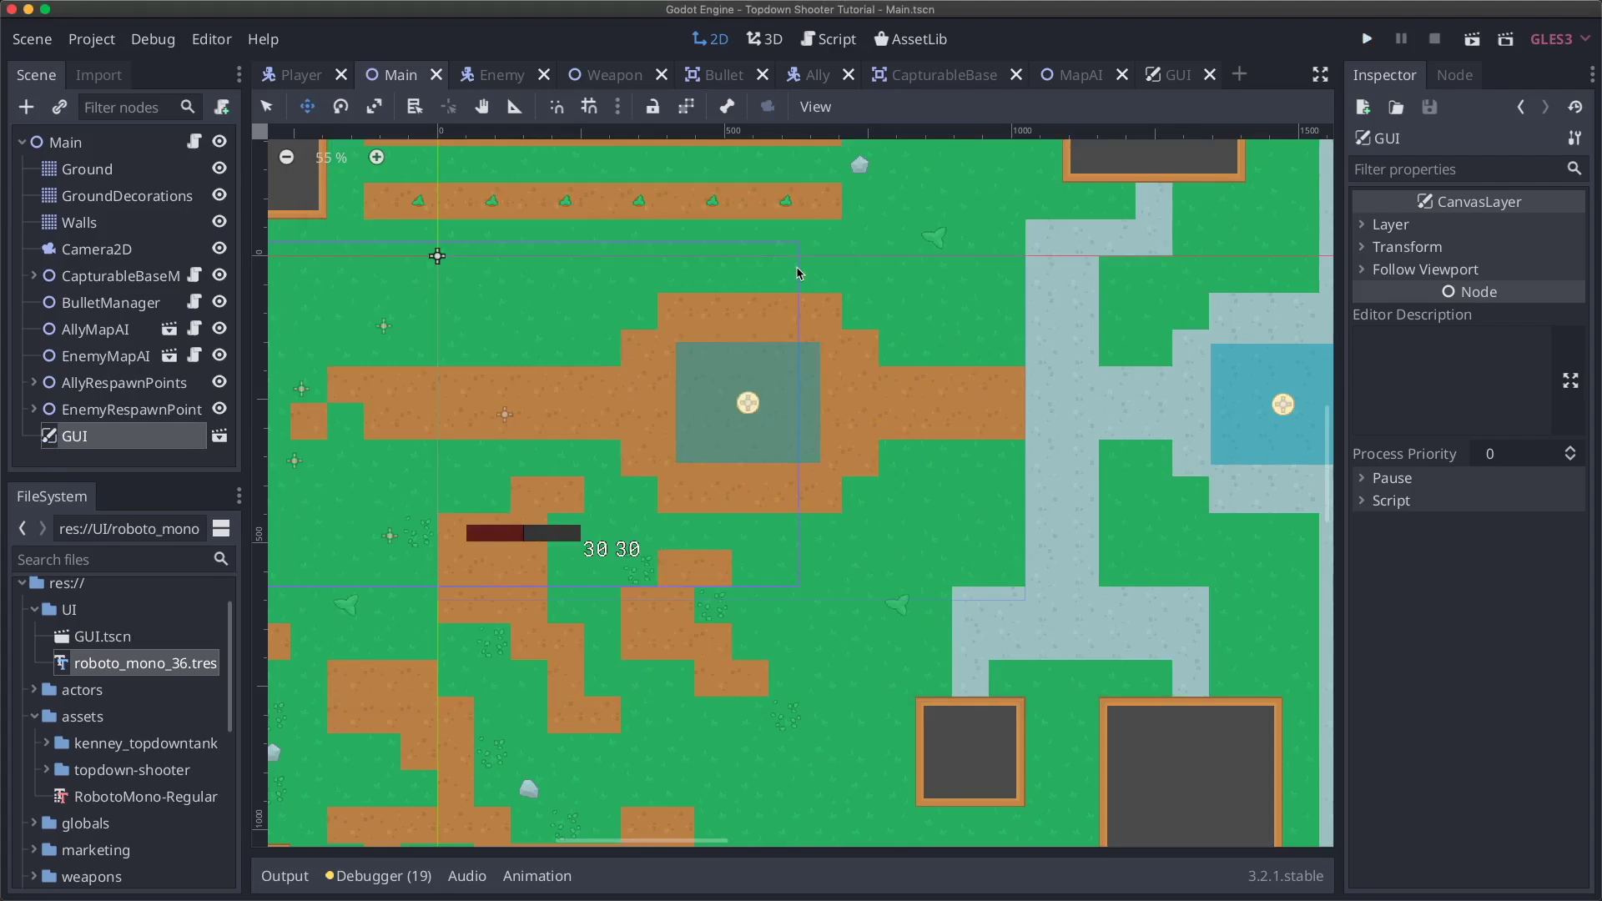
- Return to the GUI scene, with MaxAmmo still selected
click(1170, 77)
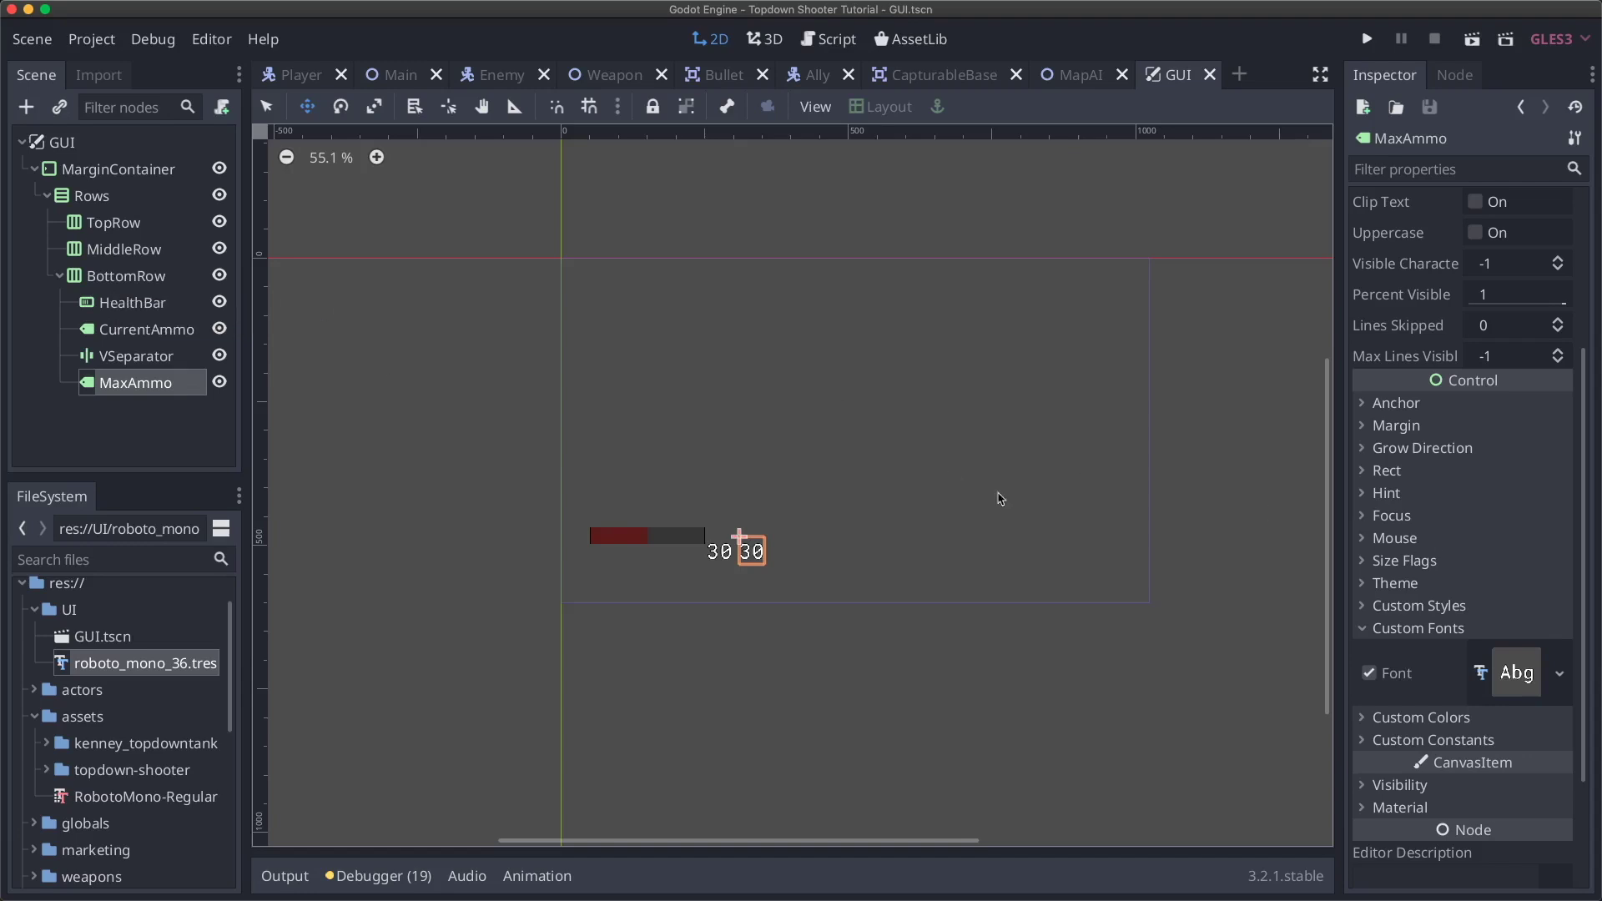
- Keep MaxAmmo's Mouse Filter on Ignore, then select the VSeparator node
click(1405, 538)
scroll(1454, 548, down, 3)
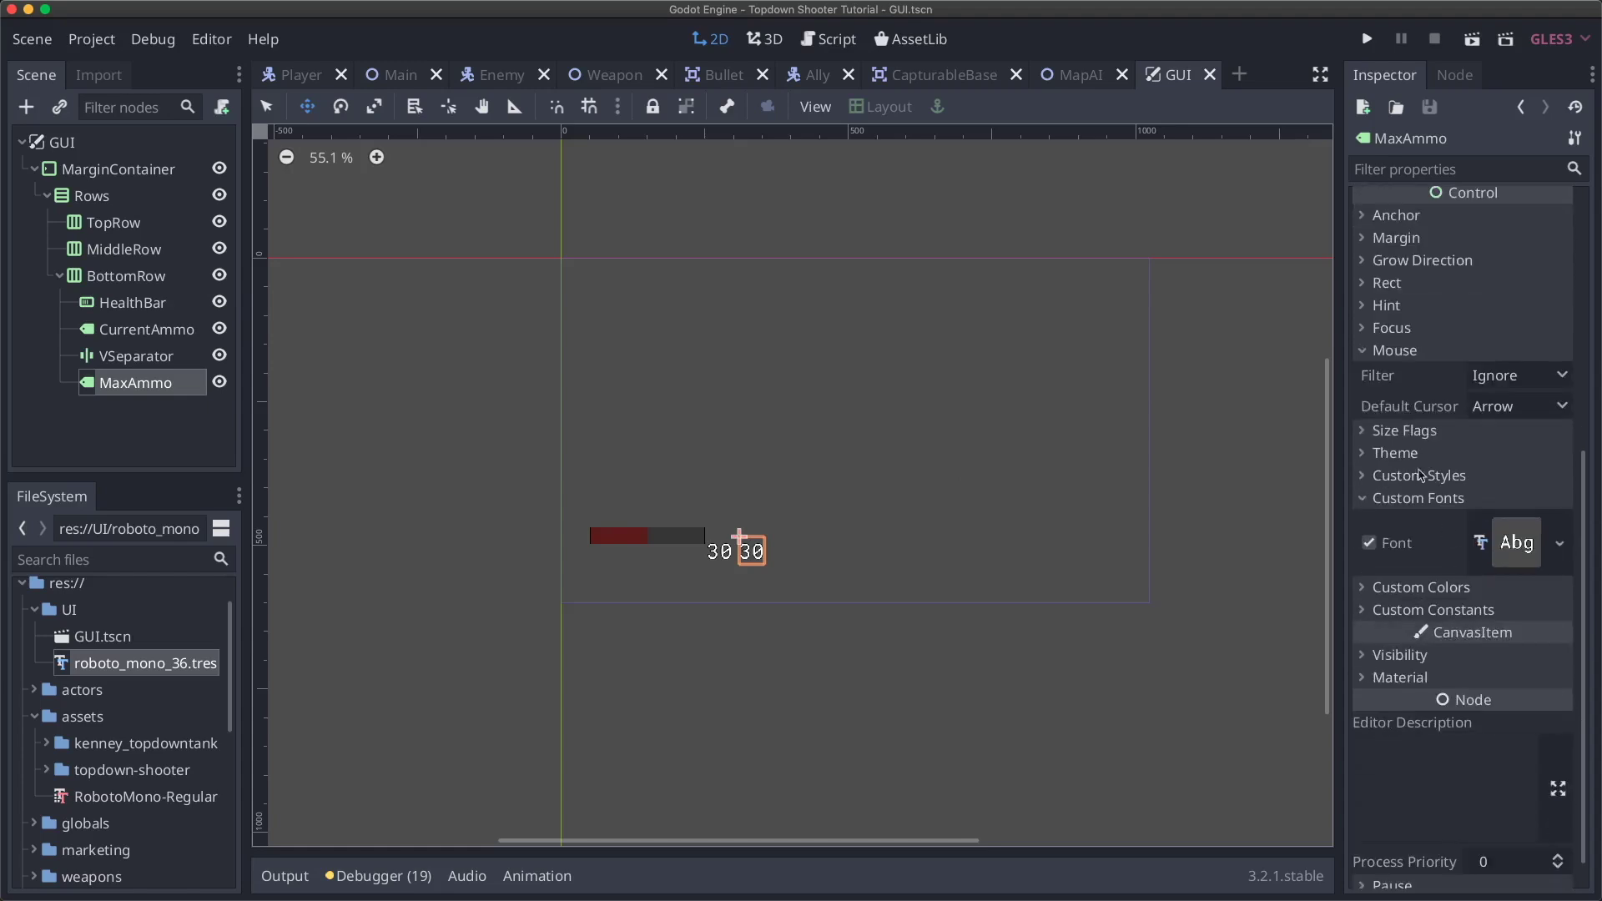
mouse_move(1386, 388)
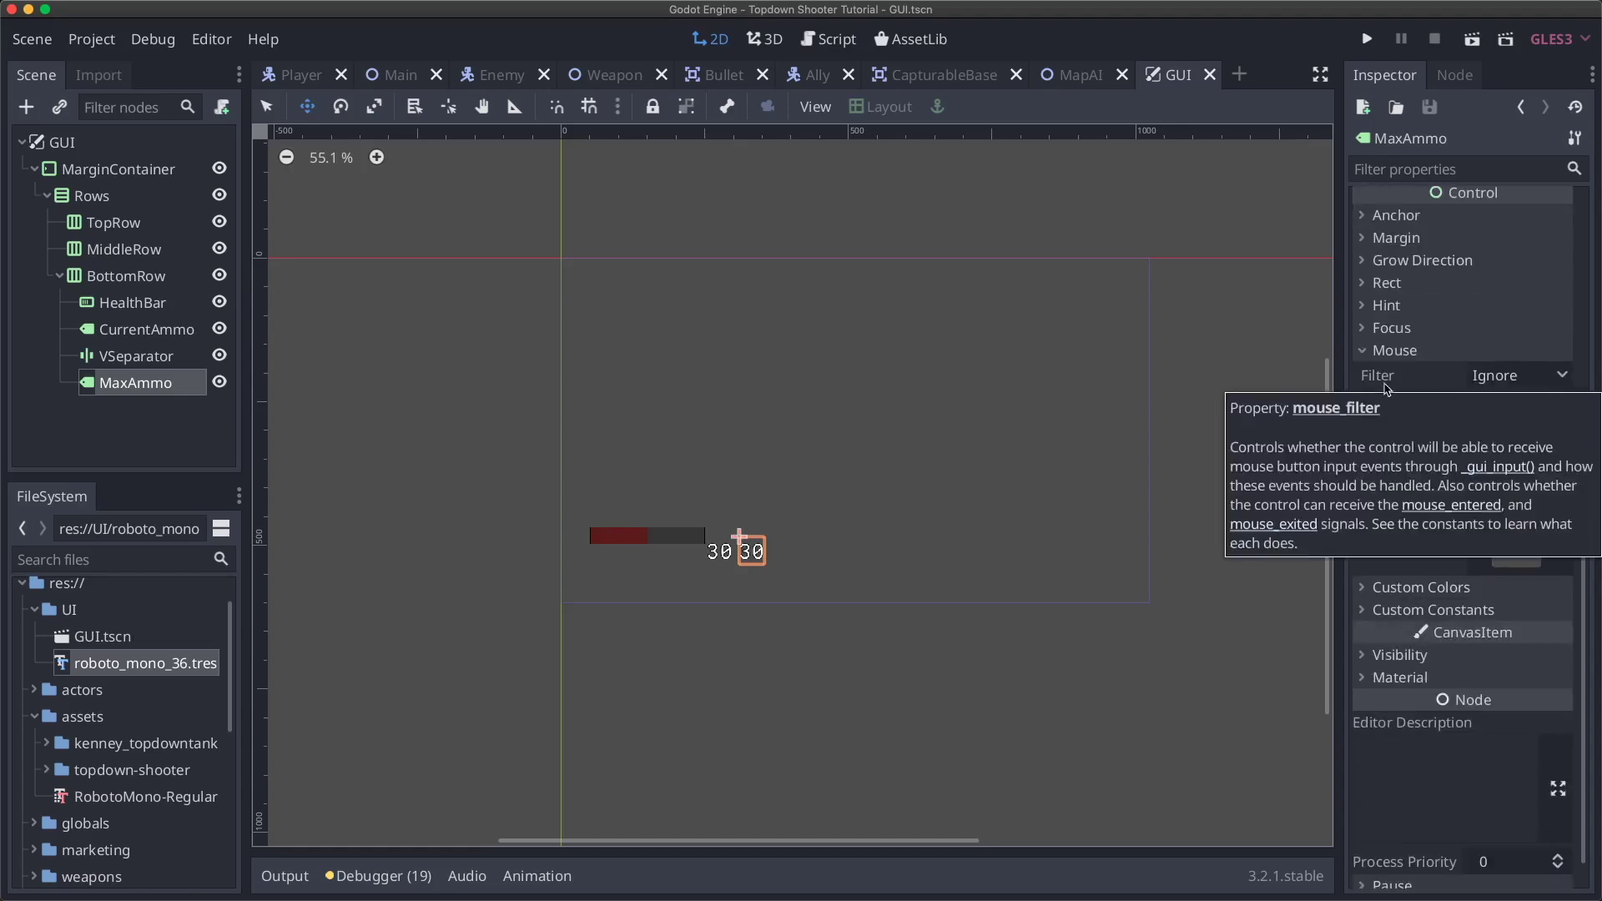
click(1506, 377)
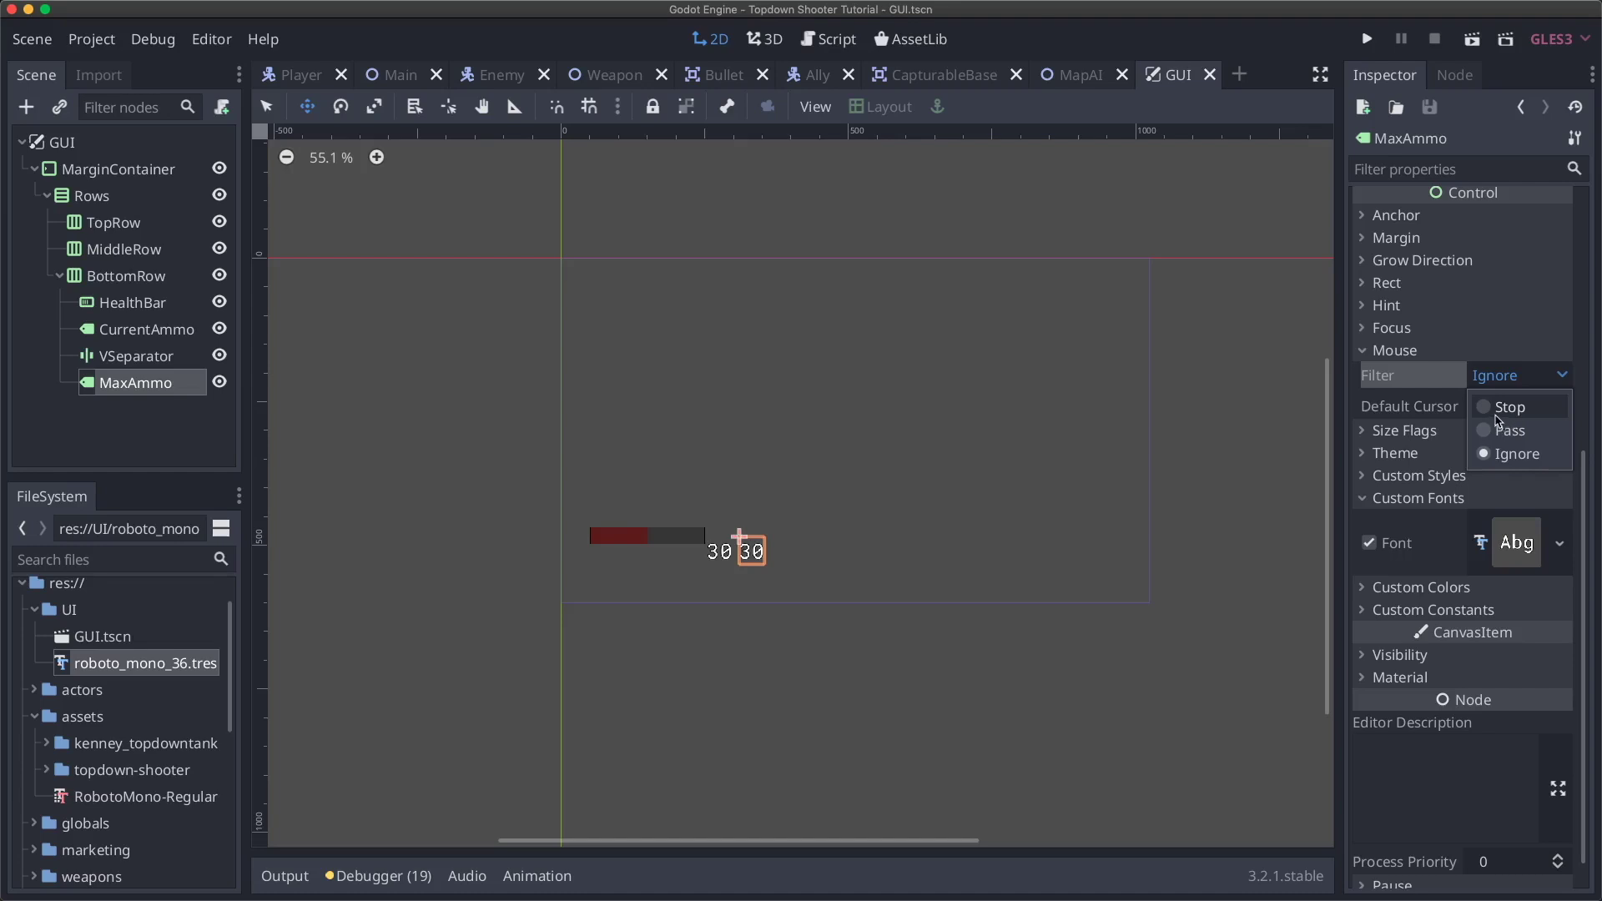
click(1518, 454)
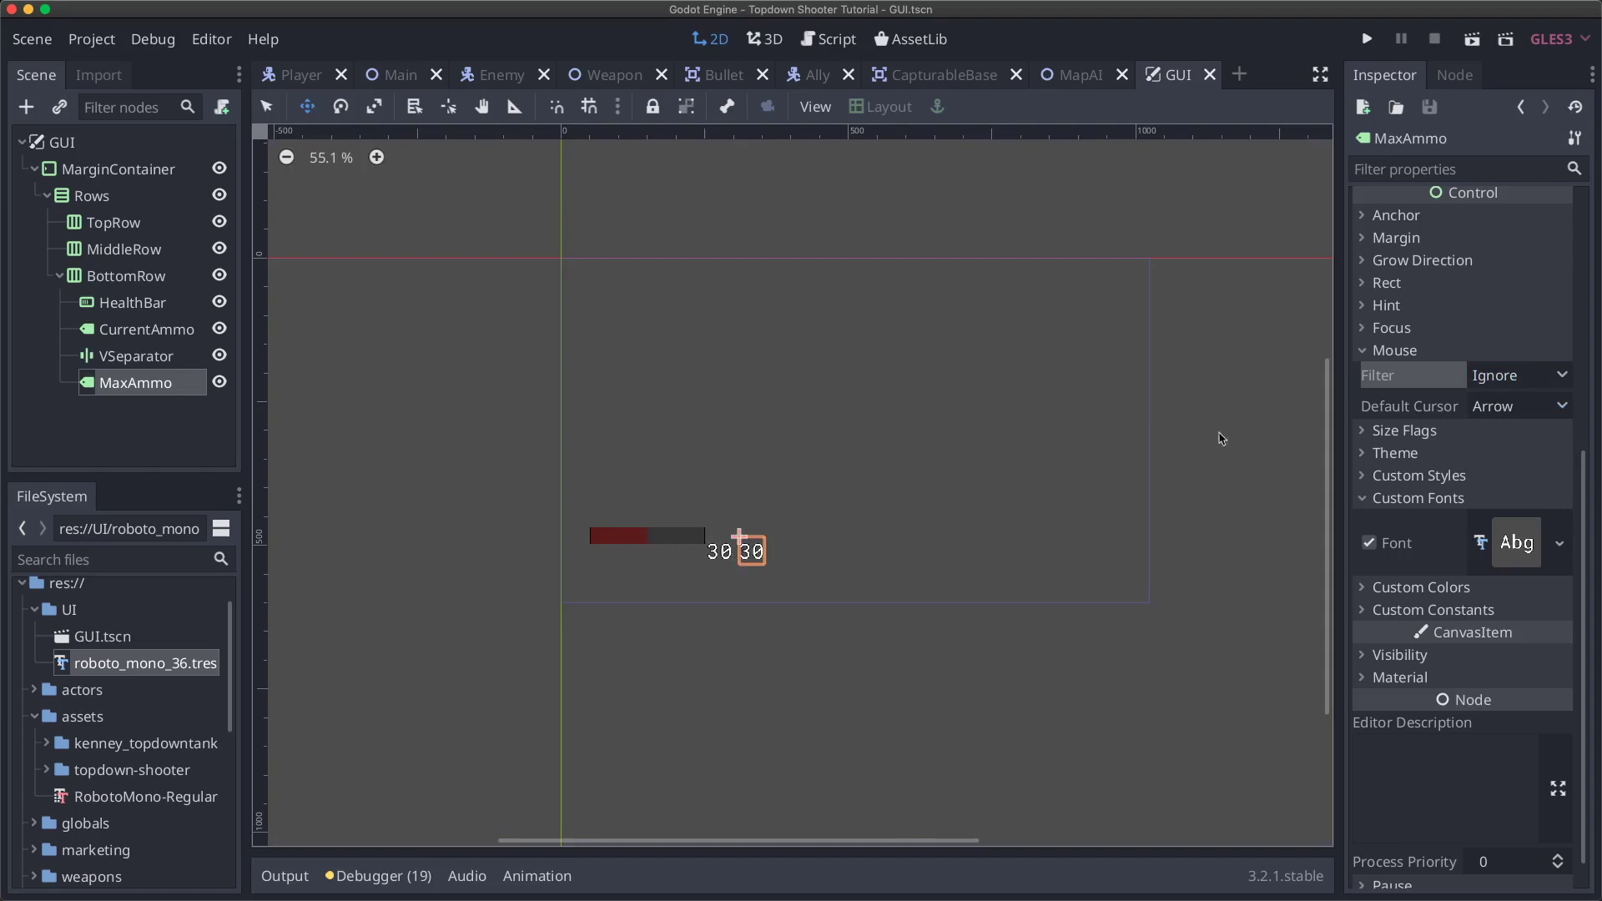
click(146, 354)
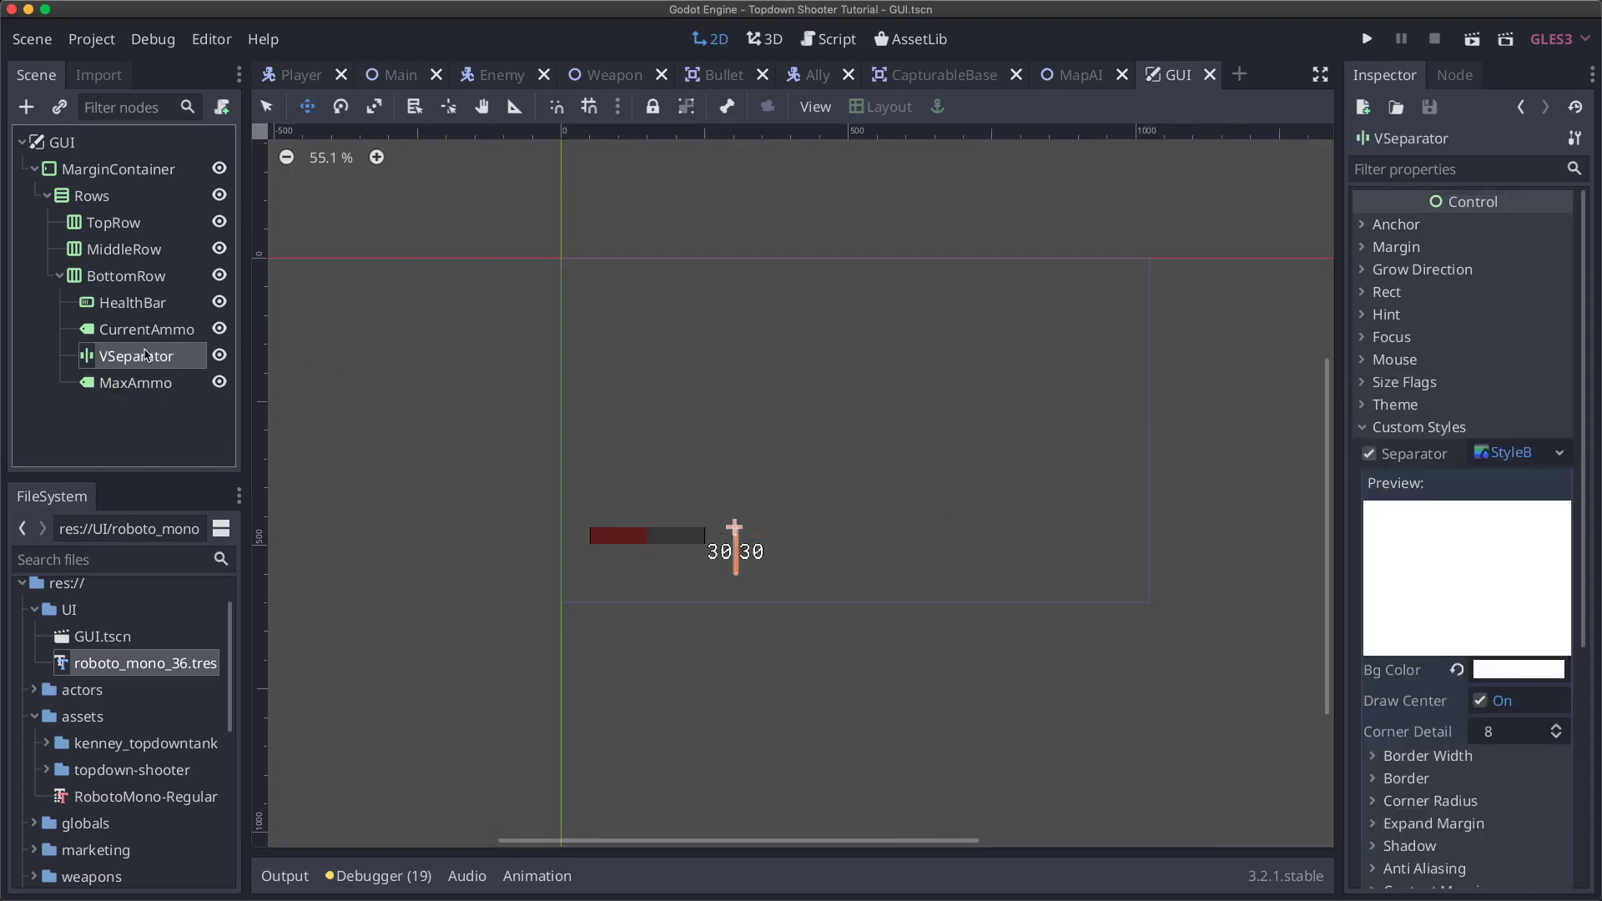
- Set the VSeparator's mouse filter to Ignore
click(1437, 429)
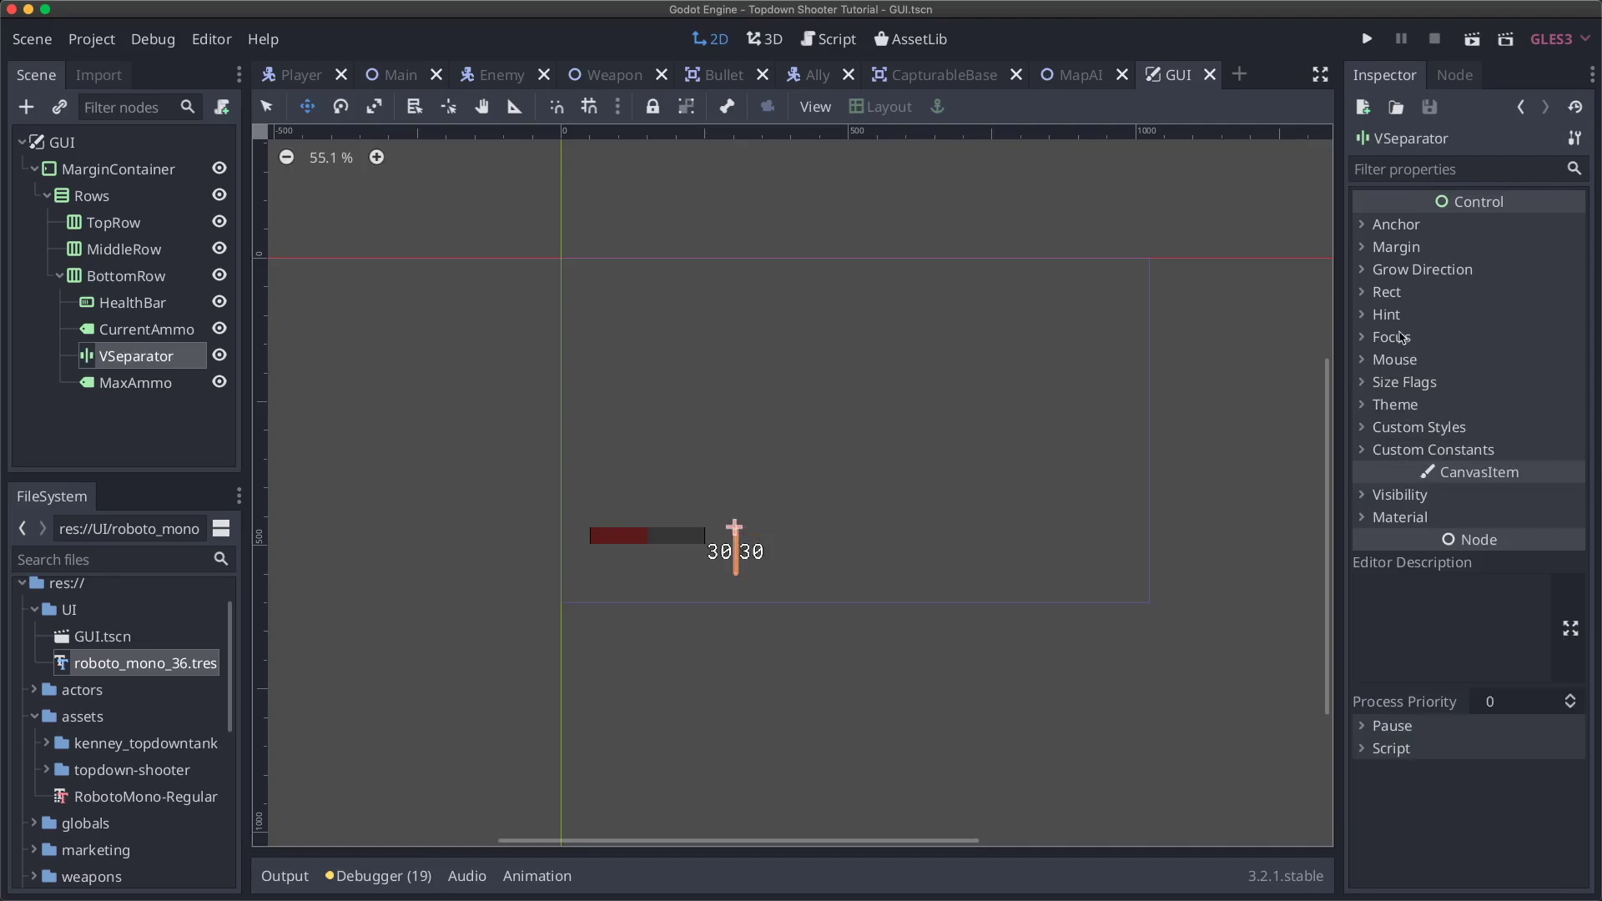
click(1415, 362)
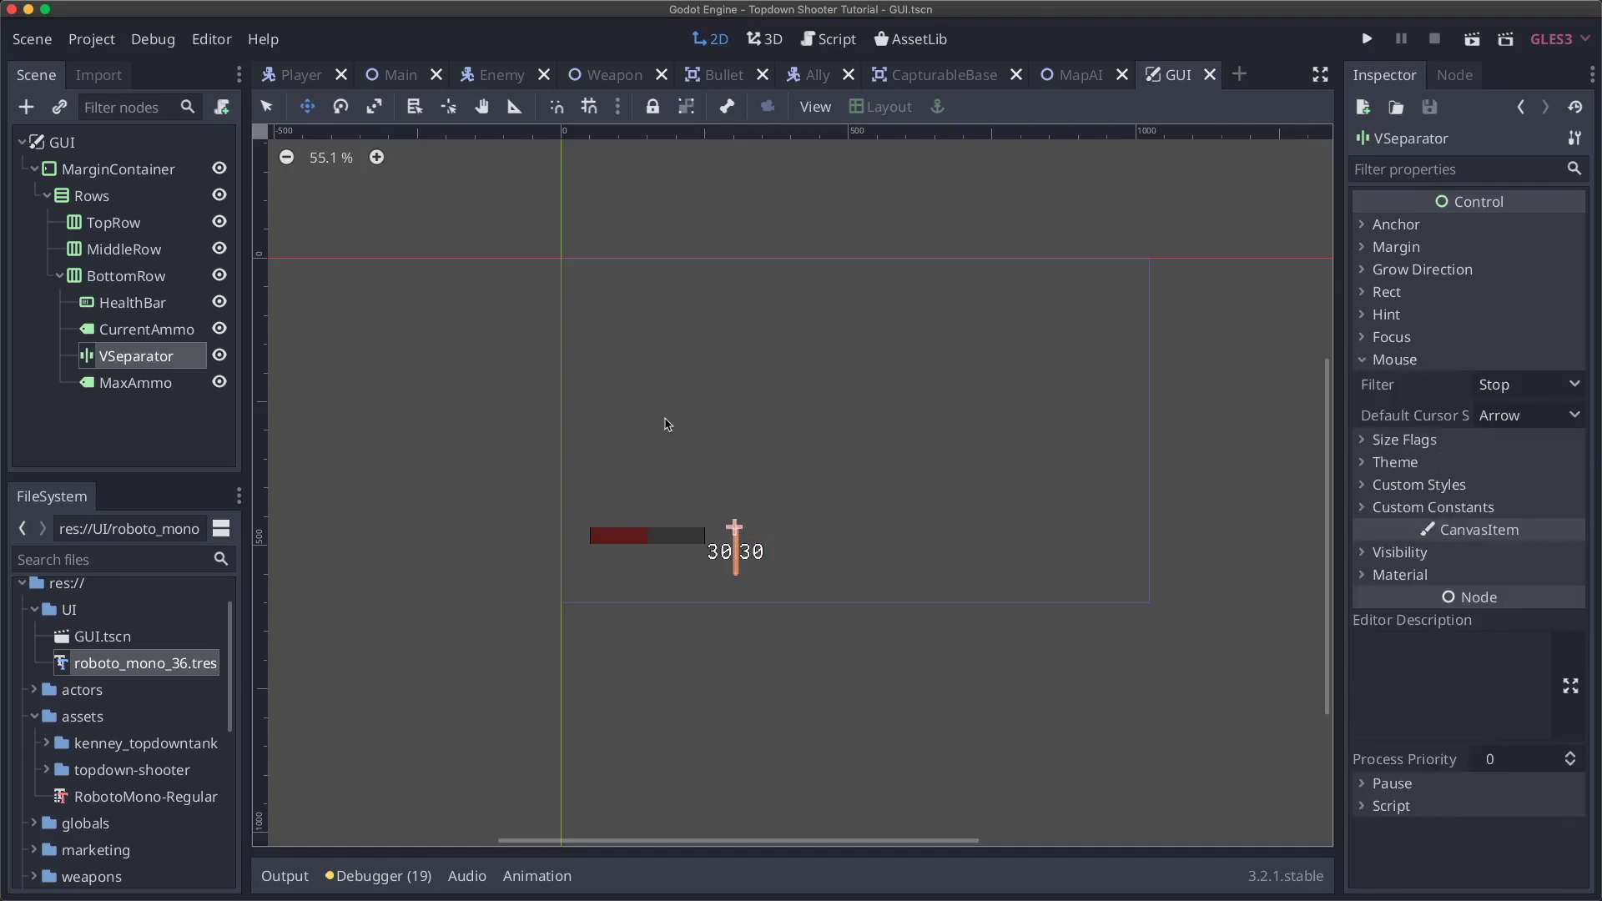
scroll(826, 461, left, 3)
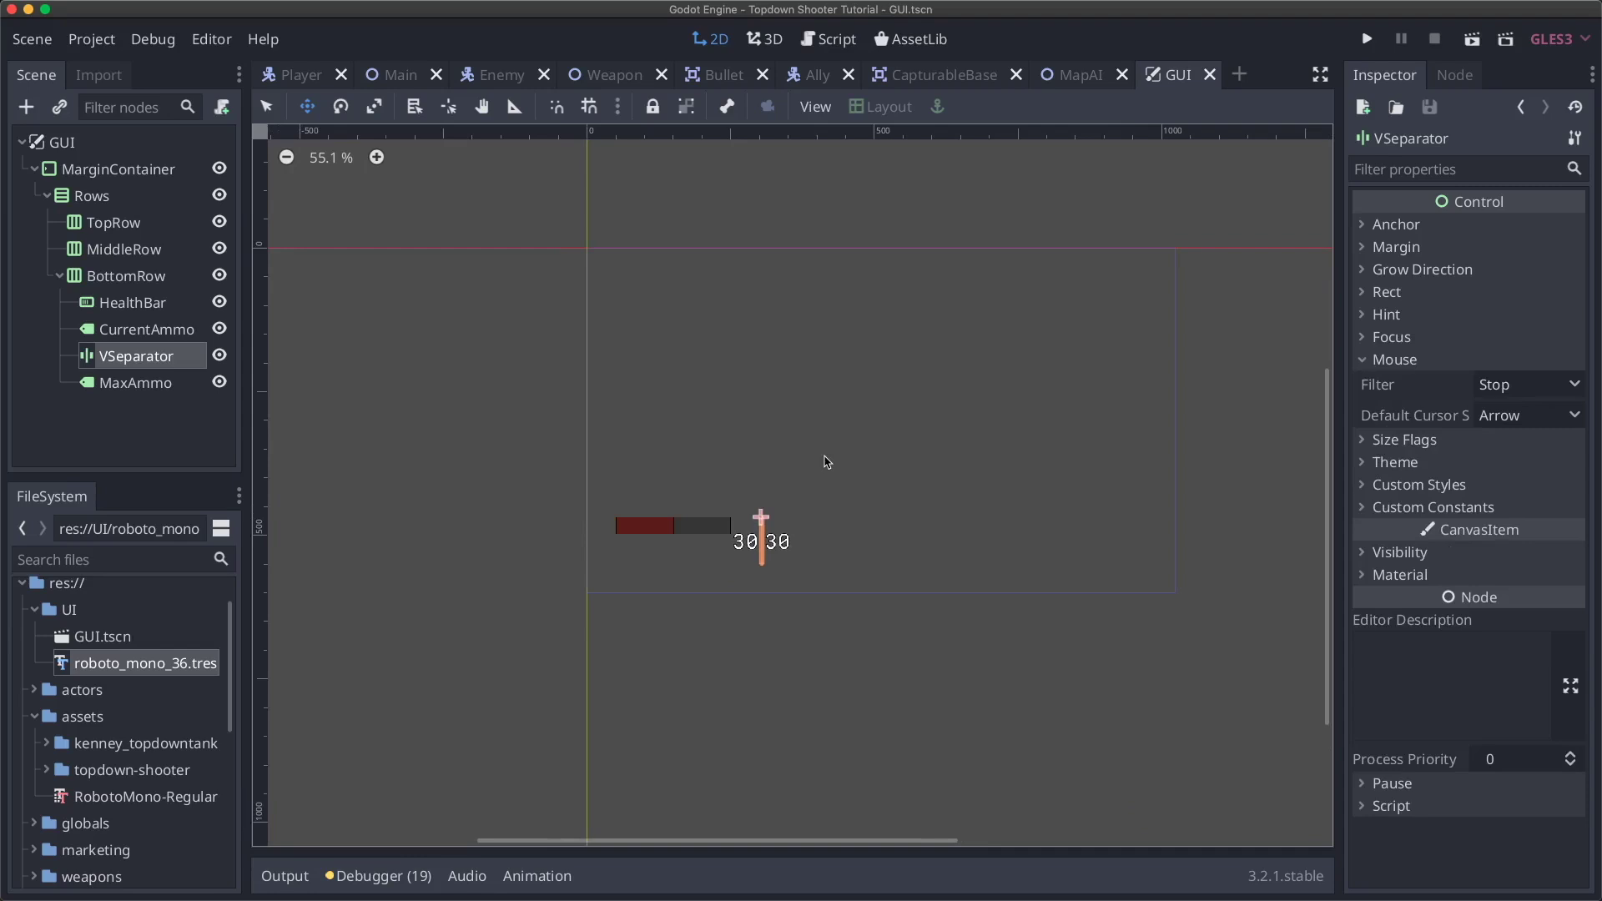
click(1580, 385)
click(1520, 469)
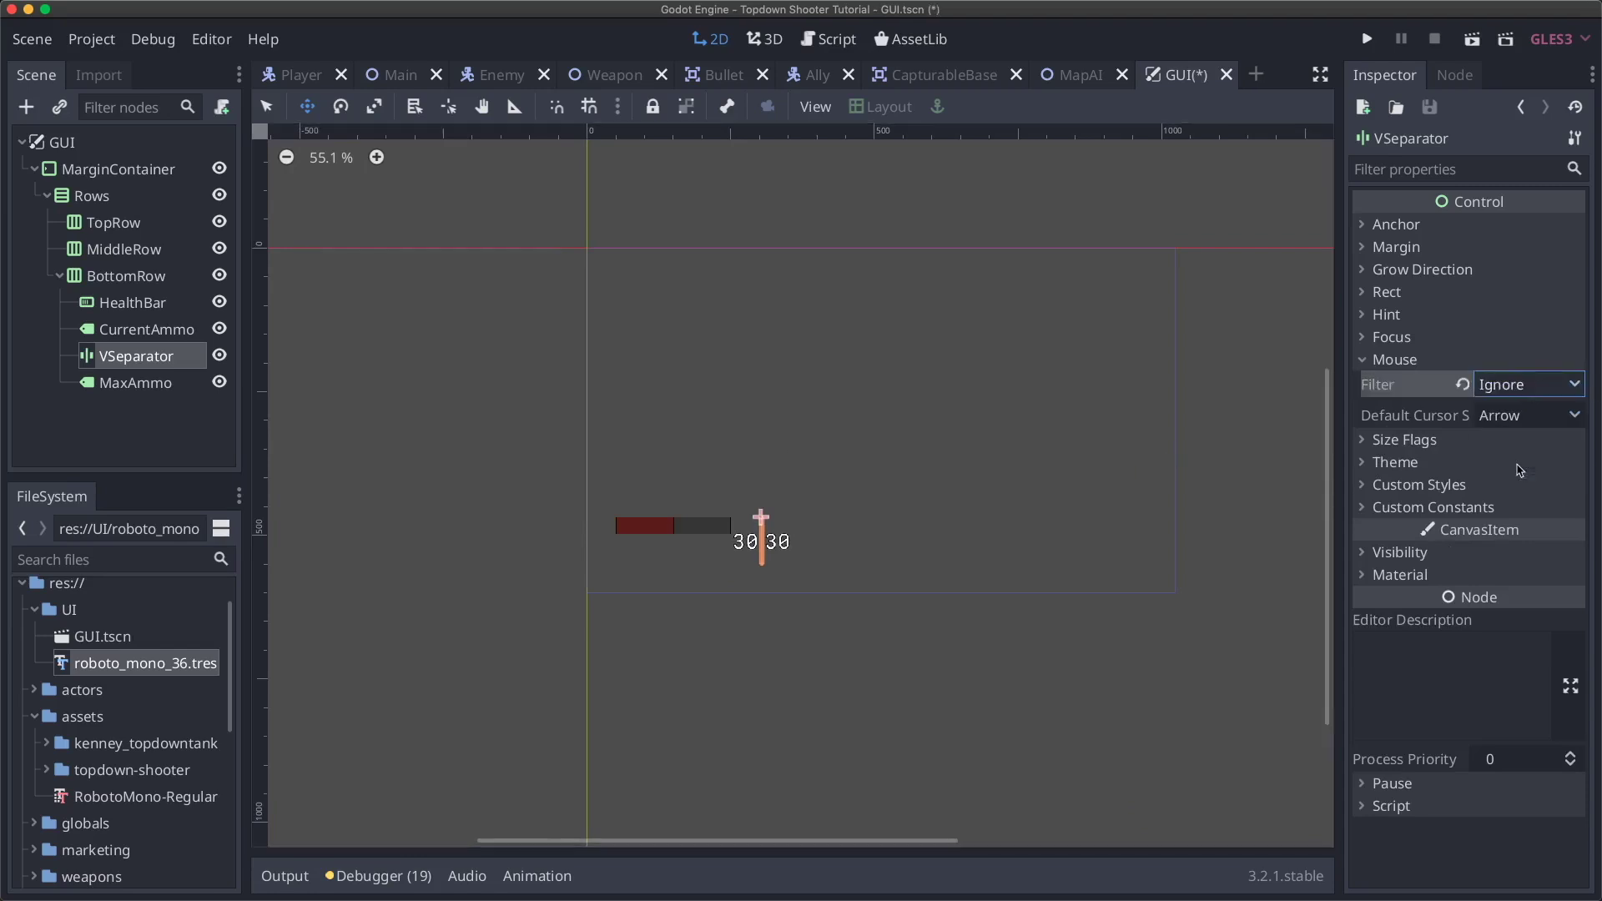
- Confirm the CurrentAmmo label's mouse filter already reads Ignore
click(154, 328)
scroll(1411, 308, up, 3)
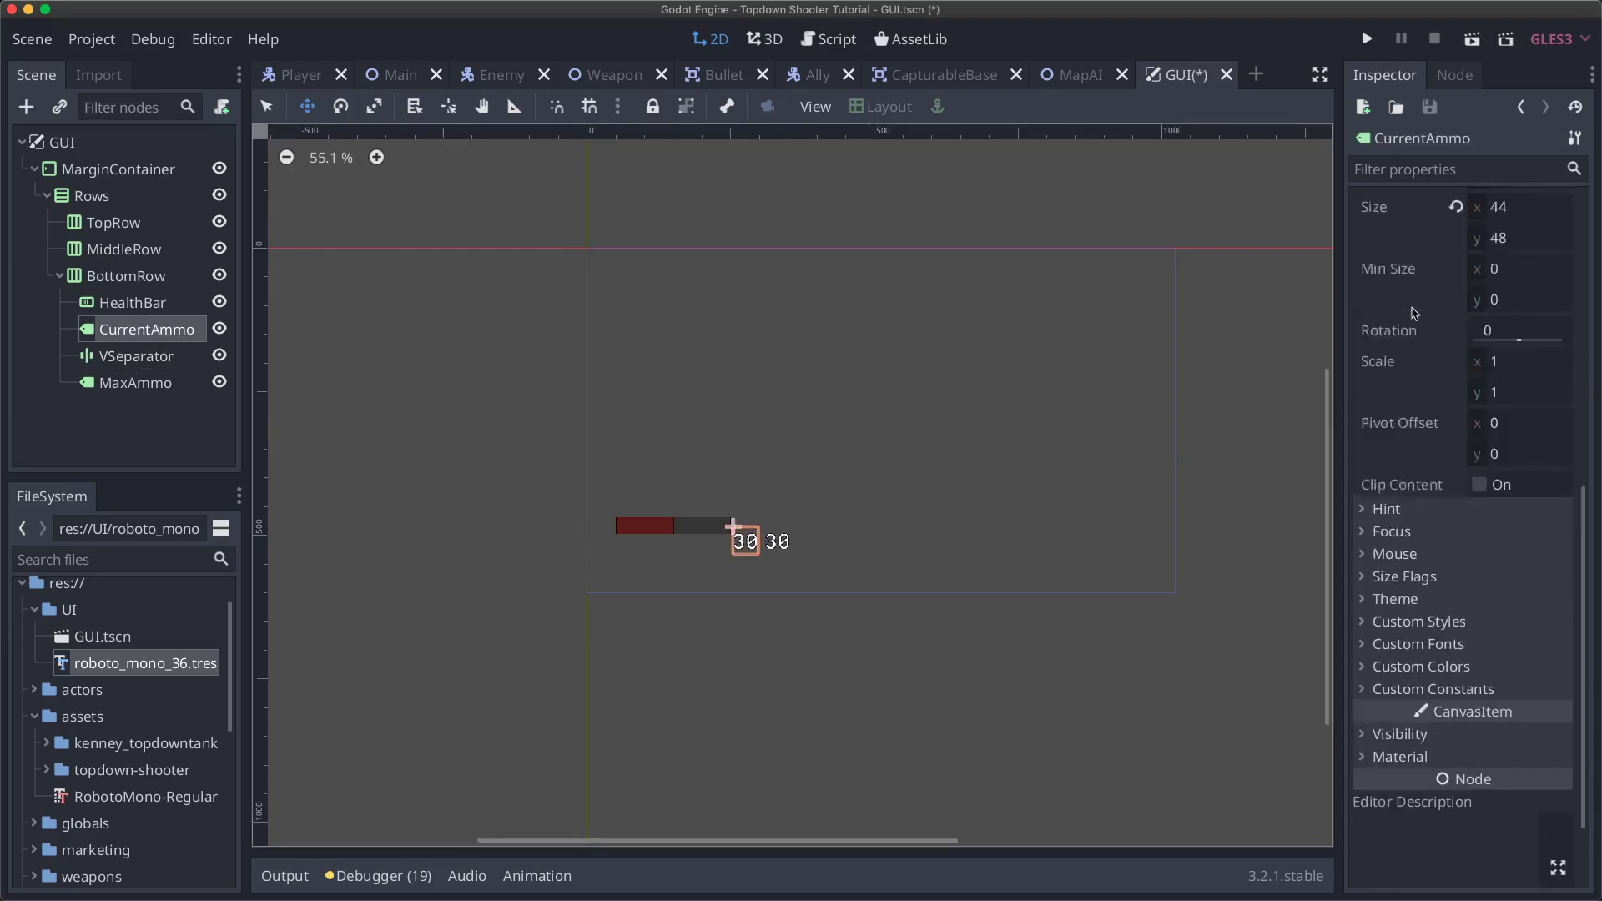
scroll(1415, 313, up, 3)
click(1411, 377)
click(1417, 449)
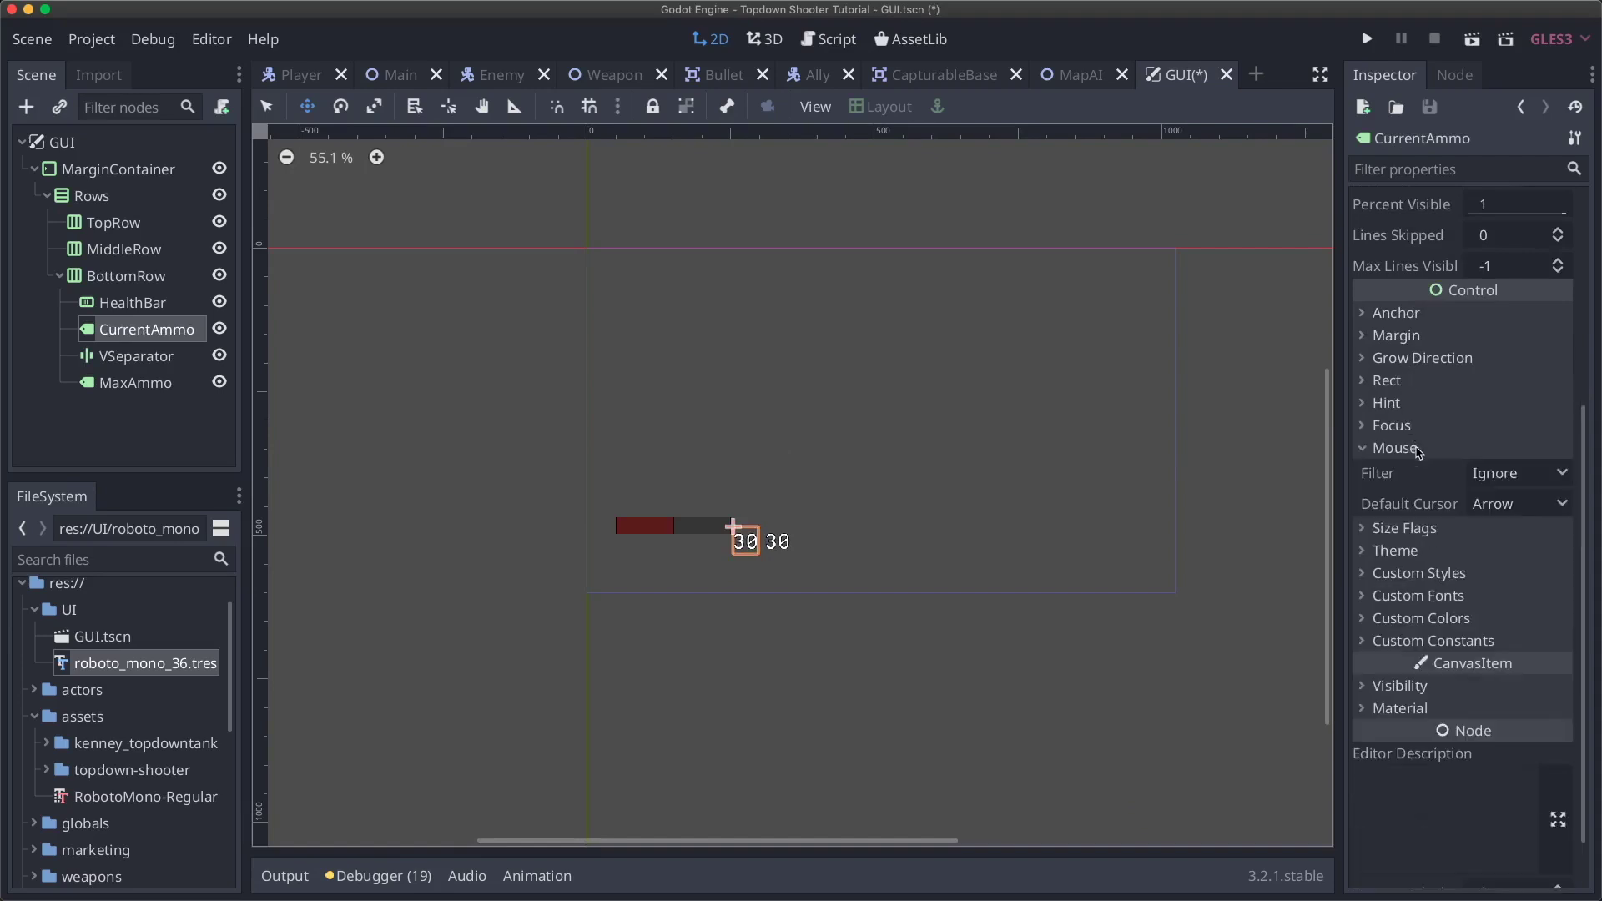
- Set HealthBar's mouse filter to Ignore, then select MarginContainer through BottomRow
click(167, 304)
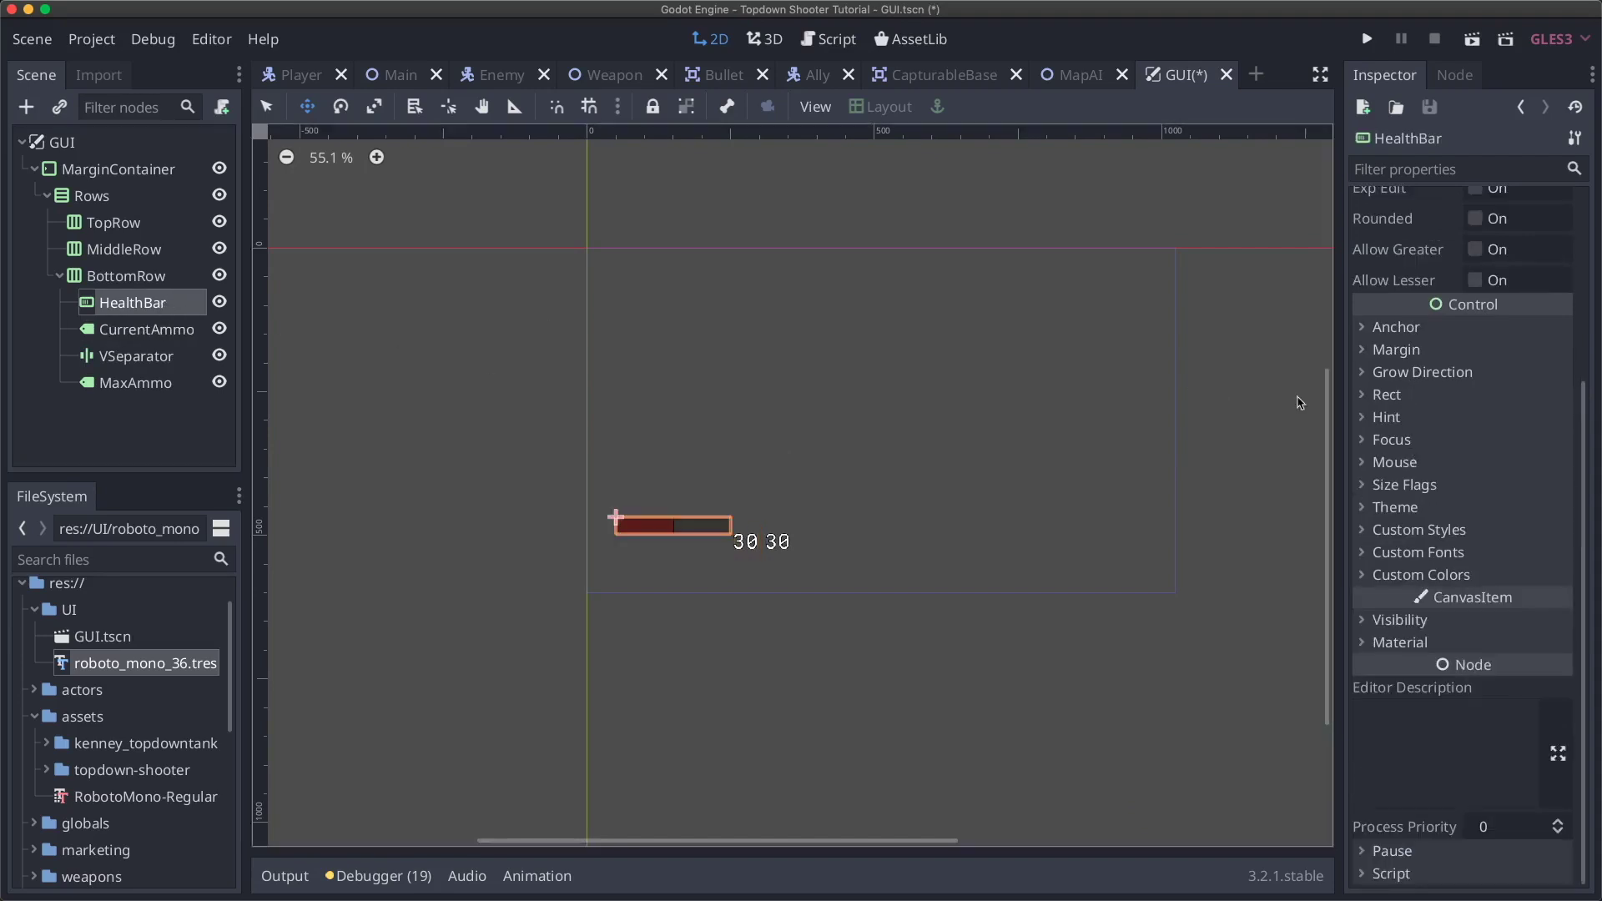
click(1417, 463)
click(1544, 491)
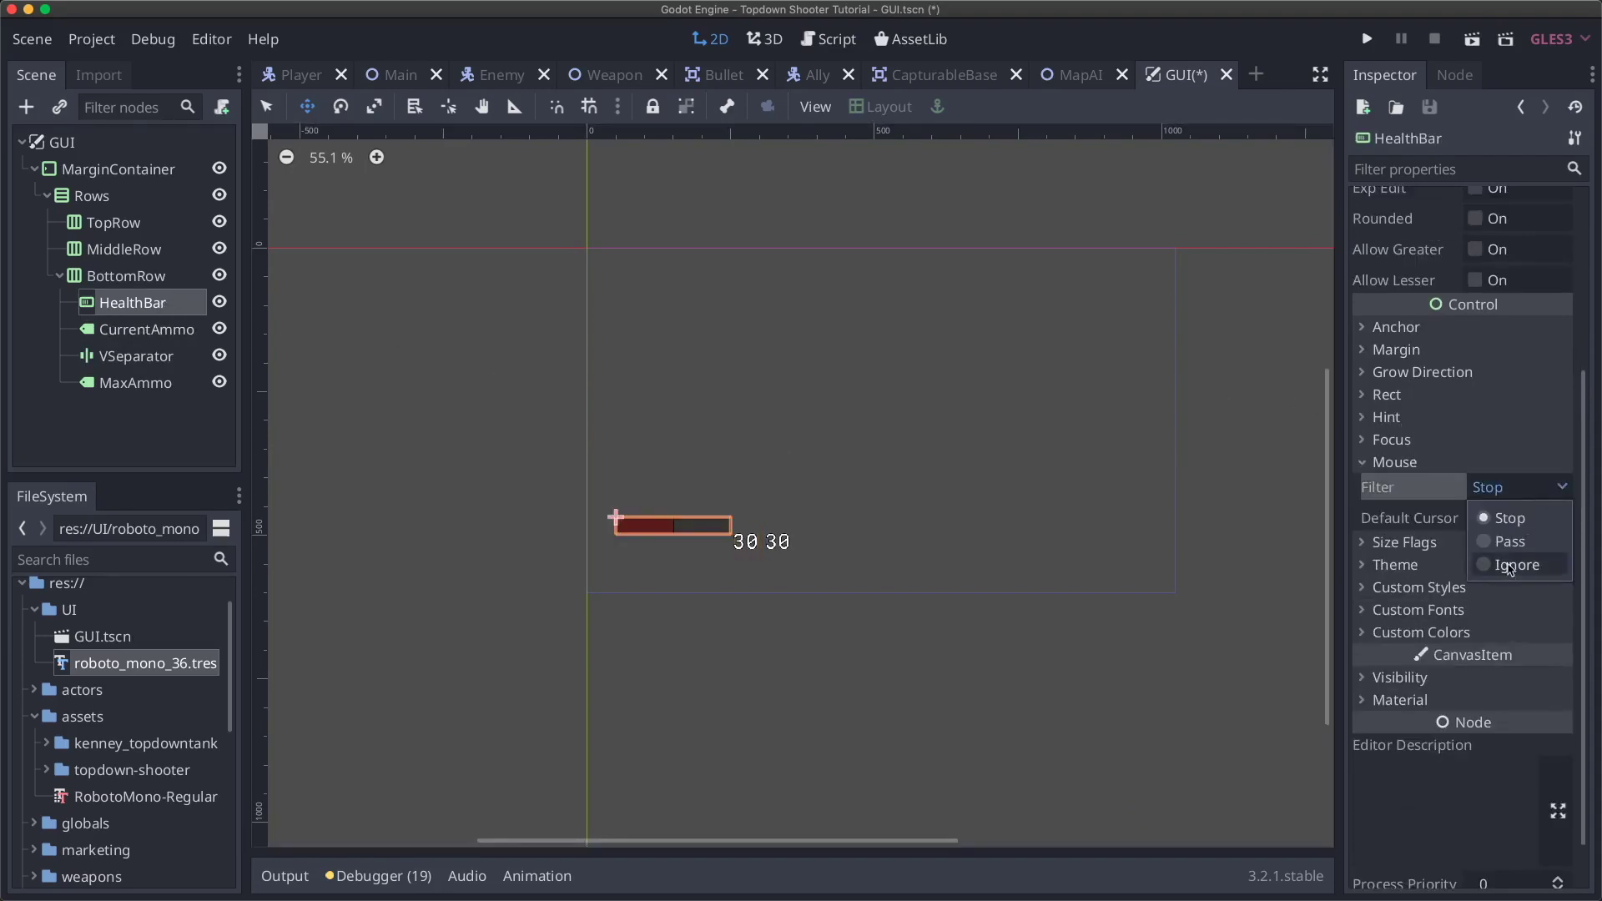
click(1511, 566)
click(142, 277)
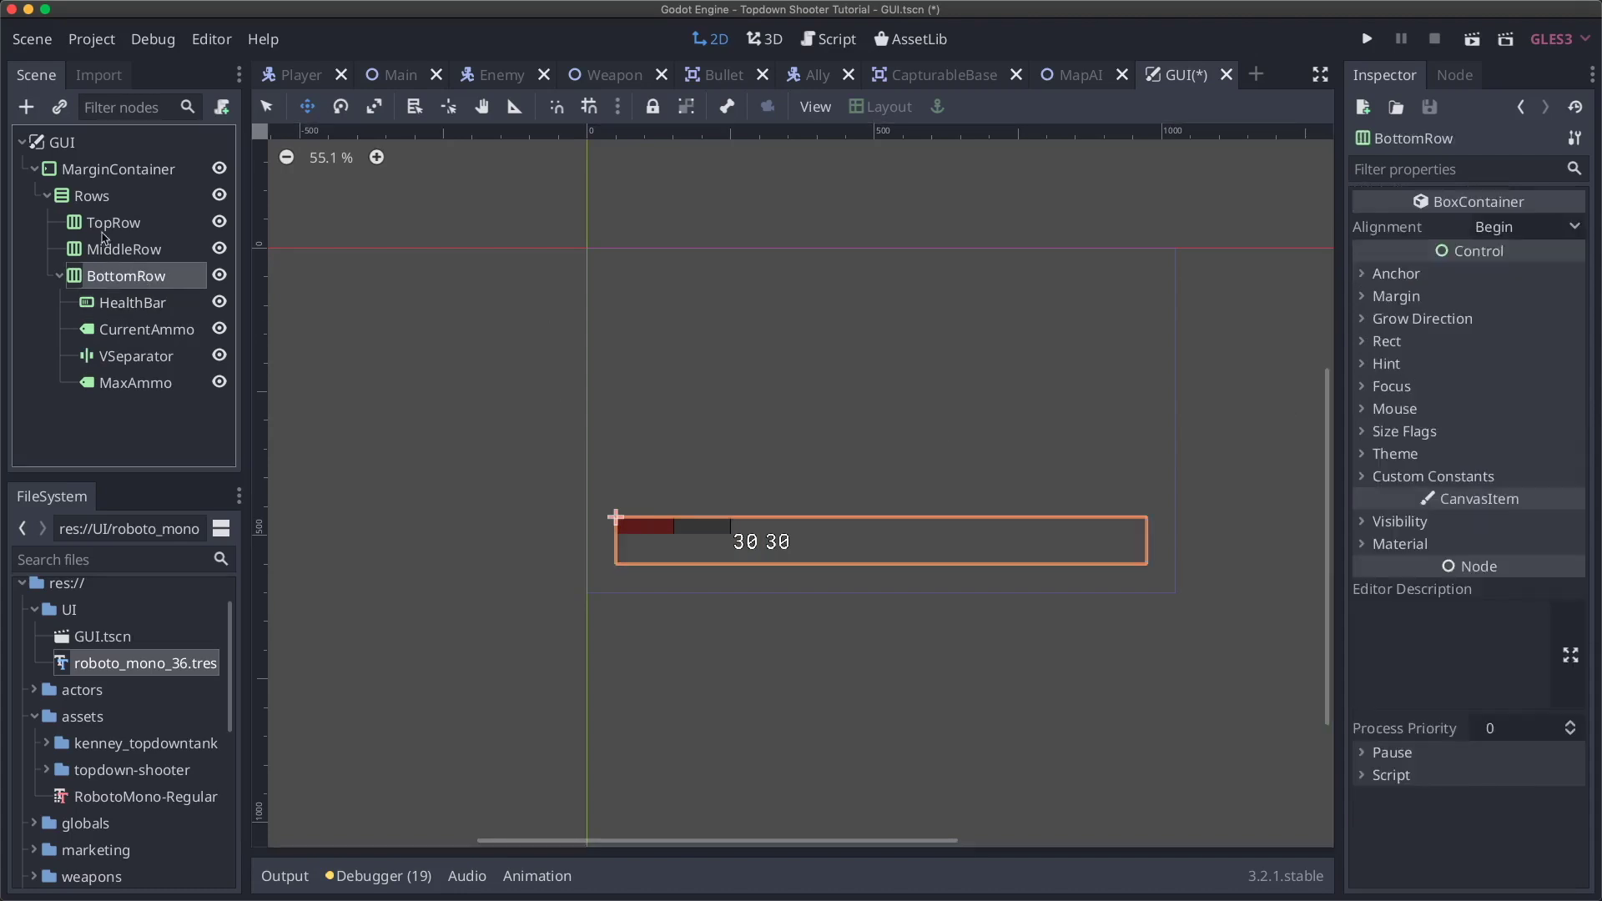
shift+click(92, 169)
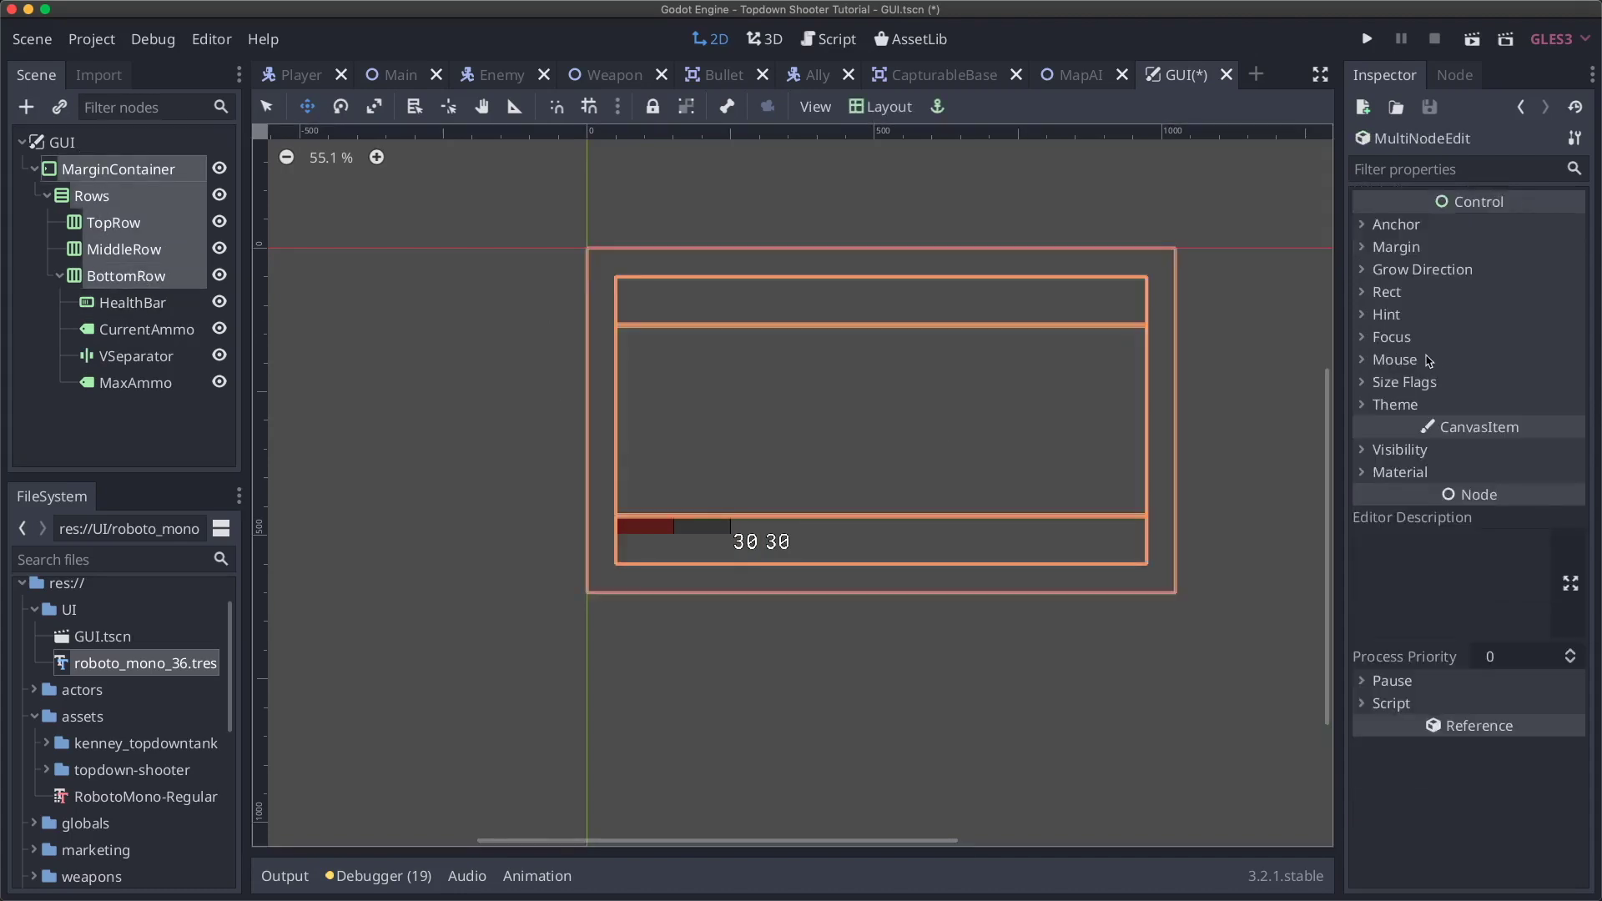
- Set the selected containers' mouse filter to Ignore and save the GUI scene
click(1430, 360)
click(1520, 386)
click(1529, 469)
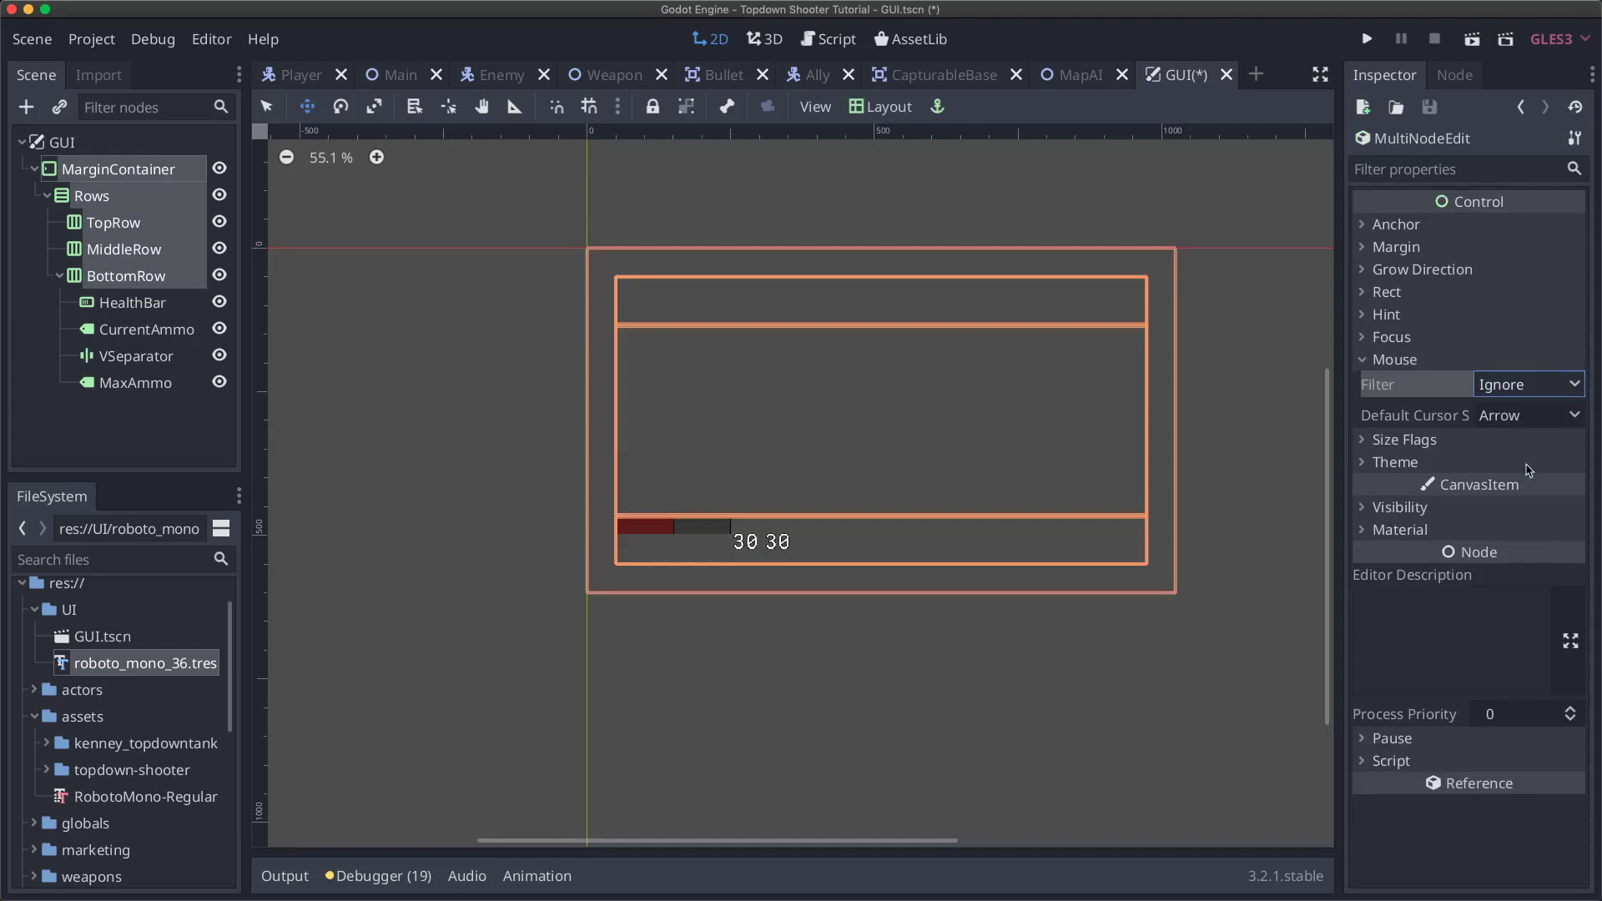
key(ctrl+s)
- Check the mouse filter on the Rows, TopRow, BottomRow and MiddleRow containers
click(114, 203)
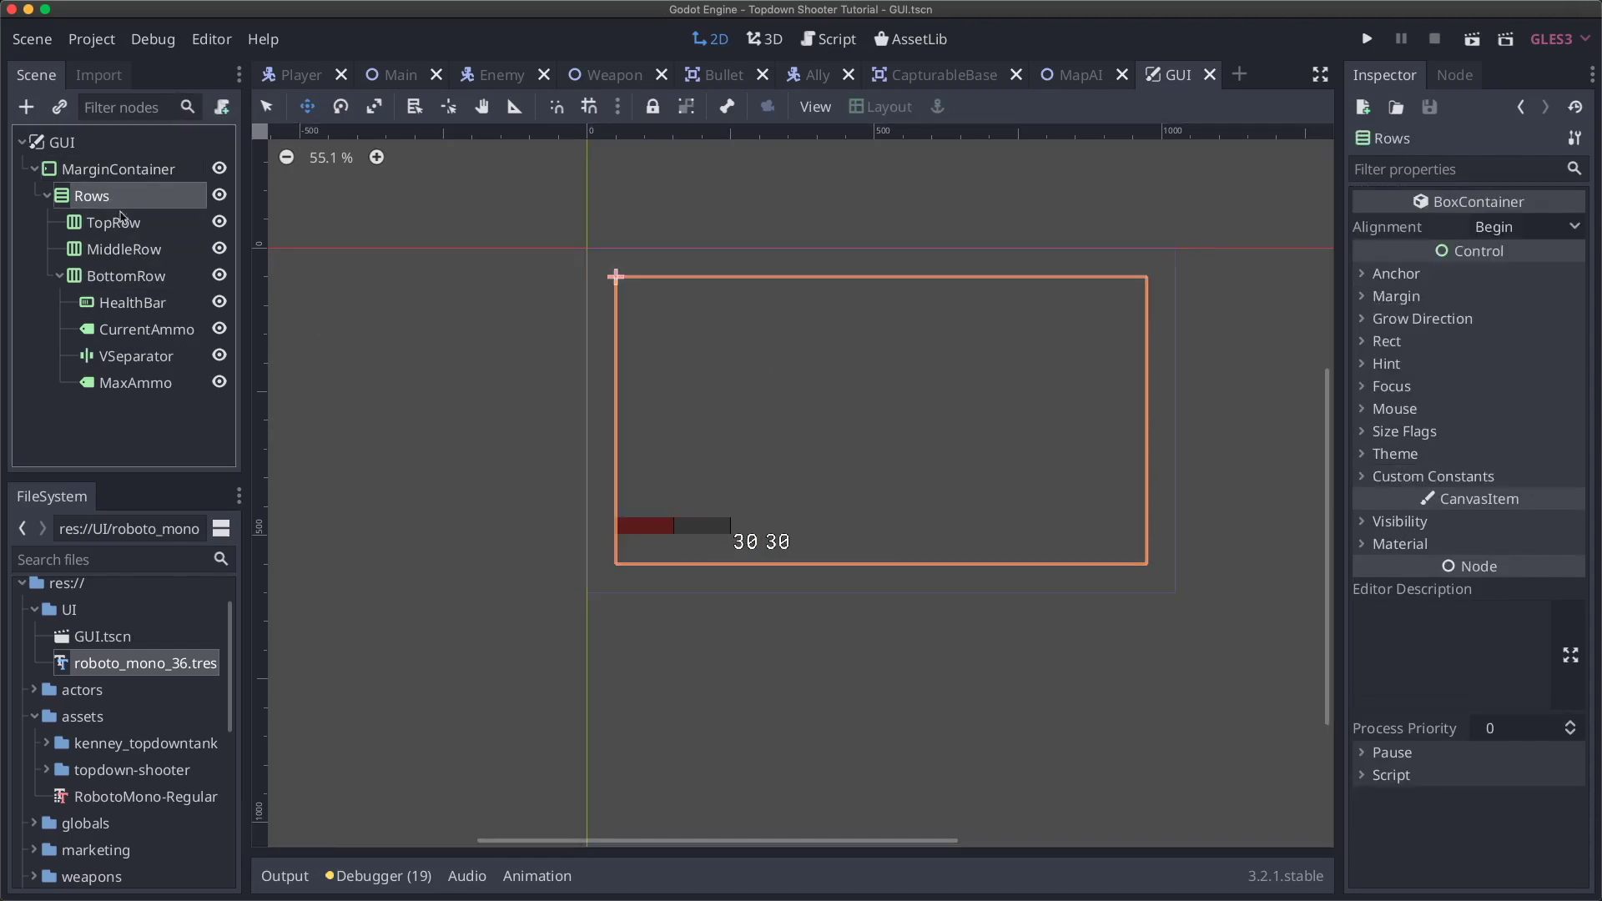
click(122, 220)
click(130, 274)
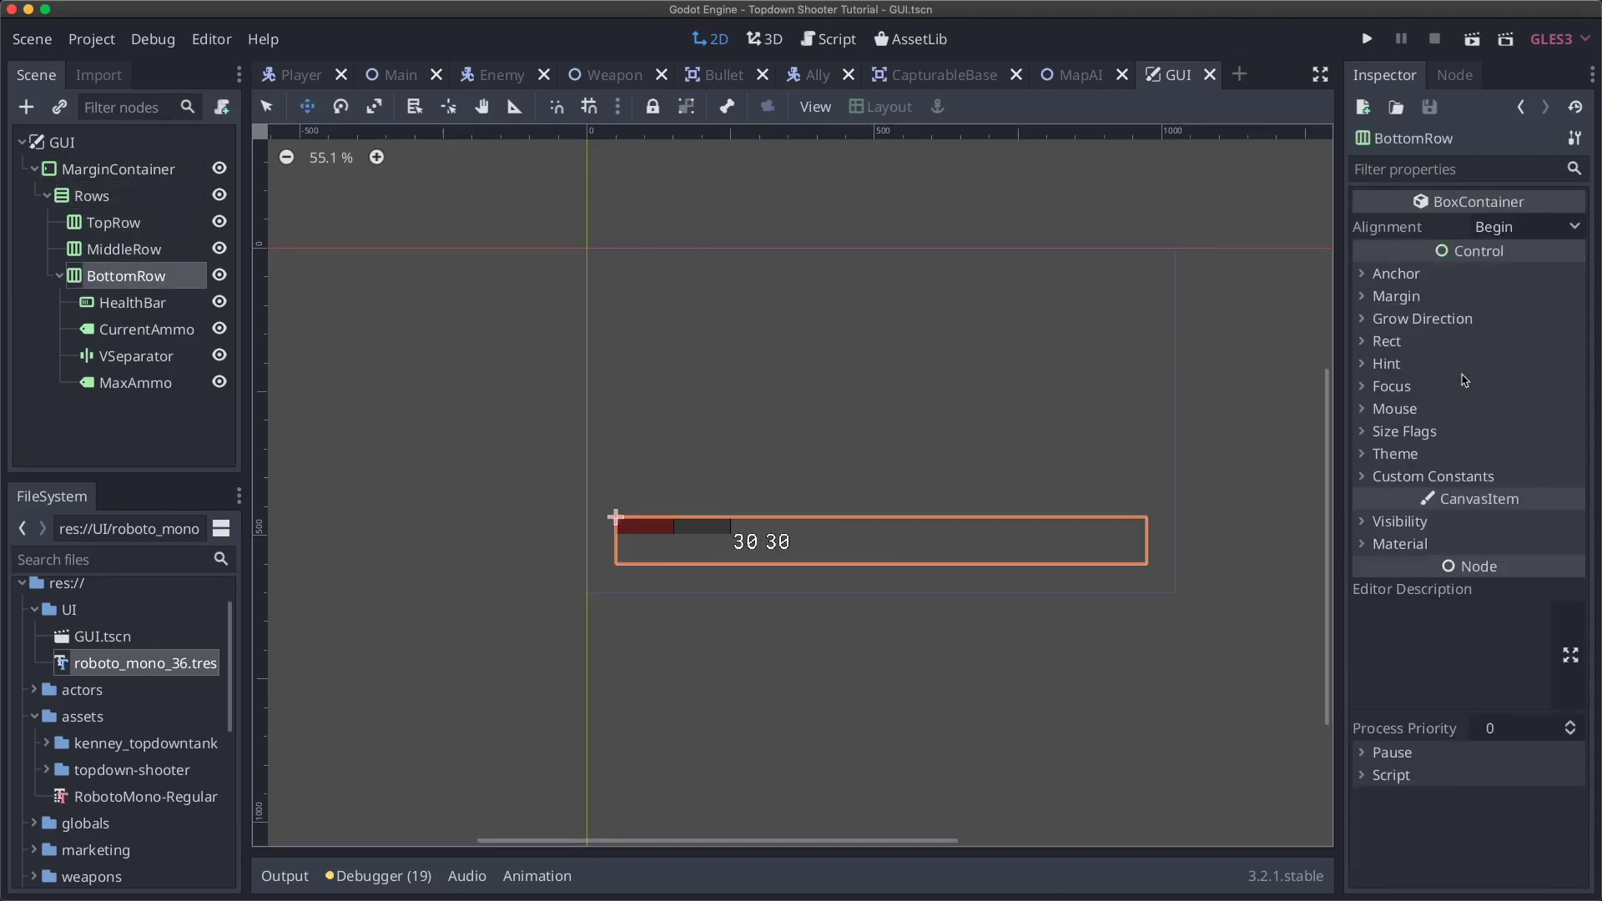
click(1465, 381)
click(1417, 386)
click(1424, 409)
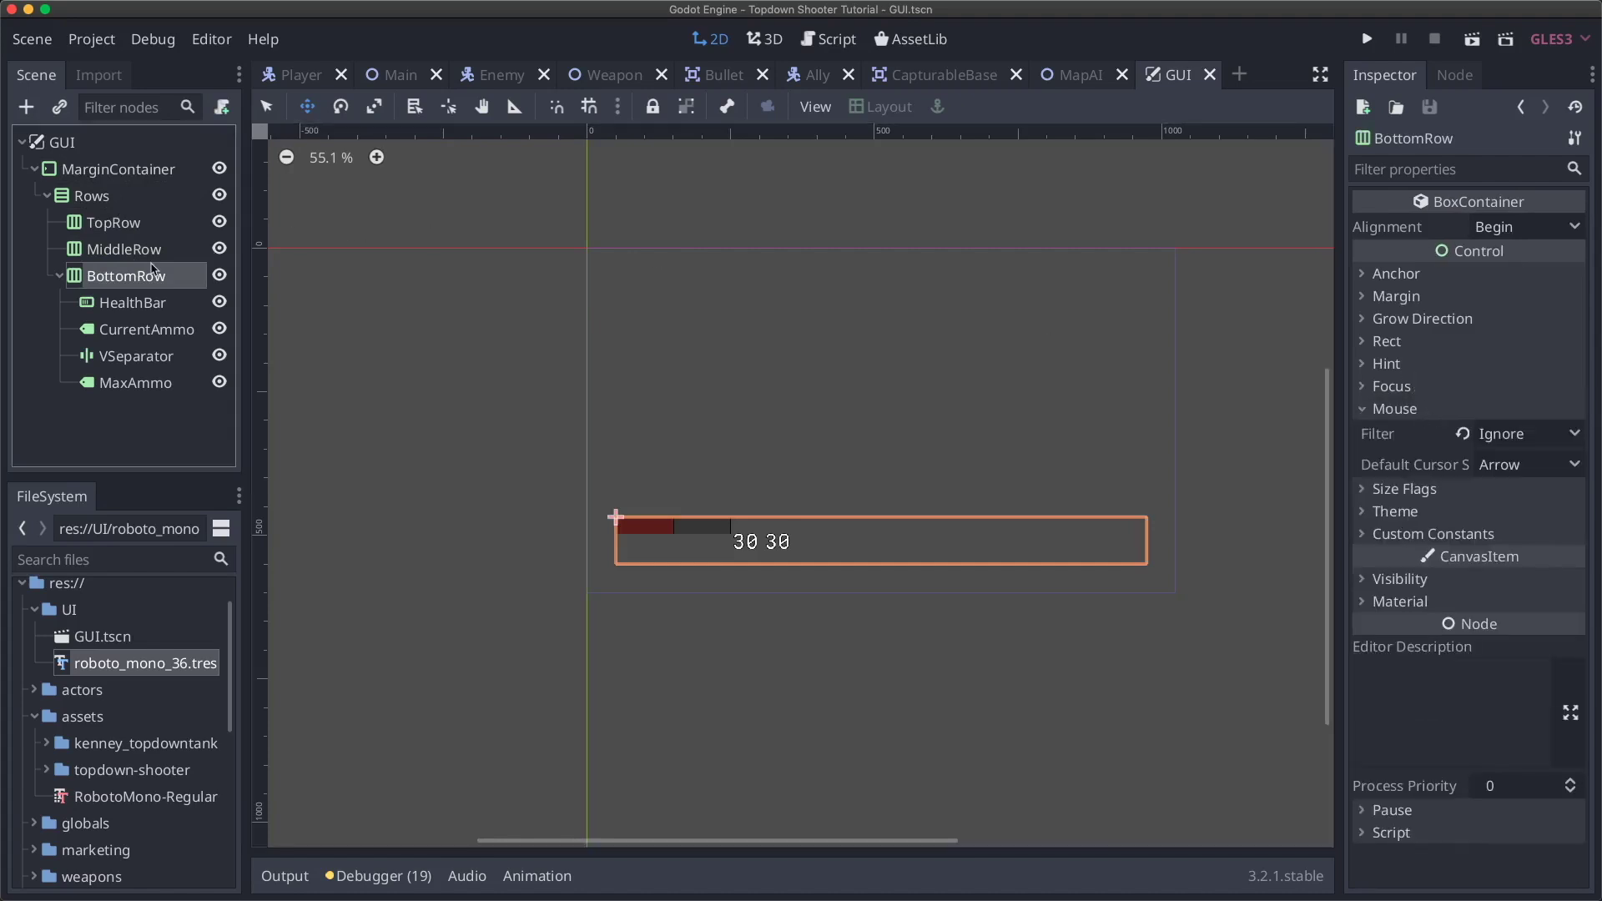
click(196, 249)
click(1404, 414)
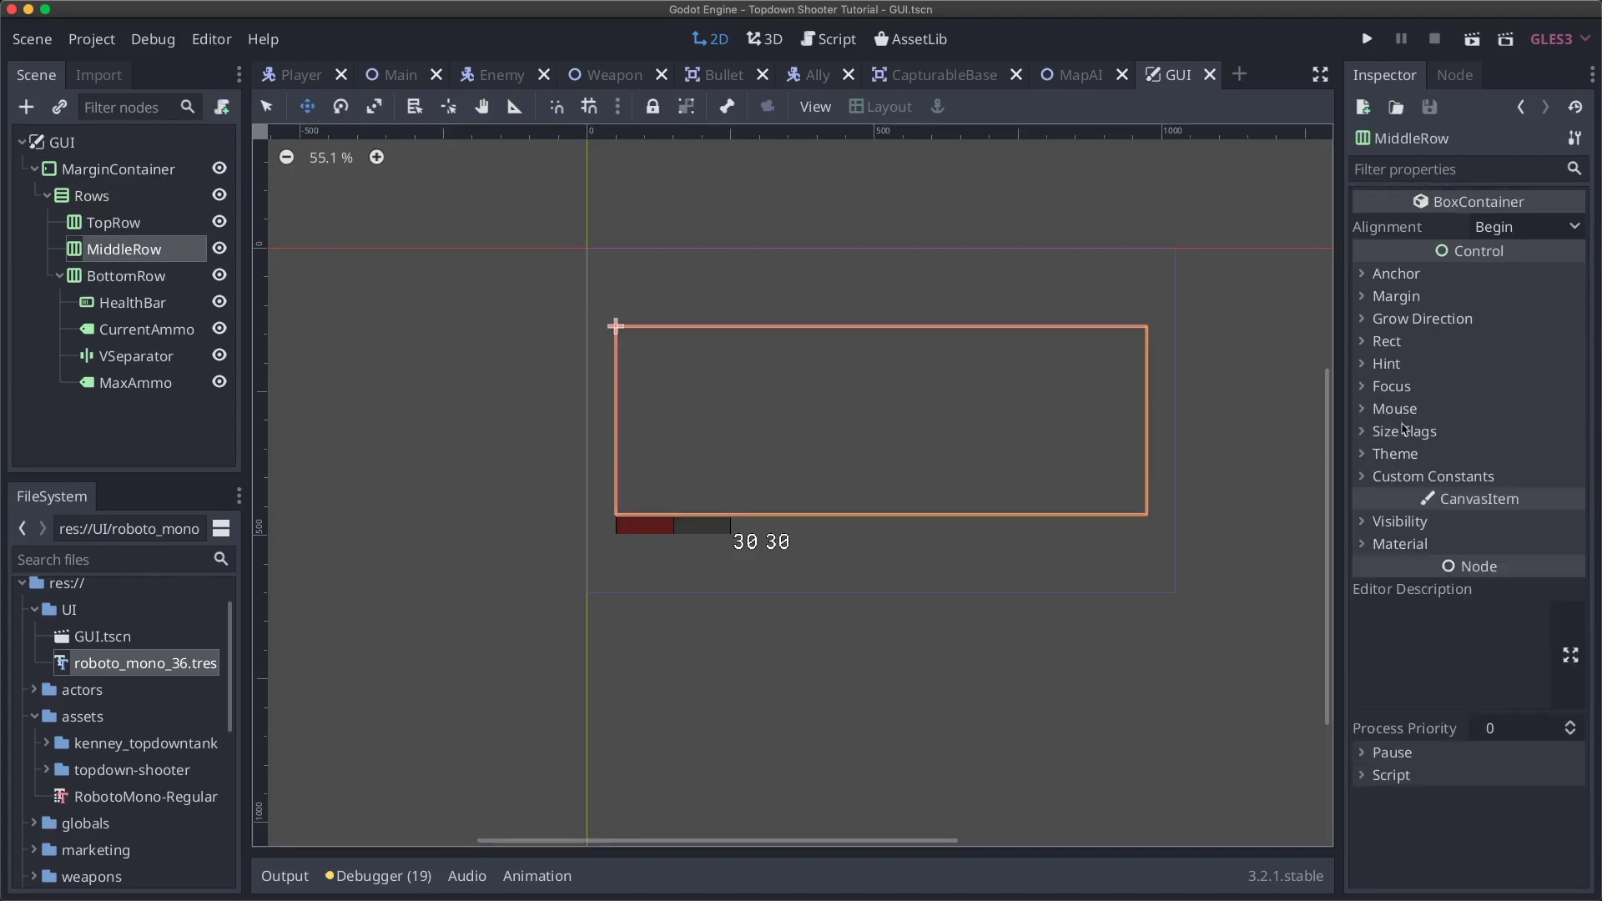
click(1419, 455)
click(1419, 456)
click(1416, 411)
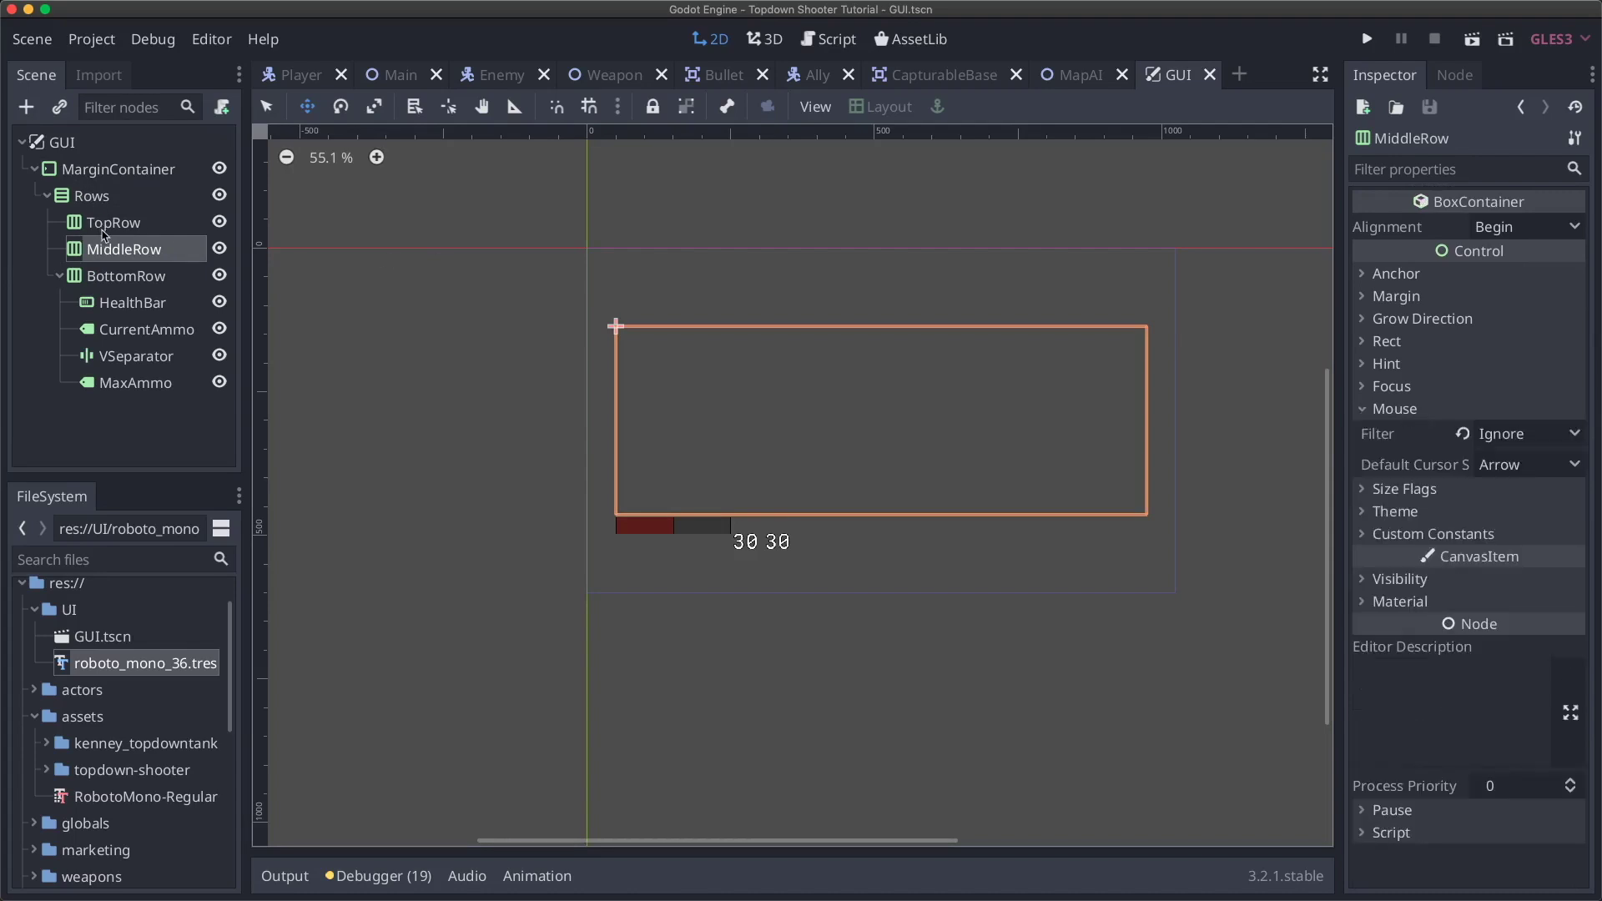
- Set the MarginContainer's mouse filter to Ignore and save the scene
click(109, 177)
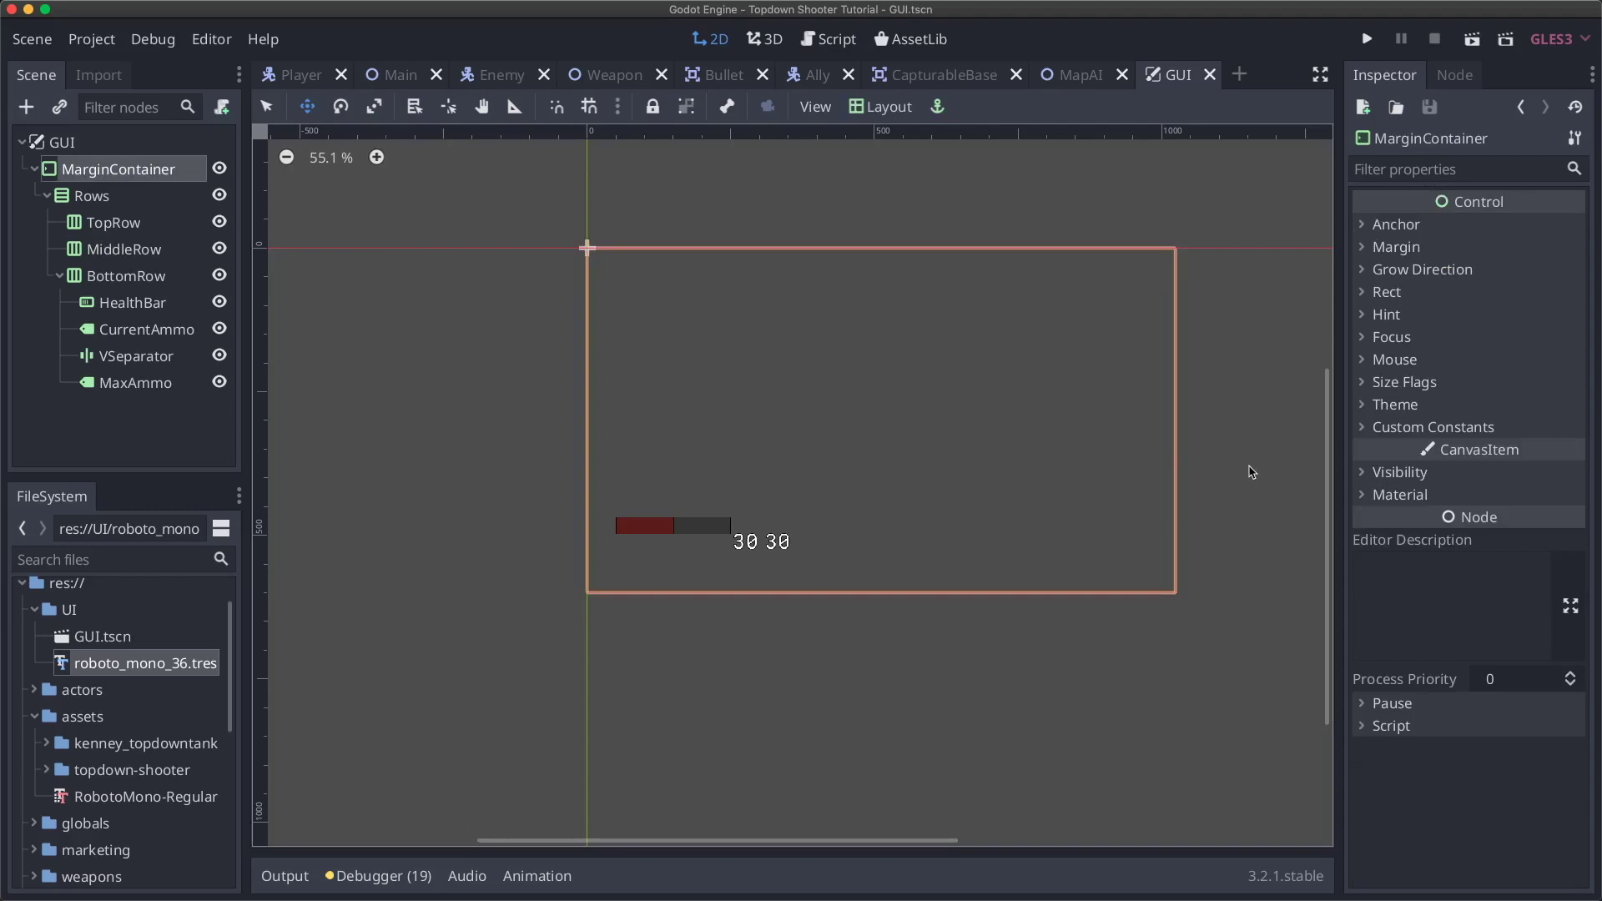
click(1408, 361)
click(1476, 384)
click(1470, 398)
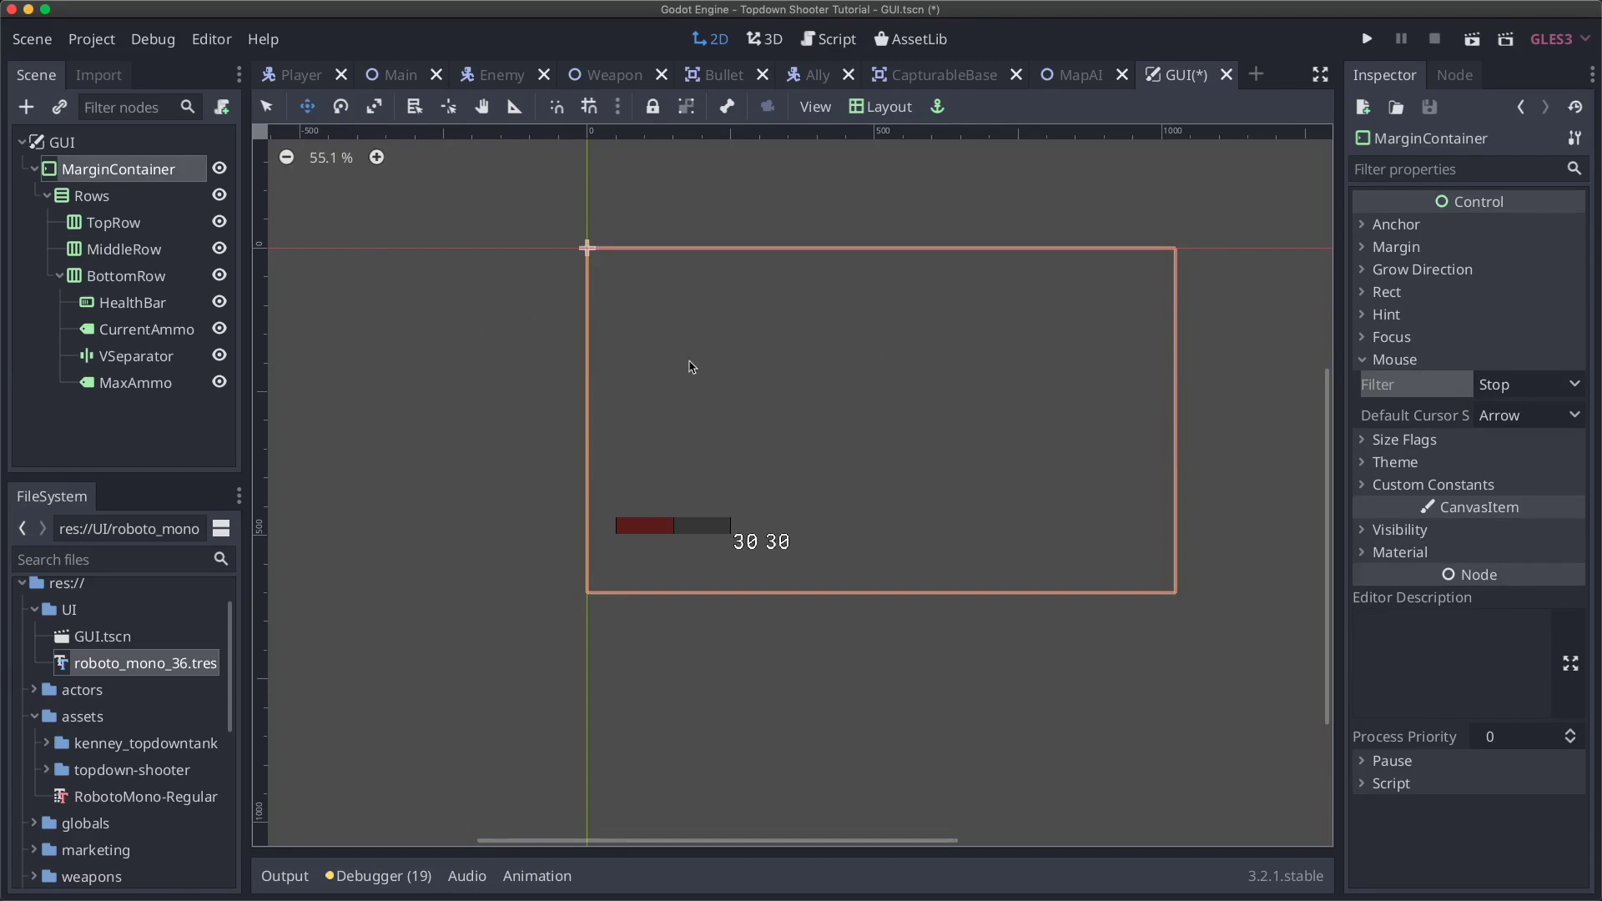
click(1548, 394)
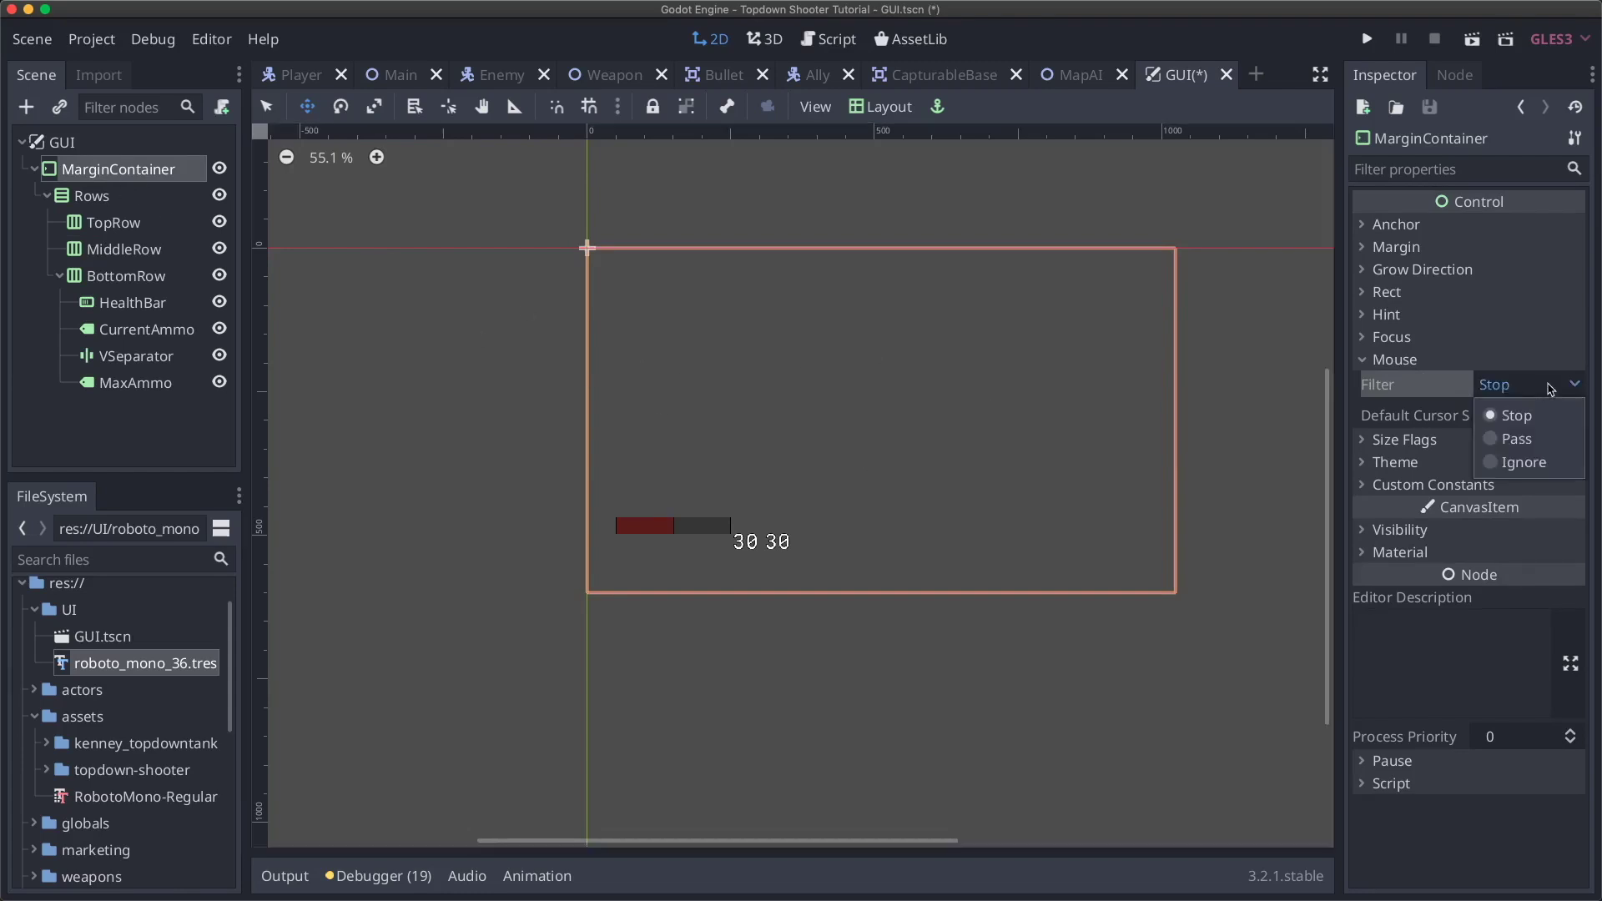
click(1523, 463)
key(super+s)
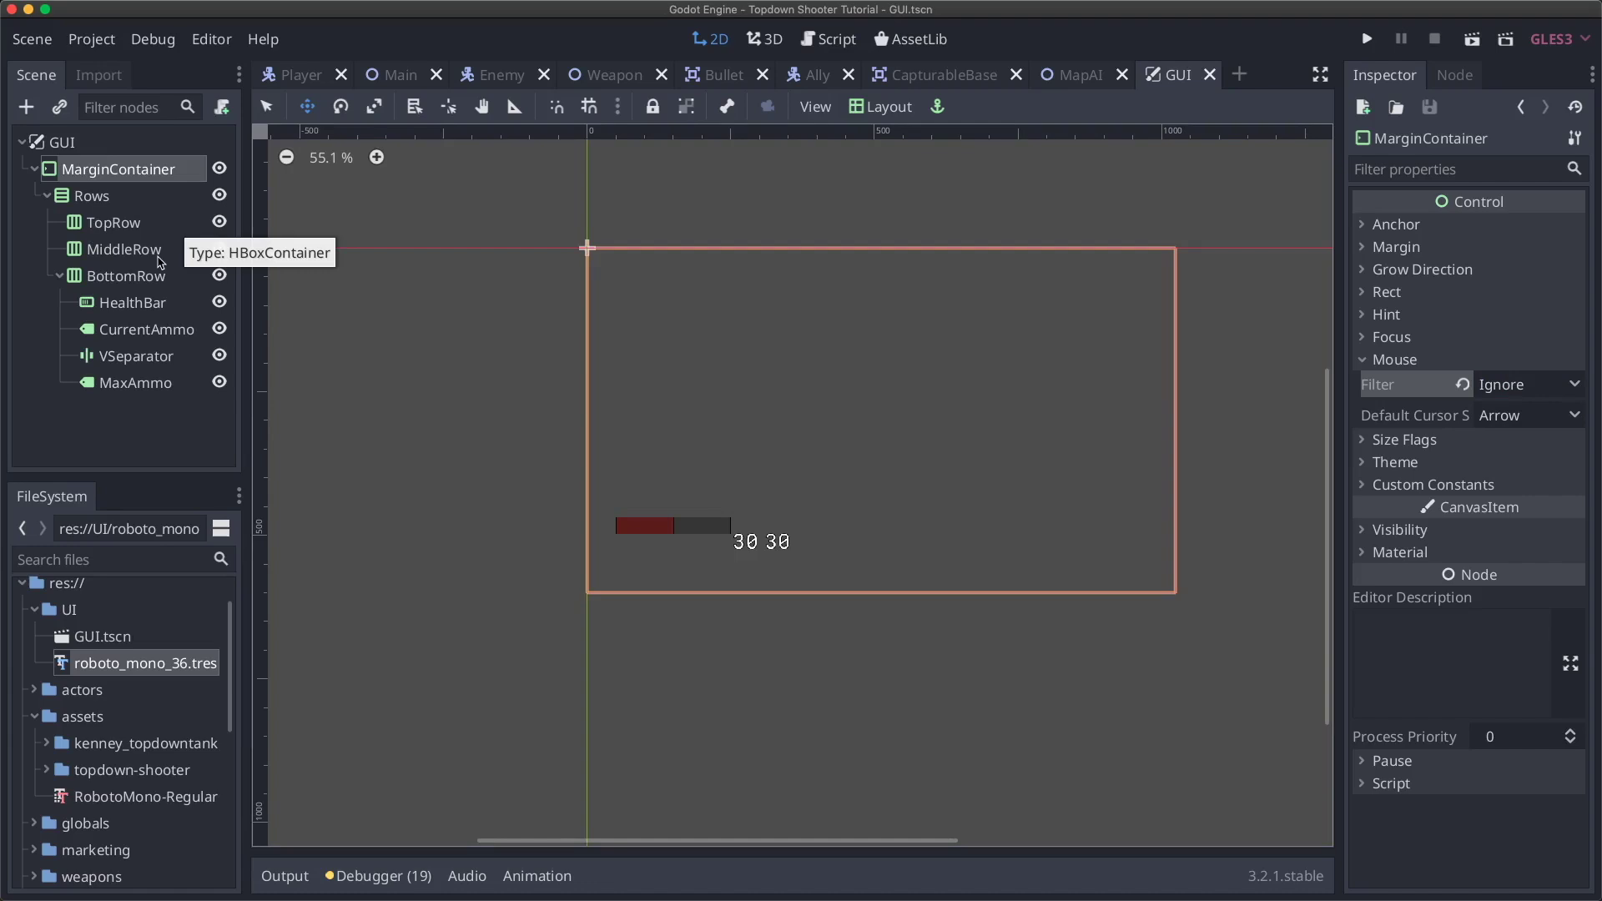
- Confirm the filter stays on Ignore, then save and run the game with F5
click(1512, 392)
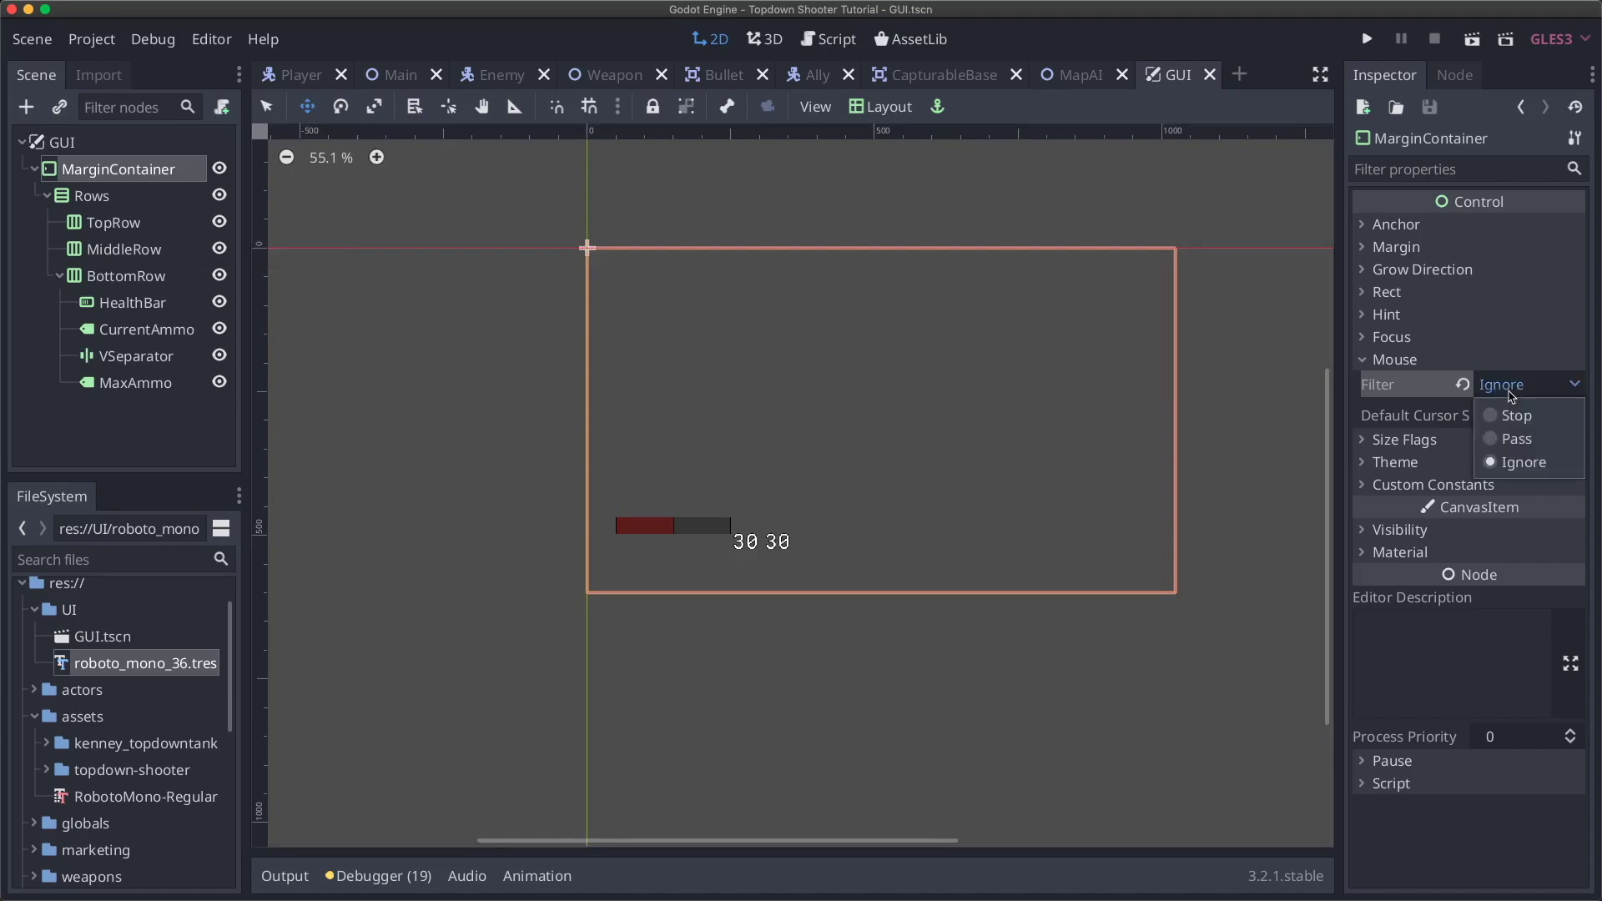
click(1513, 392)
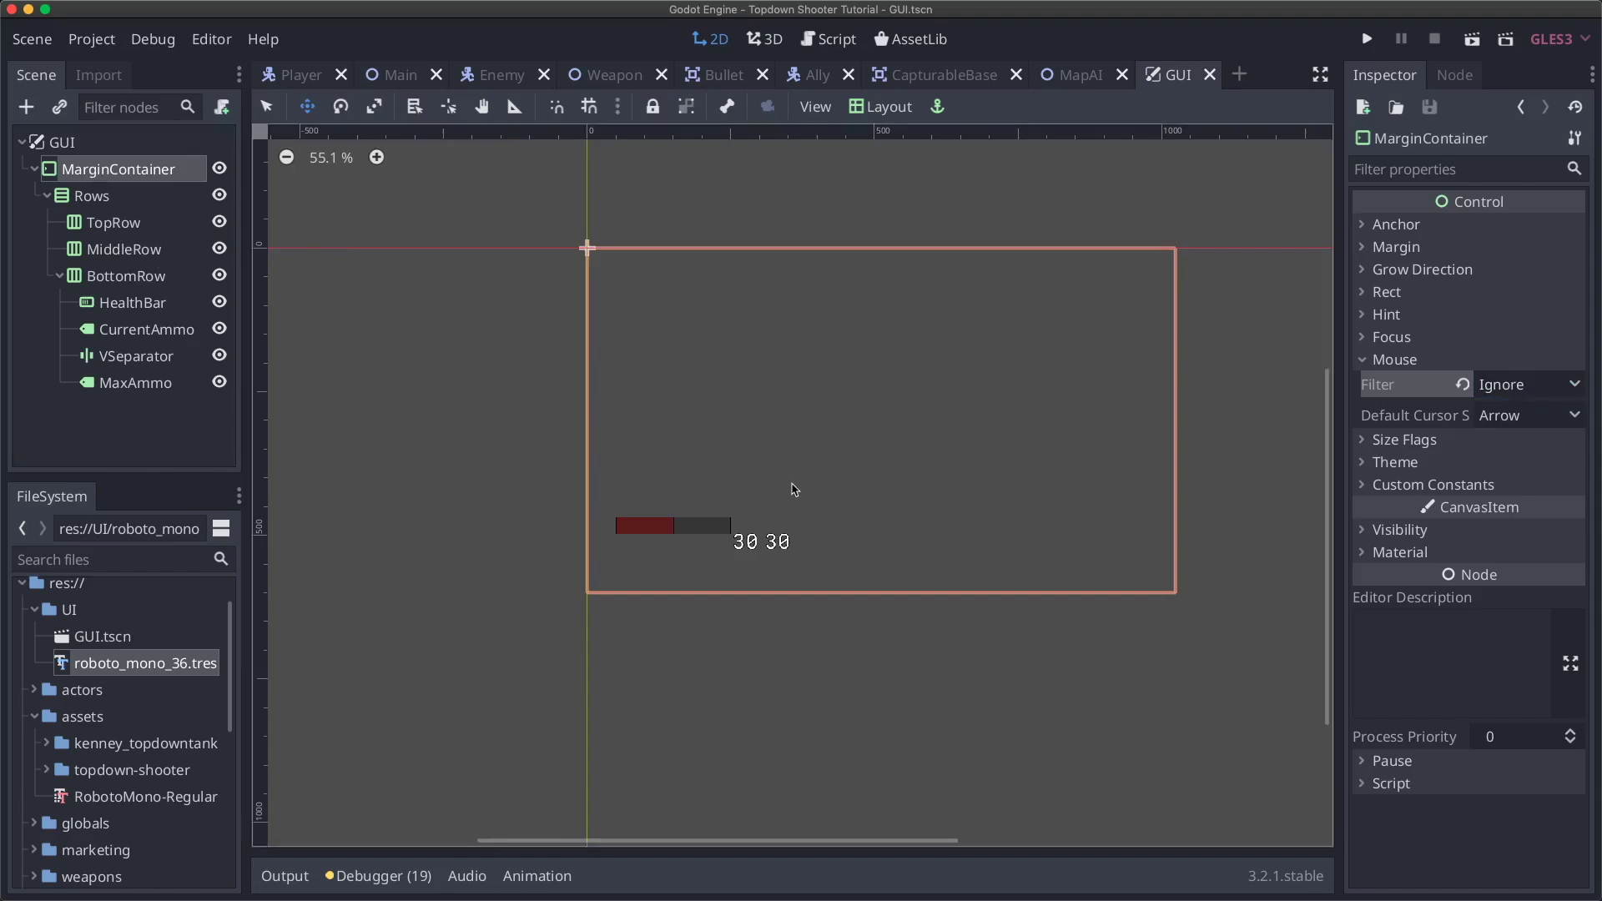
key(F5)
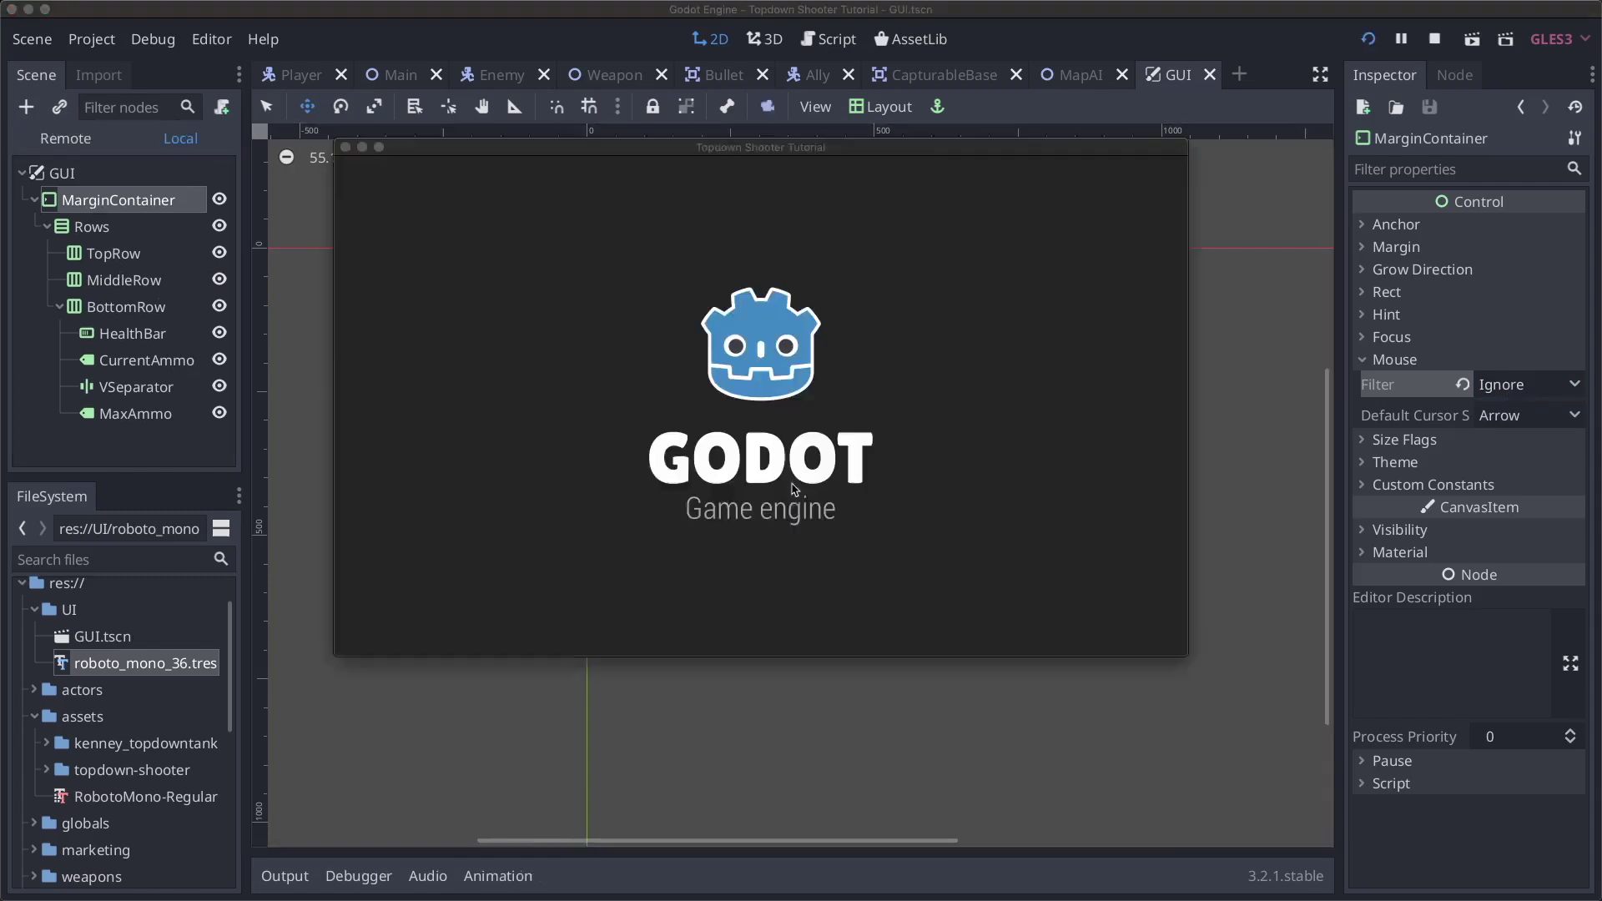
- Walk the player around and fire a shot to inspect the HUD, then stop the game with F8
key(d)
key(s)
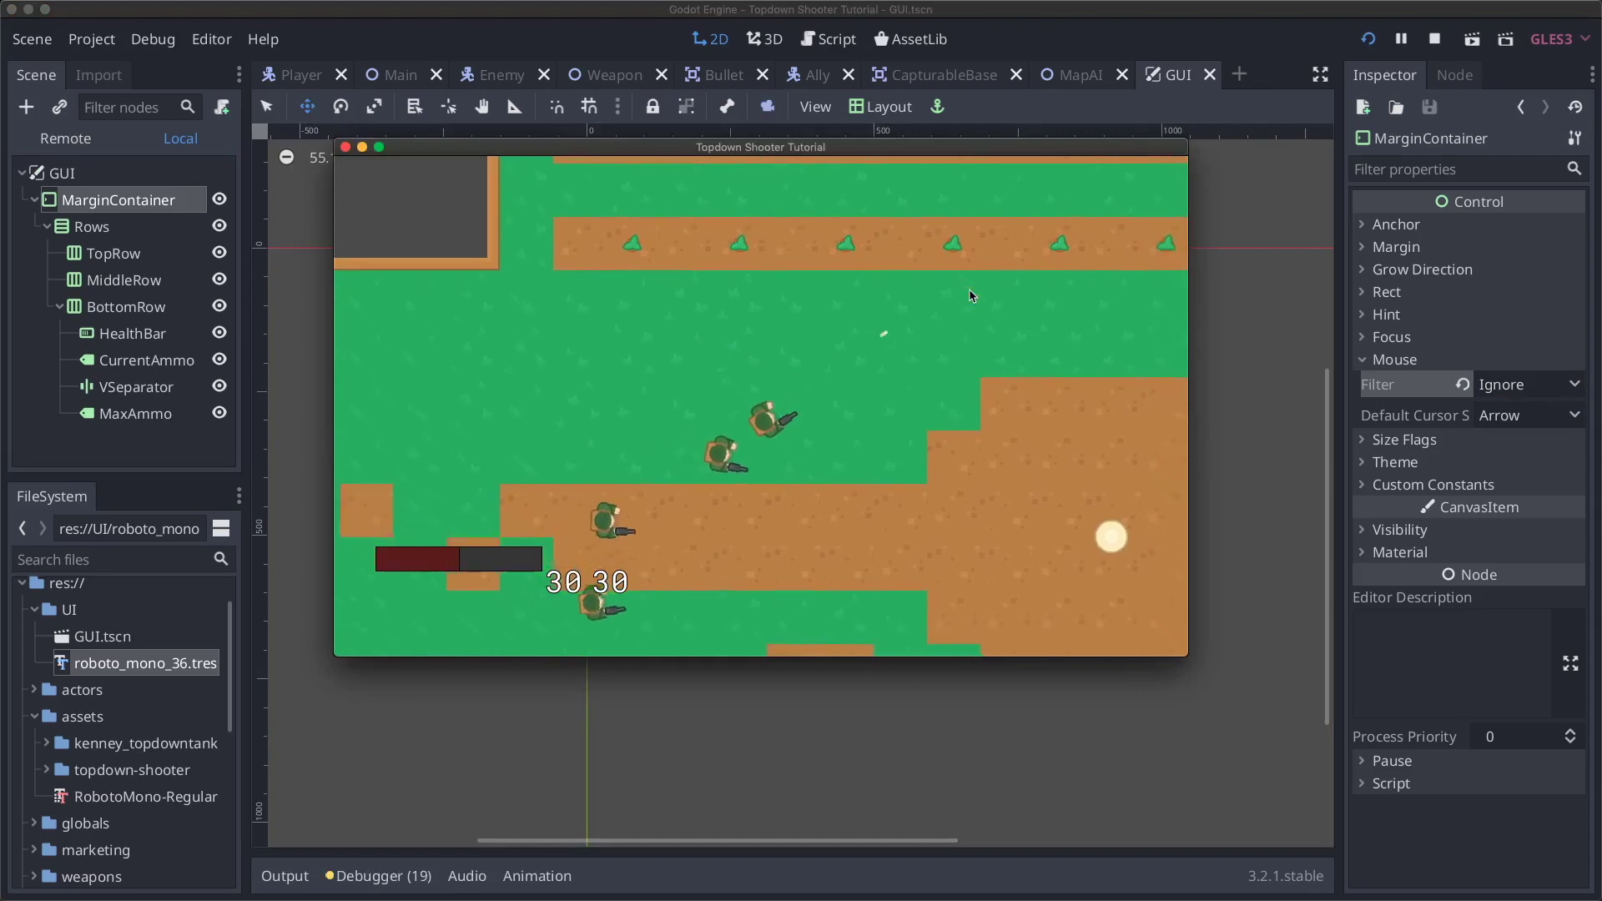
key(w)
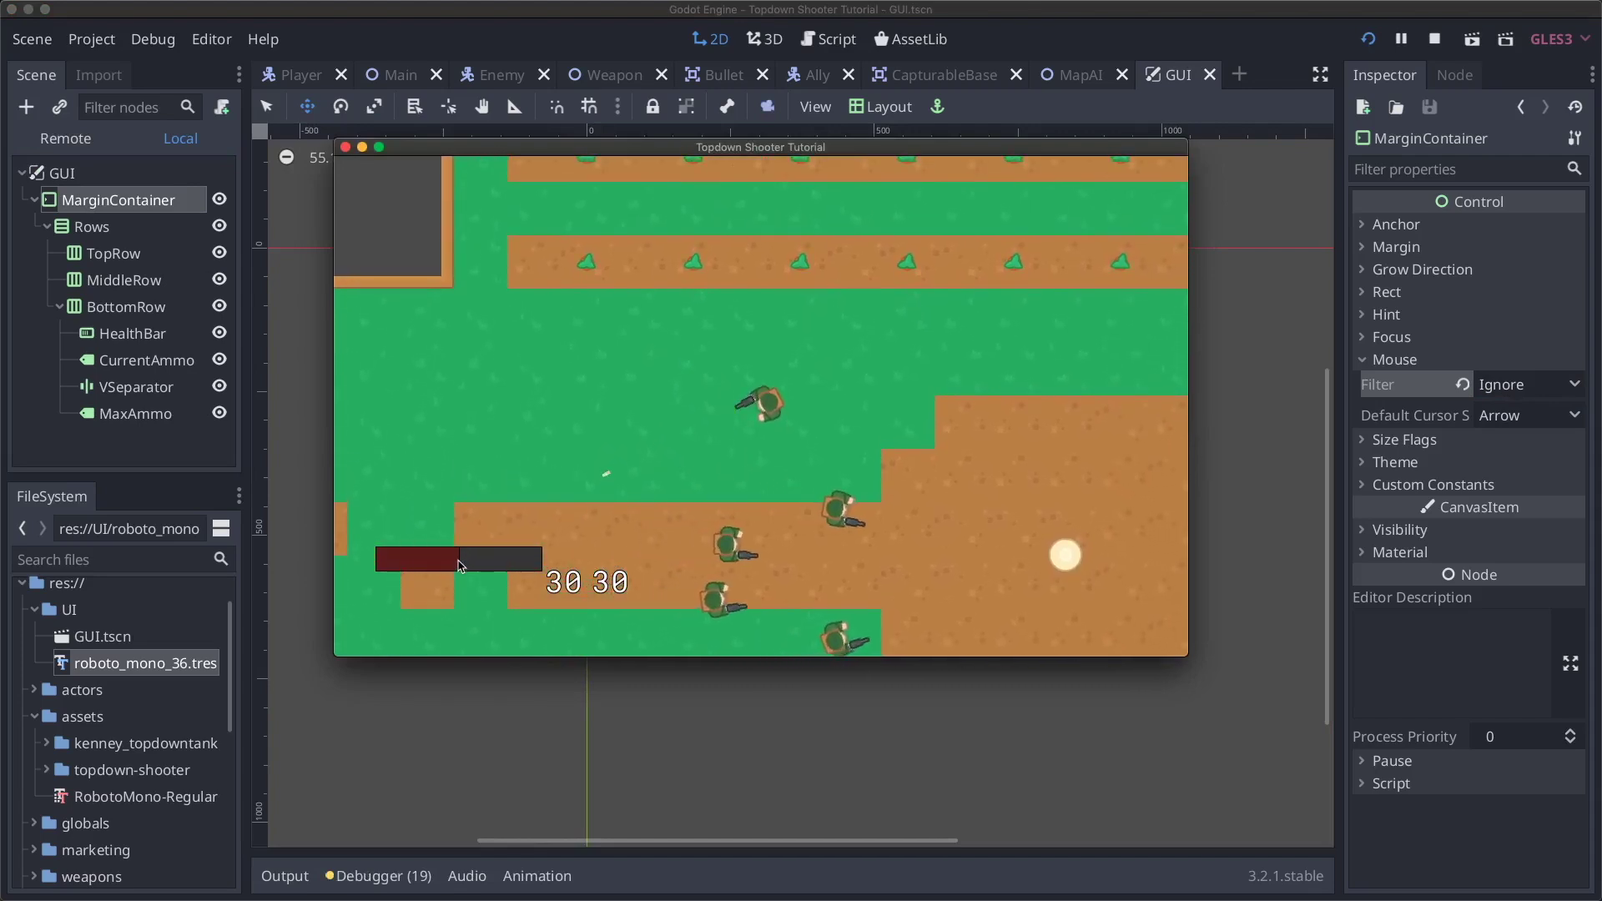
click(570, 586)
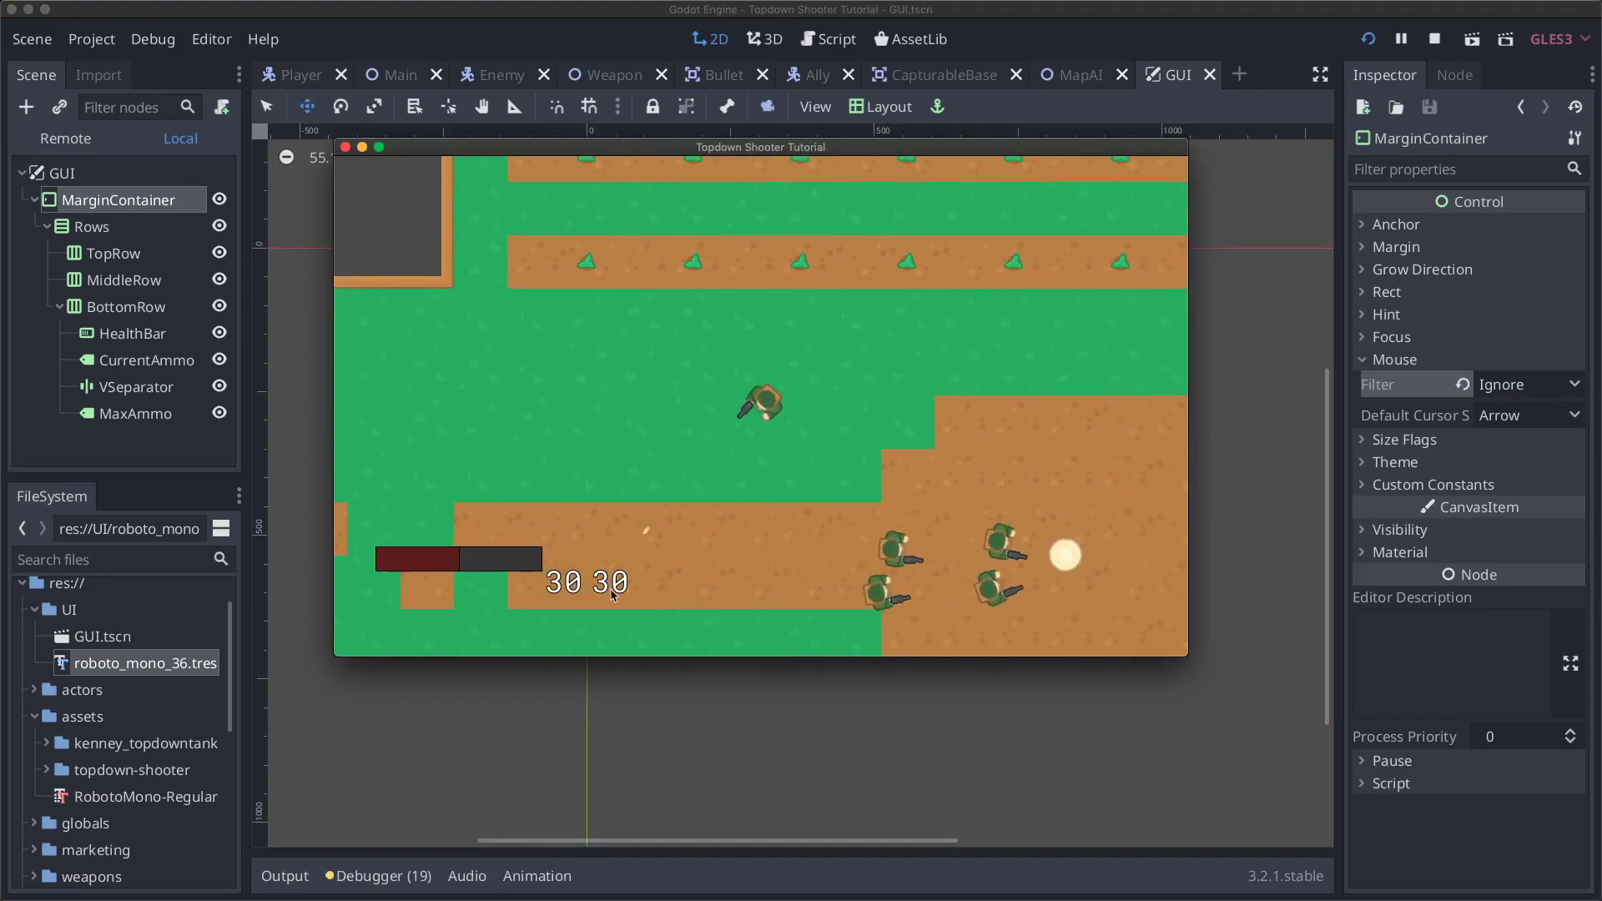
key(s)
key(s)
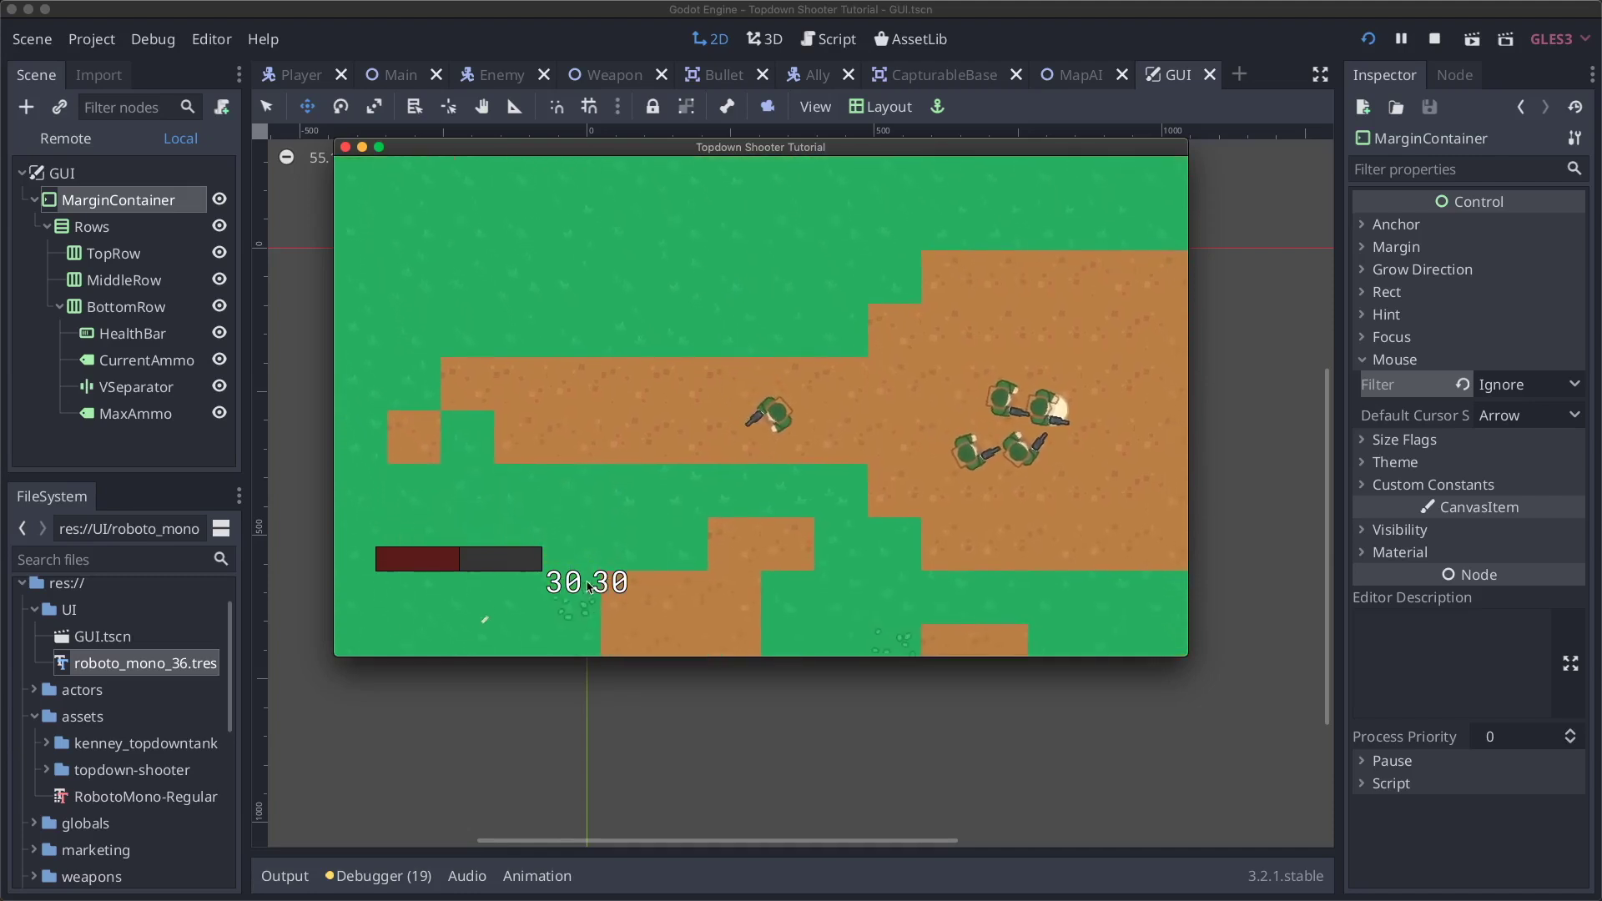
key(s)
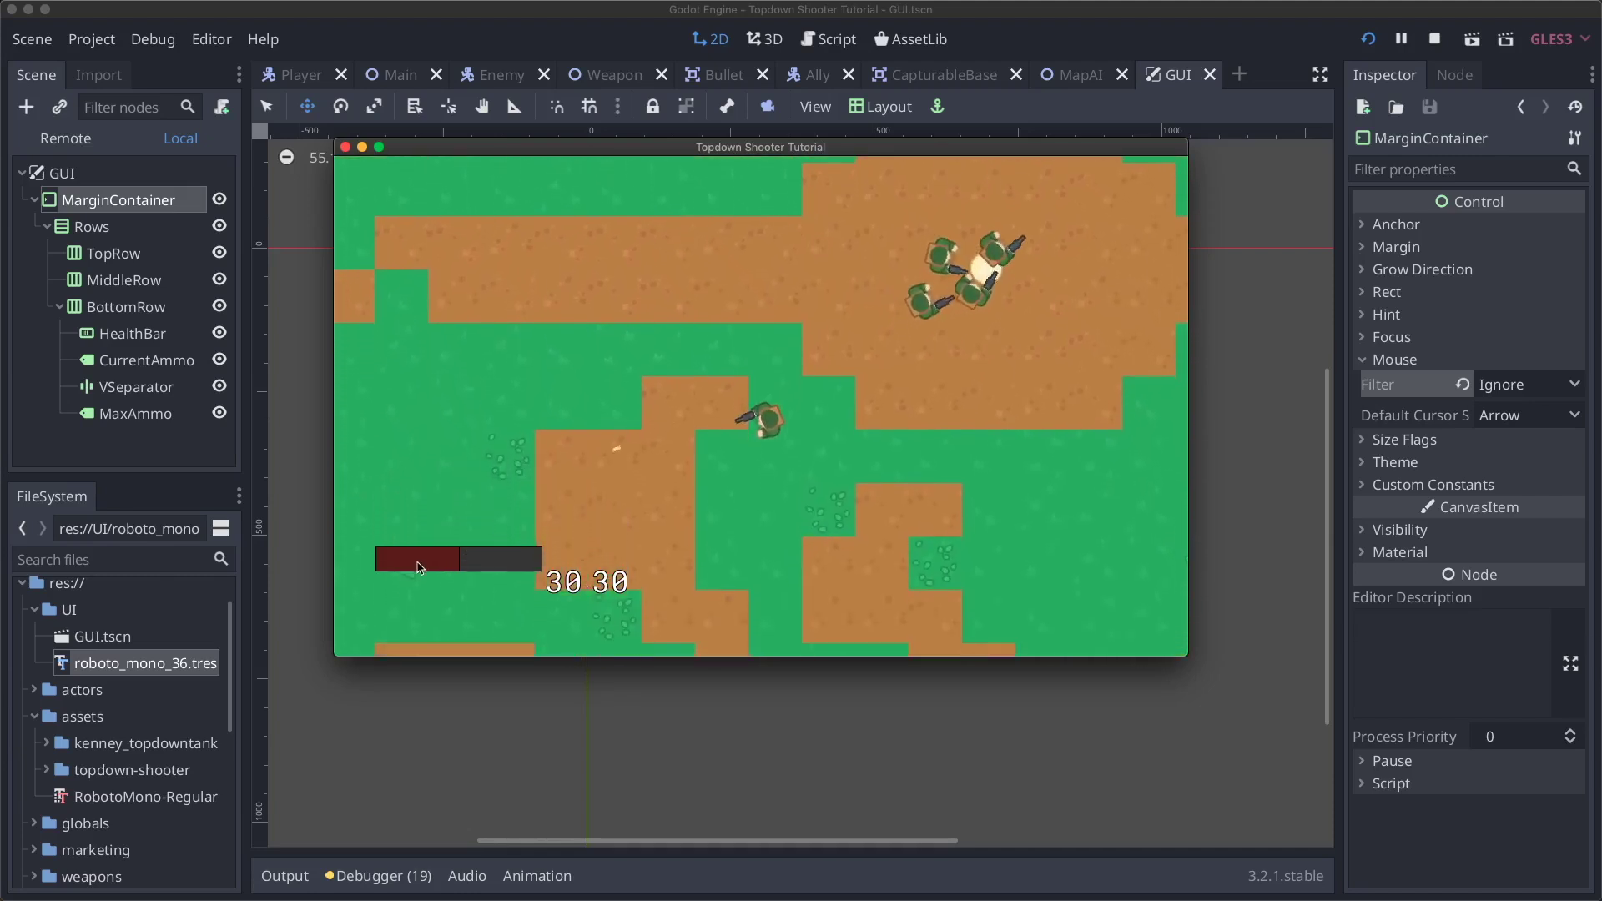
key(s)
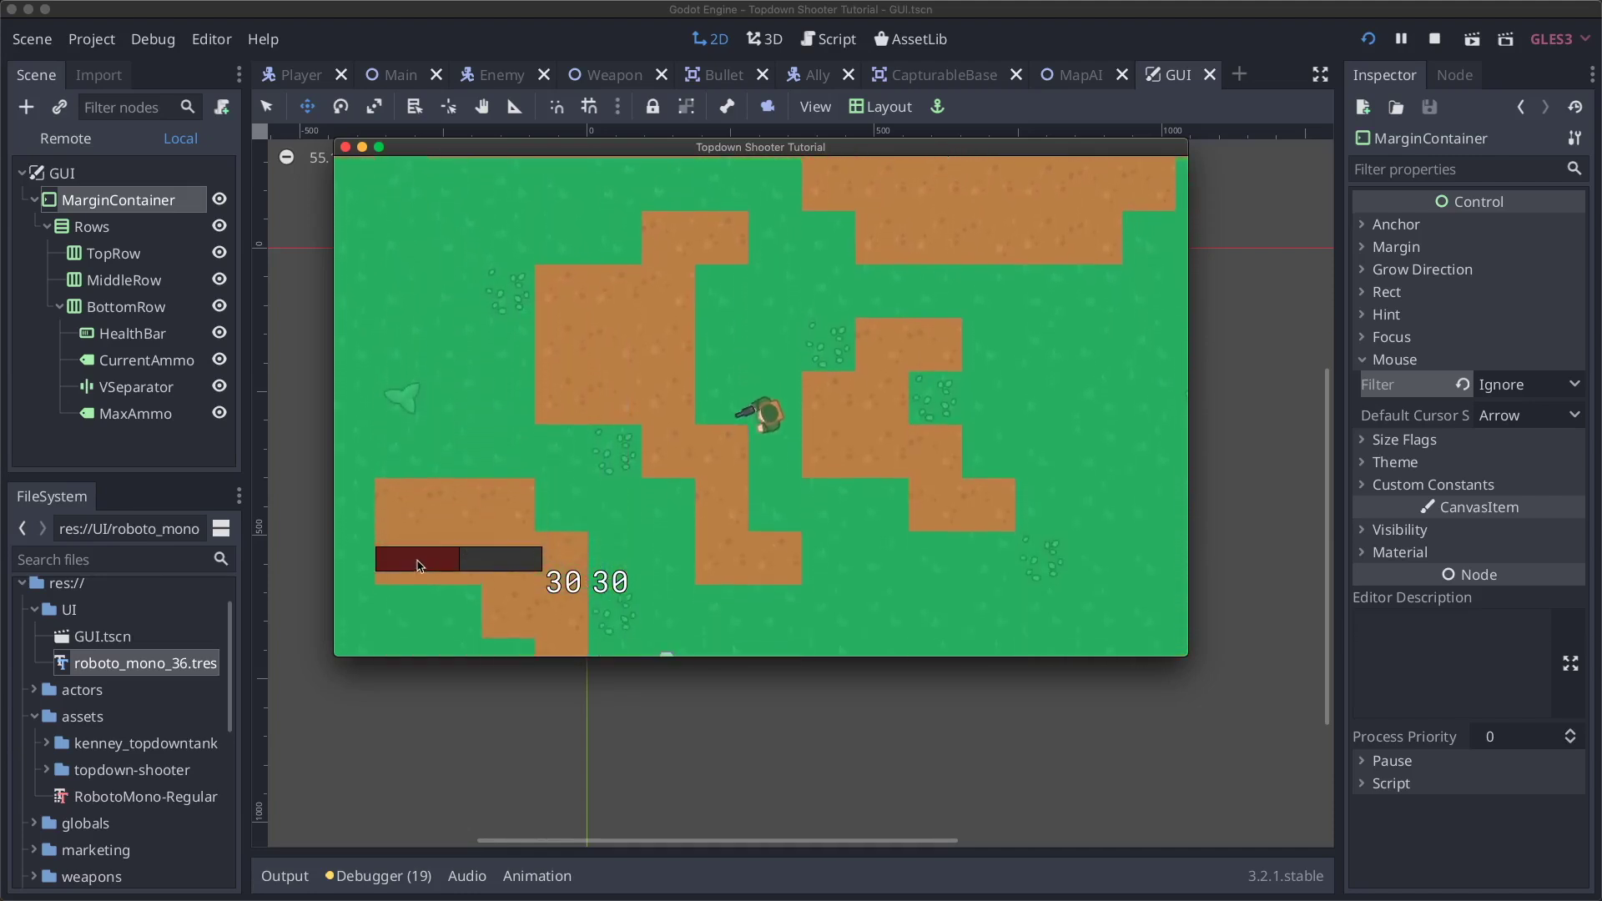
key(w)
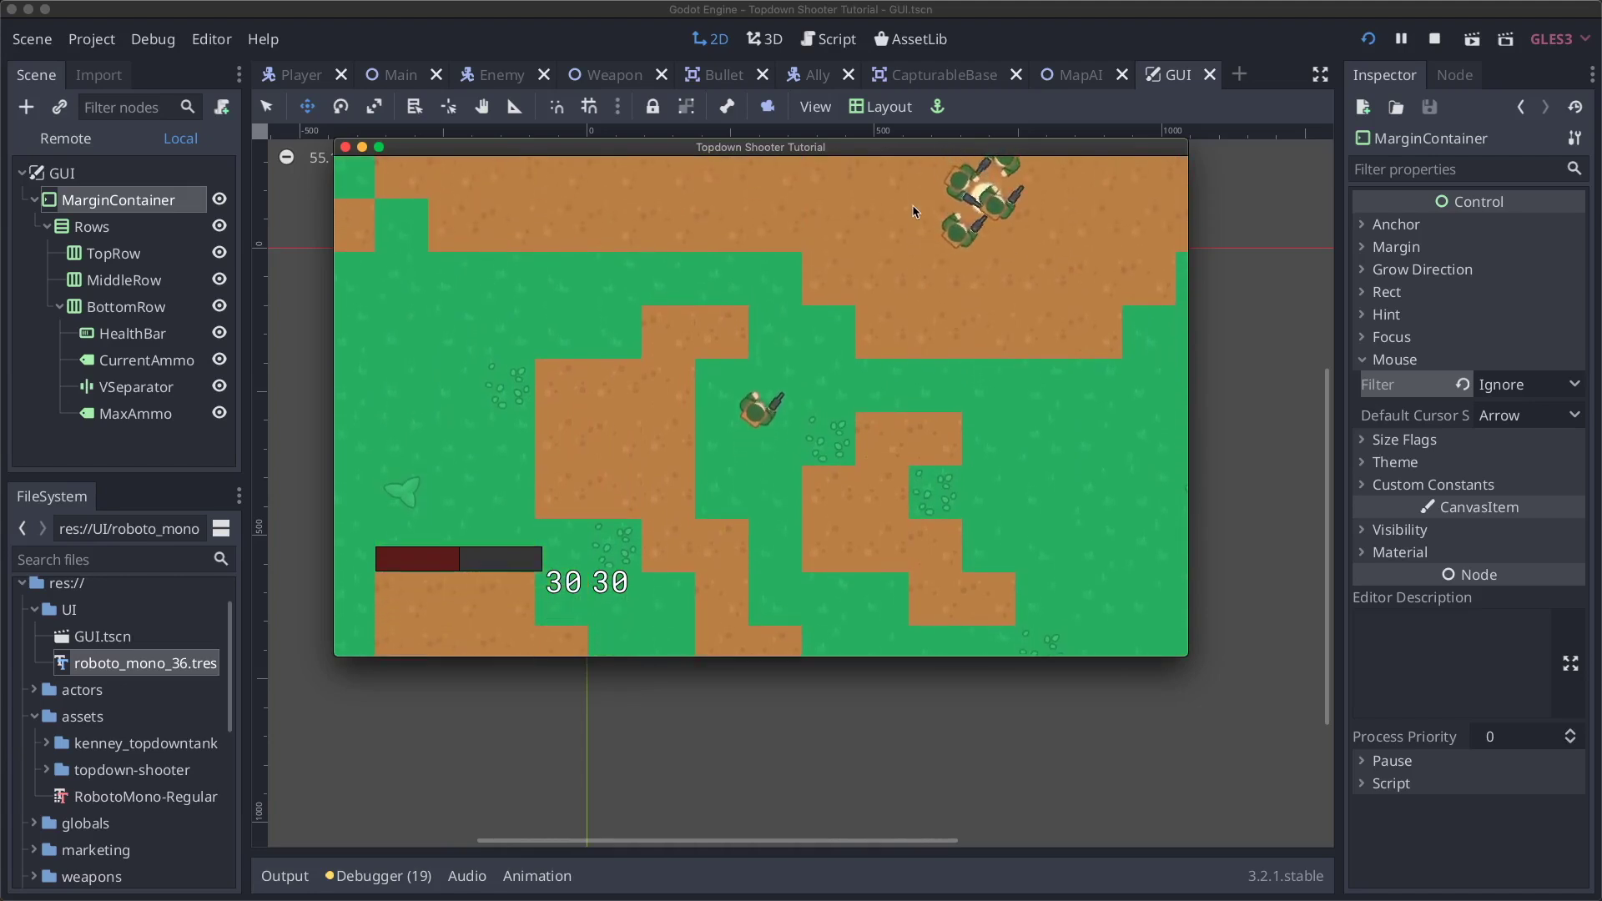
key(F8)
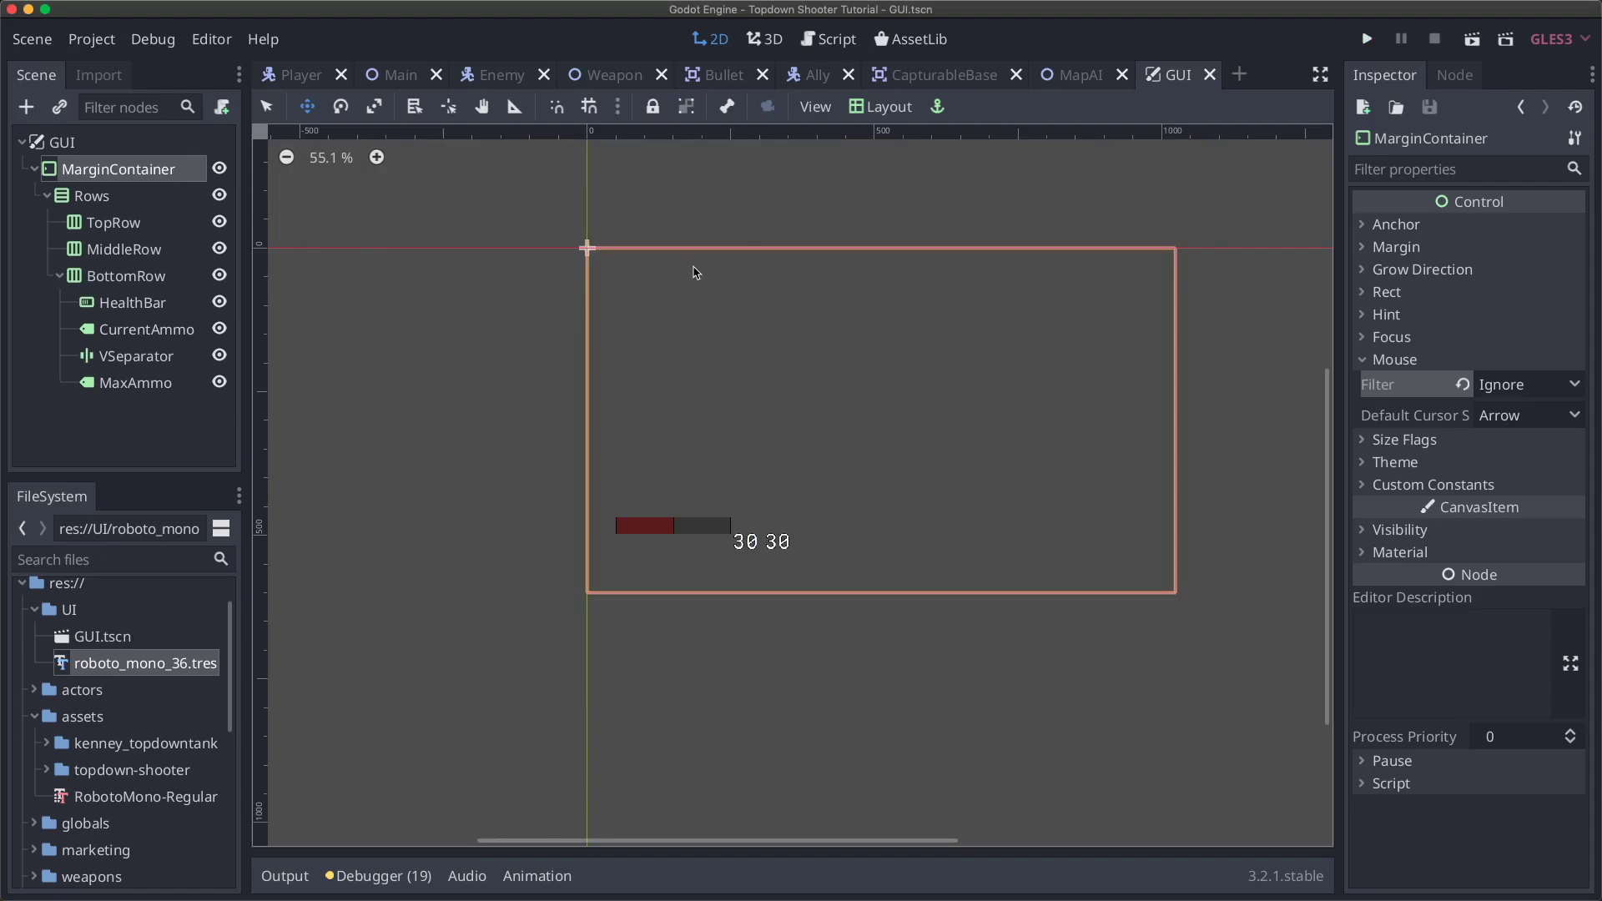
click(1392, 361)
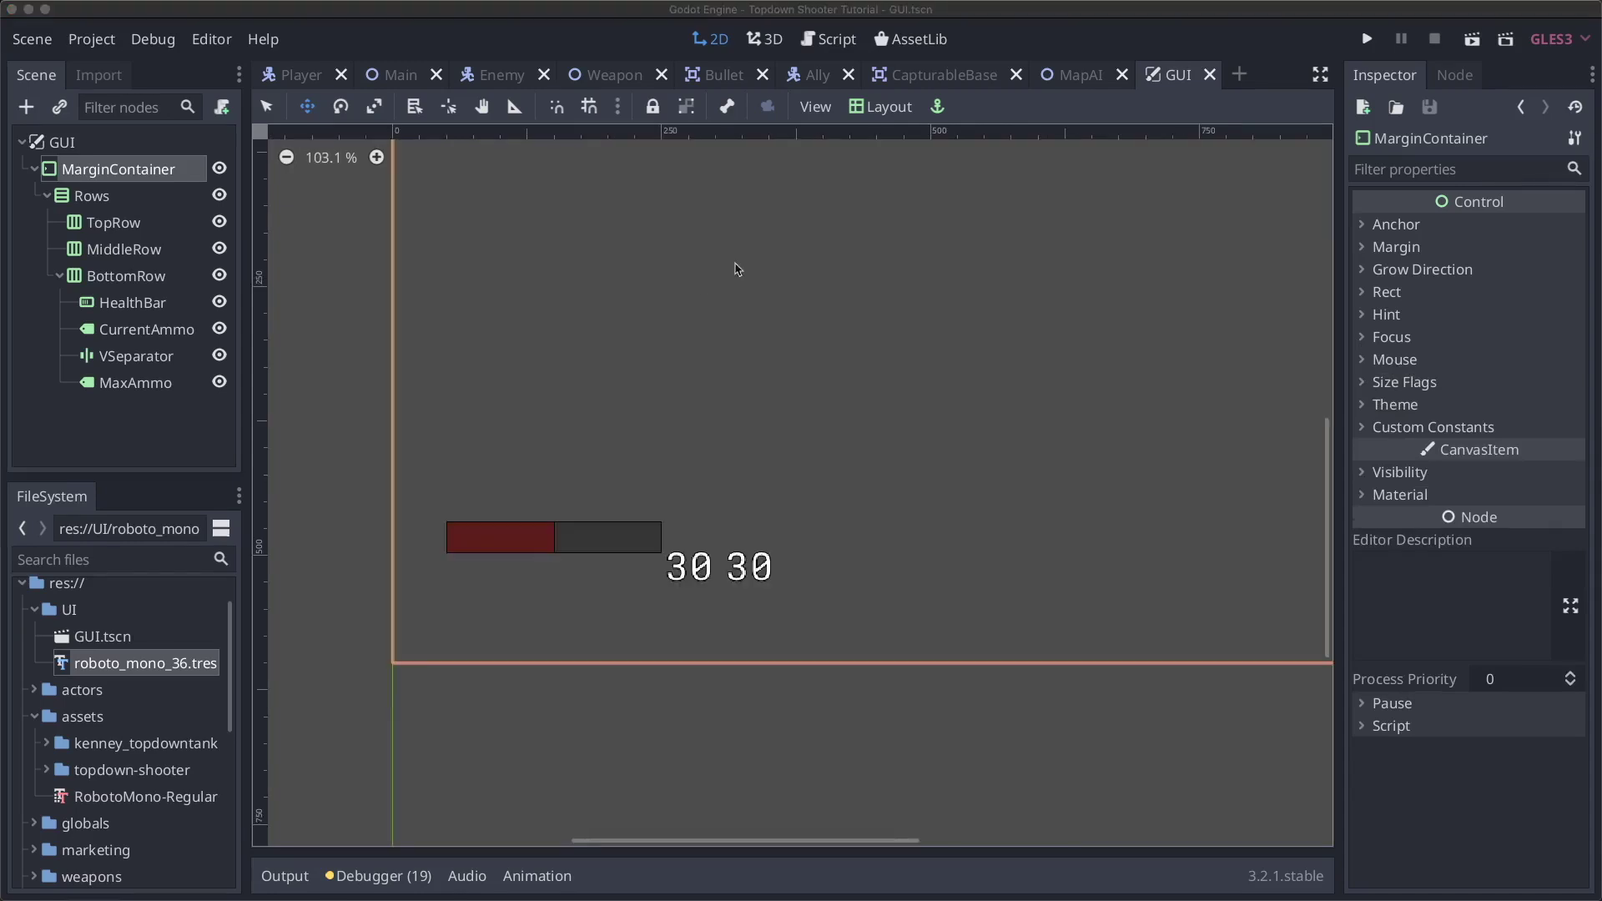
- Delete the VSeparator node between CurrentAmmo and MaxAmmo
click(155, 334)
click(154, 382)
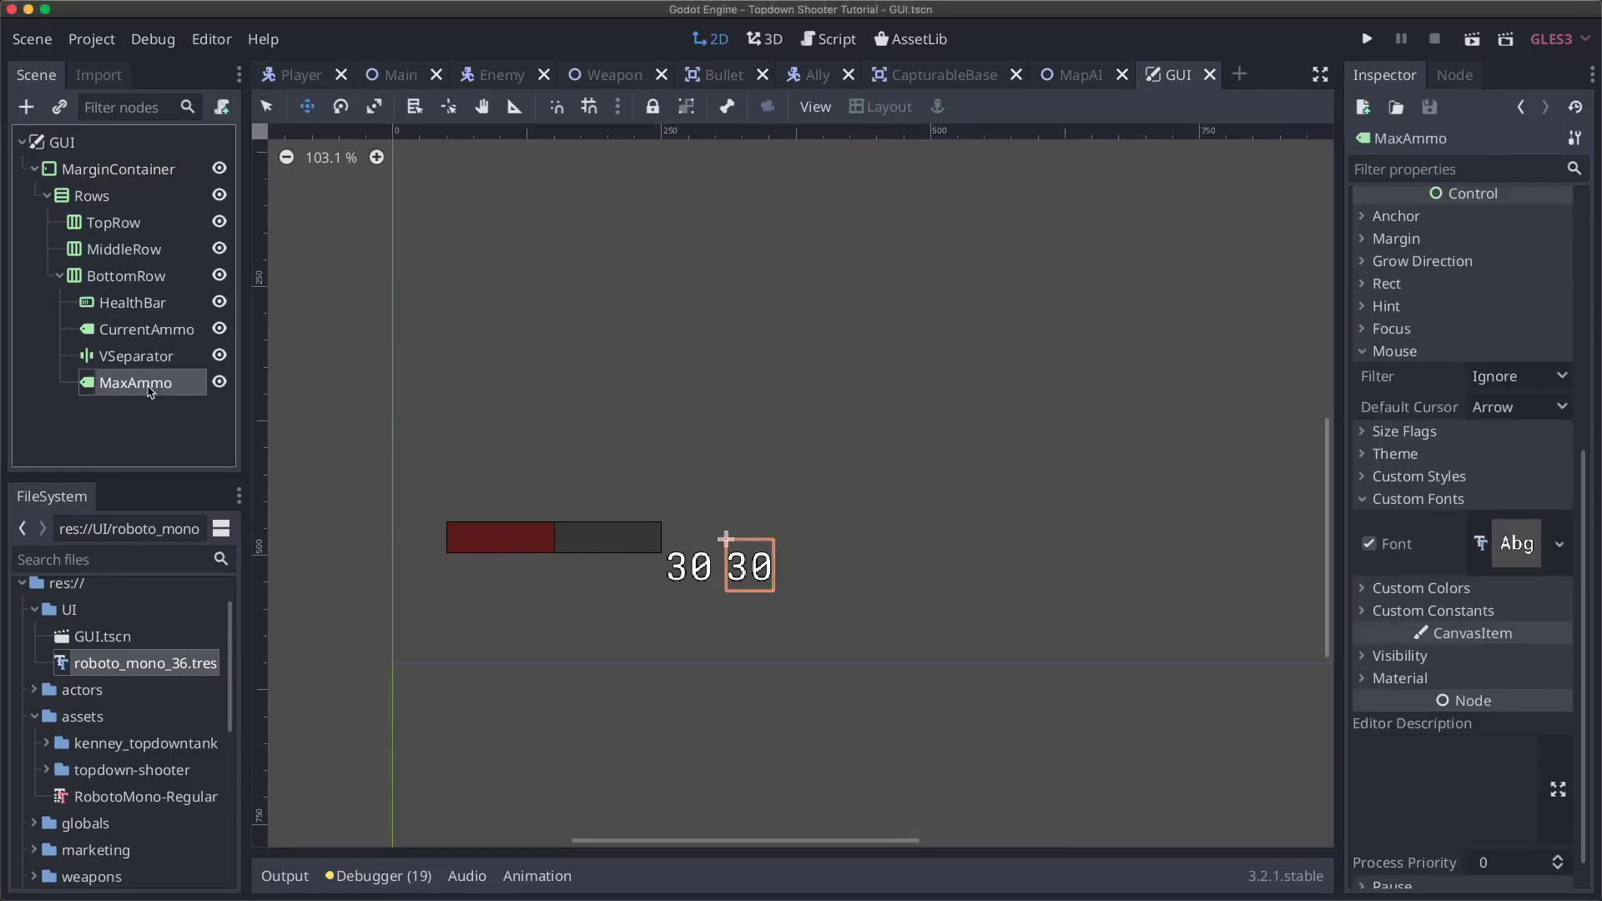
click(146, 359)
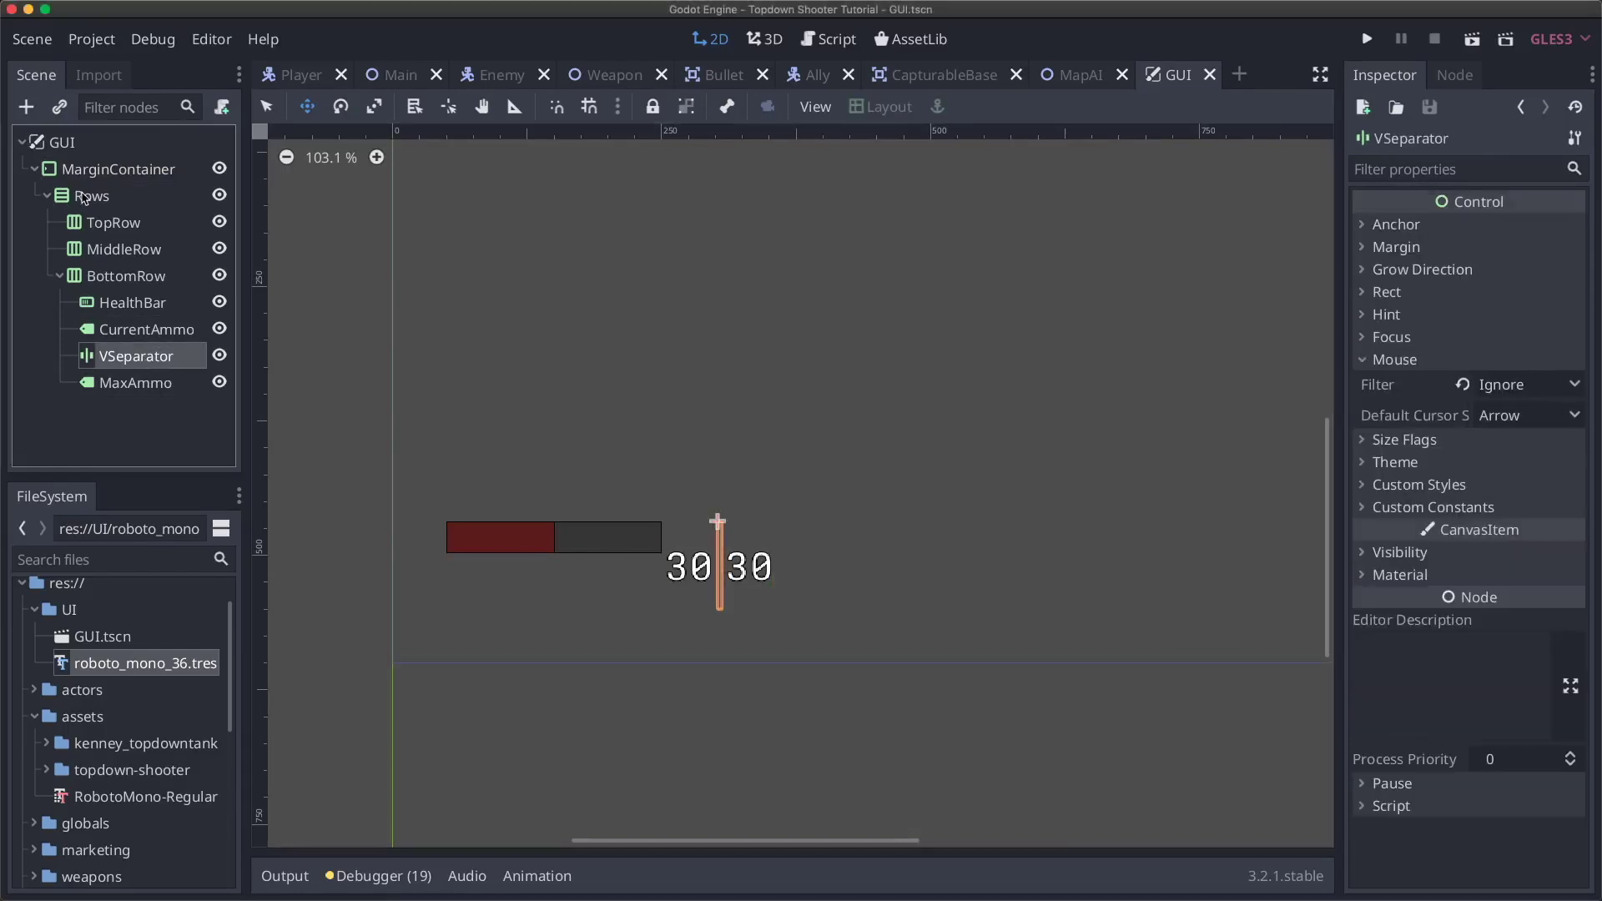
key(Delete)
key(Return)
click(26, 108)
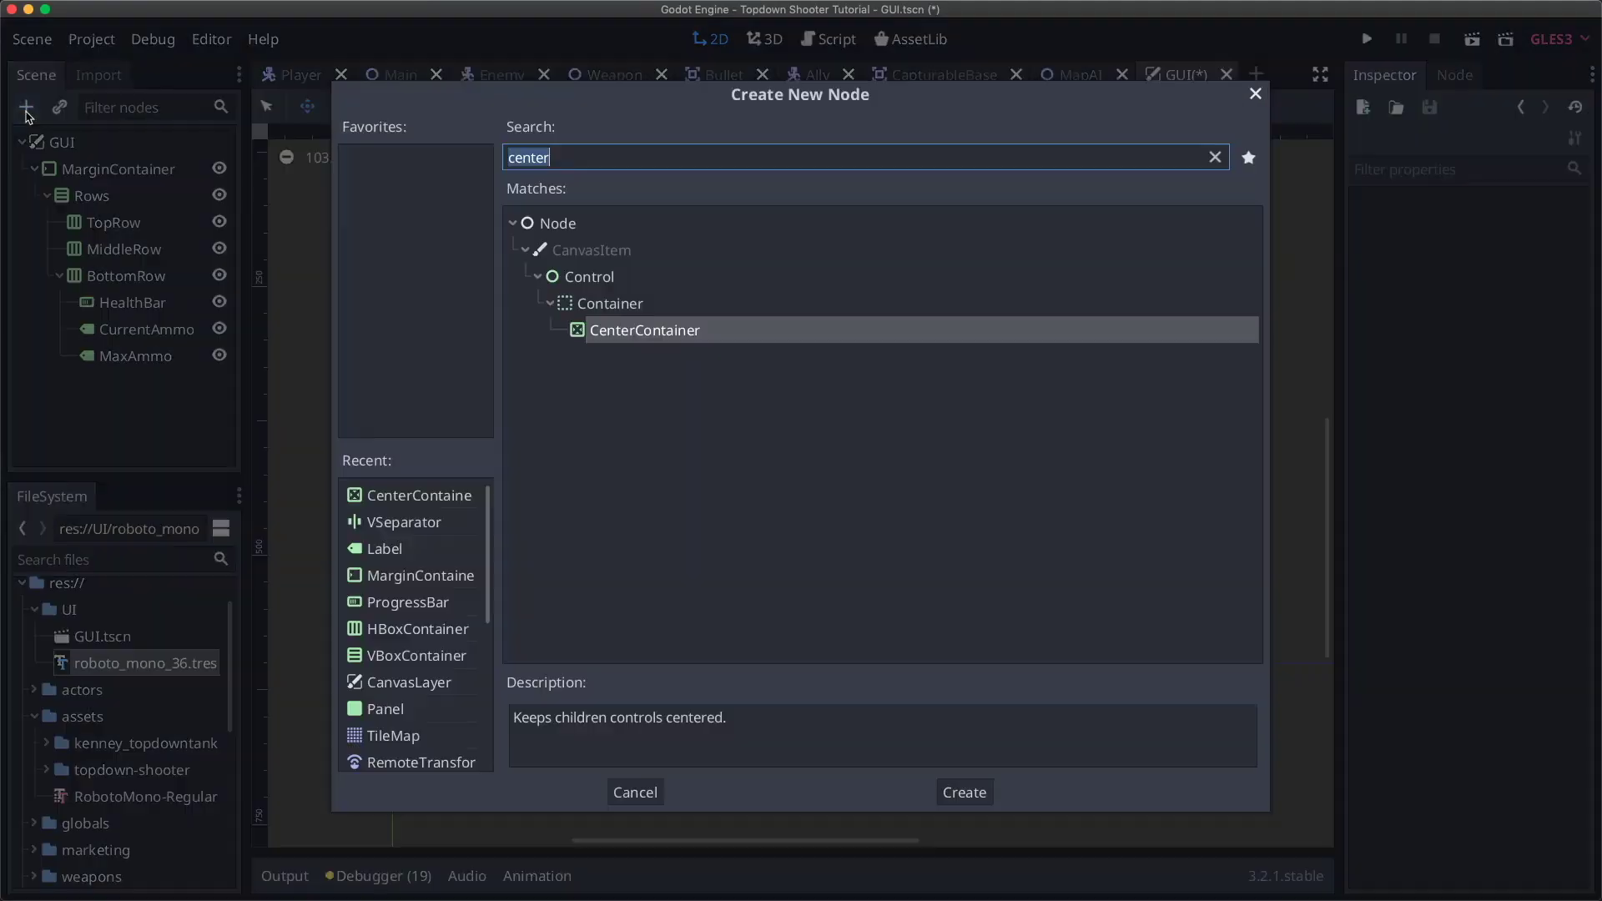
text(l)
key(Escape)
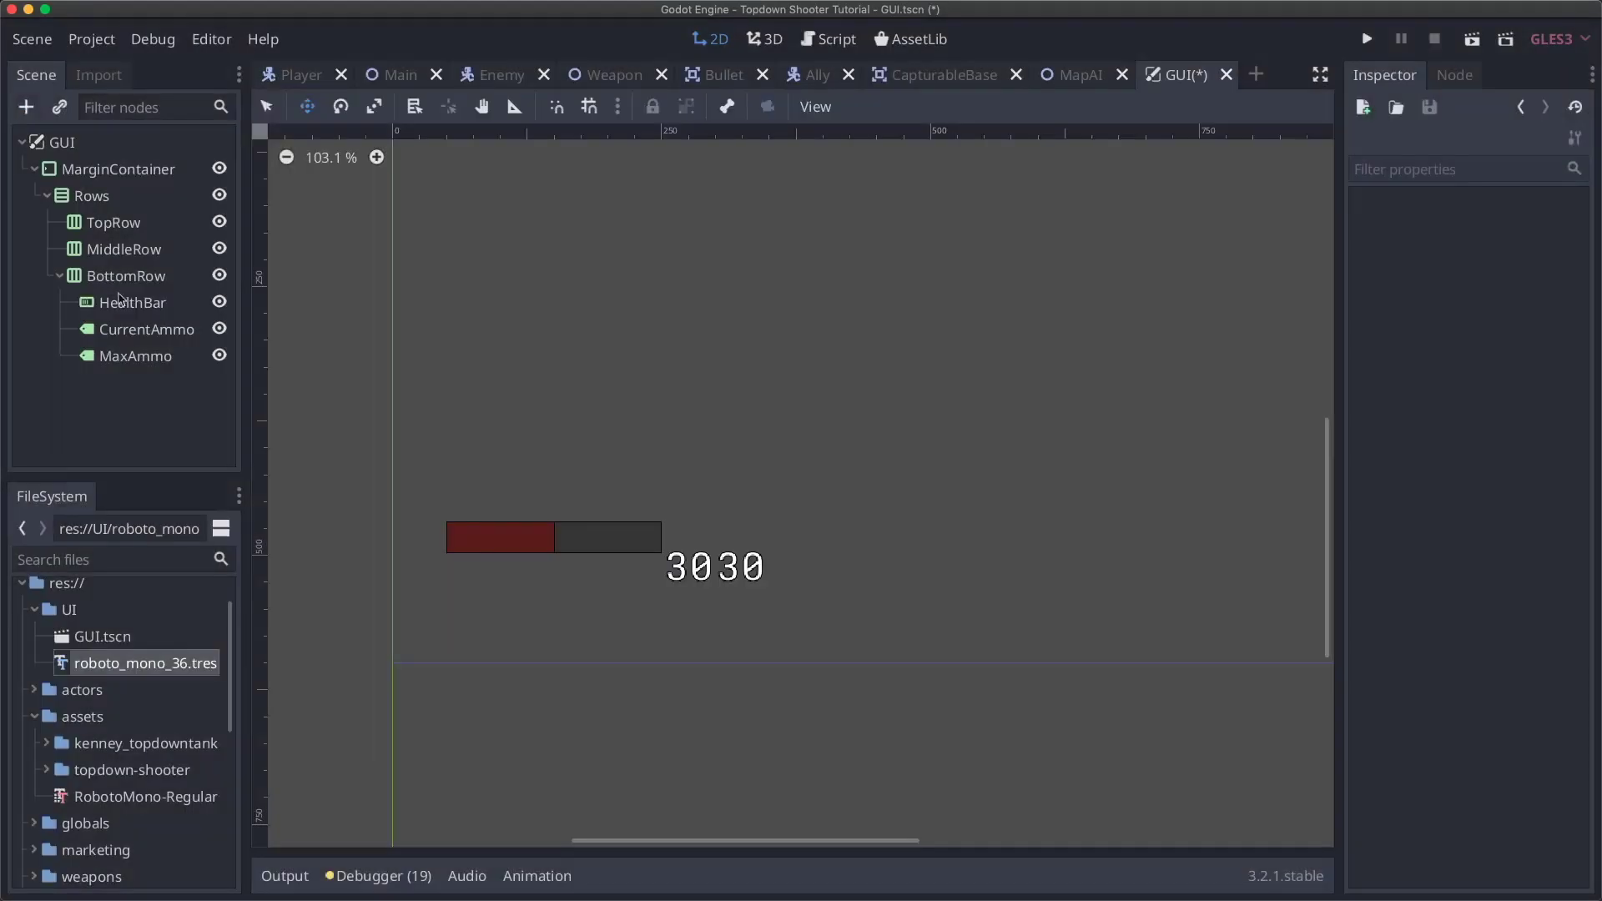
- Duplicate CurrentAmmo, set its text to '/', and rename the copy AmmoSeparator
click(146, 329)
key(ctrl+d)
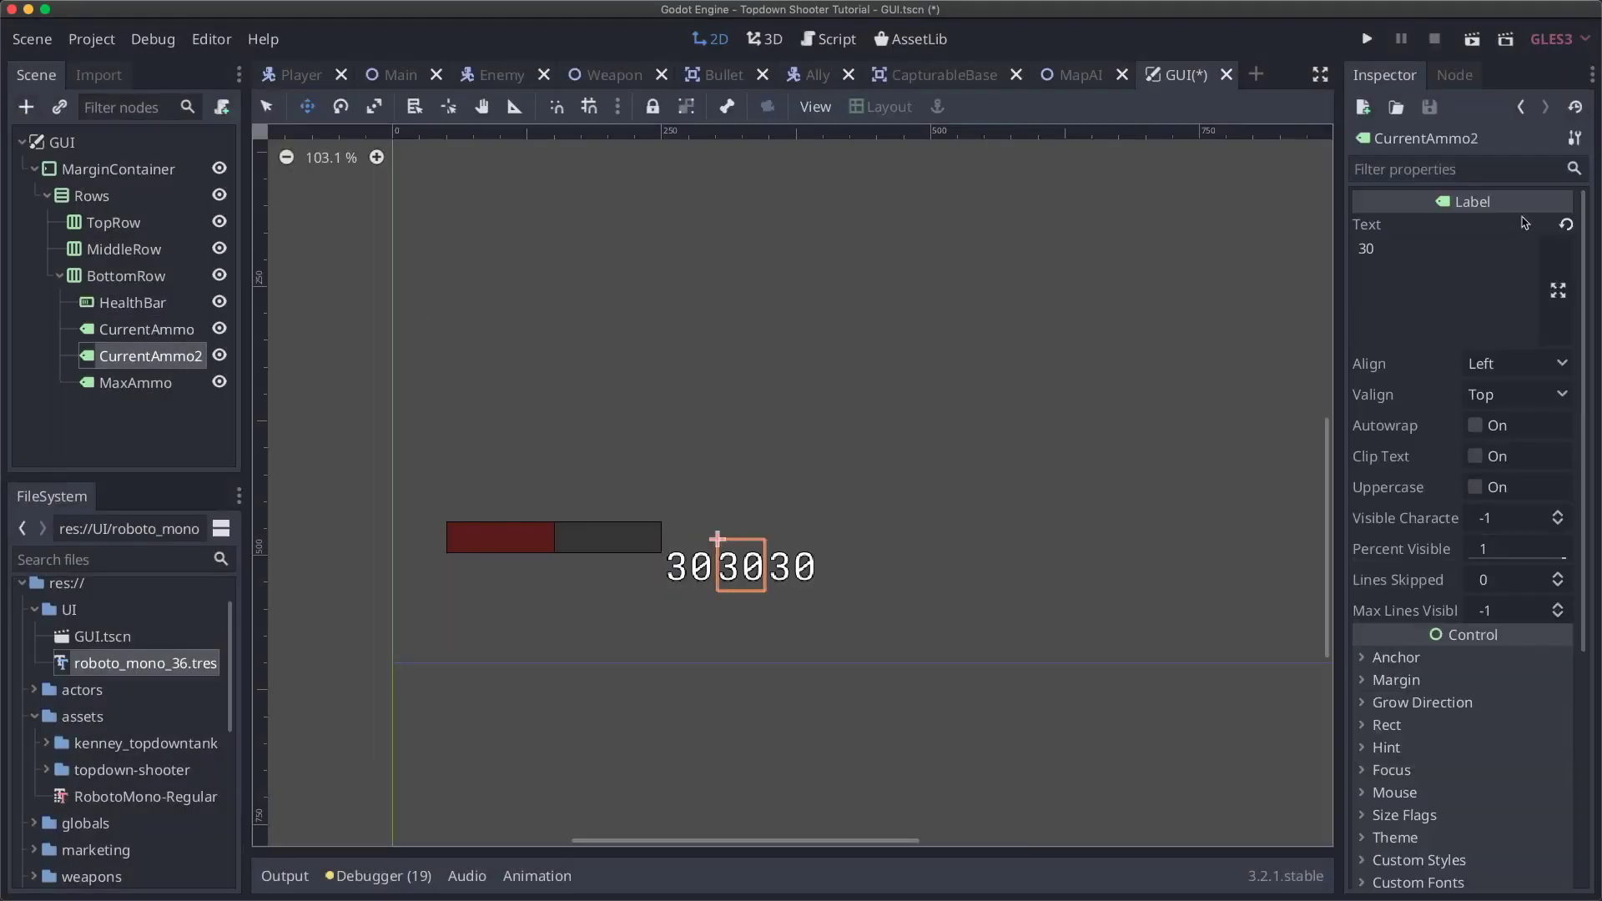
double_click(1412, 281)
text(/)
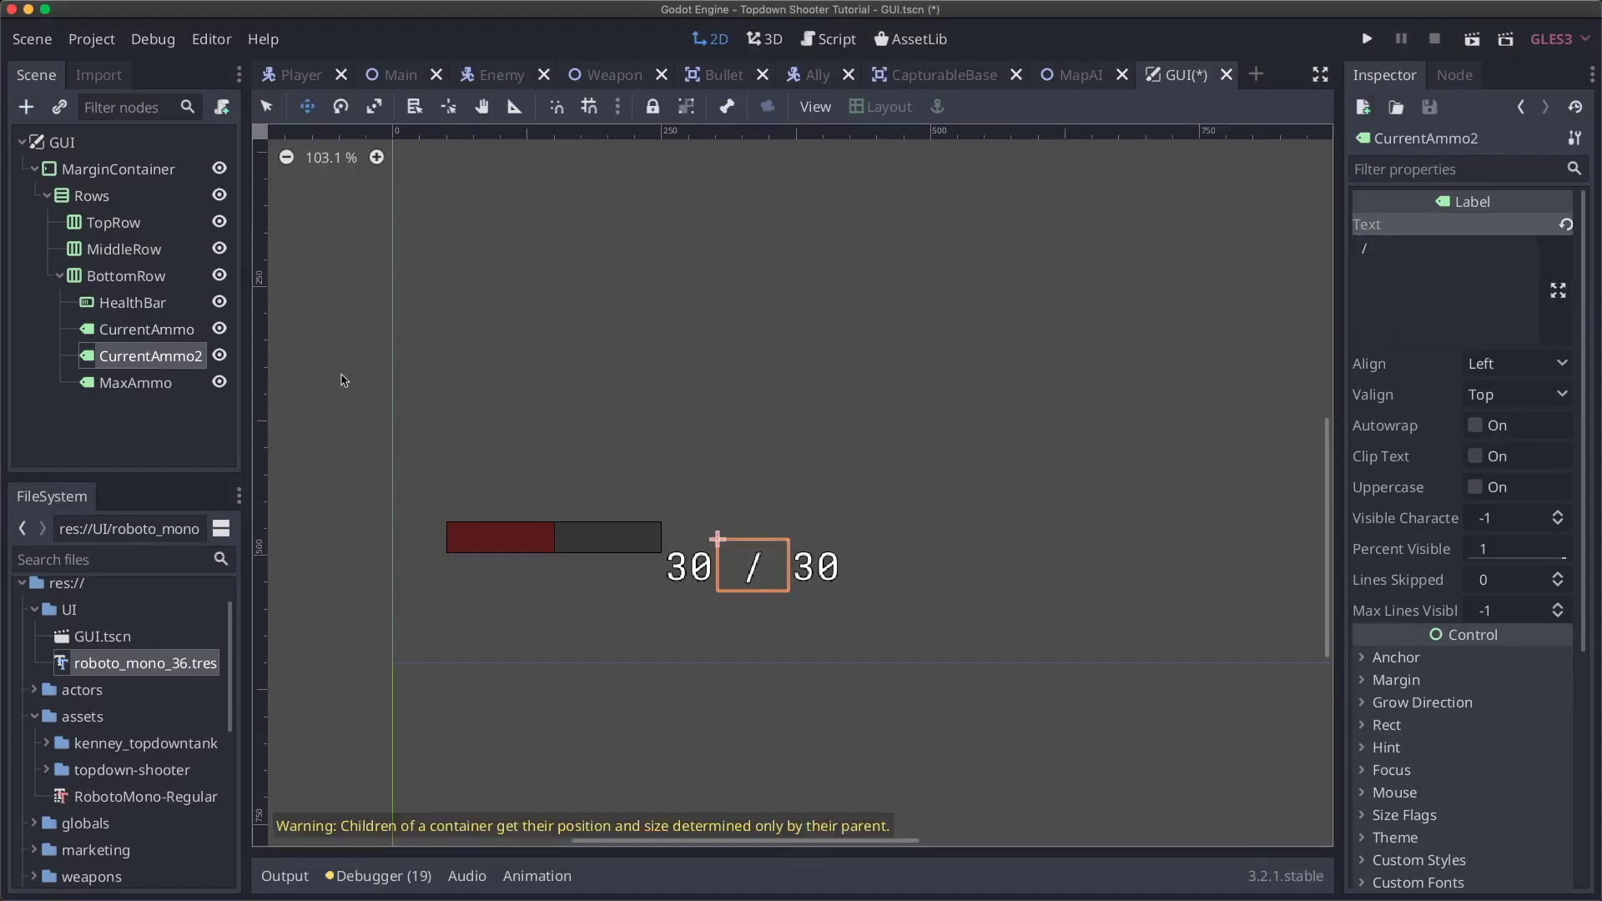
click(126, 328)
scroll(709, 435, right, 3)
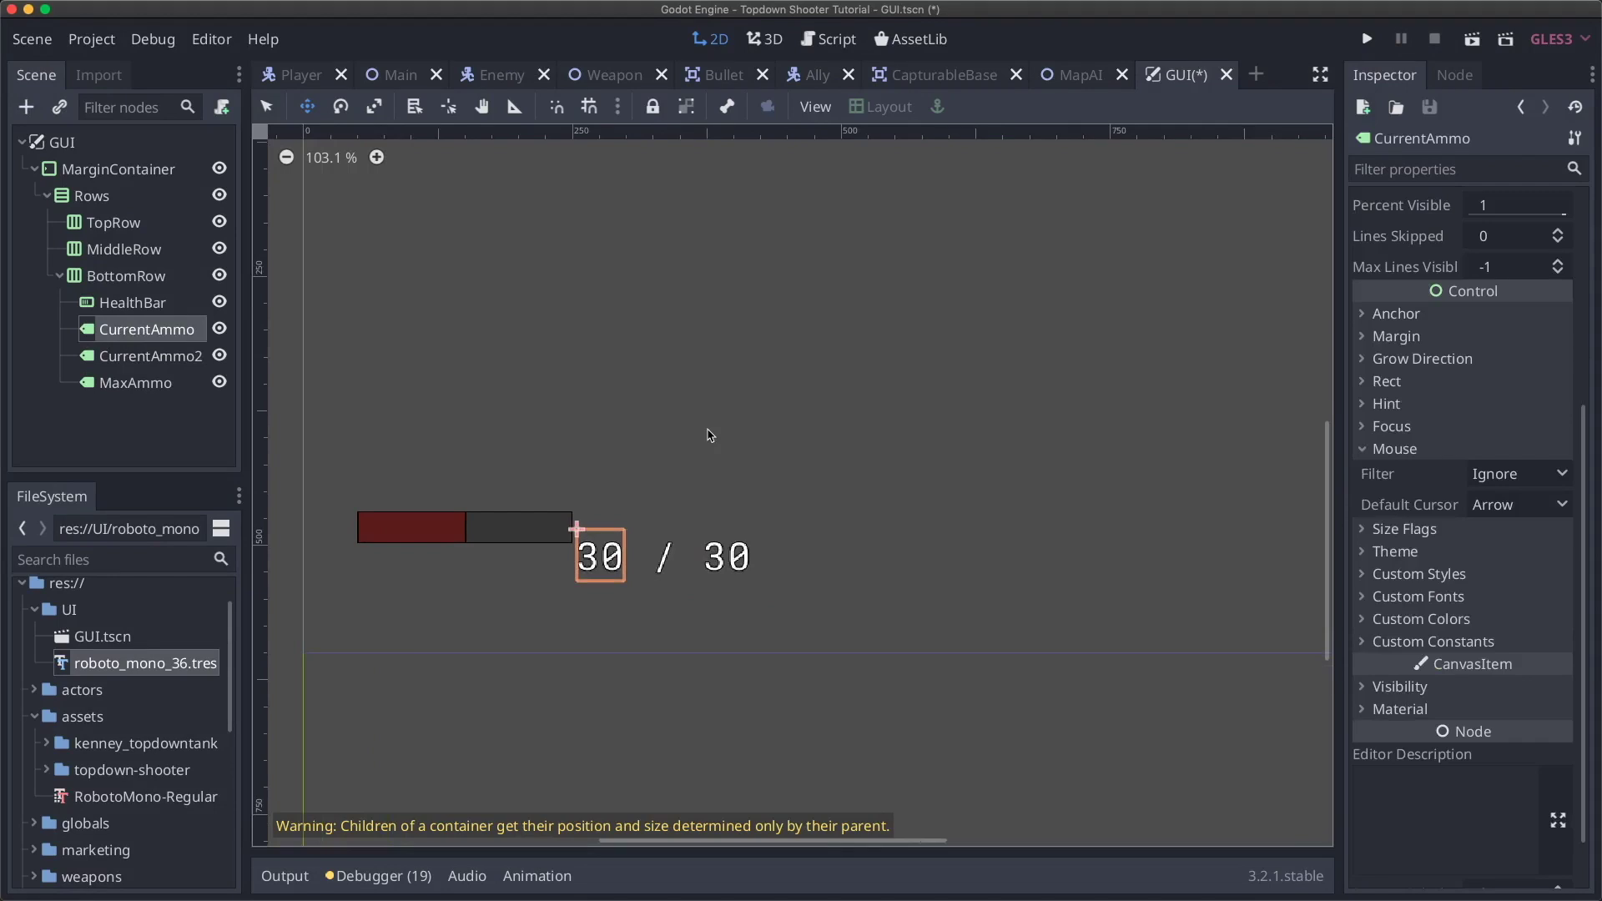
click(170, 357)
text(Amm)
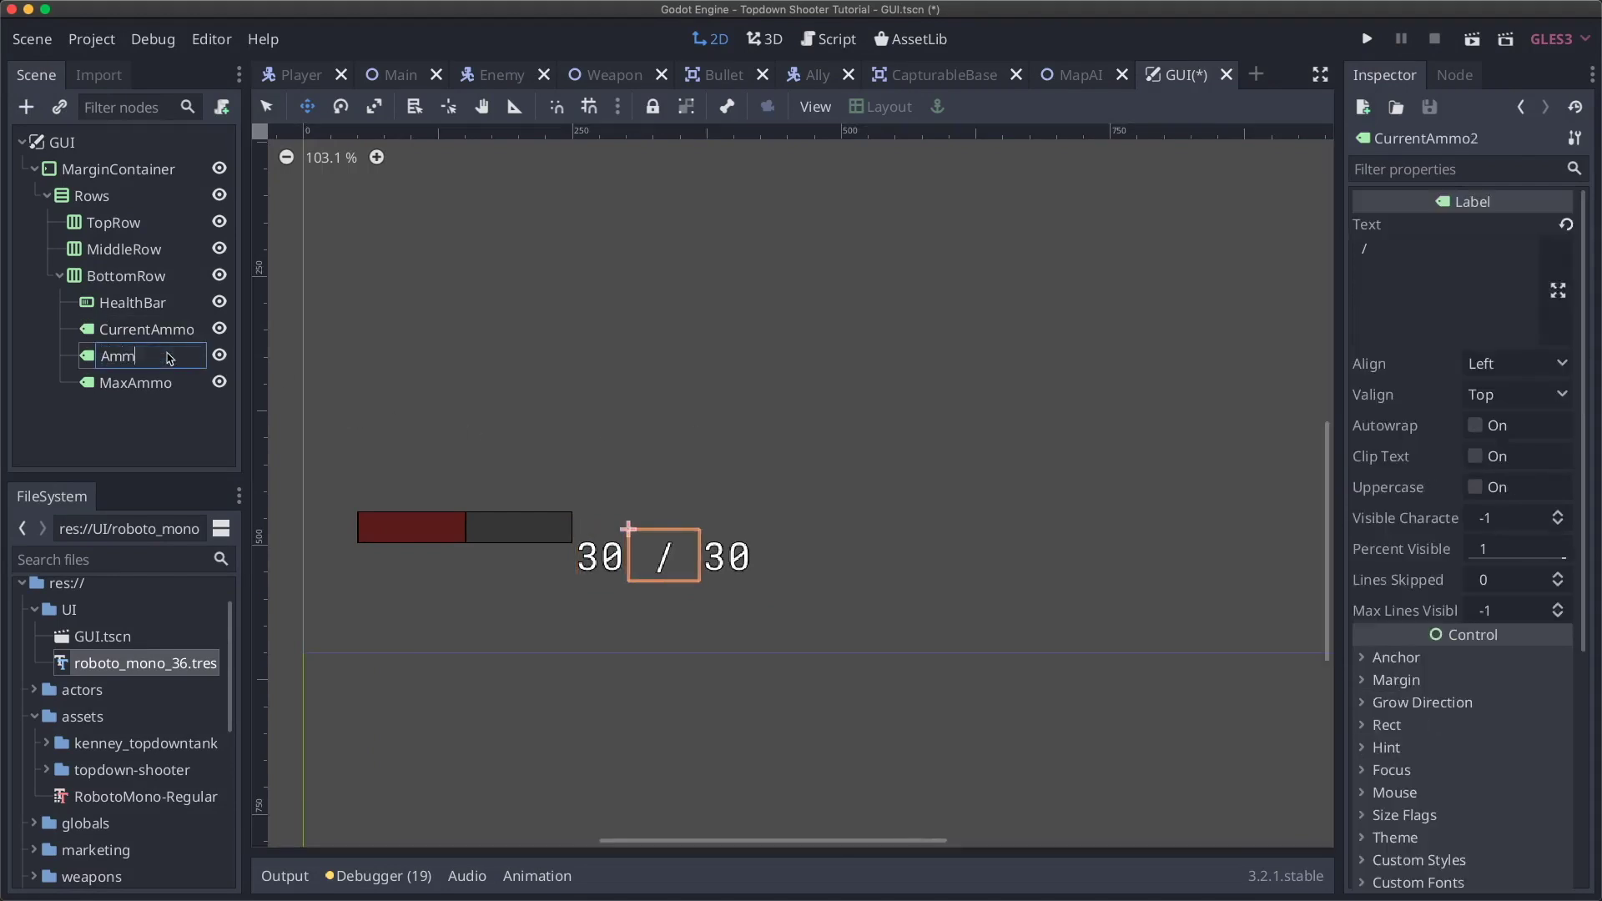
text(oSeparator)
key(Return)
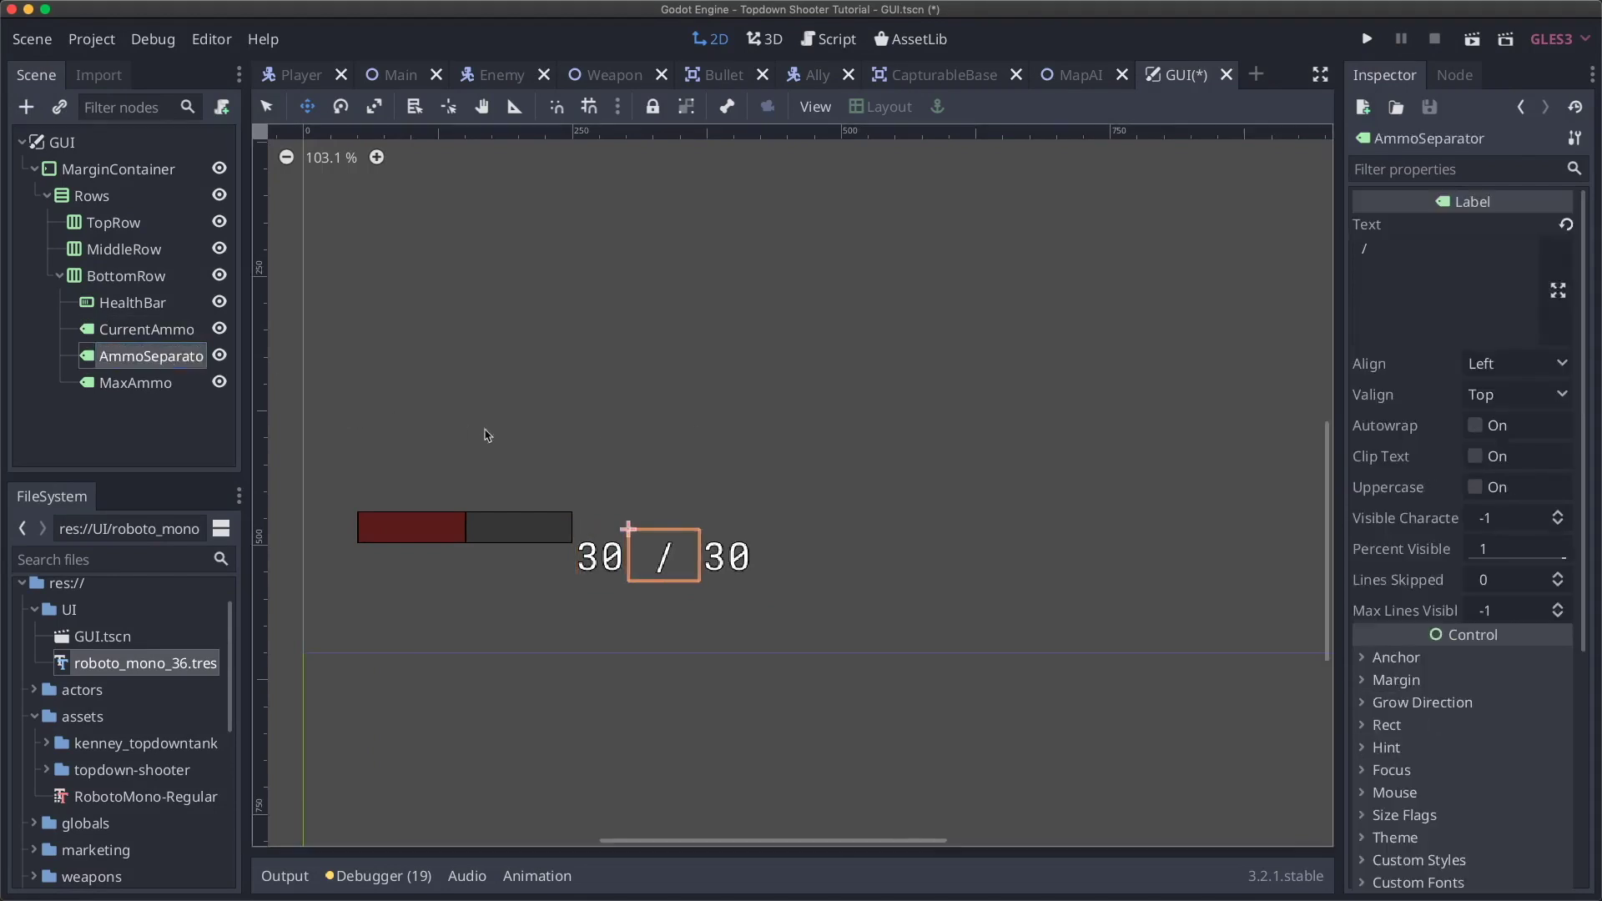
scroll(754, 496, down, 10)
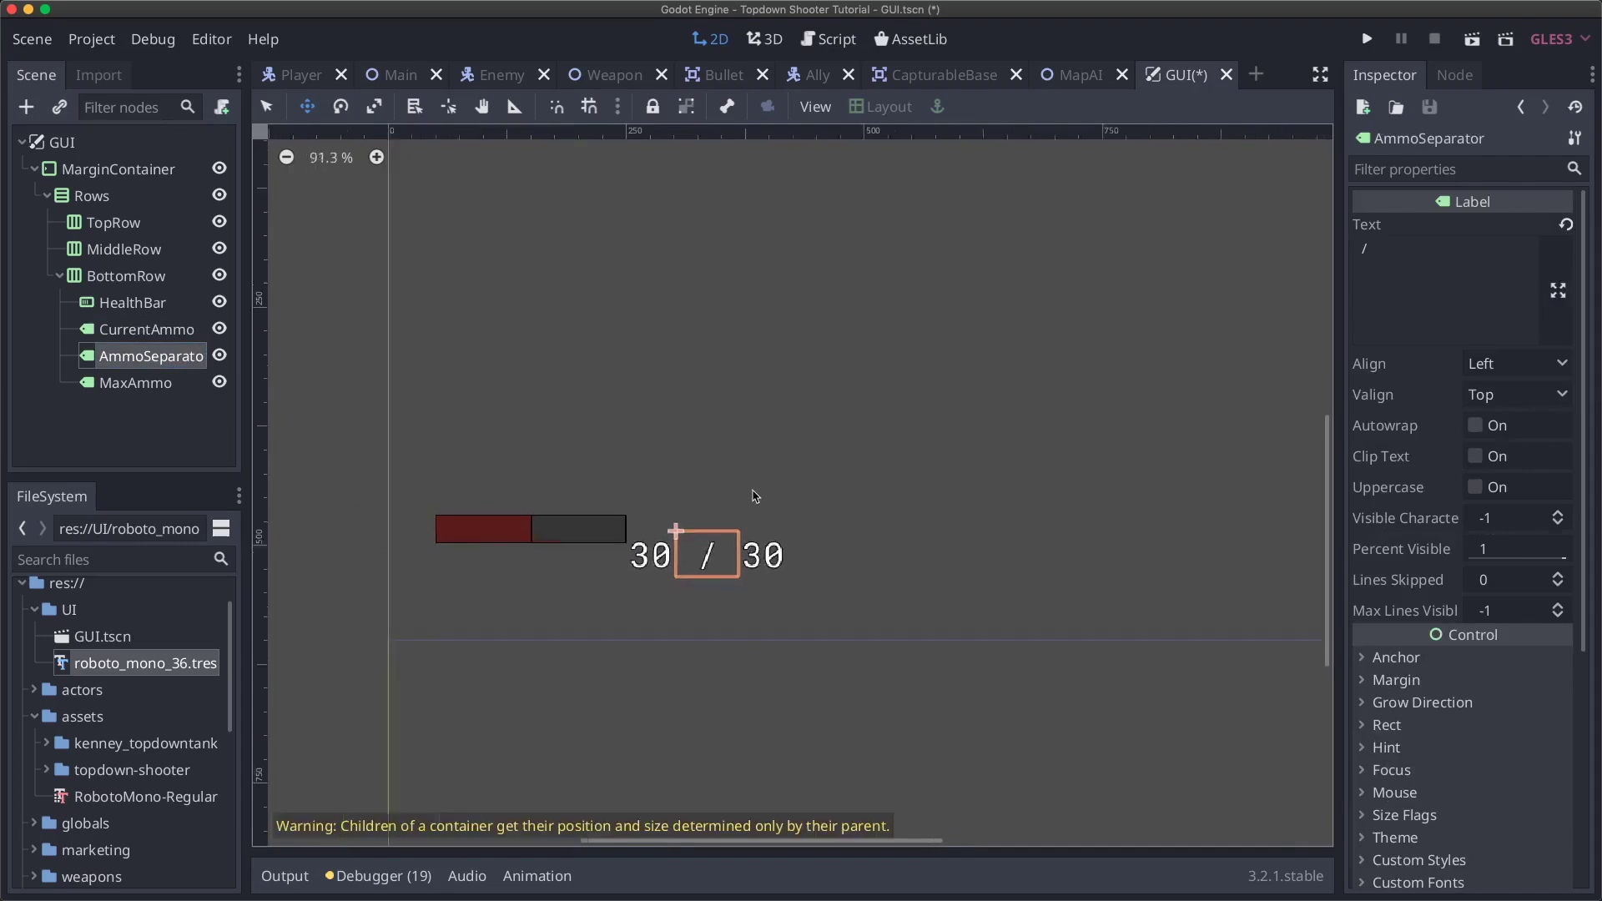
- Add a CenterContainer as a child of BottomRow
scroll(753, 496, up, 4)
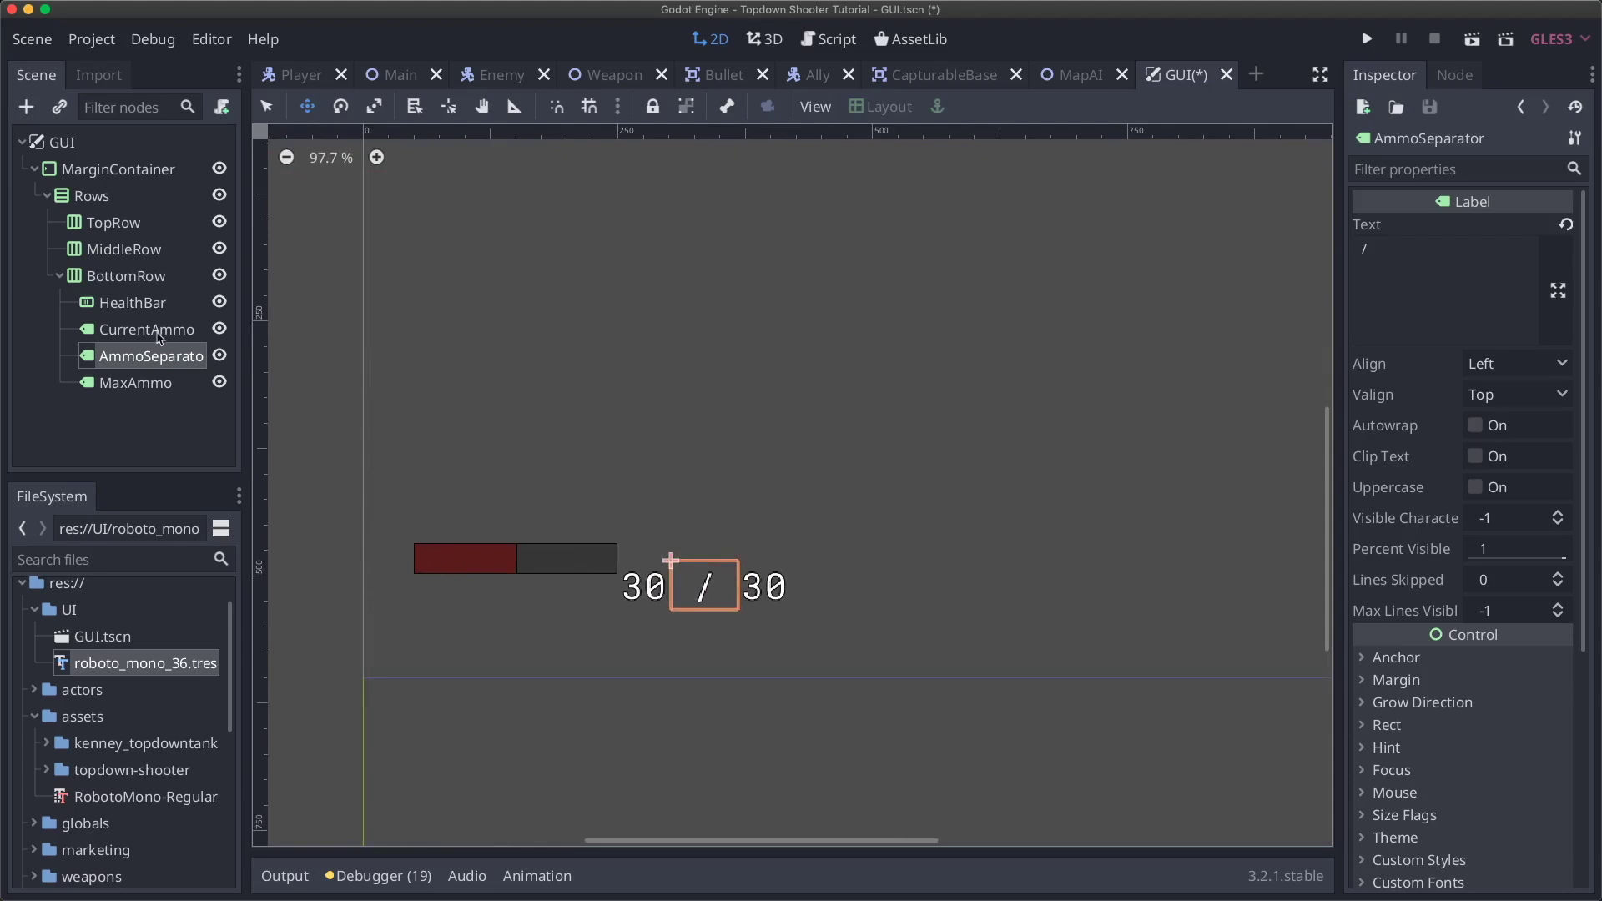
scroll(828, 512, right, 3)
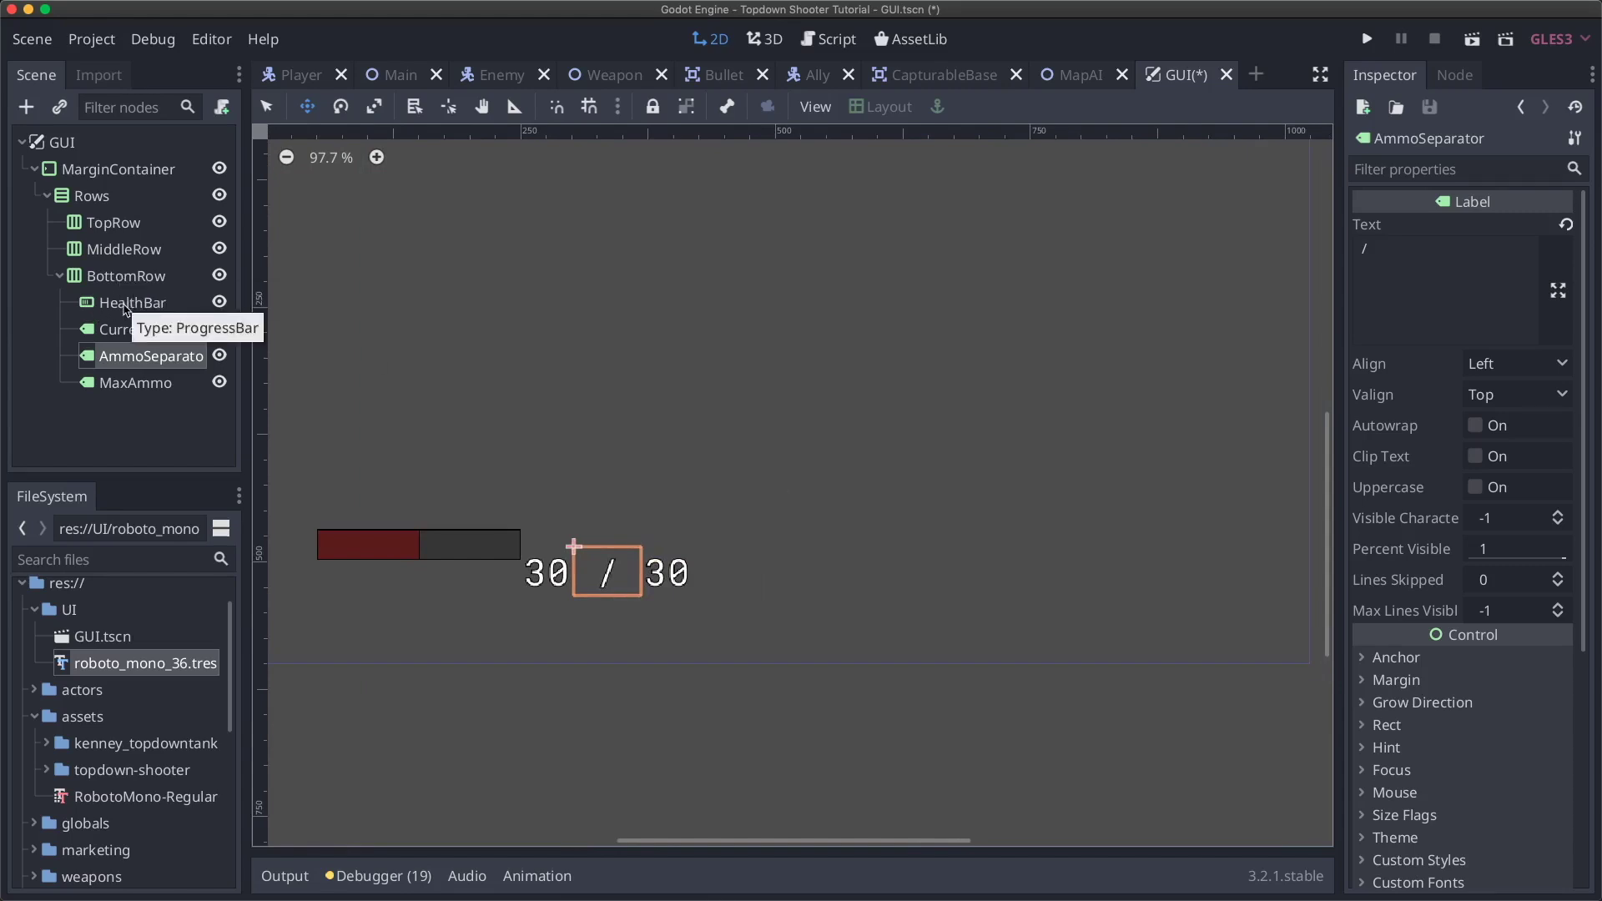
scroll(434, 480, left, 3)
click(126, 303)
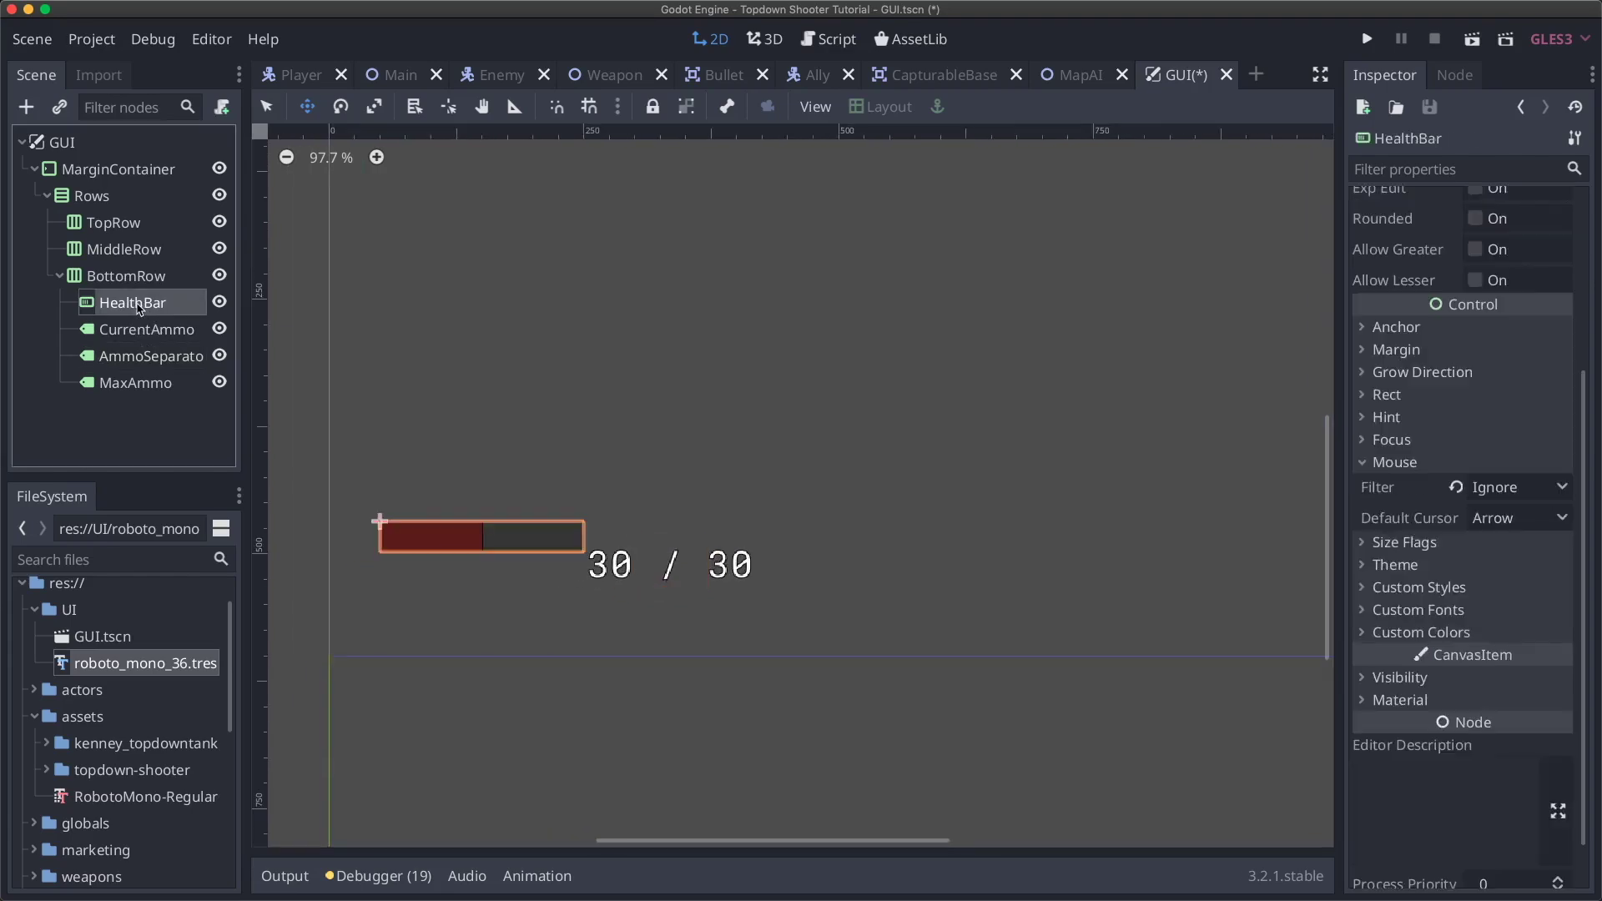
click(115, 280)
key(super+a)
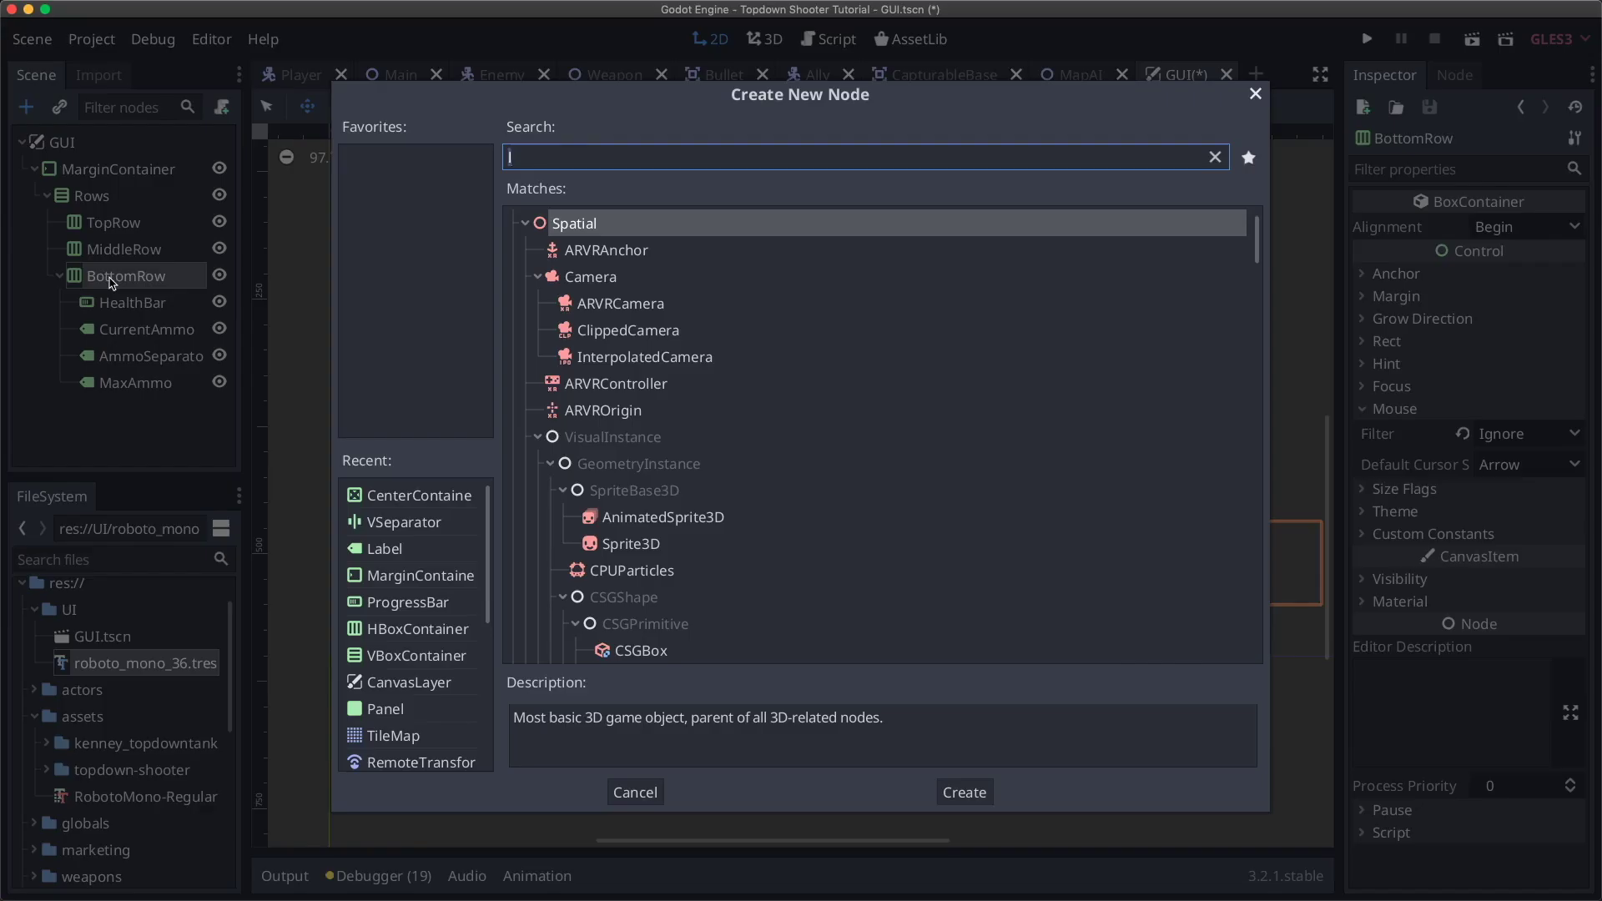
text(cent)
key(Return)
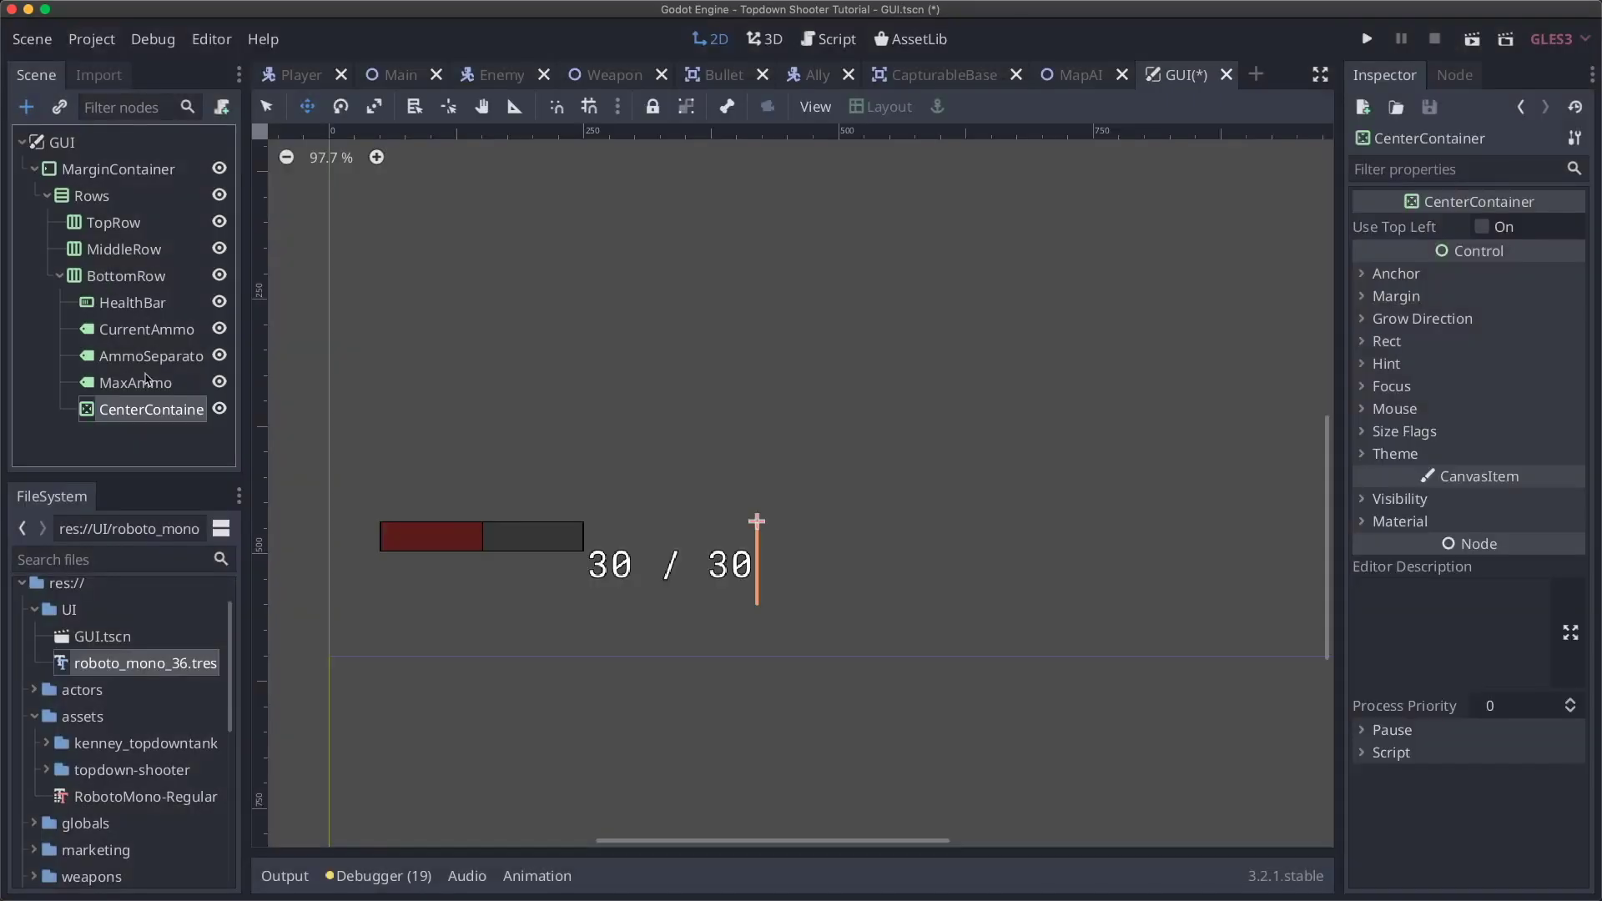
- Move the CenterContainer above HealthBar and place HealthBar inside it
drag(152, 415, 151, 317)
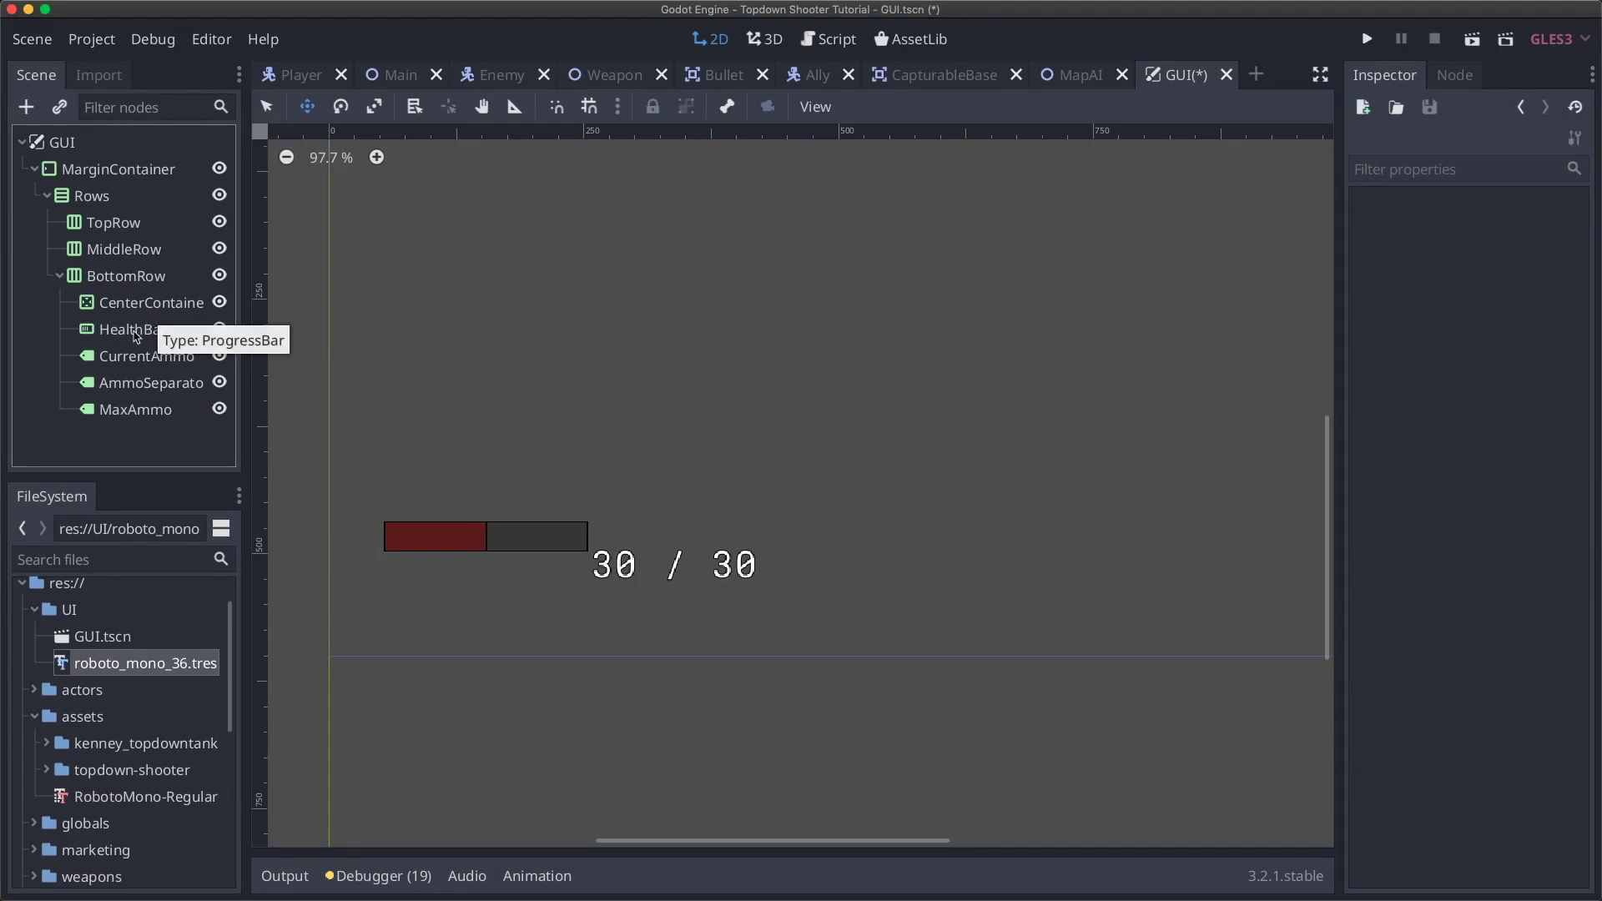
drag(136, 332, 139, 306)
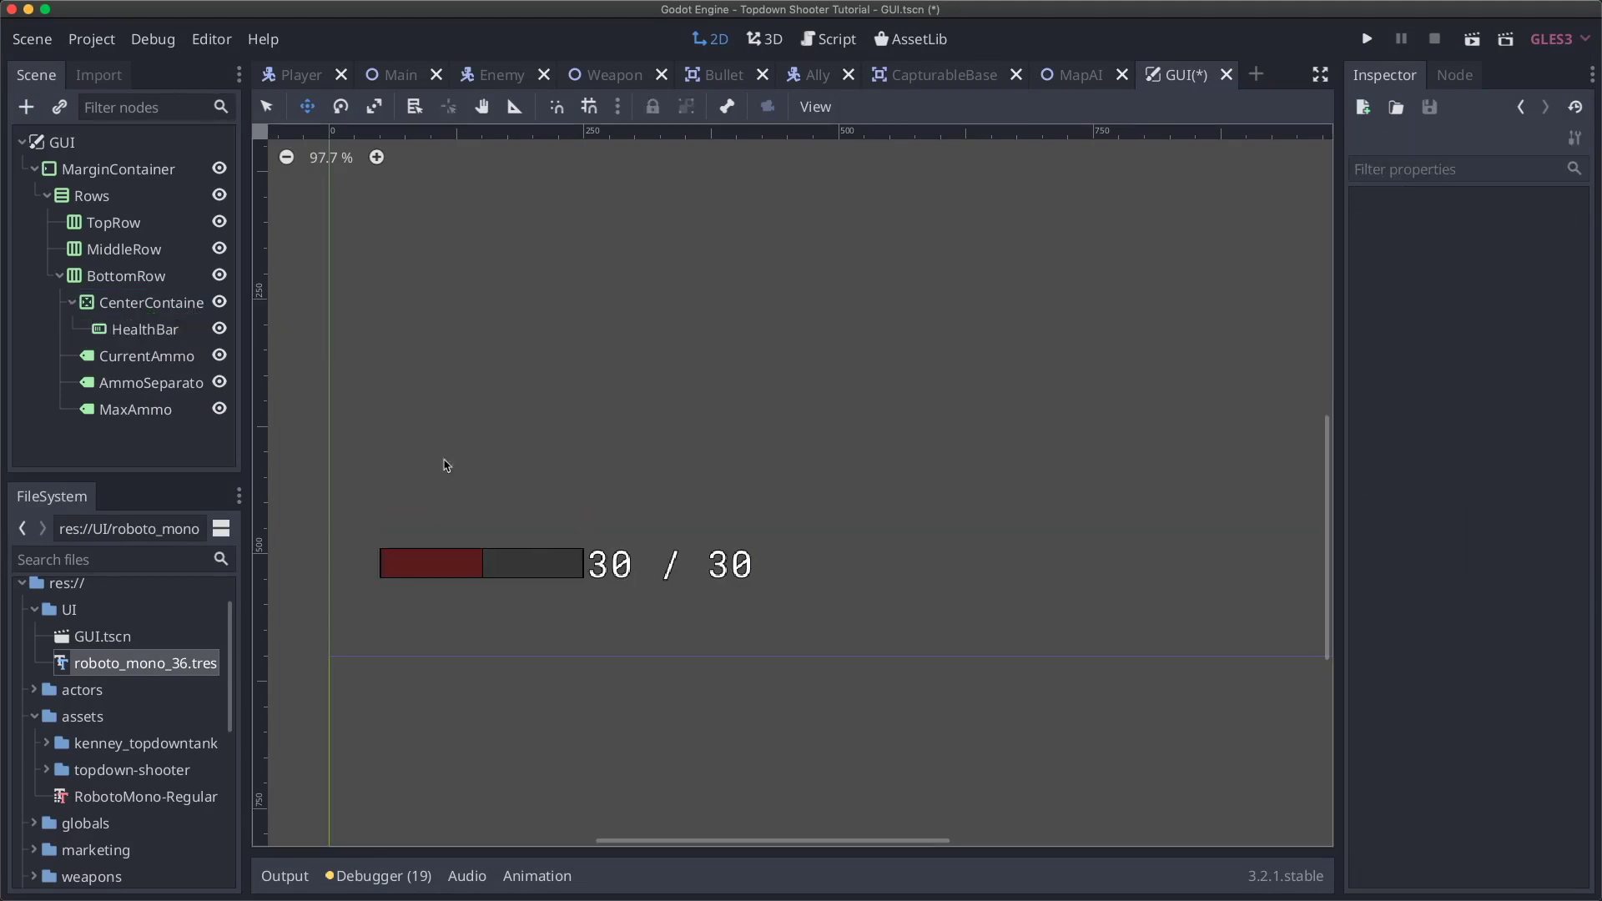
click(121, 306)
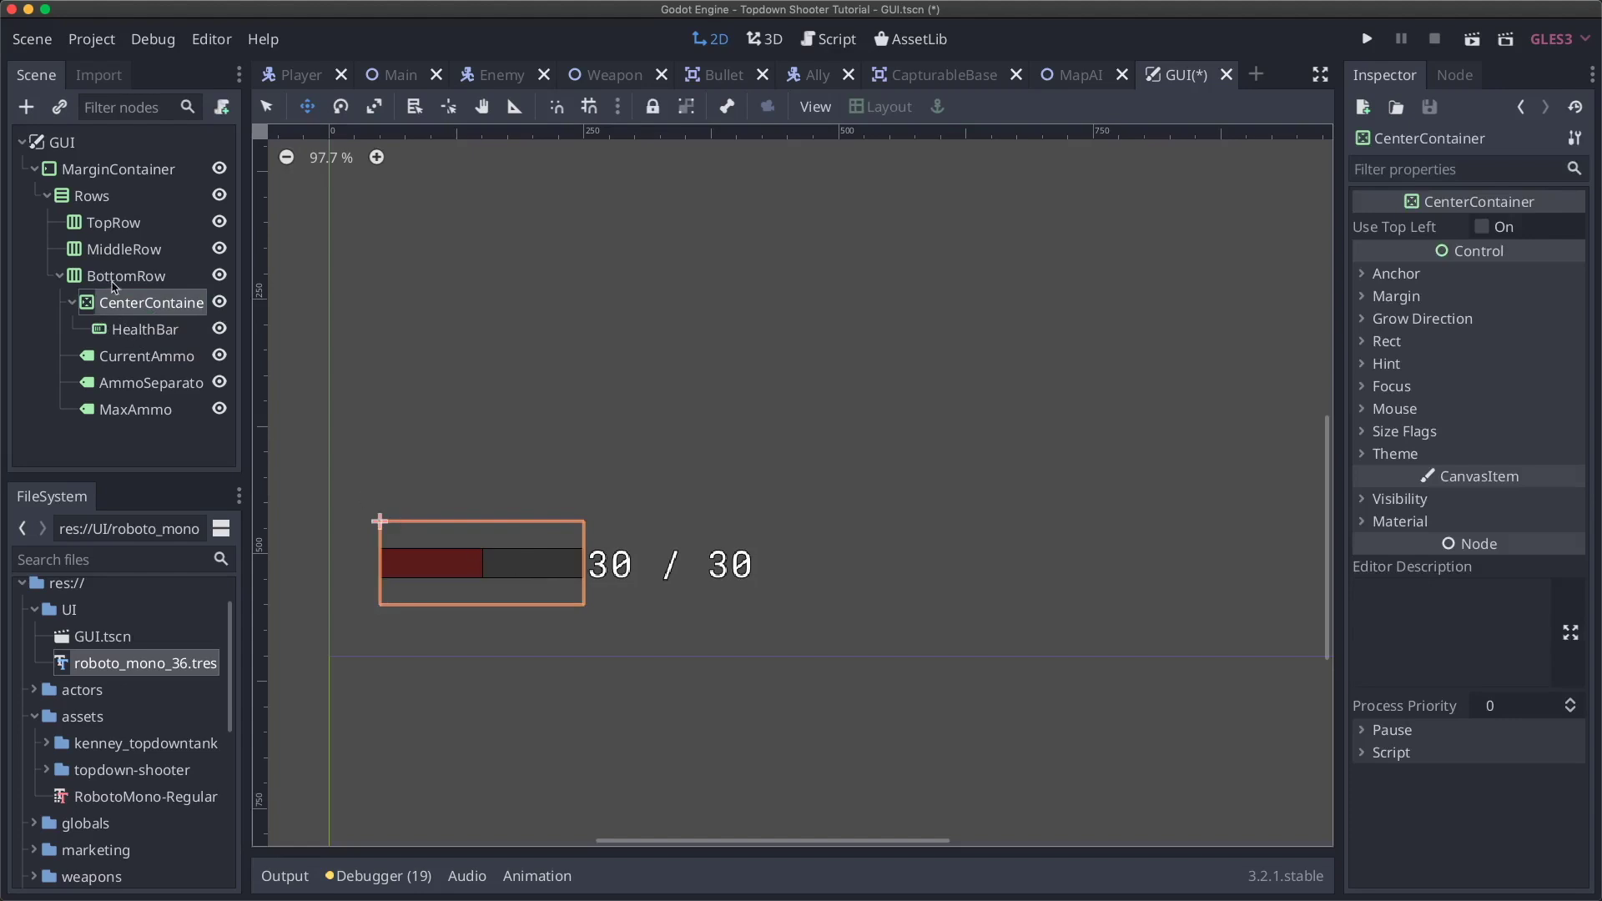
click(117, 280)
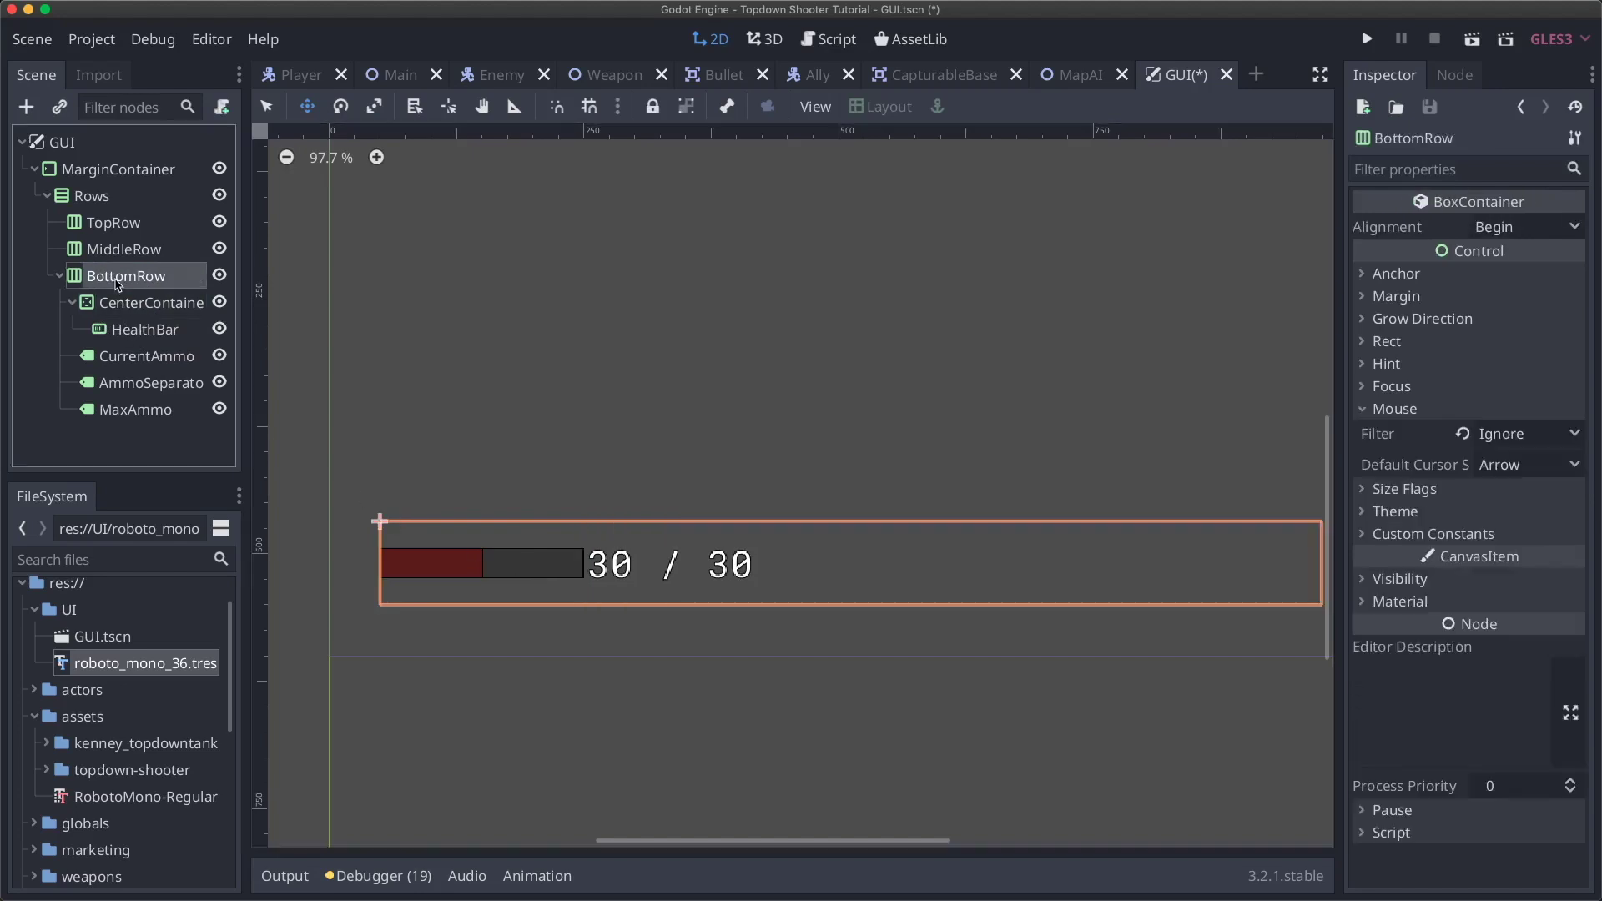
click(156, 302)
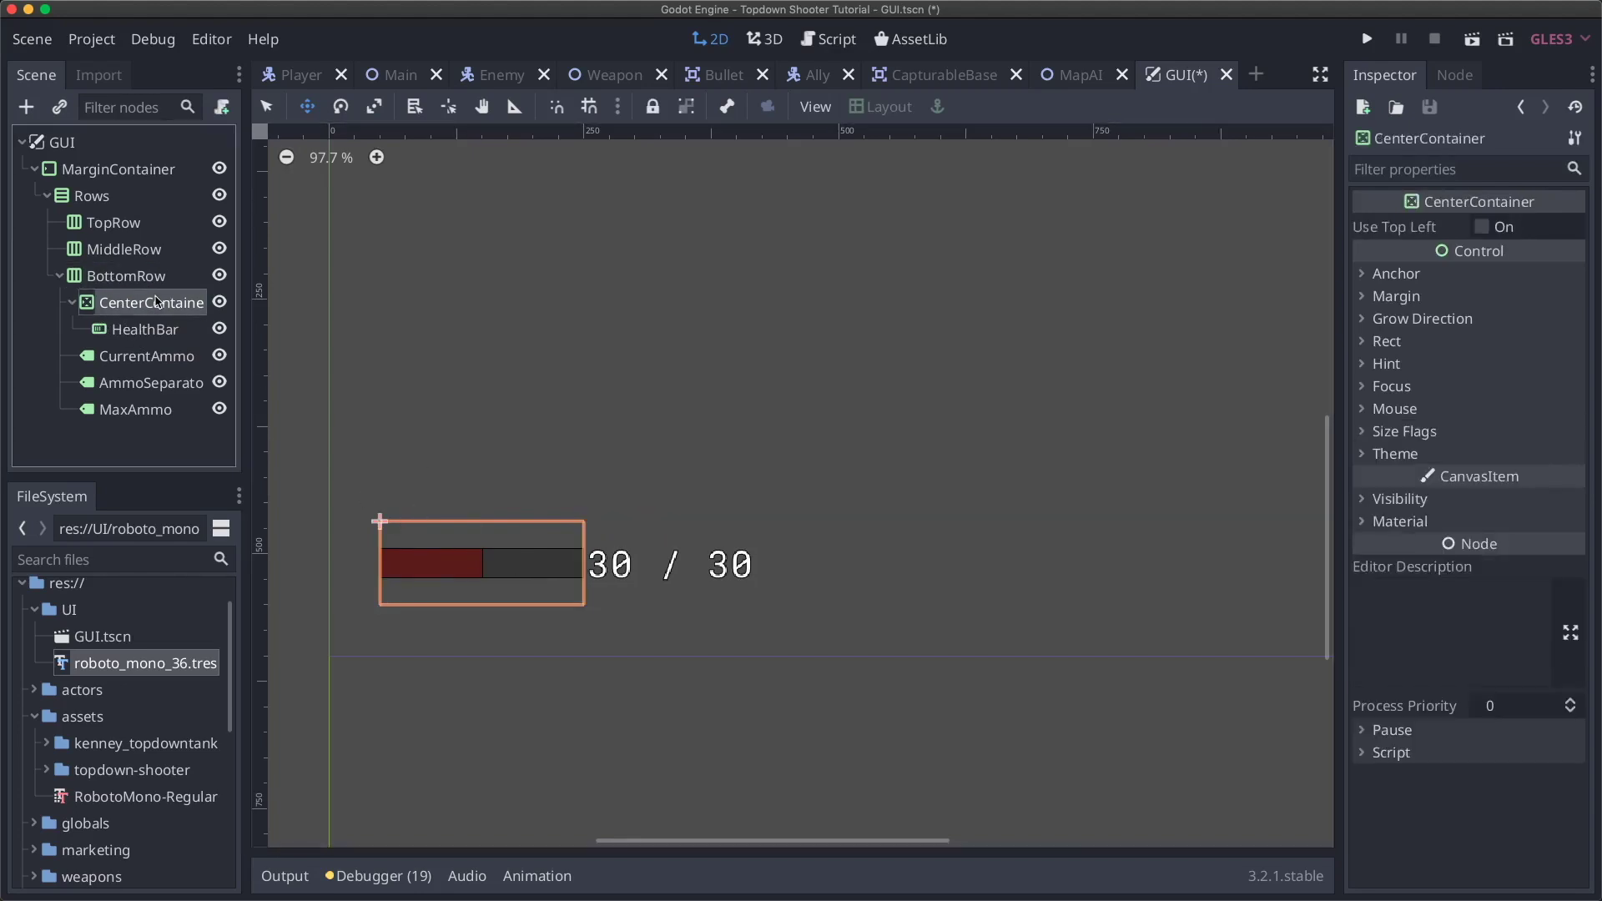
scroll(492, 526, down, 5)
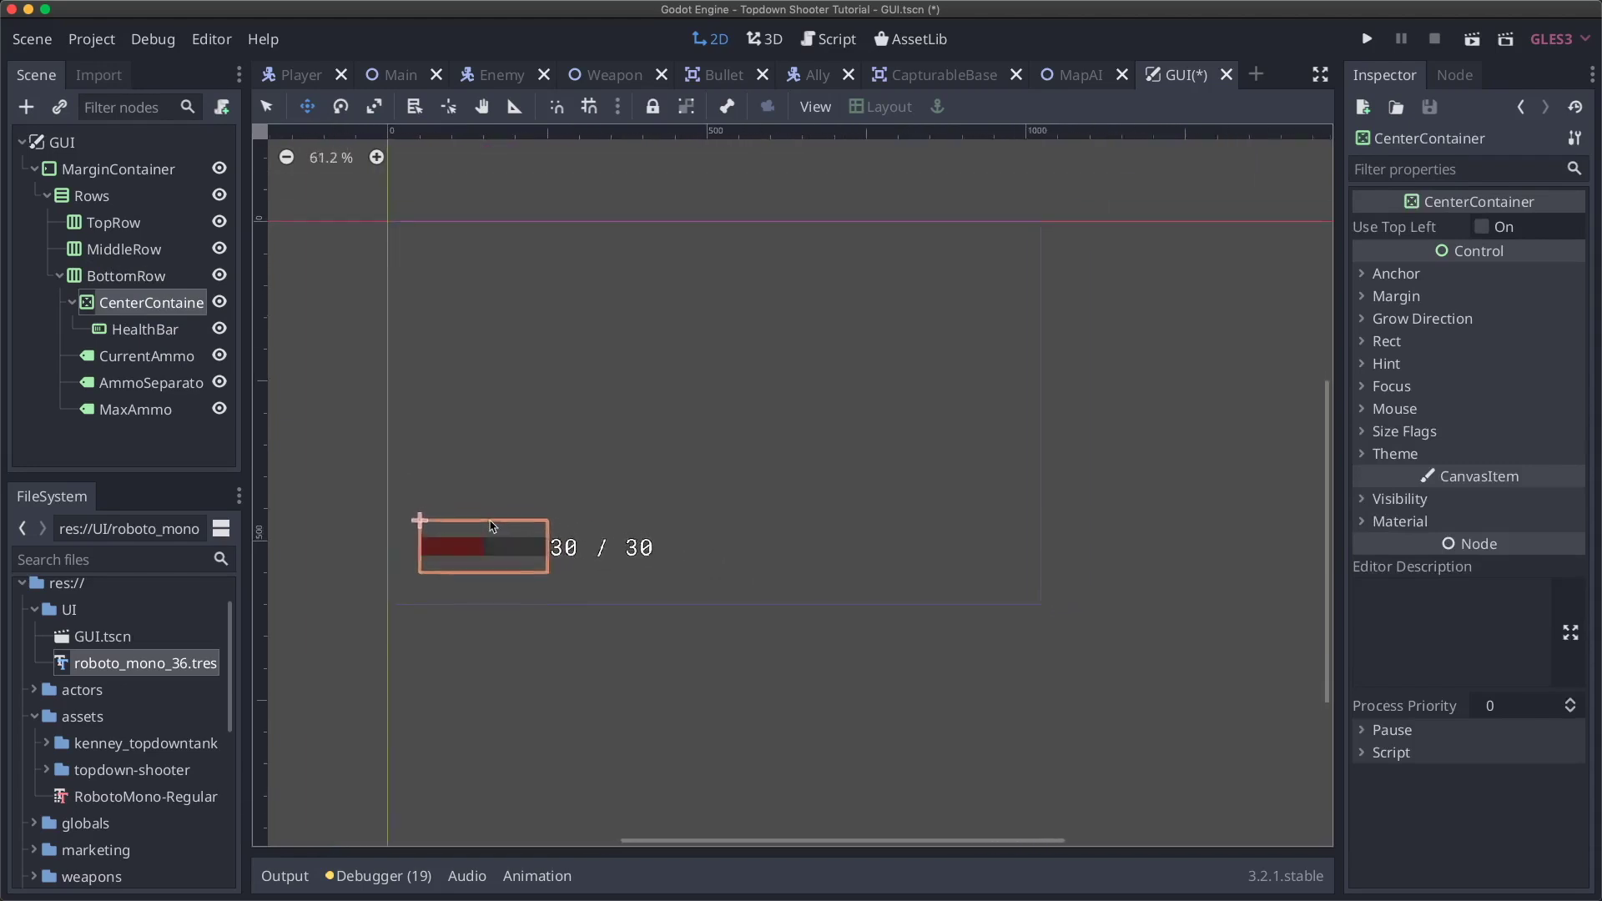
scroll(492, 525, up, 5)
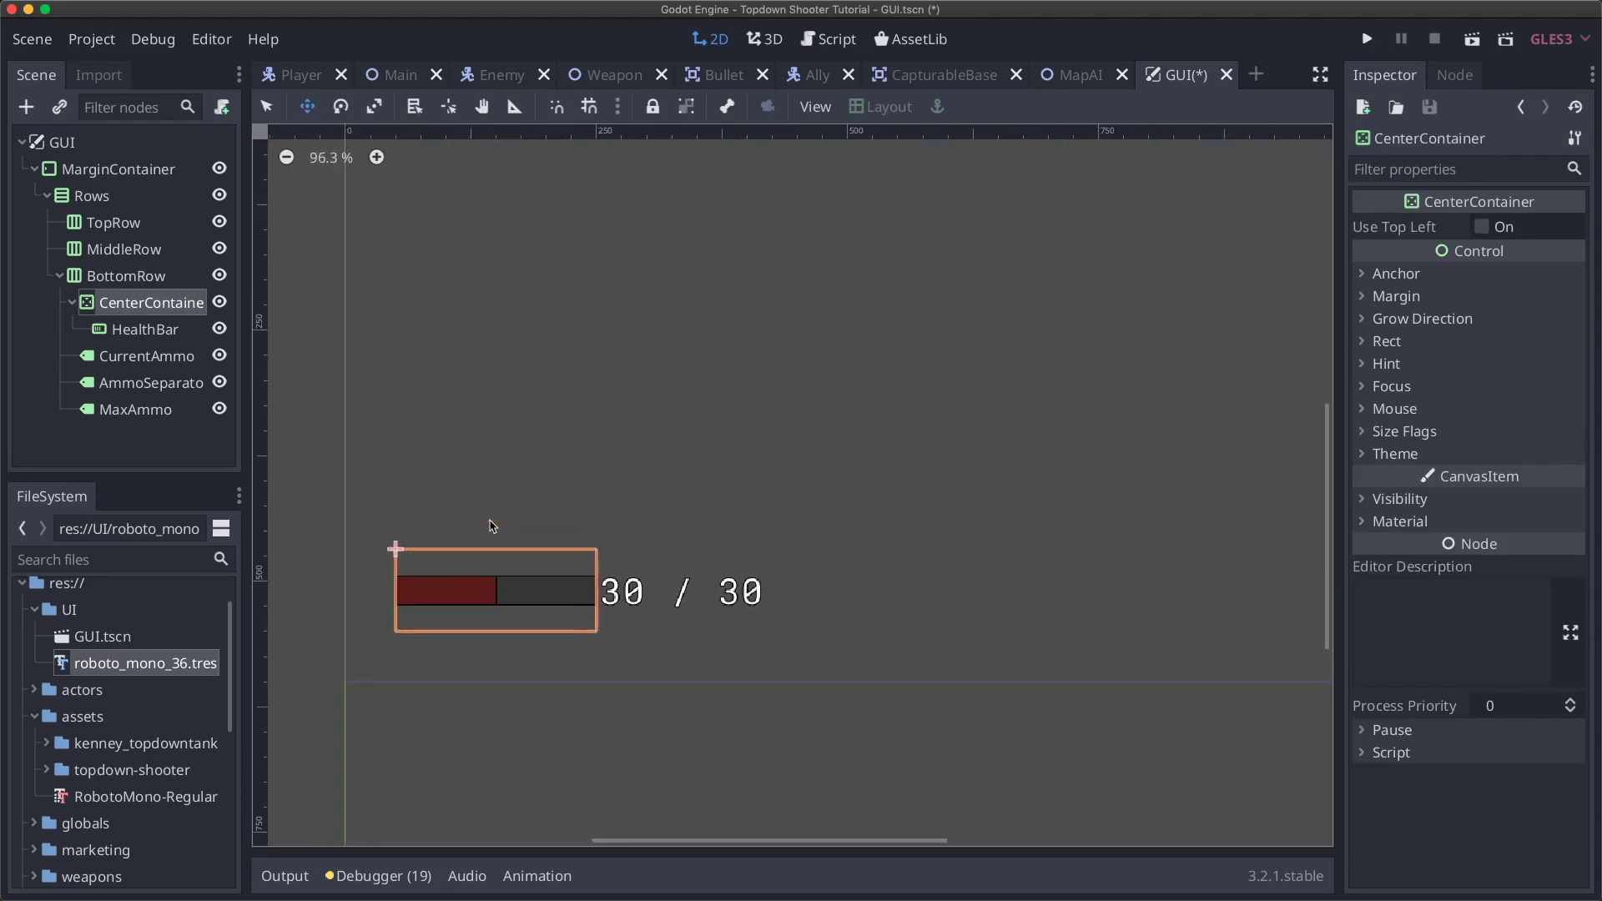
- Add an HBoxContainer as a child of BottomRow
click(71, 303)
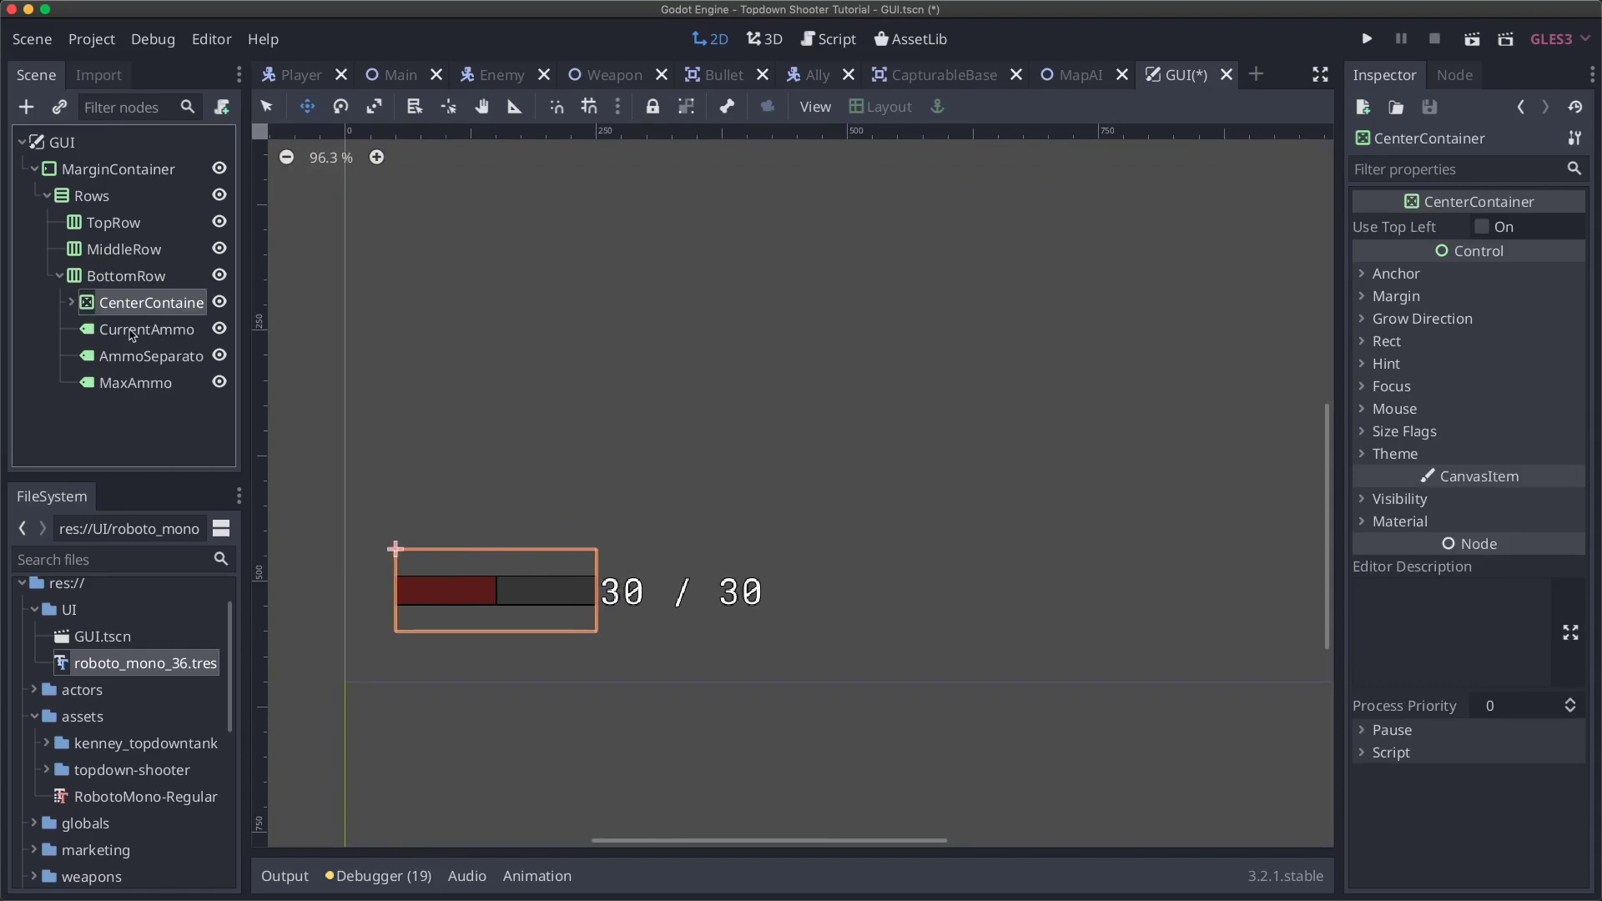
click(133, 332)
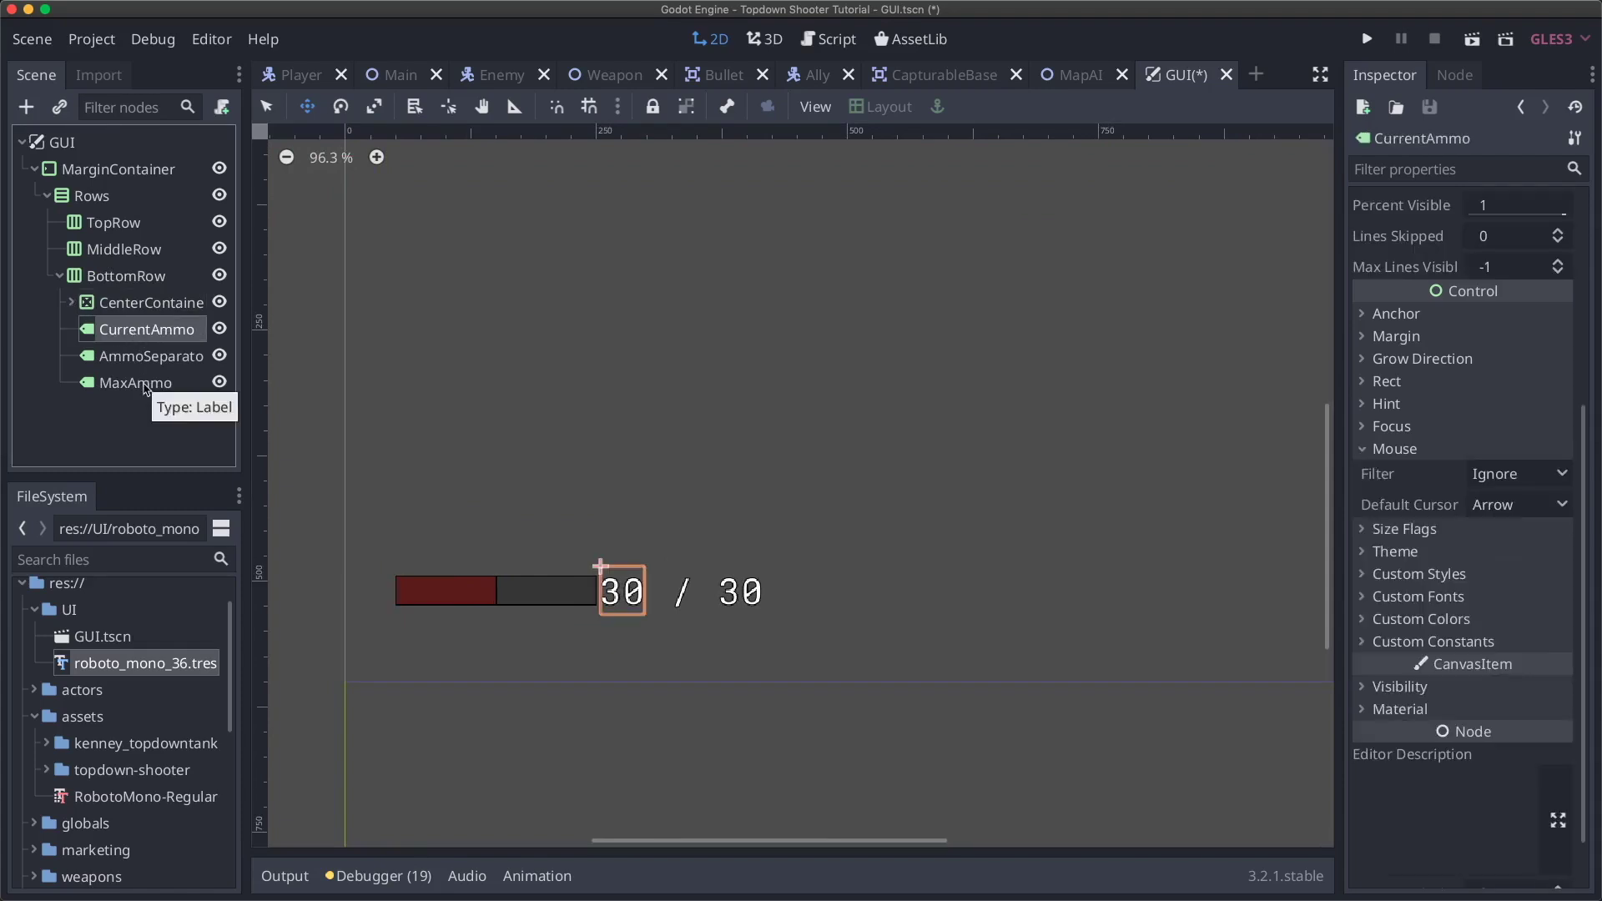
click(108, 280)
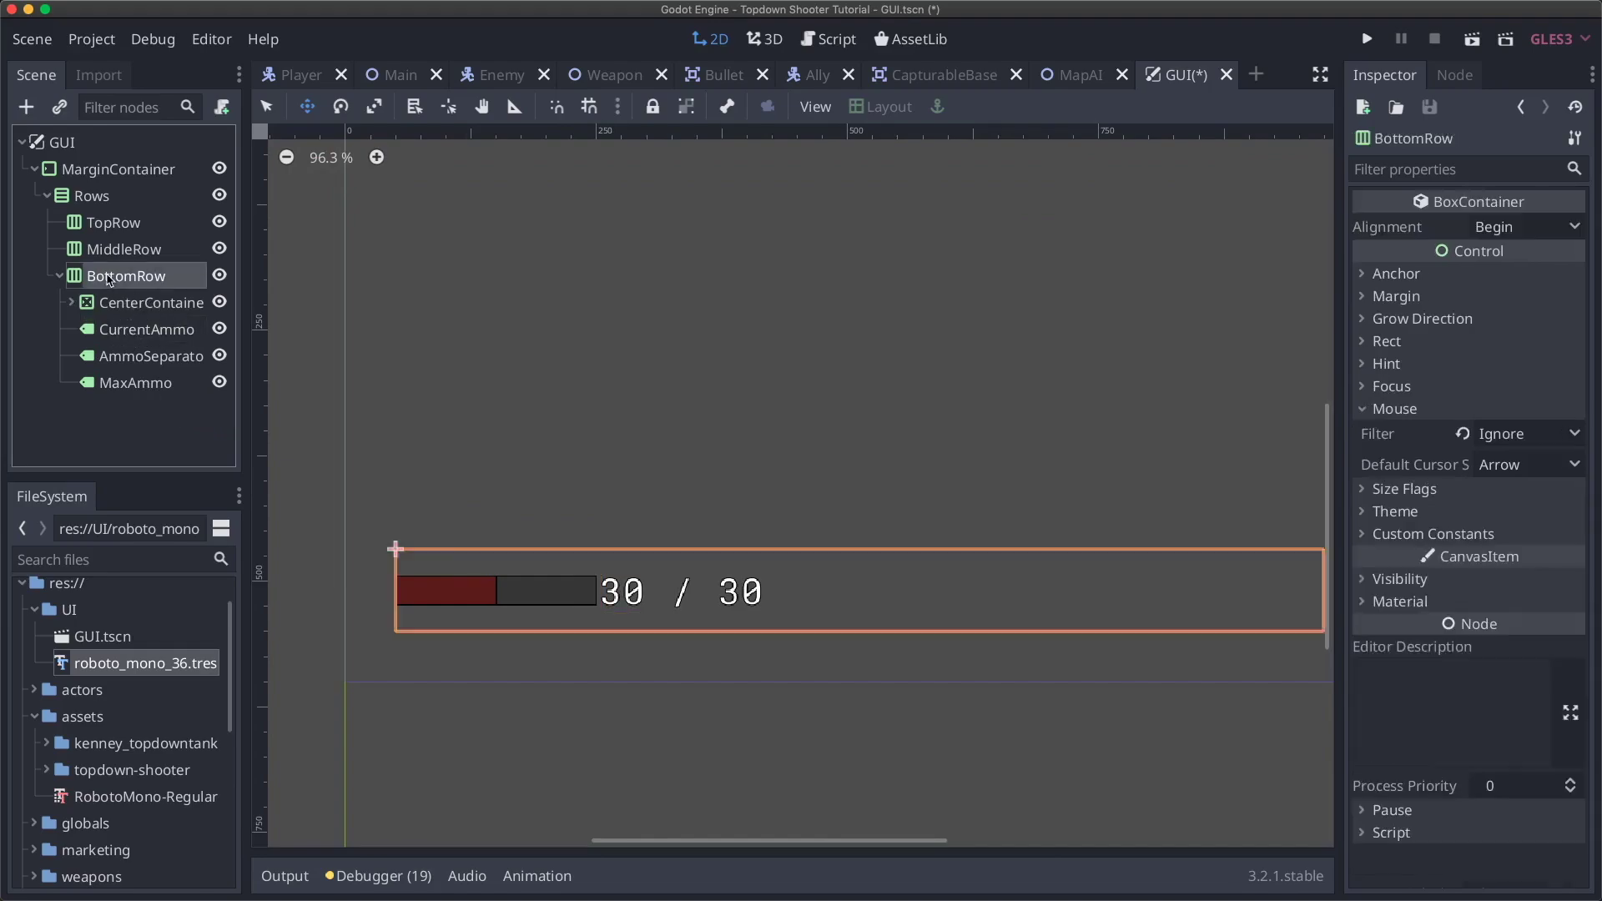
click(27, 108)
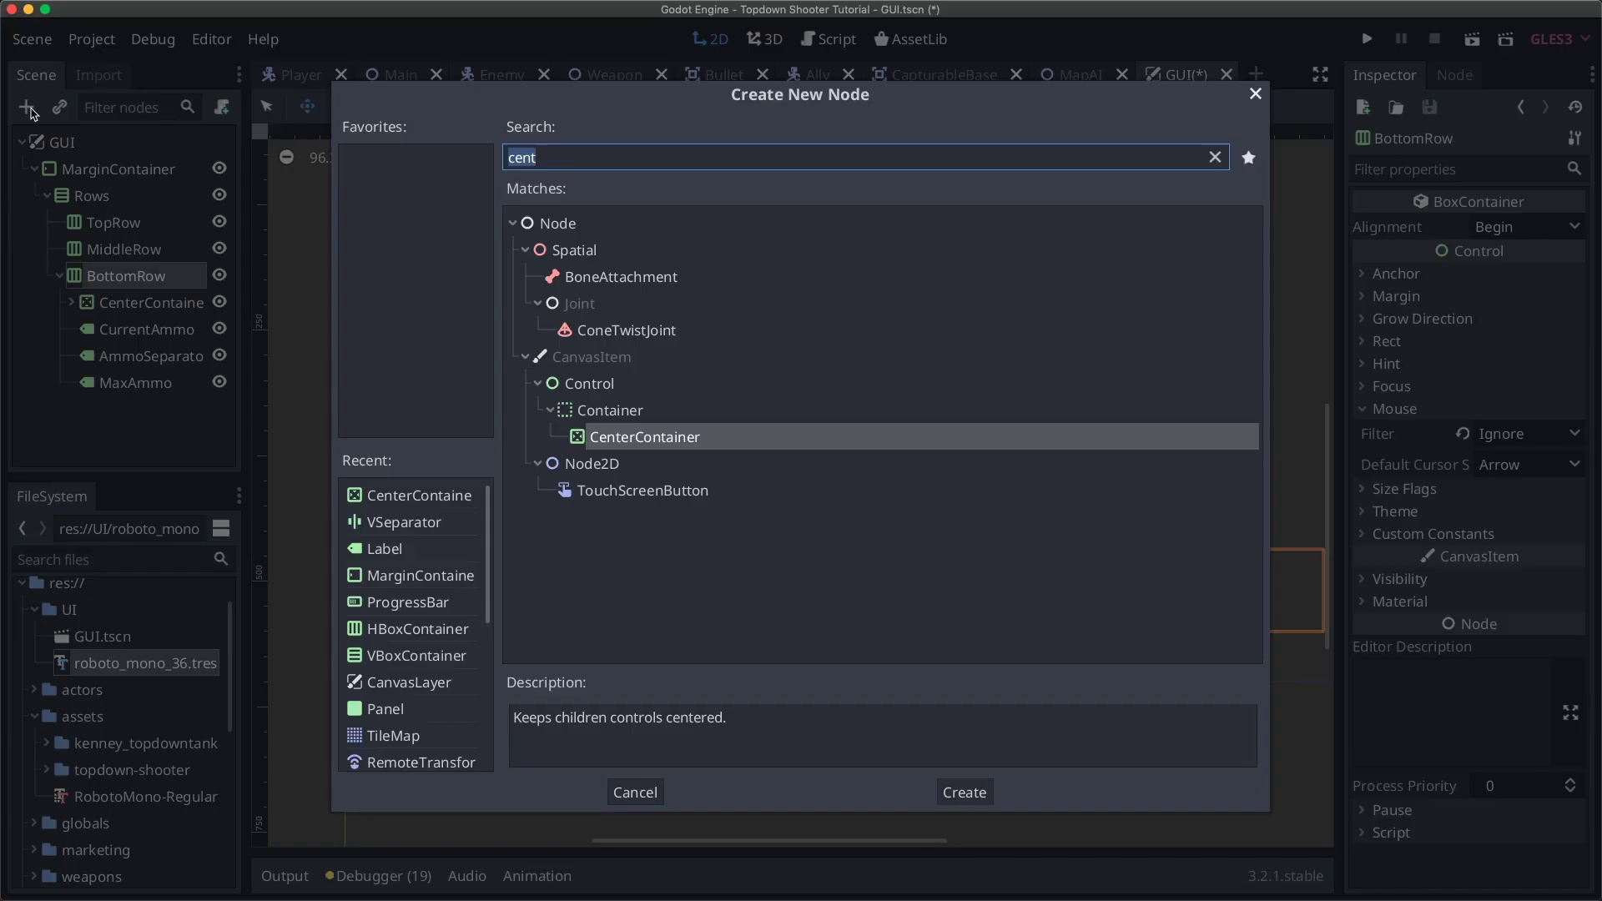
text(hb)
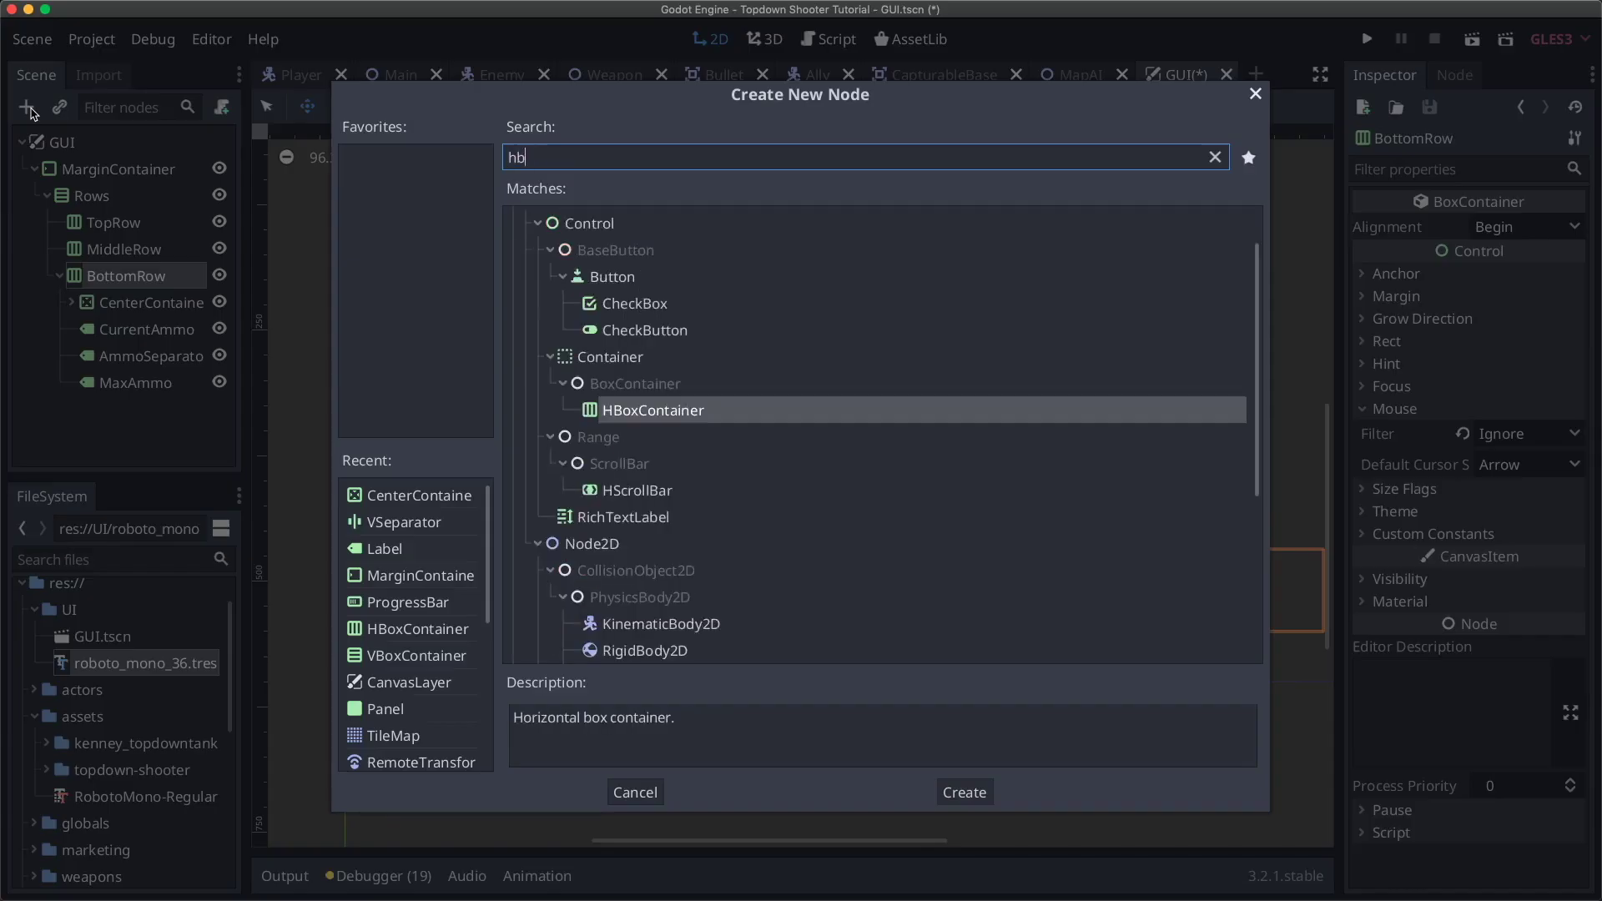
key(Return)
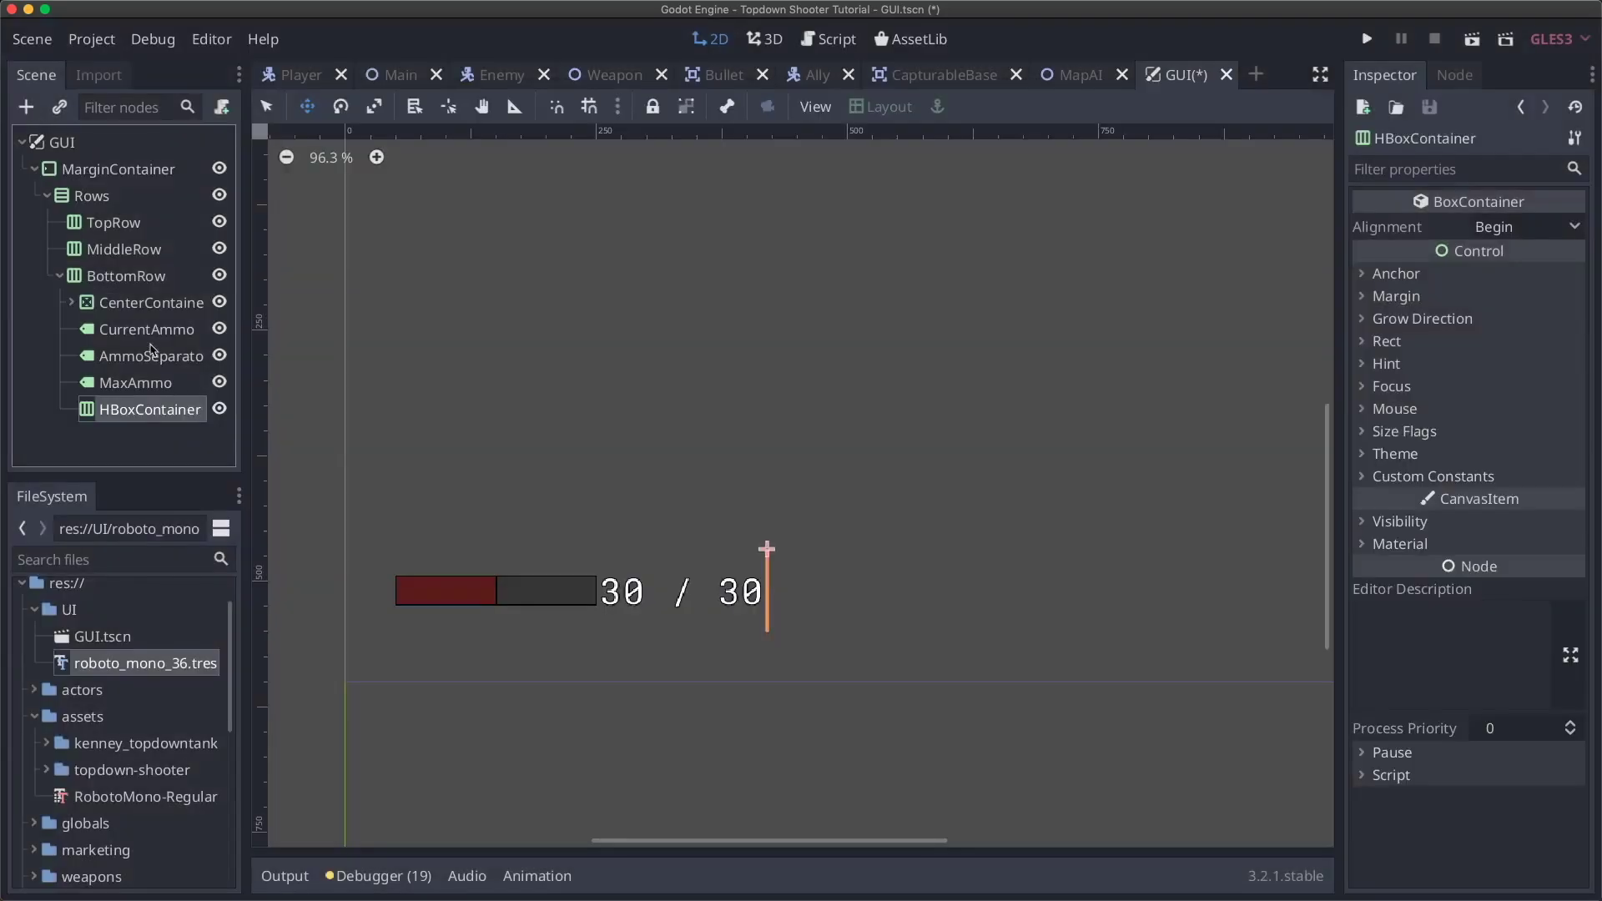
- Move CurrentAmmo, AmmoSeparator and MaxAmmo into the new box and rename it AmmoSection
click(154, 329)
shift+click(165, 380)
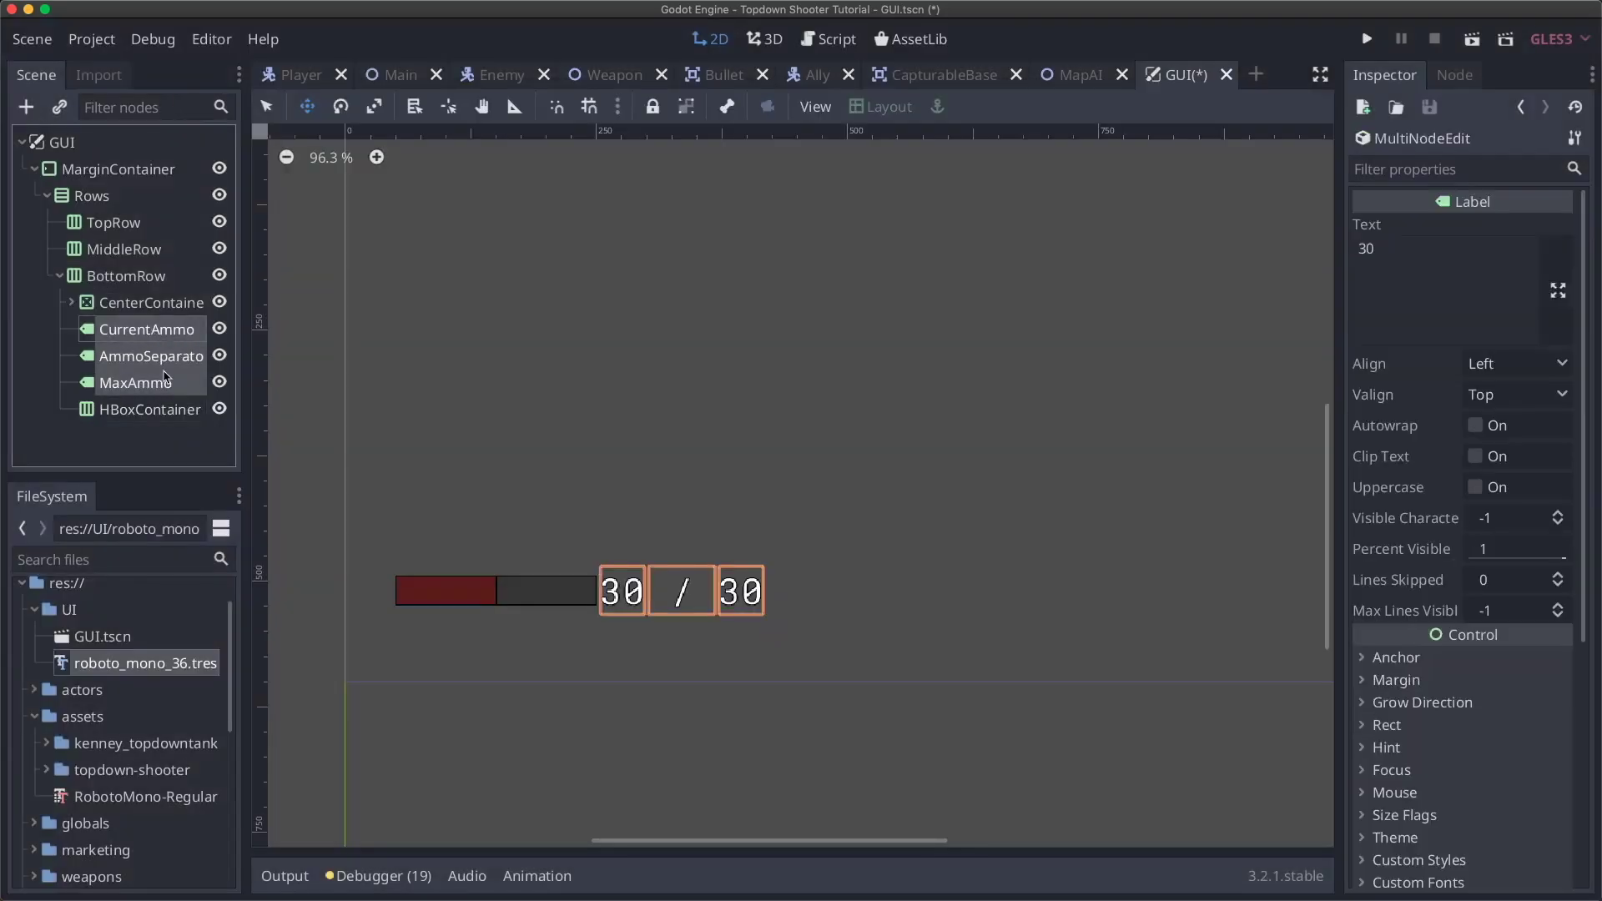
drag(165, 377, 163, 409)
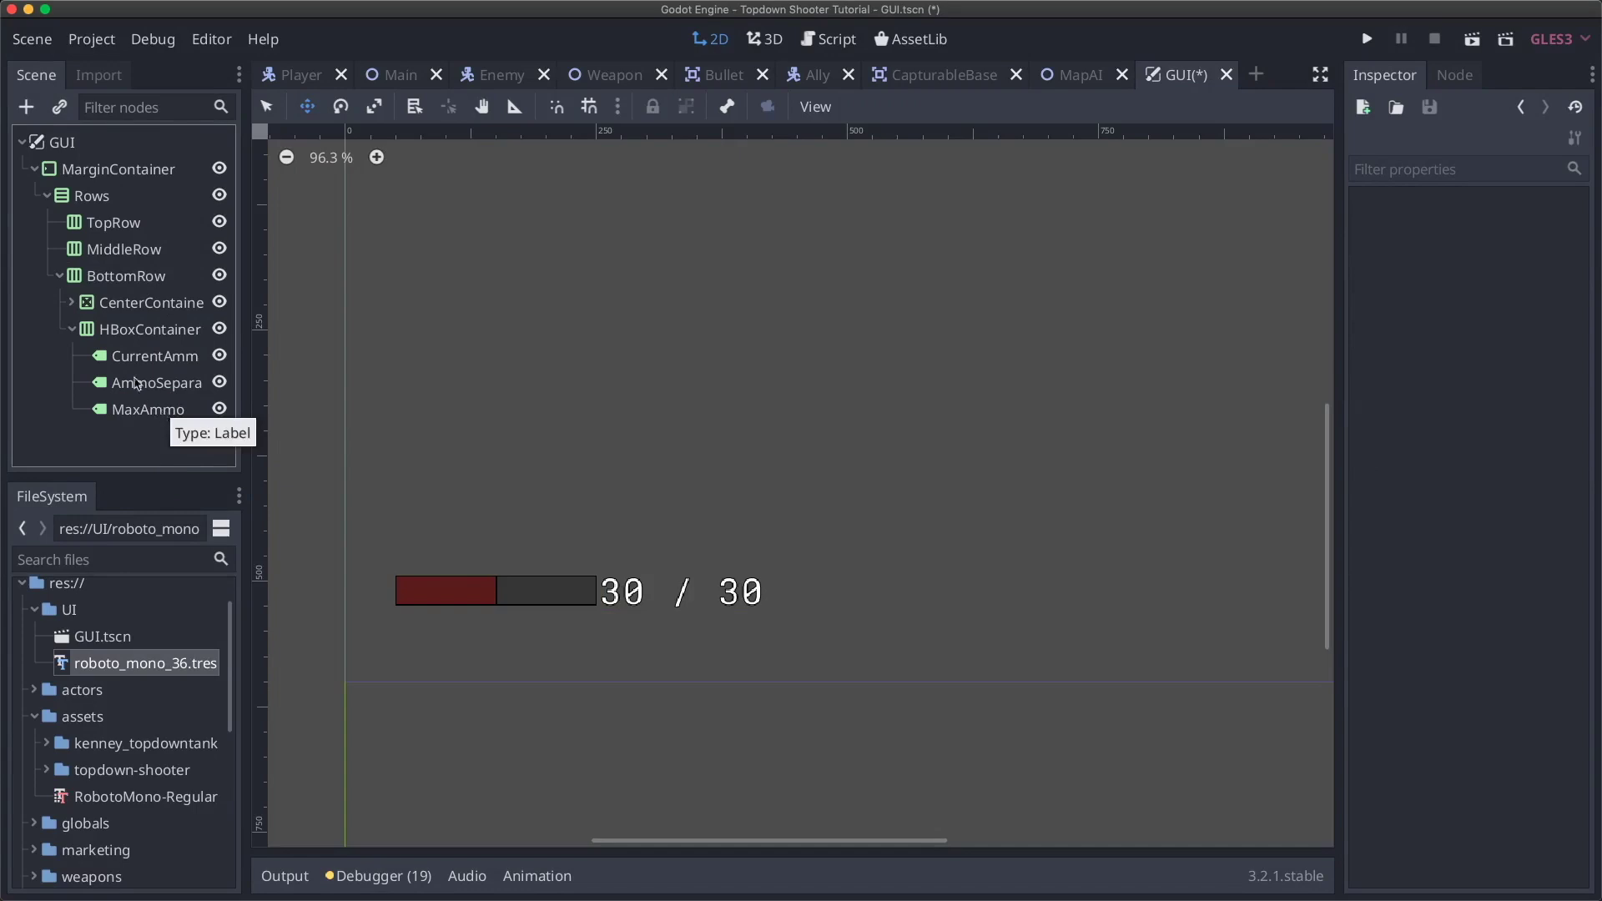
click(154, 330)
double_click(154, 329)
text(Ammo)
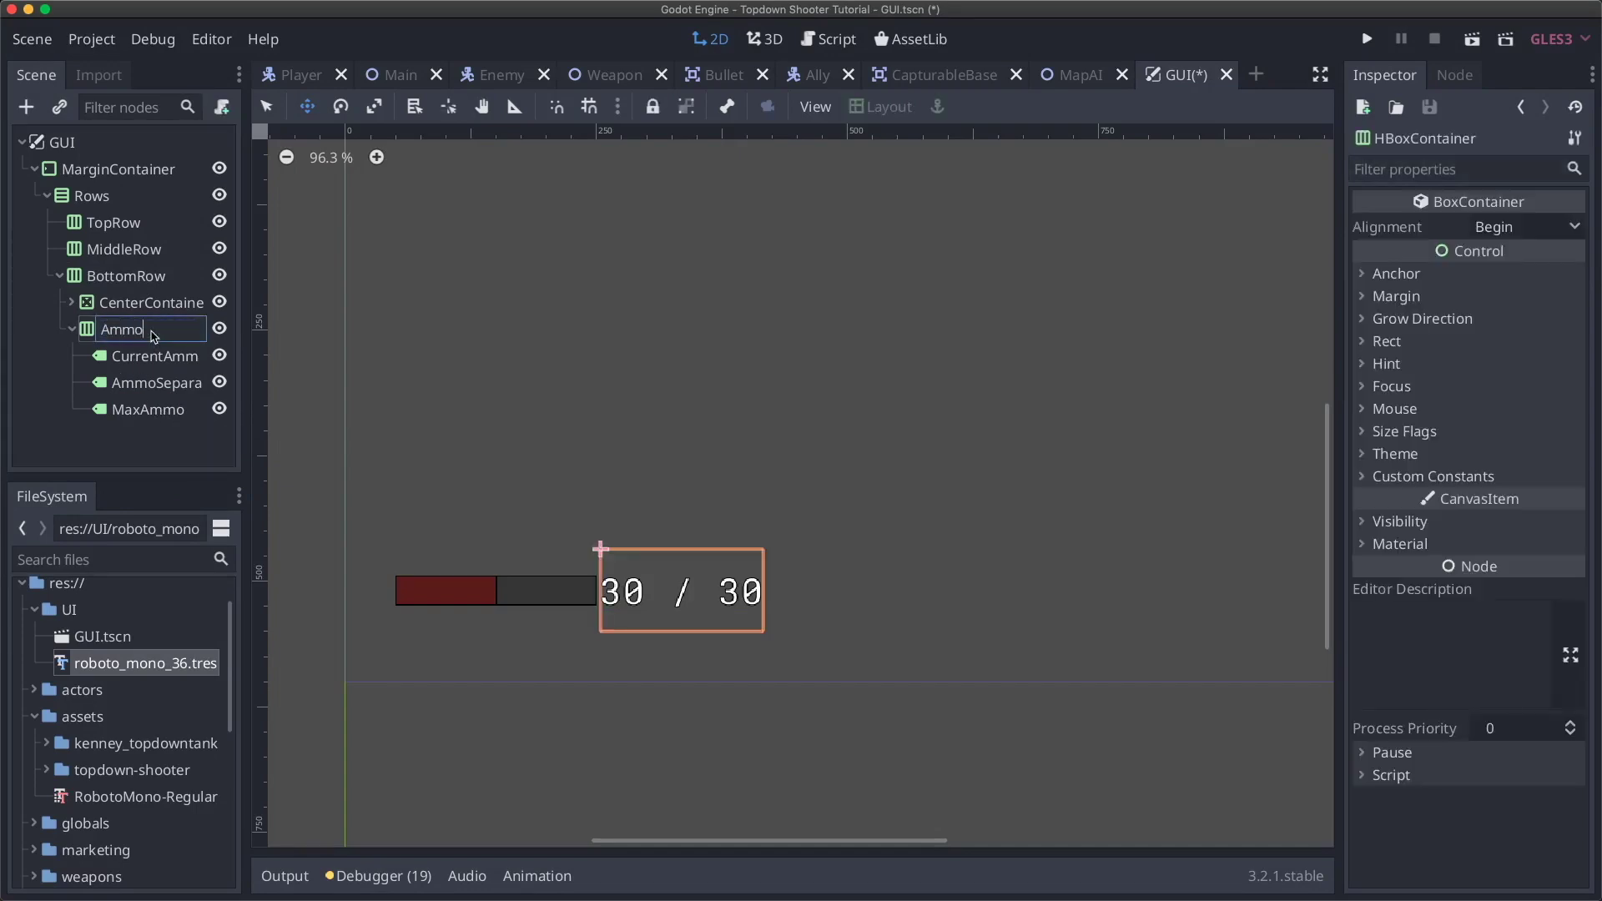
text(Section)
key(Return)
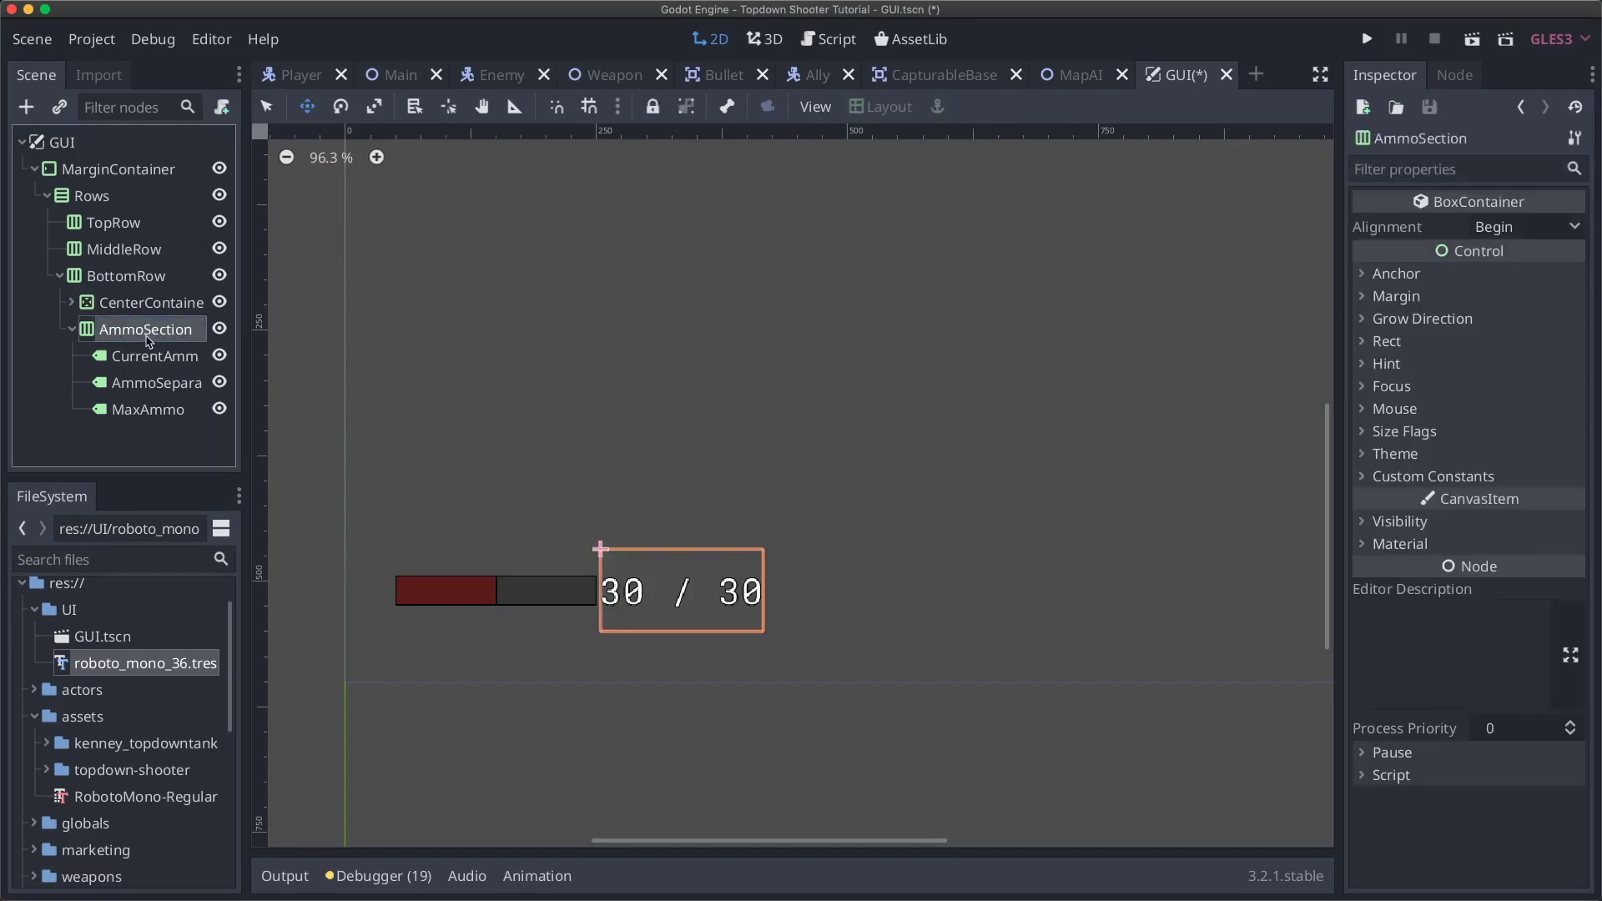
- Check AmmoSection's size flags, then rename the health bar's CenterContainer to HealthSection
click(94, 286)
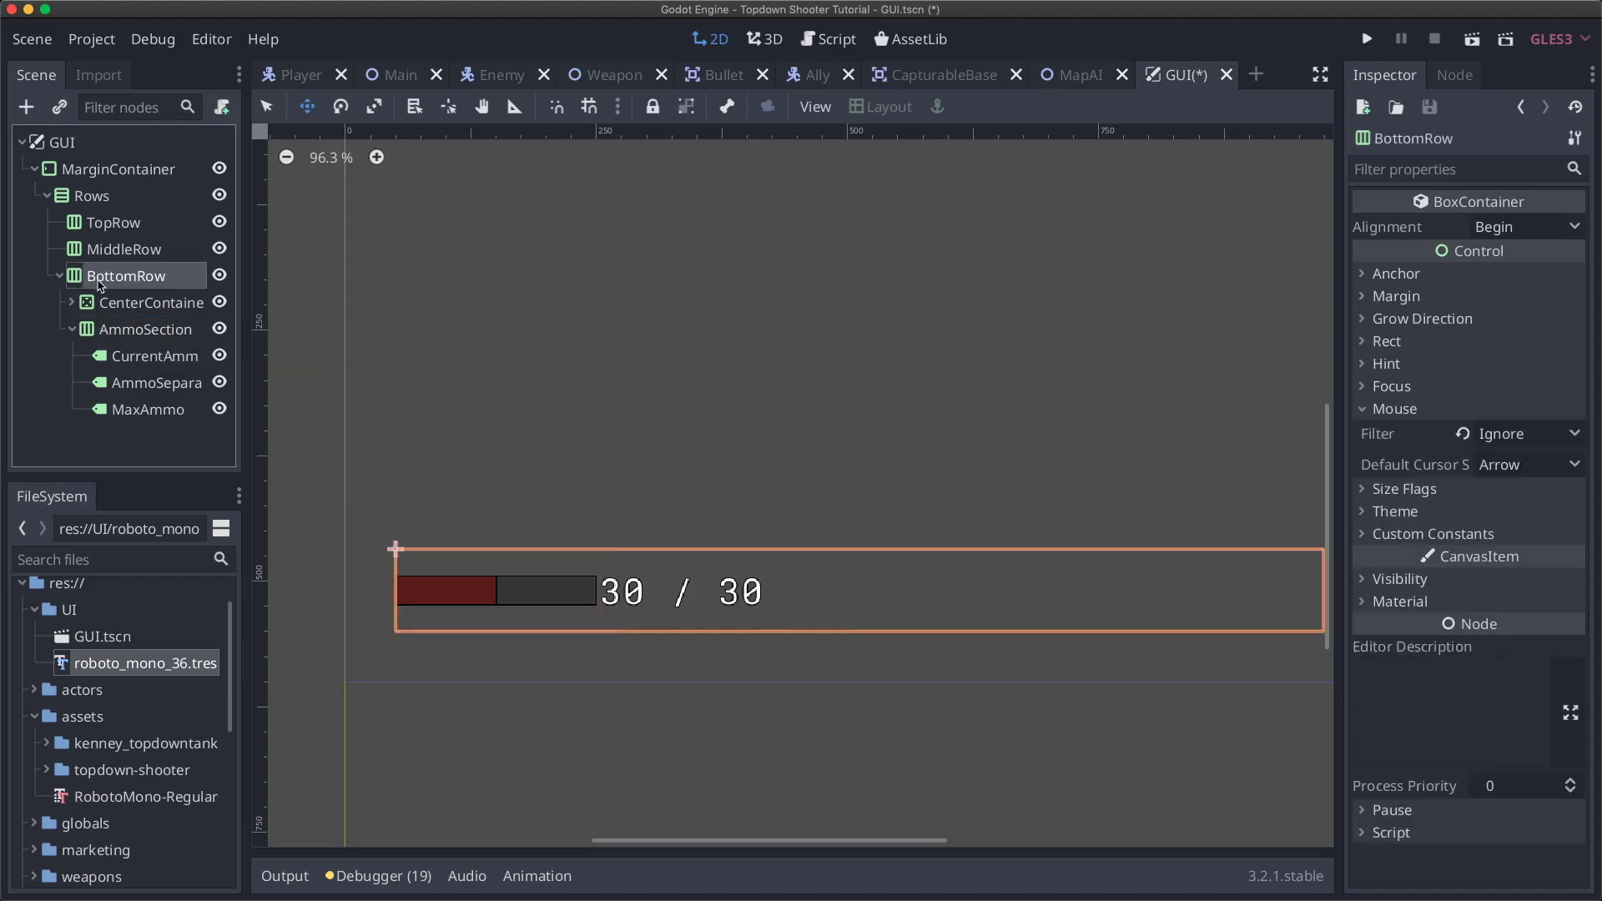
click(121, 332)
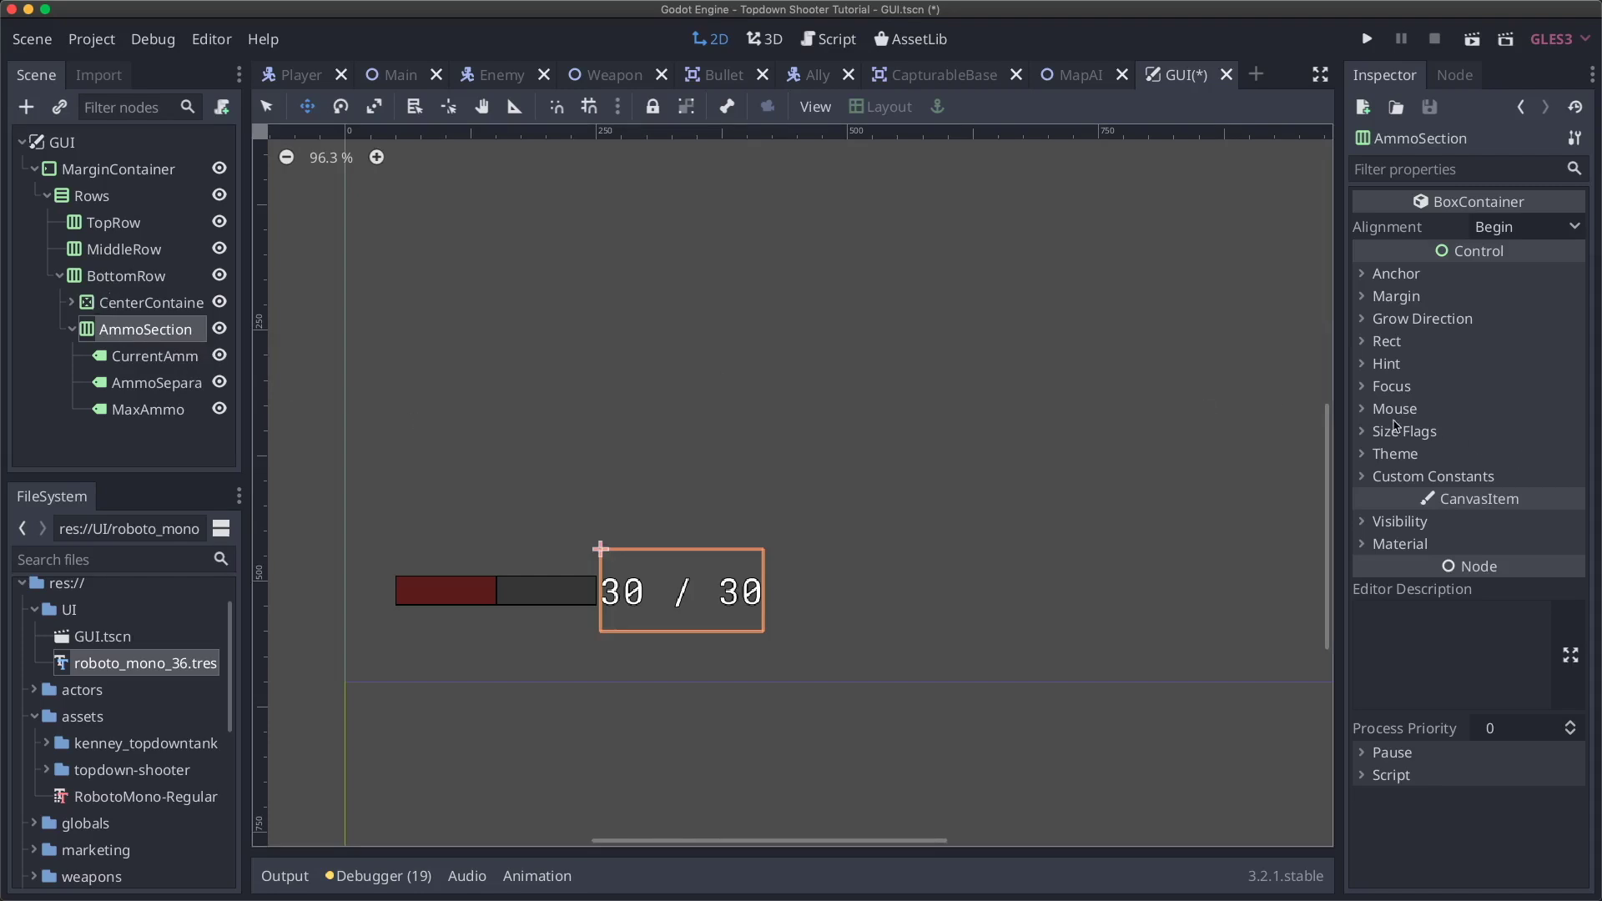
click(1406, 432)
click(118, 302)
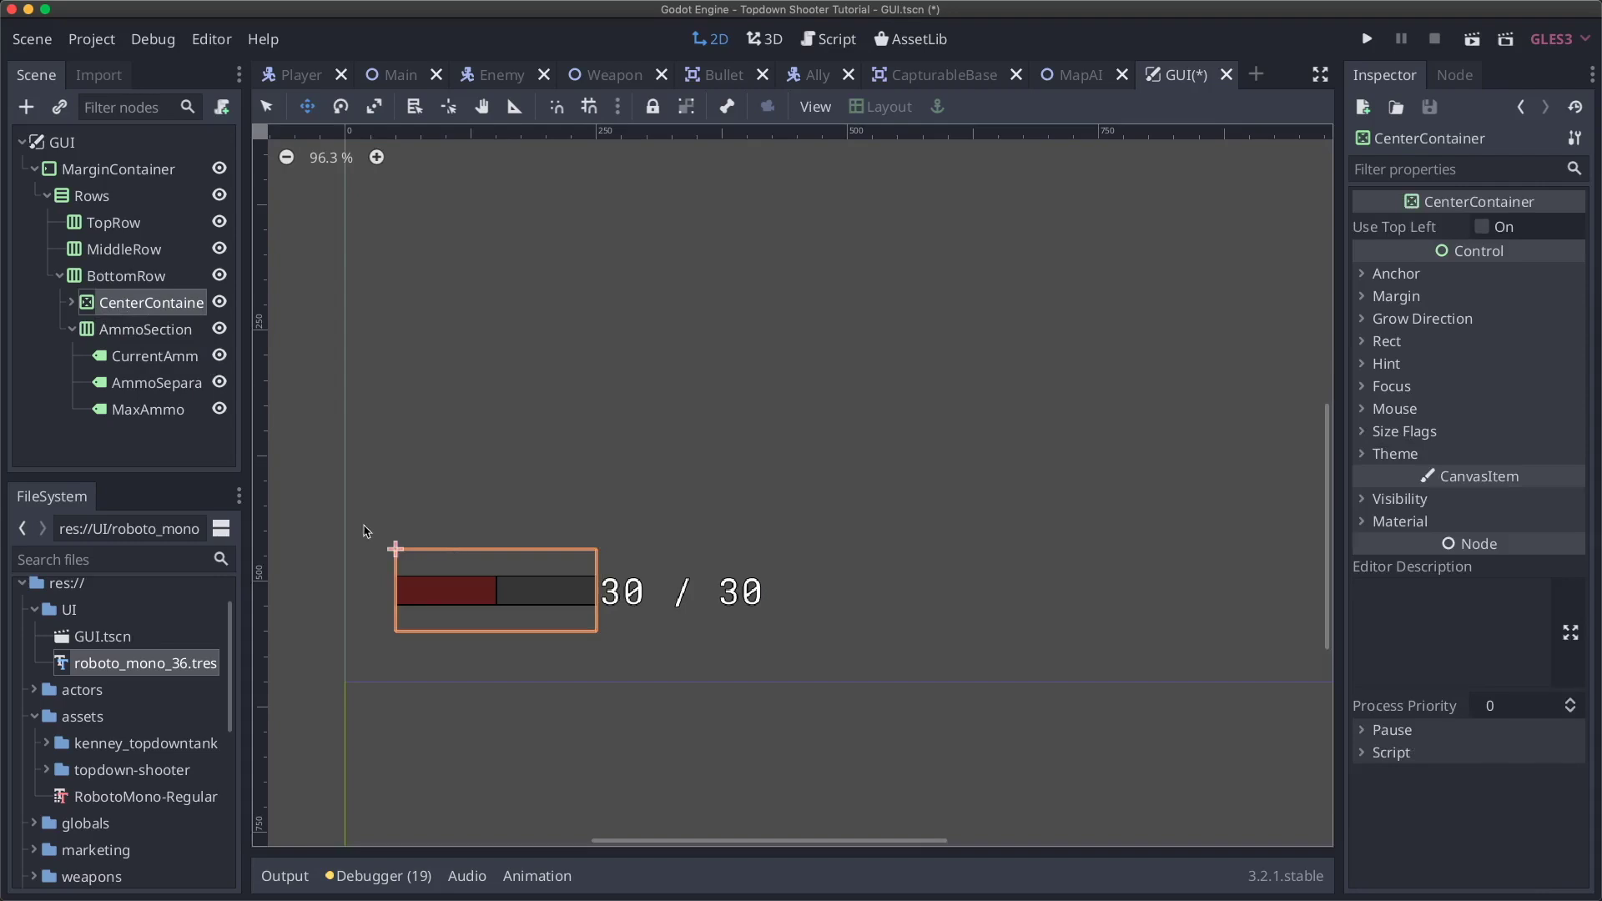
click(152, 306)
text(H)
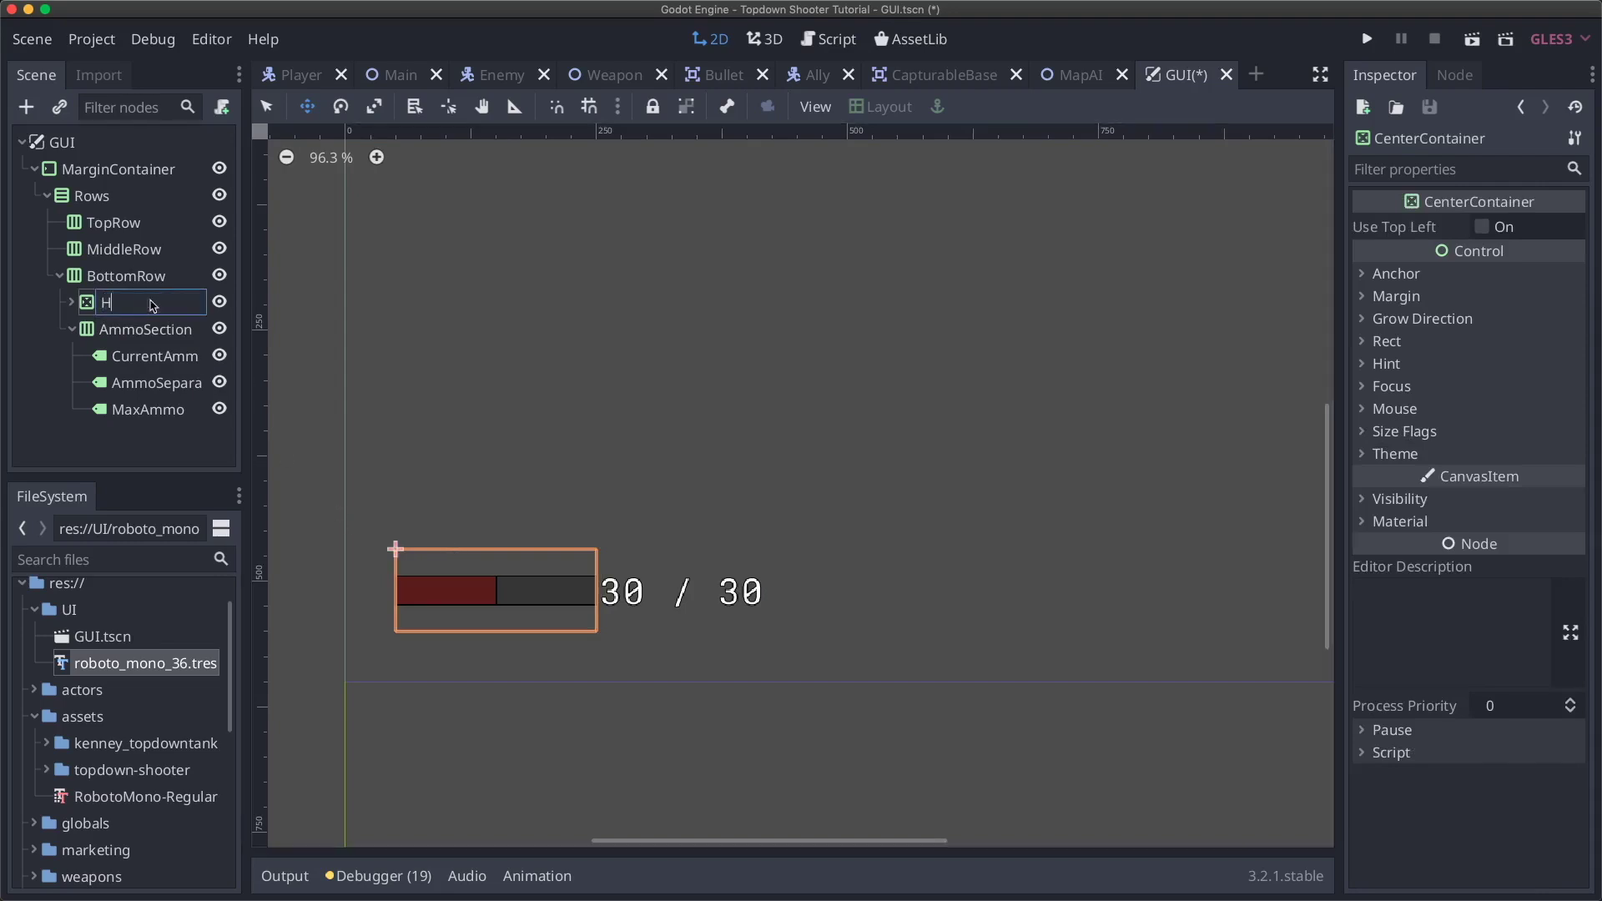
text(ealthSection)
key(Return)
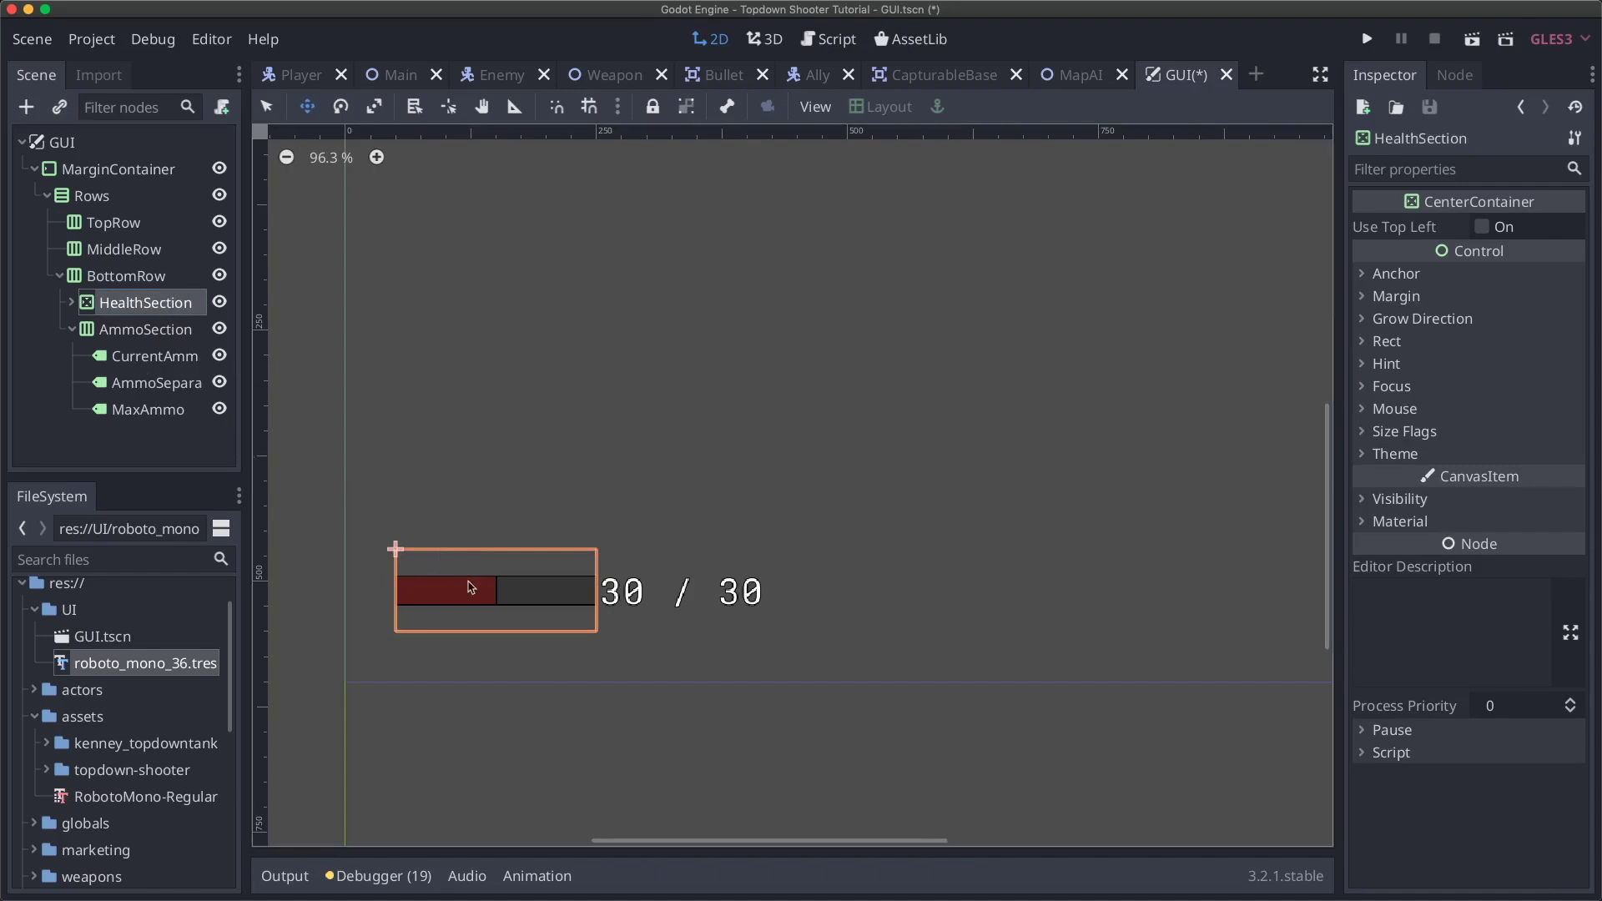
scroll(742, 494, down, 5)
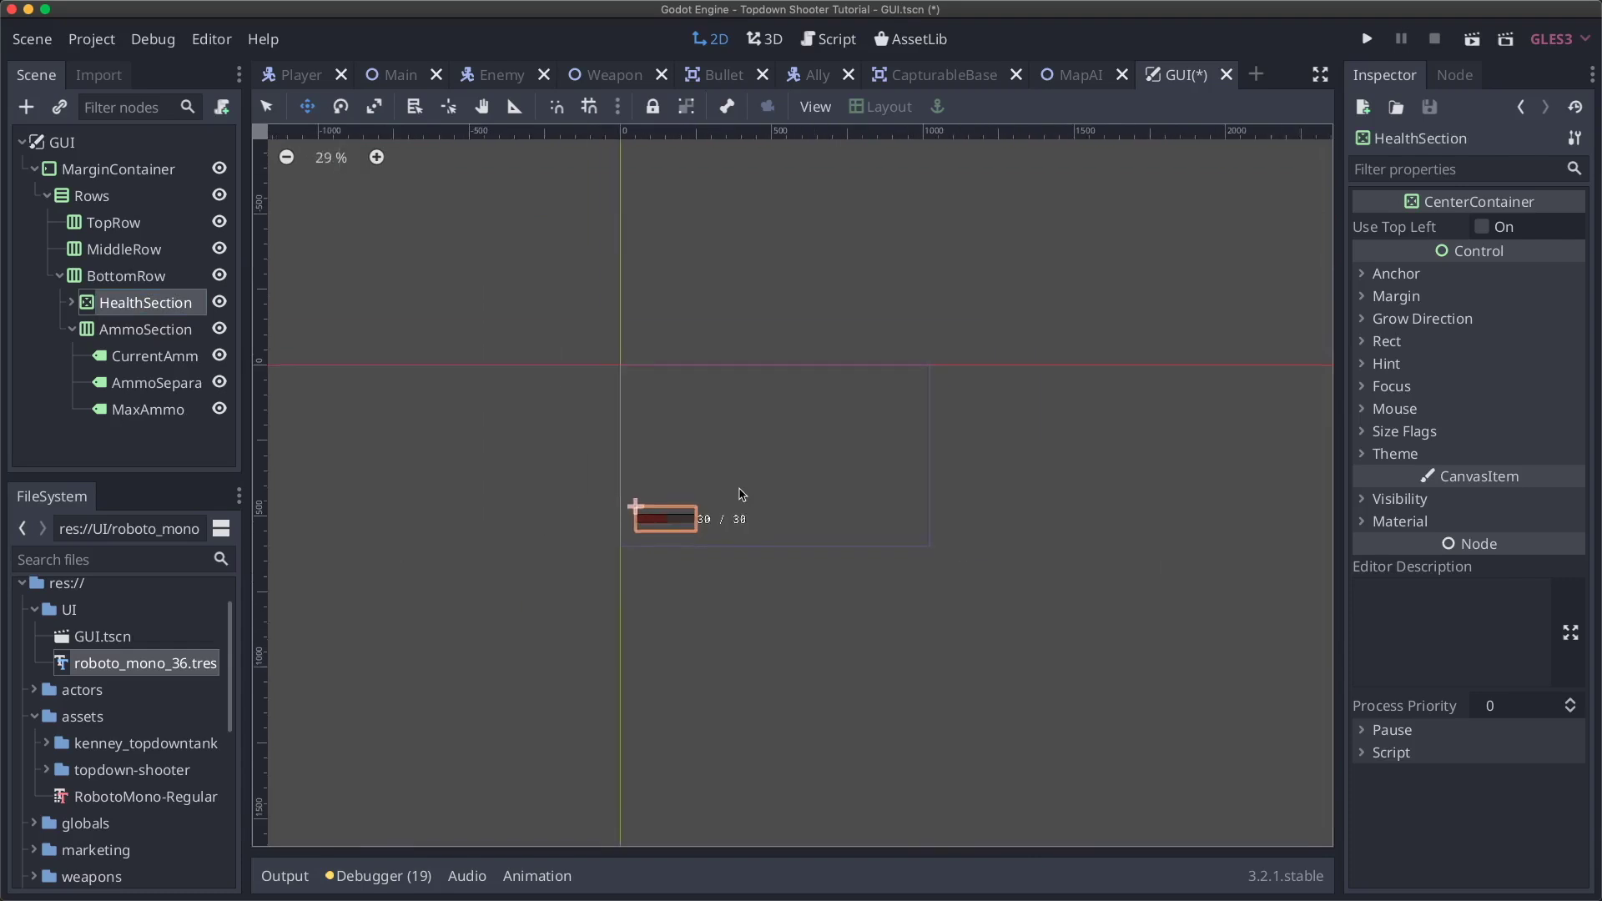
scroll(740, 494, up, 5)
- Give AmmoSection horizontal Expand and End alignment, then collapse it in the Scene dock
click(142, 331)
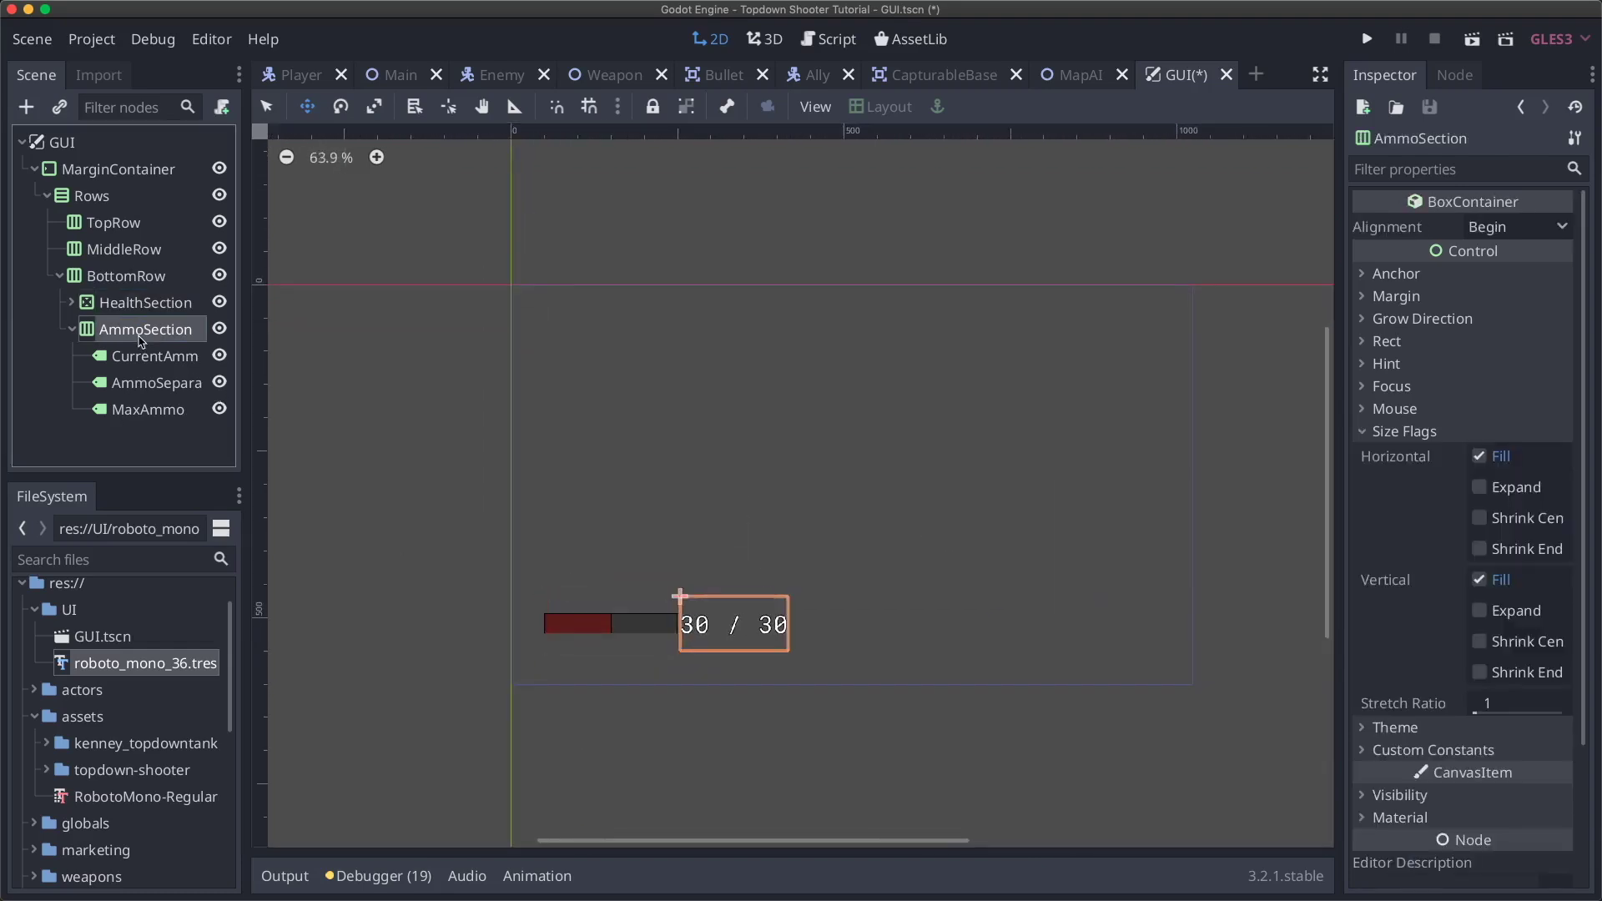
scroll(530, 450, right, 3)
scroll(530, 451, down, 2)
scroll(530, 451, right, 1)
scroll(530, 450, down, 1)
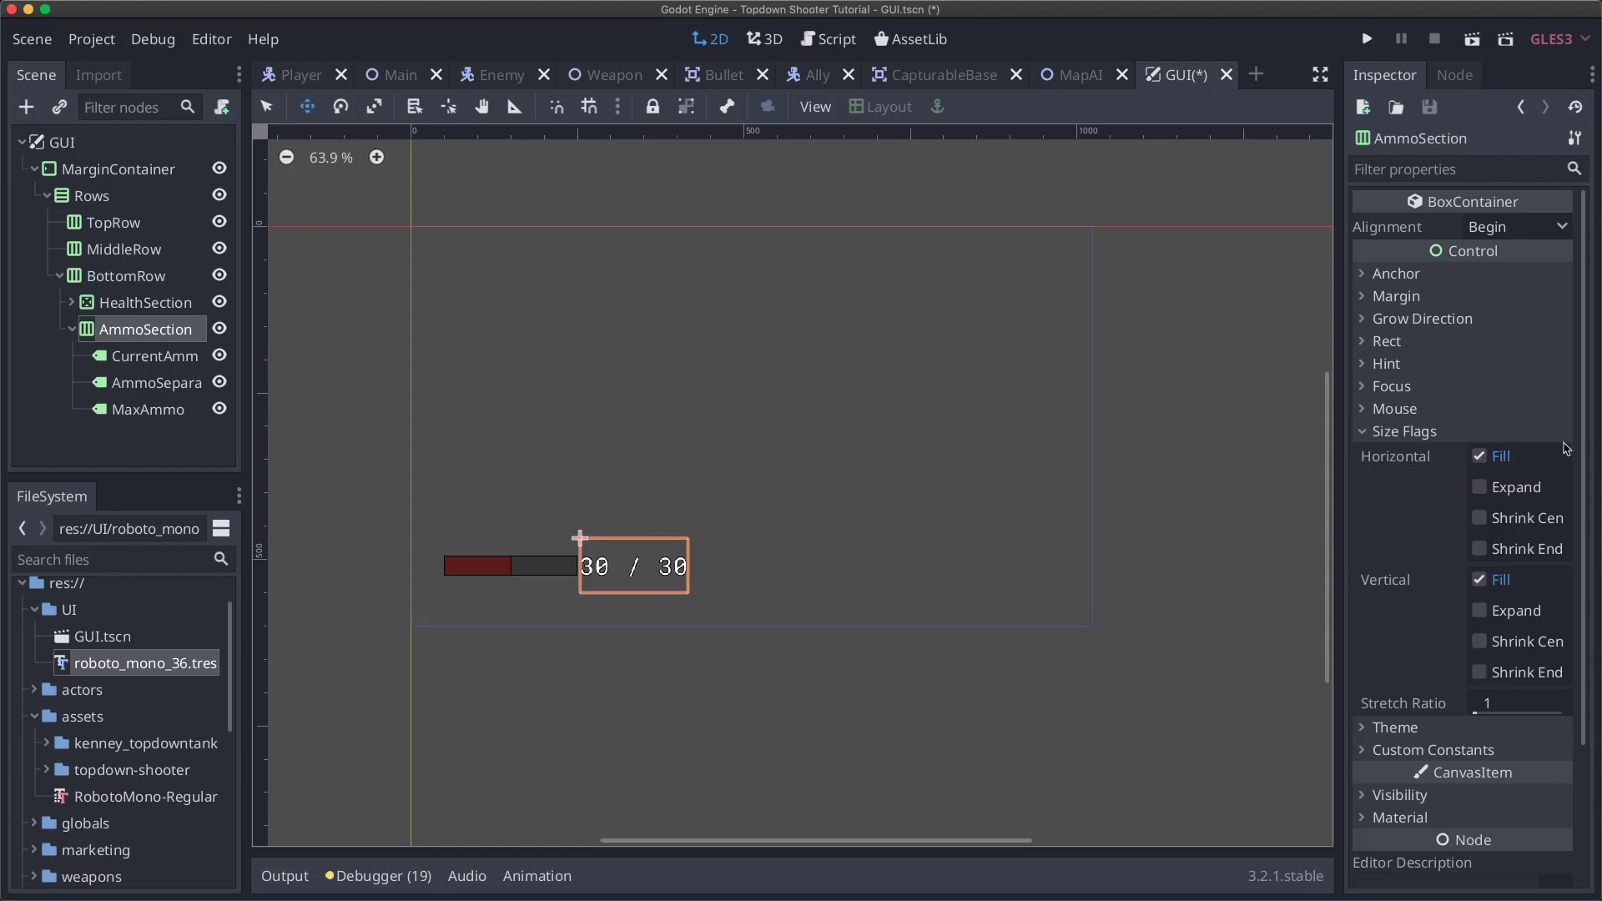
click(1482, 492)
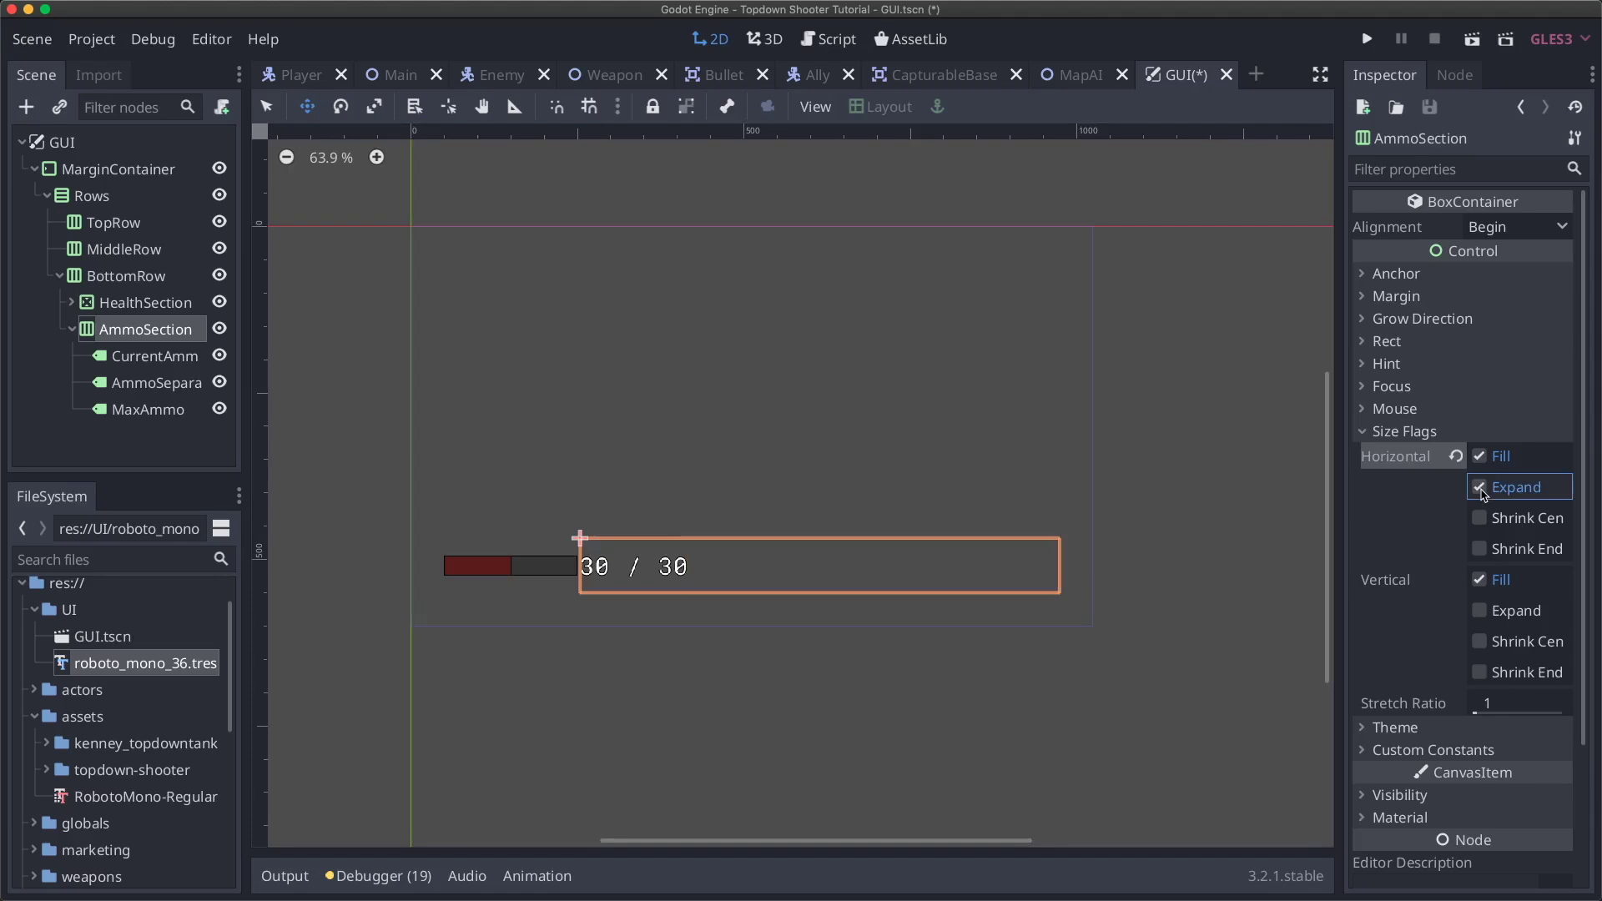
click(1493, 231)
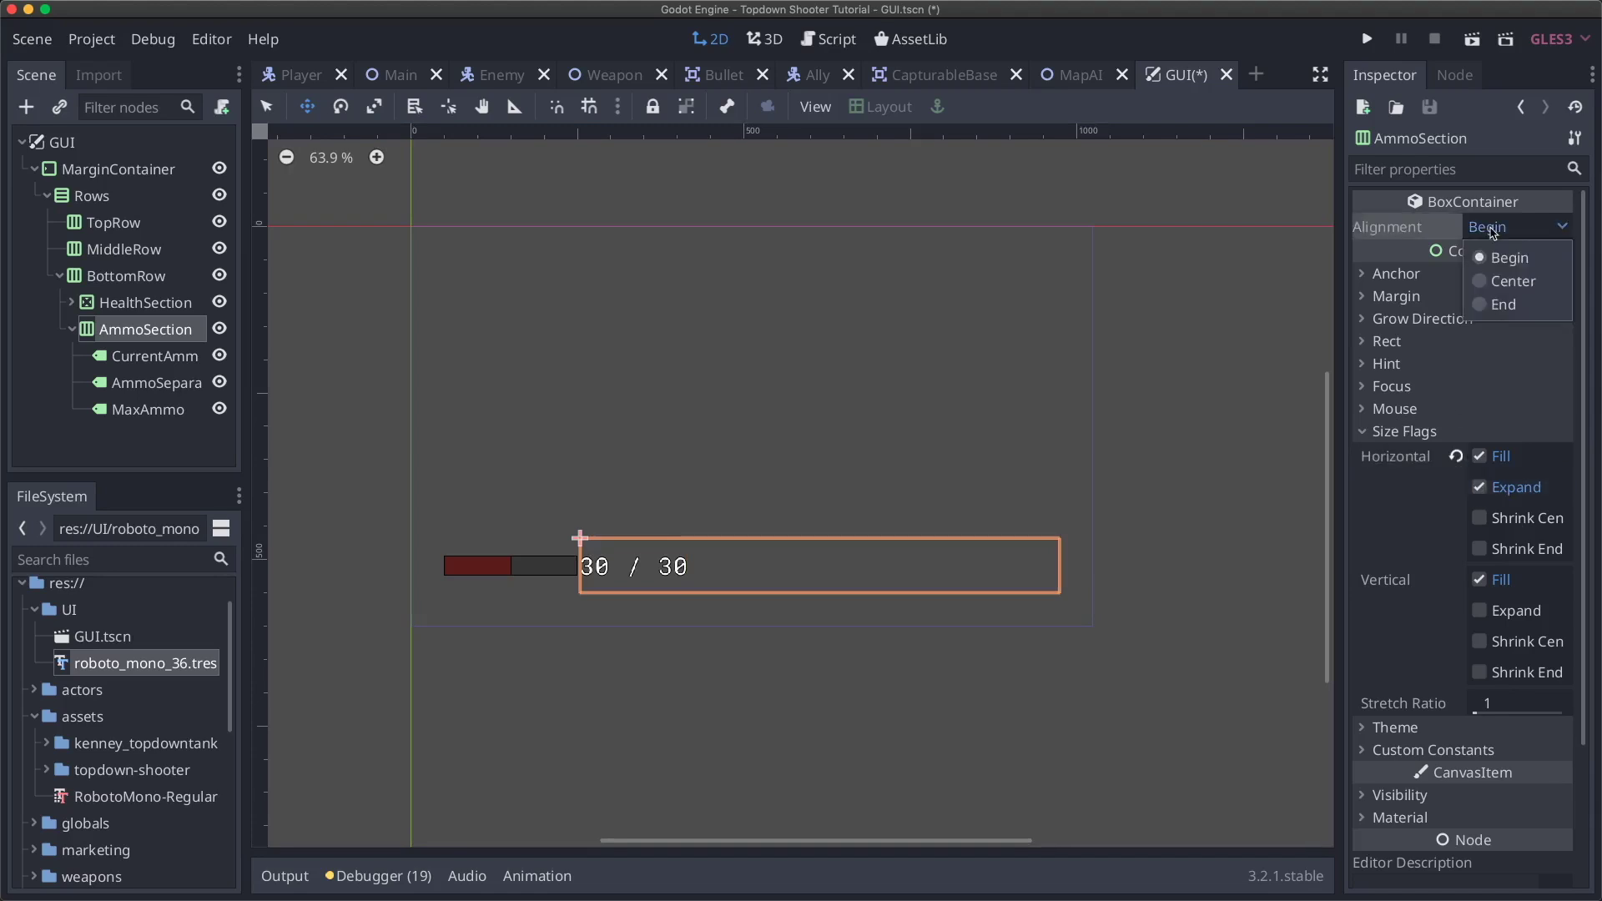
click(1503, 304)
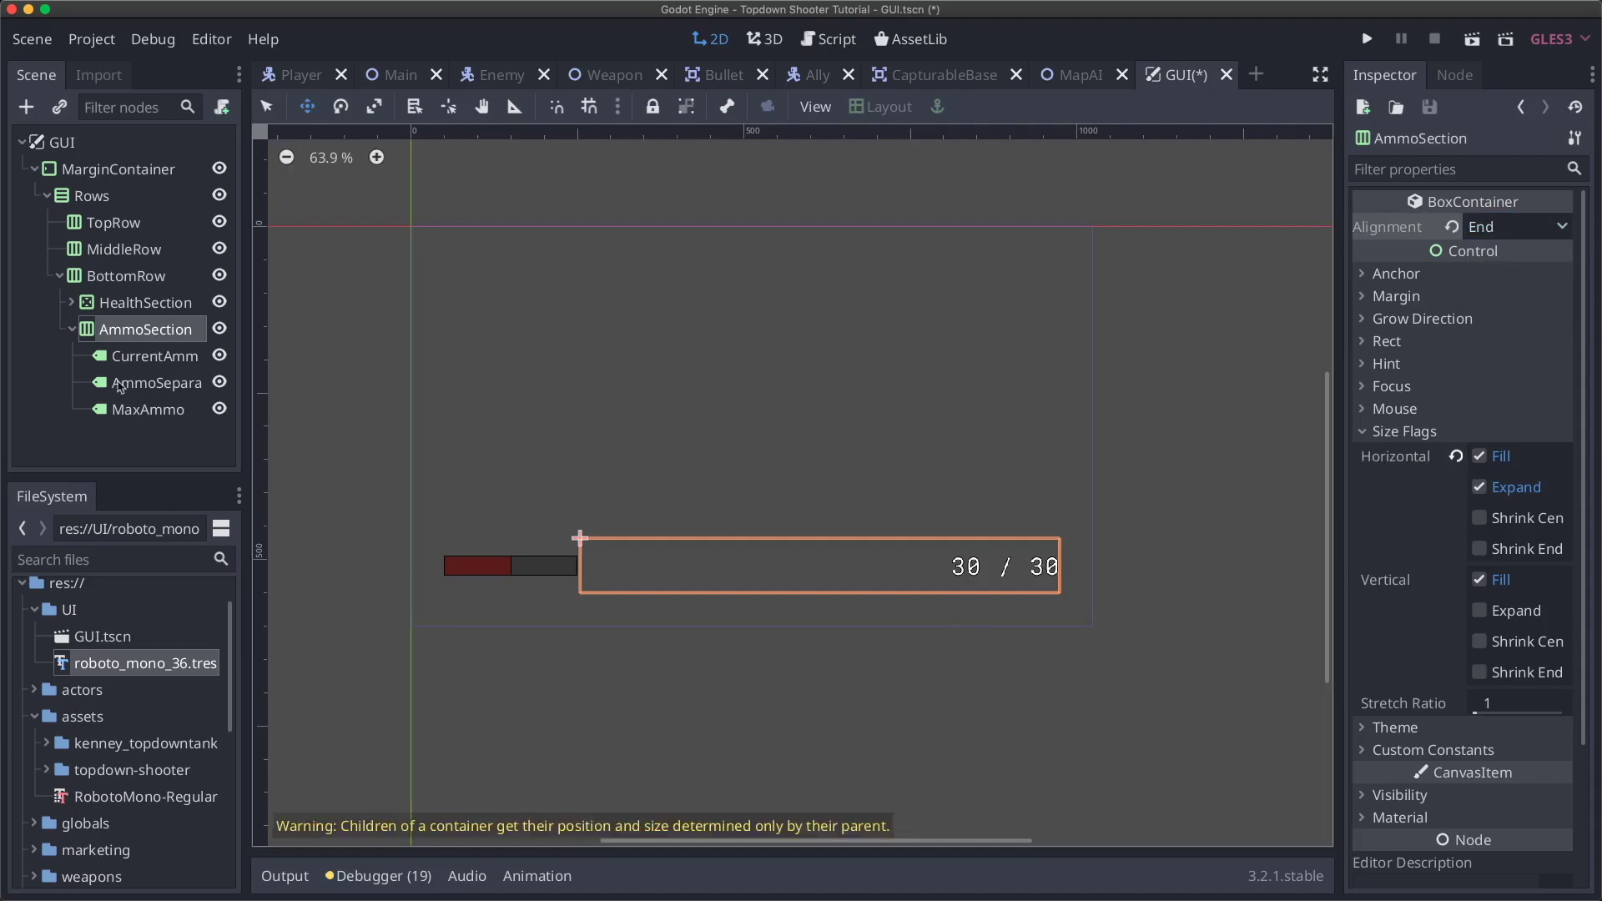
click(73, 329)
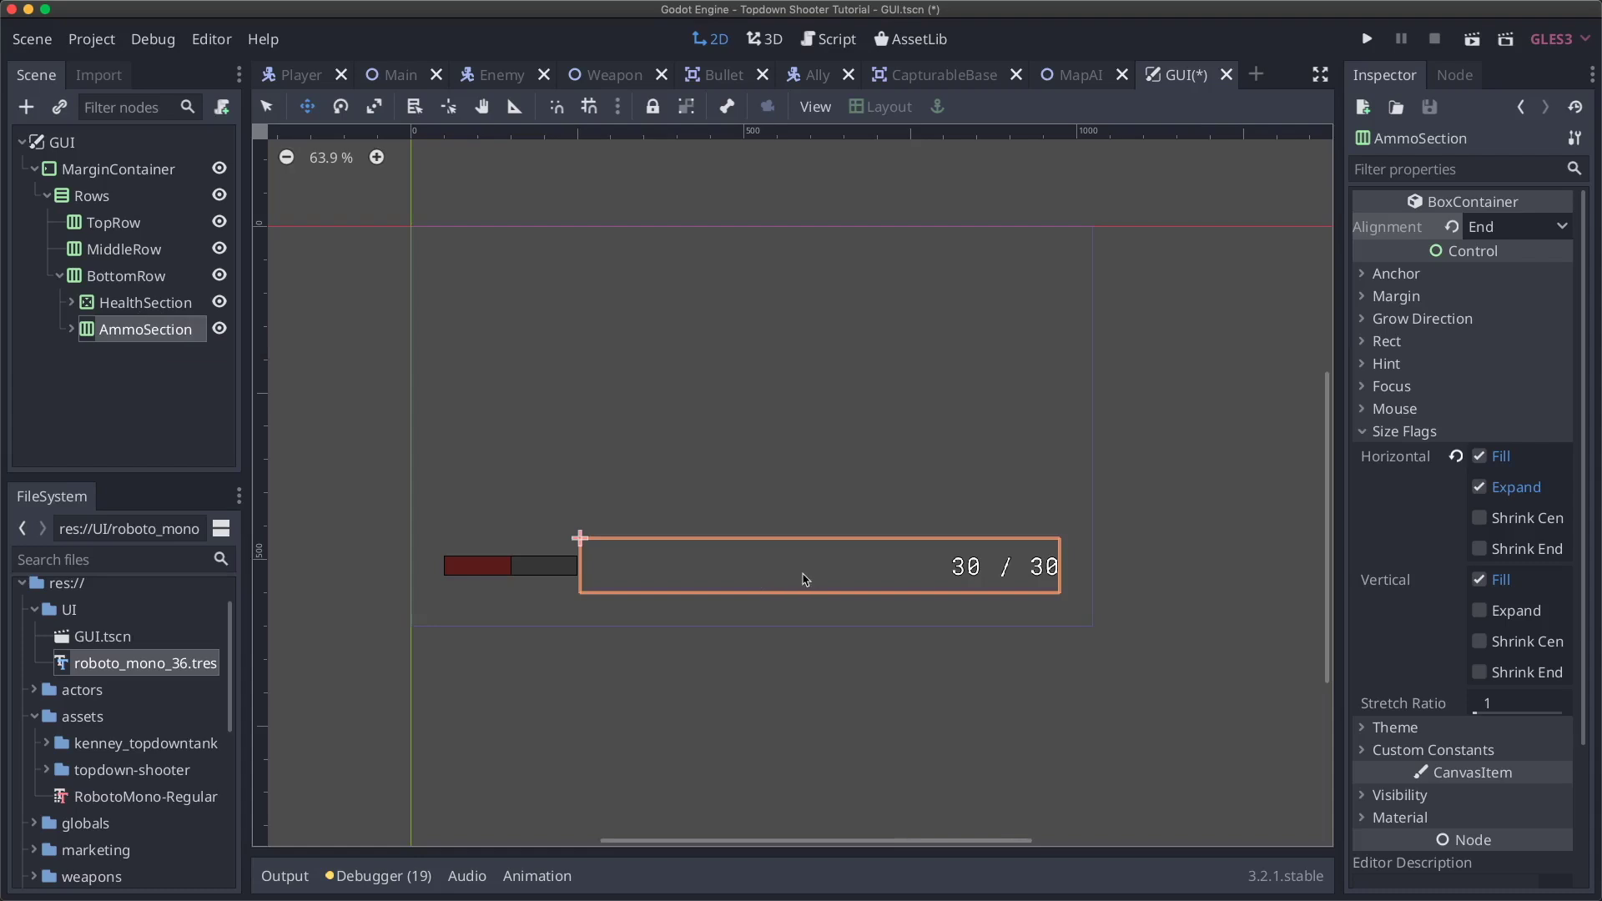
click(132, 306)
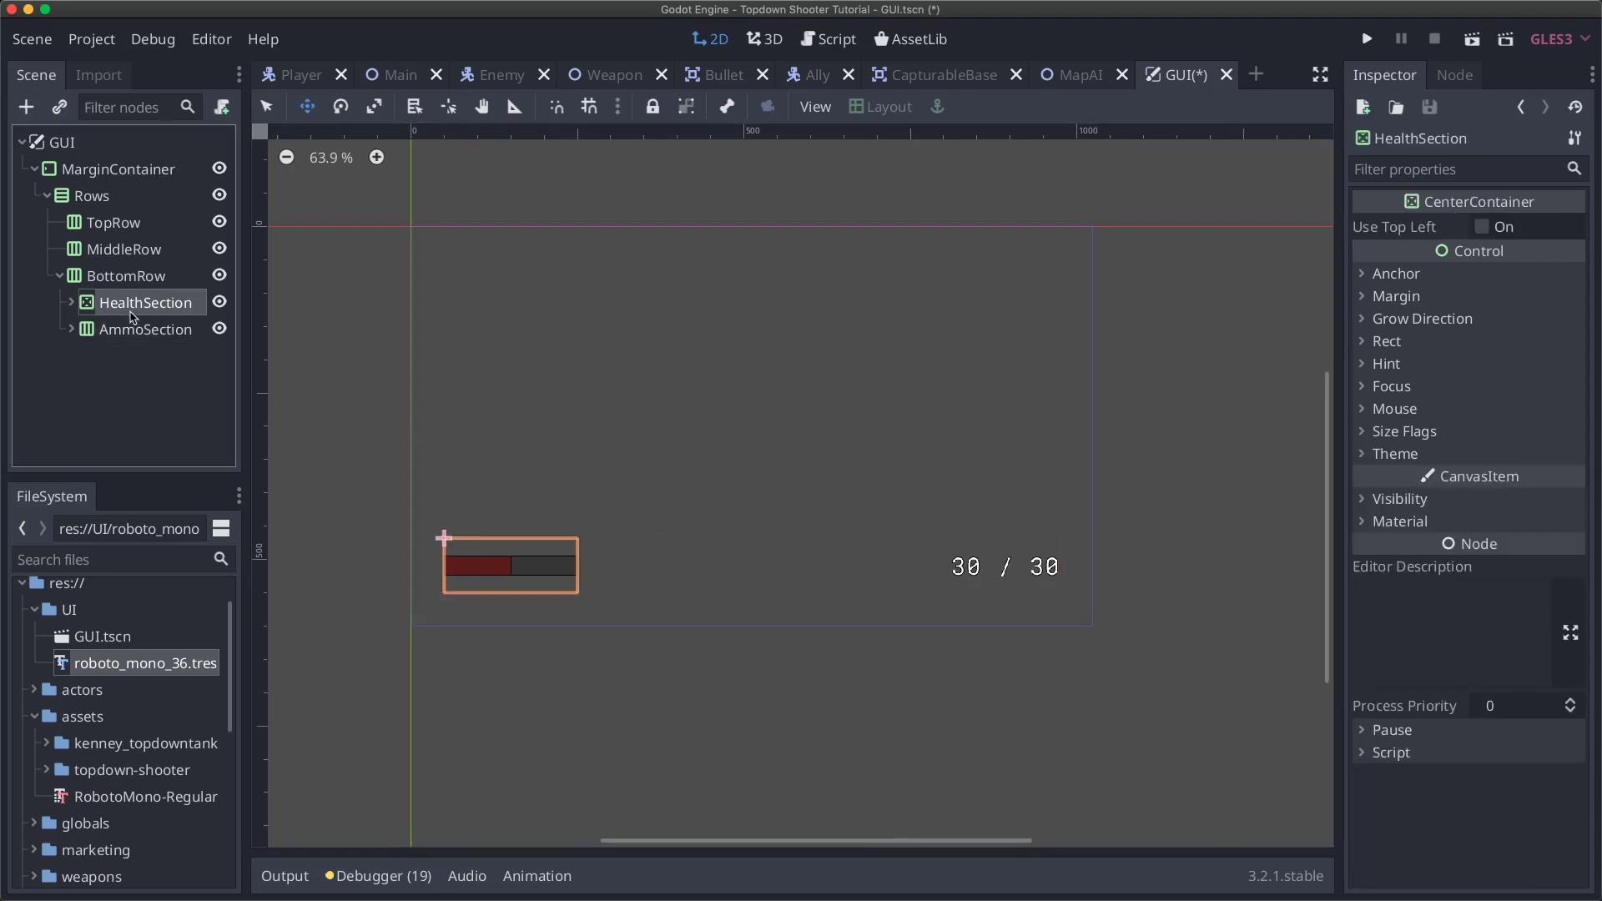
- Duplicate HealthSection as HealthSection2 and let it expand horizontally
key(super+d)
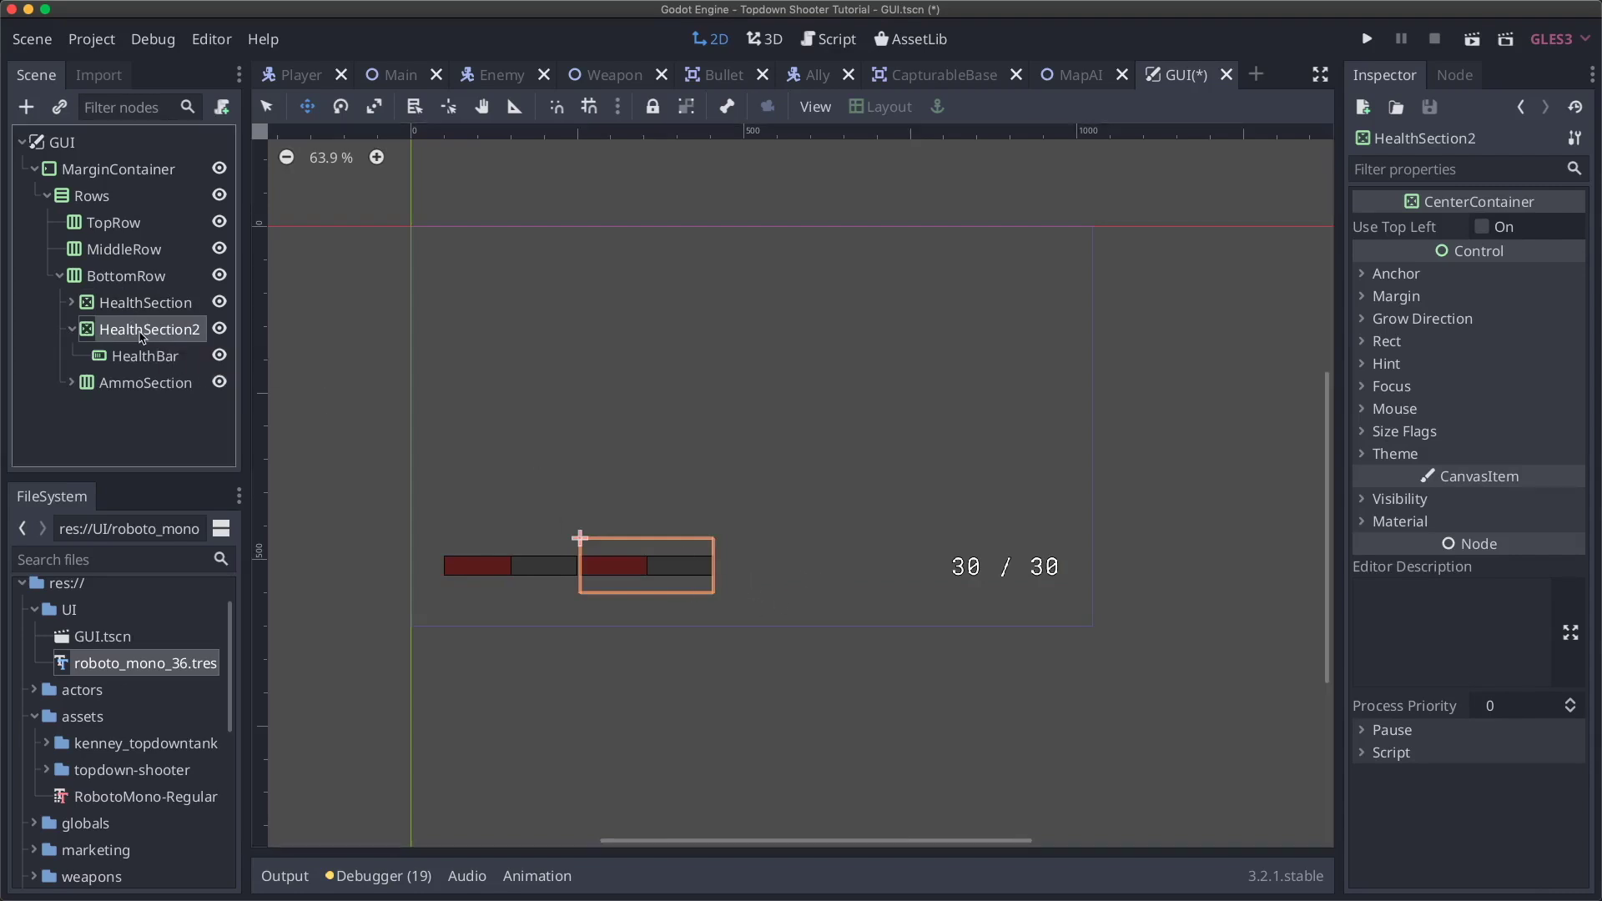
click(1429, 430)
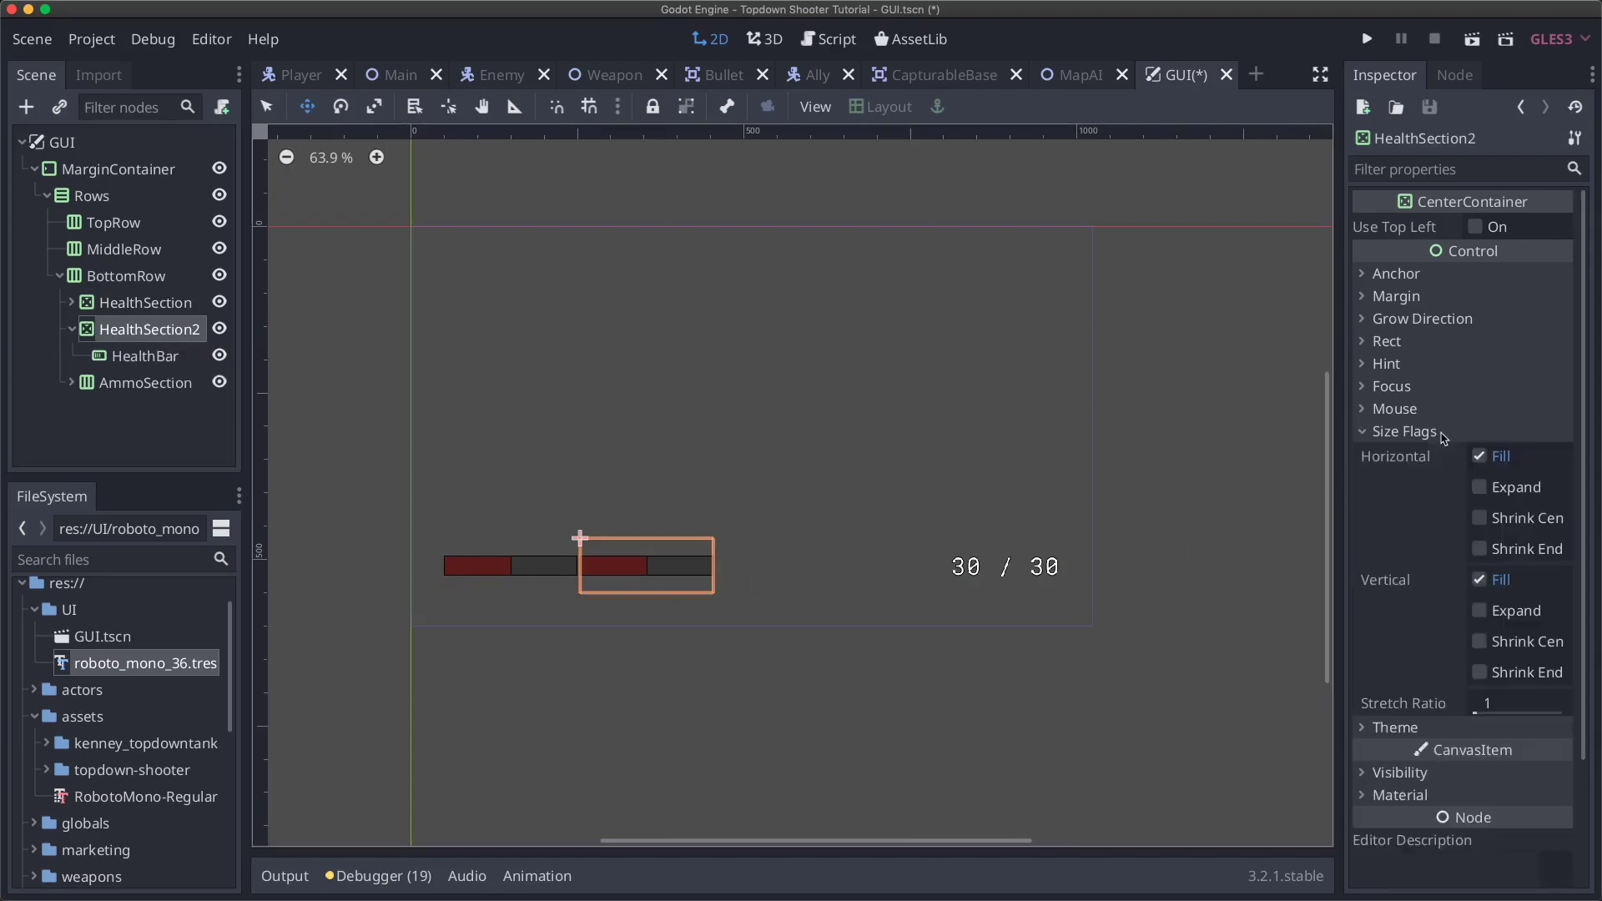
click(1480, 489)
- Reset AmmoSection's alignment, turn off its Expand flag, and delete HealthSection2
click(139, 384)
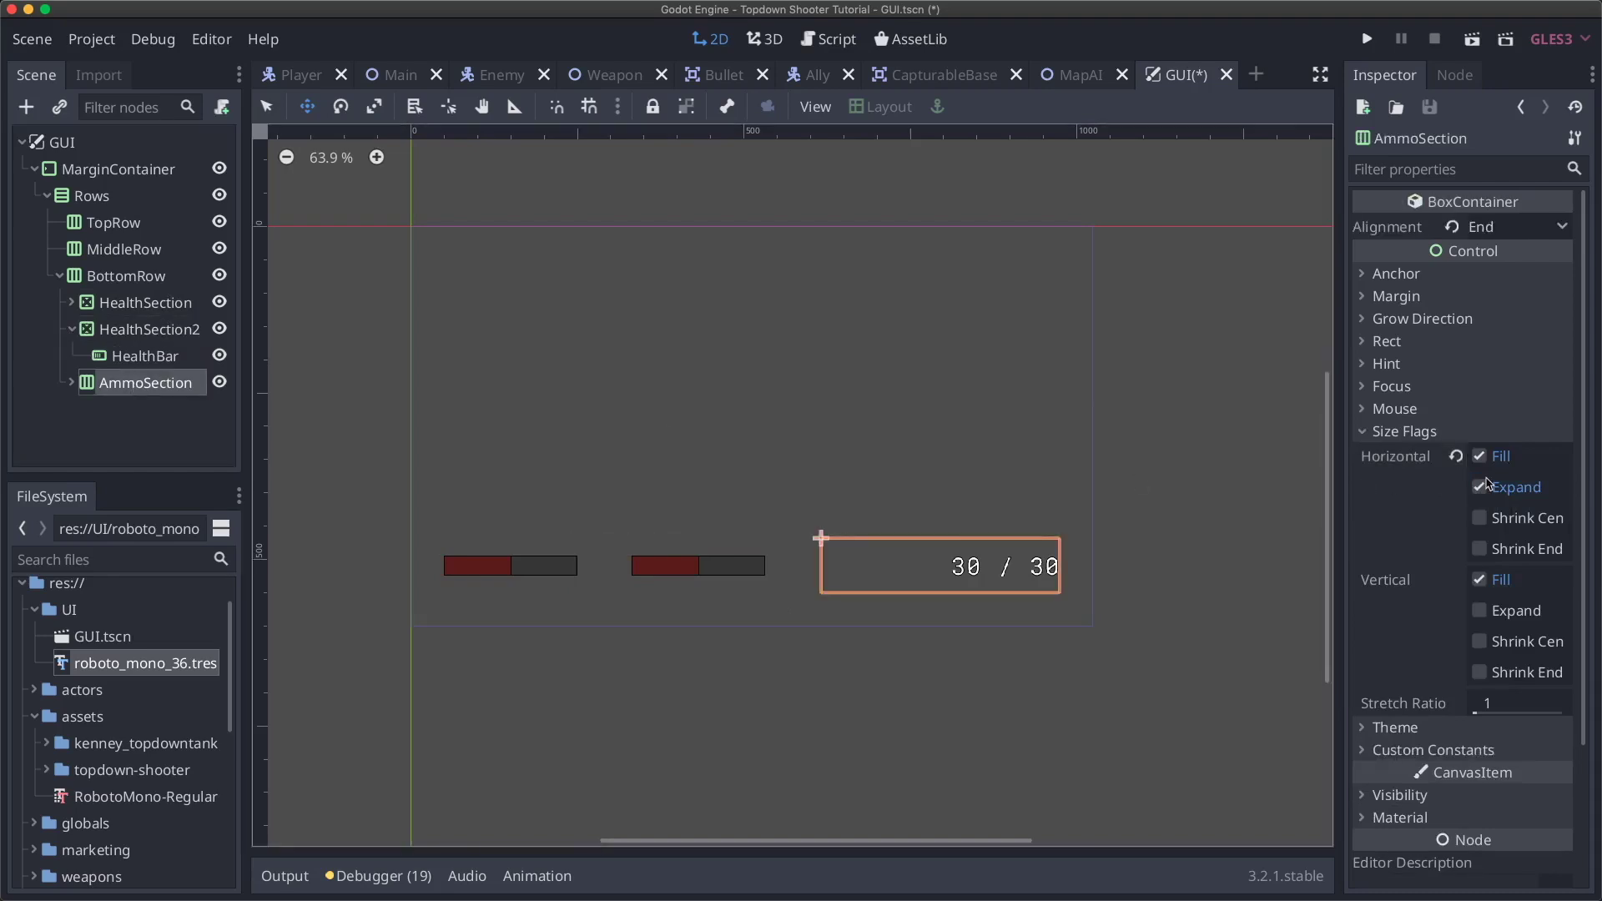
click(1453, 229)
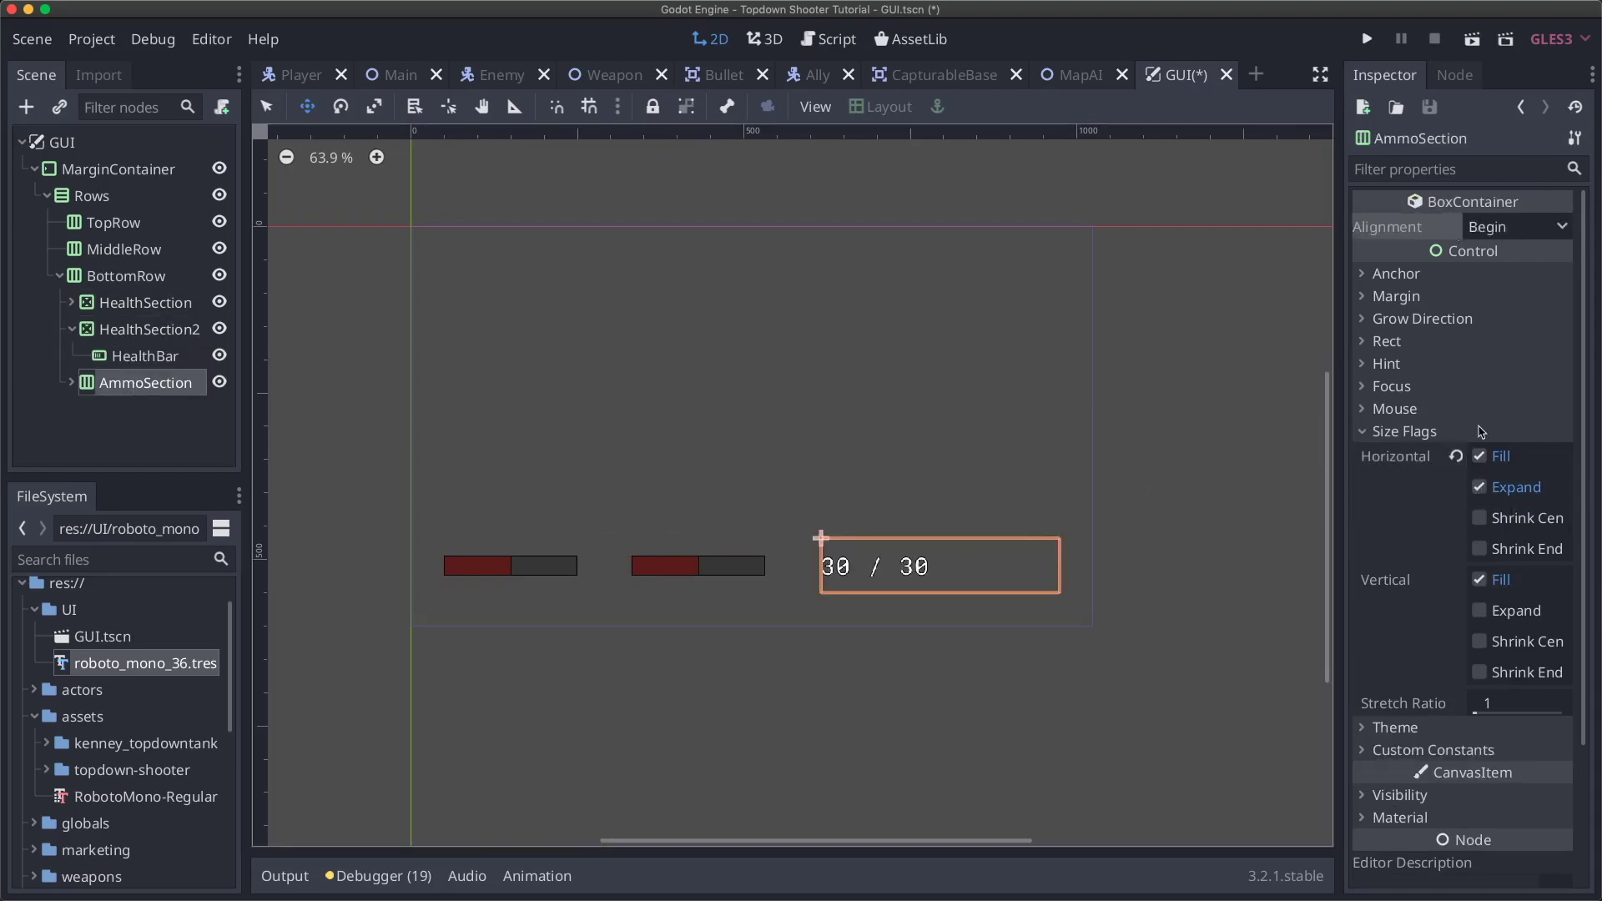
click(1479, 488)
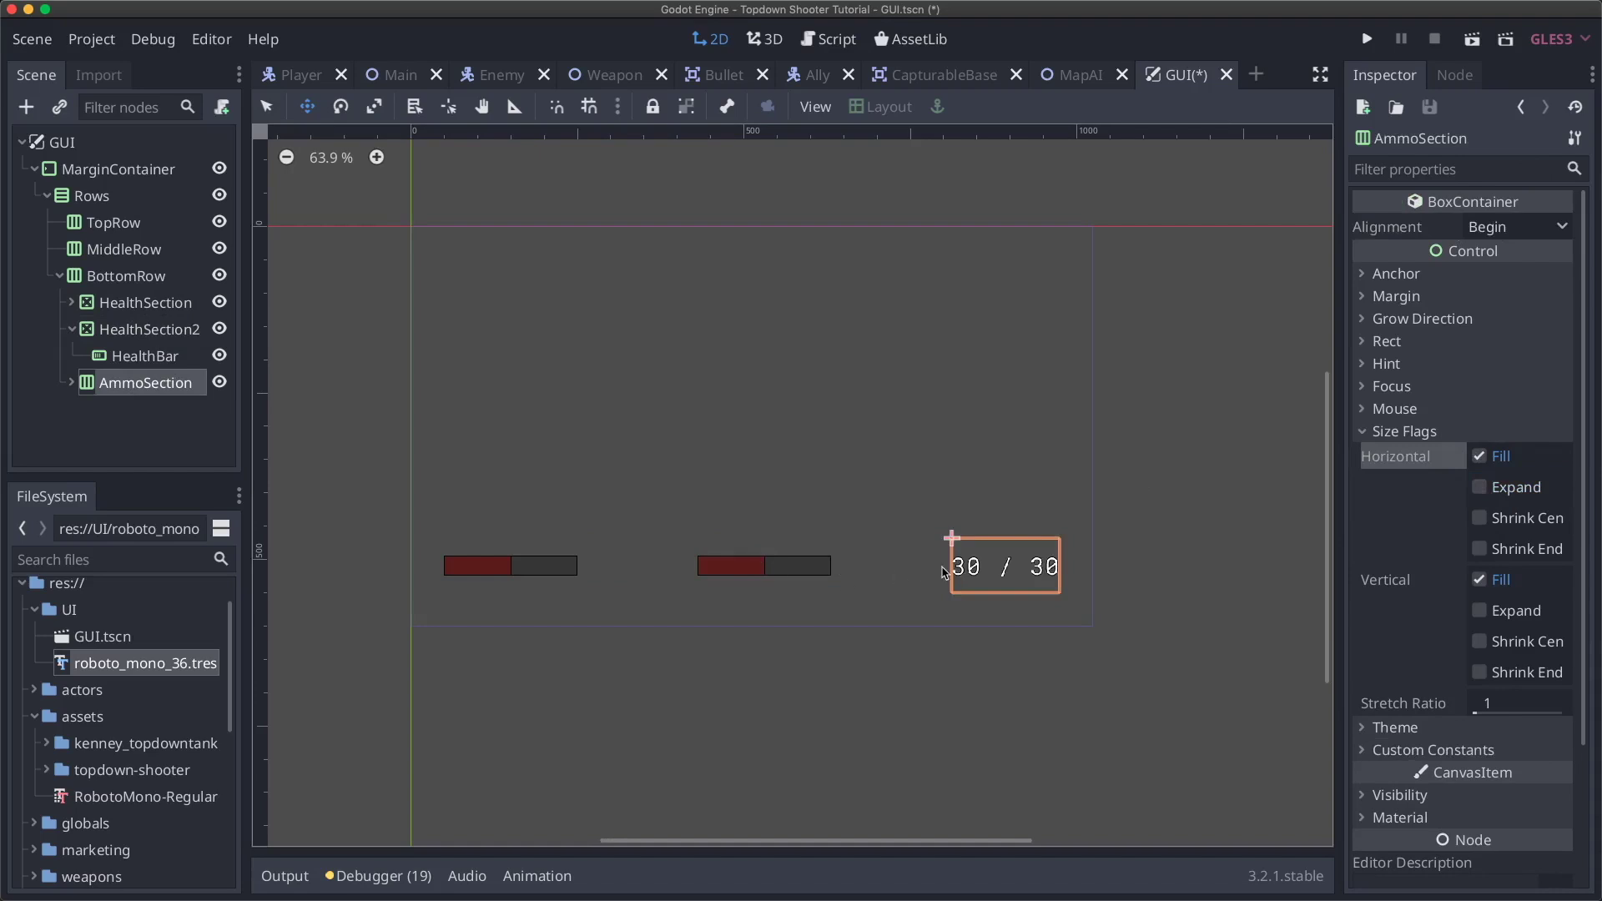
click(143, 331)
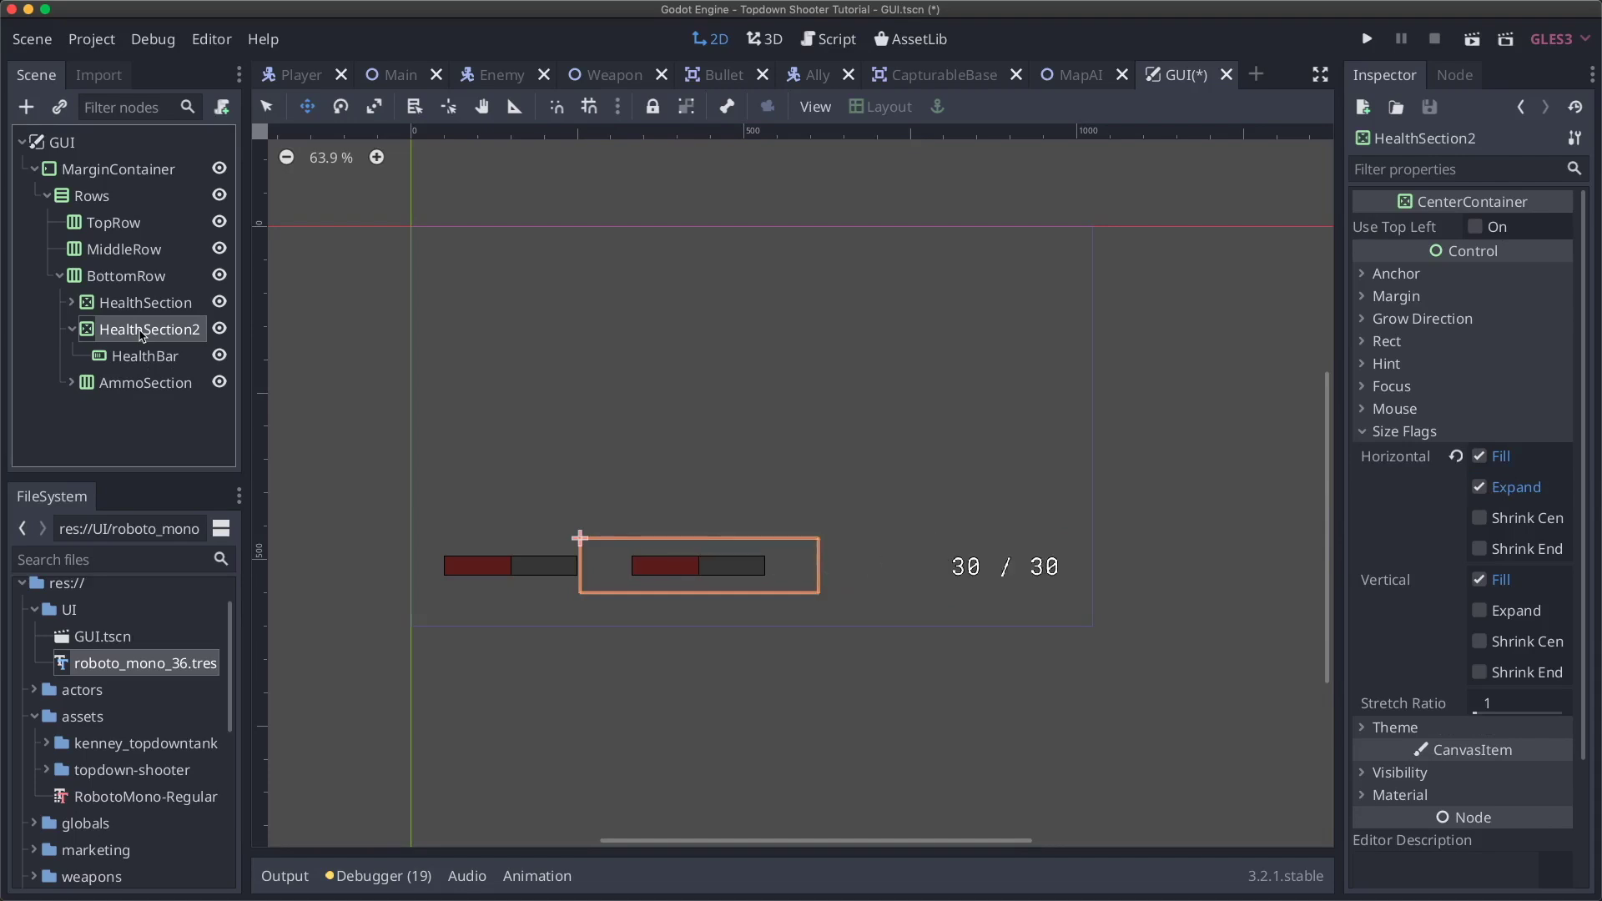
key(Delete)
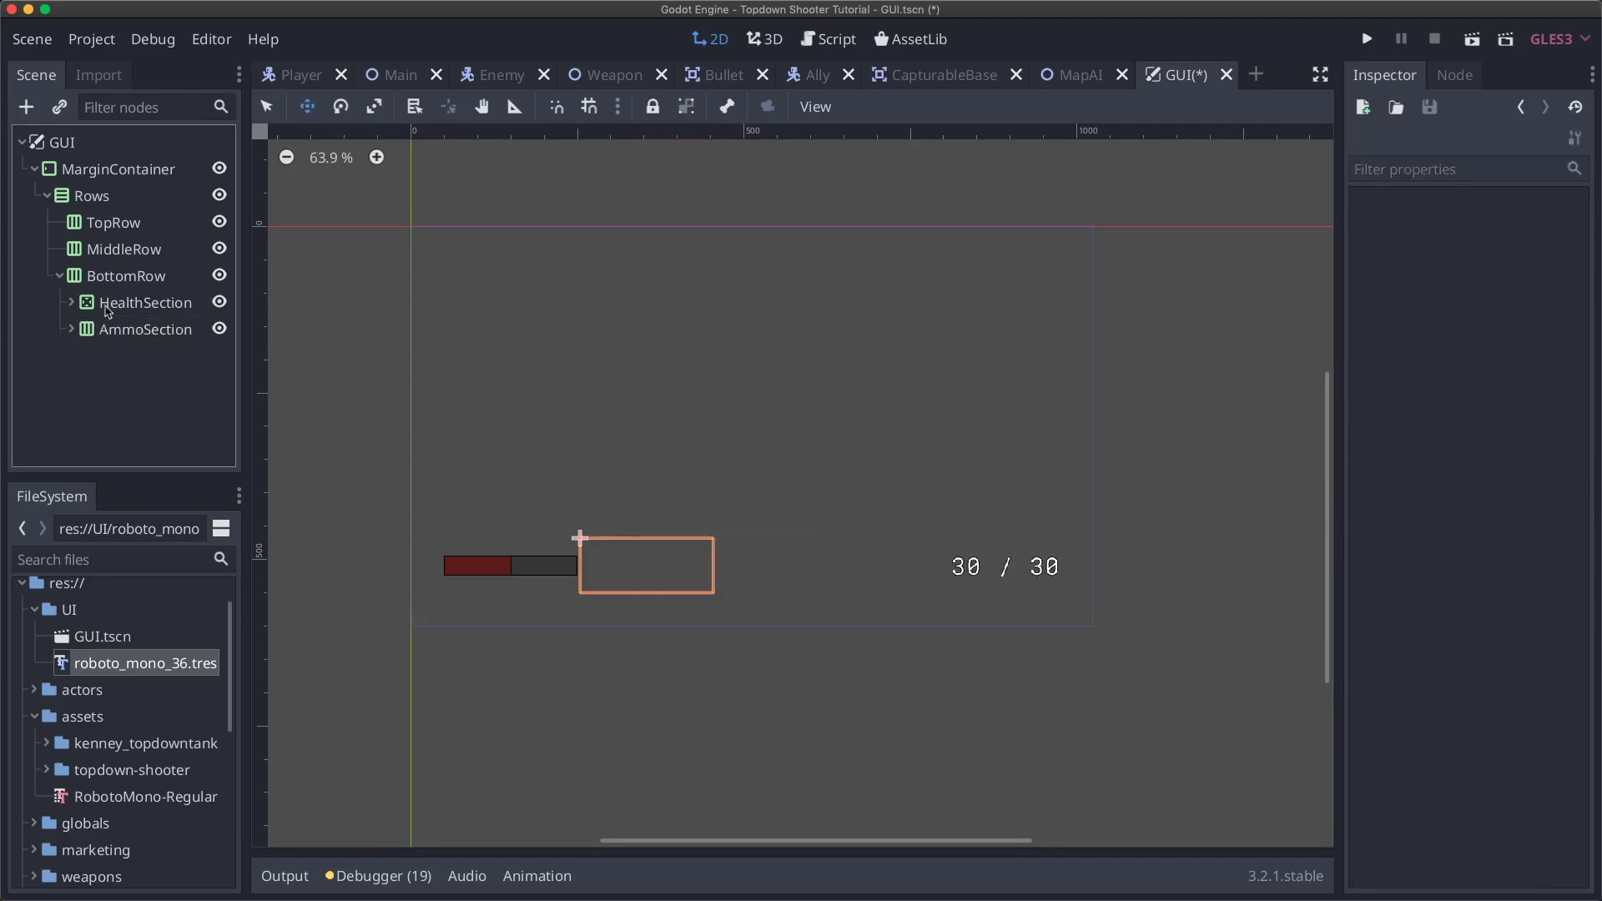
- Save the GUI scene and play-test briefly, walking up and right before closing the game
key(super+s)
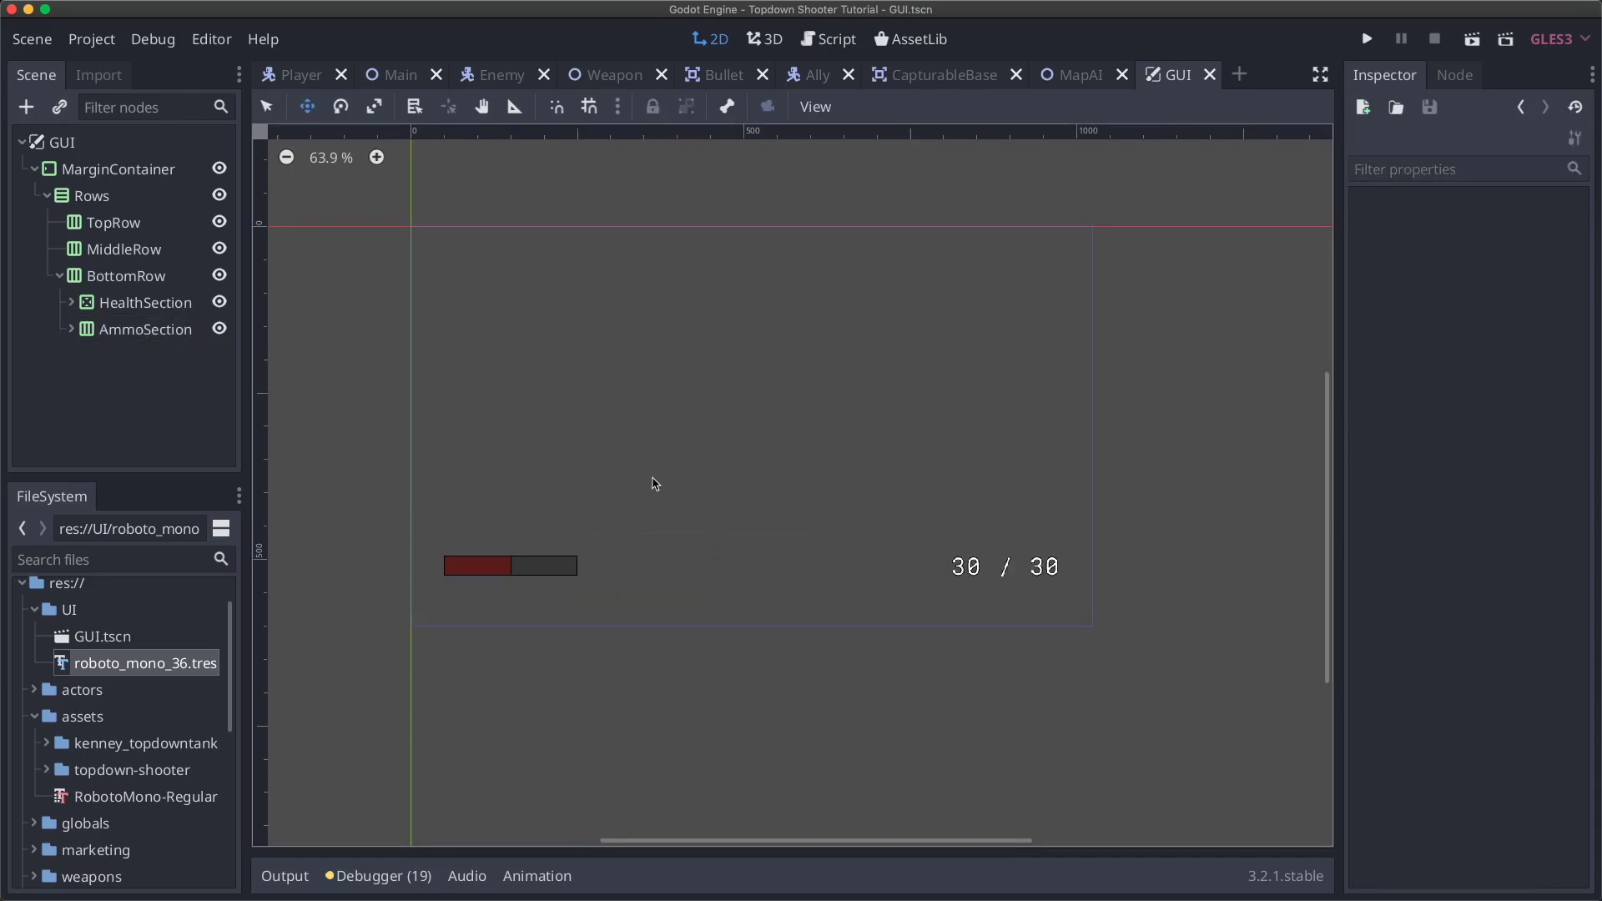
scroll(655, 484, up, 2)
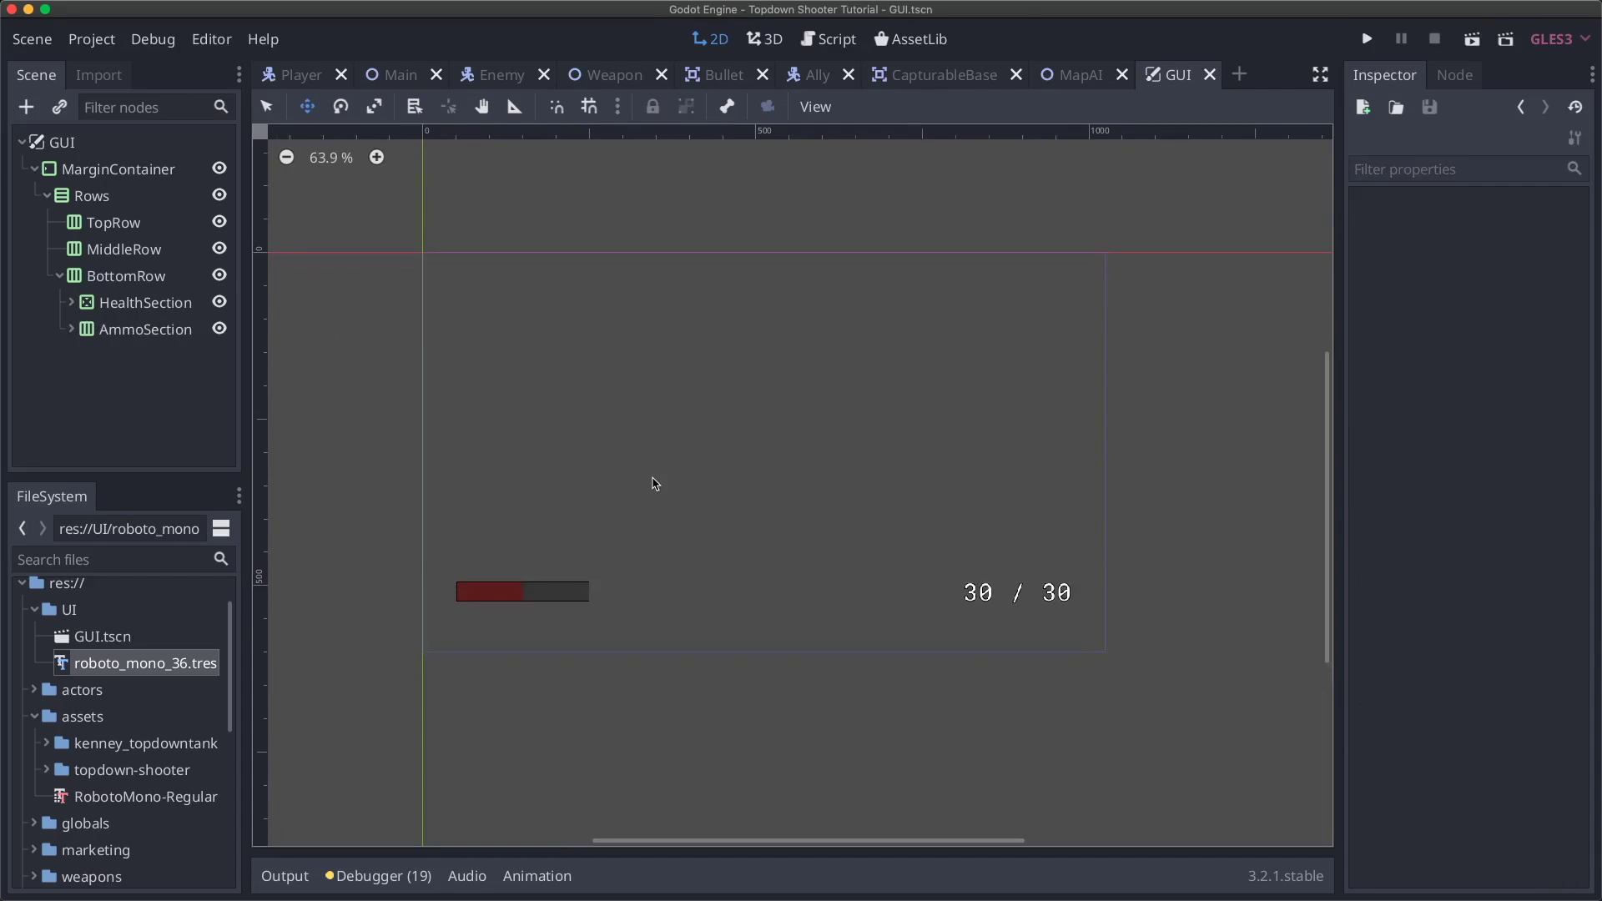
key(super+b)
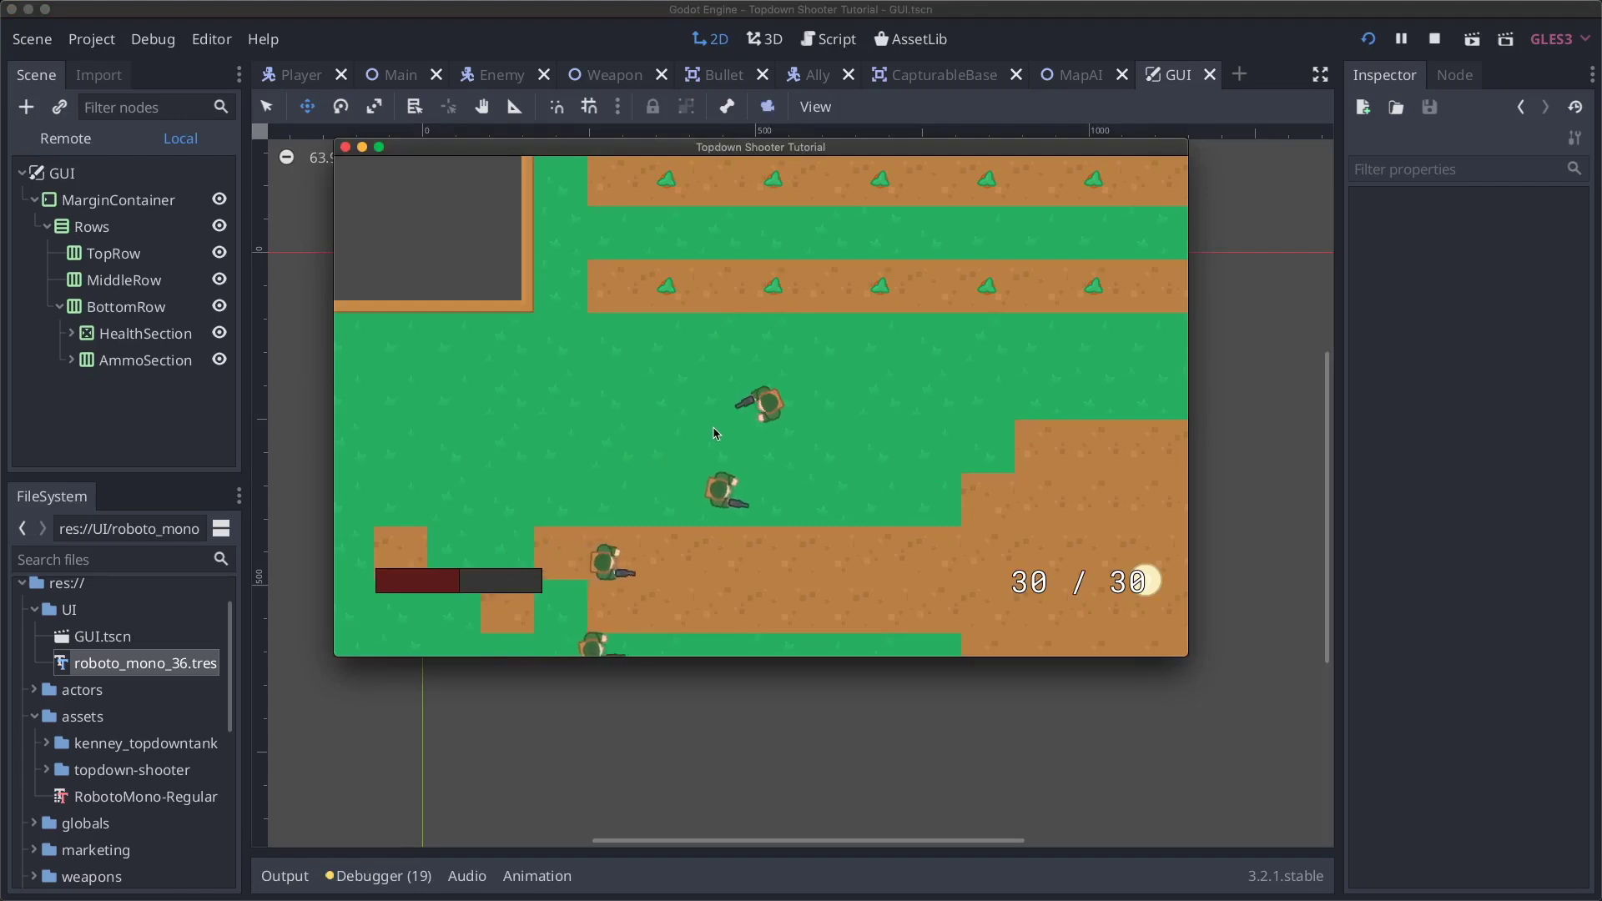
key(w)
key(w)
key(d)
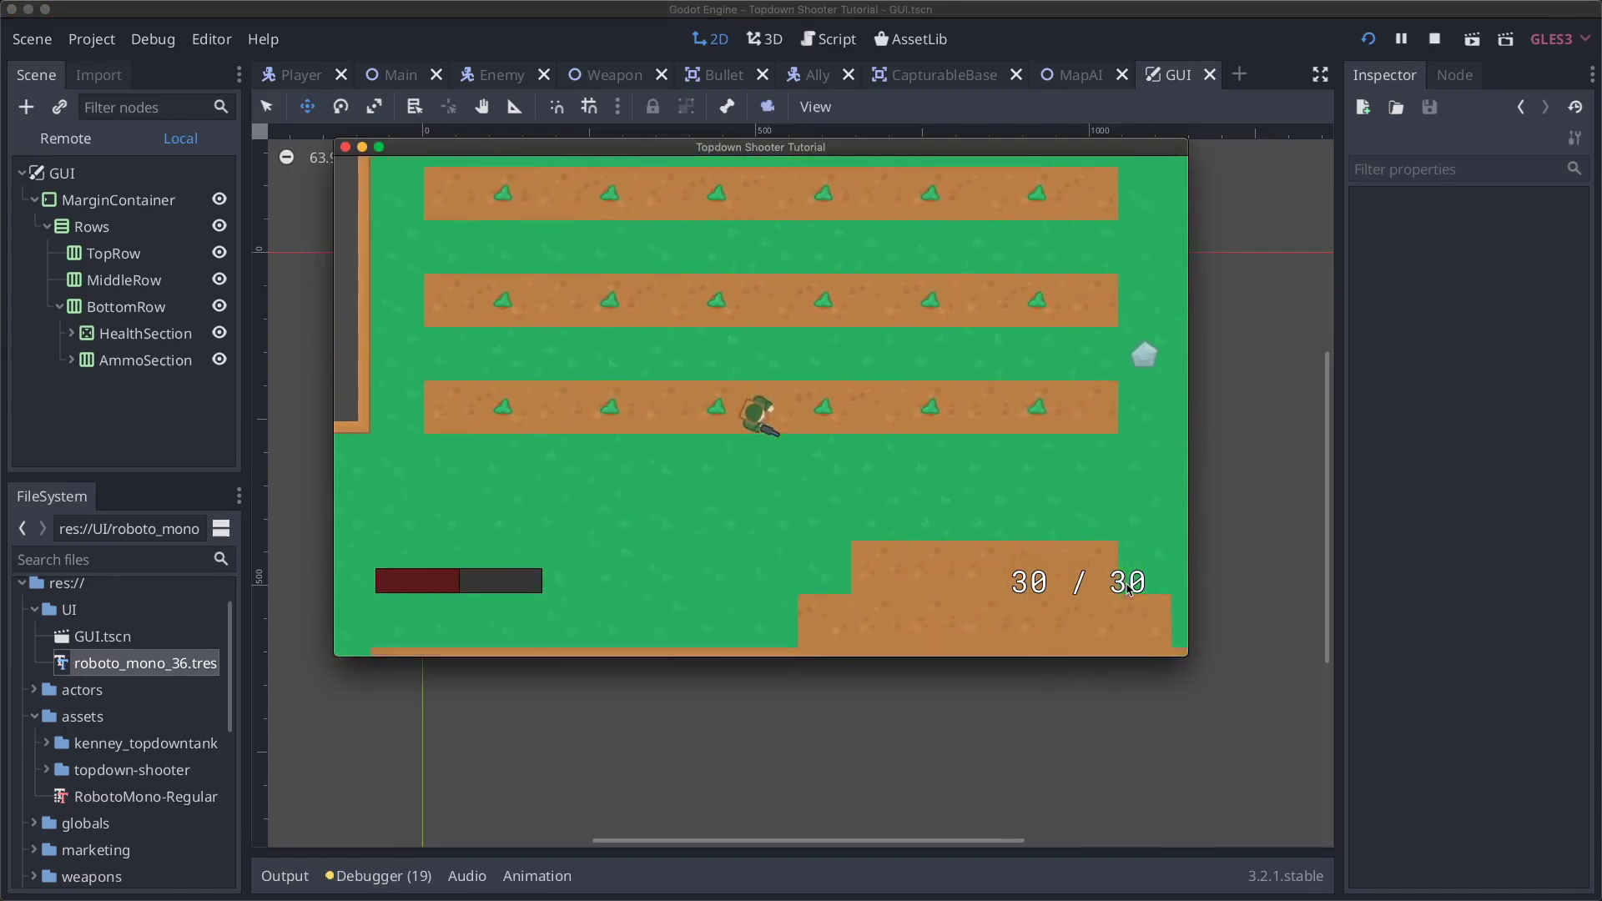
key(super+period)
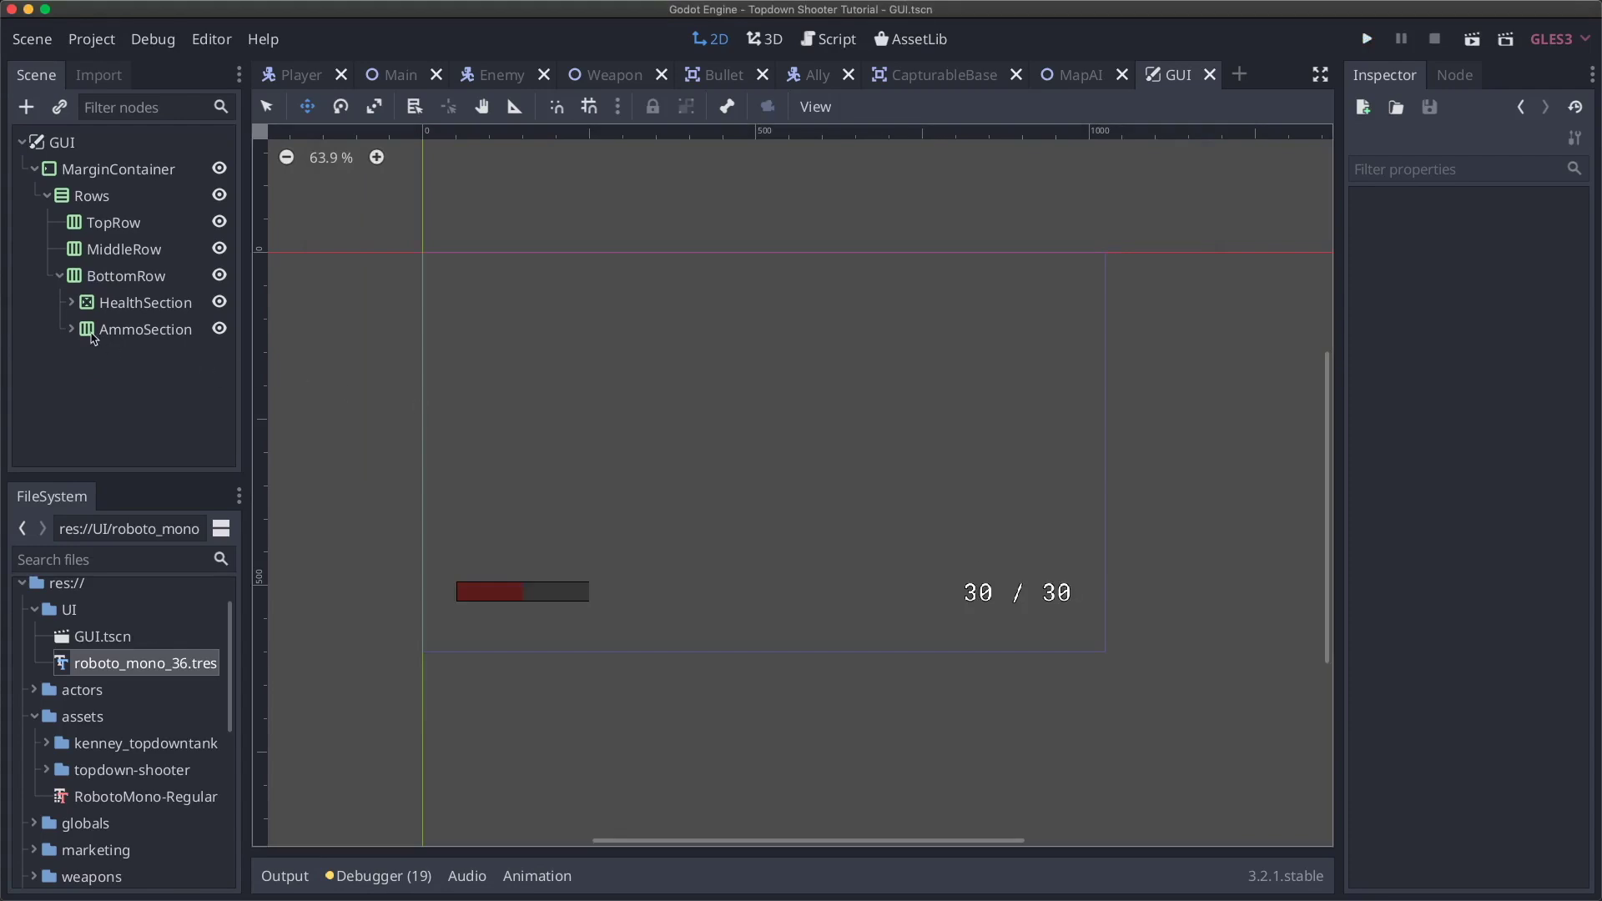
click(93, 332)
- Set the mouse filter of HealthSection and AmmoSection to Ignore and save
shift+click(146, 305)
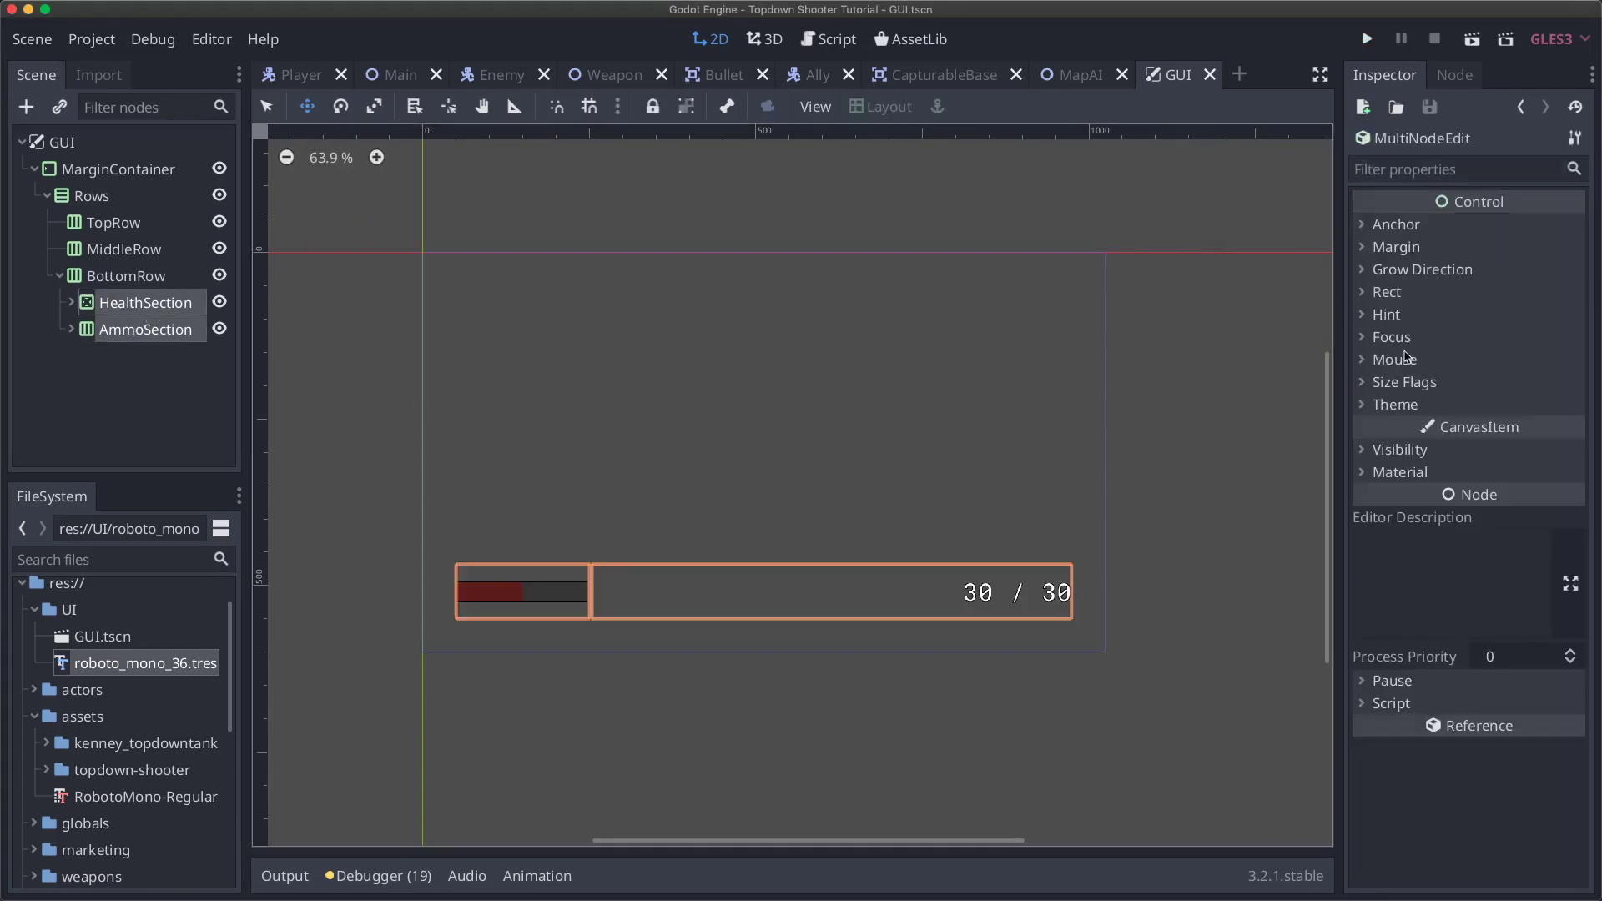
click(1408, 359)
click(1502, 385)
click(1512, 462)
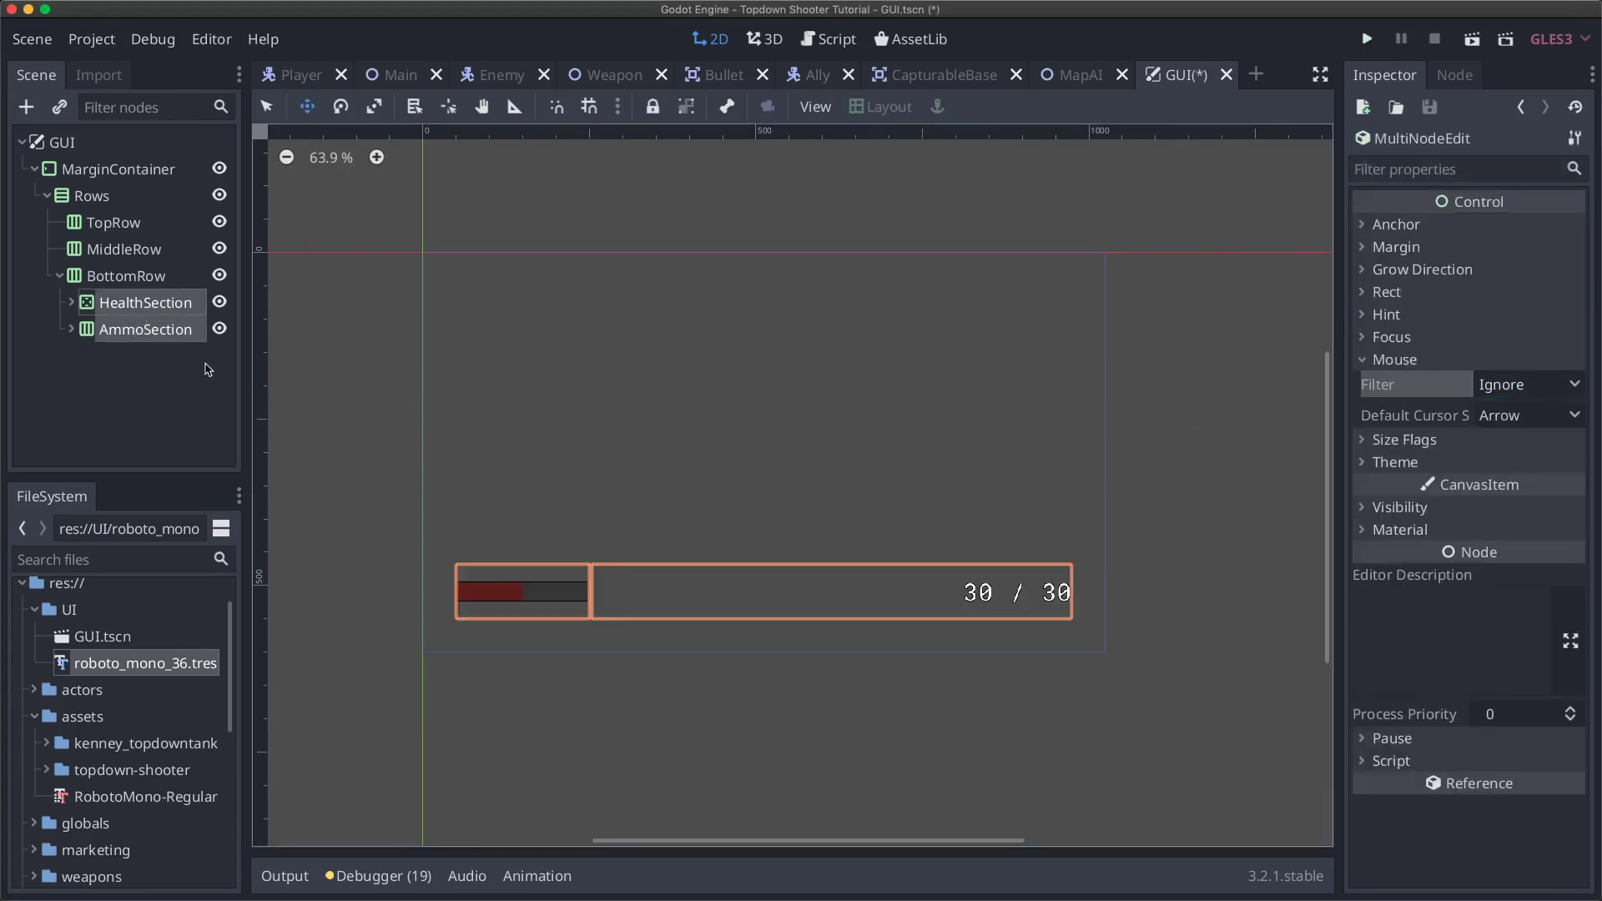
key(super+s)
- Confirm AmmoSeparator's mouse filter is Ignore, then save and relaunch the game
click(92, 330)
click(72, 330)
click(134, 357)
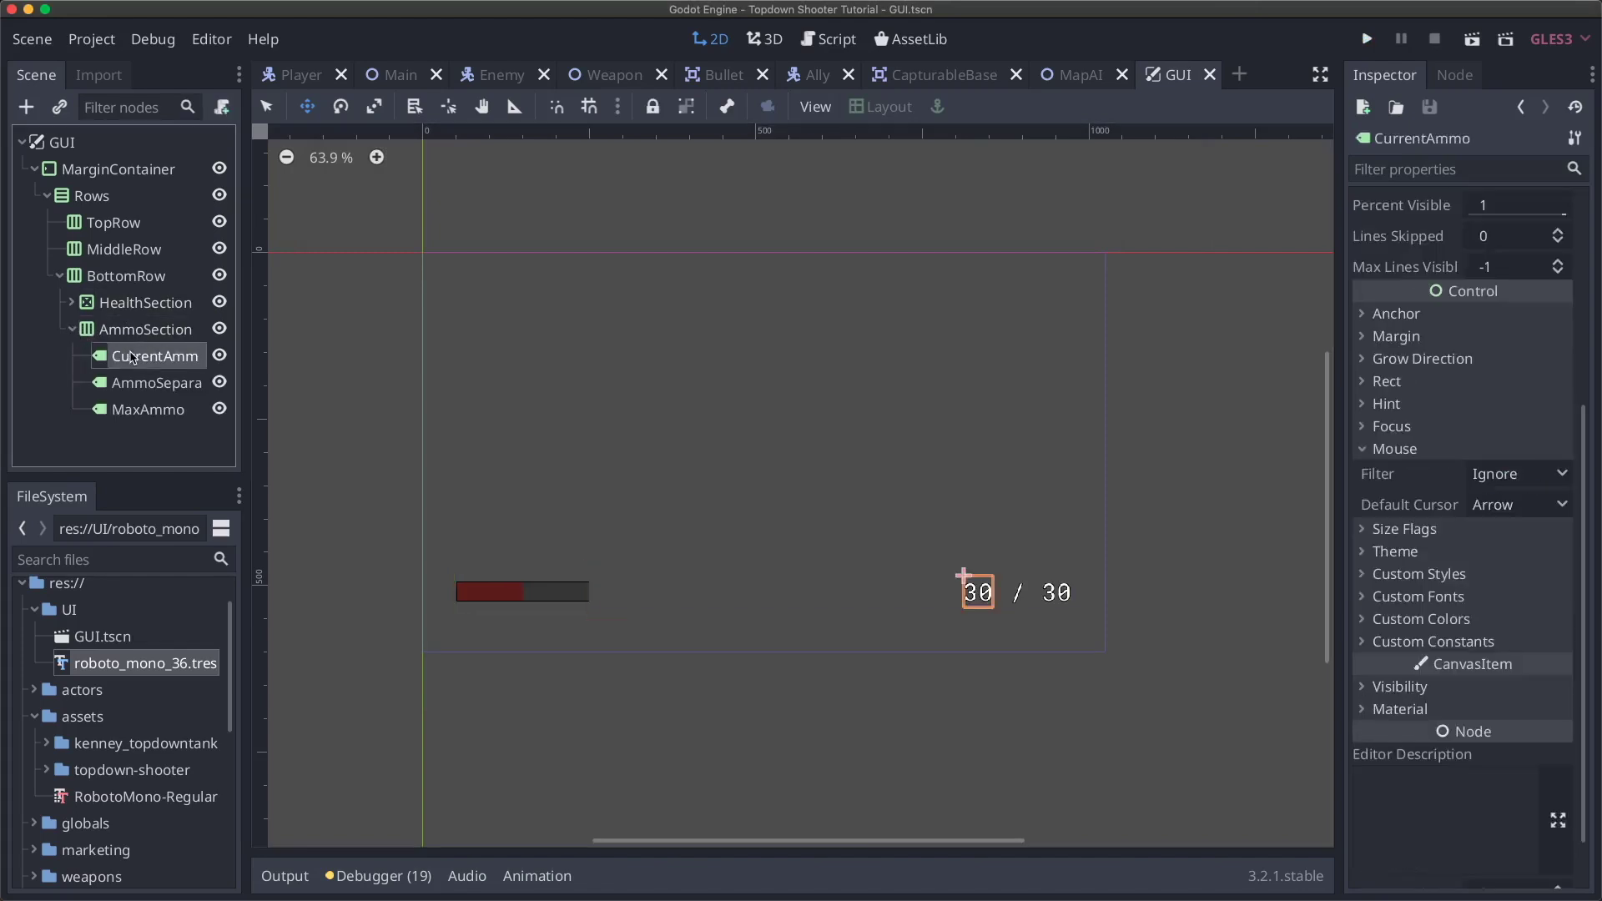
click(160, 386)
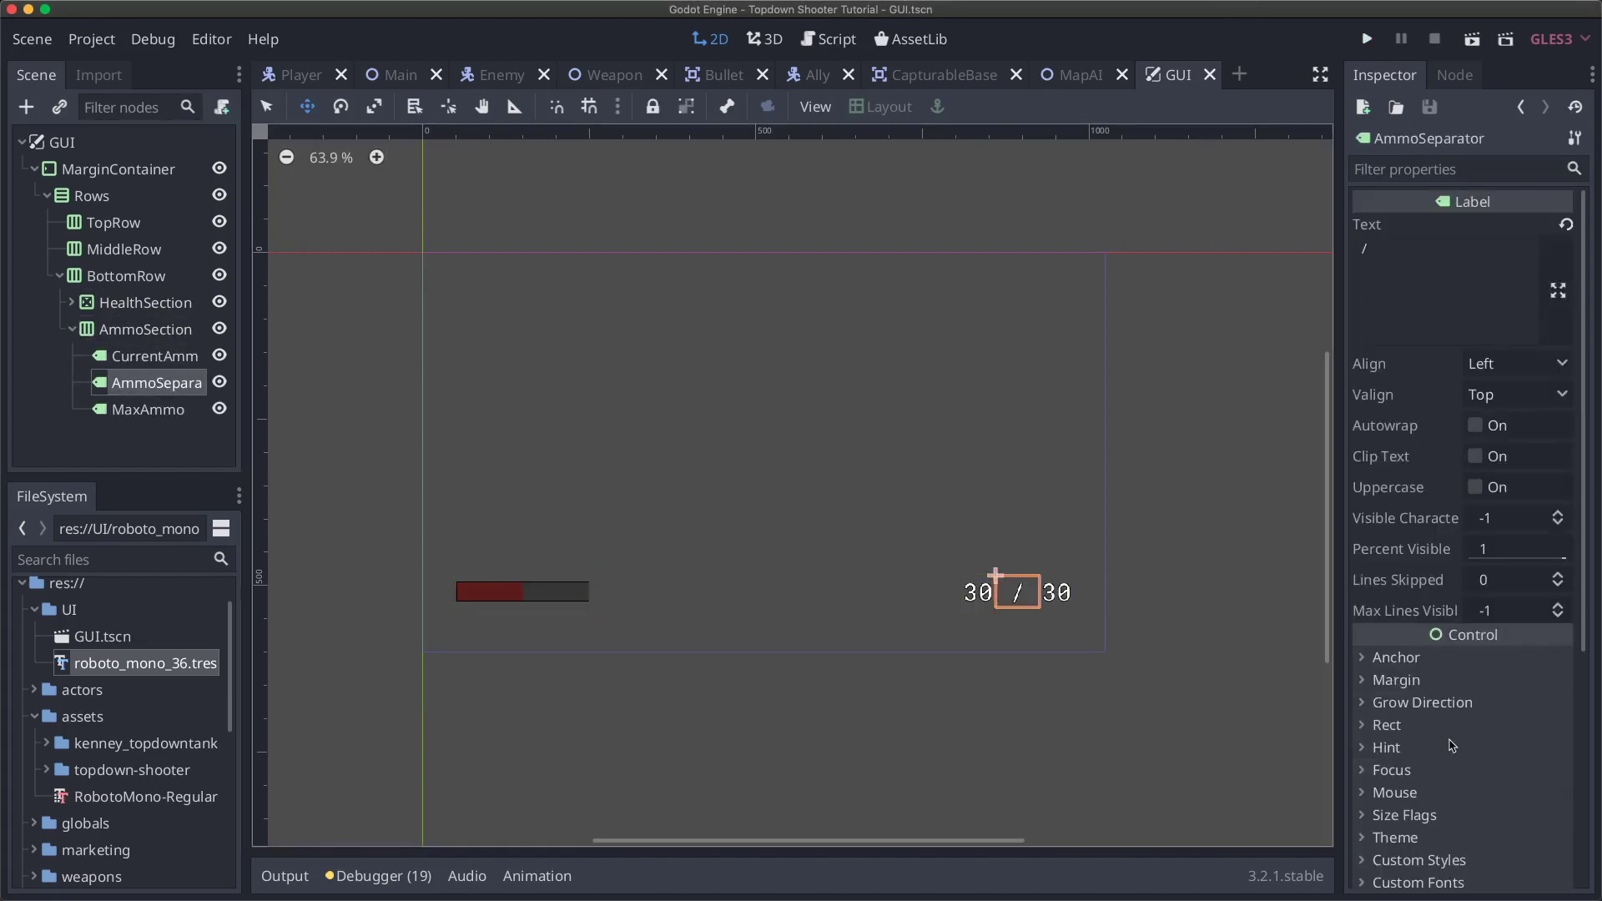
scroll(1452, 745, down, 3)
click(1419, 647)
click(1515, 670)
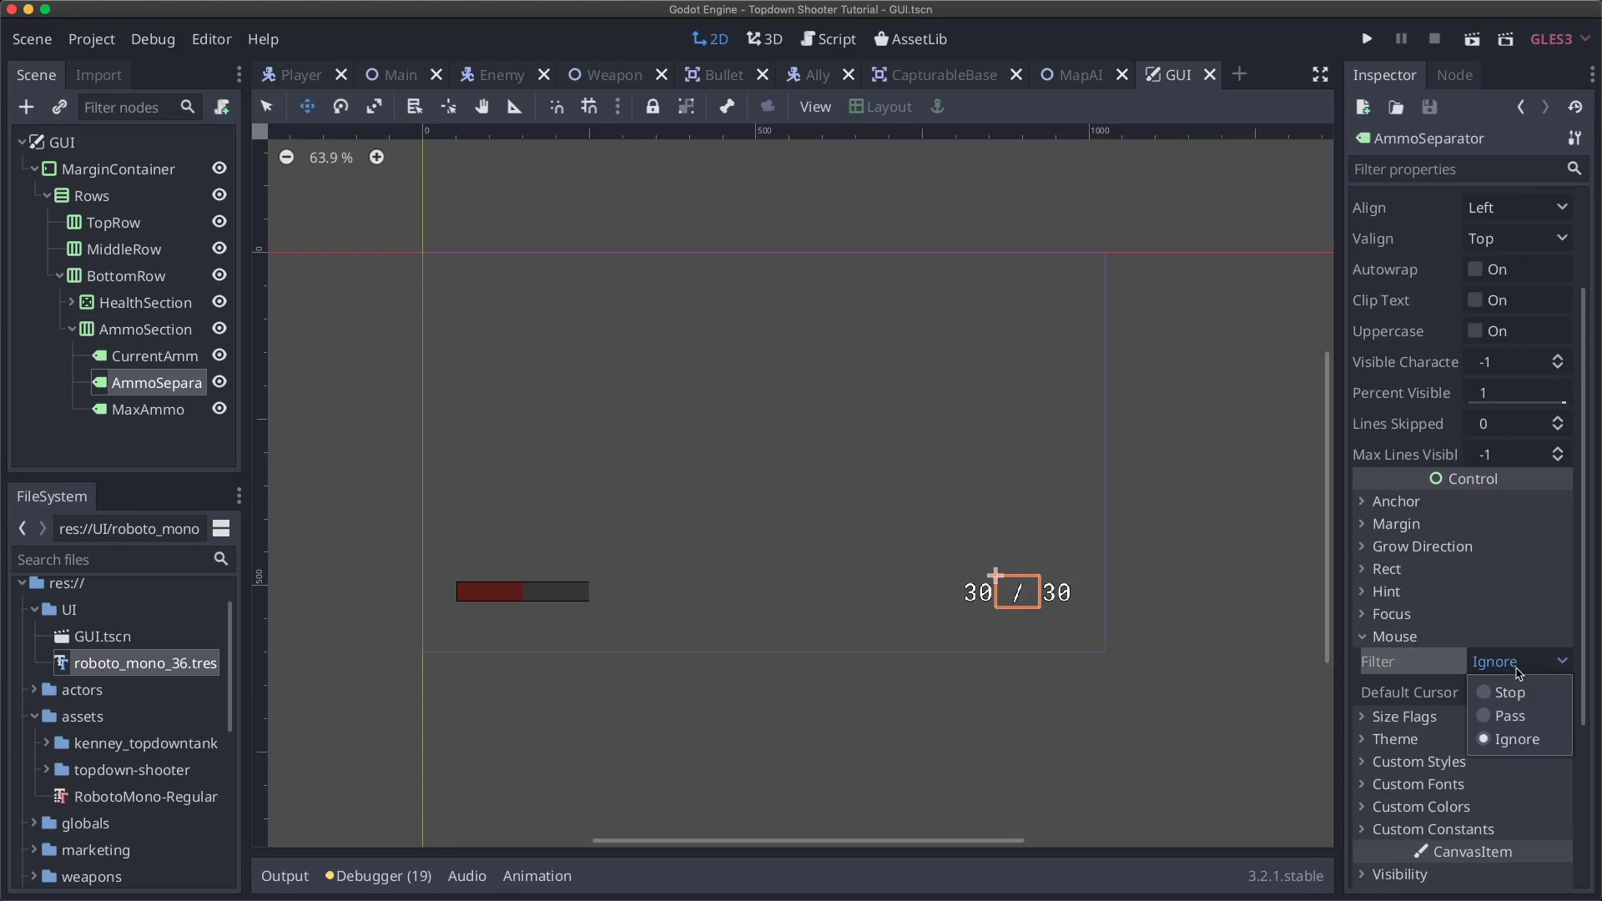
click(1435, 653)
click(1404, 642)
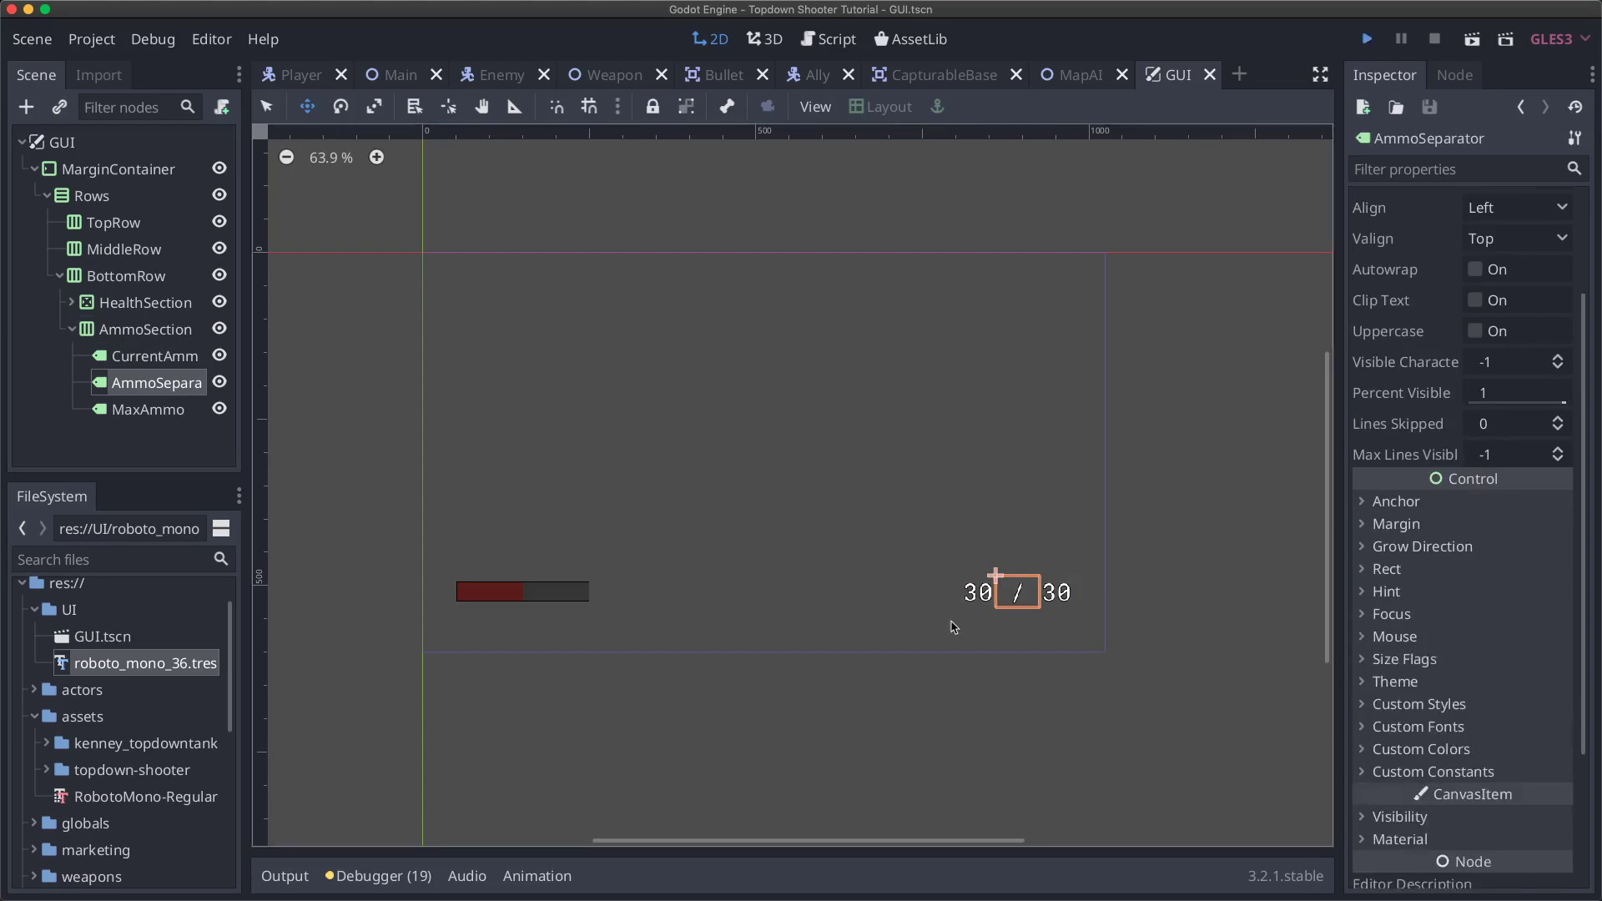
key(super+b)
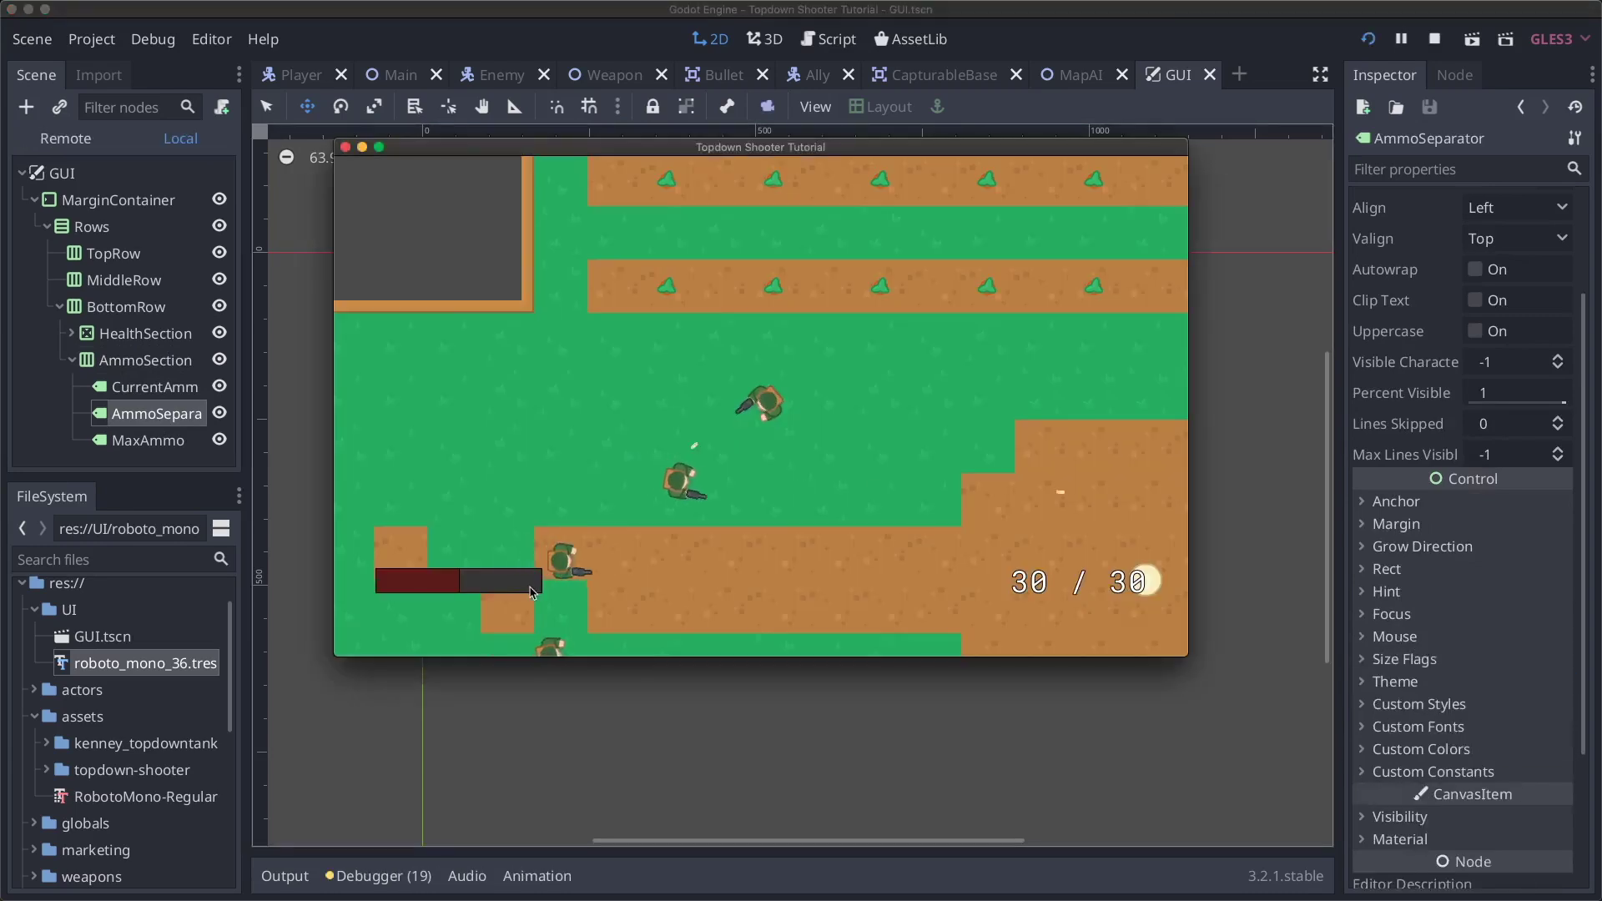
- Walk the player right and down across the map in the running game
key(d)
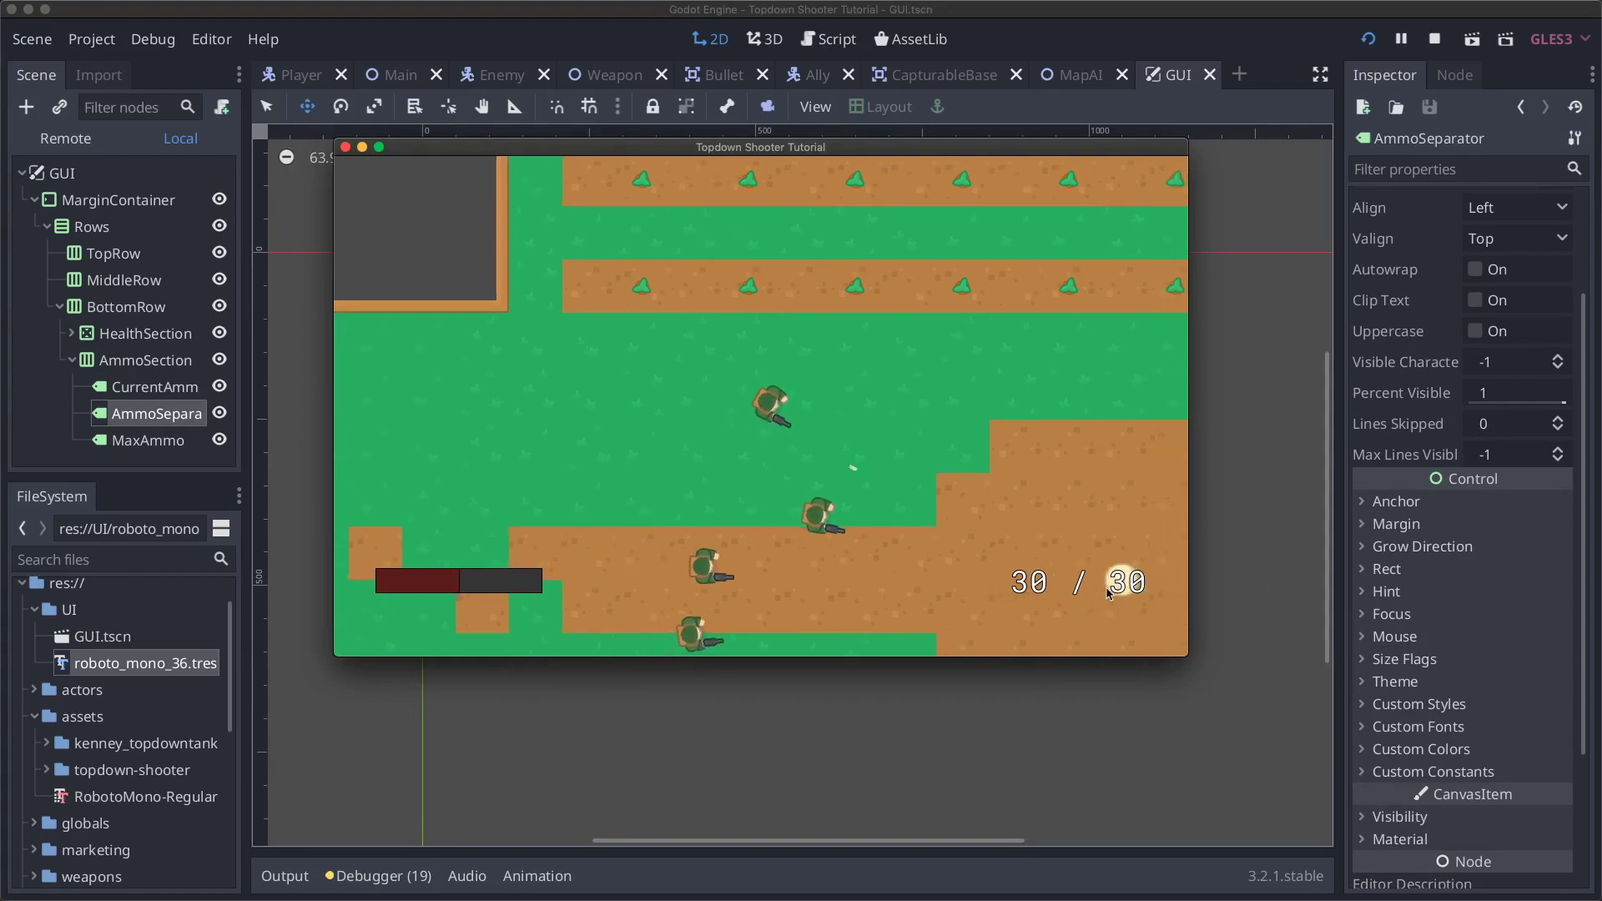
key(s)
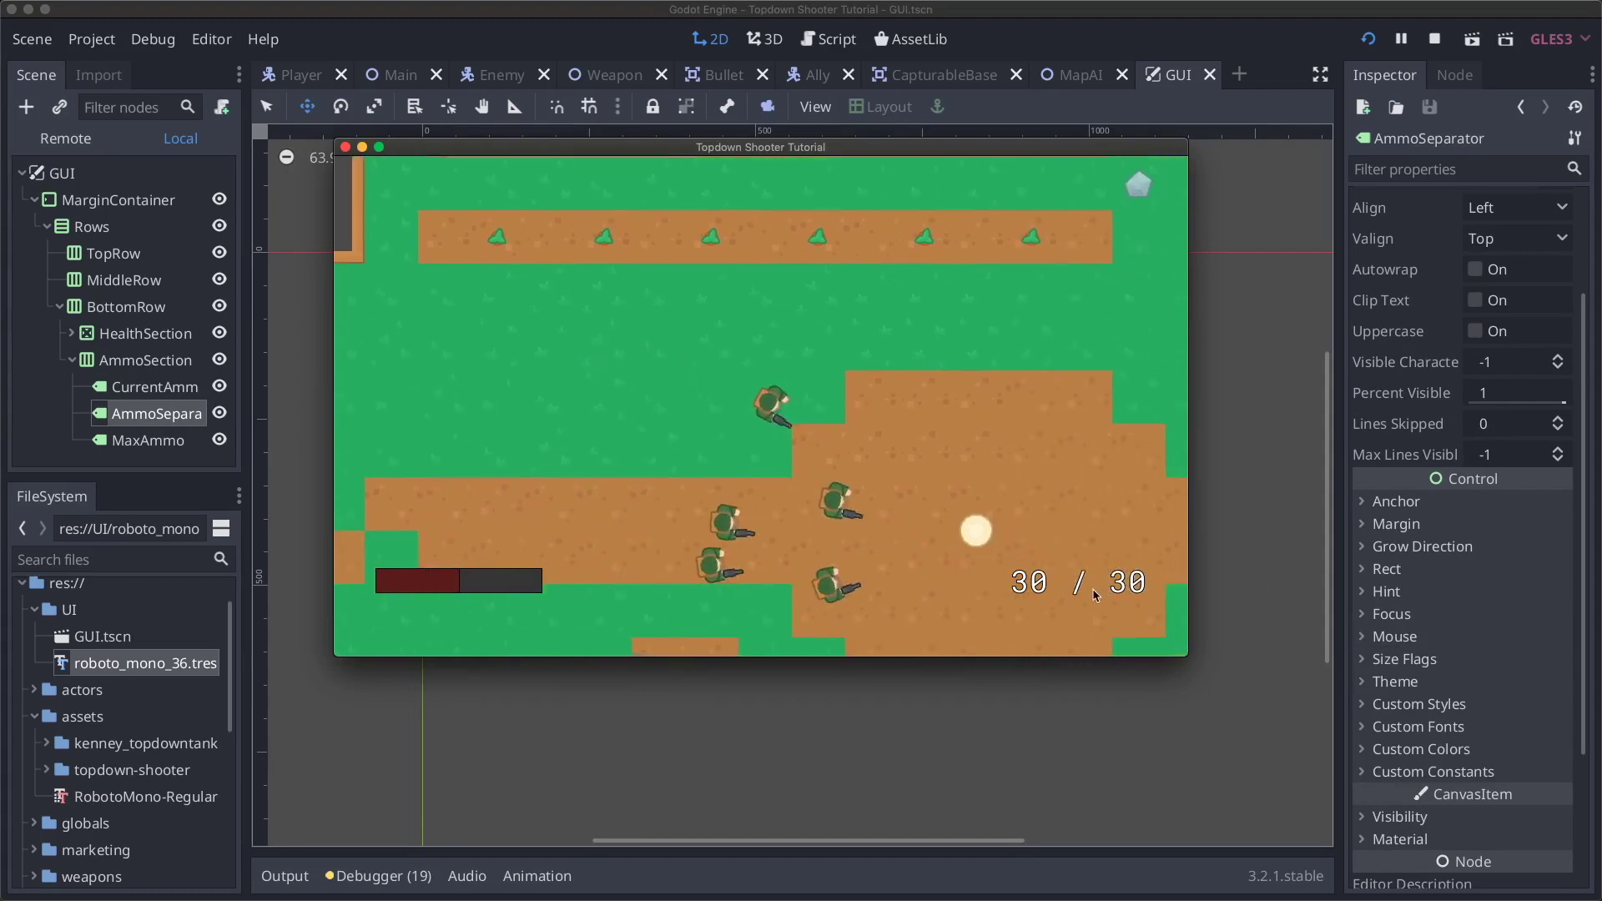
key(d)
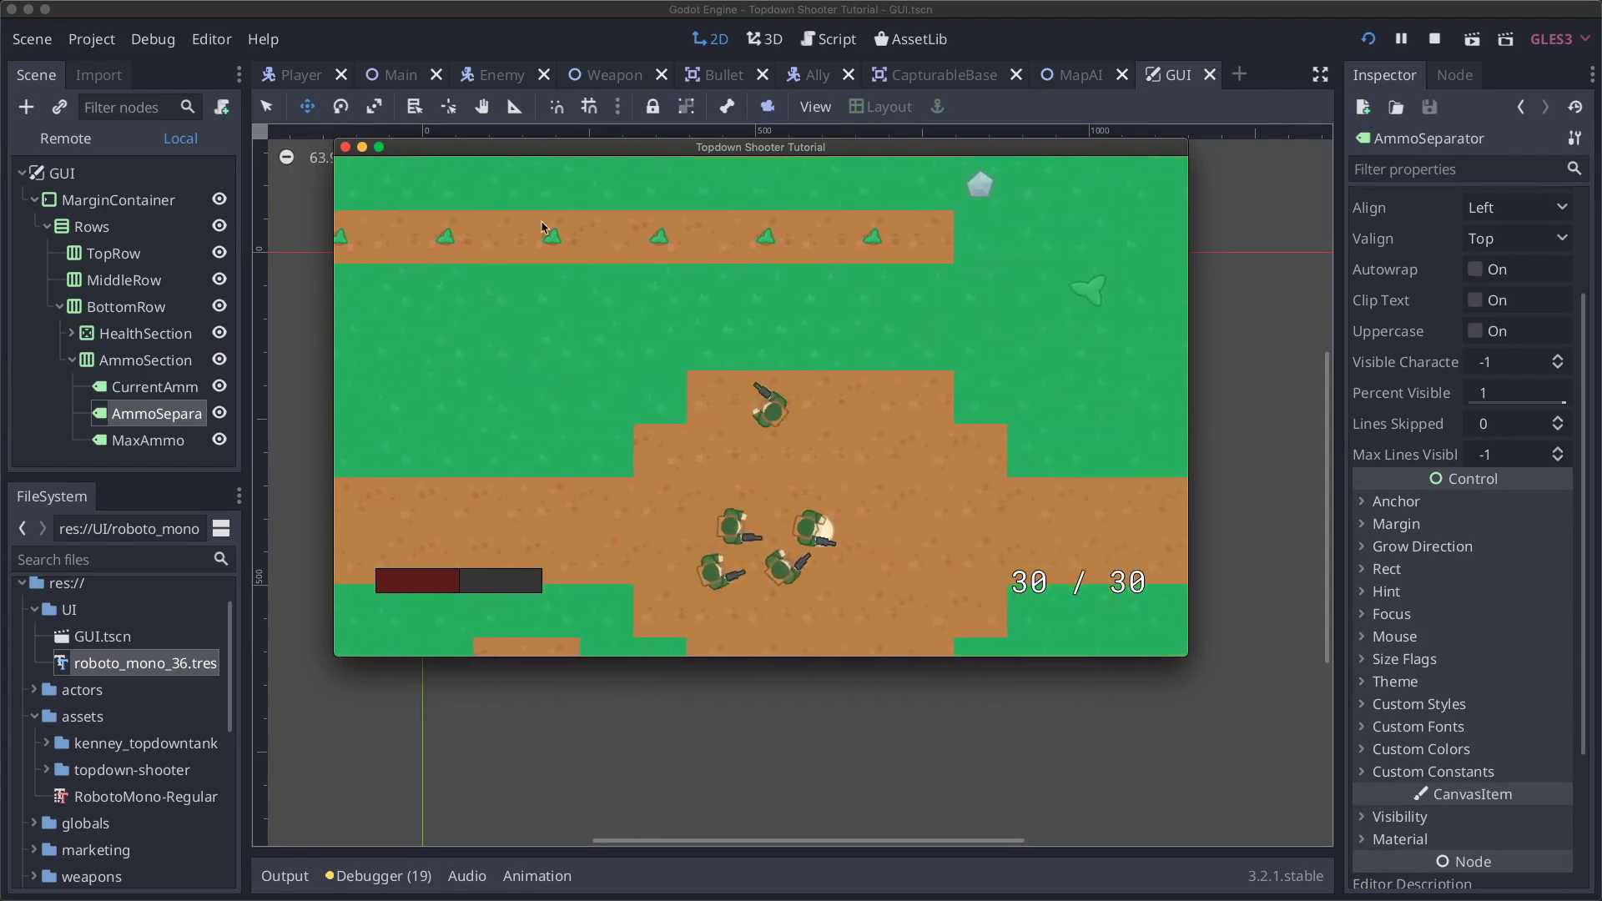
- Move the game window to the upper left and enlarge it, confirming the health bar and 30 / 30 stay along the bottom
drag(458, 151, 227, 50)
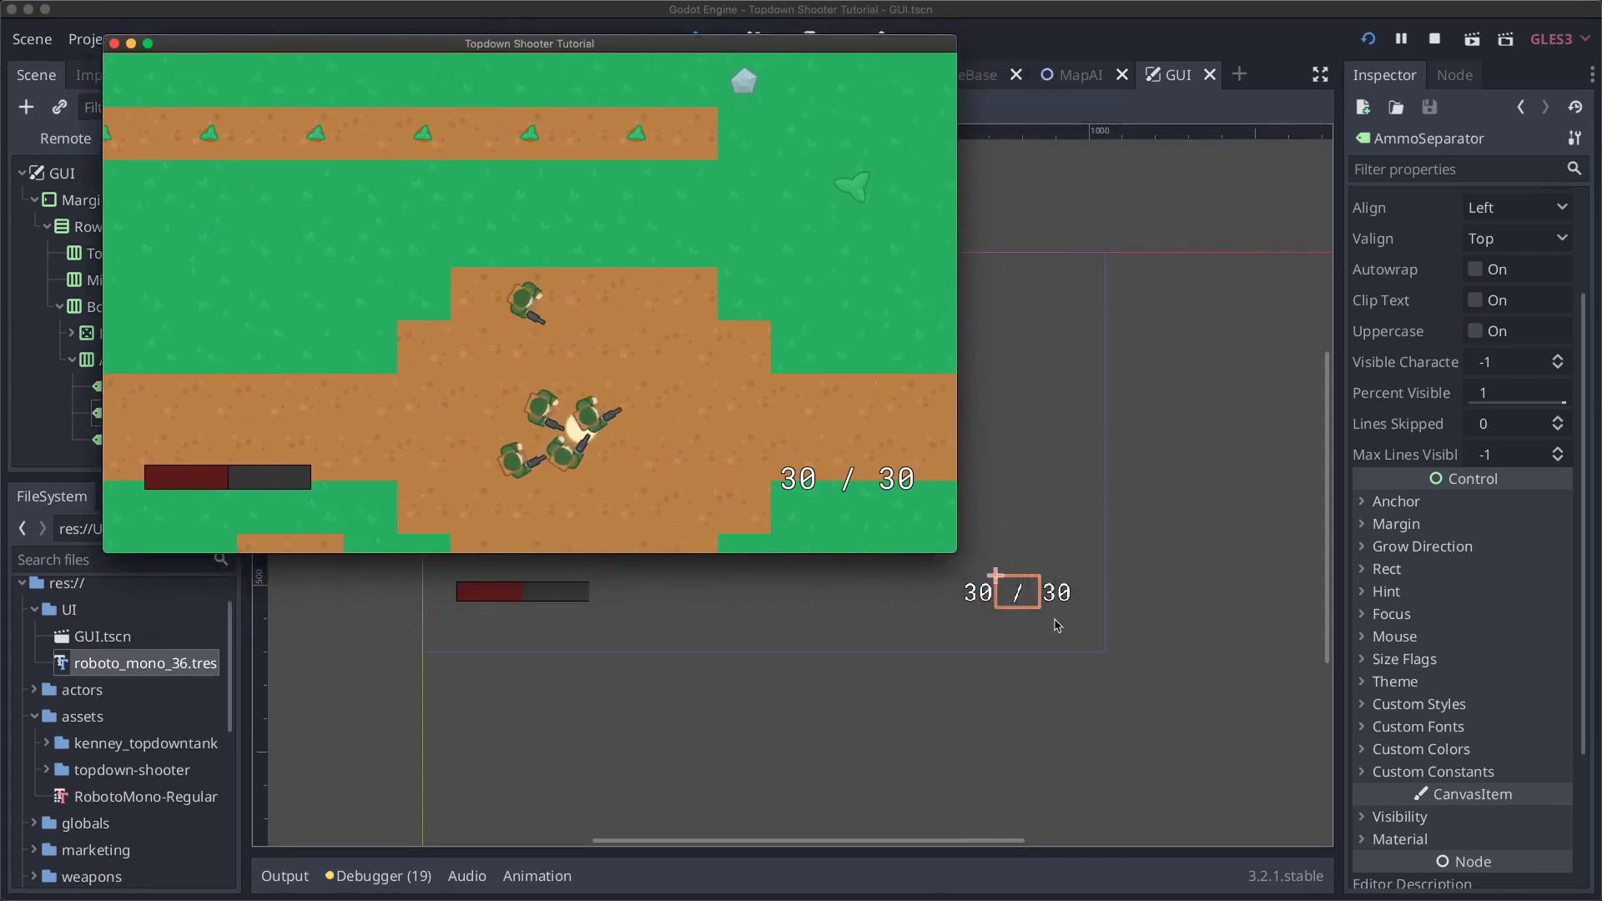
drag(953, 553, 1497, 865)
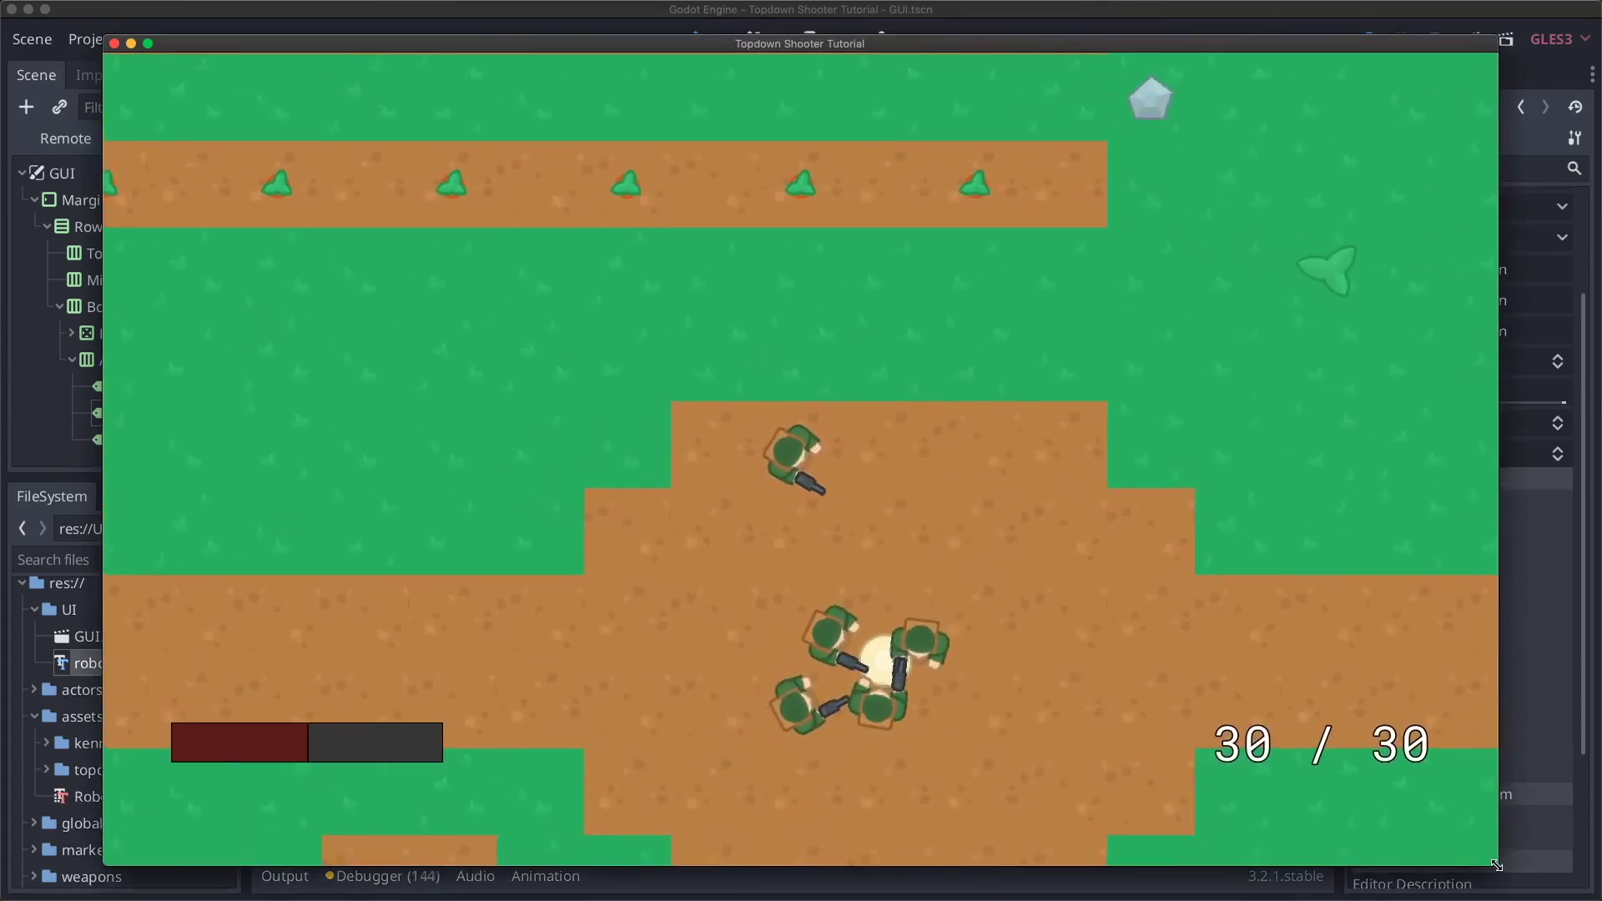
key(w)
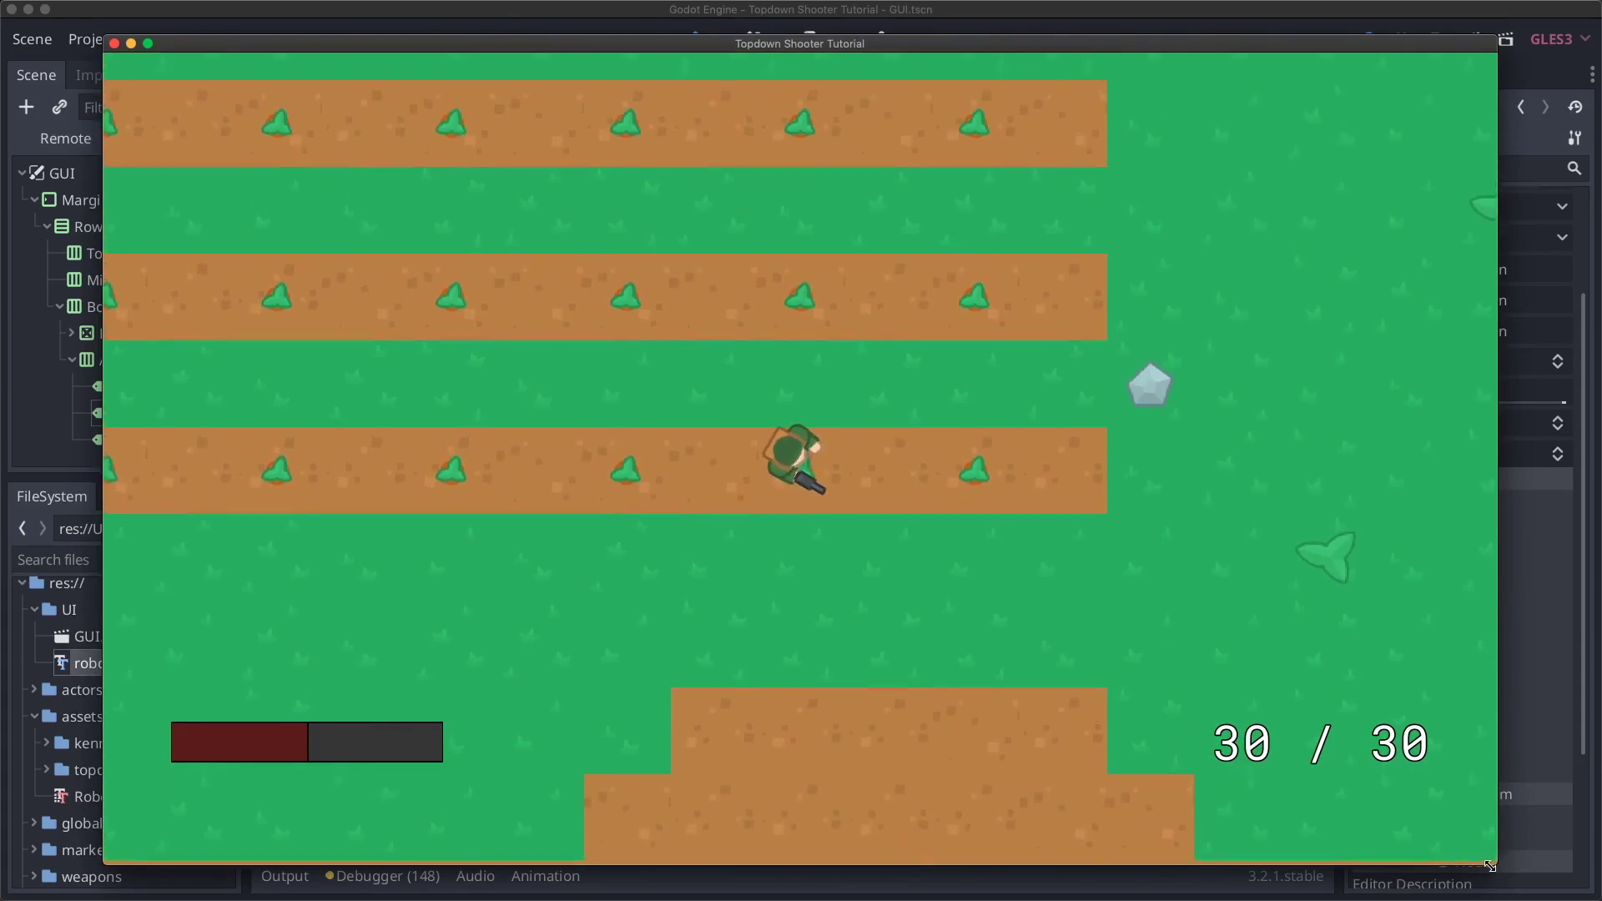
mouse_move(1496, 865)
mouse_down()
mouse_move(751, 512)
mouse_move(1042, 453)
mouse_move(1302, 459)
mouse_move(634, 555)
mouse_move(455, 609)
mouse_move(839, 489)
mouse_move(1306, 430)
mouse_move(1325, 449)
mouse_move(1371, 808)
mouse_move(1484, 859)
mouse_move(1468, 863)
mouse_up()
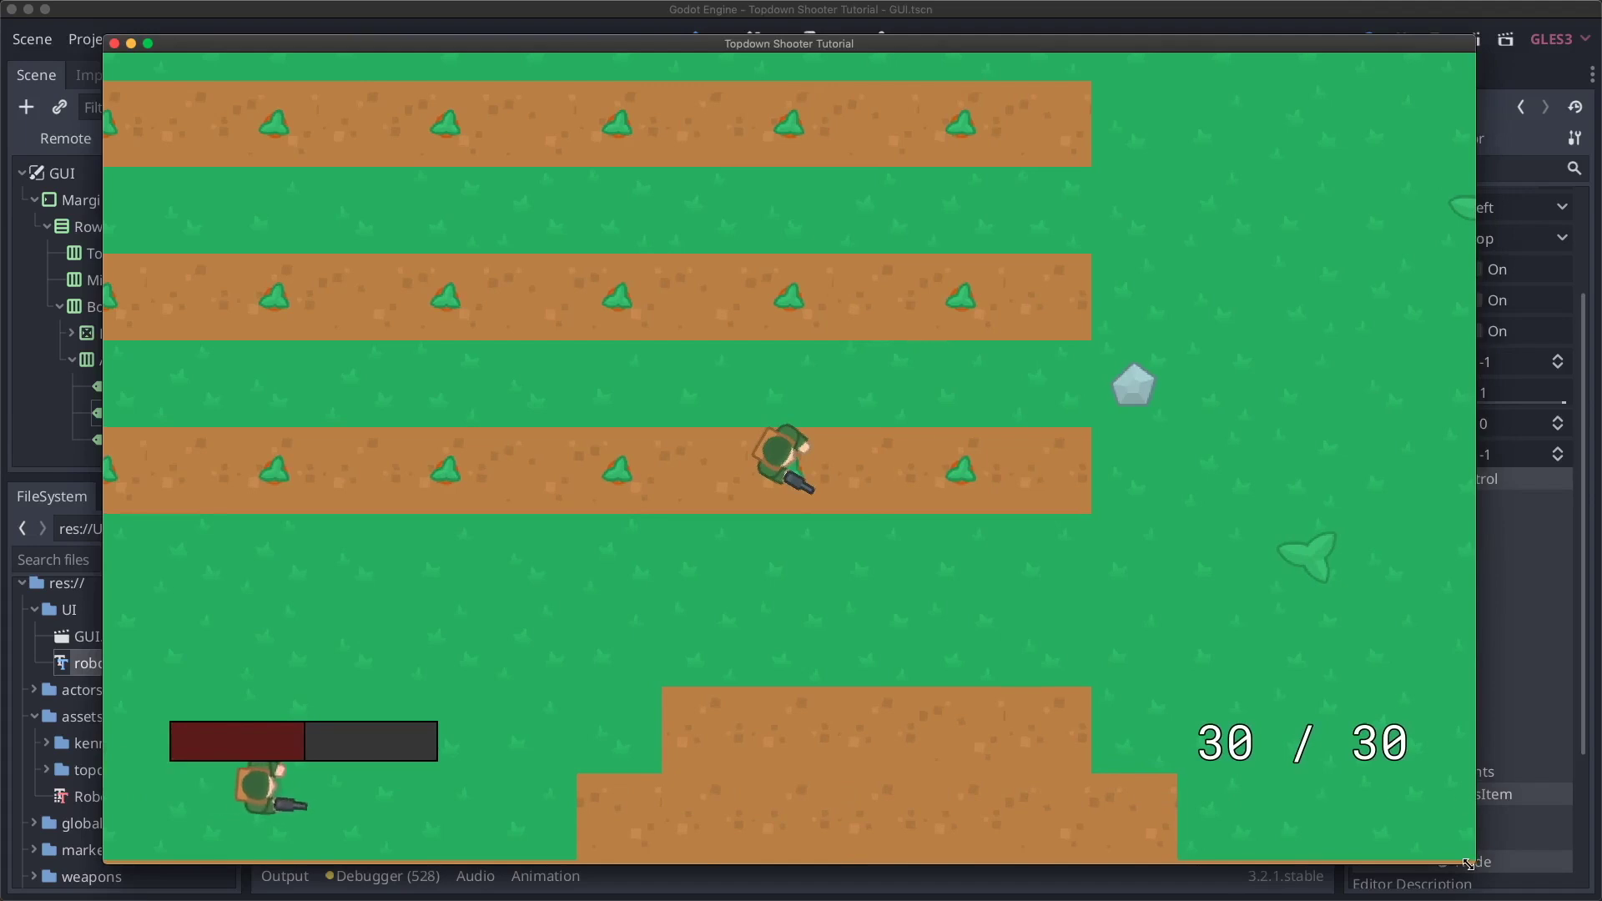
- Fire shots toward the lower right and the rock on the right, confirming clicks pass through the HUD
click(1069, 709)
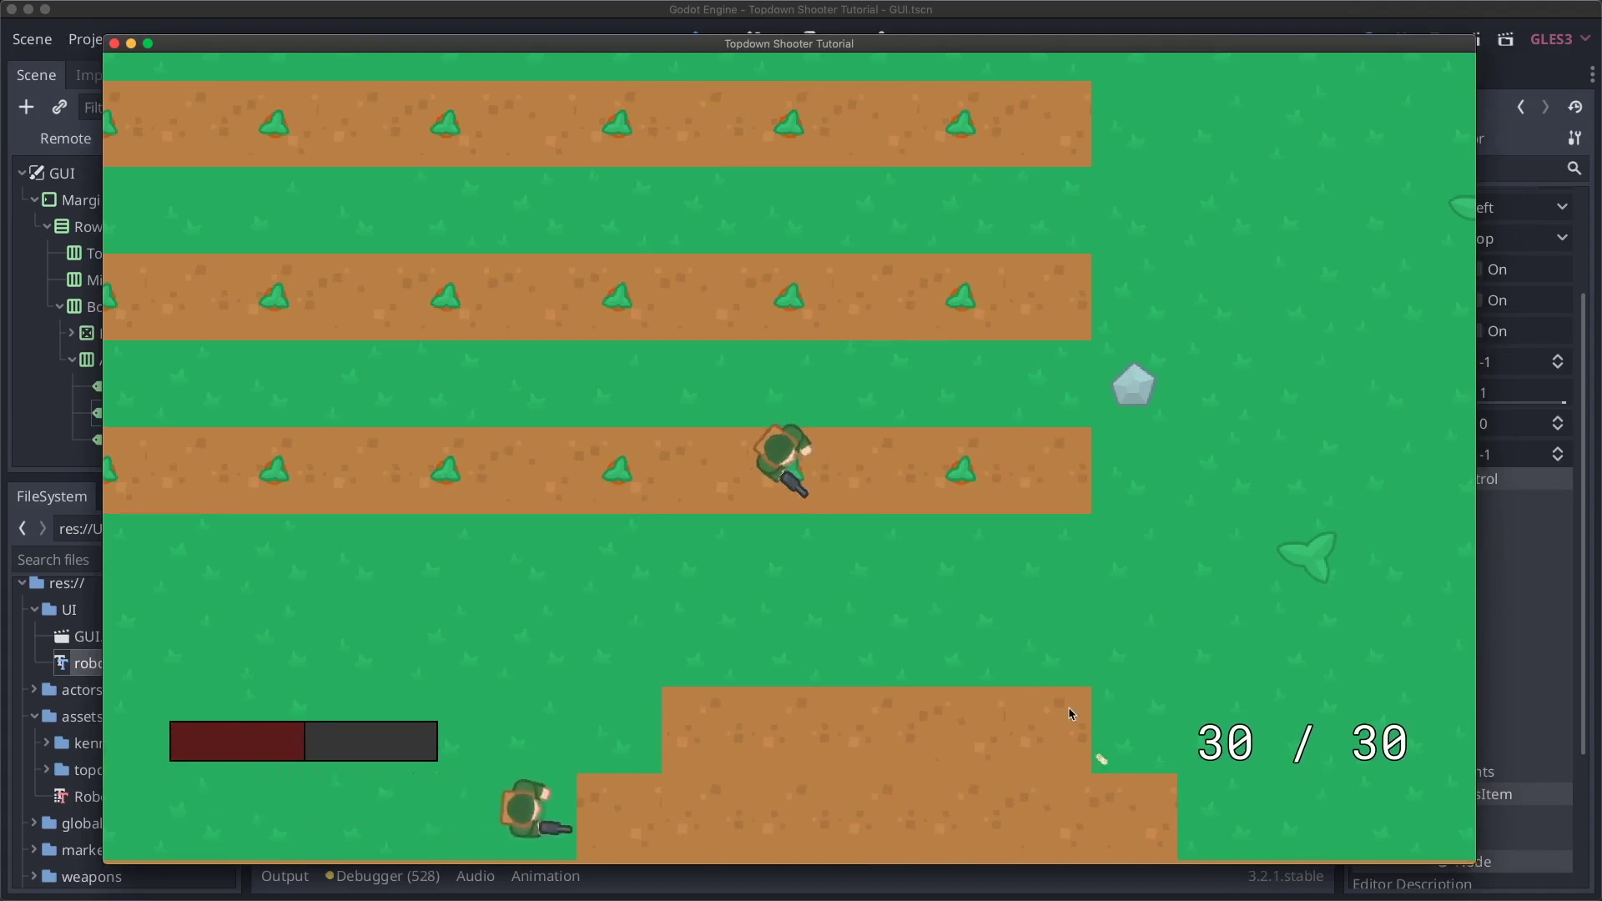
click(1085, 384)
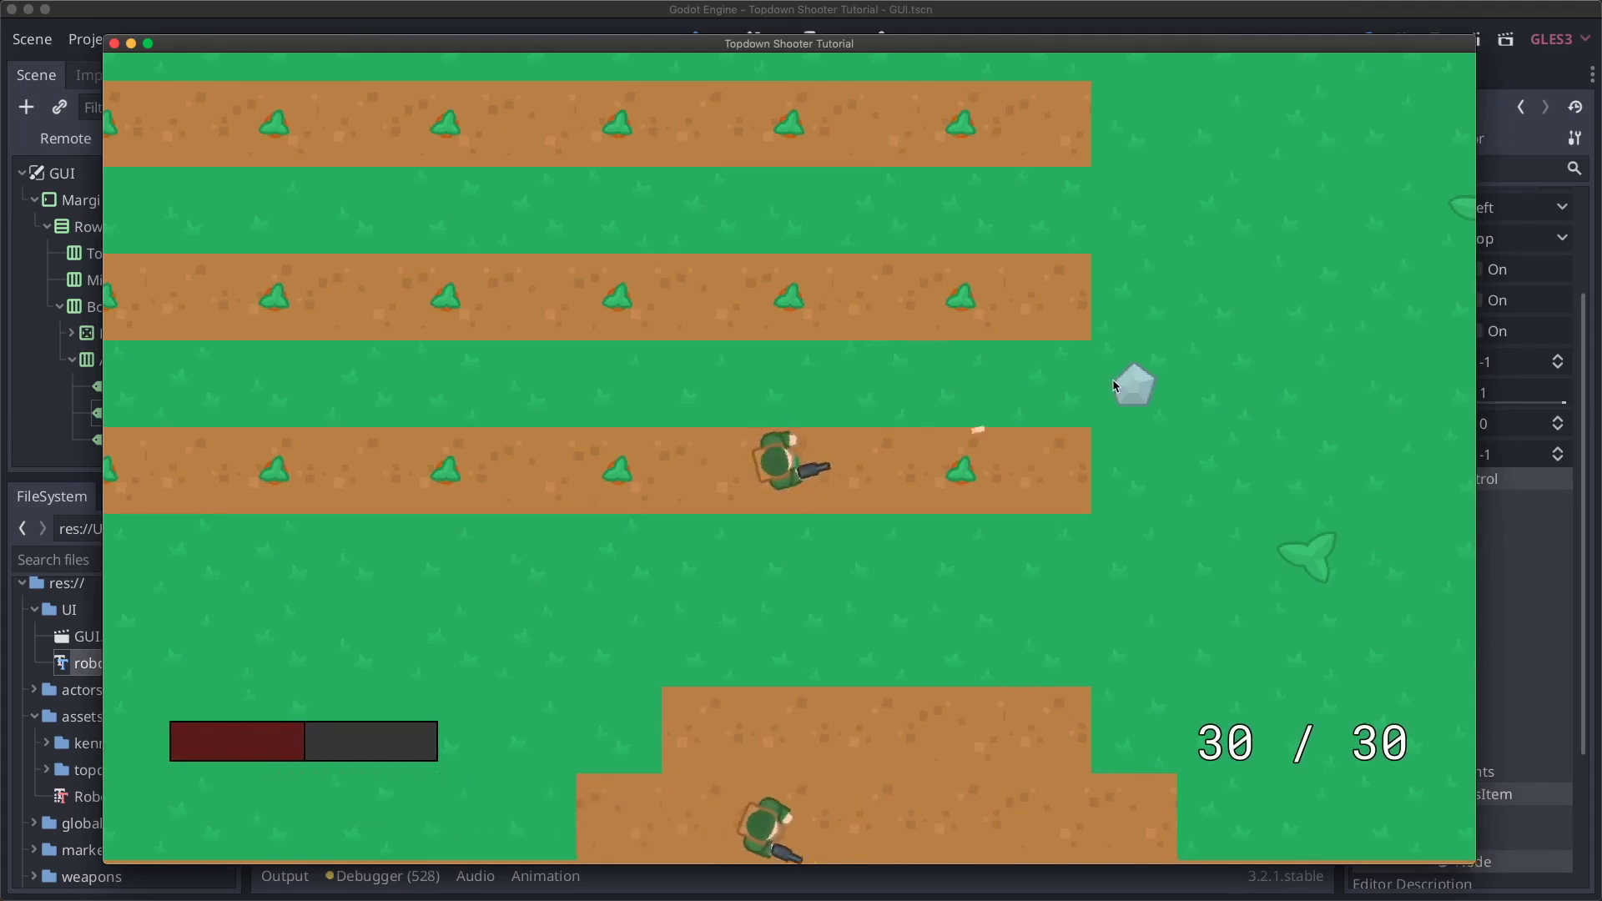